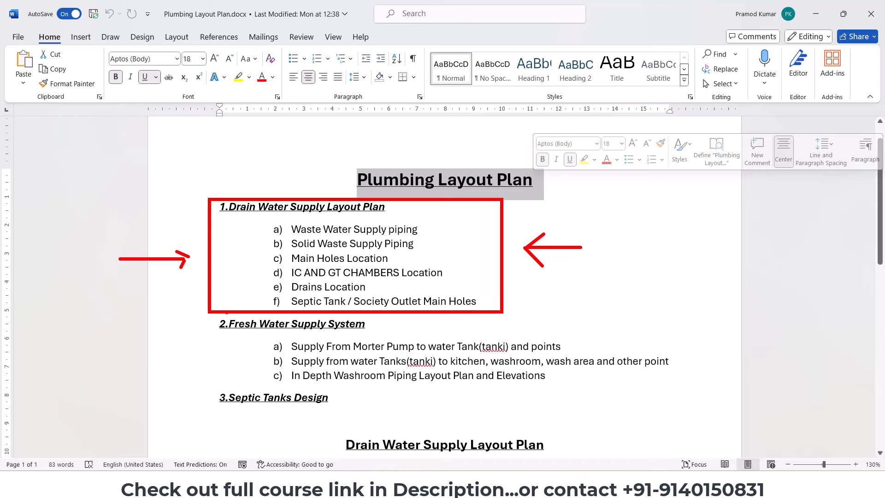
pyautogui.moveTo(206, 317)
pyautogui.mouseDown()
pyautogui.moveTo(396, 363)
pyautogui.moveTo(668, 391)
pyautogui.moveTo(685, 383)
pyautogui.mouseUp()
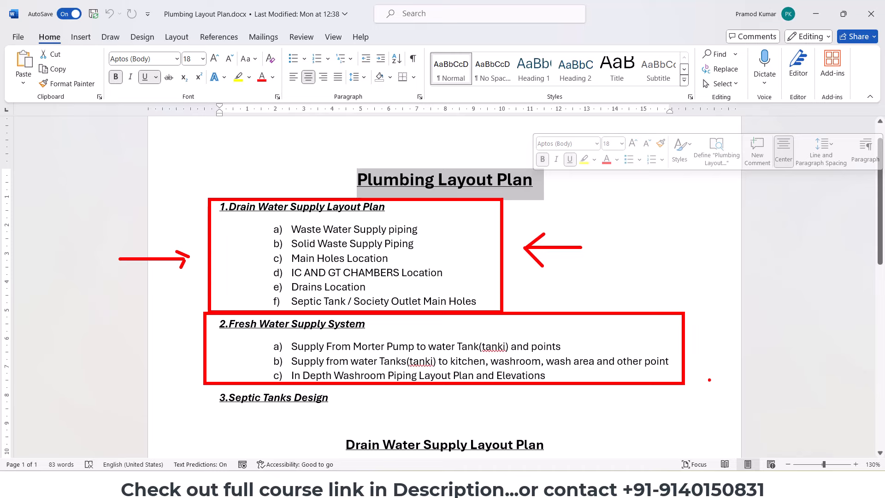
pyautogui.press('Escape')
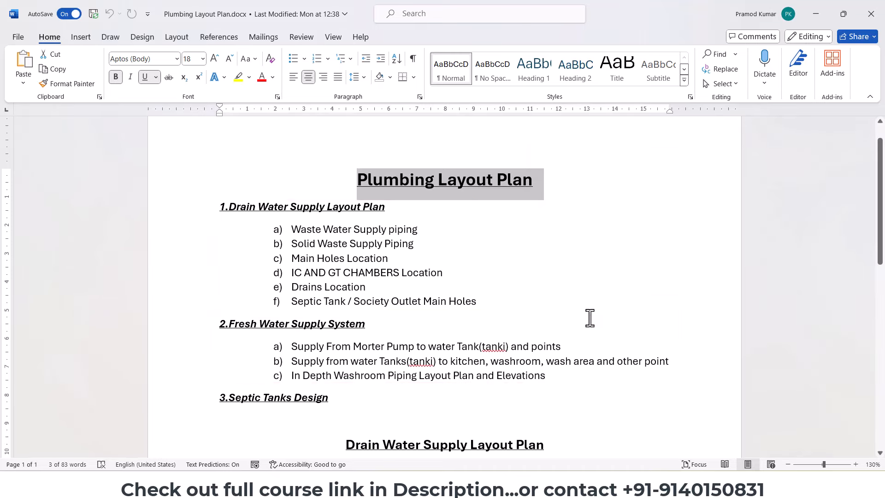
# Step: Switch to AutoCAD and start a new drawing with the grid display turned off
pyautogui.click(557, 488)
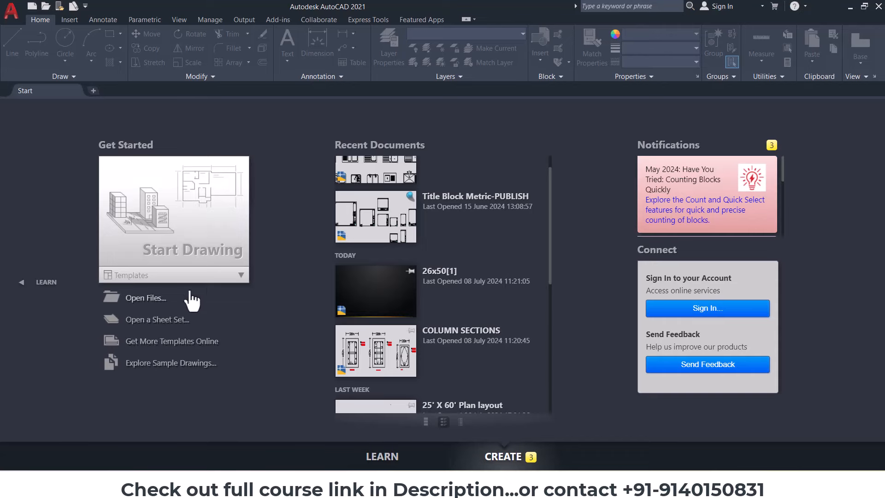
pyautogui.click(186, 275)
pyautogui.press('F7')
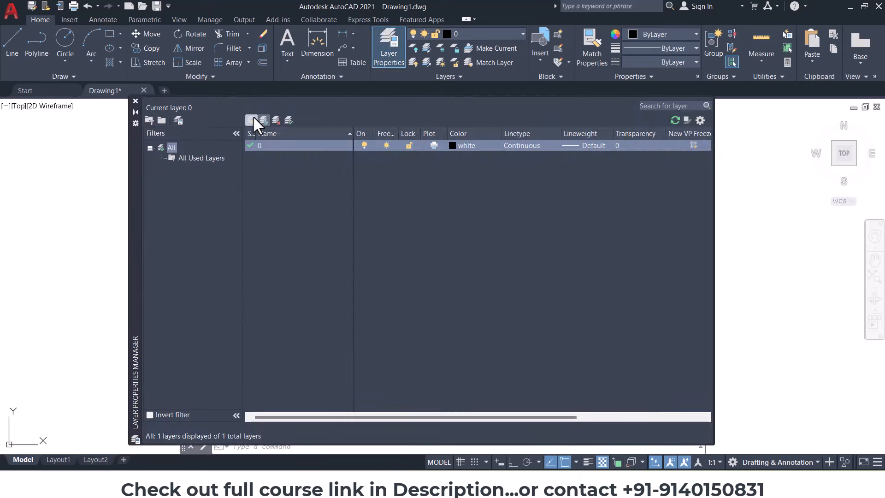
# Step: Create a new layer named WALL and close the layer manager
pyautogui.click(253, 119)
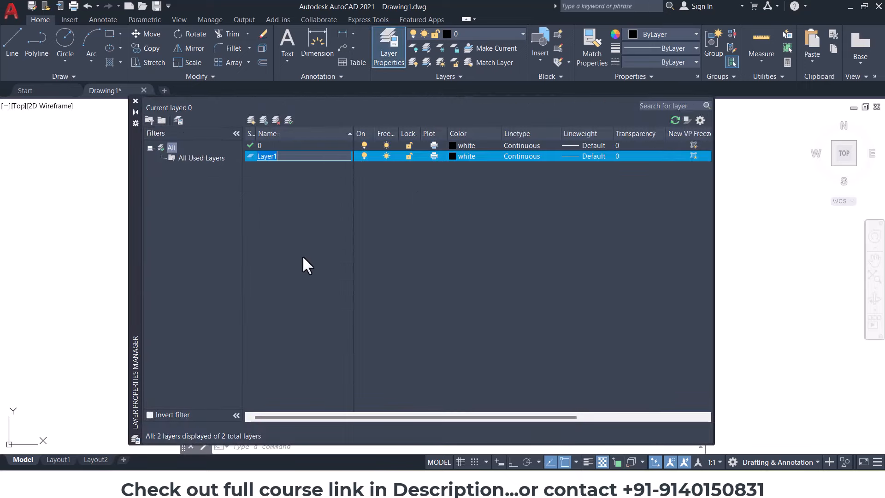
pyautogui.write('WALL')
pyautogui.press('Return')
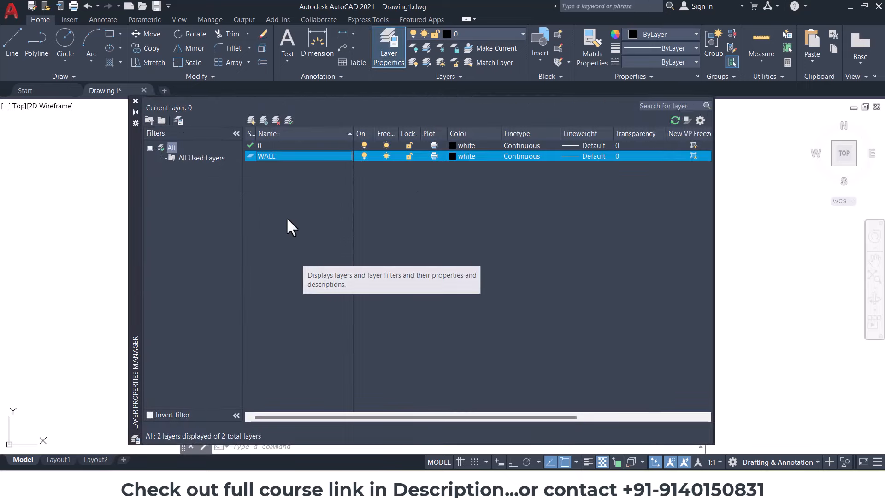
pyautogui.click(135, 102)
# Step: Switch to File Explorer and open the HCED-S-03 folder on the projects Google Drive
pyautogui.click(573, 482)
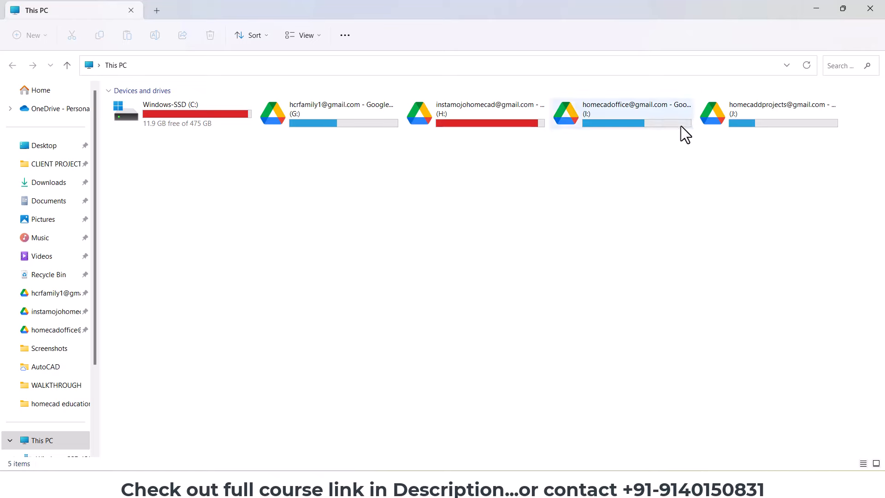
pyautogui.doubleClick(744, 129)
pyautogui.doubleClick(145, 123)
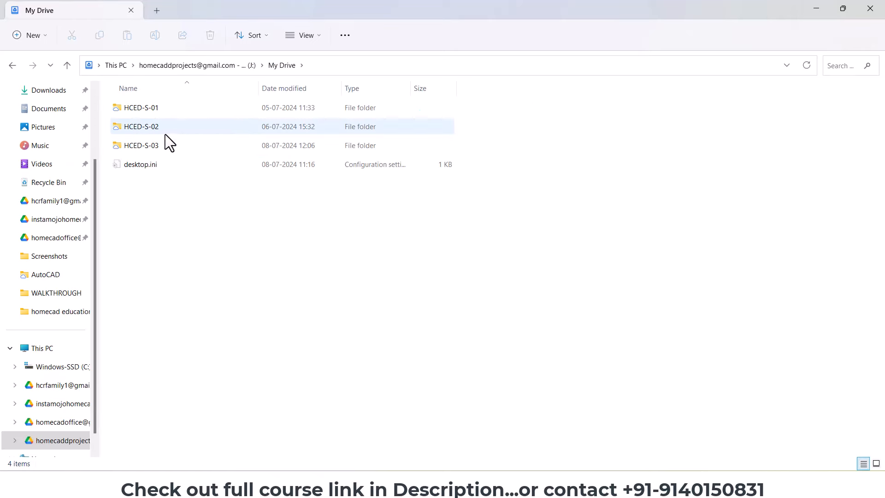
pyautogui.doubleClick(157, 145)
# Step: Insert the ground floor plan image from the folder into the AutoCAD drawing at scale 1 and rotation 0
pyautogui.moveTo(512, 17); pyautogui.dragTo(288, 51)
pyautogui.moveTo(671, 318); pyautogui.dragTo(677, 318)
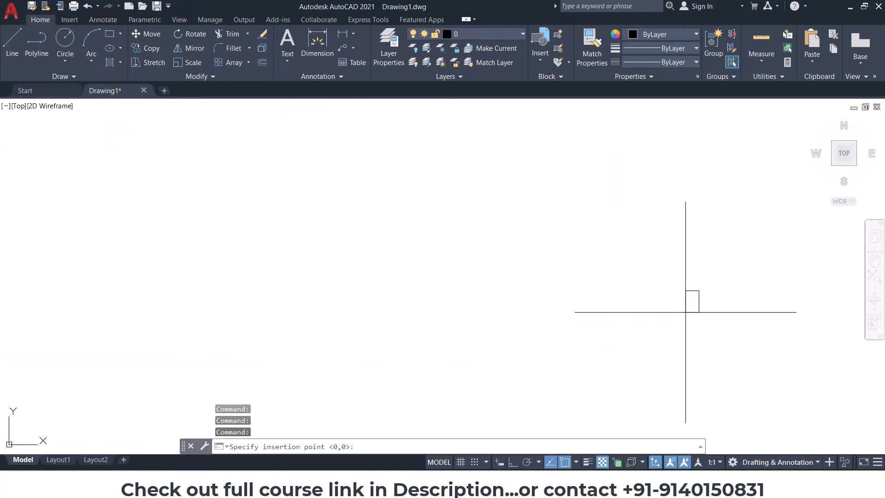
pyautogui.click(238, 349)
pyautogui.press('Return')
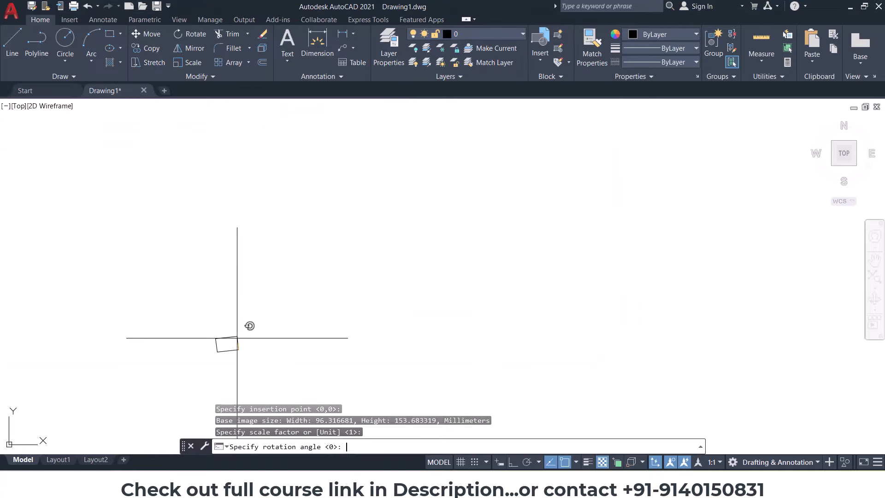
pyautogui.press('Return')
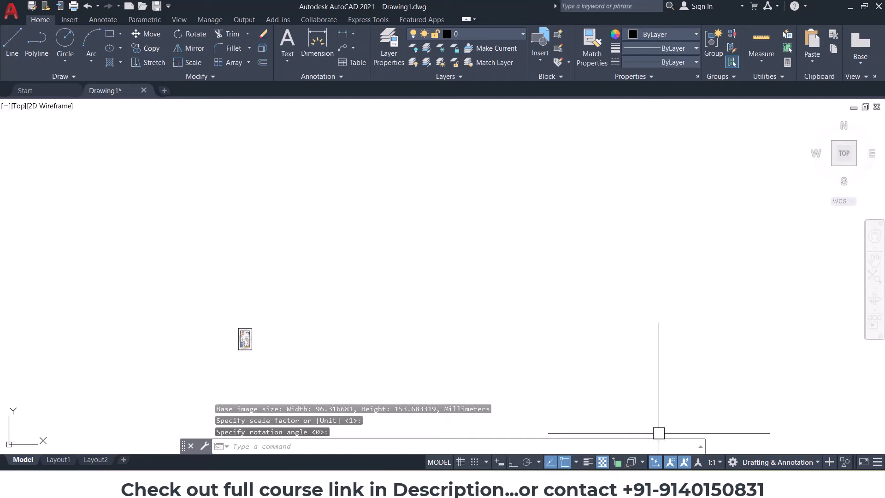
# Step: Insert the first floor plan image beside the ground floor plan at scale 1 and rotation 0
pyautogui.hotkey('alt', 'Tab')
pyautogui.moveTo(210, 154); pyautogui.dragTo(402, 377)
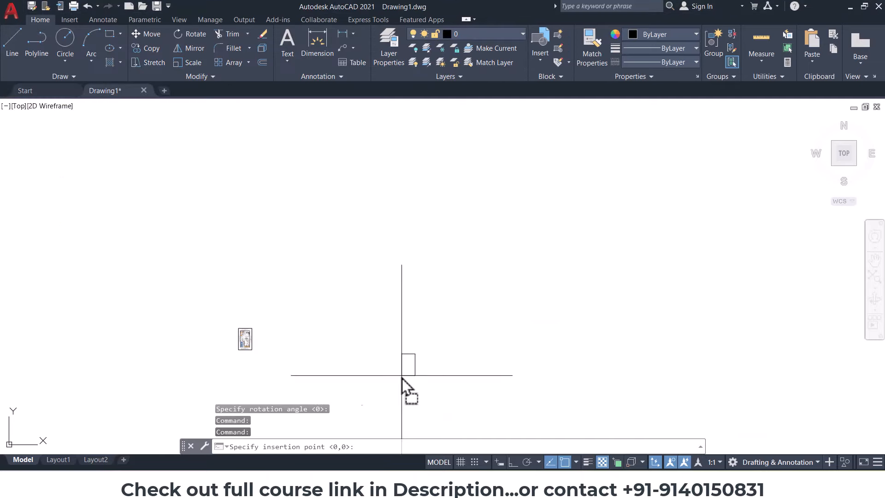
pyautogui.click(261, 350)
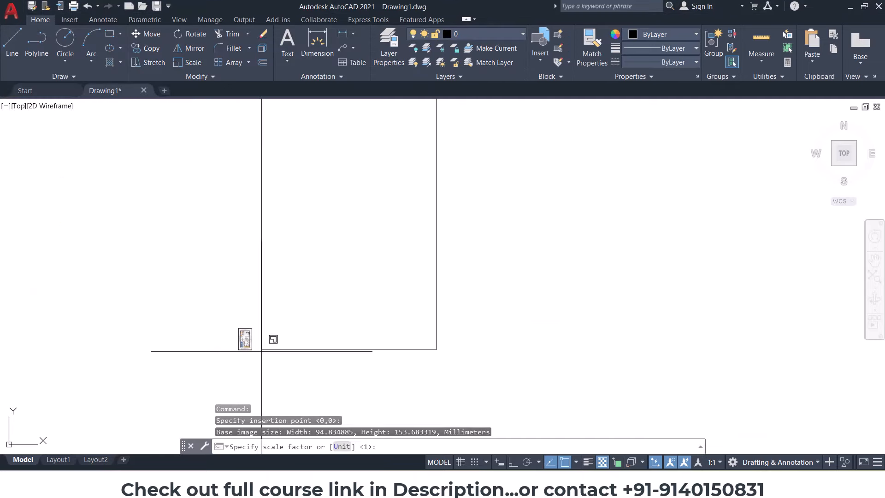
pyautogui.press('Return')
pyautogui.press('Return')
# Step: Examine both inserted floor plans and the Drain Water and Fresh Water sections of the Word outline, and return to AutoCAD
pyautogui.scroll(10, 261, 350)
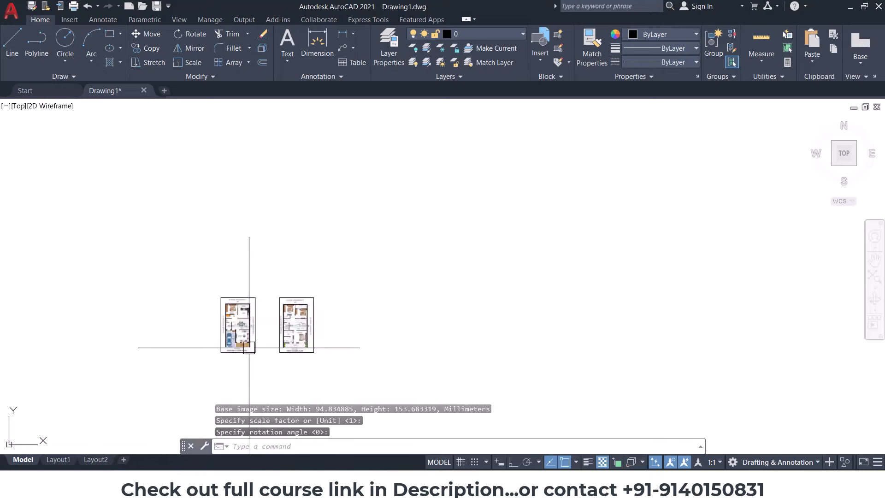
pyautogui.press('Return')
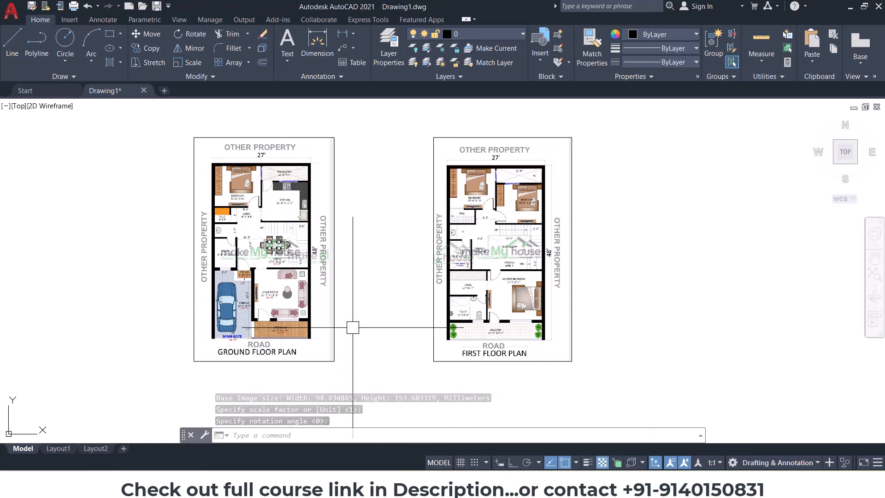
pyautogui.moveTo(351, 325)
pyautogui.mouseDown(button='middle')
pyautogui.moveTo(409, 306)
pyautogui.moveTo(399, 292)
pyautogui.mouseUp(button='middle')
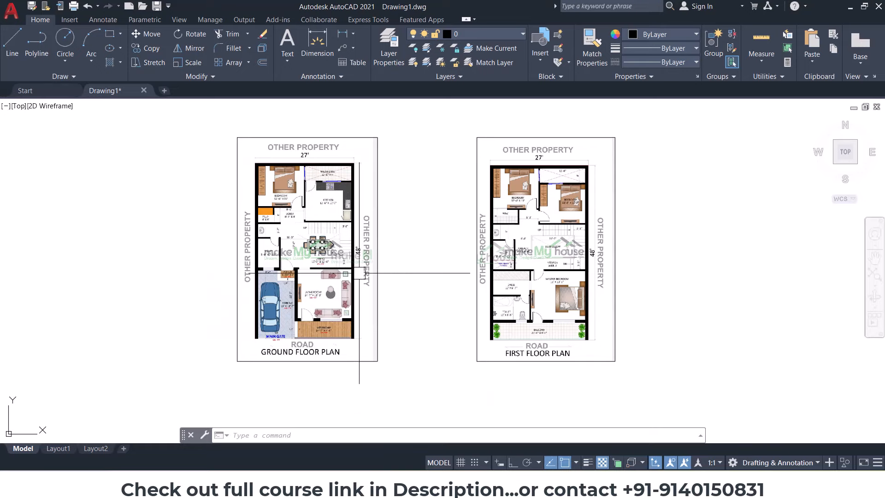
pyautogui.scroll(3, 359, 272)
pyautogui.scroll(-3, 368, 281)
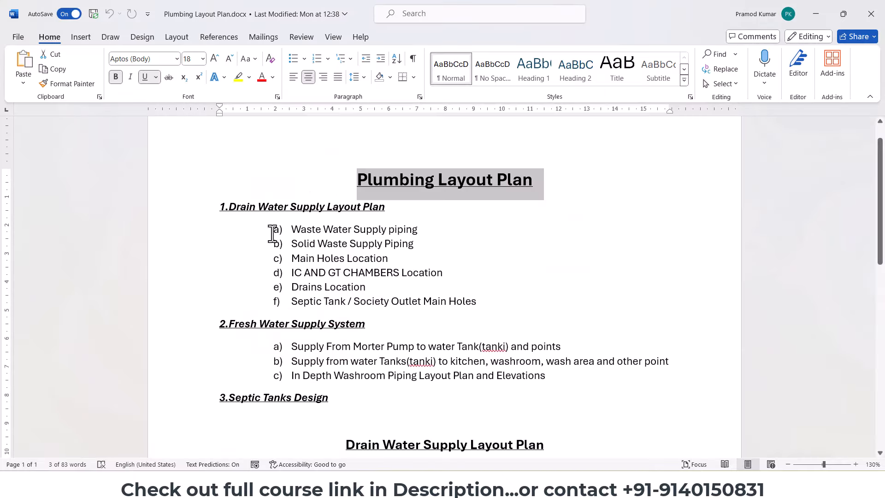
pyautogui.moveTo(297, 246); pyautogui.dragTo(552, 305)
pyautogui.moveTo(179, 309); pyautogui.dragTo(683, 378)
pyautogui.press('Escape')
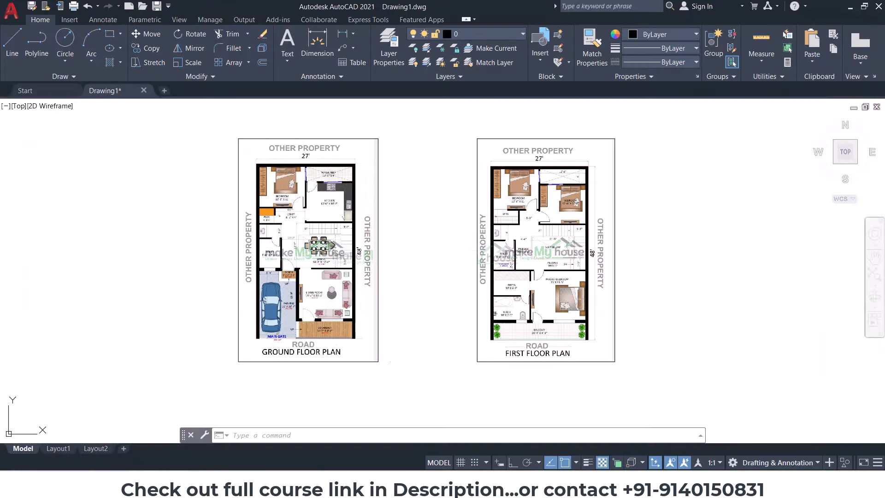
pyautogui.press('Escape')
pyautogui.press('Escape')
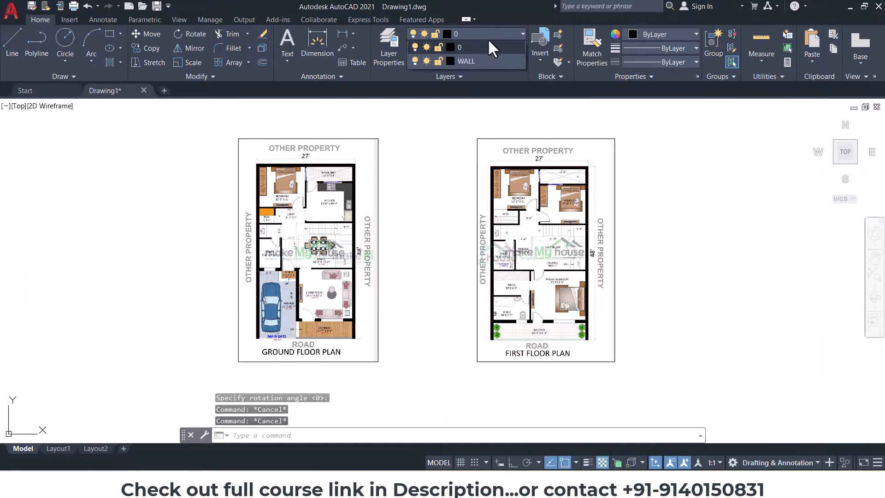
pyautogui.press('Escape')
pyautogui.moveTo(290, 228)
pyautogui.mouseDown(button='middle')
pyautogui.moveTo(393, 237)
pyautogui.moveTo(473, 223)
pyautogui.mouseUp(button='middle')
pyautogui.scroll(2, 393, 237)
pyautogui.scroll(-3, 394, 215)
pyautogui.write('rec')
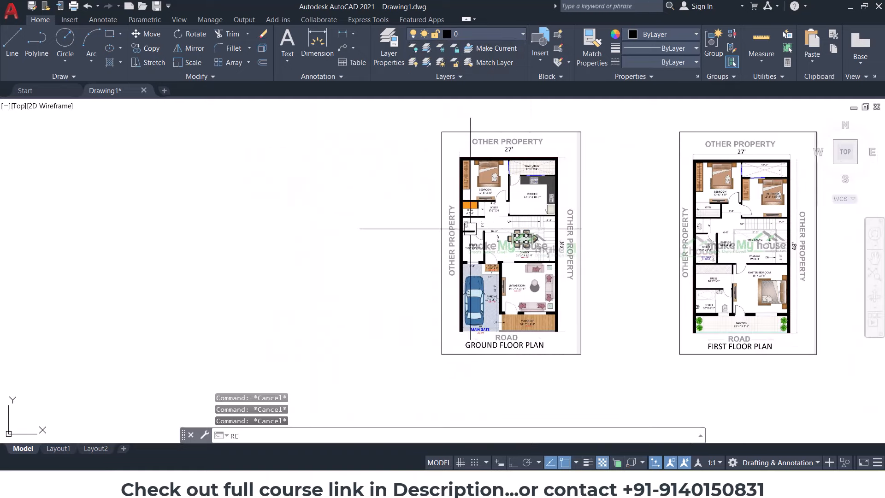
pyautogui.press('Return')
pyautogui.click(83, 282)
pyautogui.write('d')
pyautogui.press('Return')
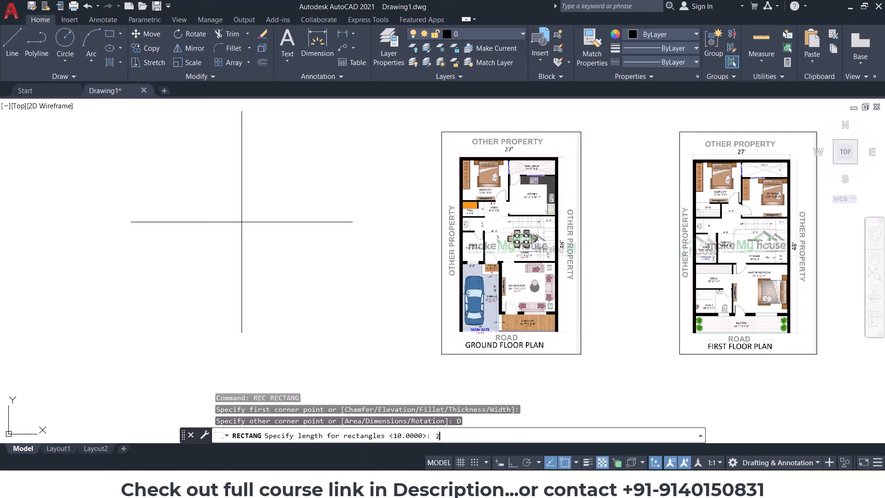
pyautogui.press('Return')
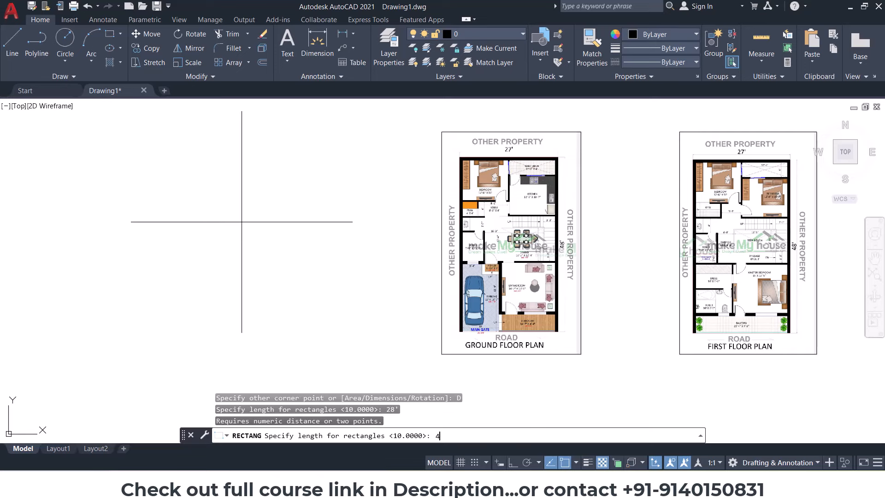
pyautogui.press('Escape')
pyautogui.write('RE')
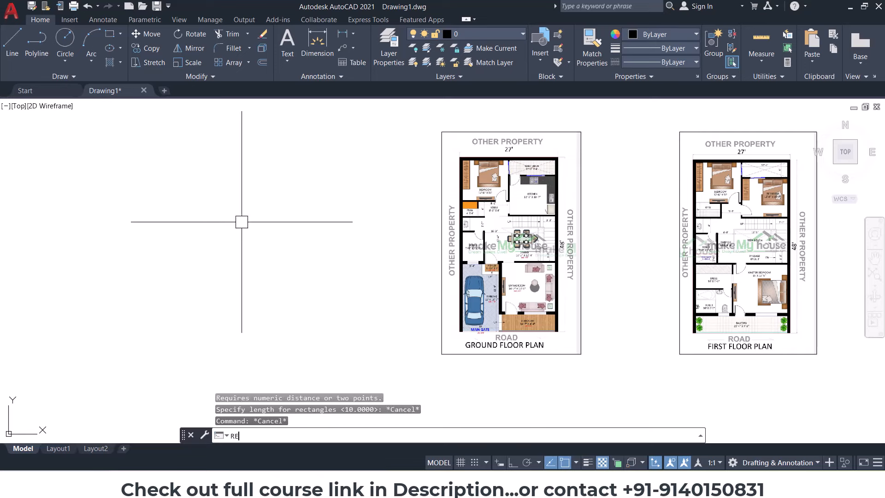
pyautogui.write('C')
pyautogui.press('Return')
pyautogui.click(123, 336)
pyautogui.write('D')
pyautogui.press('Return')
pyautogui.write("27'")
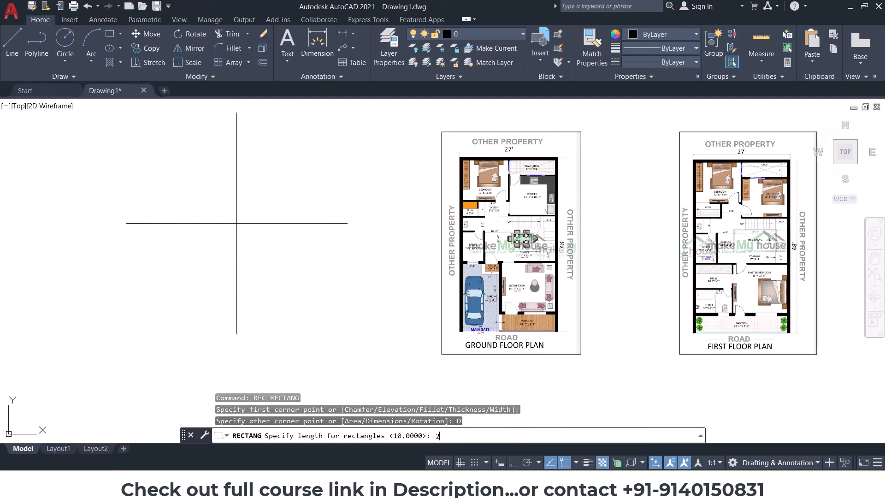
pyautogui.press('Return')
pyautogui.write("48'")
pyautogui.press('Return')
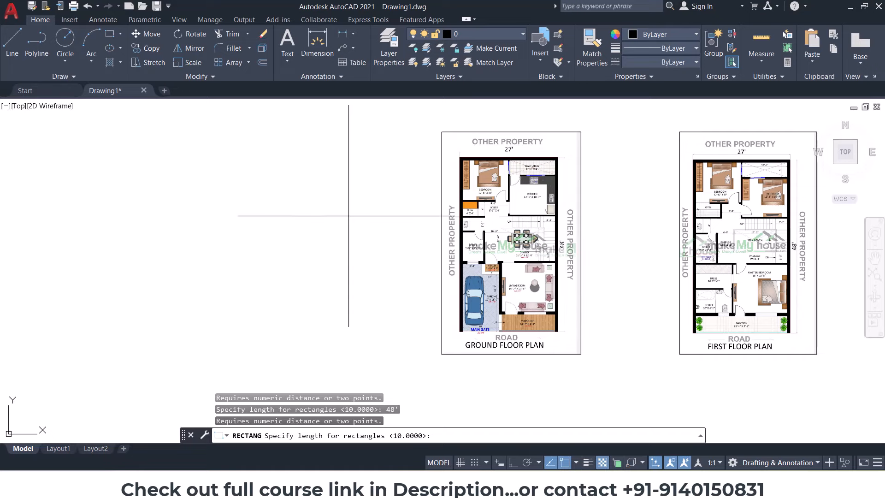
pyautogui.press('Escape')
# Step: Set the drawing units to Engineering length with 0'-0.000" precision and change the insertion scale unit from millimetres
pyautogui.write('UN')
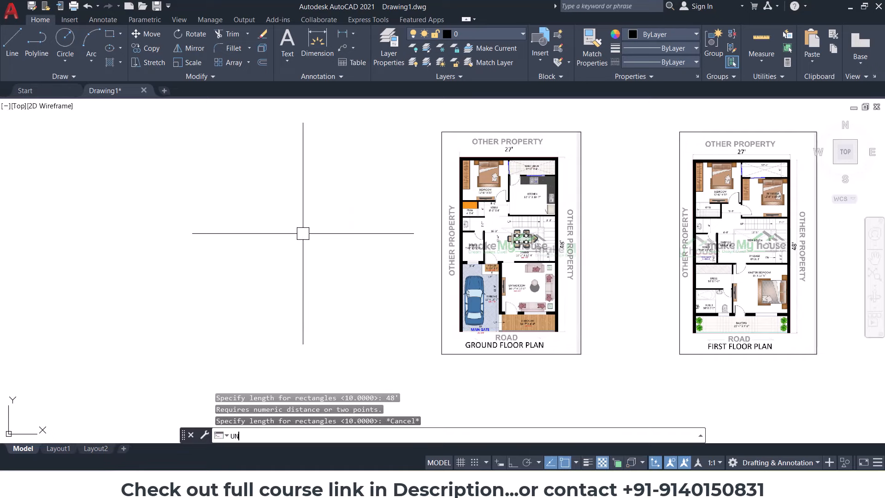
pyautogui.press('Return')
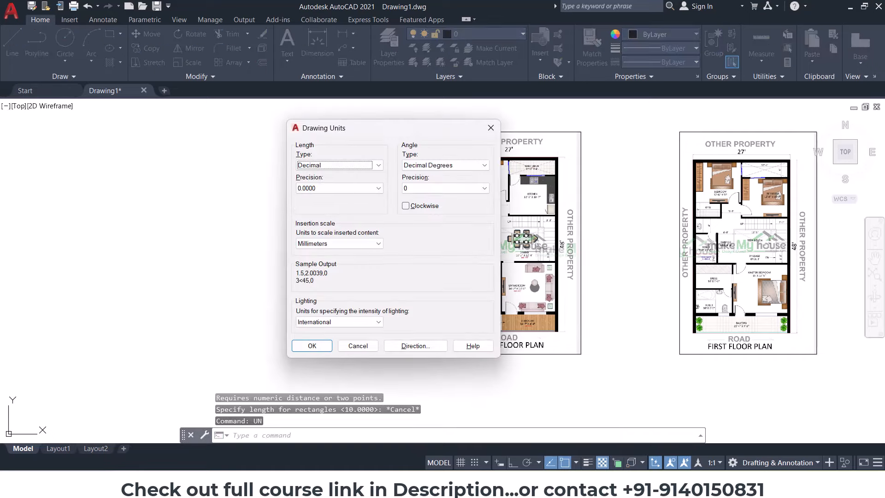
pyautogui.click(330, 167)
pyautogui.click(329, 190)
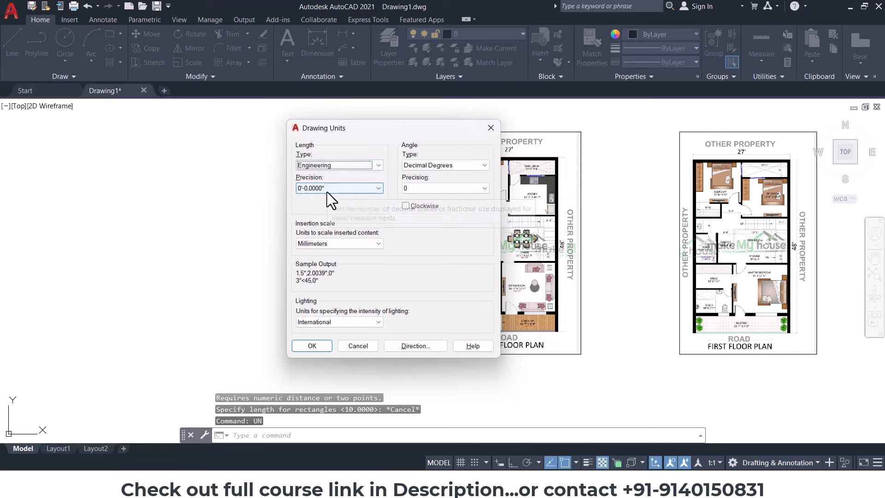
pyautogui.click(327, 190)
pyautogui.click(326, 219)
pyautogui.click(321, 244)
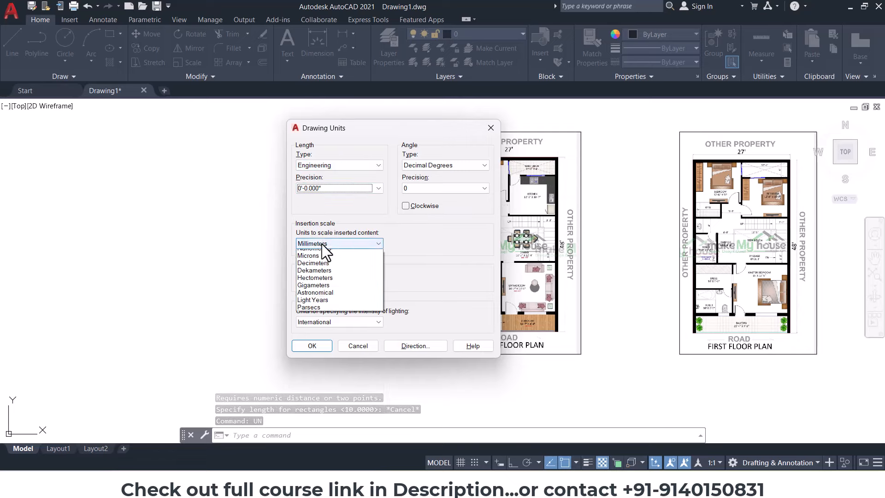
pyautogui.click(321, 261)
pyautogui.click(317, 345)
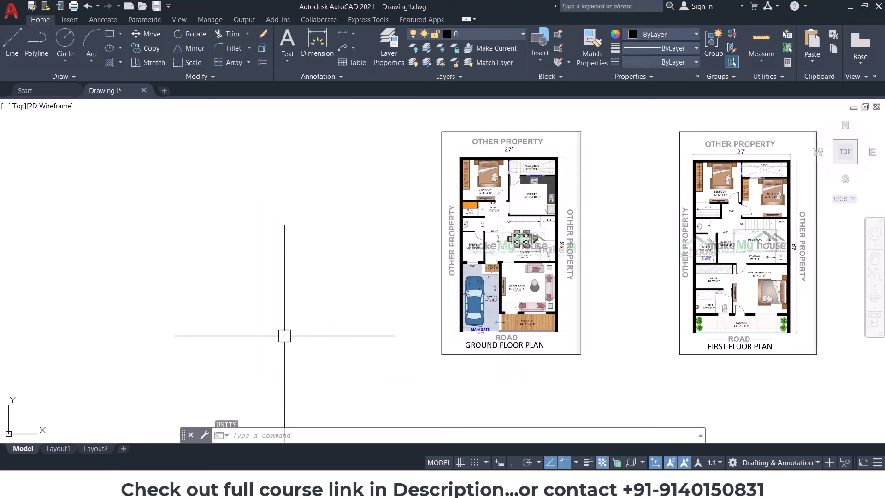
# Step: Draw a rectangle by dimensions, 27' long and 48' wide, starting from a corner beside the ground floor plan
pyautogui.write('rec')
pyautogui.press('Return')
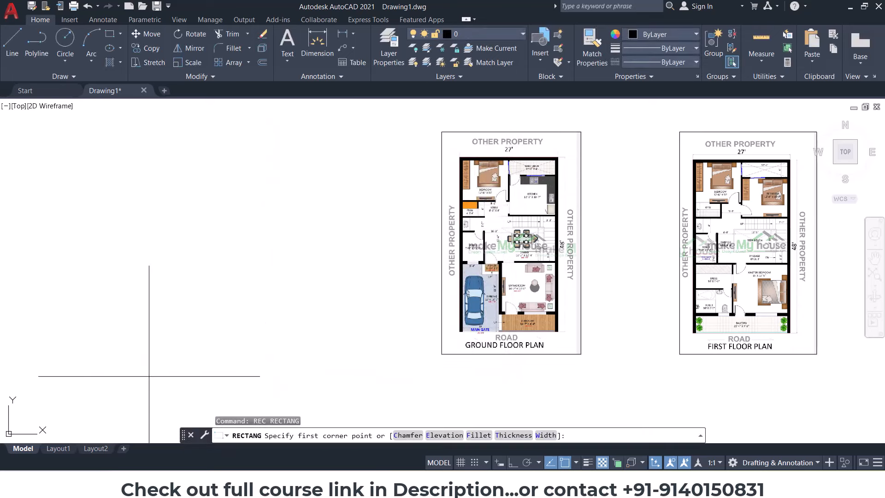
pyautogui.click(147, 375)
pyautogui.press('Return')
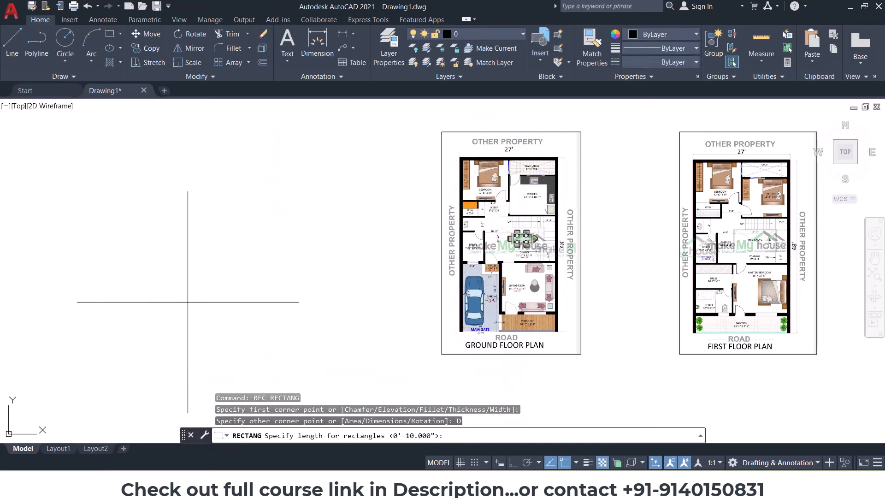
pyautogui.press('Return')
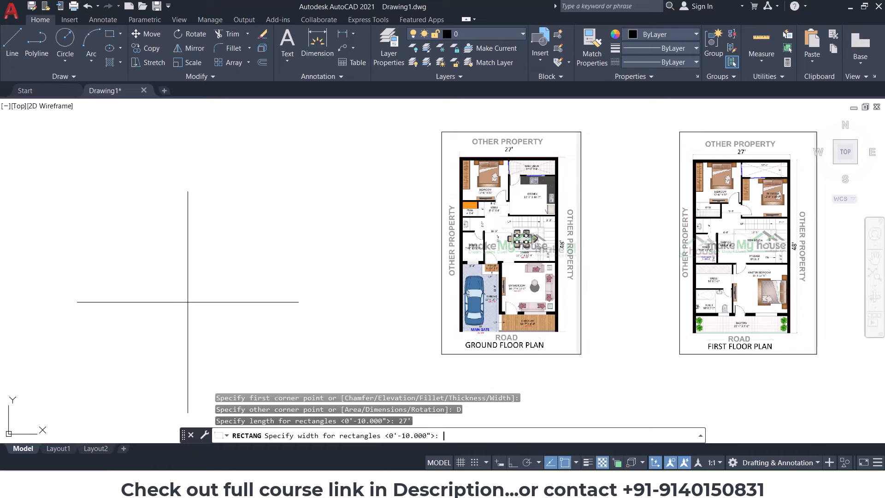
pyautogui.write("48'")
pyautogui.press('Return')
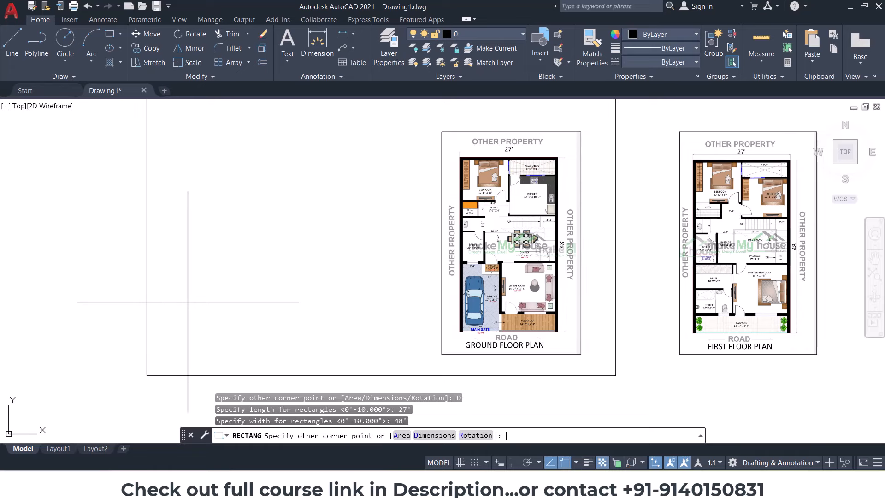
pyautogui.click(240, 278)
# Step: Move the 27' by 48' rectangle horizontally clear of both floor plan images, onto their right-hand side, with ortho on
pyautogui.scroll(-6, 240, 280)
pyautogui.click(247, 283)
pyautogui.click(169, 267)
pyautogui.moveTo(172, 267); pyautogui.dragTo(256, 303, button='middle')
pyautogui.write('m')
pyautogui.press('Return')
pyautogui.click(352, 251)
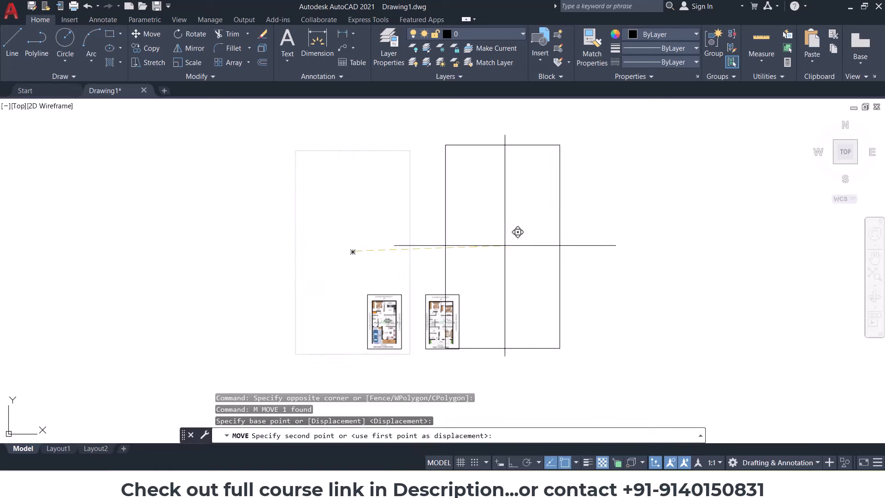
pyautogui.press('F8')
pyautogui.press('Escape')
pyautogui.press('Escape')
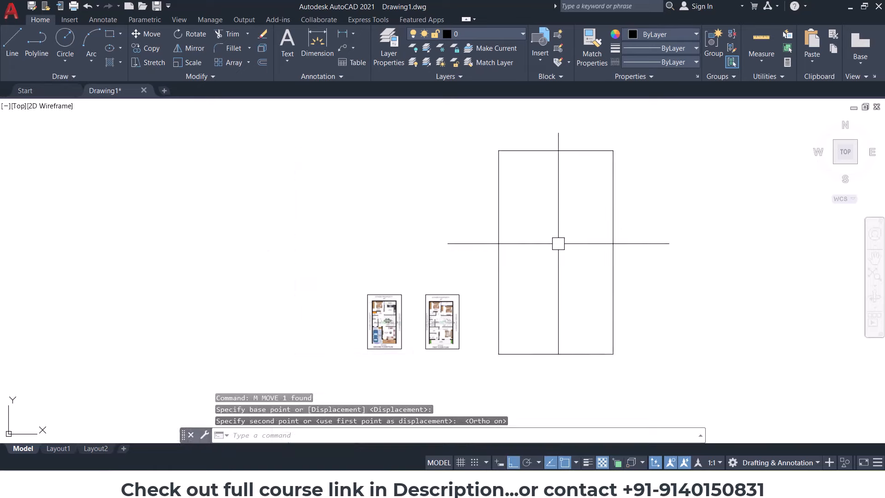
# Step: Move the first floor plan image horizontally to the left side of the ground floor plan image
pyautogui.scroll(5, 415, 310)
pyautogui.click(452, 230)
pyautogui.click(383, 301)
pyautogui.scroll(-3, 402, 287)
pyautogui.write('m')
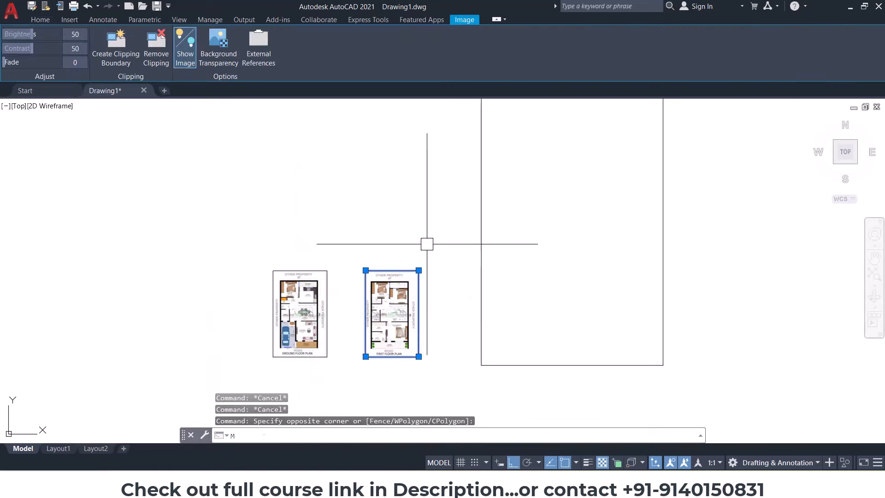
pyautogui.press('Return')
pyautogui.click(427, 241)
pyautogui.click(189, 242)
pyautogui.press('Escape')
# Step: Scale up the ground floor plan image from its lower-left area until it is about as tall as the plot rectangle
pyautogui.click(347, 253)
pyautogui.click(264, 319)
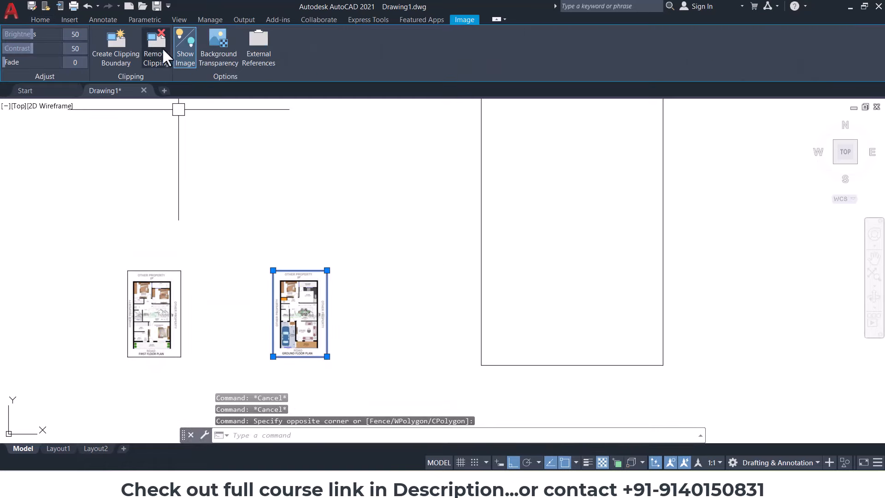
pyautogui.click(41, 20)
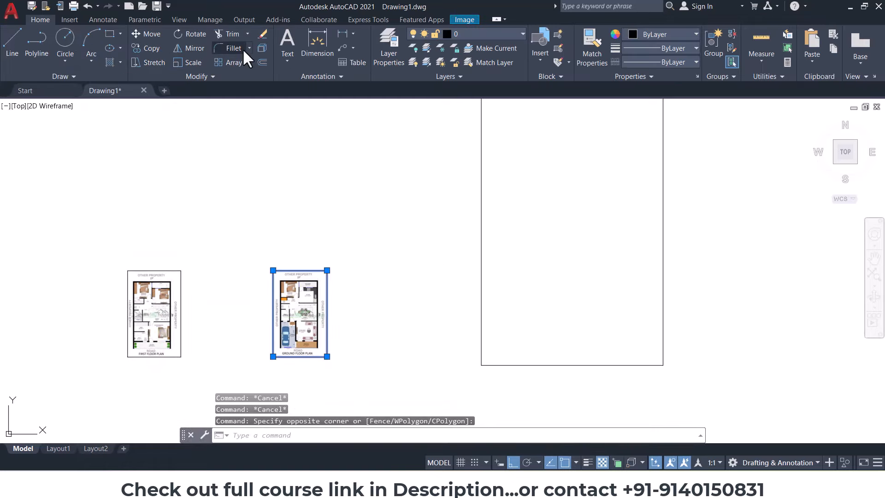
pyautogui.click(185, 63)
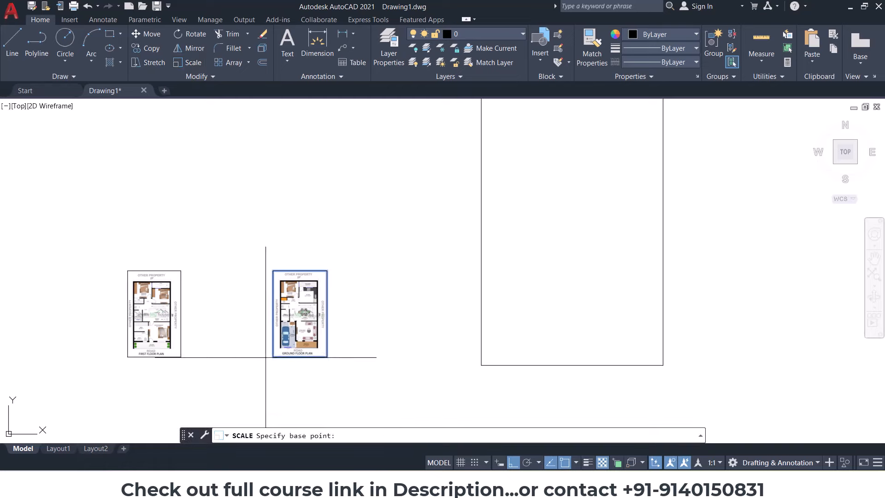
pyautogui.click(274, 337)
pyautogui.scroll(-4, 275, 337)
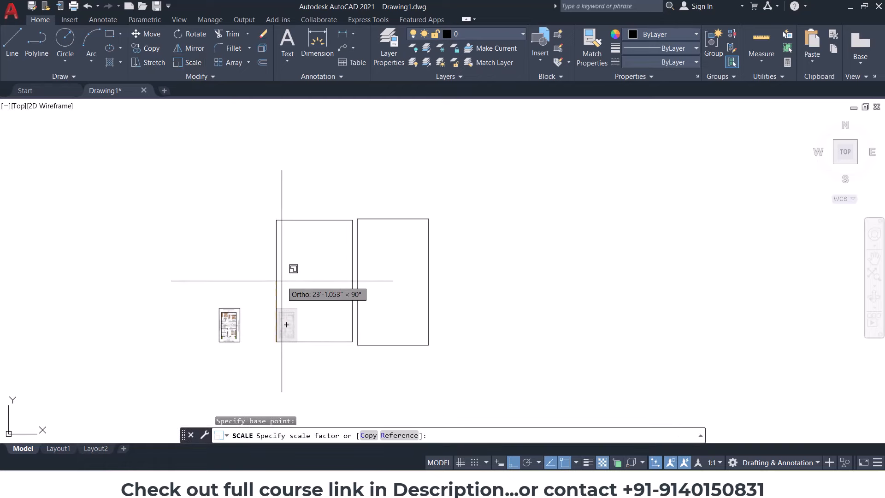
pyautogui.click(281, 279)
pyautogui.scroll(2, 352, 283)
pyautogui.press('Escape')
pyautogui.press('Escape')
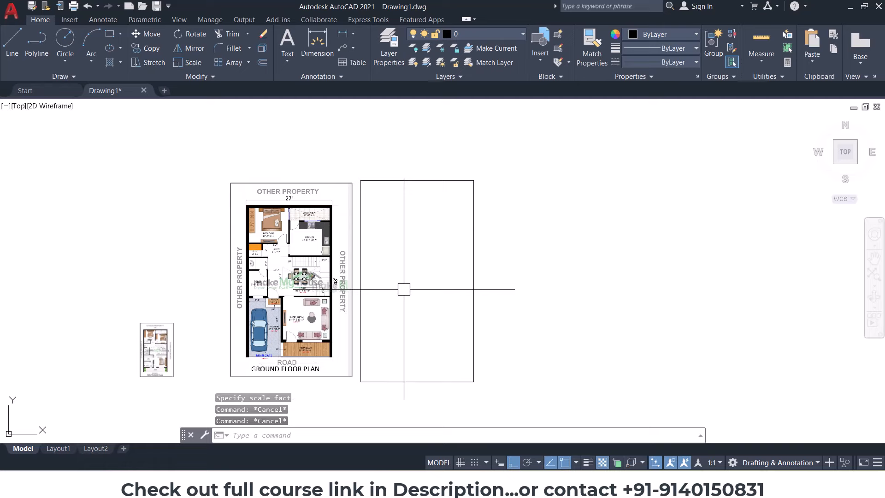
# Step: Offset the plot rectangle 9" inward to form the outer walls
pyautogui.write('o')
pyautogui.press('Return')
pyautogui.press('Return')
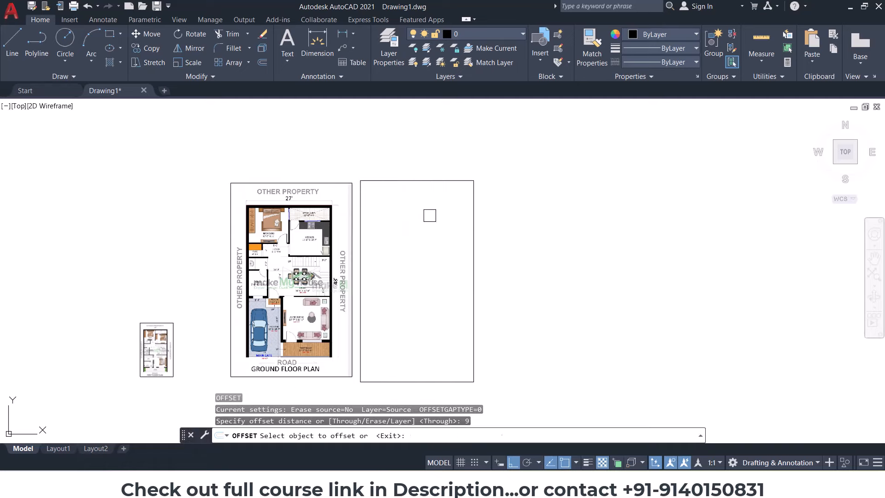
pyautogui.click(430, 181)
pyautogui.click(415, 211)
pyautogui.press('Escape')
# Step: Explode the outer and inner plot rectangles into separate lines
pyautogui.scroll(2, 407, 192)
pyautogui.click(409, 188)
pyautogui.click(399, 134)
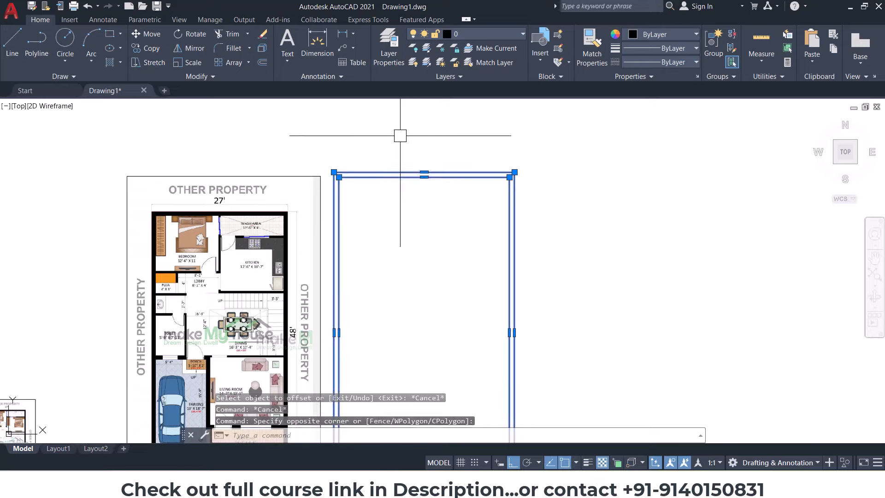
pyautogui.write('x')
pyautogui.press('Return')
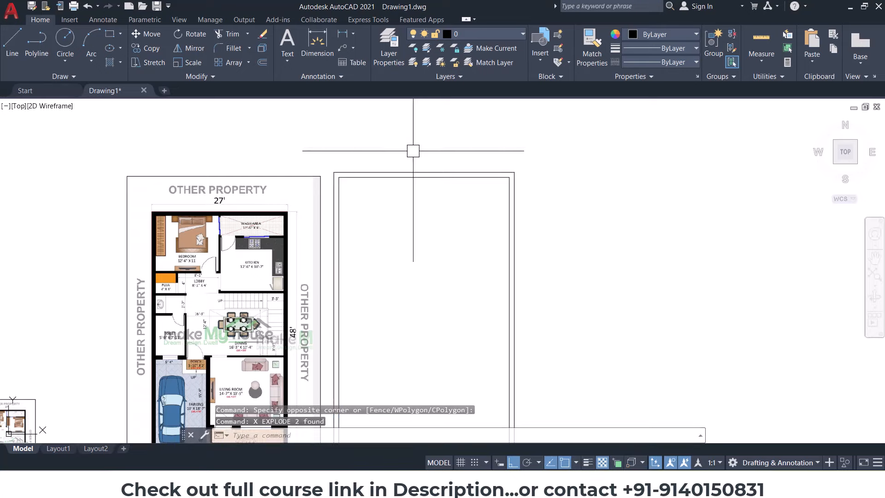
pyautogui.scroll(4, 194, 252)
pyautogui.scroll(-3, 570, 251)
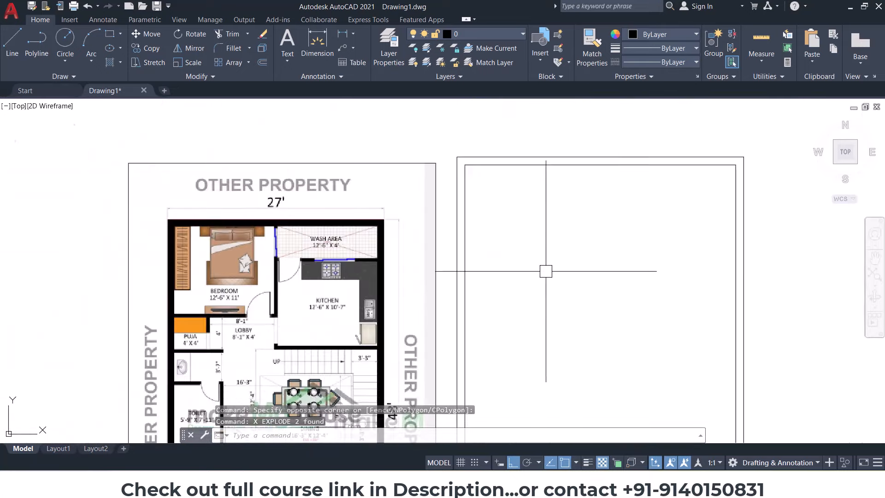
# Step: Offset the inner top wall line 11' downward for the bedroom depth
pyautogui.press('Escape')
pyautogui.write('o')
pyautogui.press('Return')
pyautogui.write("11'")
pyautogui.press('Return')
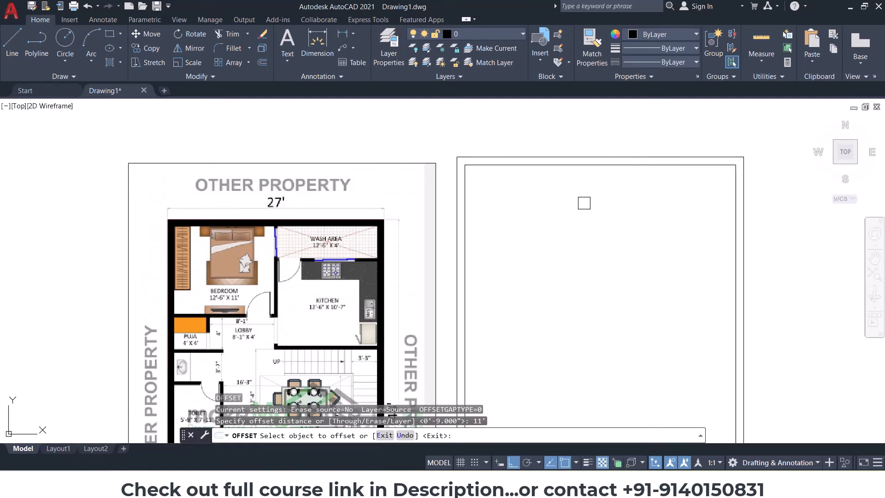
pyautogui.click(586, 169)
pyautogui.click(575, 247)
# Step: Turn on dynamic input and offset the bedroom's lower line 4.5" downward for the wall thickness
pyautogui.click(219, 307)
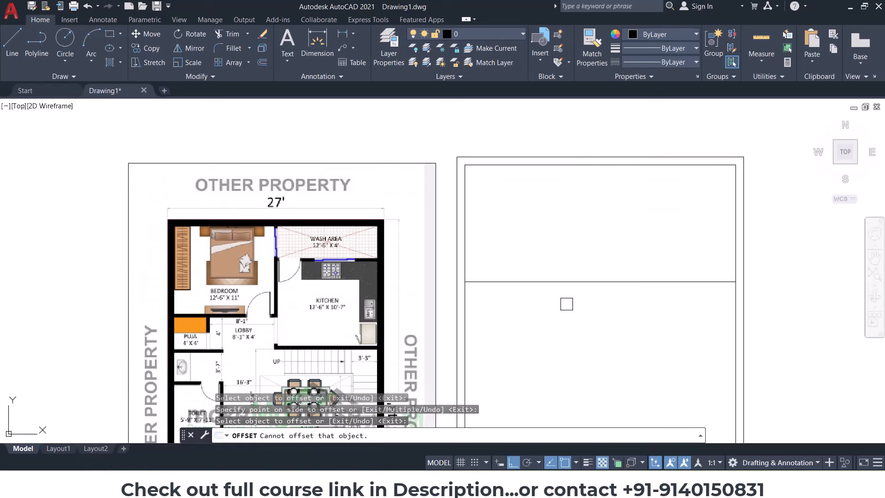
pyautogui.press('F12')
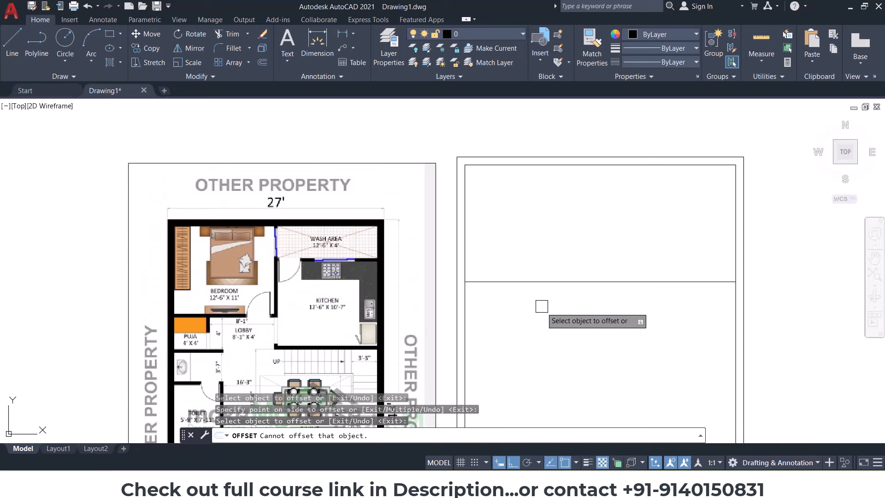
pyautogui.click(548, 281)
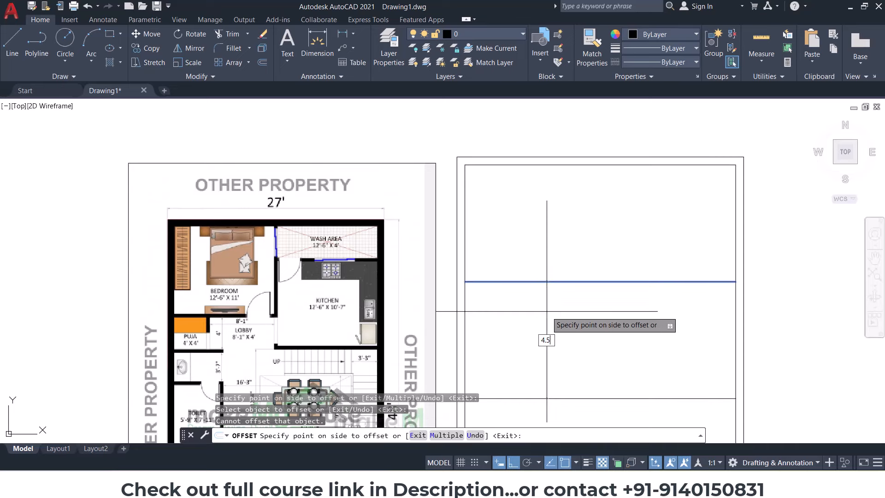
pyautogui.press('Return')
# Step: Offset the inner left wall line 12'6" to the right and the new line another 4.5" for the bedroom's side wall
pyautogui.click(465, 232)
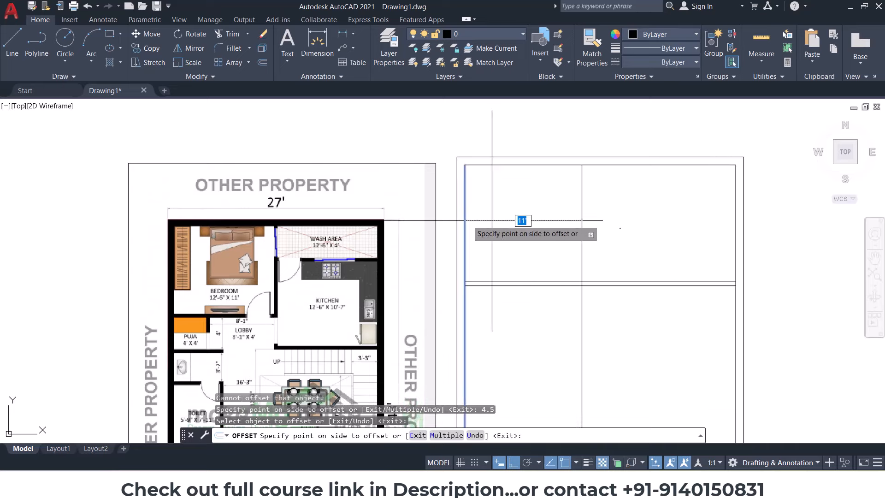
pyautogui.write("12'6")
pyautogui.press('Return')
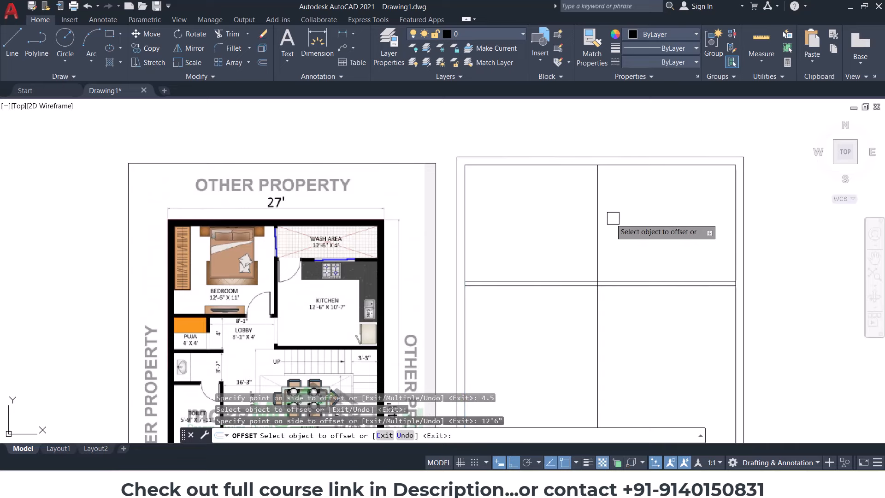
pyautogui.click(598, 212)
pyautogui.write('4.5')
pyautogui.press('Return')
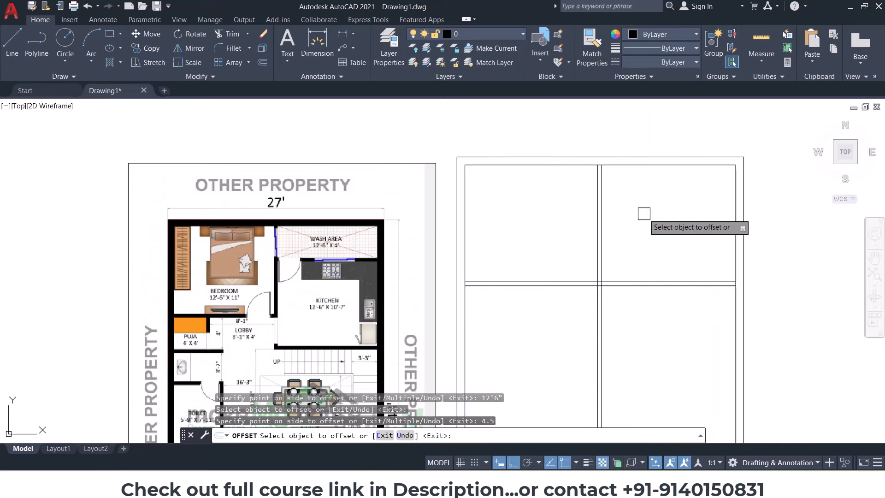
# Step: Offset the inner top wall line 4' downward and the new line another 4.5" for the wash area wall
pyautogui.click(678, 166)
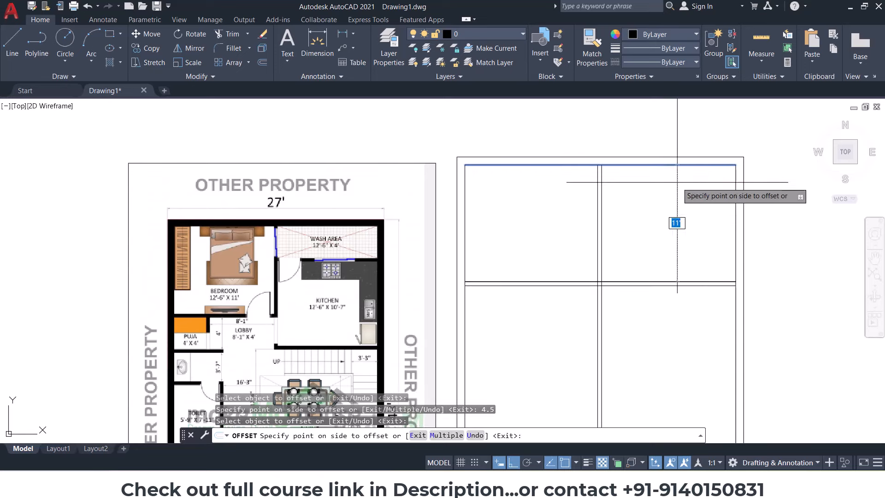
pyautogui.write("4'")
pyautogui.press('Return')
pyautogui.click(670, 207)
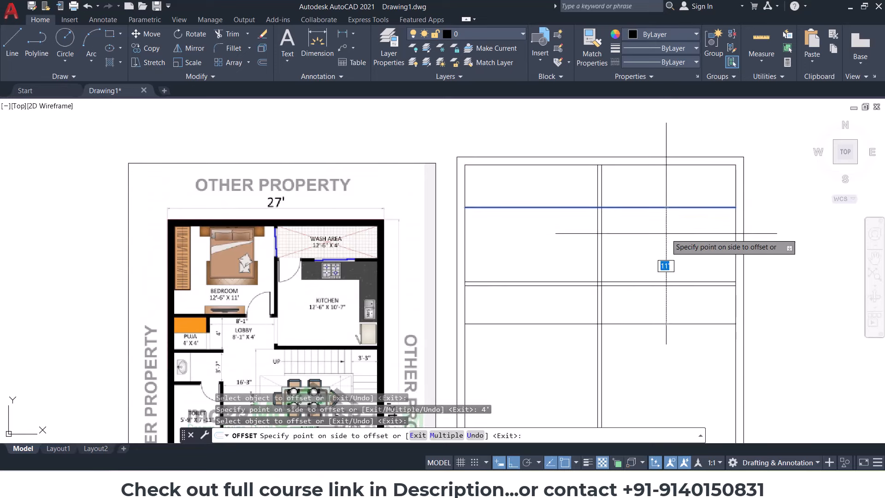
pyautogui.press('Return')
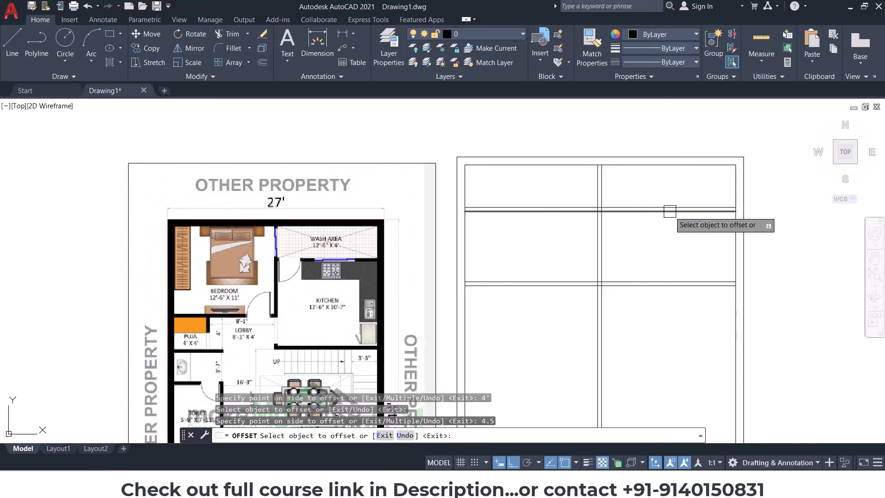
# Step: Offset the wash area wall's lower line 10'7" downward and the new line another 4.5" for the kitchen's lower wall
pyautogui.click(669, 211)
pyautogui.write('10\'7"')
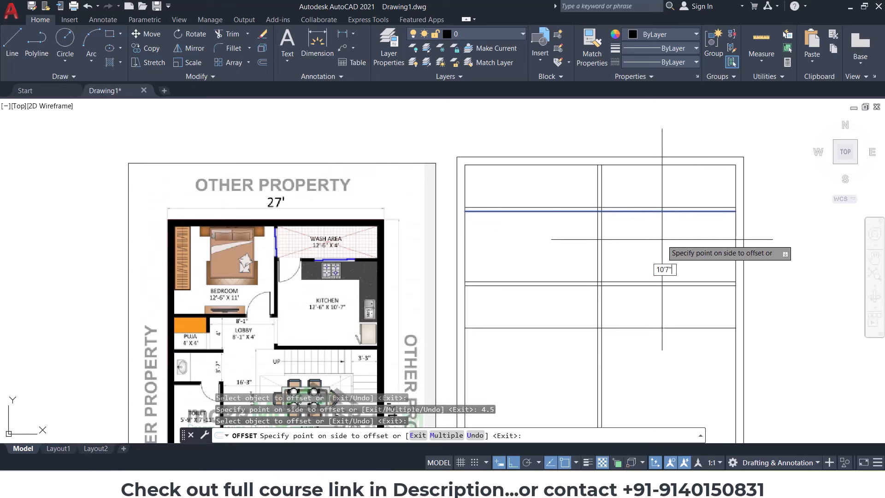
pyautogui.press('Return')
pyautogui.click(674, 323)
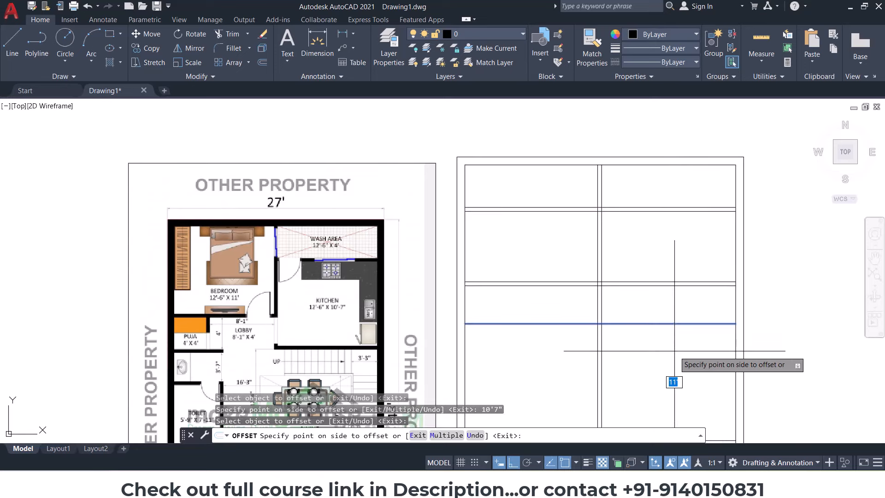
pyautogui.press('Return')
pyautogui.press('Escape')
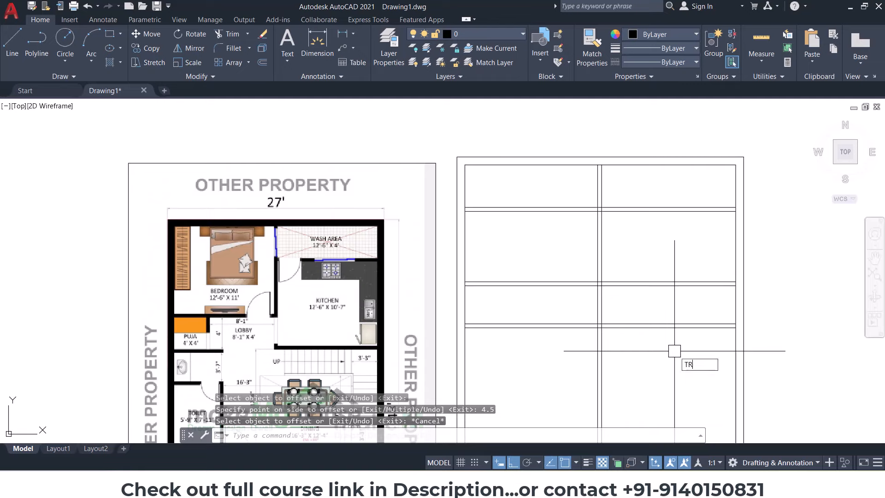
# Step: Trim the bedroom's two lower wall lines where they run across the kitchen
pyautogui.write('TR')
pyautogui.press('Return')
pyautogui.click(685, 298)
pyautogui.click(666, 262)
pyautogui.press('Escape')
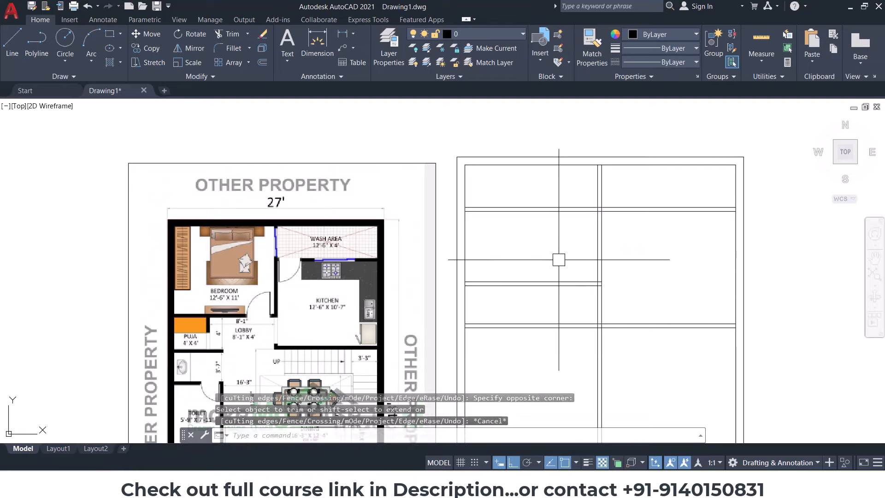
# Step: Erase the two lower wall lines of the bedroom and undo the erasure
pyautogui.click(589, 250)
pyautogui.click(510, 305)
pyautogui.press('Delete')
pyautogui.hotkey('ctrl', 'z')
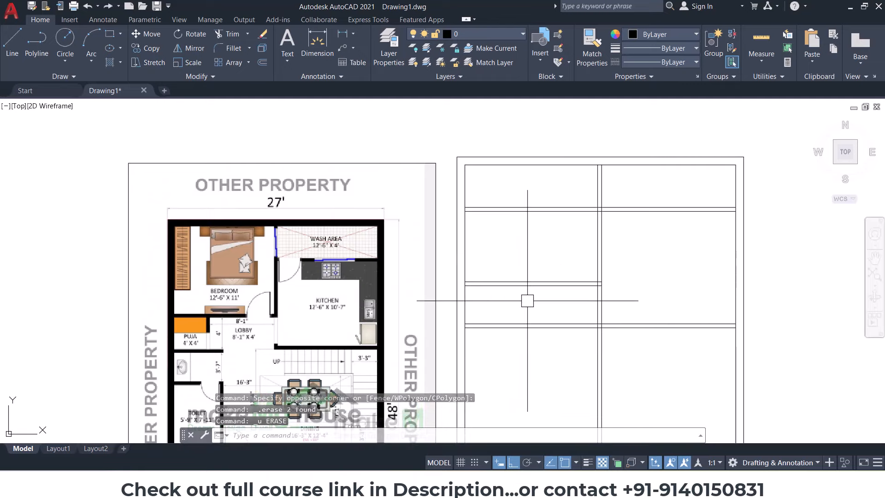
pyautogui.moveTo(527, 300); pyautogui.dragTo(538, 276, button='middle')
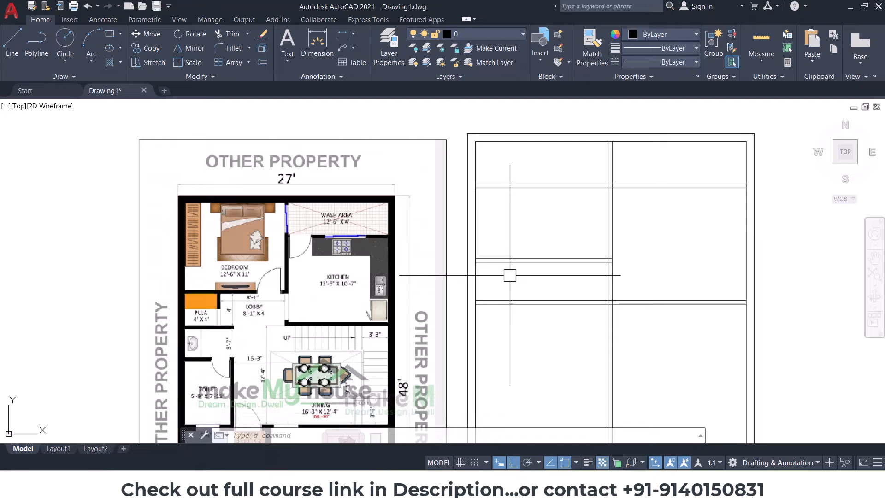
# Step: Trim the inner left wall line where it crosses the horizontal walls above and below the puja room
pyautogui.write('tr')
pyautogui.press('Return')
pyautogui.scroll(4, 482, 265)
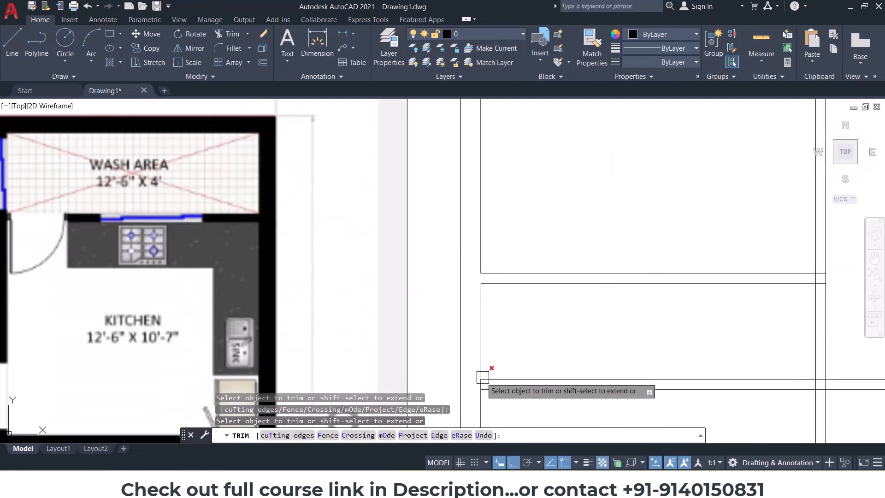
pyautogui.scroll(4, 485, 383)
pyautogui.click(479, 383)
pyautogui.press('Escape')
pyautogui.press('Escape')
pyautogui.press('Escape')
pyautogui.press('Escape')
pyautogui.scroll(-4, 556, 315)
# Step: Offset the inner left wall line beside the puja room 4' to the right
pyautogui.write('o')
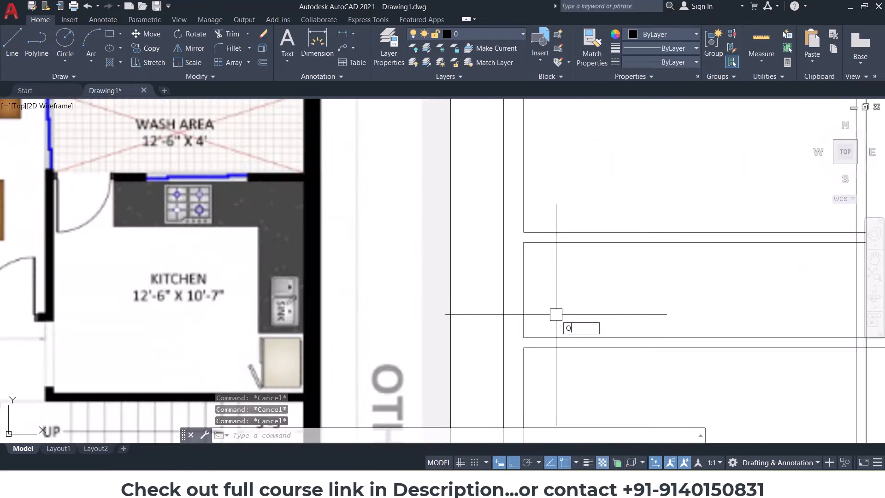
pyautogui.press('Return')
pyautogui.write("4'")
pyautogui.press('Return')
pyautogui.click(524, 290)
pyautogui.click(609, 290)
pyautogui.scroll(-4, 610, 286)
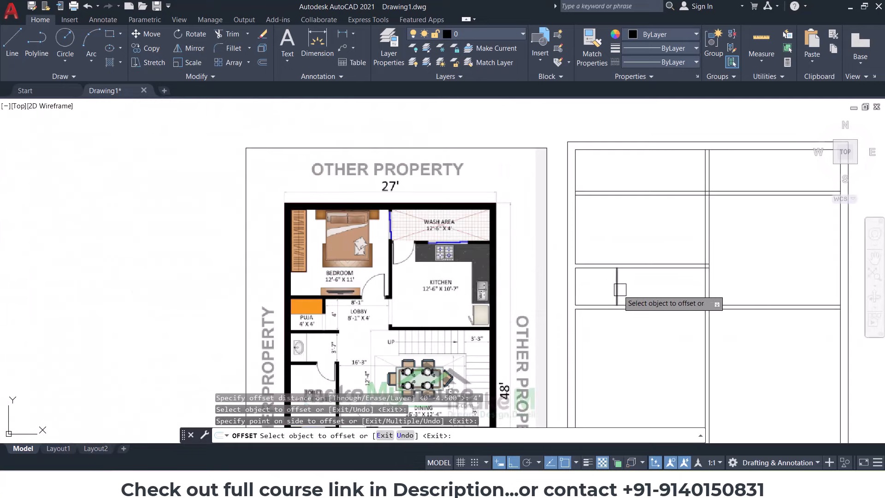
pyautogui.press('Escape')
pyautogui.press('Escape')
# Step: Offset the puja room's right-hand line 4.5" to the right for the wall thickness
pyautogui.write('o')
pyautogui.press('Return')
pyautogui.write('4.5')
pyautogui.press('Return')
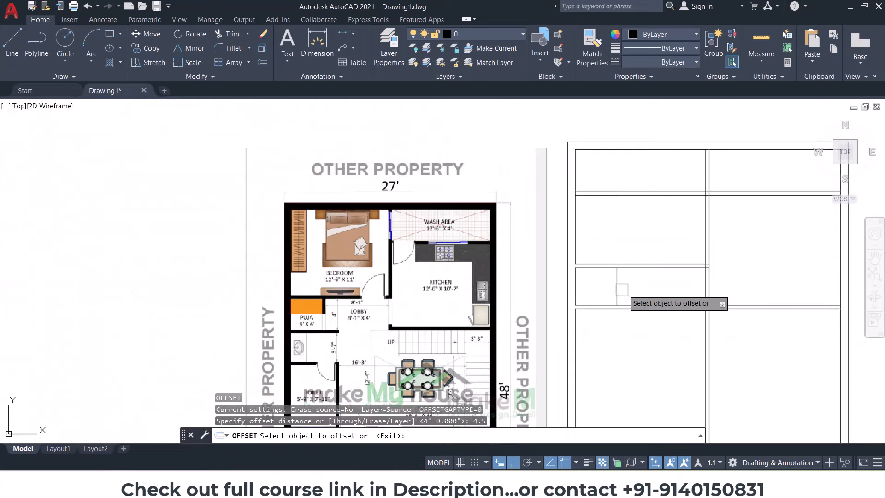
pyautogui.click(616, 291)
pyautogui.click(654, 289)
pyautogui.moveTo(664, 326); pyautogui.dragTo(626, 302, button='middle')
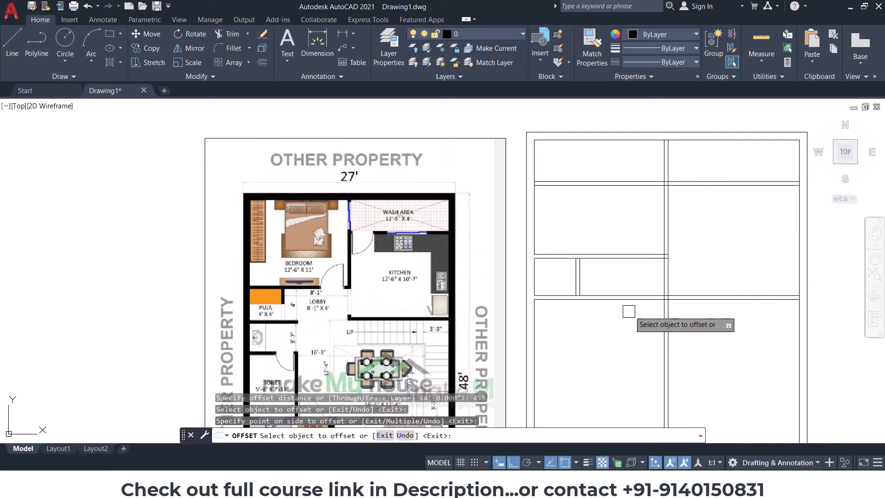
pyautogui.press('Escape')
# Step: Trim the two lines of the bedroom-kitchen partition wall below the kitchen's lower wall
pyautogui.moveTo(678, 328); pyautogui.dragTo(665, 272, button='middle')
pyautogui.scroll(-3, 665, 272)
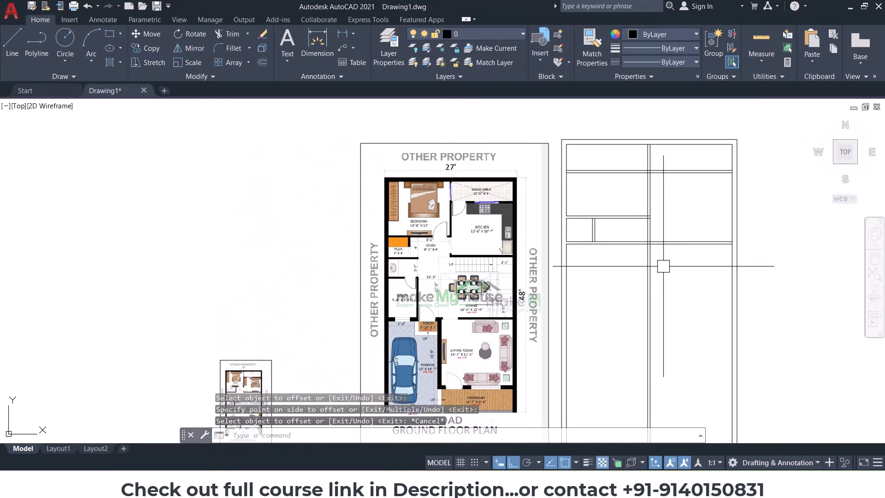
pyautogui.write('tr')
pyautogui.press('Return')
pyautogui.press('Return')
pyautogui.moveTo(694, 283); pyautogui.dragTo(643, 322)
pyautogui.scroll(5, 507, 300)
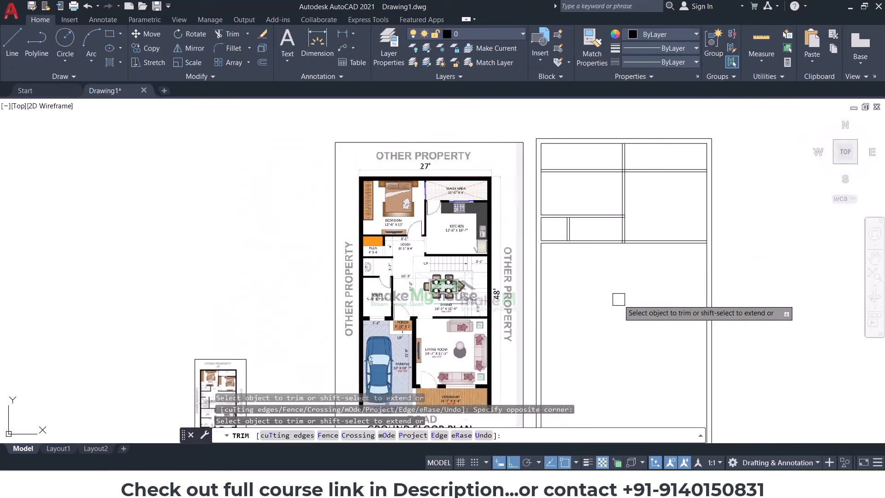
pyautogui.scroll(-3, 437, 321)
pyautogui.scroll(3, 514, 316)
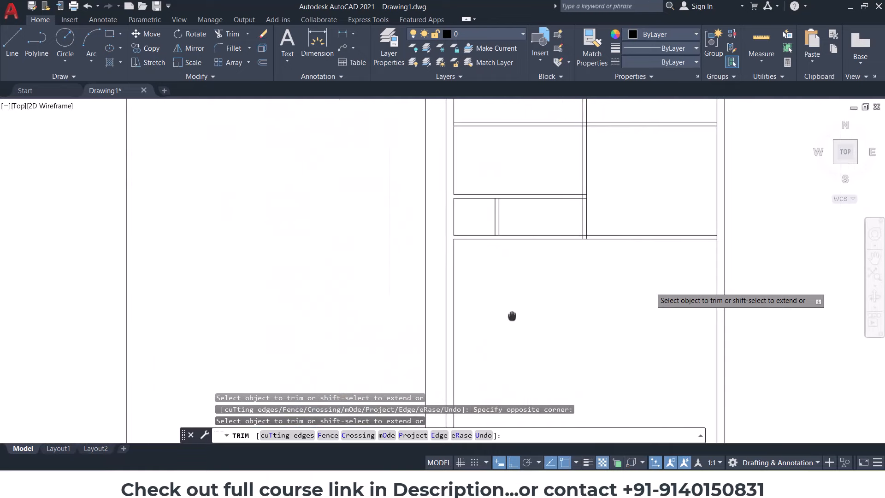
pyautogui.scroll(-3, 616, 299)
pyautogui.press('Escape')
pyautogui.write('o')
pyautogui.press('Return')
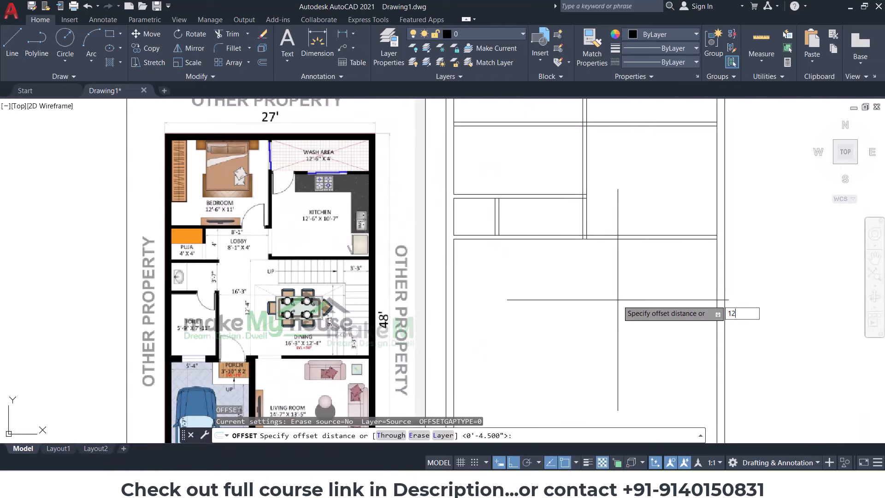
pyautogui.write("122'")
pyautogui.press('Return')
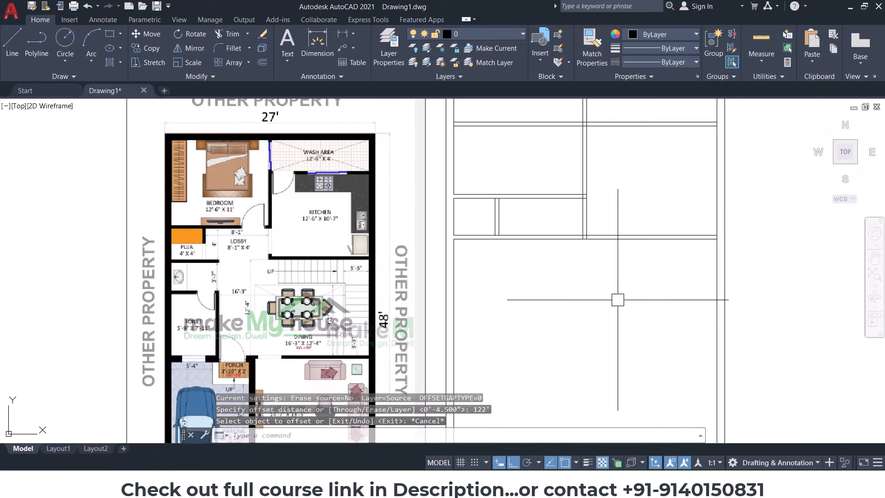
# Step: Offset the lower line of the wall below the kitchen 12'4" downward for the dining area
pyautogui.press('Return')
pyautogui.press('Return')
pyautogui.write("12'4")
pyautogui.press('Return')
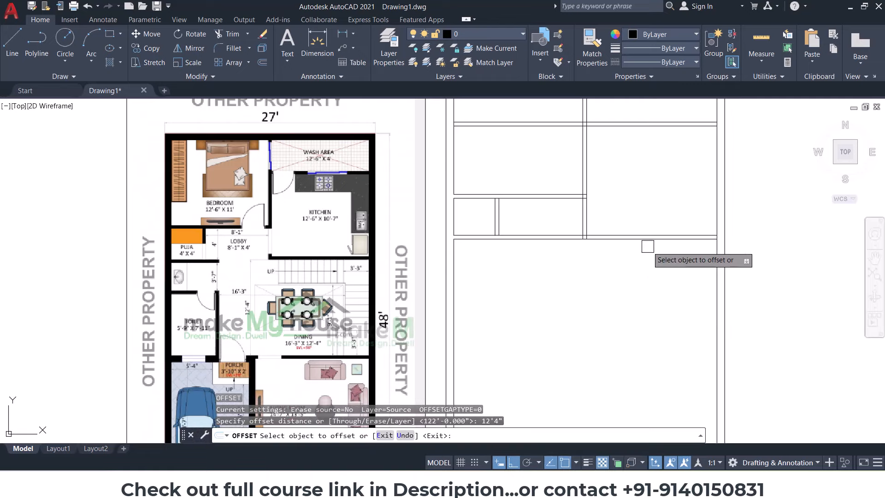
pyautogui.click(645, 241)
pyautogui.moveTo(637, 332); pyautogui.dragTo(632, 251, button='middle')
pyautogui.click(634, 268)
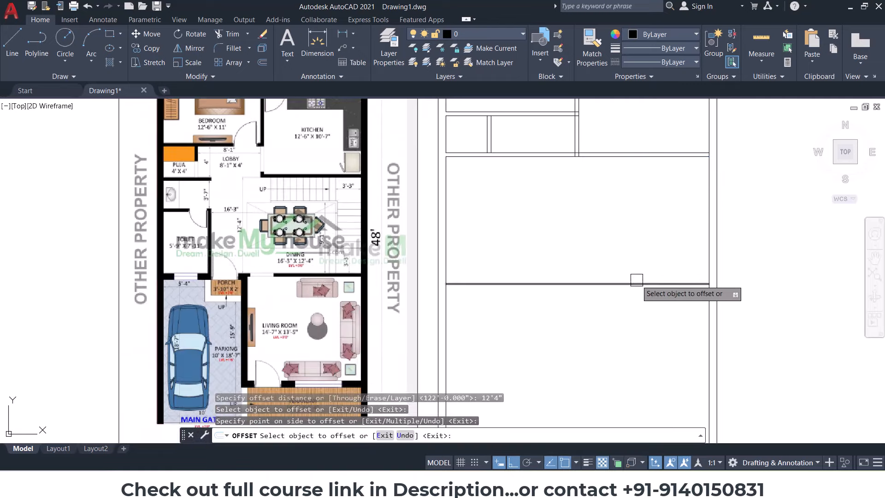
# Step: Offset the dining area's lower line 4.5" downward for the wall thickness
pyautogui.click(636, 283)
pyautogui.write('4.5')
pyautogui.press('Return')
pyautogui.moveTo(634, 330); pyautogui.dragTo(628, 267, button='middle')
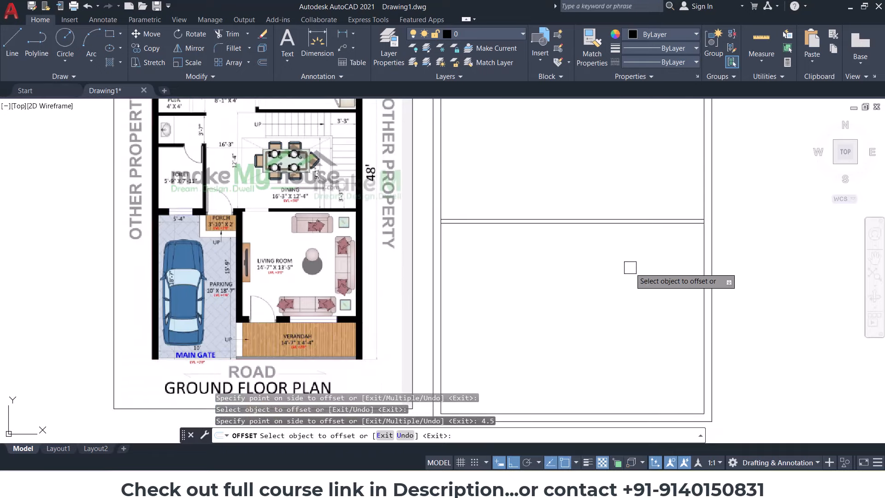
# Step: Offset the living room's upper wall line 13'5" downward, and offset the resulting line 9" toward the verandah
pyautogui.click(630, 224)
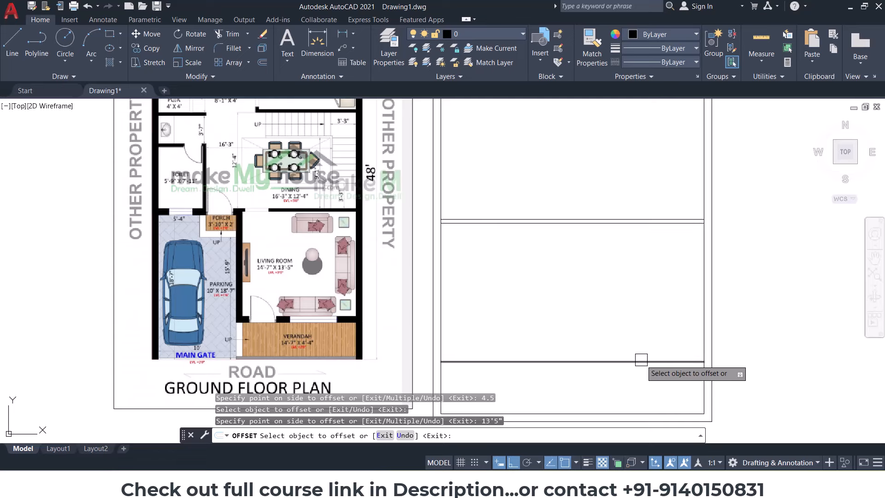
pyautogui.click(641, 360)
pyautogui.press('Return')
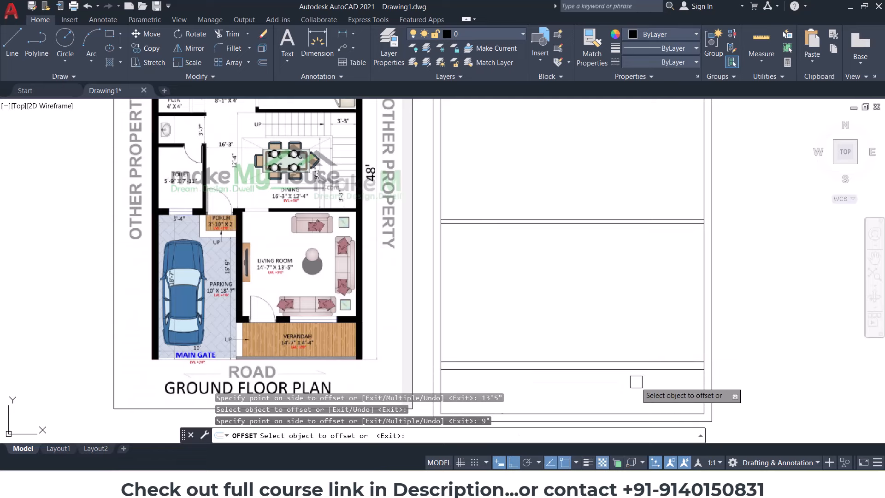
# Step: Offset the inner right wall line 14'7" to the left, and offset the resulting line another 9" to the left
pyautogui.click(703, 291)
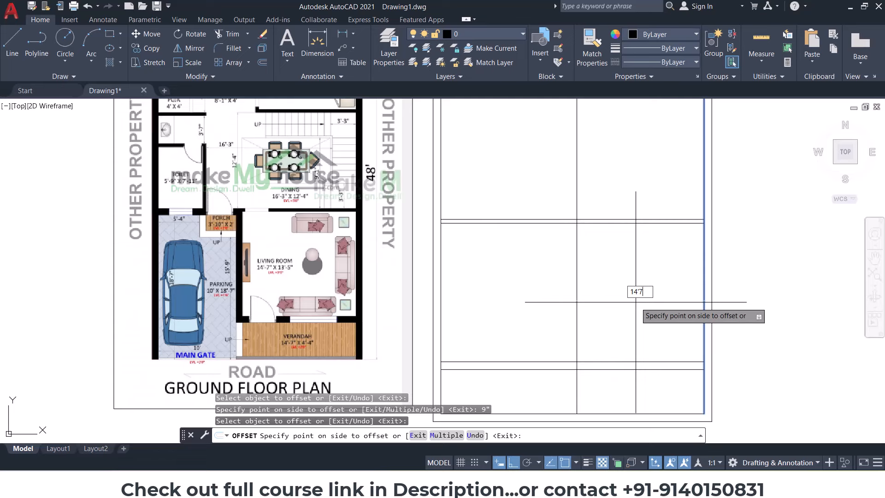
pyautogui.write('14\'7"')
pyautogui.press('Return')
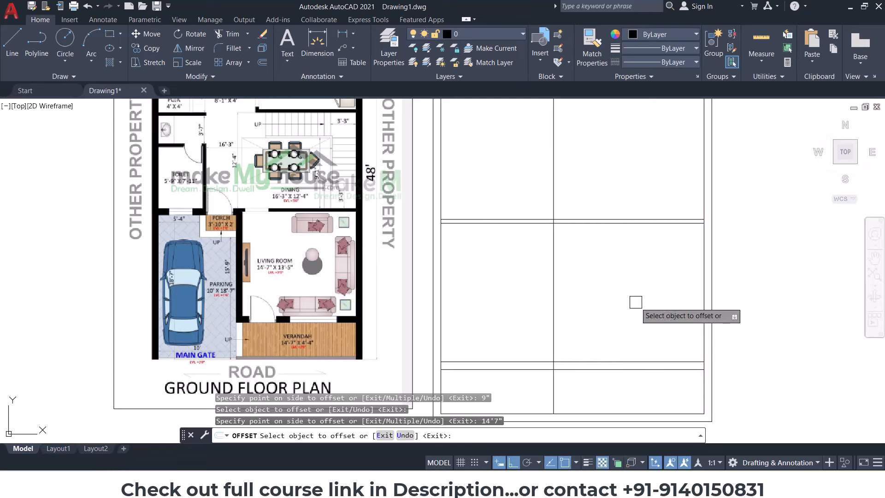
pyautogui.click(553, 291)
pyautogui.press('Return')
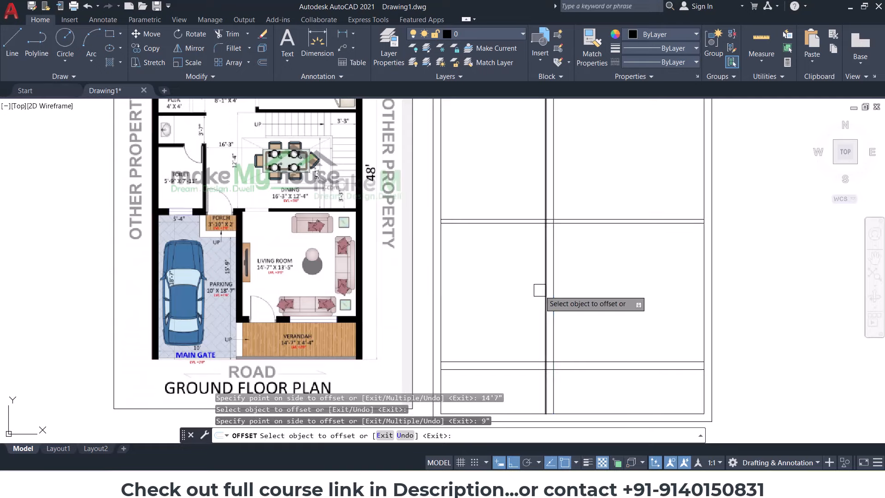
# Step: Trim the two lines of the living room-verandah wall on the parking side of the living room's left wall
pyautogui.press('Escape')
pyautogui.write('tr')
pyautogui.press('Return')
pyautogui.press('Return')
pyautogui.click(521, 305)
pyautogui.click(490, 378)
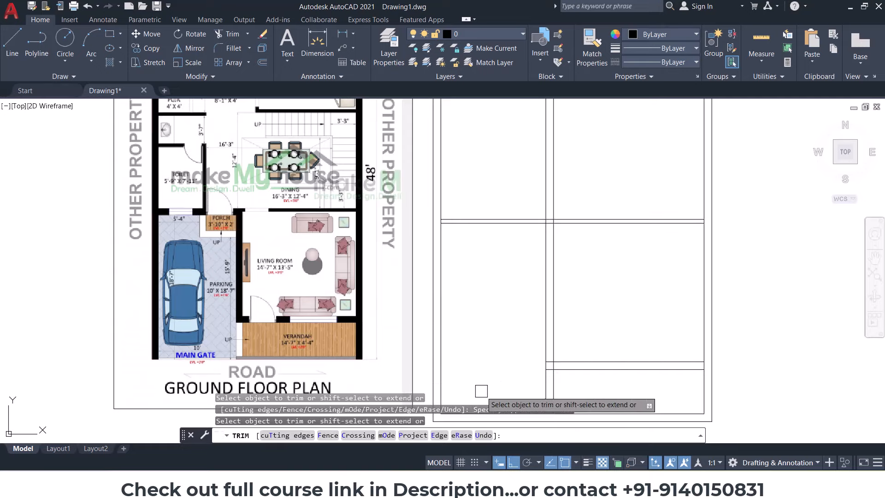
pyautogui.click(482, 391)
pyautogui.click(564, 382)
# Step: Trim the dining-living wall's lower line on the parking side and both its lines inside the living room's left wall
pyautogui.moveTo(534, 257); pyautogui.dragTo(565, 306, button='middle')
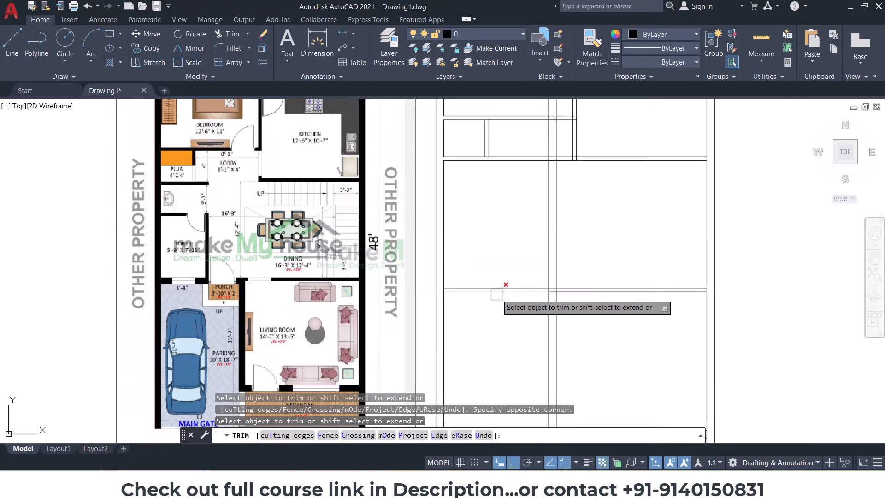
pyautogui.moveTo(498, 292); pyautogui.dragTo(499, 318, button='middle')
pyautogui.scroll(3, 499, 318)
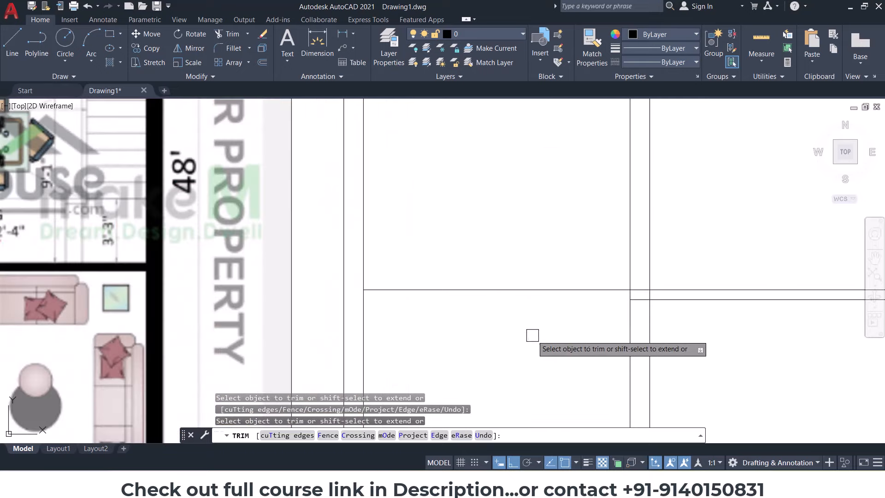
pyautogui.scroll(3, 631, 302)
pyautogui.press('Escape')
# Step: Offset the horizontal wall line above the parking area 9" downward for the wall thickness
pyautogui.write('o')
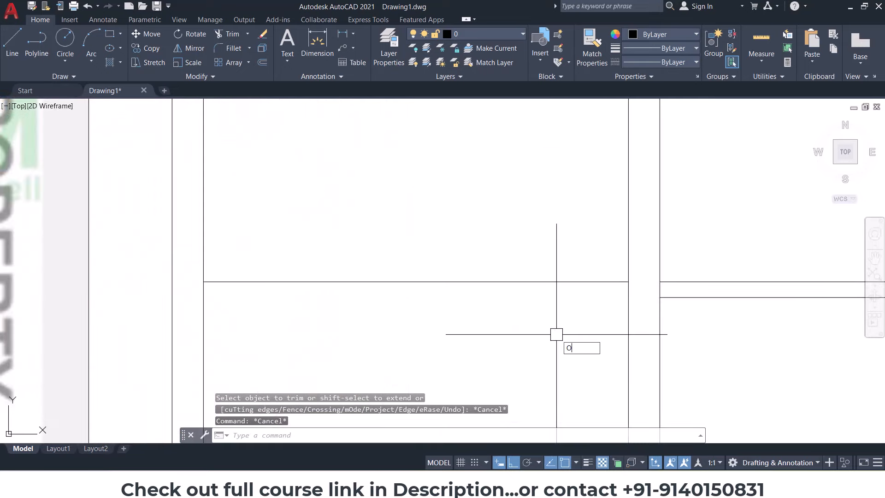
pyautogui.press('Return')
pyautogui.write('9')
pyautogui.press('Return')
pyautogui.click(543, 354)
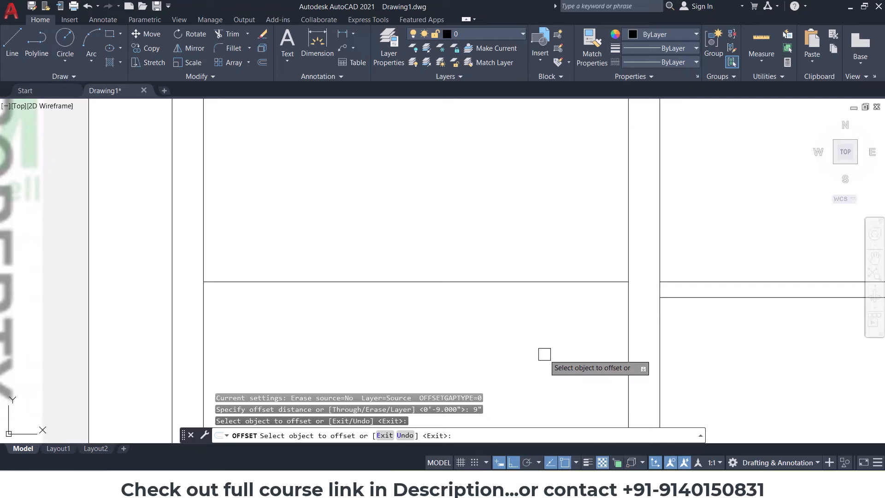
pyautogui.click(561, 281)
pyautogui.click(549, 331)
pyautogui.scroll(-2, 548, 330)
pyautogui.scroll(-3, 539, 269)
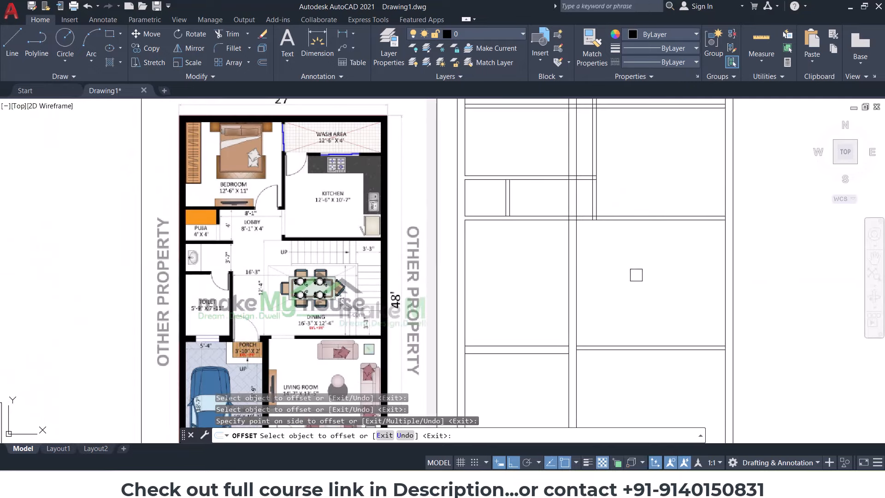
# Step: Trim the two vertical lines of the living room's left wall where they run up through the dining area
pyautogui.press('Escape')
pyautogui.press('Escape')
pyautogui.write('tr')
pyautogui.press('Return')
pyautogui.click(642, 304)
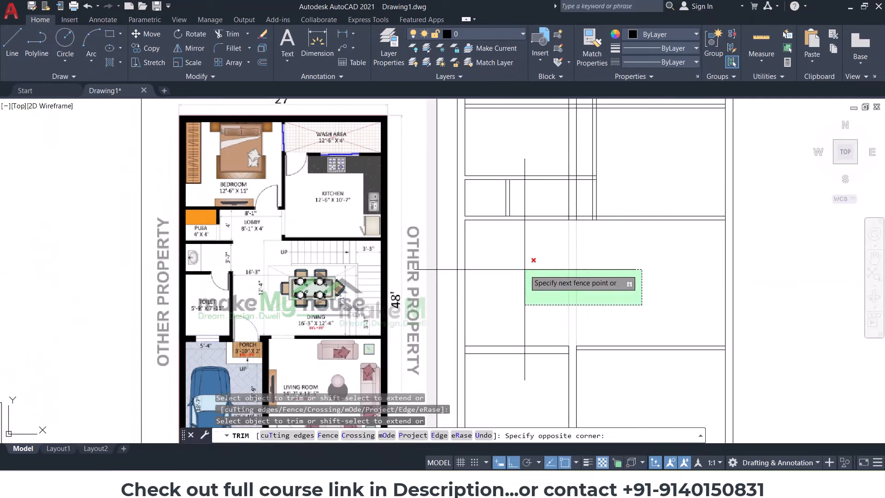
pyautogui.press('Escape')
pyautogui.press('Escape')
# Step: Join the upper wall lines on both sides of the gap above the living room's left wall into one line
pyautogui.scroll(5, 587, 350)
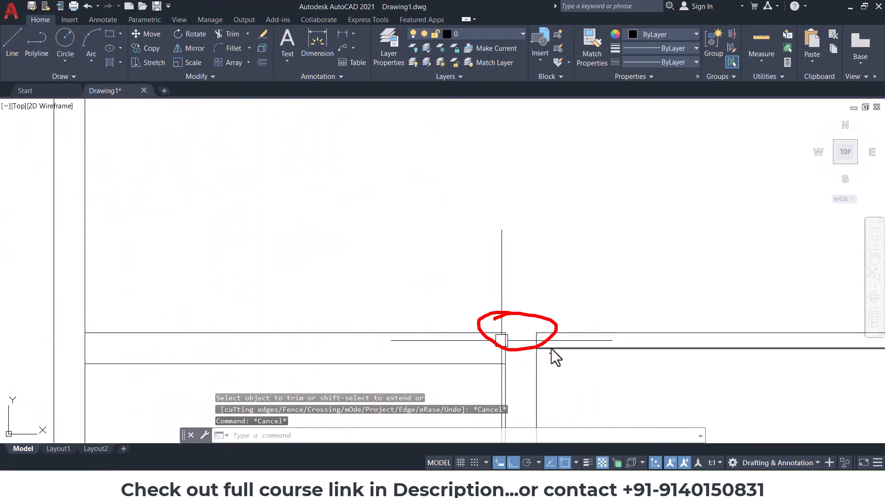
pyautogui.press('Escape')
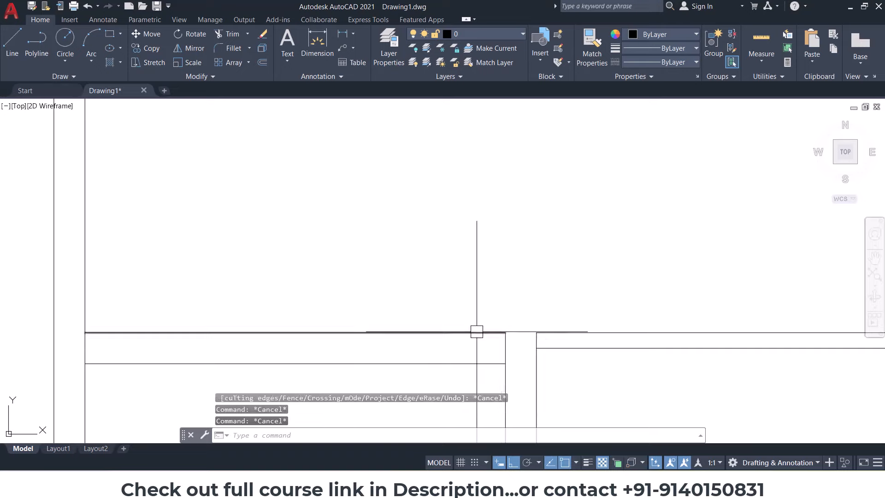
pyautogui.click(476, 332)
pyautogui.press('Escape')
pyautogui.scroll(-5, 525, 298)
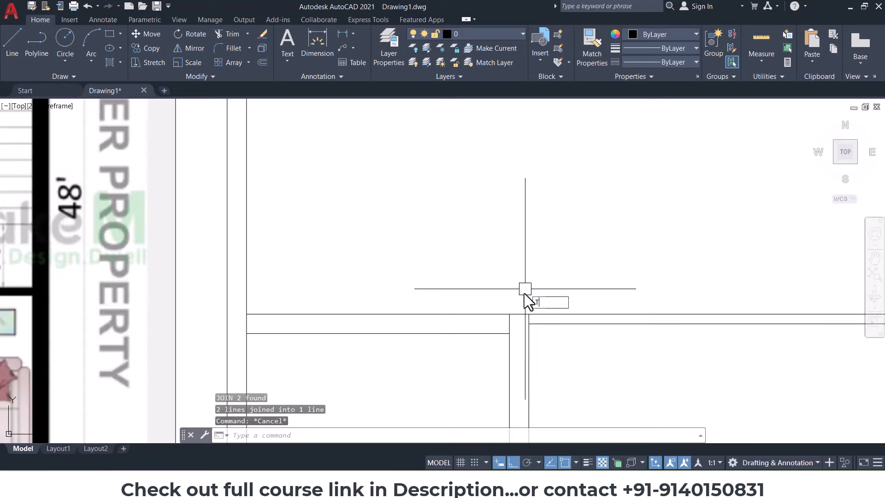
pyautogui.write('tr')
pyautogui.press('Return')
pyautogui.press('Escape')
pyautogui.scroll(-5, 466, 280)
pyautogui.scroll(2, 328, 280)
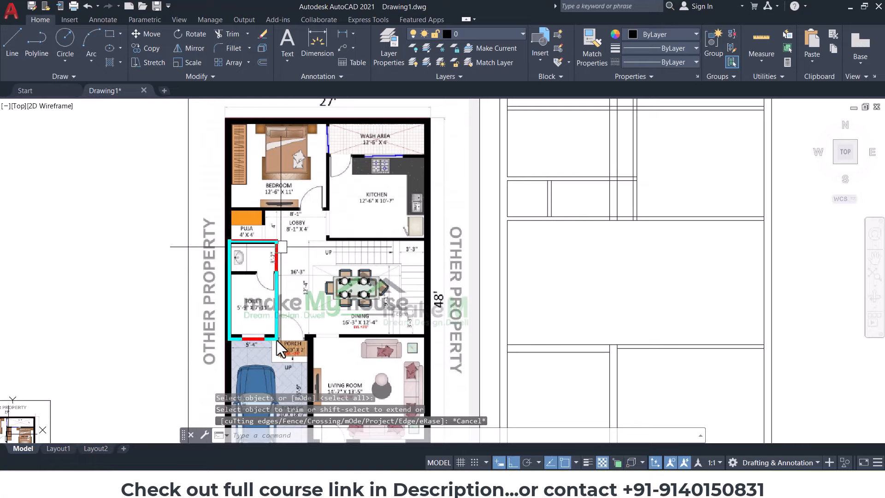
pyautogui.press('Escape')
pyautogui.scroll(2, 516, 284)
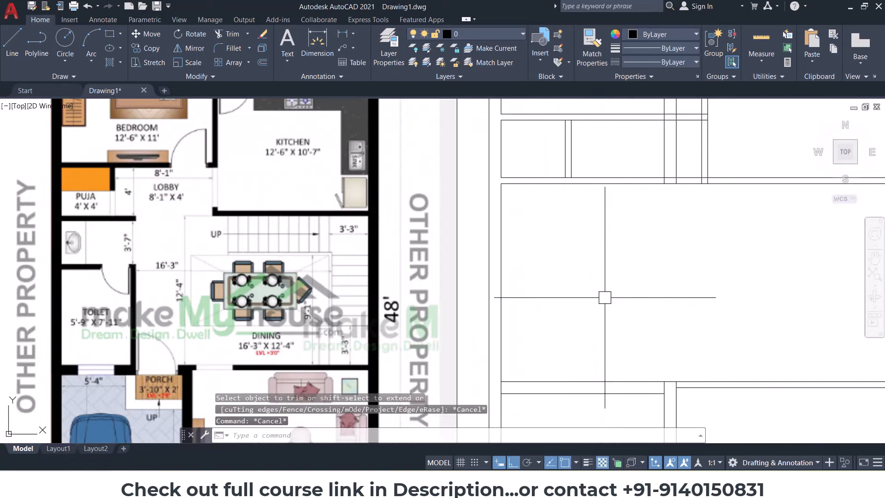
# Step: Trim the inner left wall line where it crosses the 9" wall above the parking area
pyautogui.press('Escape')
pyautogui.press('Escape')
pyautogui.write('tr')
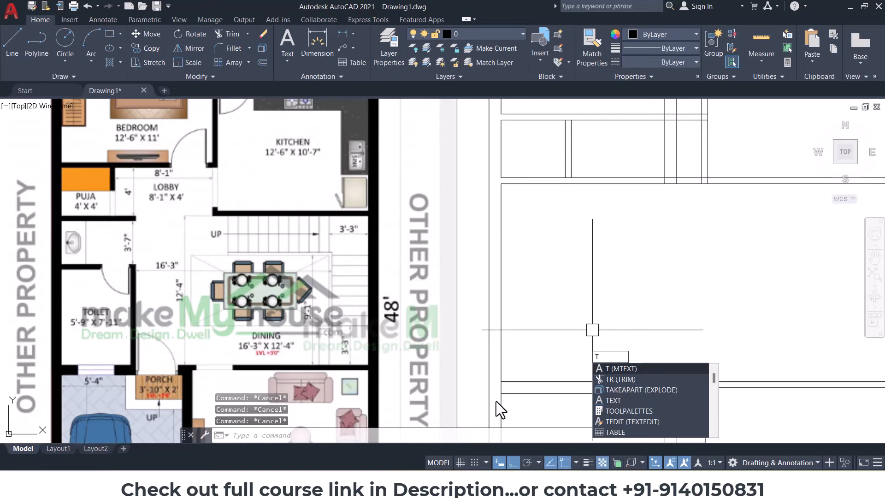
pyautogui.press('Return')
pyautogui.press('Return')
pyautogui.scroll(2, 502, 383)
pyautogui.scroll(-2, 502, 384)
pyautogui.press('Escape')
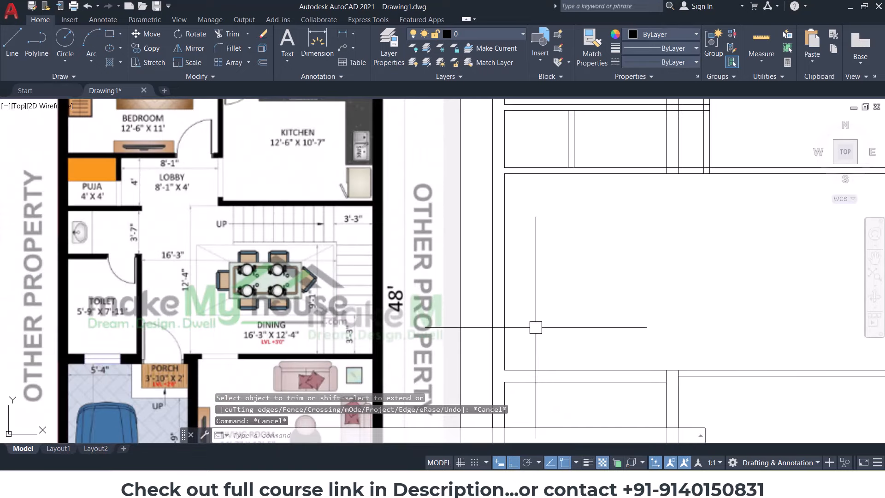
# Step: Offset the inner left wall line beside the toilet area 5'9" to the right
pyautogui.write('o')
pyautogui.press('Return')
pyautogui.write('5\'9"')
pyautogui.press('Return')
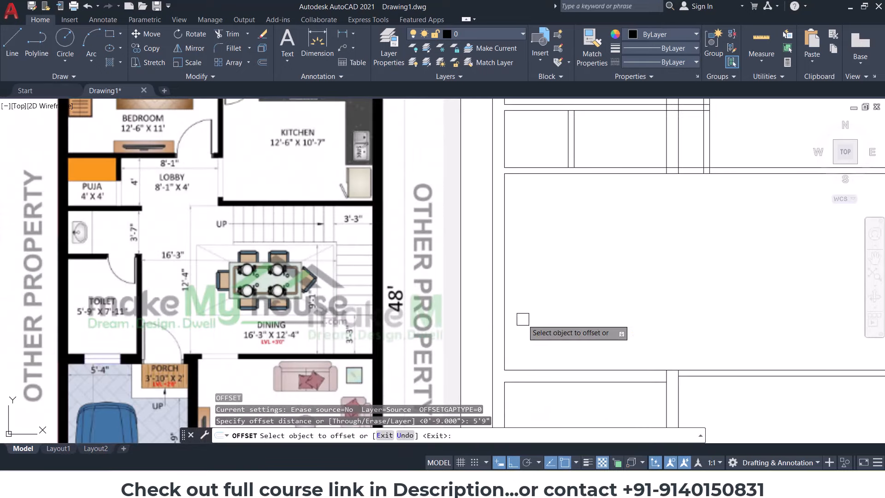
pyautogui.click(504, 304)
pyautogui.click(588, 303)
# Step: Offset the toilet's right-hand line 4.5" to the right for the wall thickness
pyautogui.click(597, 302)
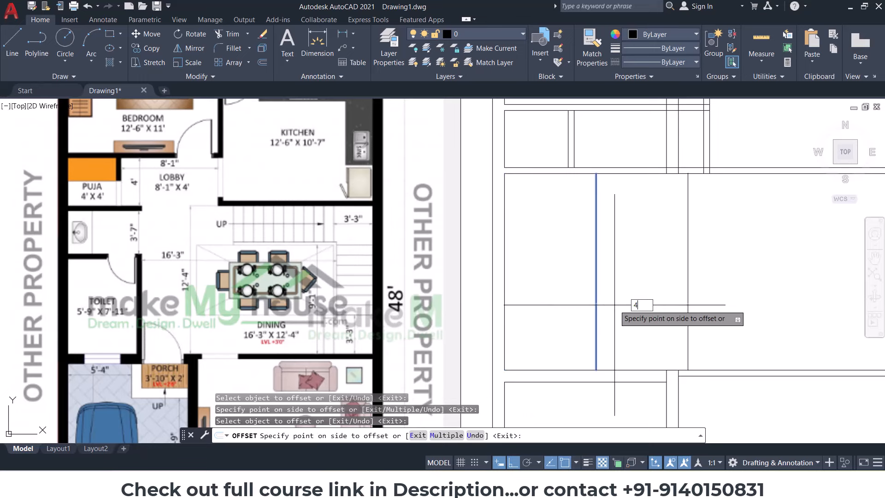
pyautogui.write('4.5')
pyautogui.press('Return')
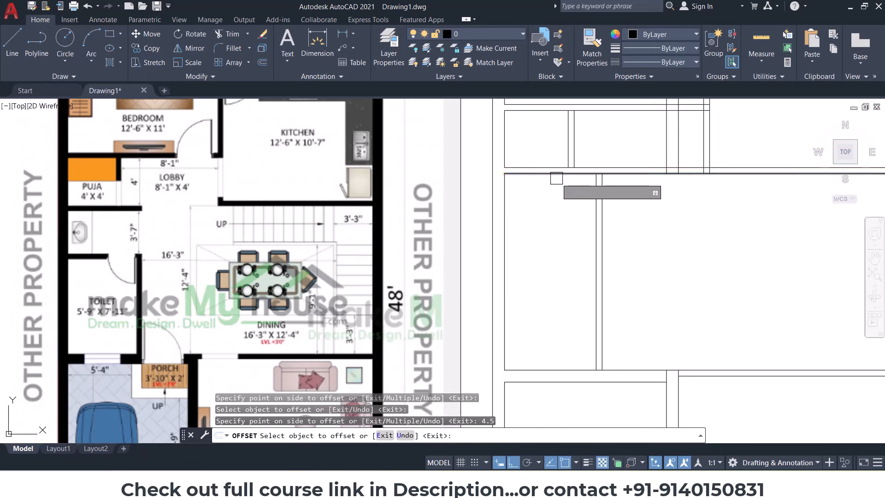
# Step: Offset the lower line of the wall below the puja room 3'7" downward, and offset the resulting line 4.5" downward
pyautogui.click(556, 175)
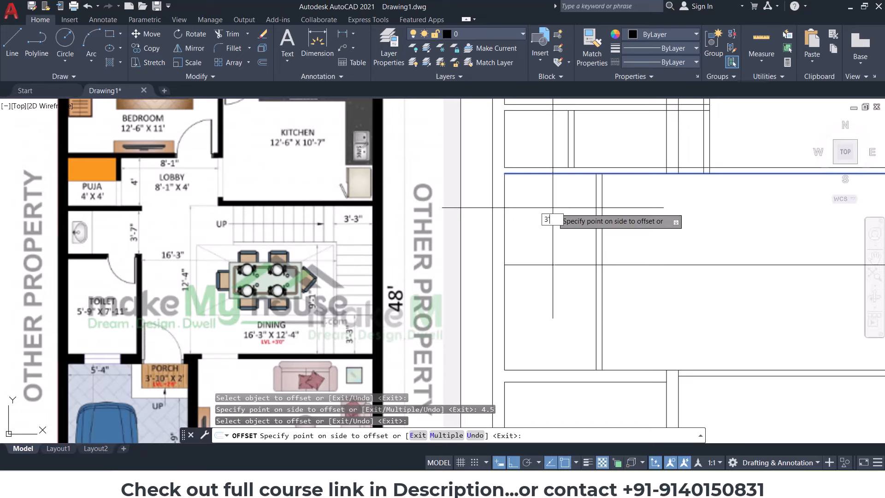
pyautogui.write('3\'7"')
pyautogui.press('Return')
pyautogui.click(557, 230)
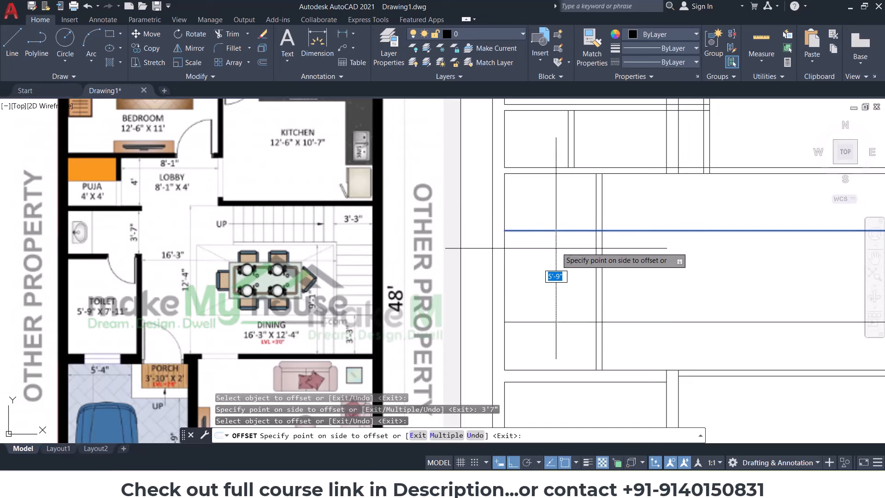
pyautogui.press('Return')
pyautogui.press('Escape')
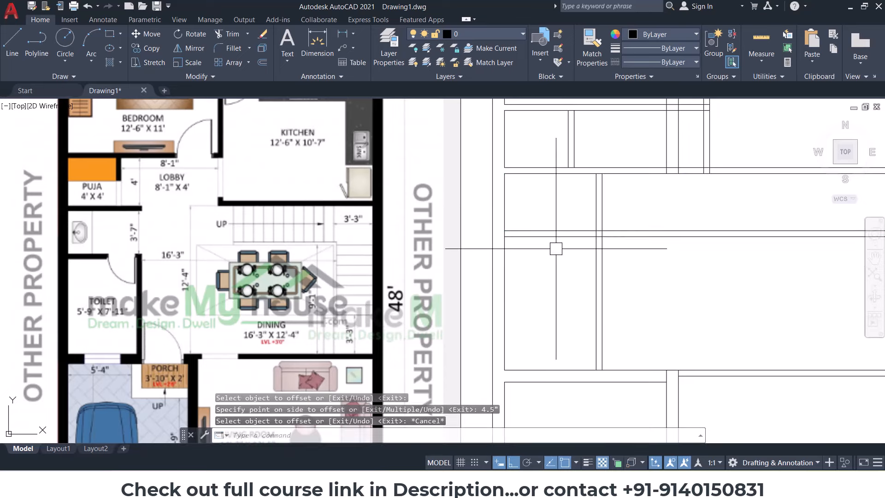
# Step: Trim the two horizontal lines of the washbasin-toilet partition to the right of the toilet's right wall
pyautogui.write('tr')
pyautogui.press('Return')
pyautogui.press('Return')
pyautogui.click(728, 272)
pyautogui.click(677, 207)
# Step: Delete the two leftover vertical lines running through the bedroom and lobby beside the bedroom-kitchen partition
pyautogui.scroll(-4, 693, 207)
pyautogui.moveTo(693, 207); pyautogui.dragTo(633, 265, button='middle')
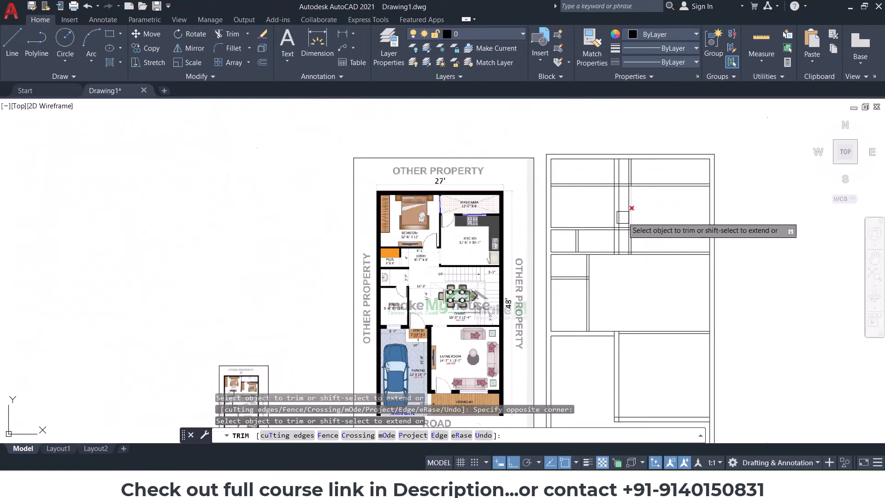
pyautogui.scroll(4, 622, 215)
pyautogui.press('Escape')
pyautogui.click(622, 214)
pyautogui.click(579, 202)
pyautogui.press('Delete')
pyautogui.scroll(-3, 576, 250)
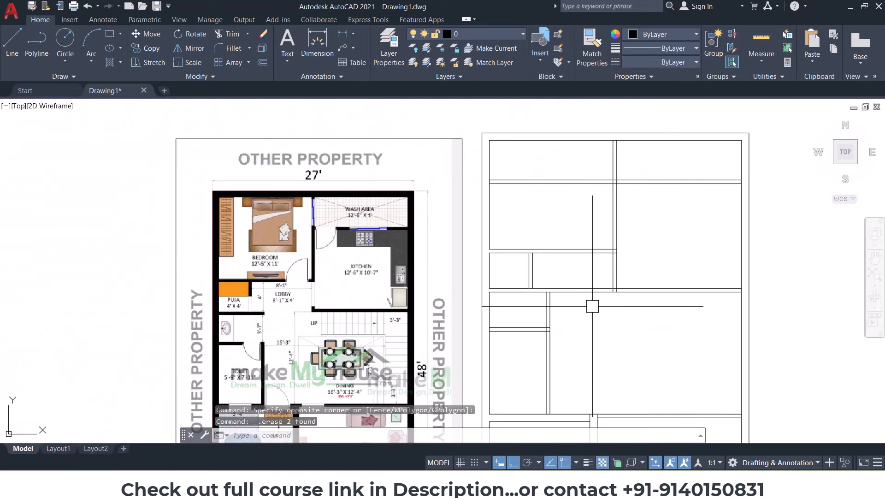
# Step: Trim the two horizontal wall lines between the toilet's right wall and the kitchen's left wall to open the lobby
pyautogui.scroll(2, 580, 304)
pyautogui.press('Return')
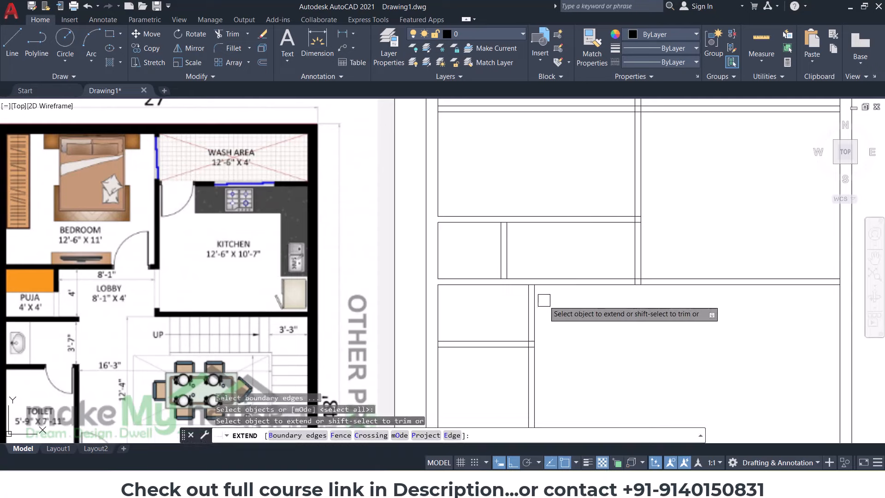
pyautogui.click(609, 319)
pyautogui.keyDown('shift'); pyautogui.click(582, 271); pyautogui.keyUp('shift')
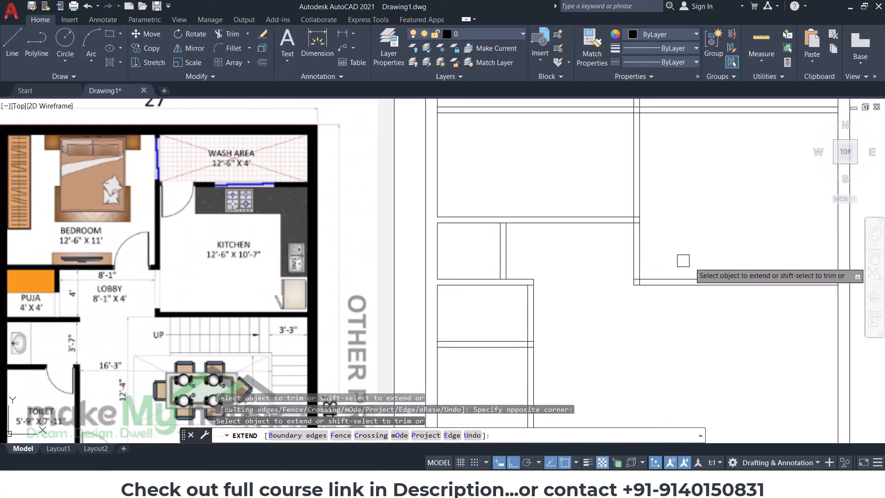
pyautogui.scroll(-2, 614, 267)
pyautogui.keyDown('shift'); pyautogui.click(583, 235); pyautogui.keyUp('shift')
pyautogui.keyDown('shift'); pyautogui.click(536, 196); pyautogui.keyUp('shift')
pyautogui.moveTo(700, 280)
pyautogui.mouseDown(button='middle')
pyautogui.moveTo(648, 250)
pyautogui.moveTo(616, 192)
pyautogui.mouseUp(button='middle')
pyautogui.scroll(-2, 584, 206)
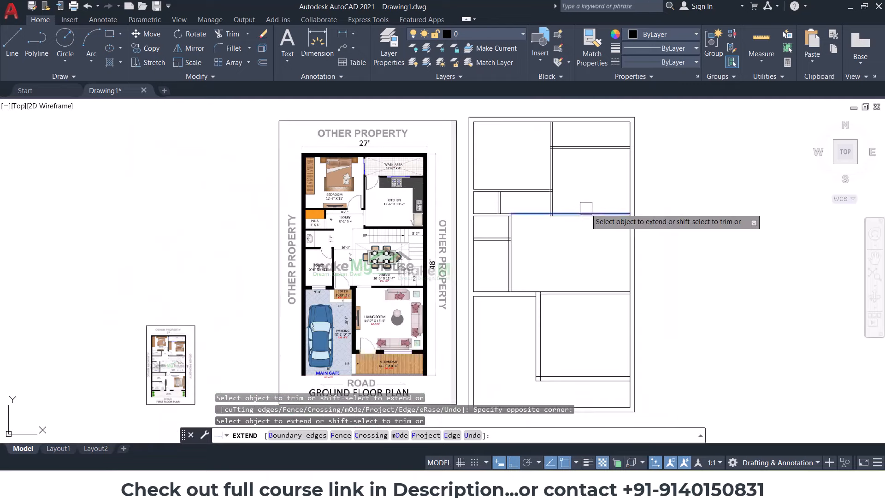
pyautogui.moveTo(602, 281); pyautogui.dragTo(597, 268, button='middle')
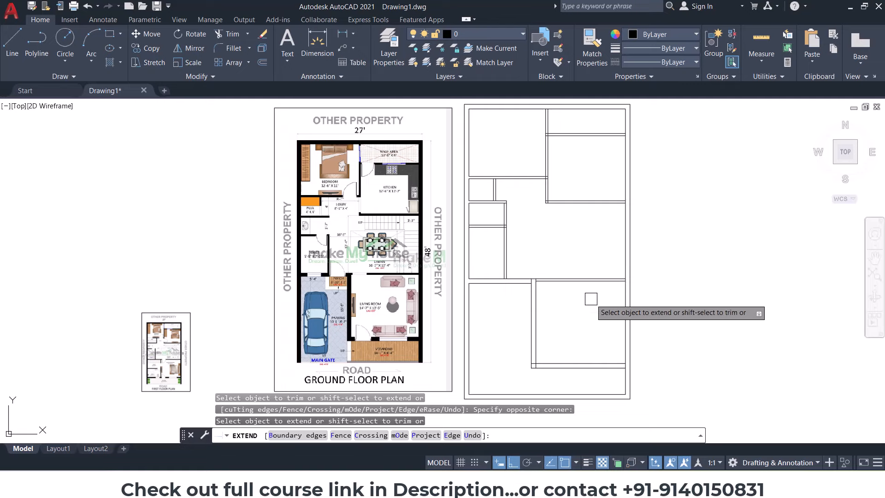
pyautogui.moveTo(568, 357); pyautogui.dragTo(581, 314, button='middle')
pyautogui.press('Escape')
pyautogui.press('Escape')
# Step: Extend the parking-side line of the living room's left wall down to the plot's front edge and trim the front wall lines below the parking
pyautogui.press('space')
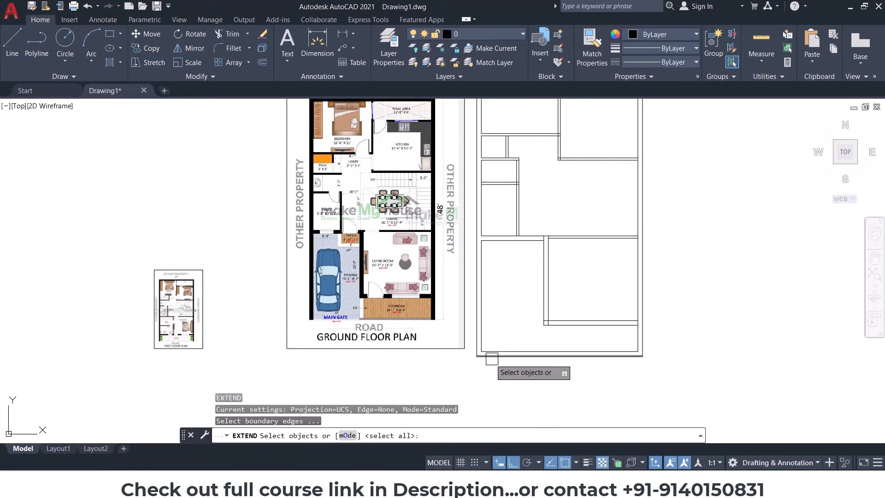
pyautogui.press('space')
pyautogui.scroll(4, 491, 358)
pyautogui.click(468, 326)
pyautogui.click(620, 237)
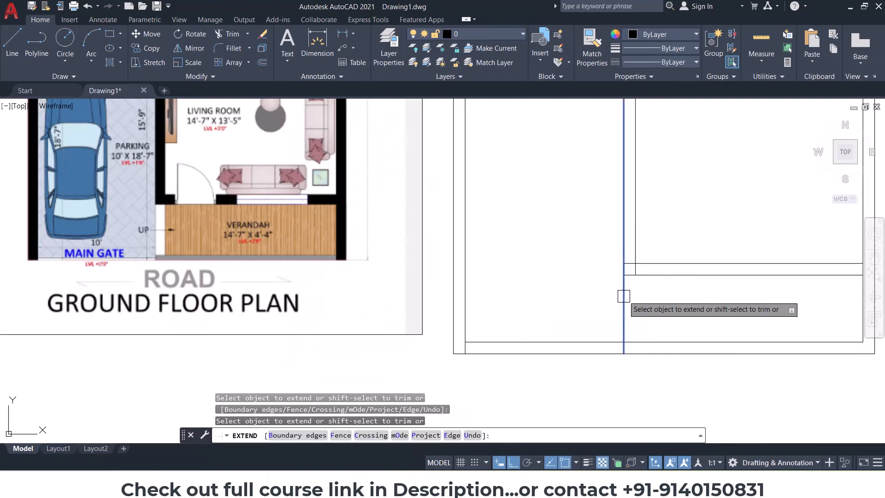
pyautogui.click(622, 296)
pyautogui.keyDown('shift'); pyautogui.click(576, 318); pyautogui.keyUp('shift')
pyautogui.keyDown('shift'); pyautogui.click(534, 374); pyautogui.keyUp('shift')
pyautogui.moveTo(744, 320); pyautogui.dragTo(590, 340, button='middle')
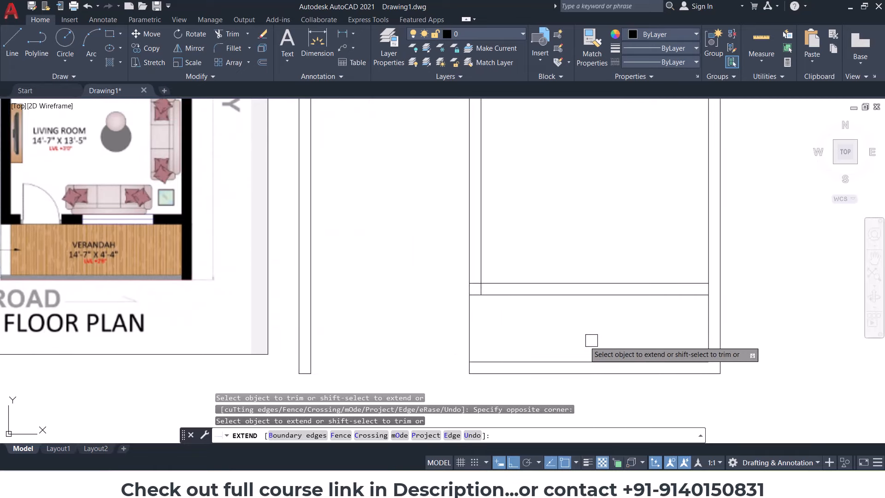
pyautogui.keyDown('shift'); pyautogui.click(694, 299); pyautogui.keyUp('shift')
pyautogui.hotkey('ctrl', 'z')
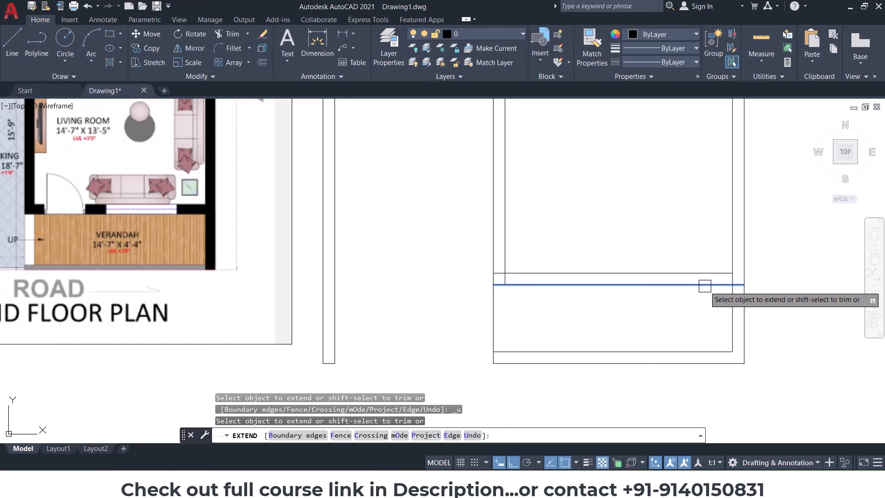
pyautogui.press('Escape')
pyautogui.press('Escape')
# Step: Trim the overlapping line segments at both ends of the wall between the living room and the verandah
pyautogui.write('tr')
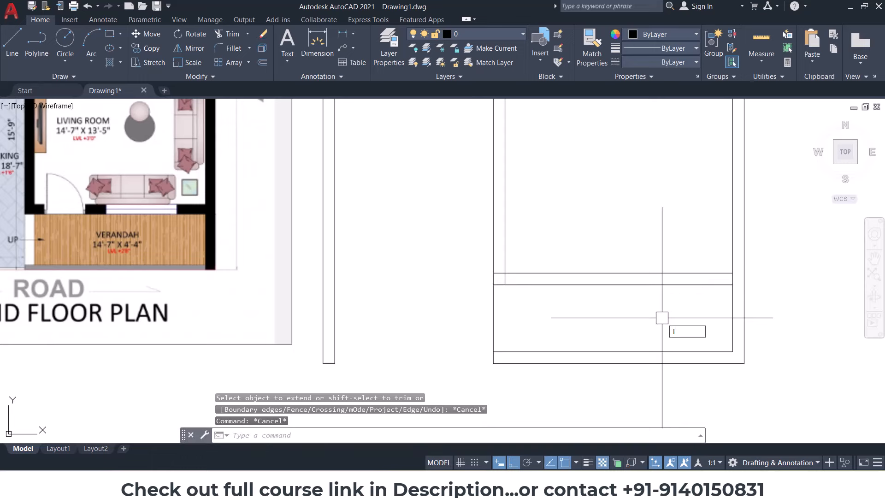
pyautogui.press('Return')
pyautogui.press('Return')
pyautogui.scroll(4, 501, 281)
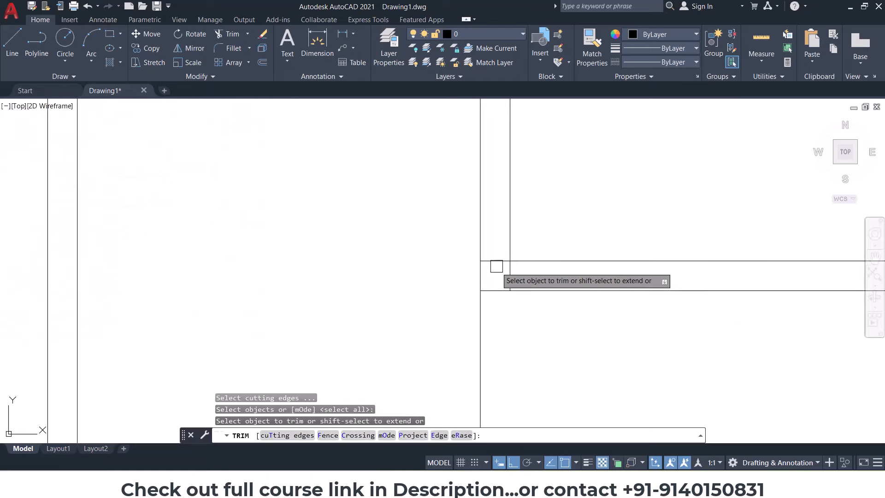
pyautogui.click(513, 276)
pyautogui.scroll(-6, 512, 283)
pyautogui.moveTo(594, 283); pyautogui.dragTo(377, 286, button='middle')
pyautogui.scroll(4, 450, 290)
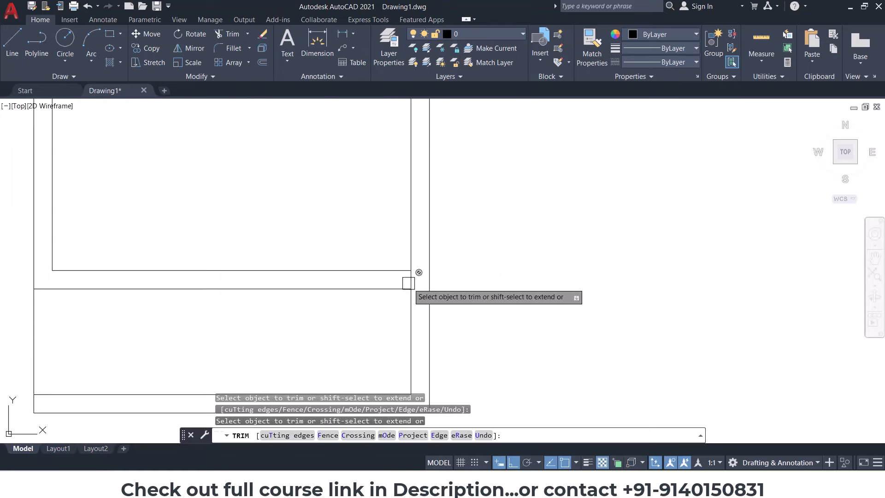
pyautogui.scroll(2, 425, 301)
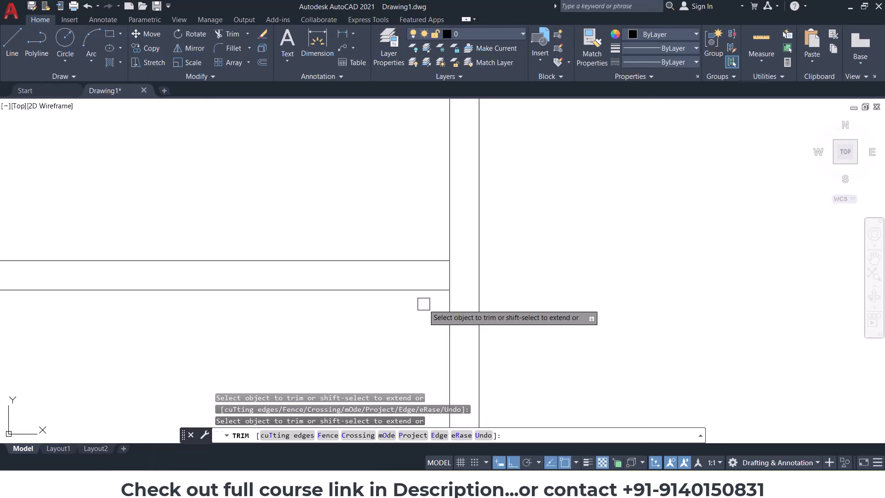
pyautogui.click(447, 278)
# Step: Trim the overlapping segments where the dining room's lower wall meets the parking-living room wall, the right boundary wall and the toilet's right wall
pyautogui.scroll(-6, 470, 274)
pyautogui.moveTo(465, 208); pyautogui.dragTo(505, 292, button='middle')
pyautogui.scroll(8, 367, 234)
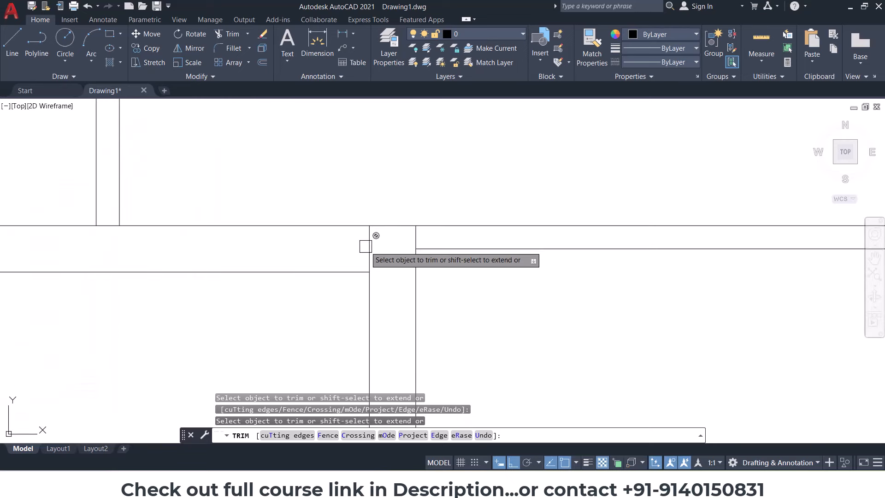
pyautogui.click(370, 244)
pyautogui.scroll(-5, 415, 239)
pyautogui.scroll(5, 691, 258)
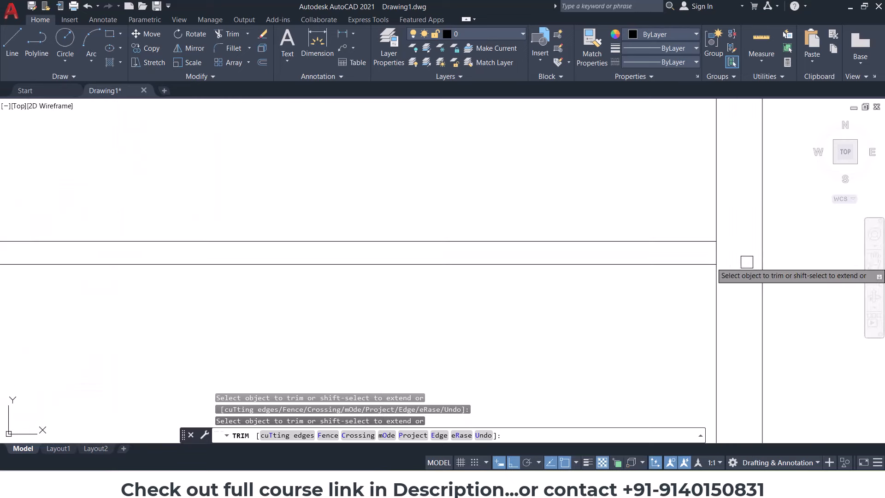
pyautogui.click(720, 254)
pyautogui.scroll(-5, 721, 254)
pyautogui.scroll(6, 484, 268)
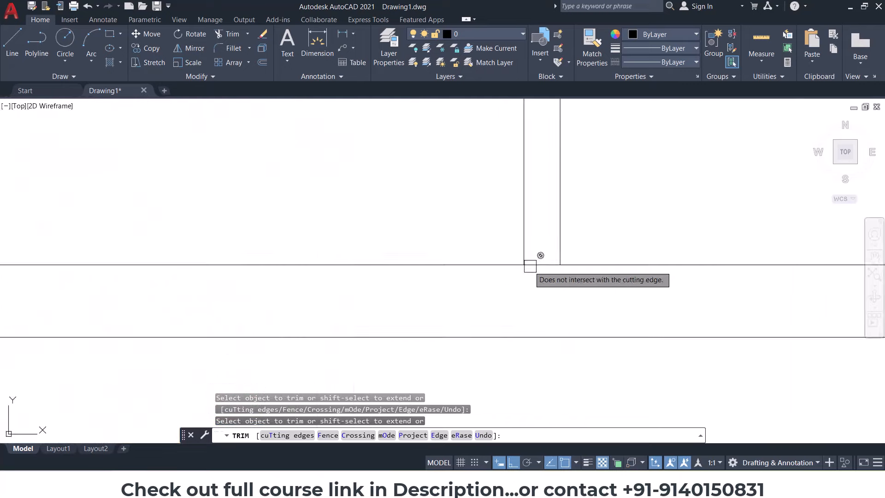
pyautogui.click(535, 265)
# Step: Trim the inner line of the toilet's right wall where it crosses the end of the washbasin-toilet partition
pyautogui.scroll(-5, 530, 288)
pyautogui.scroll(-3, 530, 290)
pyautogui.scroll(6, 514, 263)
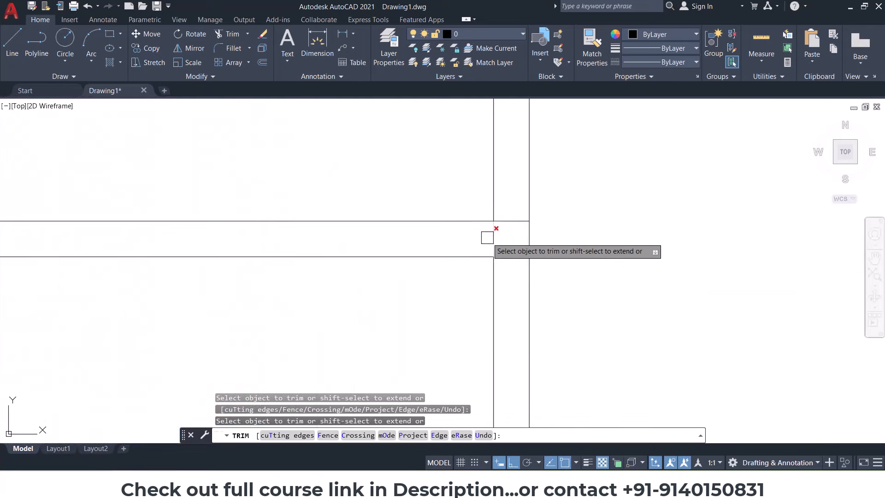
pyautogui.click(489, 238)
pyautogui.click(509, 220)
# Step: Trim the outer line of the toilet's right wall across the washbasin area, between the puja room's lower wall and the partition
pyautogui.scroll(-5, 494, 240)
pyautogui.scroll(5, 534, 263)
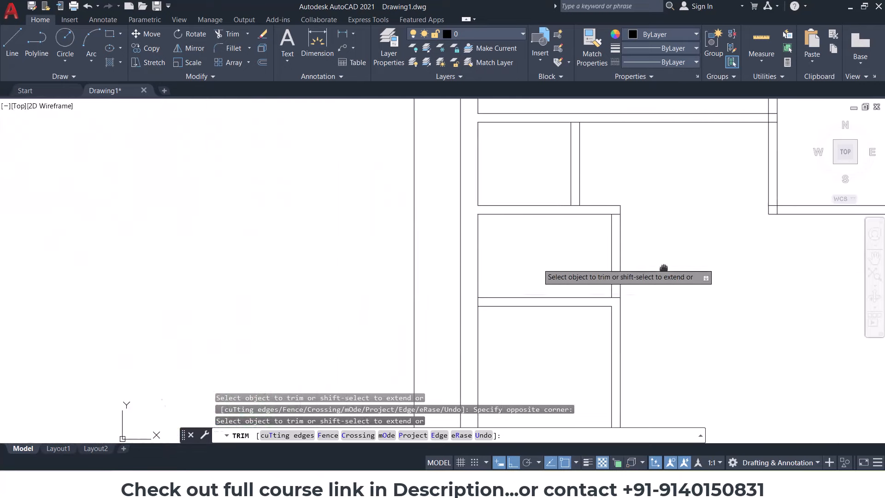
pyautogui.click(703, 263)
pyautogui.click(640, 255)
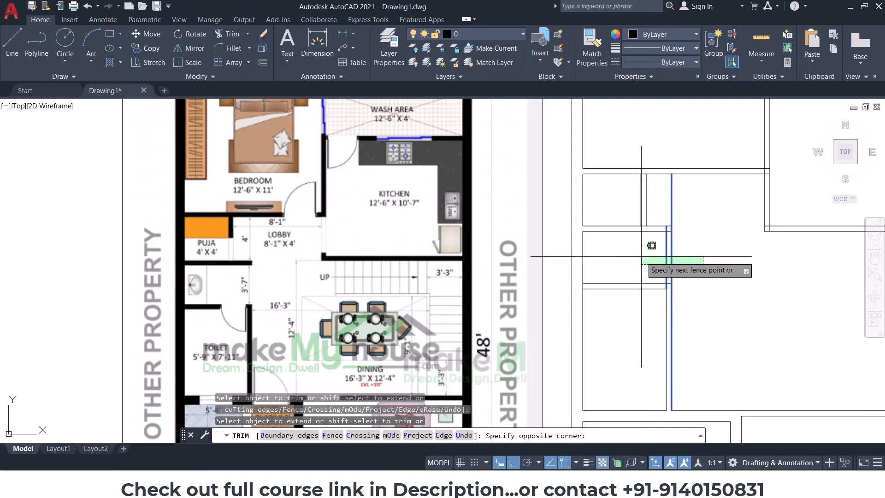
pyautogui.scroll(2, 691, 259)
pyautogui.click(693, 267)
pyautogui.click(646, 256)
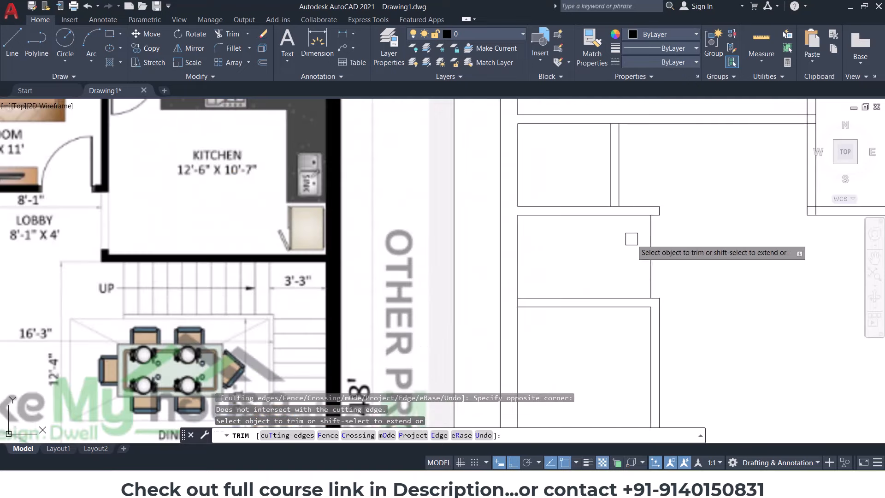
# Step: Trim the overlapping segments where the puja room's right wall and the bedroom-kitchen wall meet the bedroom's lower wall
pyautogui.scroll(5, 616, 214)
pyautogui.scroll(-5, 619, 219)
pyautogui.moveTo(623, 223); pyautogui.dragTo(624, 302, button='middle')
pyautogui.scroll(5, 615, 222)
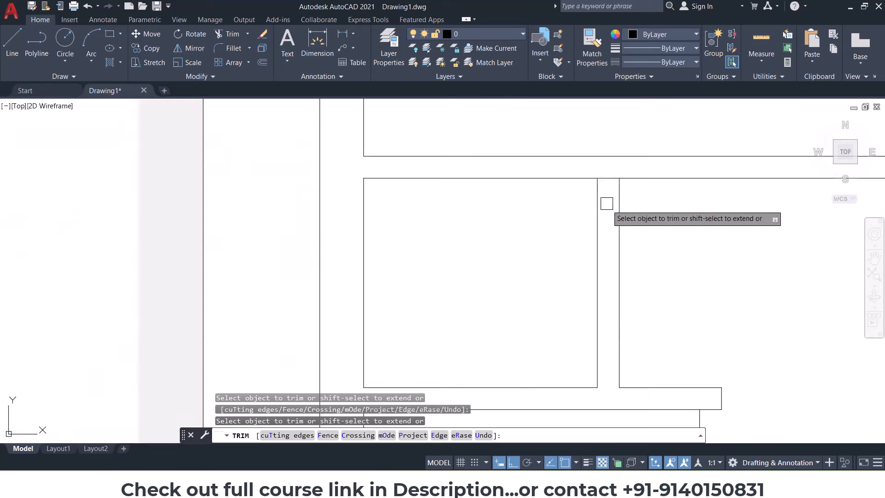
pyautogui.click(607, 180)
pyautogui.scroll(-5, 563, 258)
pyautogui.scroll(5, 580, 273)
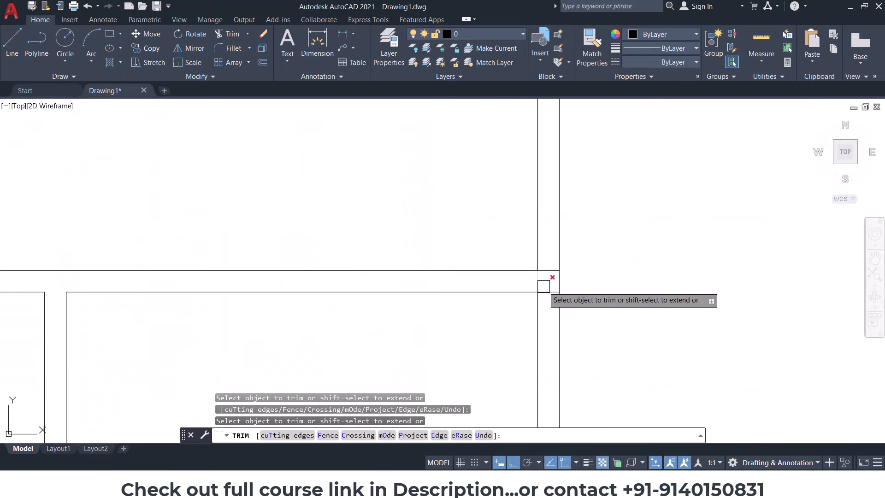
pyautogui.click(548, 271)
# Step: Trim the overlapping segments at the kitchen's lower-left corner and where the kitchen's cross walls meet the right boundary wall
pyautogui.scroll(-5, 540, 279)
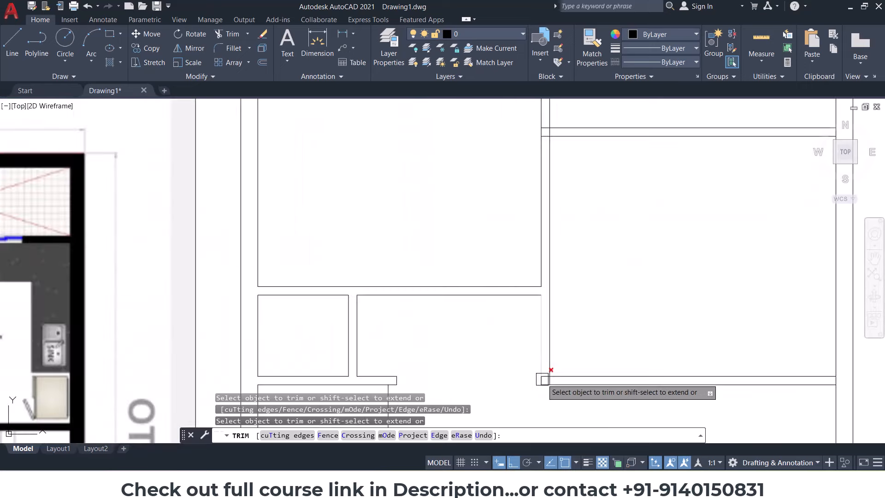
pyautogui.scroll(5, 682, 365)
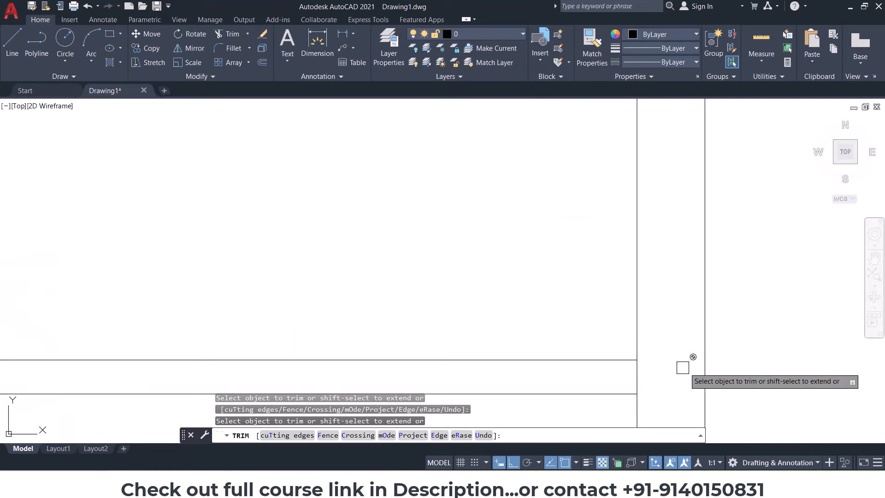
pyautogui.scroll(-5, 652, 326)
pyautogui.scroll(2, 633, 243)
pyautogui.scroll(4, 633, 244)
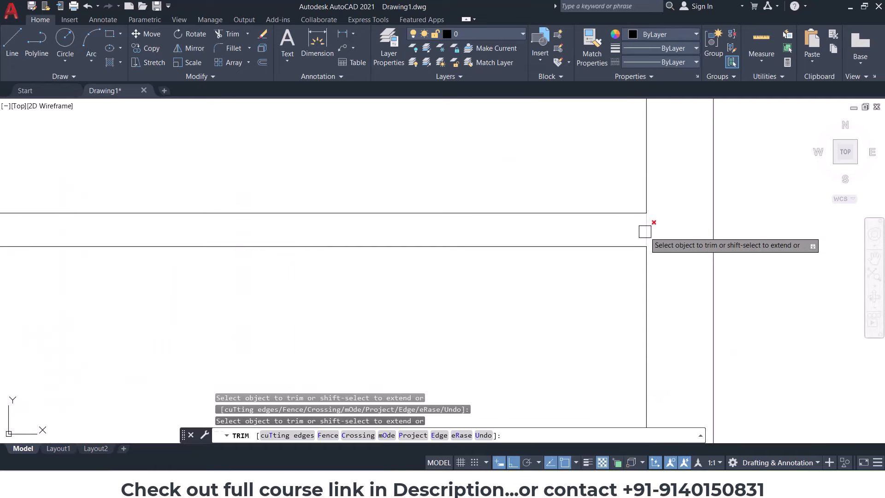
# Step: Trim the inner boundary line where the cross walls meet the left boundary wall and where the bedroom-kitchen wall meets the upper one
pyautogui.click(123, 287)
pyautogui.click(148, 259)
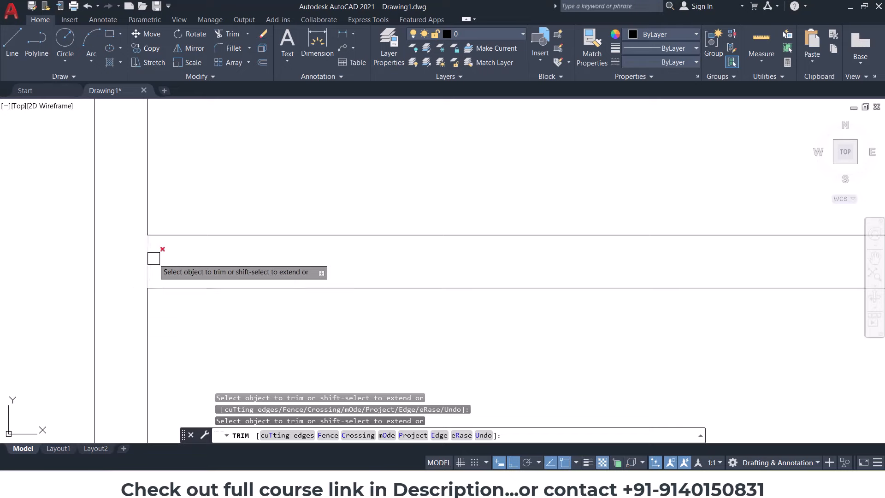
pyautogui.scroll(-5, 330, 296)
pyautogui.scroll(3, 302, 176)
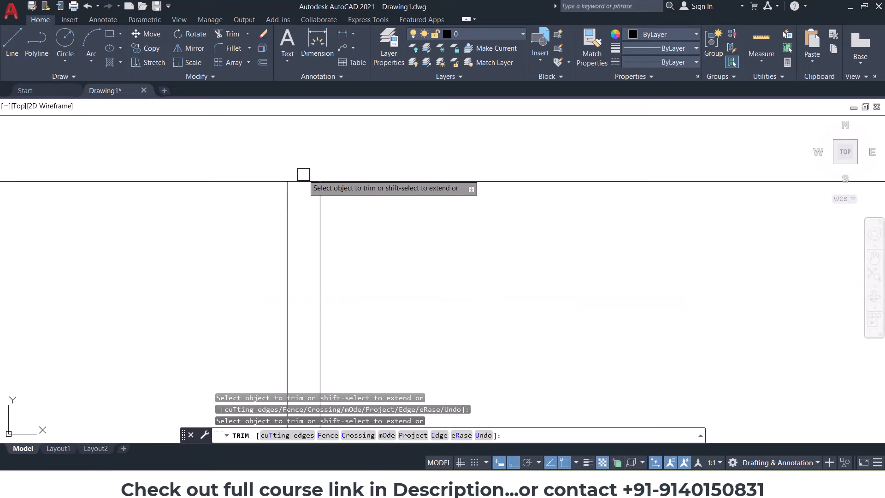
pyautogui.scroll(-5, 373, 211)
pyautogui.moveTo(318, 321)
pyautogui.mouseDown(button='middle')
pyautogui.moveTo(379, 262)
pyautogui.moveTo(446, 229)
pyautogui.mouseUp(button='middle')
pyautogui.scroll(-5, 461, 230)
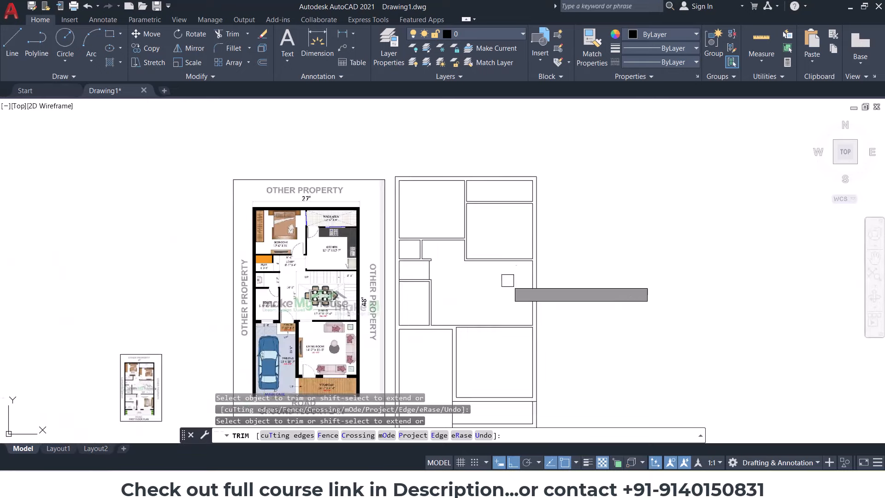
pyautogui.moveTo(507, 280); pyautogui.dragTo(555, 225, button='middle')
pyautogui.press('Escape')
pyautogui.press('Escape')
pyautogui.press('Escape')
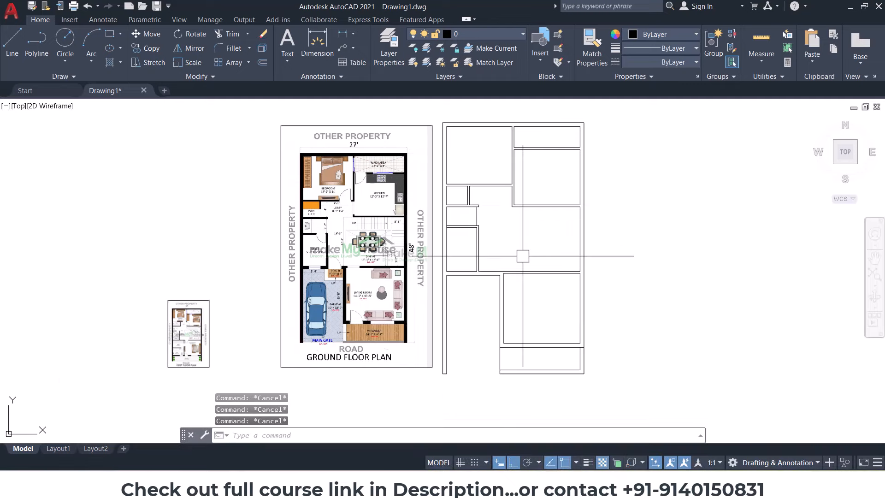
# Step: Draw a short vertical line across the living room-verandah wall at the living room's lower-left corner
pyautogui.write('l')
pyautogui.press('Return')
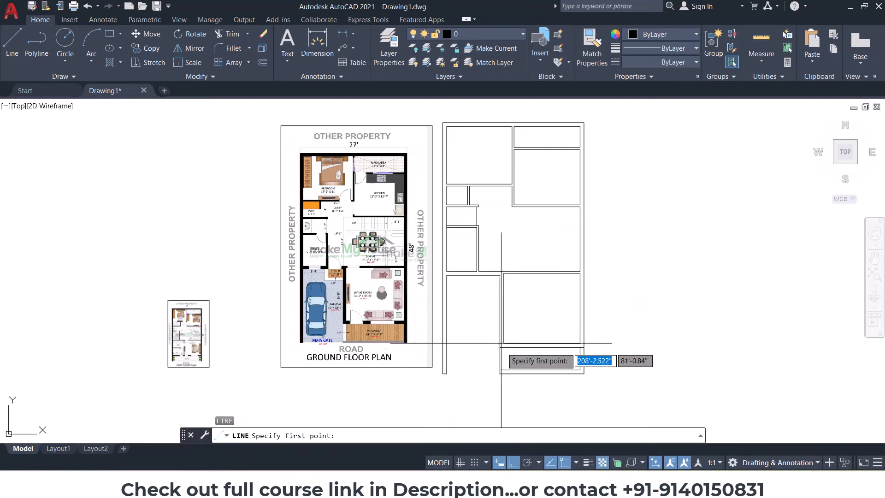
pyautogui.scroll(5, 503, 359)
pyautogui.click(486, 315)
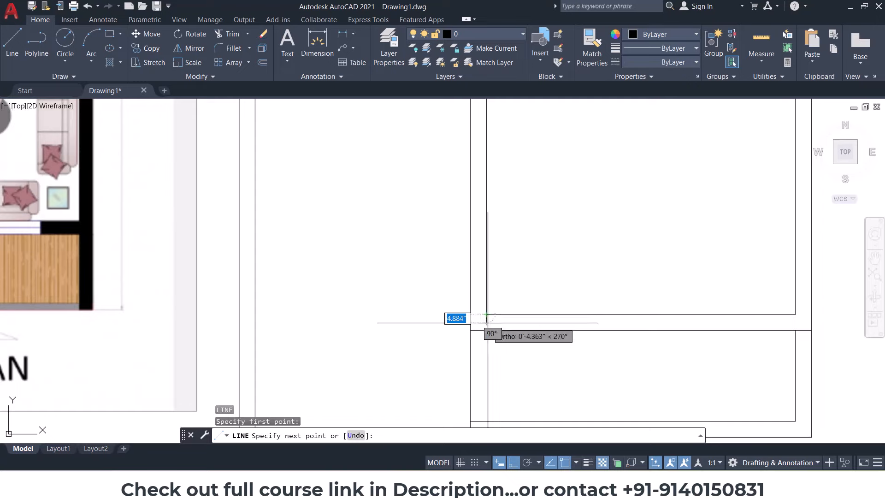
pyautogui.click(486, 330)
pyautogui.press('Escape')
pyautogui.press('Escape')
# Step: Draw a short vertical line from the parking's upper-right corner up to the dining room's lower wall line
pyautogui.scroll(-2, 502, 343)
pyautogui.moveTo(498, 257); pyautogui.dragTo(581, 332, button='middle')
pyautogui.scroll(4, 583, 329)
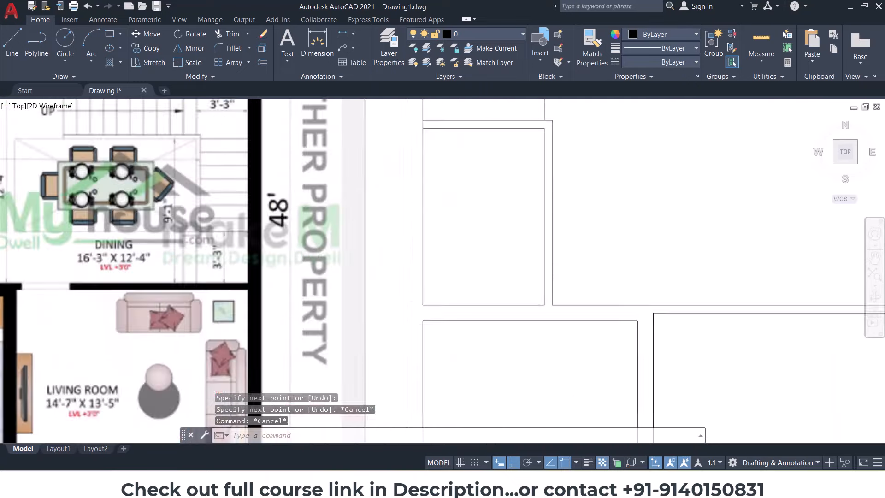
pyautogui.write('l')
pyautogui.press('Return')
pyautogui.click(648, 341)
pyautogui.press('Escape')
pyautogui.scroll(-3, 595, 324)
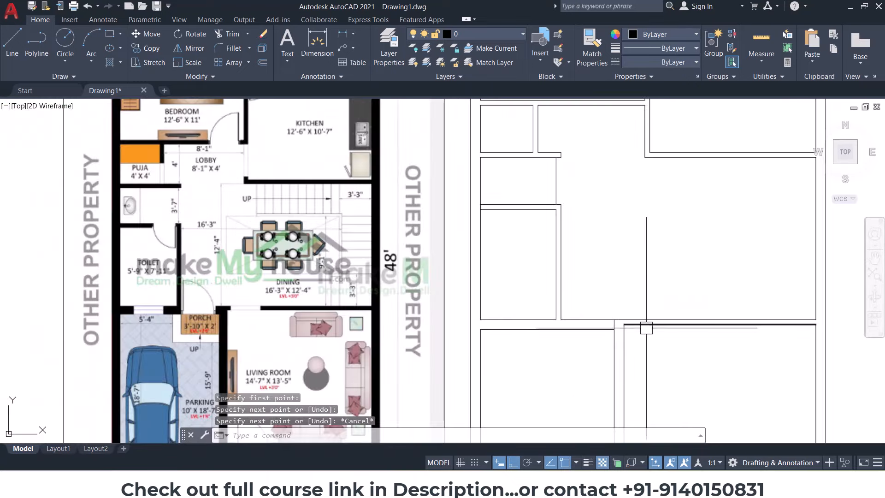
# Step: Draw a short vertical line from the living room's upper-left corner up to the dining room's lower wall line
pyautogui.scroll(4, 646, 327)
pyautogui.write('l')
pyautogui.press('Return')
pyautogui.click(591, 317)
pyautogui.click(589, 303)
pyautogui.press('Escape')
pyautogui.scroll(6, 571, 314)
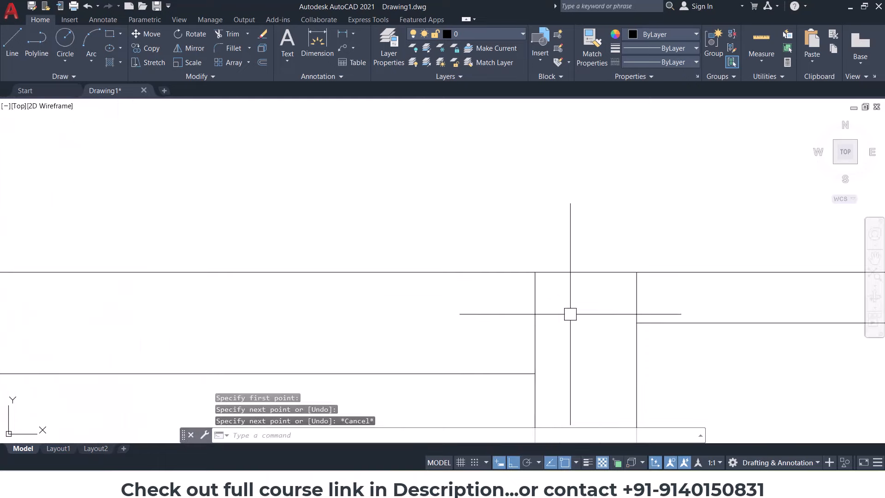
# Step: Draw a short vertical line across the washbasin-toilet partition at the toilet's upper-right corner
pyautogui.scroll(-5, 544, 306)
pyautogui.scroll(8, 593, 280)
pyautogui.write('l')
pyautogui.press('Return')
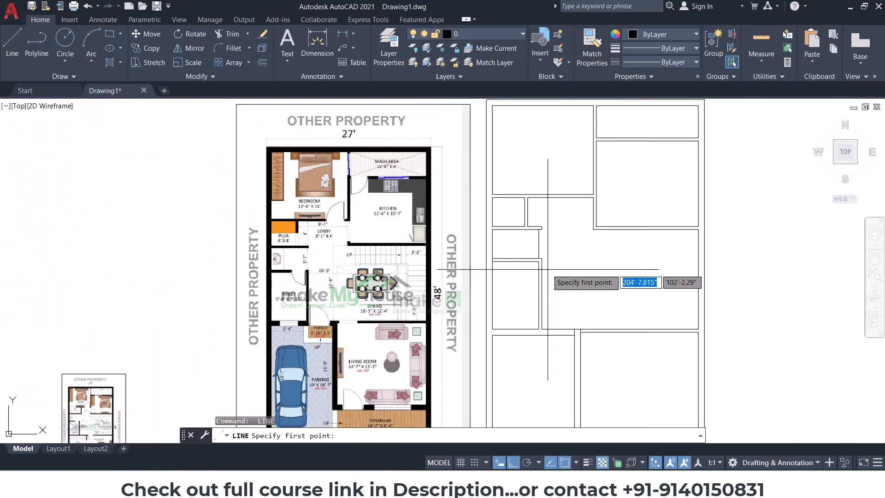
pyautogui.scroll(2, 547, 310)
pyautogui.click(550, 301)
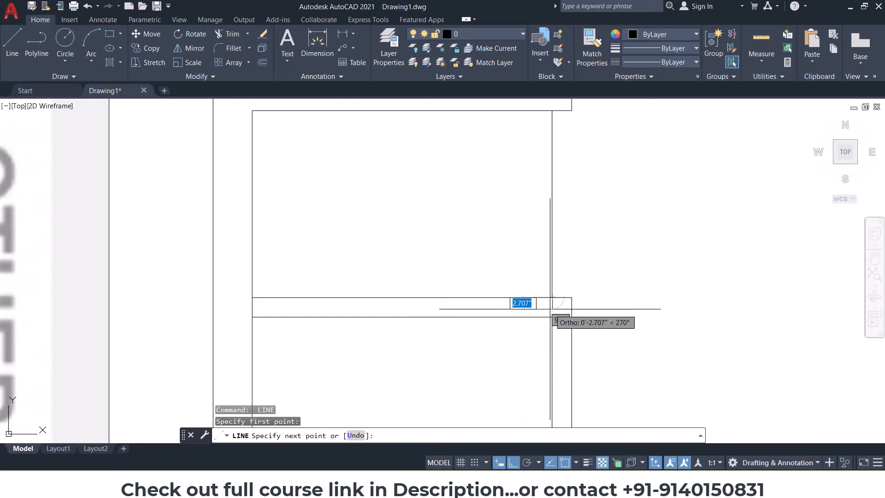
pyautogui.click(552, 316)
pyautogui.press('Escape')
pyautogui.press('Escape')
# Step: Delete the leftover vertical line across the washbasin area's opening, between the puja room's lower wall and the partition
pyautogui.click(579, 254)
pyautogui.click(528, 243)
pyautogui.press('Delete')
pyautogui.scroll(-5, 523, 261)
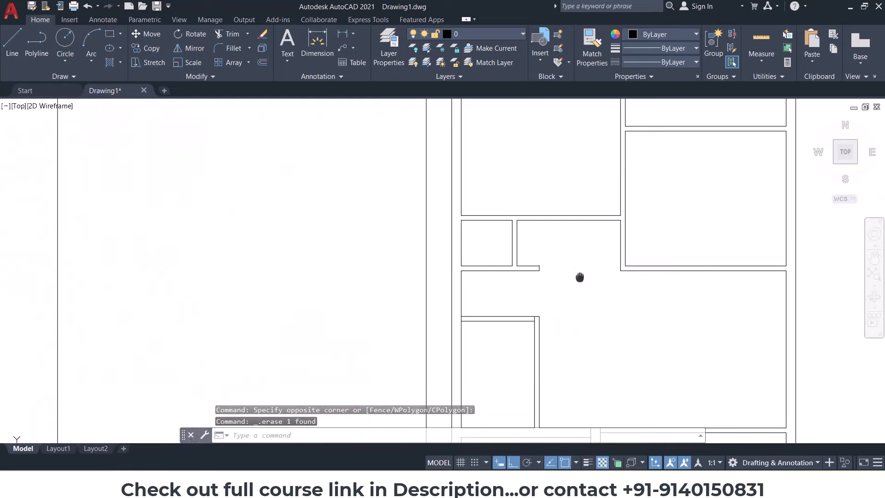
# Step: Draw a short horizontal line closing the lower end of the partition between the puja room and the lobby
pyautogui.press('Escape')
pyautogui.click(12, 42)
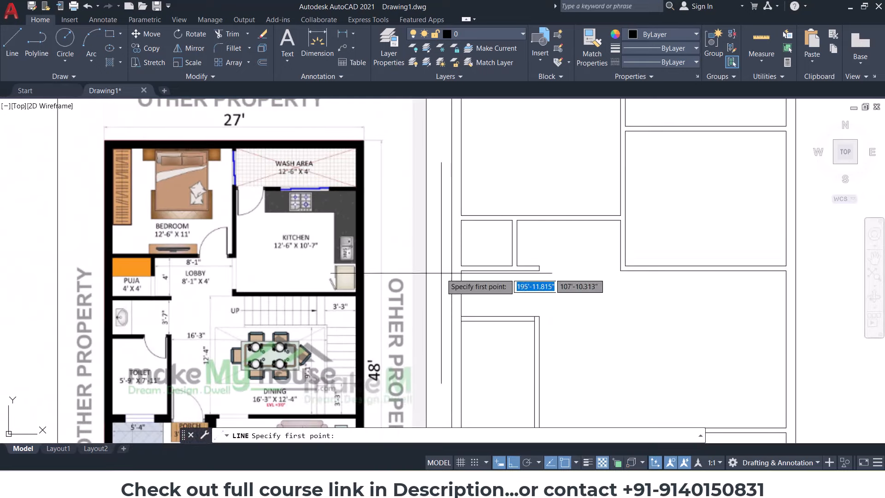
pyautogui.scroll(3, 523, 275)
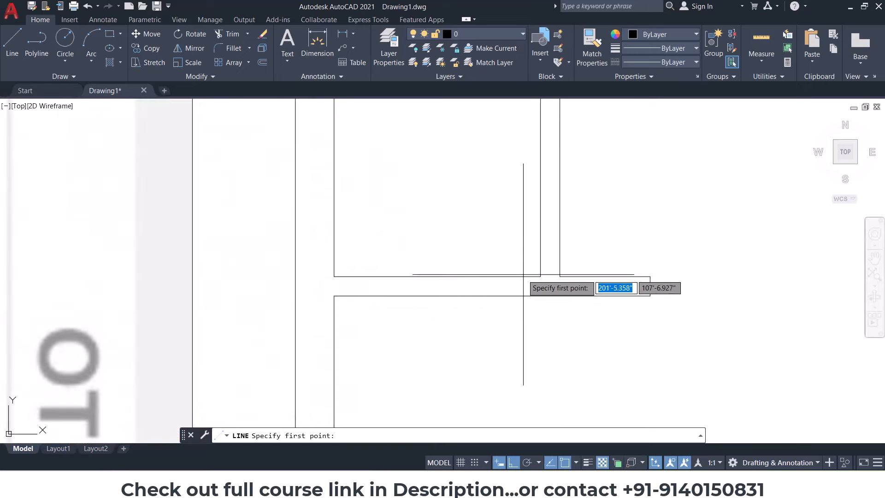
pyautogui.click(556, 276)
pyautogui.press('Escape')
pyautogui.scroll(-5, 484, 338)
pyautogui.scroll(5, 563, 275)
# Step: Draw a short vertical line across the right end of the bedroom-lobby wall, at the bedroom's lower-right corner
pyautogui.press('Return')
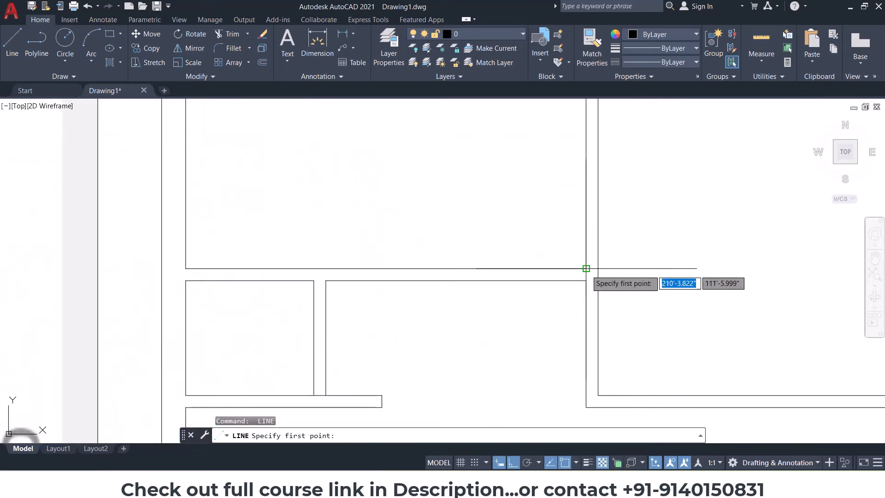
pyautogui.click(586, 281)
pyautogui.press('Escape')
pyautogui.scroll(-5, 622, 293)
pyautogui.scroll(5, 600, 335)
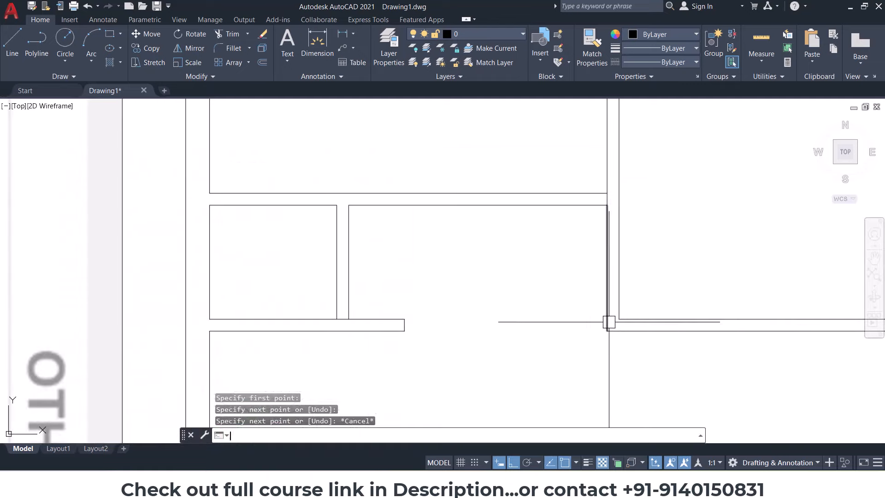
# Step: Draw a short horizontal line across the lobby-kitchen wall at the kitchen's lower-left corner
pyautogui.press('Return')
pyautogui.press('Escape')
pyautogui.scroll(-5, 607, 318)
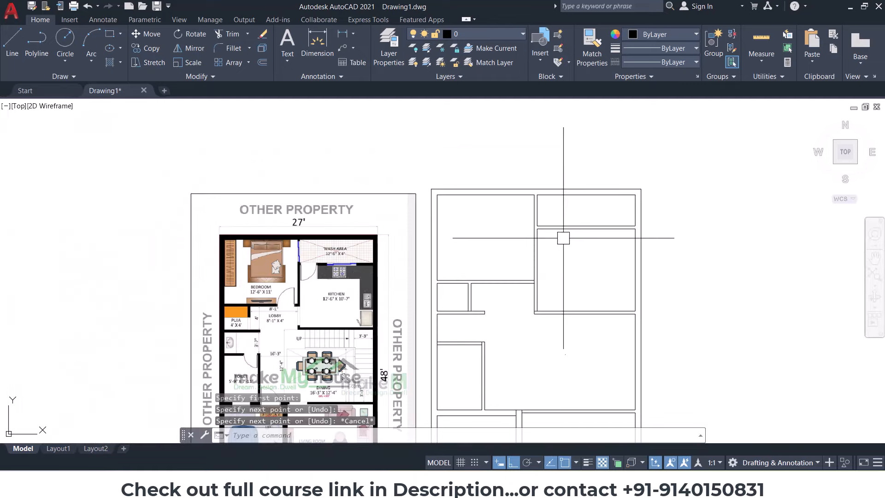
# Step: Draw a short vertical line across the left end of the wall between the wash area and the kitchen
pyautogui.scroll(5, 548, 235)
pyautogui.press('Return')
pyautogui.click(458, 229)
pyautogui.press('Escape')
pyautogui.scroll(-5, 521, 265)
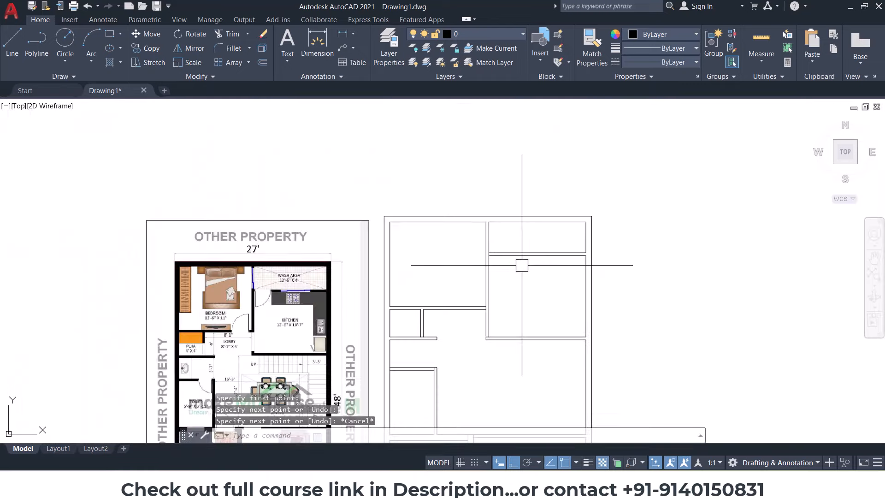
# Step: Draw a short horizontal line across the wall between the bedroom and the wash area
pyautogui.scroll(5, 491, 244)
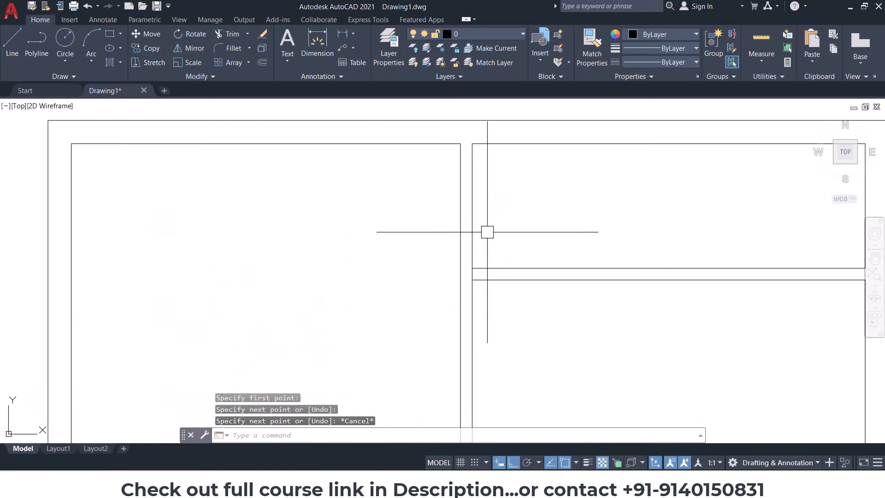
pyautogui.press('Return')
pyautogui.click(473, 206)
pyautogui.click(461, 206)
pyautogui.press('Escape')
# Step: Offset the line at the left end of the living room's lower wall 4.5" to the right as a door jamb
pyautogui.scroll(-5, 492, 217)
pyautogui.moveTo(506, 298); pyautogui.dragTo(531, 272, button='middle')
pyautogui.moveTo(518, 334); pyautogui.dragTo(551, 243, button='middle')
pyautogui.scroll(5, 595, 185)
pyautogui.scroll(-5, 550, 203)
pyautogui.moveTo(542, 327); pyautogui.dragTo(548, 247, button='middle')
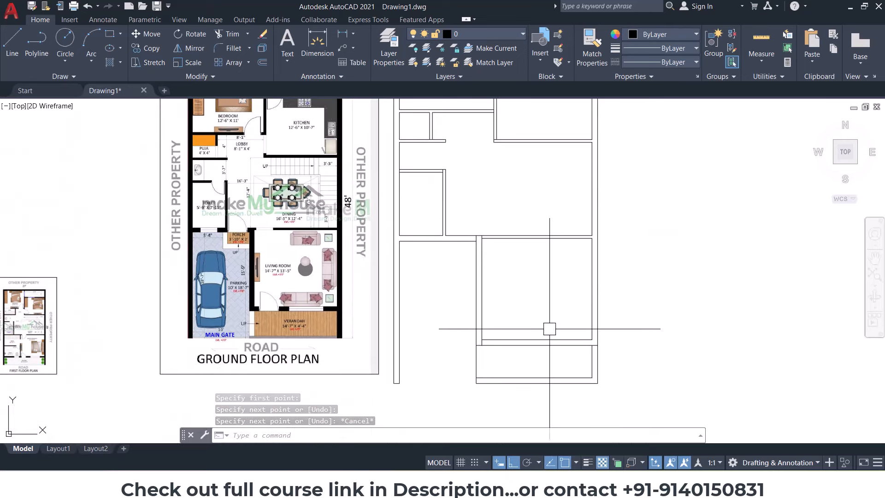
pyautogui.press('Escape')
pyautogui.press('Escape')
pyautogui.press('Escape')
pyautogui.scroll(2, 502, 355)
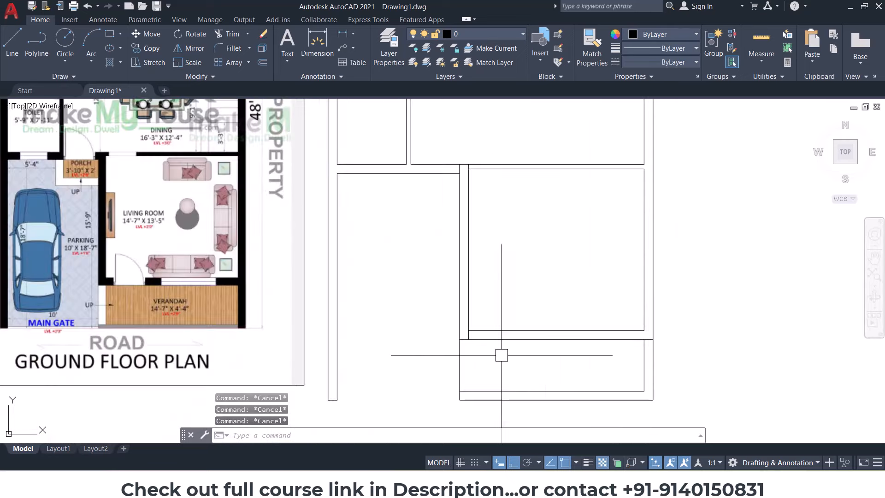
pyautogui.write('o')
pyautogui.press('Return')
pyautogui.press('Return')
pyautogui.scroll(6, 456, 348)
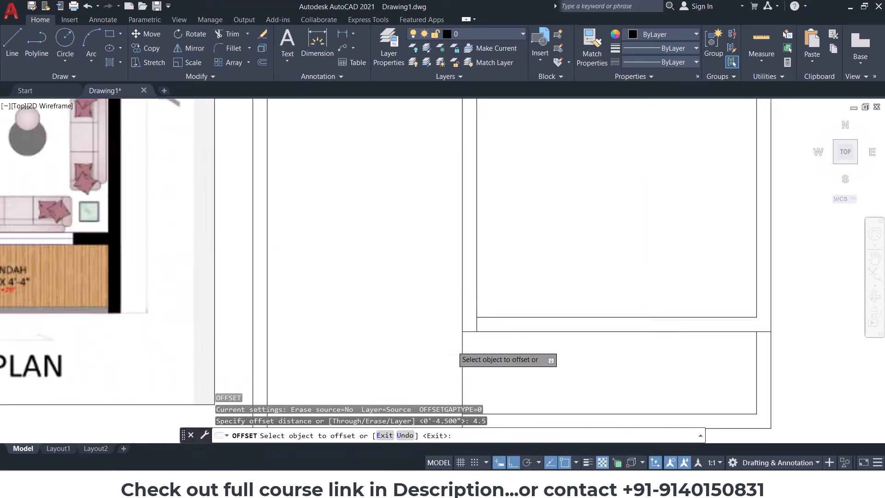
pyautogui.click(507, 301)
pyautogui.click(553, 296)
# Step: Offset the living room's new jamb line 3' to the right to mark the door opening towards the verandah
pyautogui.moveTo(620, 291); pyautogui.dragTo(528, 303, button='middle')
pyautogui.click(435, 307)
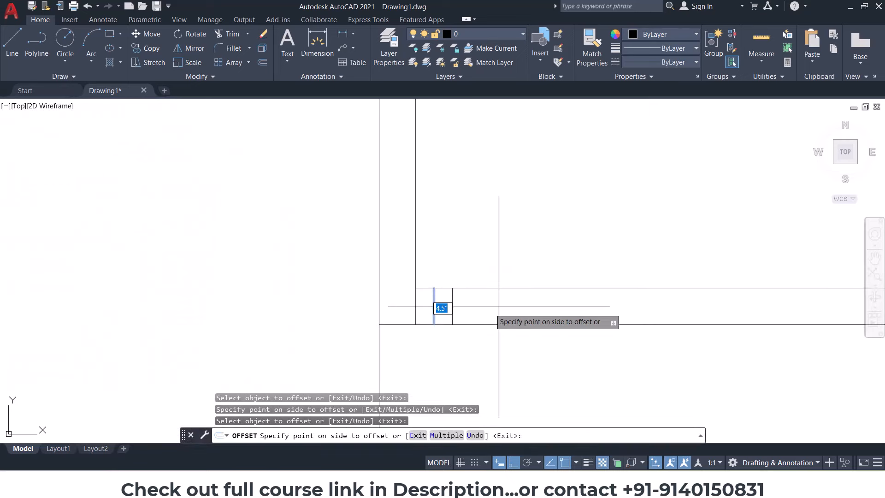
pyautogui.write('3')
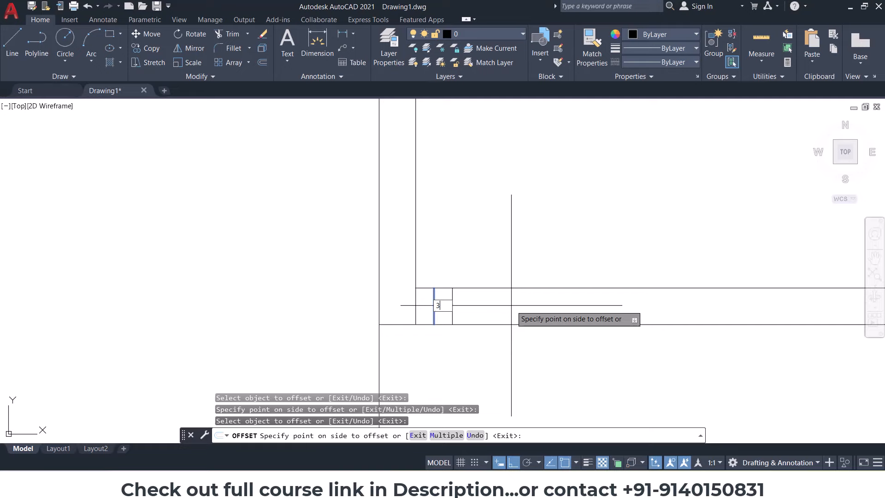
pyautogui.write("'")
pyautogui.press('Return')
# Step: Mark the main entrance by offsetting the line at the parking's upper-right corner 4.5" to the left, and its copy 3'6" further left
pyautogui.scroll(-6, 558, 422)
pyautogui.scroll(4, 508, 225)
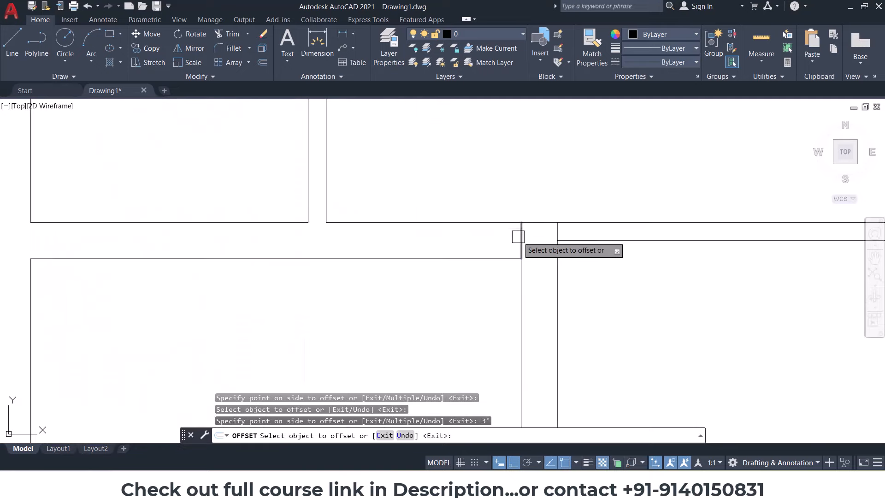
pyautogui.click(520, 233)
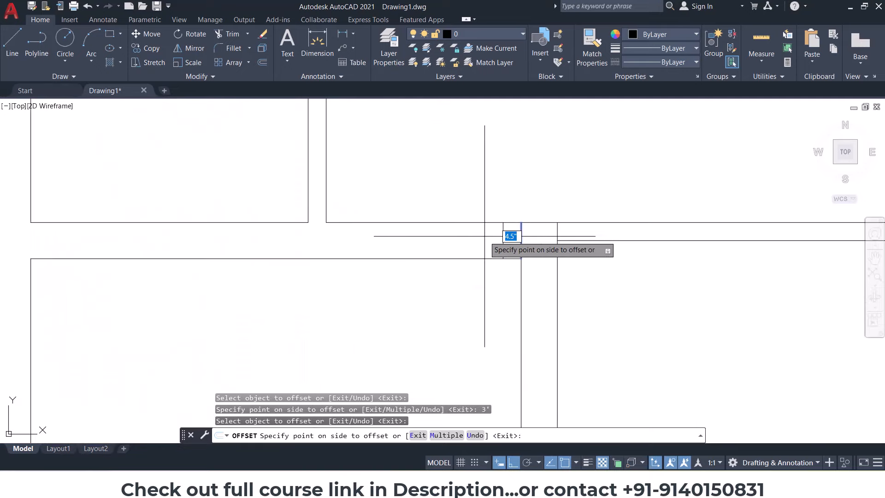
pyautogui.write('4.5"')
pyautogui.press('Return')
pyautogui.click(503, 239)
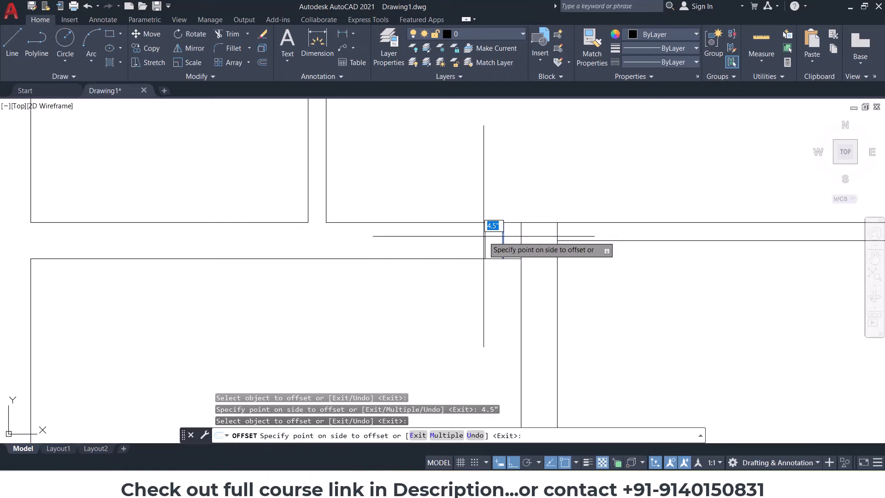
pyautogui.press('Return')
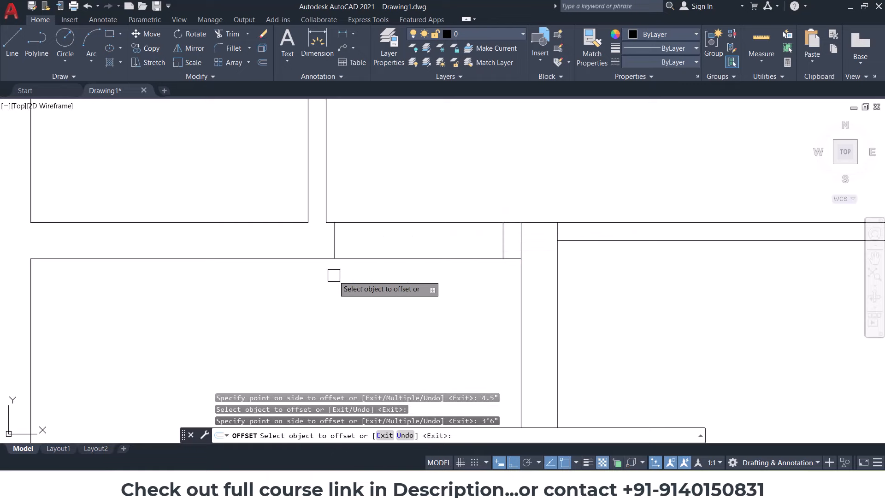
# Step: Mark the bedroom door by offsetting the line at the bedroom's lower-right corner 4.5" to the left, and its copy 3' further left
pyautogui.scroll(-5, 419, 257)
pyautogui.scroll(8, 468, 239)
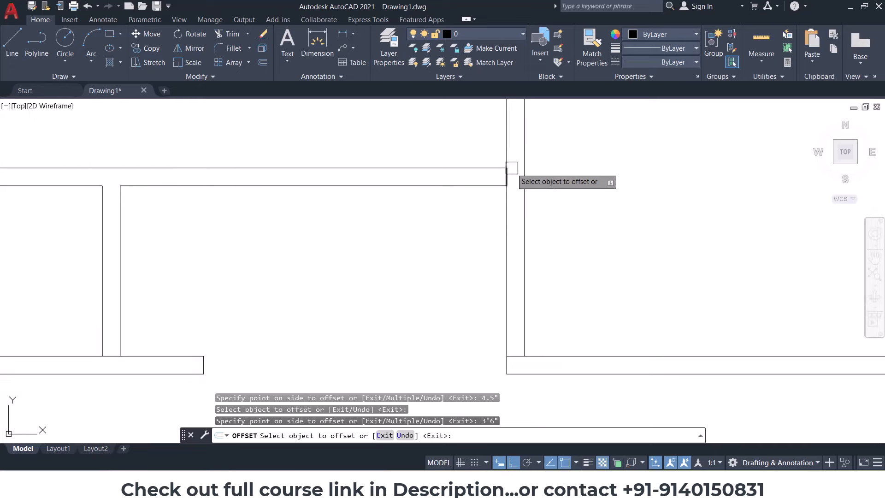
pyautogui.click(502, 178)
pyautogui.click(472, 178)
pyautogui.write("3'")
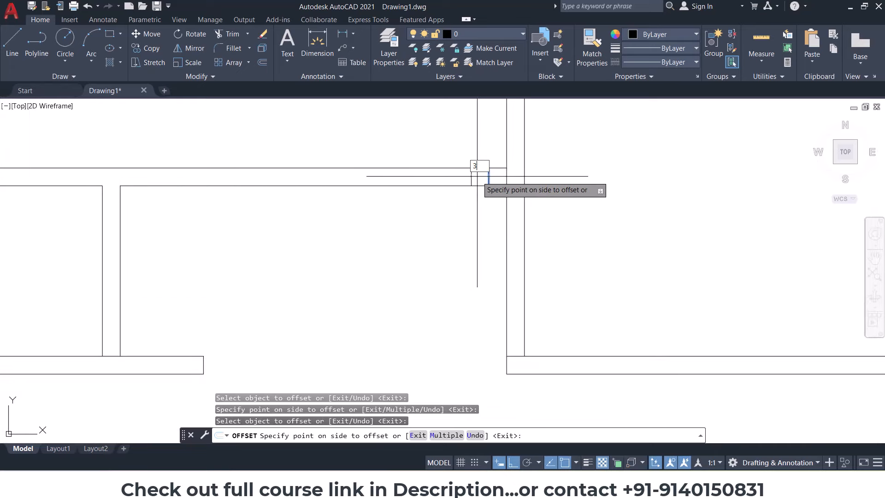
pyautogui.press('Return')
# Step: Mark the kitchen door by offsetting the line at the kitchen's lower-left corner 4.5" upward, and its copy 3' further up
pyautogui.click(515, 356)
pyautogui.click(516, 322)
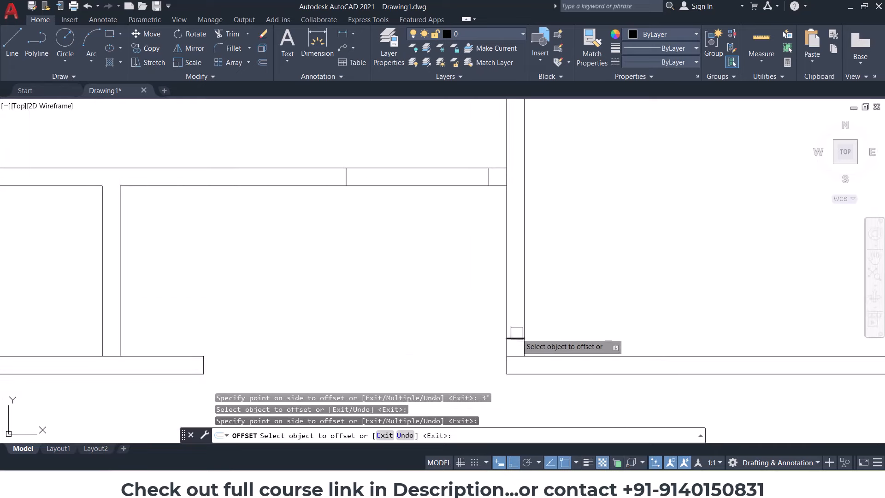
pyautogui.click(516, 338)
pyautogui.write("3'")
pyautogui.press('Return')
# Step: Offset the line at the left end of the wash area-kitchen wall 4.5" to the right as a door jamb
pyautogui.scroll(-1, 516, 296)
pyautogui.moveTo(537, 112); pyautogui.dragTo(504, 259, button='middle')
pyautogui.scroll(2, 504, 258)
pyautogui.click(471, 219)
pyautogui.click(495, 218)
# Step: Offset the wash area door's jamb line 2.56' to the right and undo that offset
pyautogui.click(509, 218)
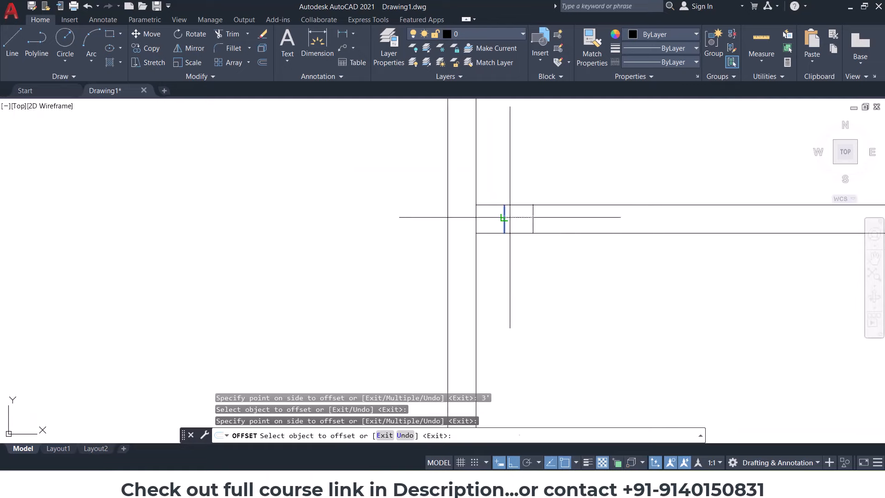
pyautogui.write("2.56'")
pyautogui.press('Return')
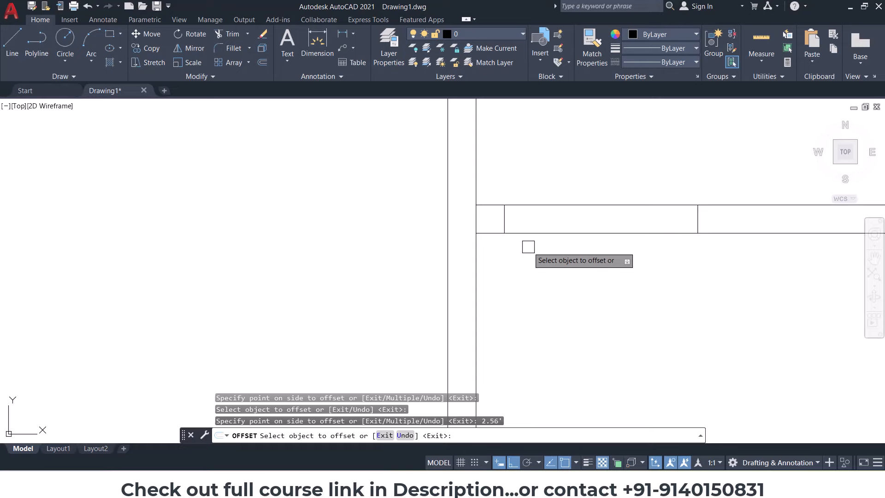
pyautogui.hotkey('ctrl', 'z')
# Step: Offset the wash area door's jamb line 2.5' to the right to mark the door opening
pyautogui.click(504, 220)
pyautogui.write('2.5')
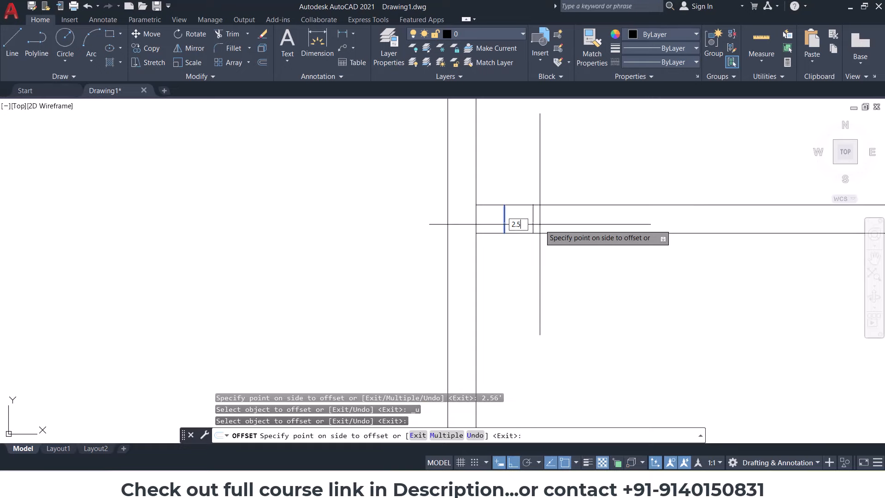
pyautogui.press('Return')
# Step: Try a 2.5' upward offset of the line at the lower end of the puja room's partition, and delete the copy
pyautogui.scroll(-5, 537, 223)
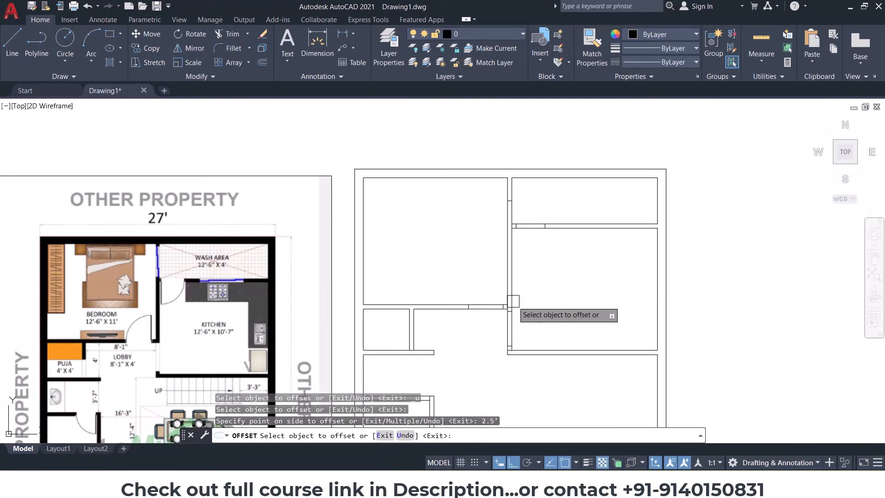
pyautogui.scroll(5, 513, 301)
pyautogui.click(517, 266)
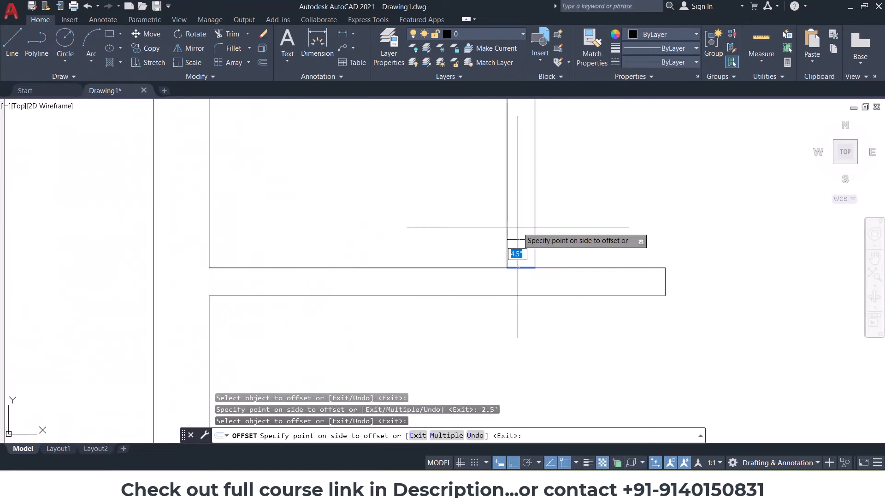
pyautogui.press('Escape')
pyautogui.press('Return')
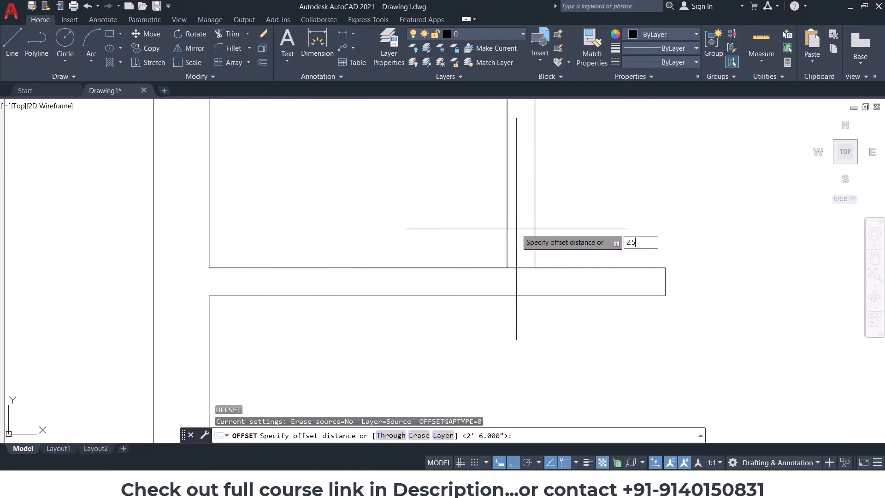
pyautogui.press('Return')
pyautogui.click(520, 267)
pyautogui.scroll(4, 529, 205)
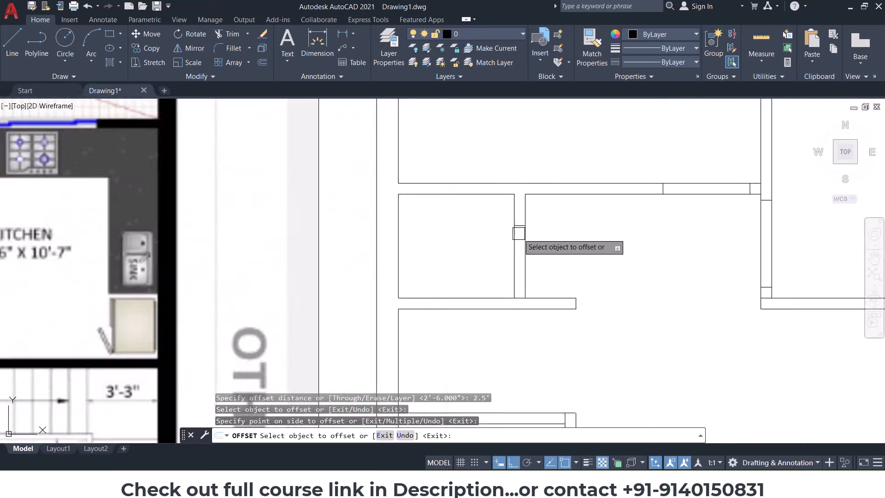
pyautogui.press('Escape')
pyautogui.click(492, 209)
pyautogui.click(546, 229)
pyautogui.press('Delete')
# Step: Offset the line at the lower end of the puja room's partition 2' upward to mark the opening
pyautogui.write('o')
pyautogui.press('Return')
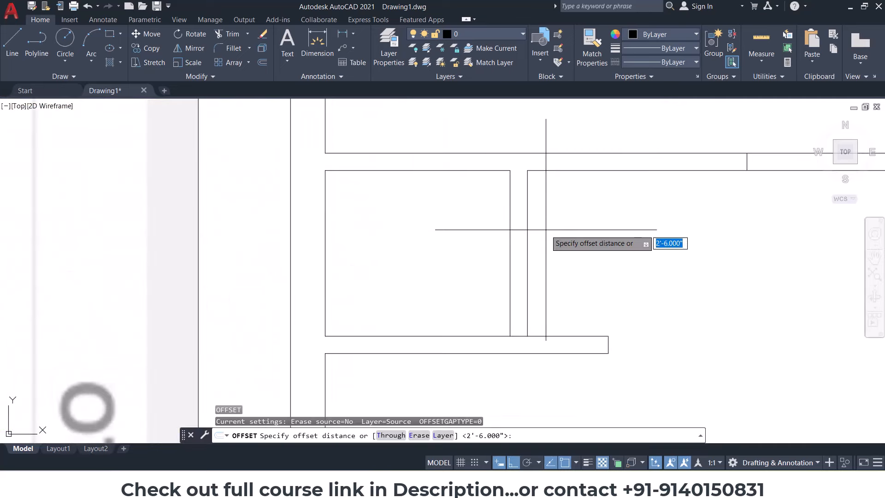
pyautogui.press('Return')
pyautogui.click(519, 336)
pyautogui.click(530, 292)
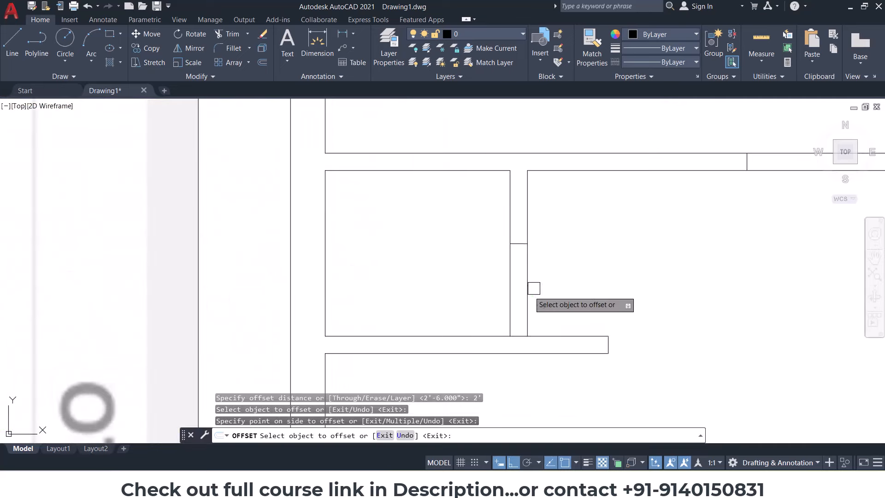
# Step: Trim the partition lines inside the puja room's marked opening
pyautogui.press('Escape')
pyautogui.press('Escape')
pyautogui.press('Return')
pyautogui.moveTo(567, 273); pyautogui.dragTo(431, 272)
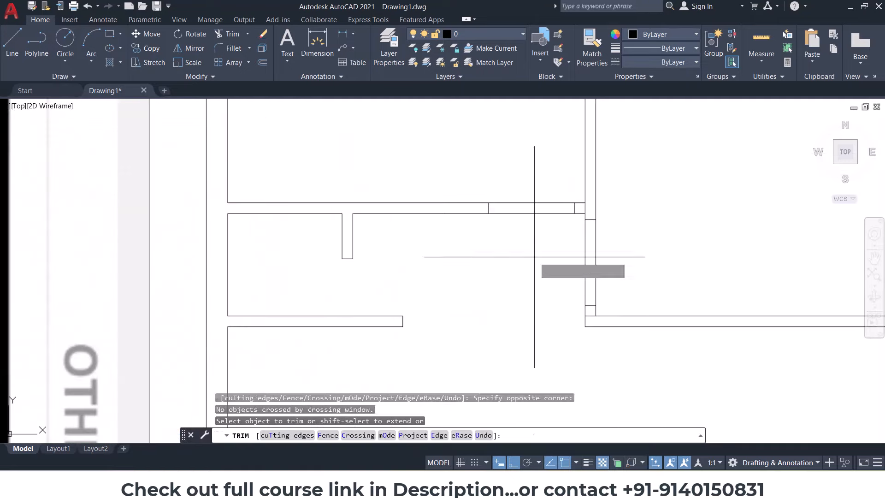
# Step: Trim the wall lines inside the marked door openings of the kitchen, wash area and main entrance
pyautogui.click(625, 268)
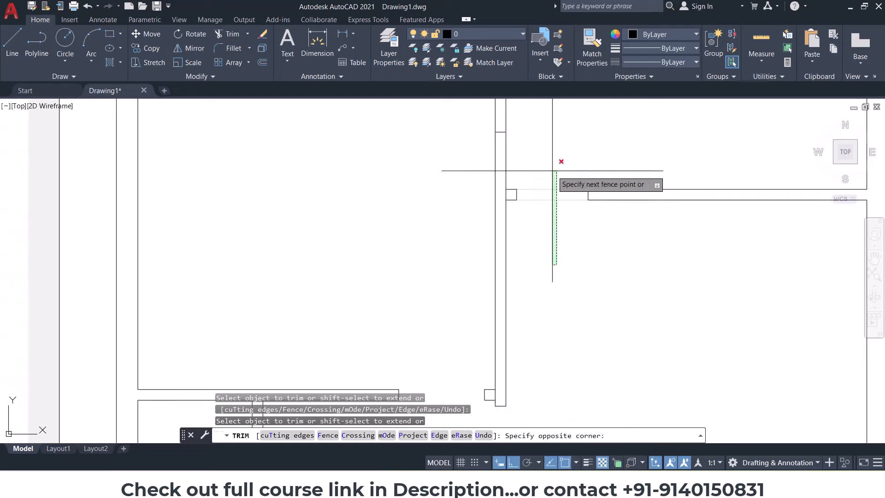
pyautogui.click(552, 284)
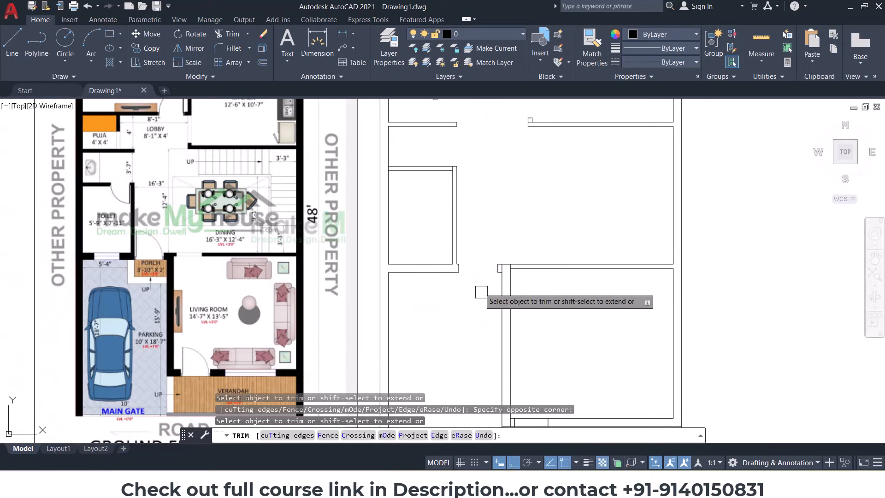
pyautogui.click(545, 236)
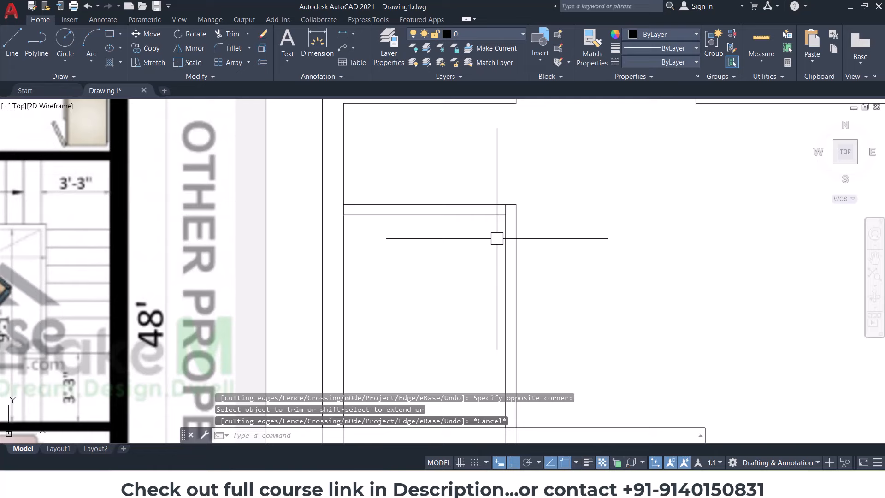
# Step: Mark the toilet door by offsetting the vertical line at the toilet's upper-right corner 4.5" to the left, and its copy 2.5' further left
pyautogui.press('Escape')
pyautogui.press('Escape')
pyautogui.write('O')
pyautogui.press('Return')
pyautogui.write('4.5')
pyautogui.press('Return')
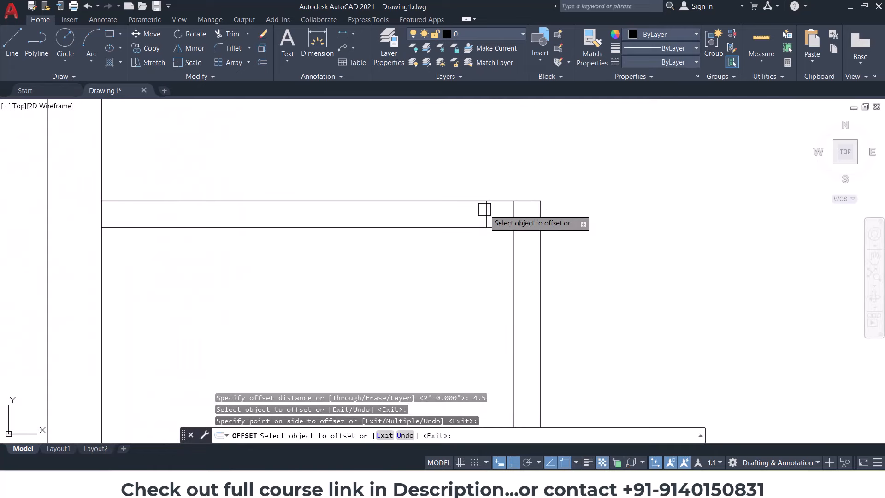
pyautogui.click(485, 209)
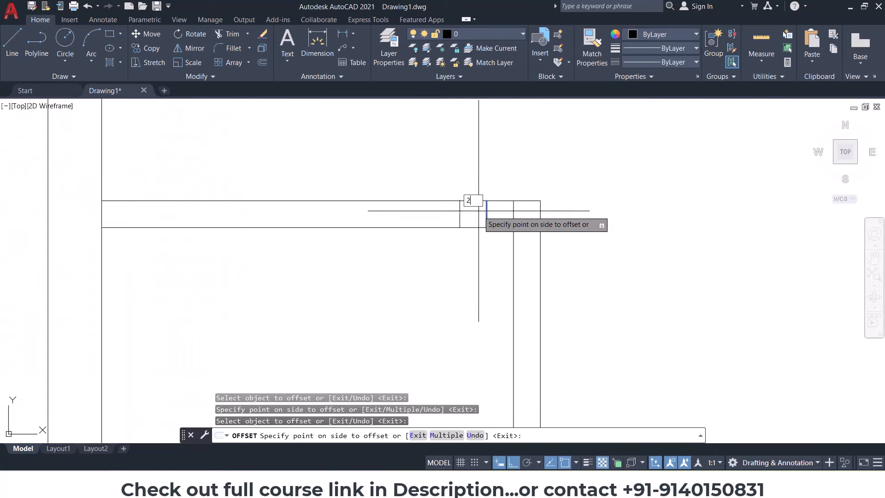
pyautogui.write('2.5')
pyautogui.press('Return')
pyautogui.press('Escape')
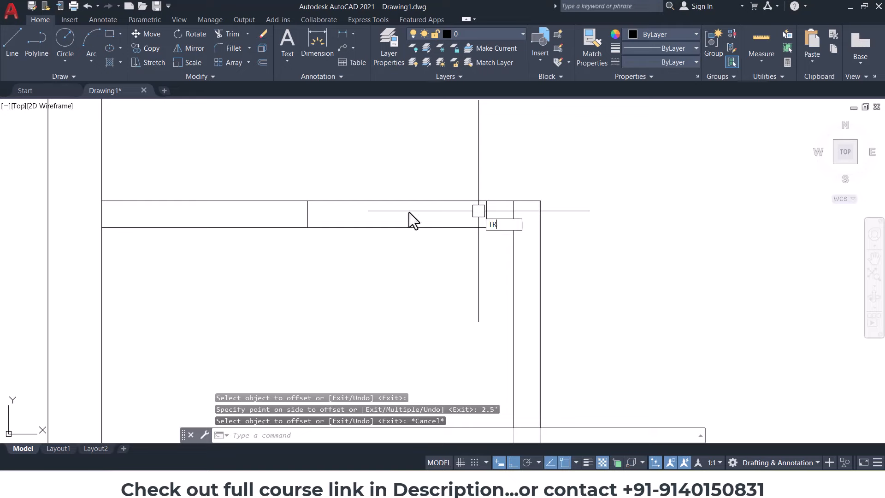
# Step: Trim the wall lines inside the toilet's marked door opening and erase the leftover line at the toilet's upper-right corner
pyautogui.press('Return')
pyautogui.click(413, 166)
pyautogui.click(381, 257)
pyautogui.press('Escape')
pyautogui.click(511, 211)
pyautogui.press('Delete')
pyautogui.scroll(-6, 534, 230)
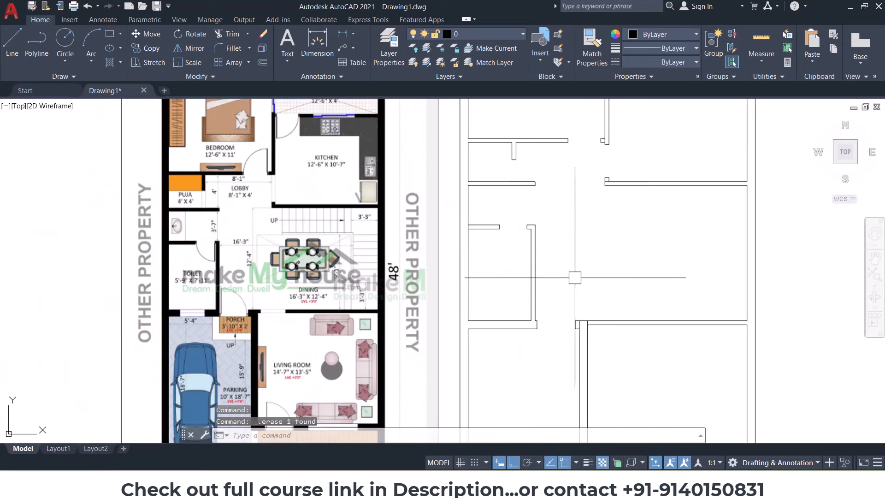
# Step: Mark the living room's upper door by offsetting the wall-junction line 4.5" to the right, and its copy 3'6" further right
pyautogui.scroll(6, 578, 315)
pyautogui.moveTo(580, 314); pyautogui.dragTo(447, 314, button='middle')
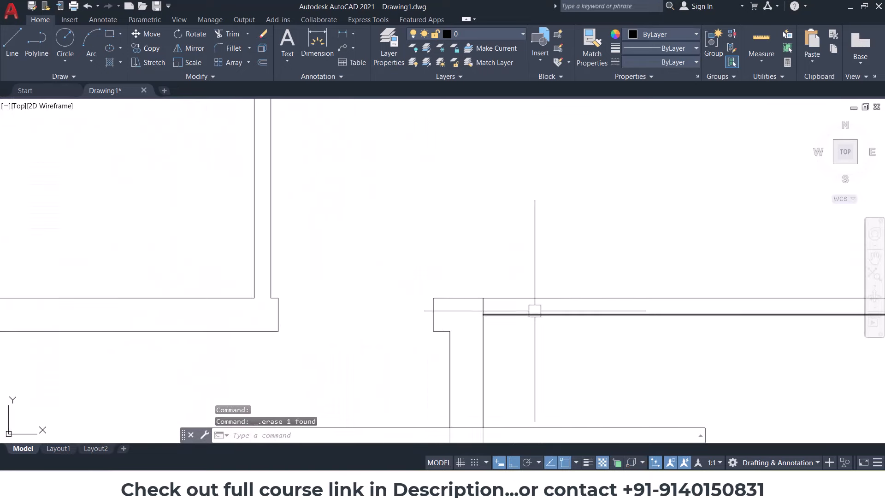
pyautogui.write('o')
pyautogui.press('Return')
pyautogui.write('4.5')
pyautogui.press('Return')
pyautogui.click(490, 297)
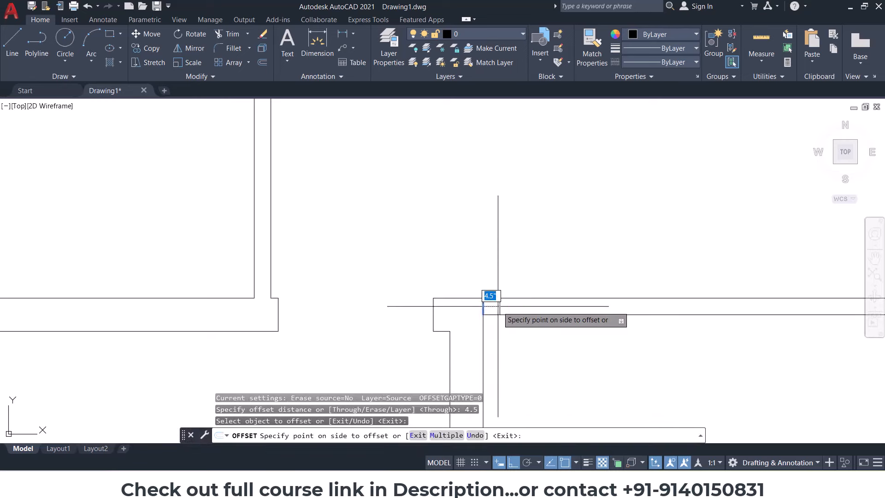
pyautogui.click(503, 309)
pyautogui.click(499, 304)
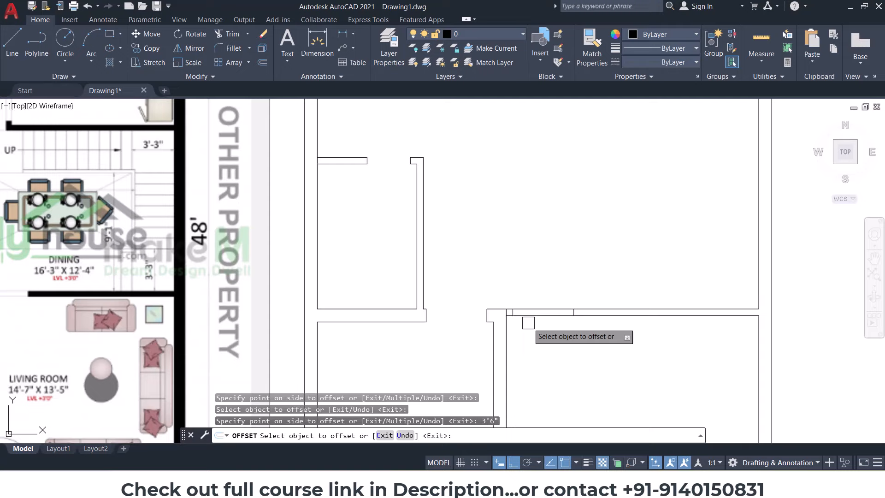
pyautogui.press('Escape')
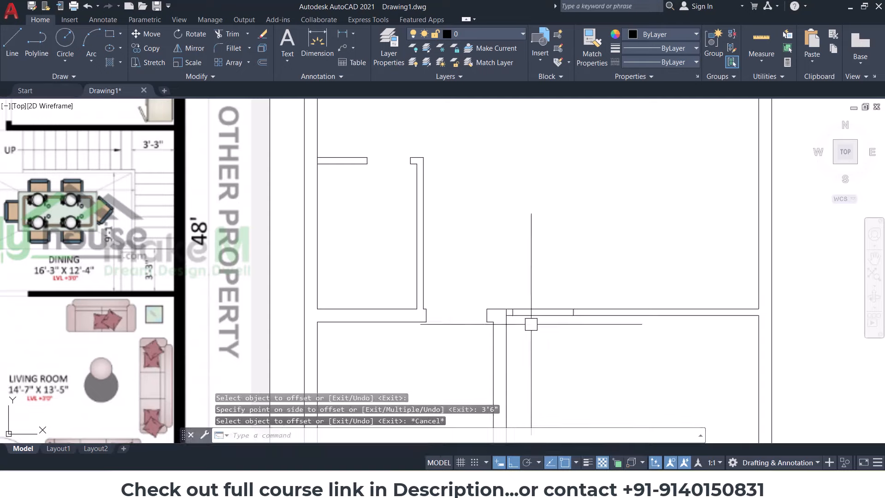
# Step: Trim the wall lines inside the opening between dining and living room and erase the leftover junction line beside it
pyautogui.write('tr')
pyautogui.press('Return')
pyautogui.press('Escape')
pyautogui.scroll(3, 513, 325)
pyautogui.press('Escape')
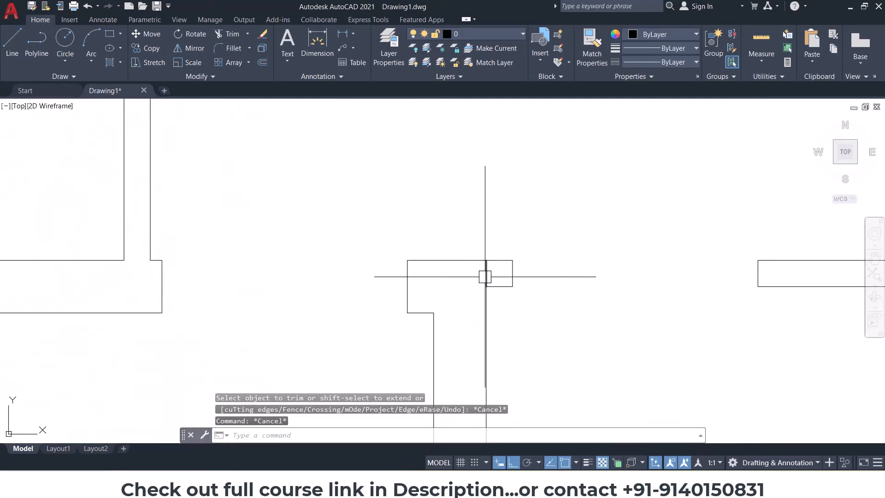
pyautogui.click(485, 276)
pyautogui.press('Delete')
pyautogui.scroll(-5, 543, 263)
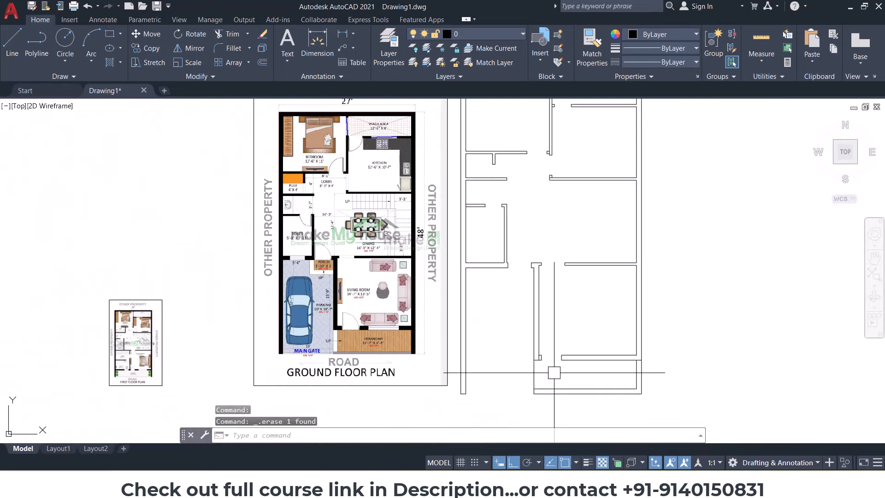
# Step: Trim away the vertical line closing the verandah's left side
pyautogui.press('Escape')
pyautogui.write('tr')
pyautogui.press('Return')
pyautogui.click(557, 371)
pyautogui.click(498, 374)
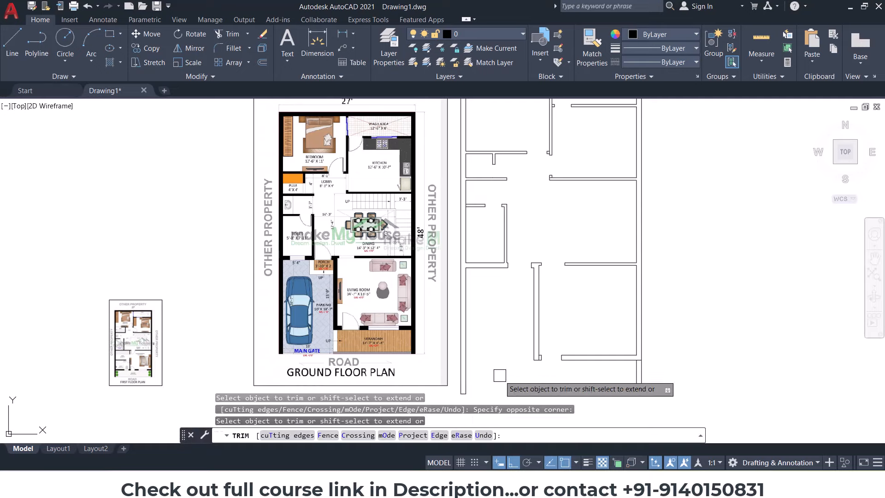
pyautogui.moveTo(526, 274); pyautogui.dragTo(531, 350, button='middle')
pyautogui.press('Escape')
pyautogui.press('Escape')
# Step: Erase the leftover line at the wall junction beside the bedroom door
pyautogui.scroll(6, 518, 252)
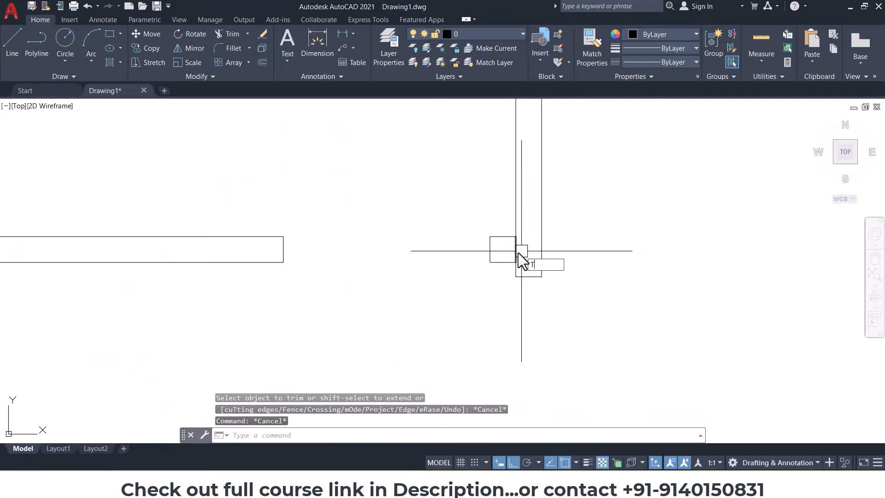
pyautogui.click(513, 251)
pyautogui.scroll(-5, 513, 288)
pyautogui.press('Delete')
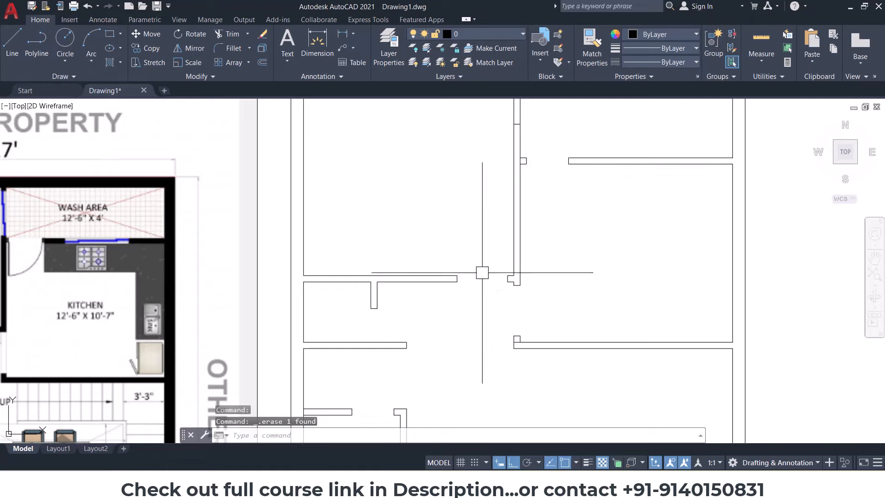
# Step: Trim the left wall's inner line where the toilet's upper partition joins it
pyautogui.scroll(-4, 482, 273)
pyautogui.scroll(6, 396, 280)
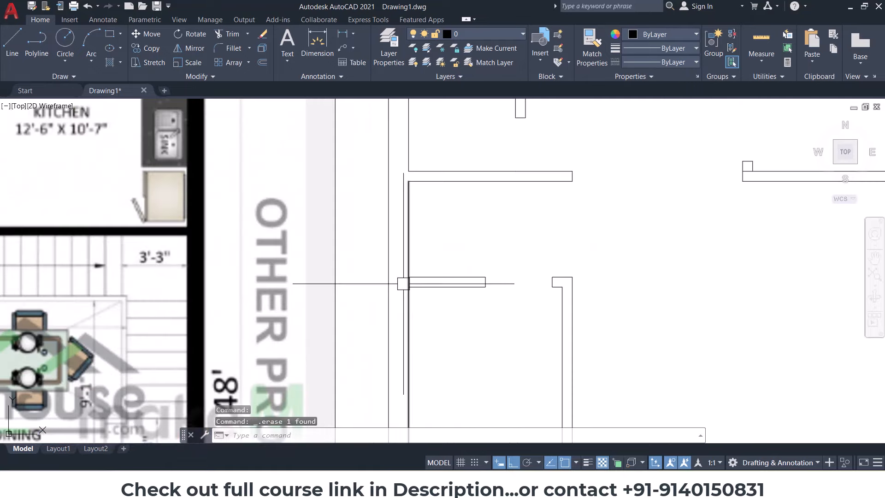
pyautogui.write('TR')
pyautogui.press('Return')
pyautogui.scroll(3, 404, 284)
pyautogui.press('Return')
pyautogui.click(408, 281)
pyautogui.scroll(-8, 482, 286)
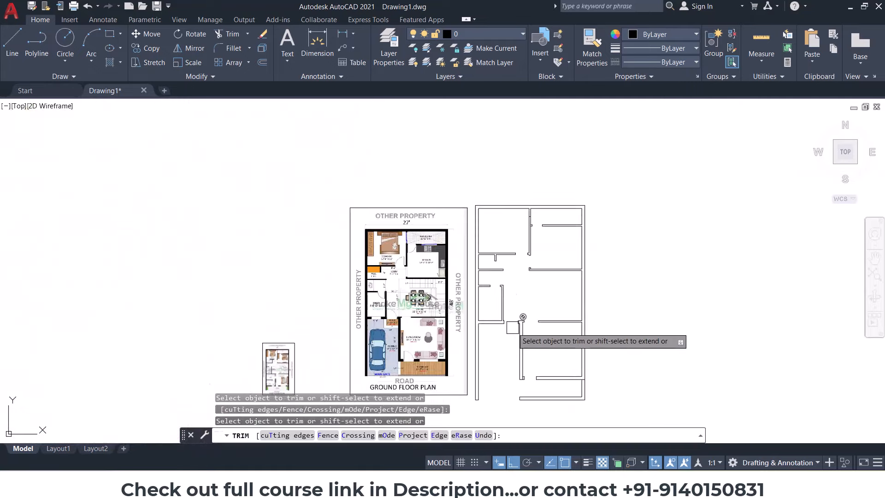
pyautogui.scroll(3, 486, 337)
pyautogui.press('Escape')
# Step: Draw a short line across the toilet's lower wall at its midpoint to centre the window opening
pyautogui.write('L')
pyautogui.press('Return')
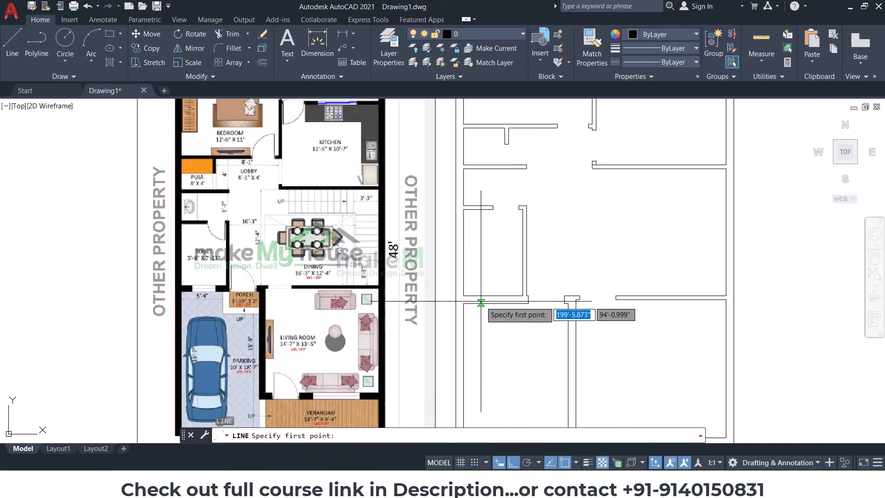
pyautogui.scroll(4, 496, 284)
pyautogui.click(508, 287)
pyautogui.press('Escape')
pyautogui.press('Escape')
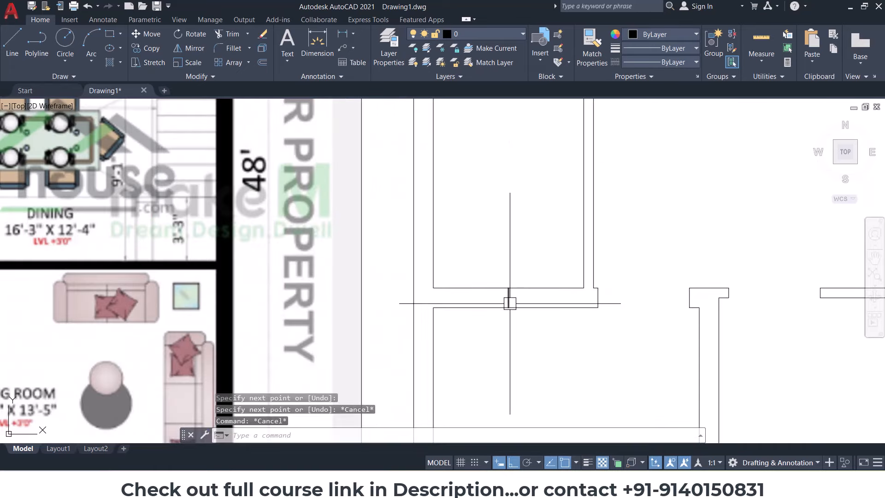
# Step: Offset the centre line in the toilet's lower wall 1' to each side
pyautogui.write('O')
pyautogui.press('Return')
pyautogui.write("1'")
pyautogui.press('Return')
pyautogui.scroll(2, 499, 306)
pyautogui.click(509, 298)
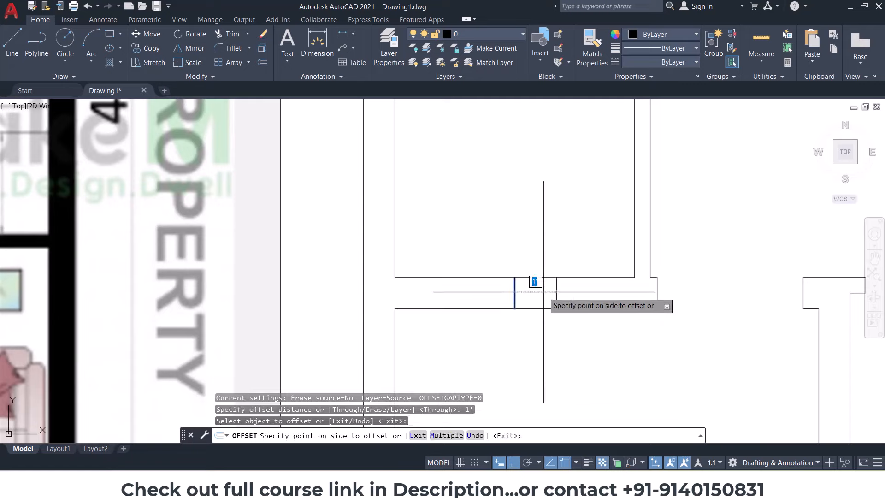
pyautogui.click(520, 291)
pyautogui.press('Escape')
# Step: Trim the wall lines inside the toilet's marked window opening and erase the centre line
pyautogui.press('Return')
pyautogui.press('Return')
pyautogui.click(516, 252)
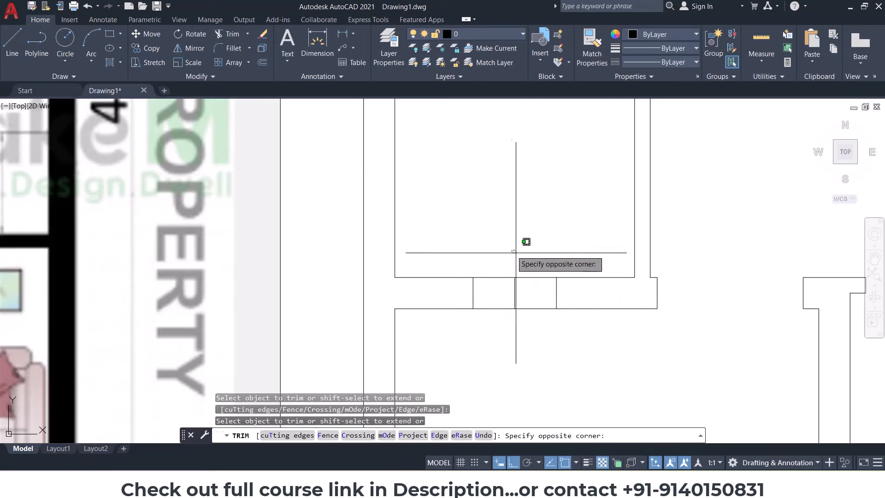
pyautogui.click(530, 246)
pyautogui.click(537, 228)
pyautogui.click(496, 333)
pyautogui.press('Escape')
pyautogui.click(530, 244)
pyautogui.click(508, 331)
pyautogui.press('Delete')
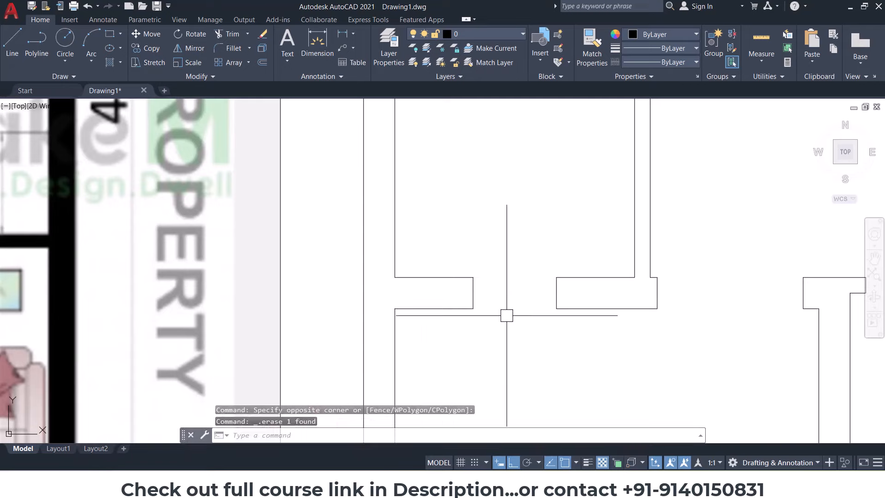
# Step: Draw a short line across the living room's front wall, to the right of the door, to centre the window
pyautogui.scroll(-3, 507, 318)
pyautogui.moveTo(625, 376)
pyautogui.mouseDown(button='middle')
pyautogui.moveTo(626, 307)
pyautogui.moveTo(599, 303)
pyautogui.mouseUp(button='middle')
pyautogui.write('l')
pyautogui.press('Return')
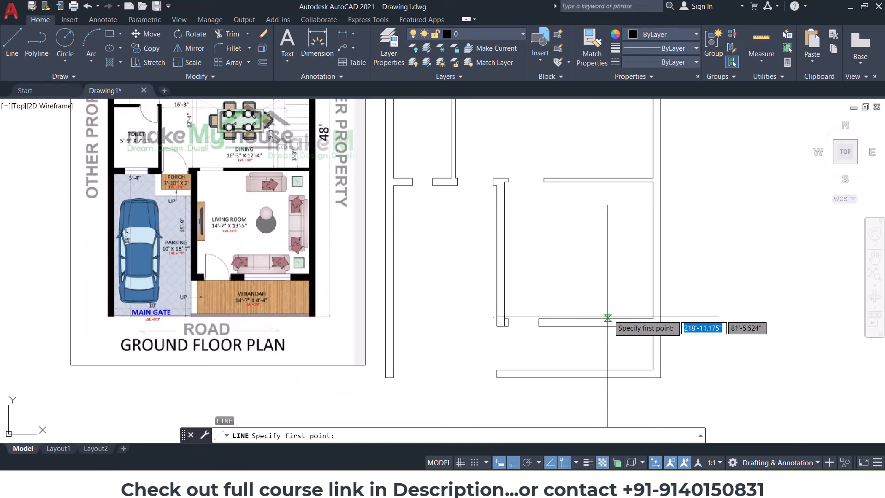
pyautogui.scroll(4, 599, 323)
pyautogui.click(594, 331)
pyautogui.click(594, 331)
pyautogui.press('Escape')
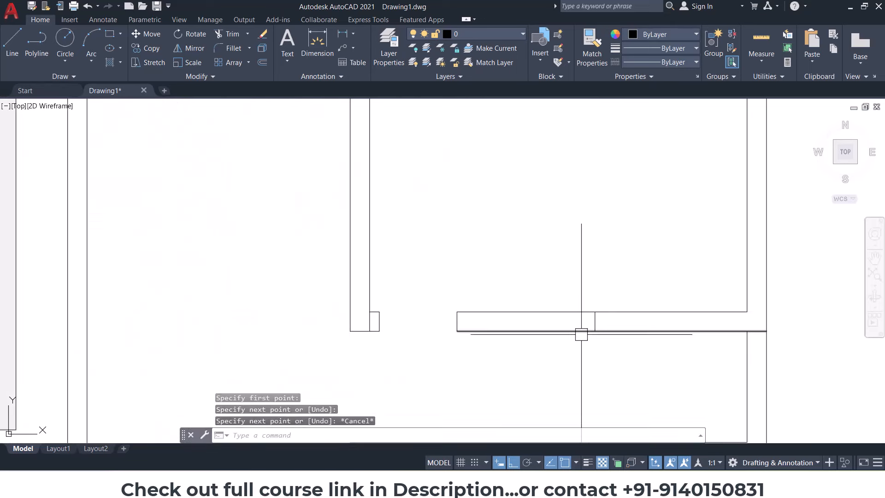
# Step: Offset the centre line in the living room's front wall 2.5' to each side
pyautogui.write('o')
pyautogui.press('Return')
pyautogui.write('2.5')
pyautogui.press('Return')
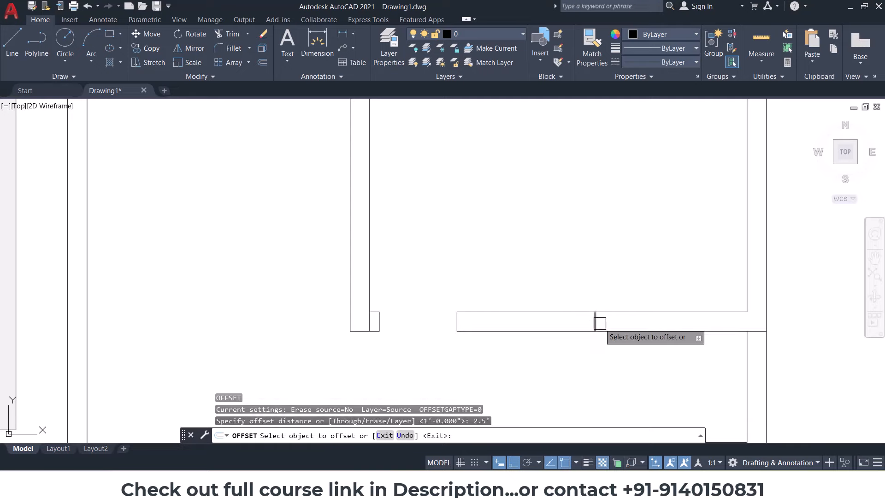
pyautogui.click(599, 323)
pyautogui.click(641, 319)
pyautogui.click(595, 322)
pyautogui.click(547, 320)
pyautogui.press('Escape')
pyautogui.press('Escape')
# Step: Trim the wall lines inside the living room's marked window opening and erase the centre line
pyautogui.write('tr')
pyautogui.press('Return')
pyautogui.press('Return')
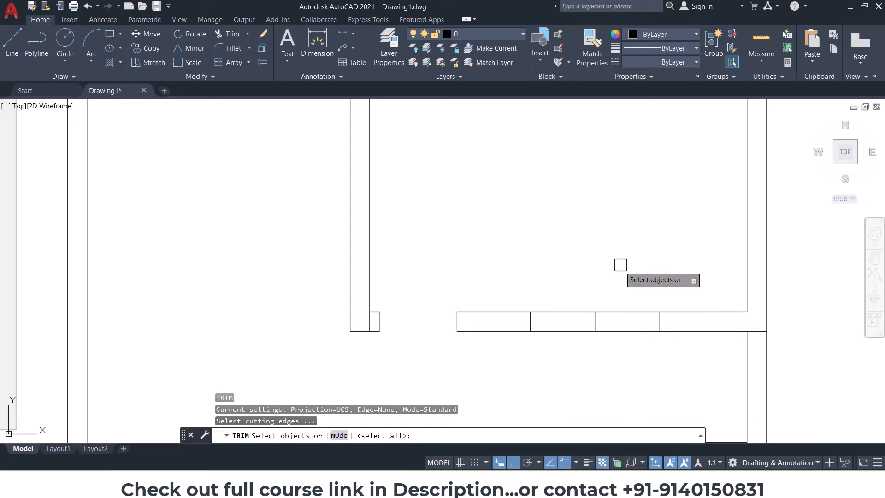
pyautogui.click(620, 267)
pyautogui.click(586, 341)
pyautogui.press('Escape')
pyautogui.click(629, 302)
pyautogui.click(586, 359)
pyautogui.scroll(-4, 585, 360)
pyautogui.press('Delete')
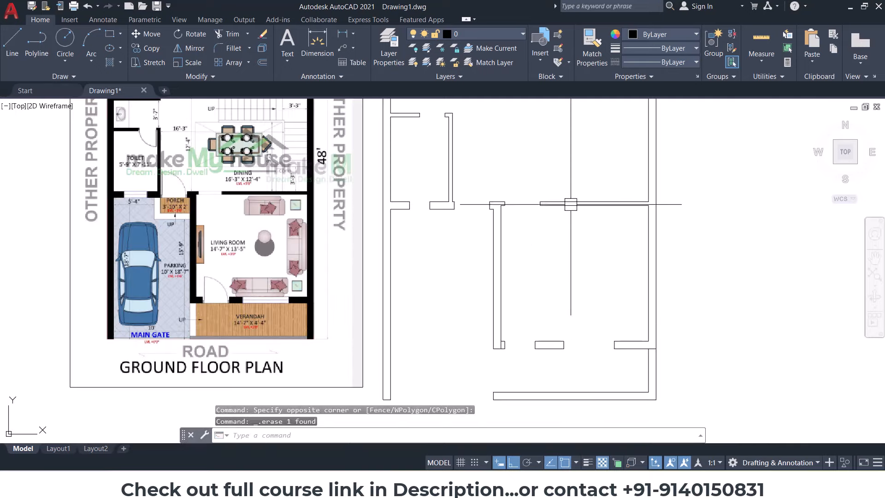
# Step: Draw a line across the middle of the bedroom's wall to the wash area and offset it 2' up and down
pyautogui.moveTo(574, 172)
pyautogui.mouseDown(button='middle')
pyautogui.moveTo(575, 275)
pyautogui.moveTo(607, 250)
pyautogui.mouseUp(button='middle')
pyautogui.scroll(-3, 579, 206)
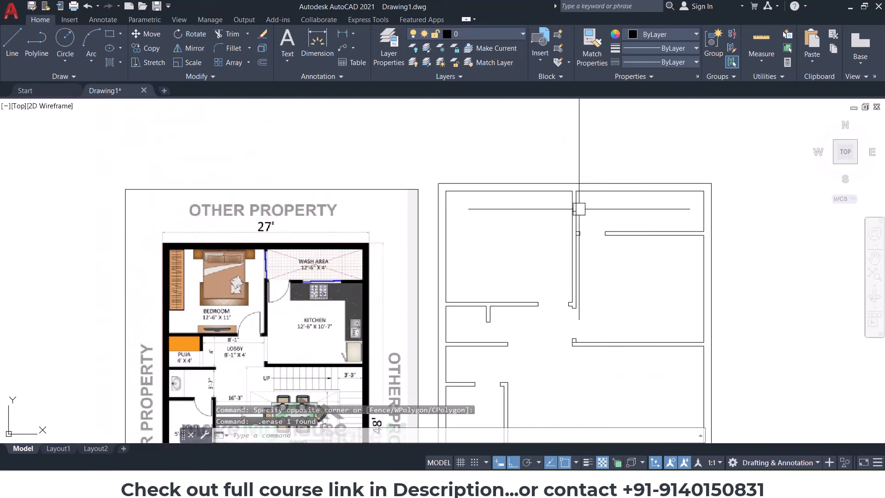
pyautogui.scroll(6, 574, 201)
pyautogui.write('o')
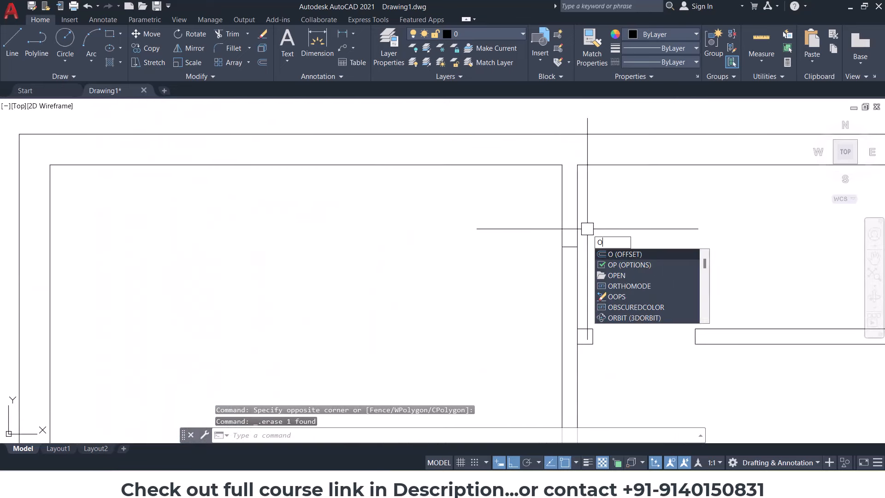
pyautogui.press('Return')
pyautogui.write("2'")
pyautogui.press('Return')
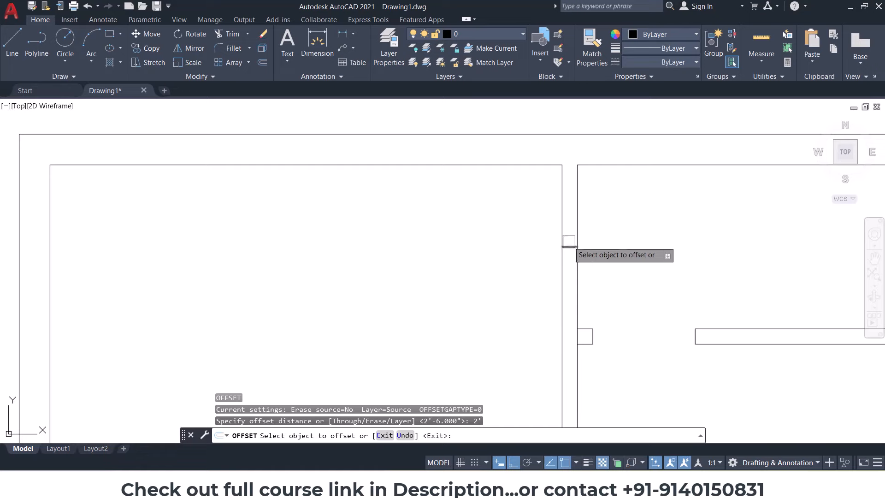
pyautogui.click(569, 241)
pyautogui.click(574, 211)
pyautogui.press('Escape')
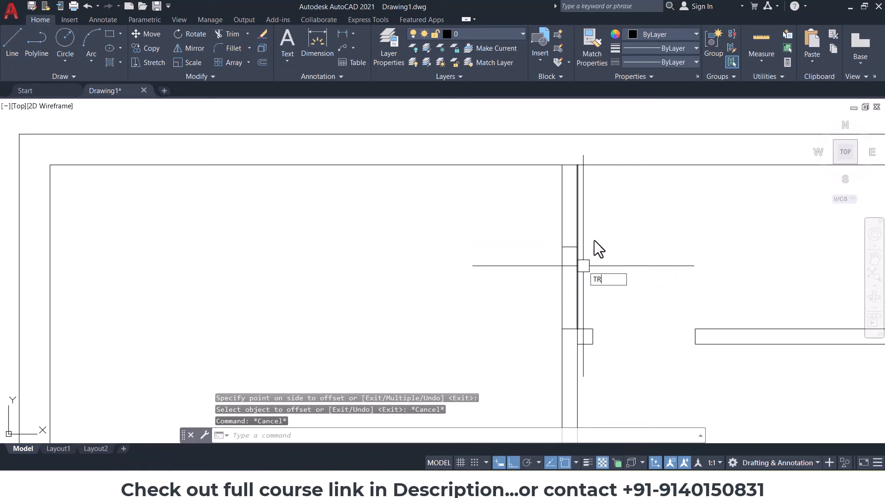
# Step: Trim the wall lines between bedroom and wash area inside the marked opening and erase the leftover lines
pyautogui.press('Return')
pyautogui.click(632, 222)
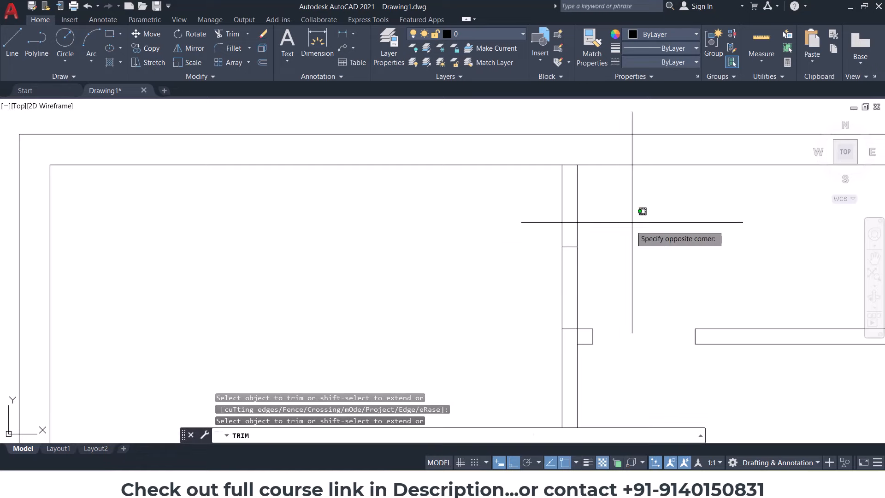
pyautogui.click(524, 260)
pyautogui.press('Escape')
pyautogui.click(605, 229)
pyautogui.click(528, 263)
pyautogui.press('Delete')
pyautogui.scroll(-6, 559, 268)
pyautogui.press('Escape')
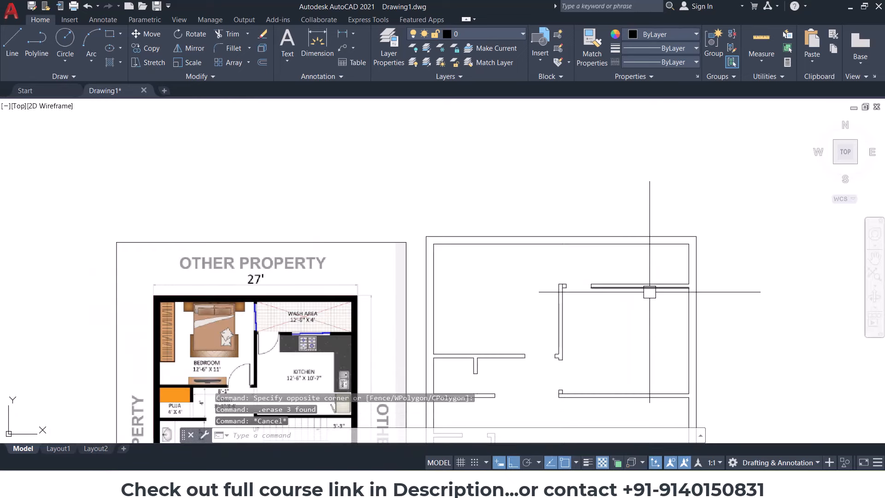
# Step: Draw a line across the wall between kitchen and wash area and offset it 2' to the right
pyautogui.scroll(4, 649, 291)
pyautogui.write('l')
pyautogui.press('Return')
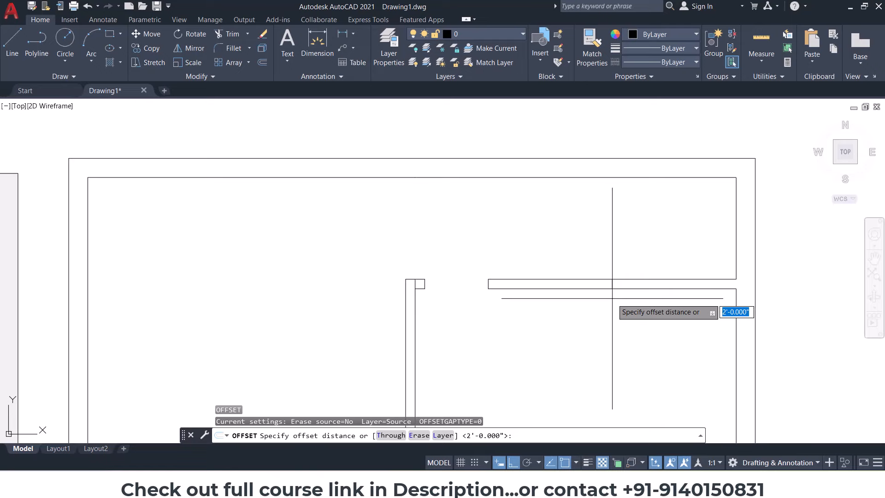
pyautogui.write("2'")
pyautogui.press('Return')
pyautogui.scroll(4, 614, 286)
pyautogui.click(609, 283)
pyautogui.click(645, 278)
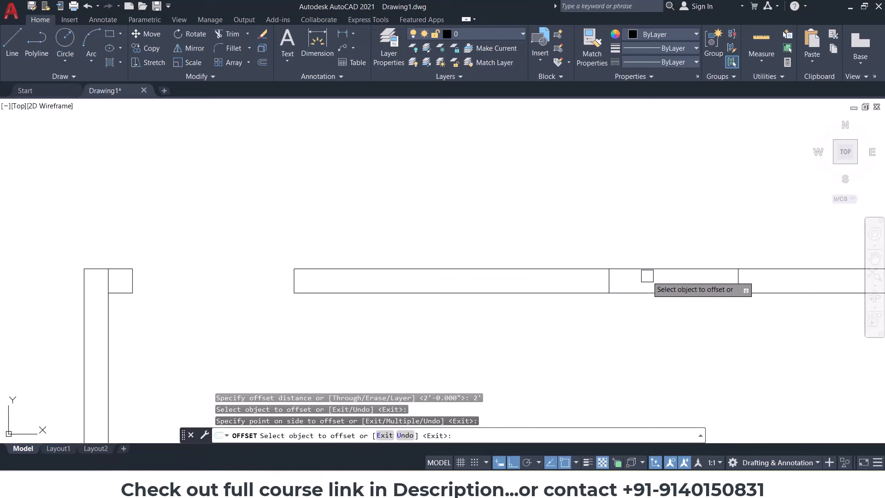
pyautogui.click(609, 277)
pyautogui.press('Escape')
pyautogui.press('Escape')
# Step: Offset the kitchen window's centre line 2' to the left
pyautogui.write('o')
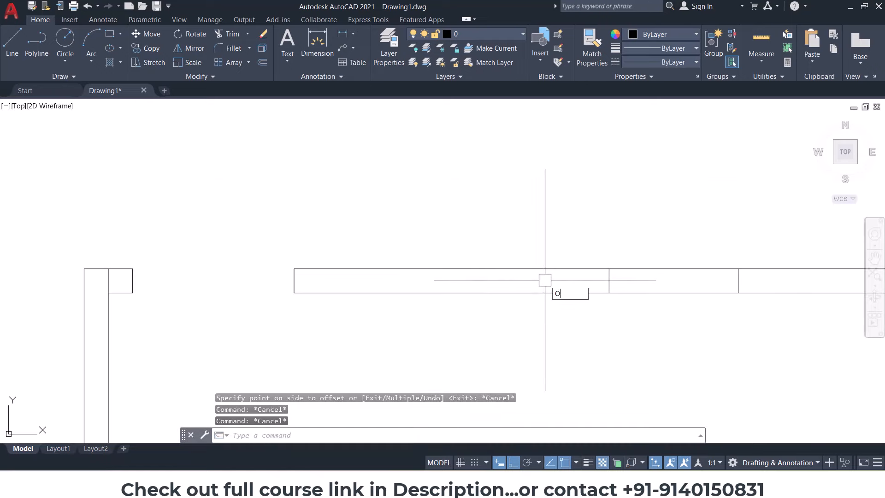
pyautogui.press('Return')
pyautogui.write("2'")
pyautogui.press('Return')
pyautogui.click(609, 280)
pyautogui.click(530, 277)
pyautogui.press('Escape')
pyautogui.press('Escape')
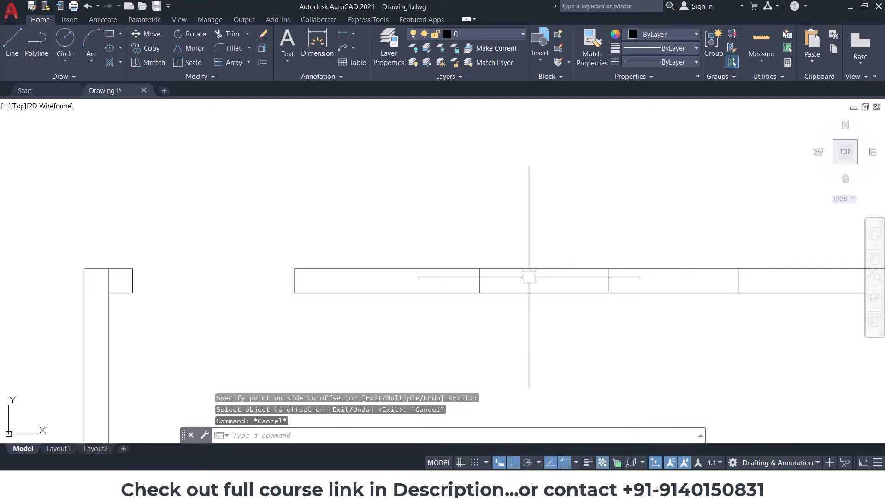
# Step: Trim the wall lines inside the kitchen's marked window opening and erase the centre line
pyautogui.click(640, 219)
pyautogui.click(593, 318)
pyautogui.press('Escape')
pyautogui.click(626, 254)
pyautogui.click(592, 318)
pyautogui.press('Delete')
pyautogui.scroll(-10, 629, 291)
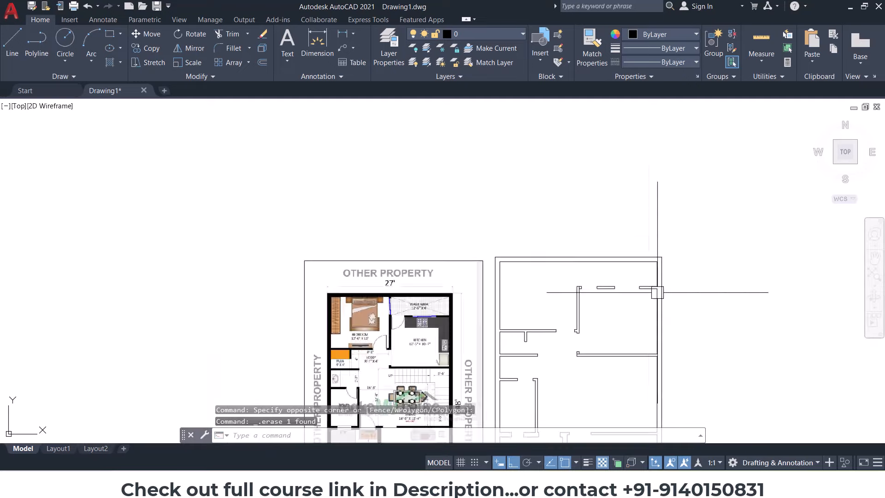
# Step: Erase the leftover short line at the kitchen's upper-left wall junction
pyautogui.moveTo(658, 325); pyautogui.dragTo(662, 231, button='middle')
pyautogui.scroll(10, 582, 191)
pyautogui.click(587, 217)
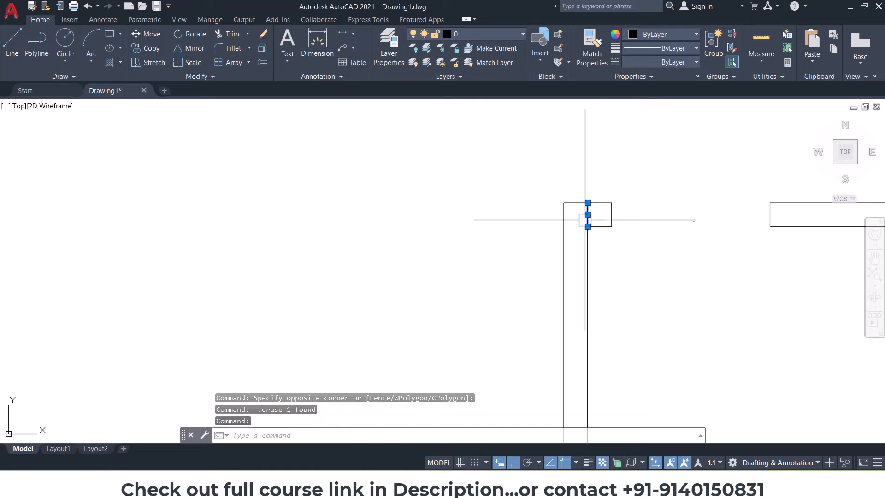
pyautogui.press('Delete')
pyautogui.scroll(-8, 580, 224)
pyautogui.scroll(-2, 595, 245)
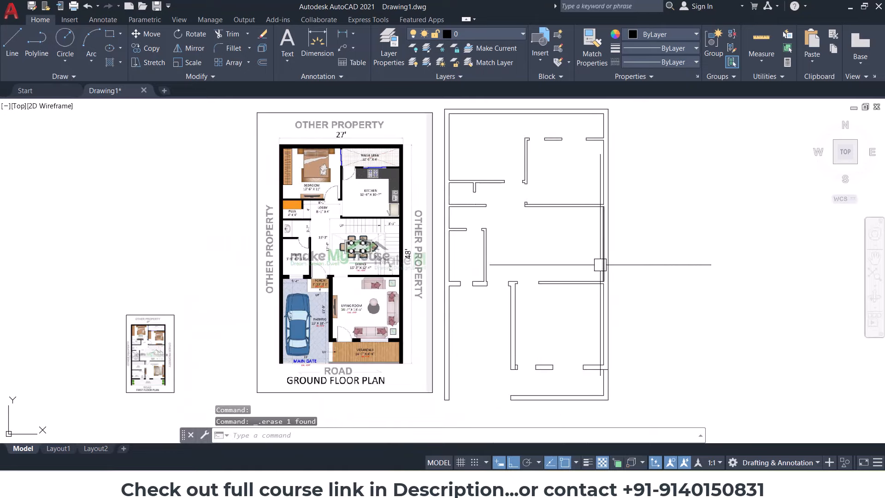
# Step: Erase one more leftover line from the wall drawing
pyautogui.scroll(9, 520, 368)
pyautogui.click(482, 357)
pyautogui.scroll(-9, 479, 356)
pyautogui.press('Delete')
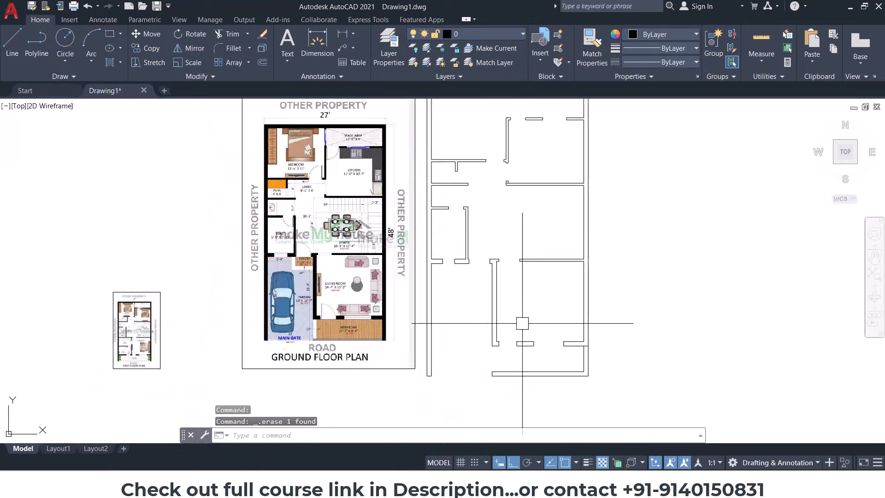
pyautogui.moveTo(549, 291); pyautogui.dragTo(554, 327, button='middle')
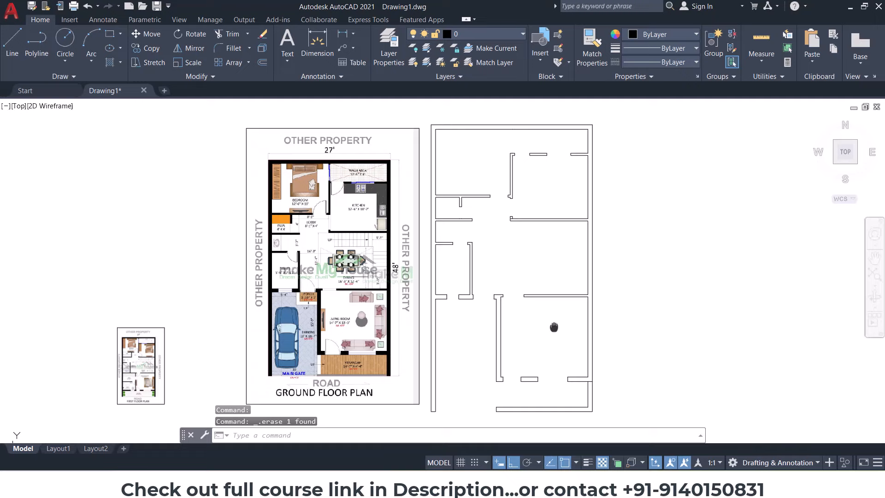
# Step: Set up the WALL layer and assign all the drawn ground floor wall lines to it
pyautogui.click(386, 59)
pyautogui.click(135, 101)
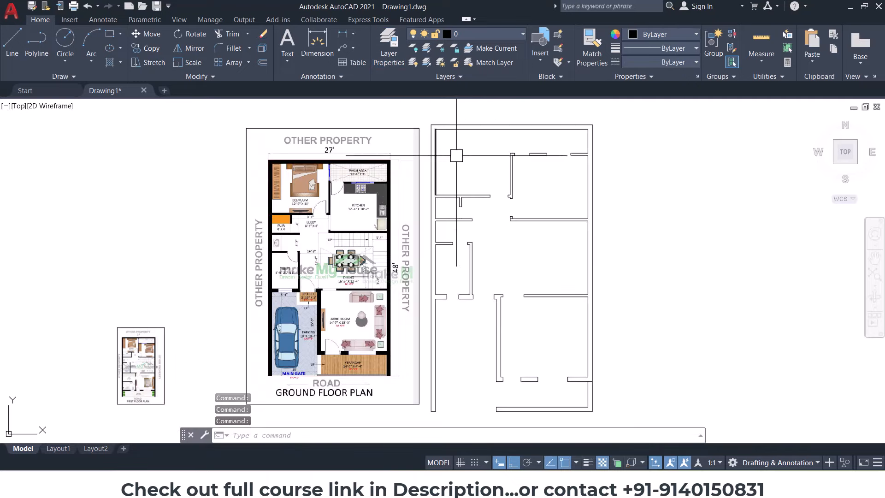
pyautogui.click(426, 104)
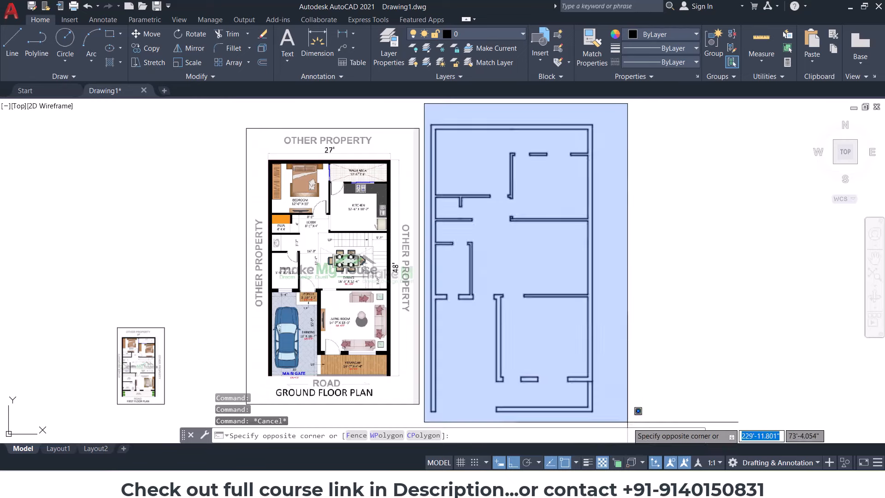
pyautogui.click(627, 433)
pyautogui.click(519, 36)
pyautogui.click(483, 60)
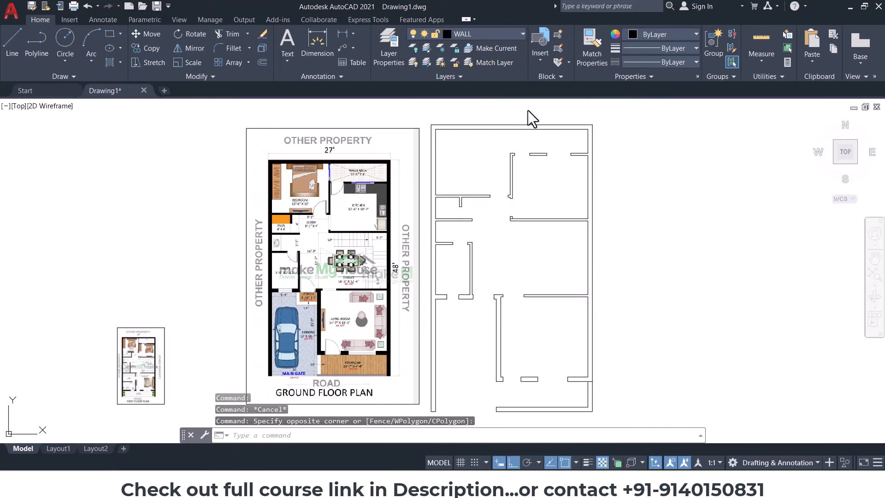
pyautogui.press('Escape')
pyautogui.press('Escape')
pyautogui.press('Escape')
# Step: Create a WINDOW layer with colour 214 and make it the current layer
pyautogui.click(390, 60)
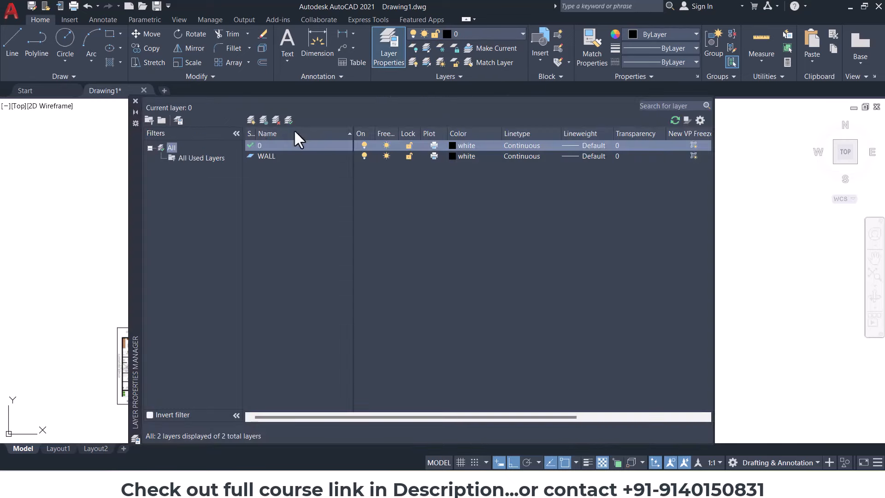
pyautogui.click(258, 121)
pyautogui.write('WINDOW')
pyautogui.press('Return')
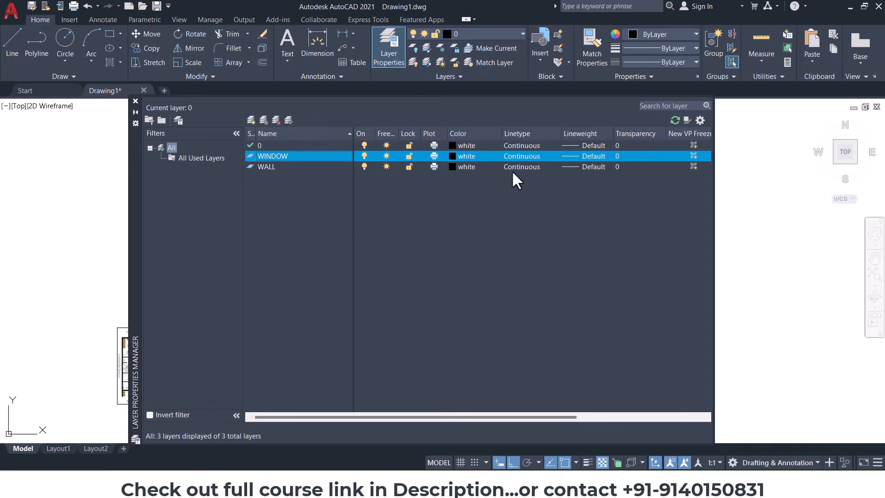
pyautogui.click(454, 153)
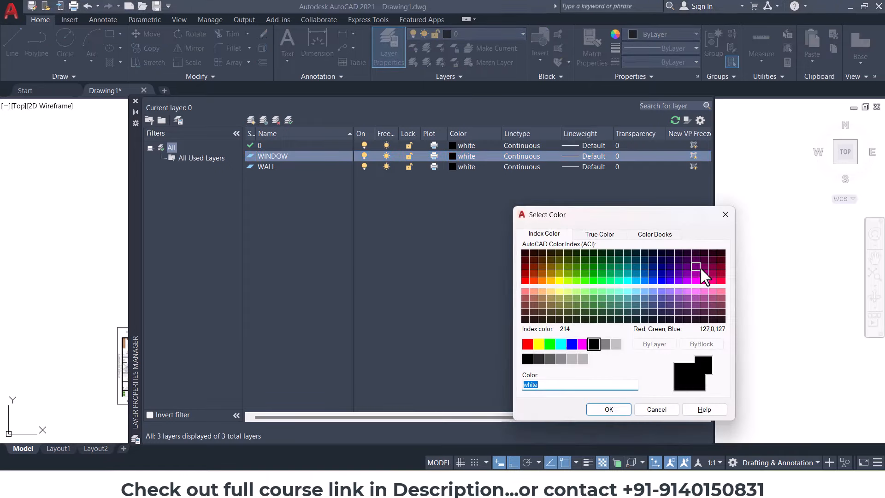
pyautogui.click(609, 410)
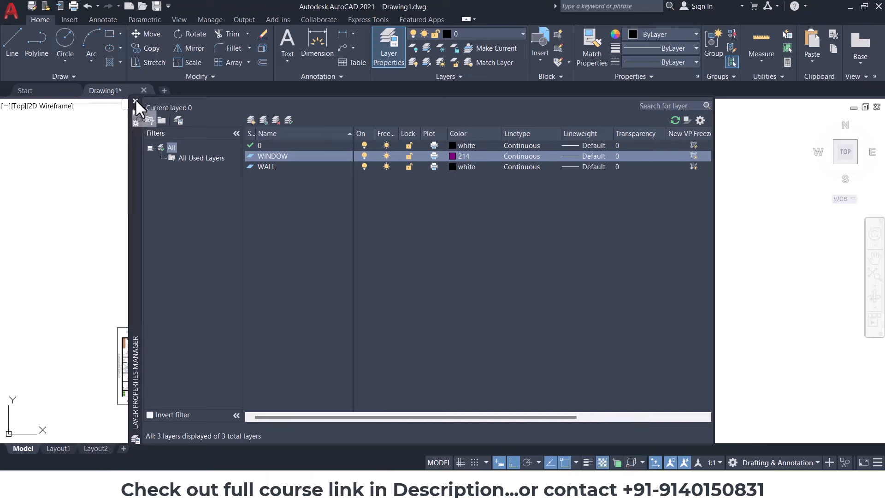
pyautogui.click(135, 101)
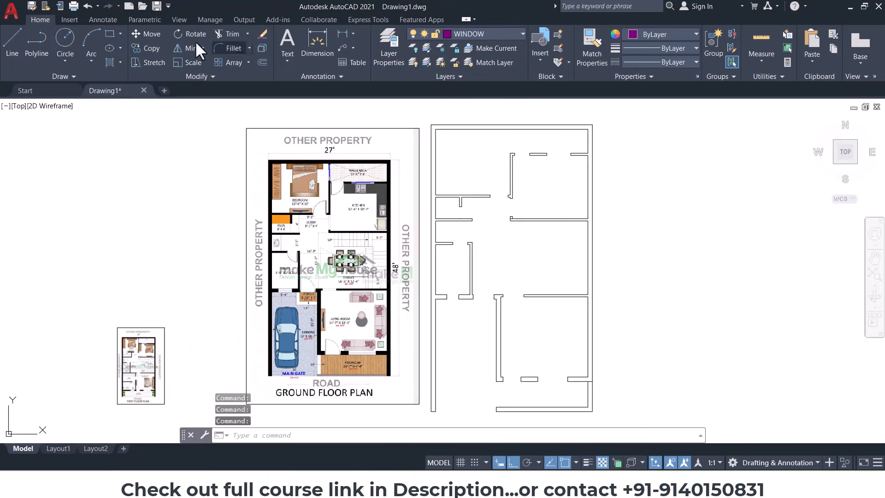
# Step: Draw rectangles filling the window openings in the wall between kitchen and wash area and in the toilet's lower wall
pyautogui.click(114, 38)
pyautogui.scroll(5, 512, 156)
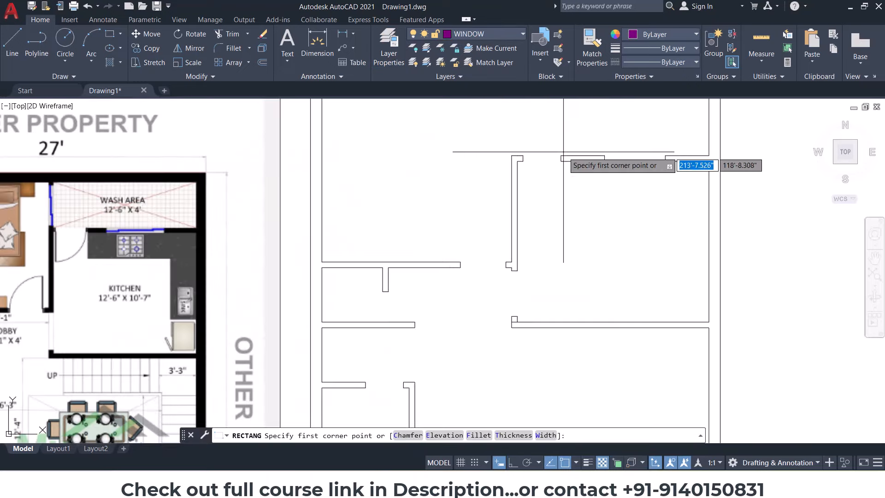
pyautogui.click(605, 156)
pyautogui.click(665, 161)
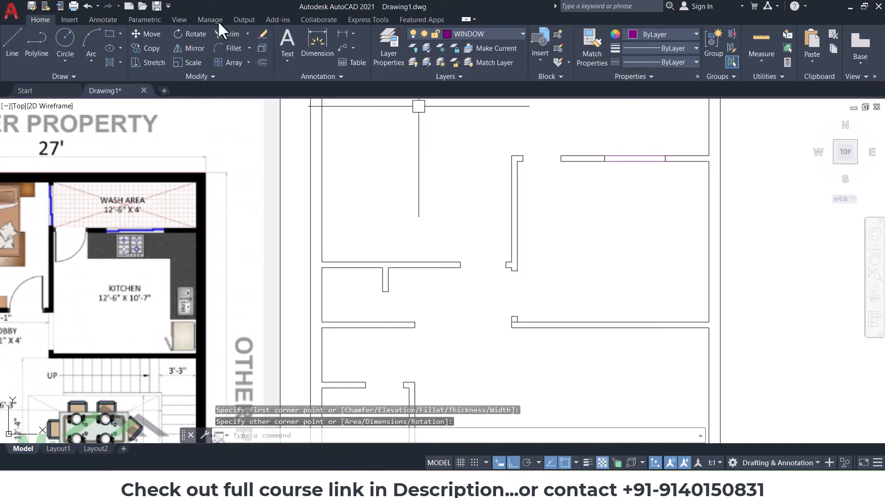
pyautogui.click(110, 34)
pyautogui.scroll(4, 433, 351)
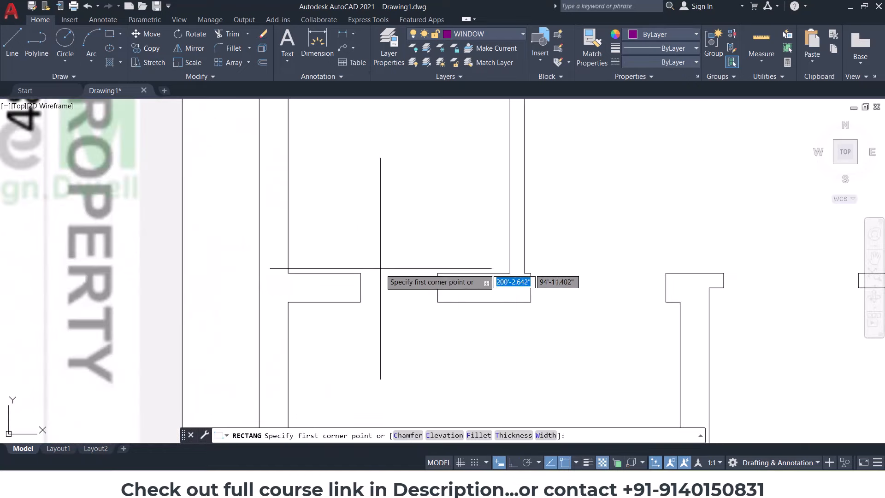
pyautogui.click(360, 273)
pyautogui.click(437, 302)
pyautogui.press('Escape')
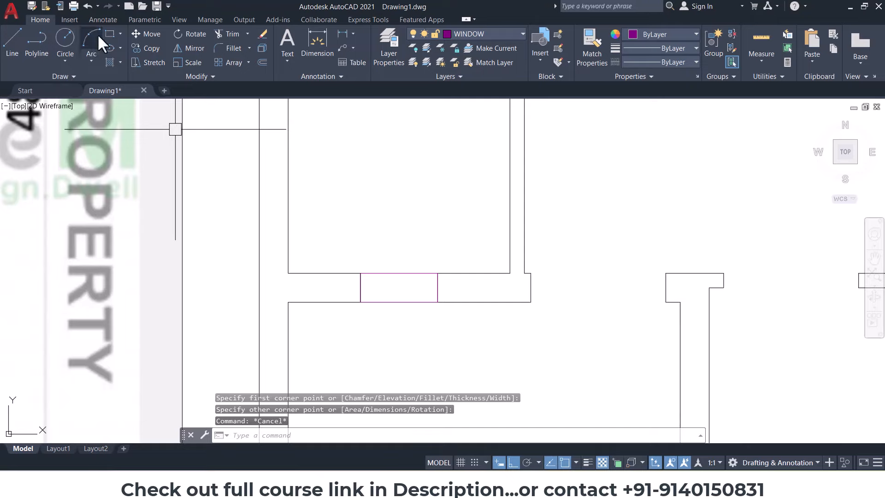
# Step: Draw rectangles filling the living room's front window opening and the opening between bedroom and wash area
pyautogui.scroll(-6, 400, 278)
pyautogui.moveTo(568, 332); pyautogui.dragTo(534, 265, button='middle')
pyautogui.scroll(4, 507, 335)
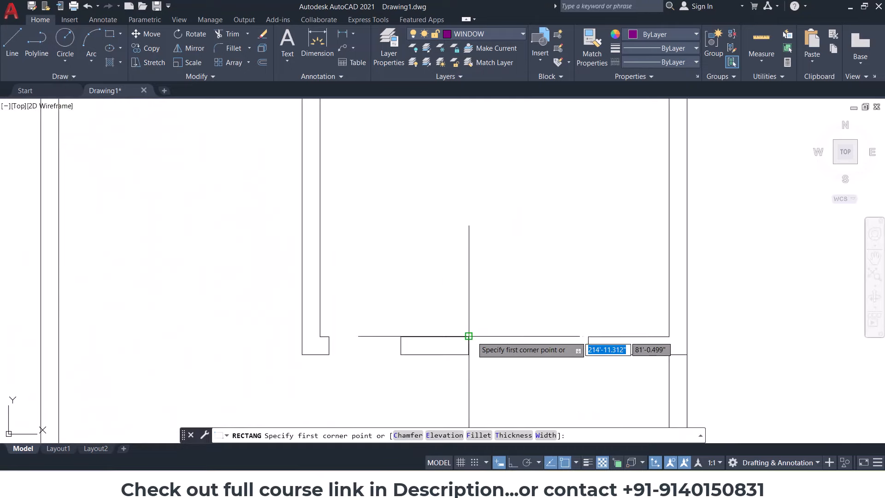
pyautogui.click(468, 336)
pyautogui.press('Escape')
pyautogui.scroll(-5, 563, 348)
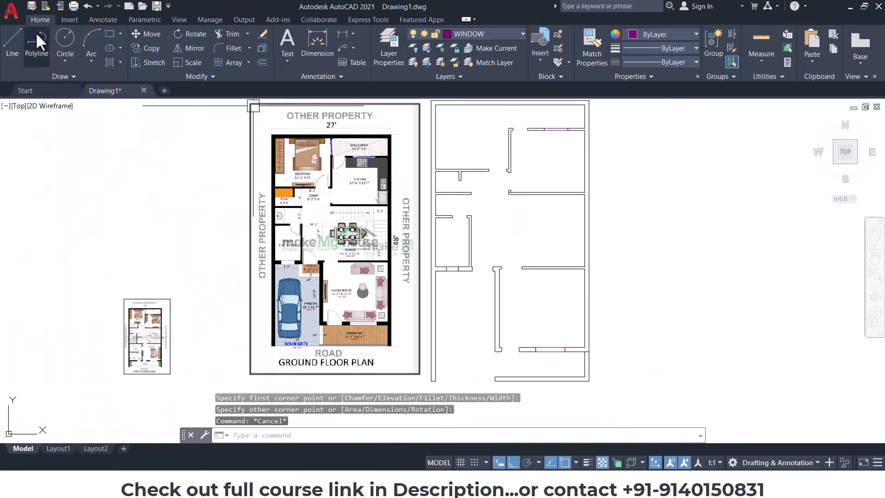
pyautogui.click(109, 33)
pyautogui.scroll(8, 525, 138)
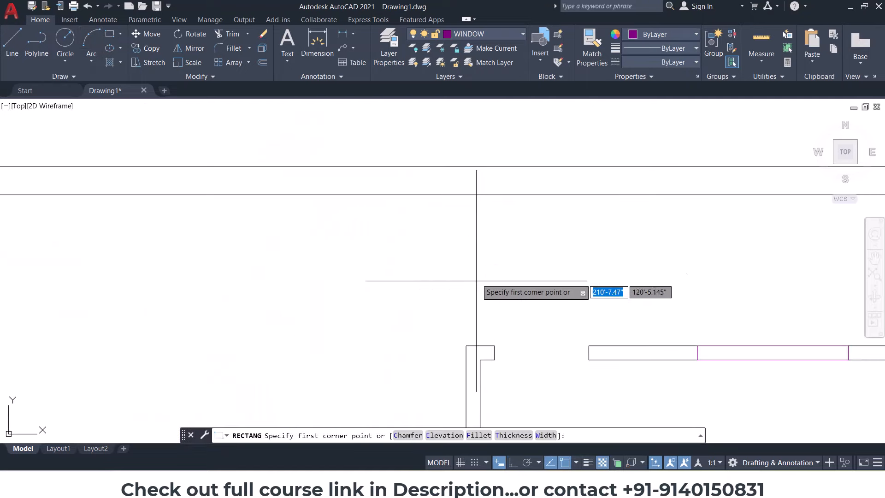
pyautogui.click(468, 166)
pyautogui.press('Escape')
pyautogui.scroll(-5, 487, 263)
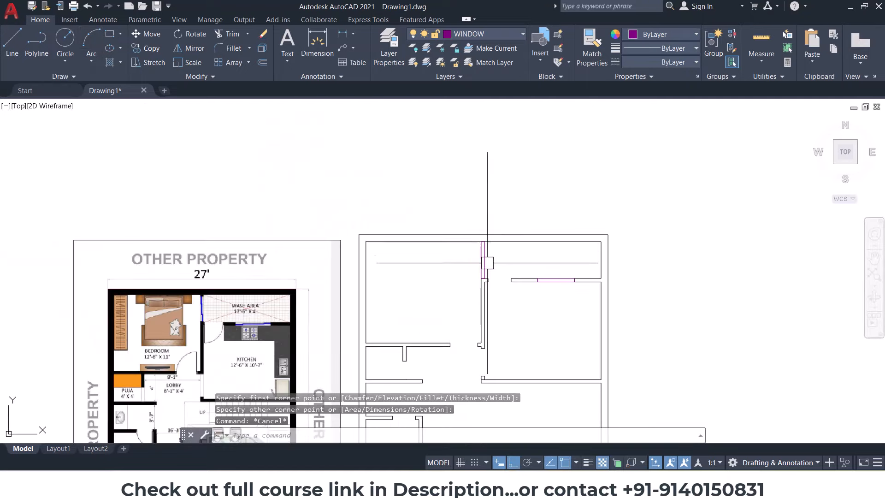
pyautogui.click(107, 34)
pyautogui.moveTo(566, 411); pyautogui.dragTo(570, 275, button='middle')
pyautogui.press('Escape')
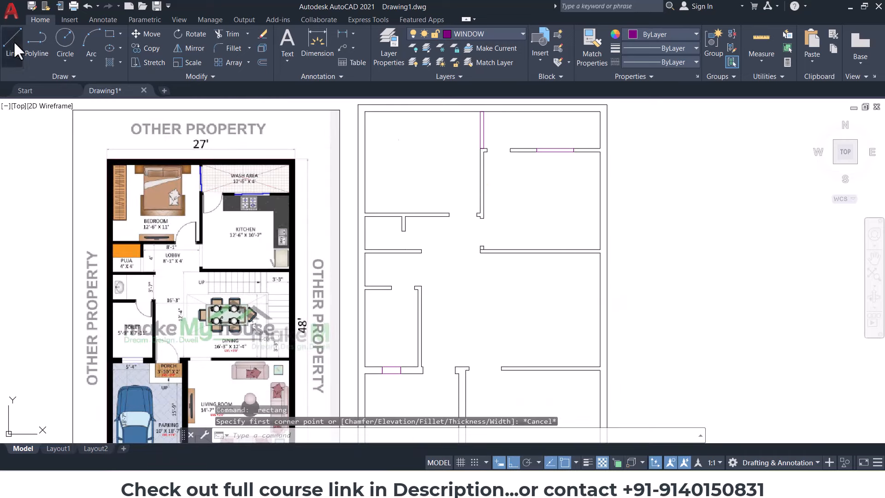
# Step: Draw a horizontal centre line between the side midpoints of the toilet window rectangle
pyautogui.scroll(4, 395, 394)
pyautogui.click(10, 40)
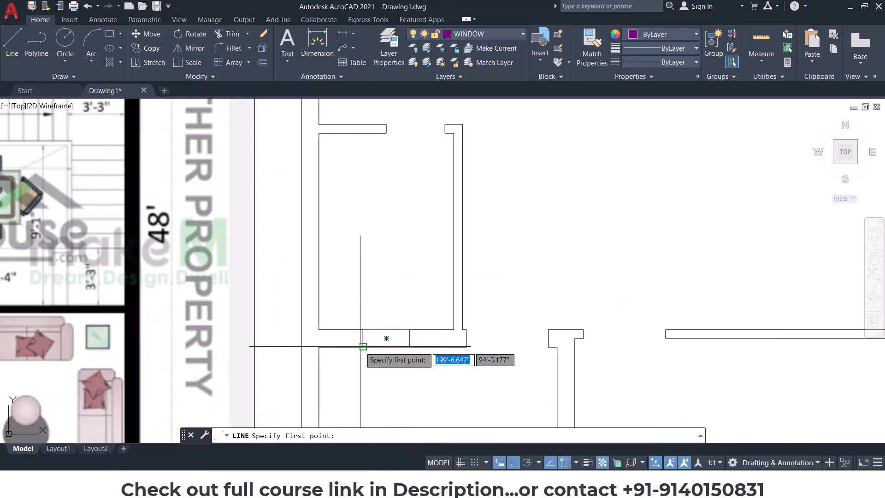
pyautogui.scroll(2, 360, 353)
pyautogui.click(363, 329)
pyautogui.click(438, 329)
pyautogui.press('Escape')
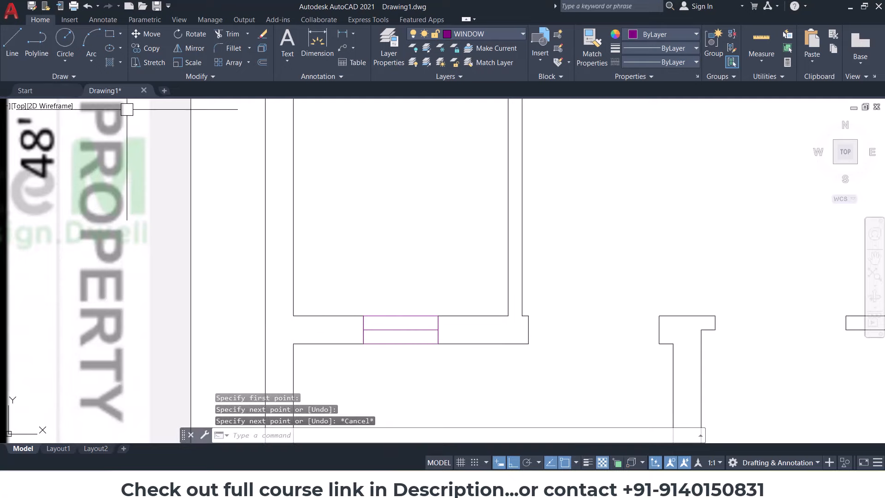
# Step: Draw a horizontal centre line through the living room's front window rectangle
pyautogui.click(17, 41)
pyautogui.scroll(-2, 475, 332)
pyautogui.scroll(6, 525, 301)
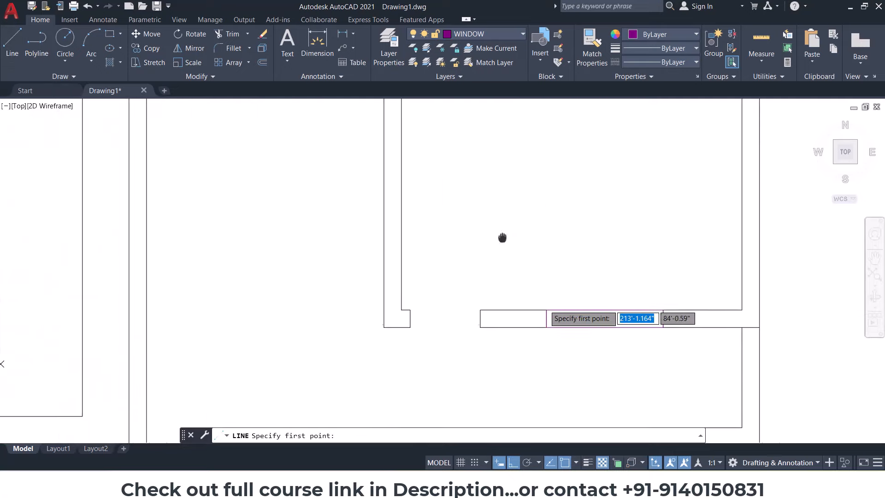
pyautogui.click(522, 308)
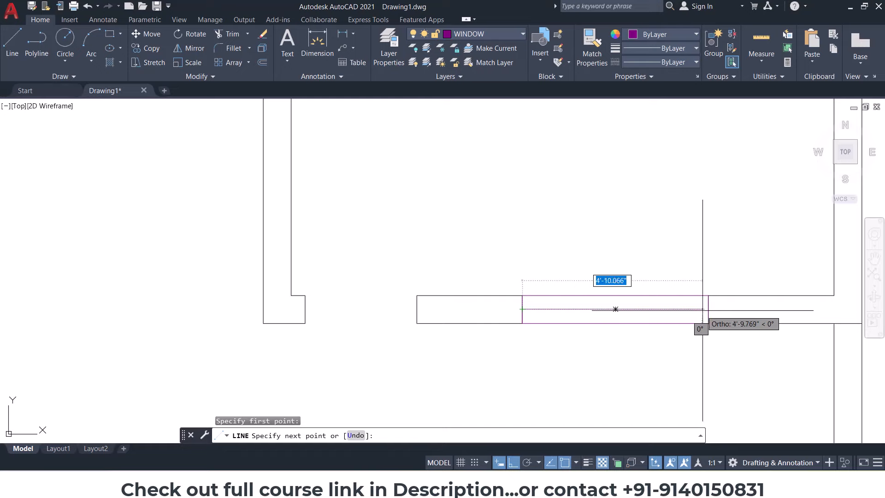
pyautogui.press('Escape')
pyautogui.press('Escape')
pyautogui.scroll(-4, 583, 318)
pyautogui.moveTo(578, 235); pyautogui.dragTo(575, 401, button='middle')
pyautogui.moveTo(559, 202); pyautogui.dragTo(550, 414, button='middle')
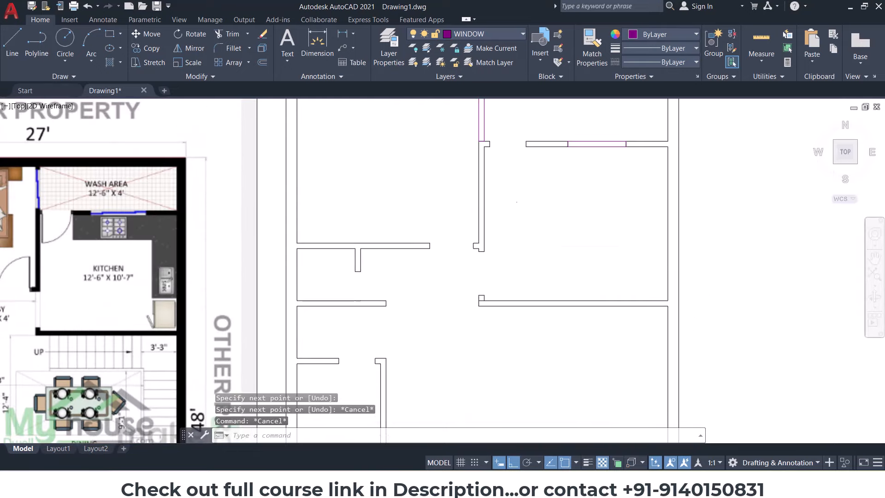
# Step: Draw a horizontal centre line through the kitchen window rectangle beside the wash area
pyautogui.click(9, 44)
pyautogui.scroll(5, 506, 136)
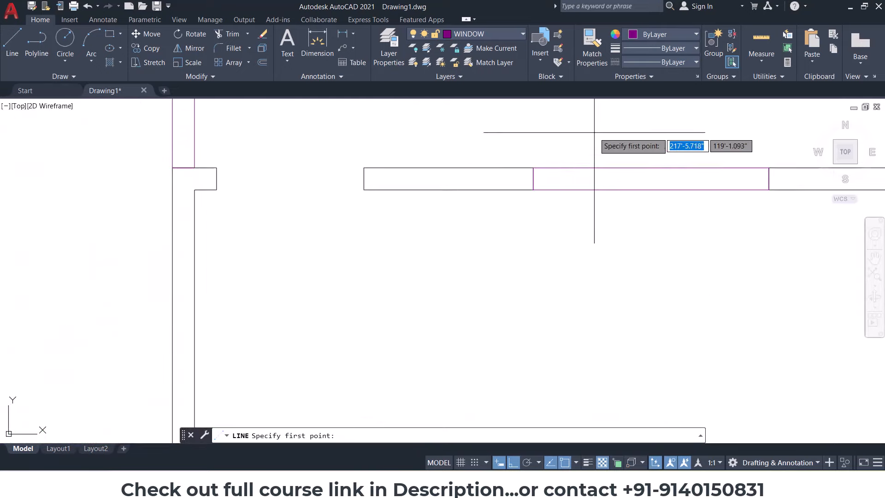
pyautogui.click(533, 178)
pyautogui.press('Escape')
pyautogui.scroll(-2, 506, 336)
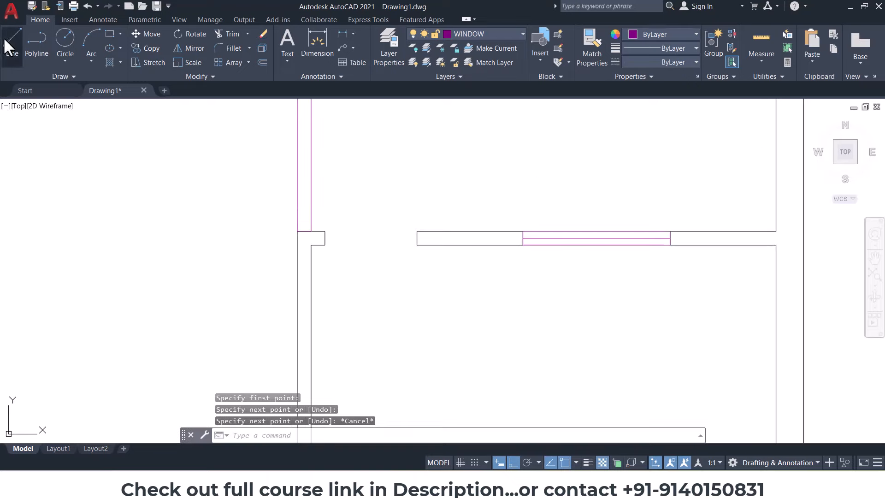
# Step: Draw a vertical centre line through the window rectangle between bedroom and wash area
pyautogui.click(9, 41)
pyautogui.moveTo(302, 158); pyautogui.dragTo(317, 200, button='middle')
pyautogui.click(318, 131)
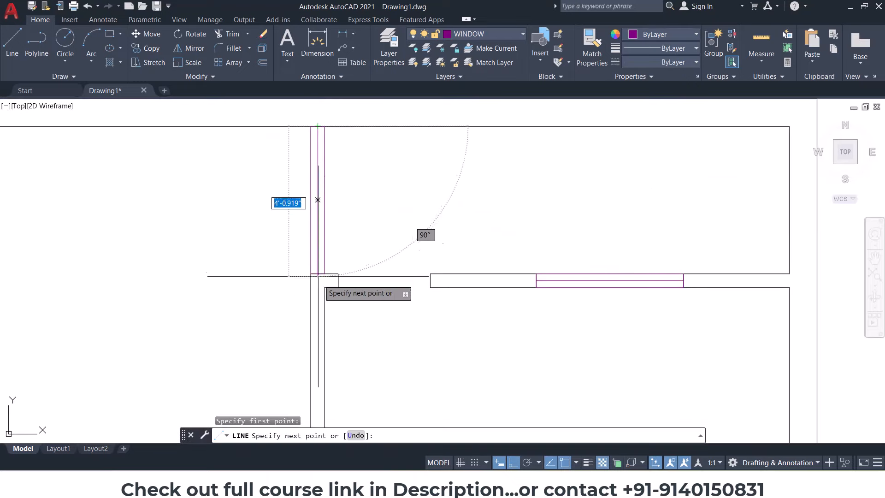
pyautogui.click(318, 275)
pyautogui.press('Escape')
pyautogui.scroll(-3, 341, 259)
pyautogui.moveTo(341, 259); pyautogui.dragTo(467, 176, button='middle')
pyautogui.moveTo(486, 267); pyautogui.dragTo(528, 202, button='middle')
pyautogui.scroll(-1, 533, 242)
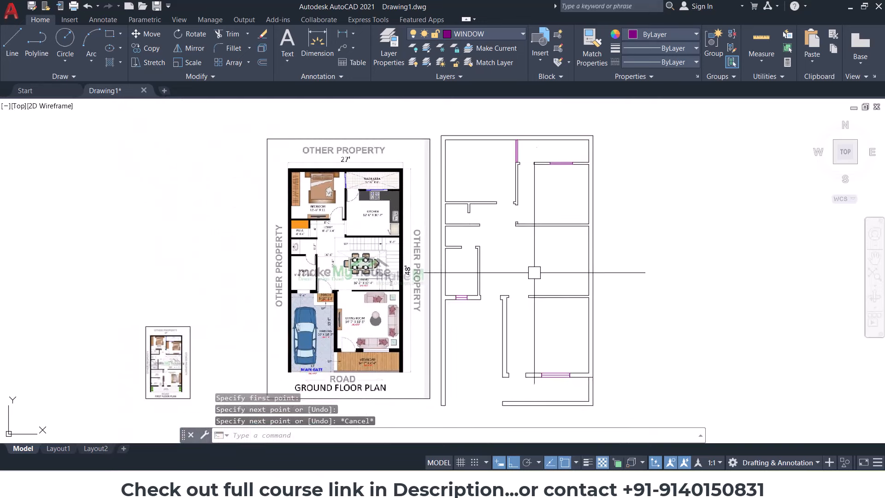
pyautogui.moveTo(531, 265); pyautogui.dragTo(539, 261, button='middle')
pyautogui.moveTo(627, 321); pyautogui.dragTo(612, 319, button='middle')
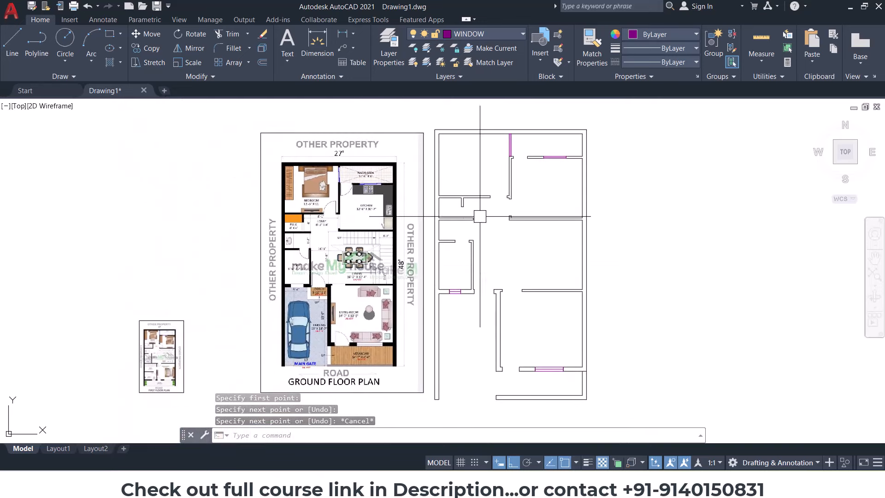
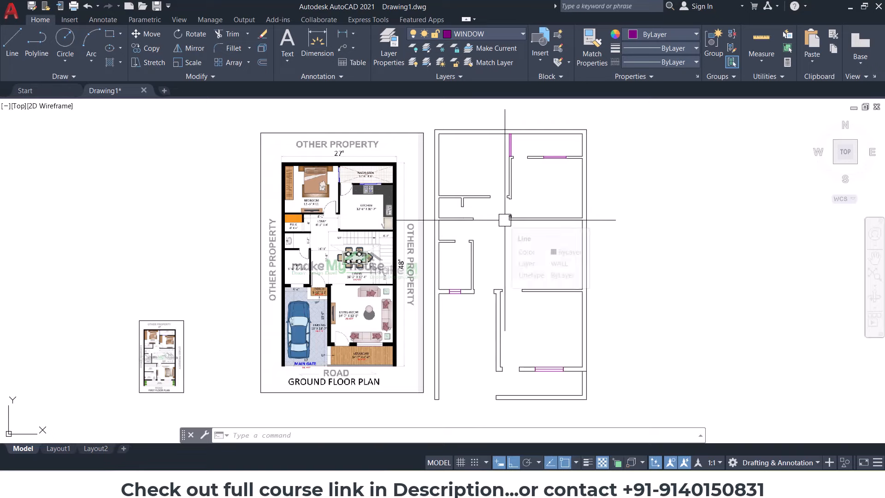
# Step: Scale up the first floor plan image from its lower-right corner to about the size of the ground floor plan image
pyautogui.write('sc')
pyautogui.press('Return')
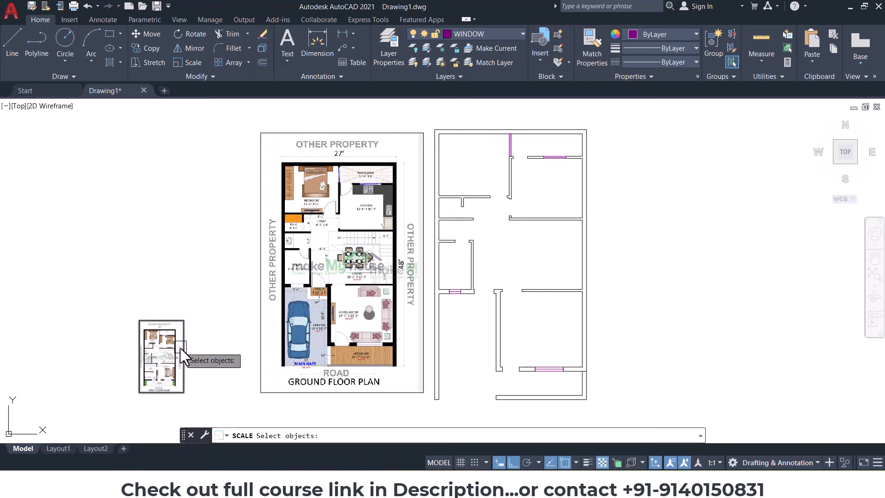
pyautogui.click(161, 355)
pyautogui.press('Return')
pyautogui.click(184, 393)
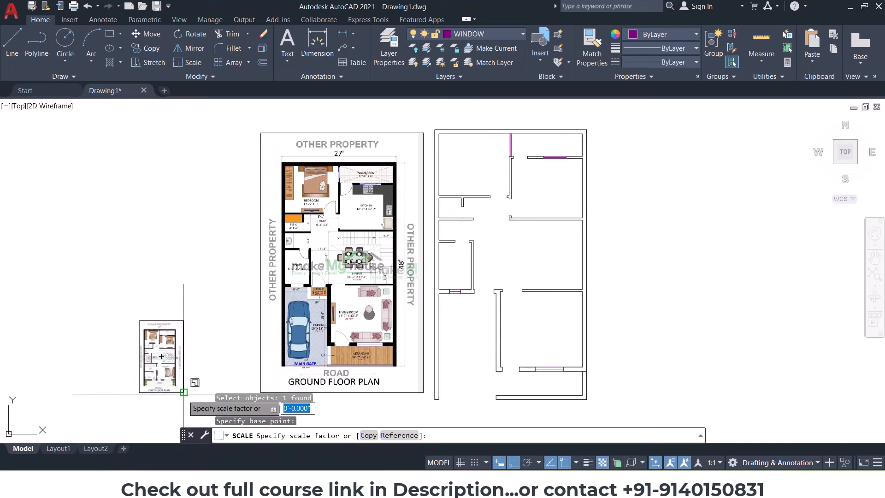
pyautogui.click(179, 259)
pyautogui.press('Escape')
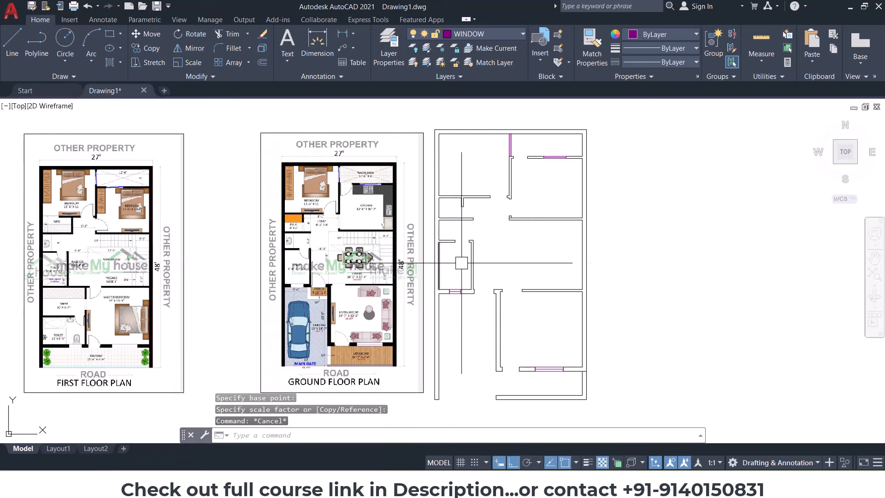
# Step: Copy the complete ground floor wall and window drawing horizontally to the free area beside the first floor plan image
pyautogui.click(429, 116)
pyautogui.click(612, 406)
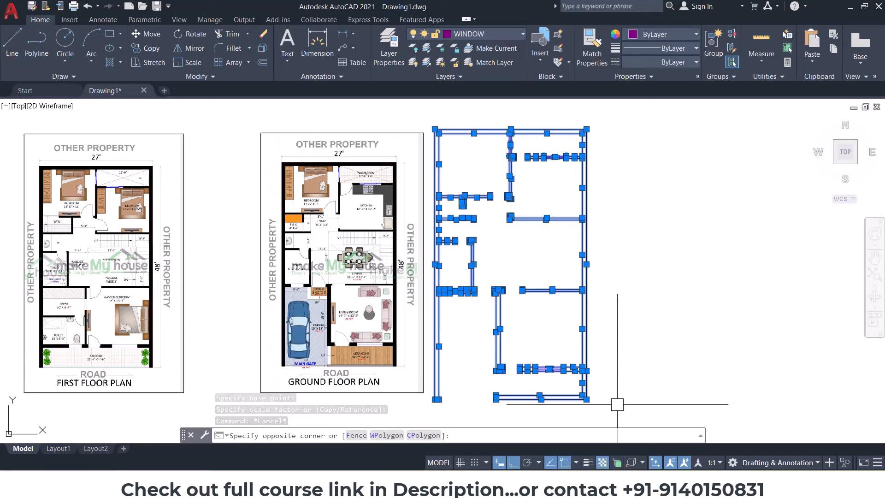
pyautogui.click(151, 49)
pyautogui.click(512, 108)
pyautogui.moveTo(391, 125); pyautogui.dragTo(674, 132, button='middle')
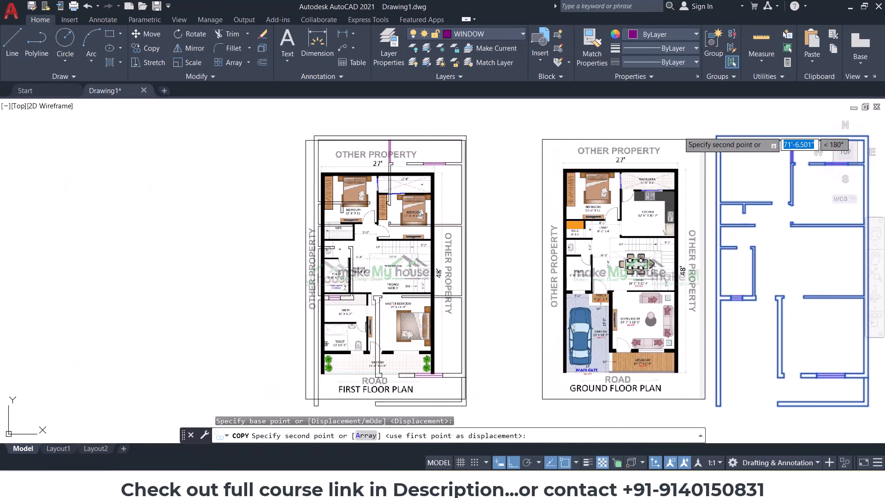
pyautogui.press('Escape')
pyautogui.moveTo(249, 232); pyautogui.dragTo(376, 230, button='middle')
pyautogui.scroll(2, 359, 221)
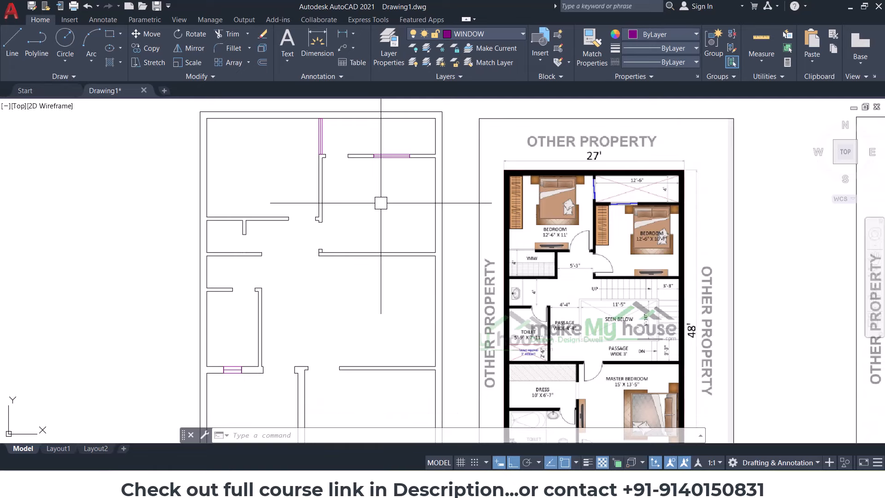
pyautogui.scroll(2, 251, 221)
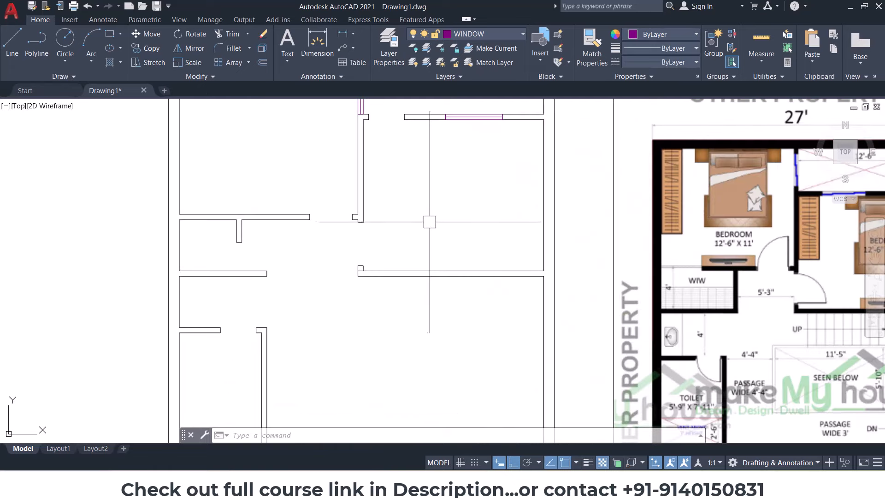
pyautogui.press('Escape')
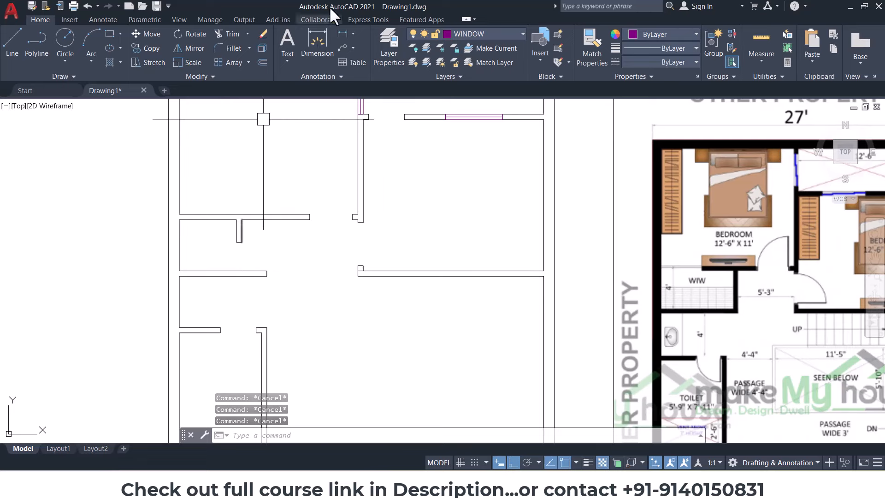
pyautogui.click(341, 35)
pyautogui.press('Escape')
pyautogui.click(486, 34)
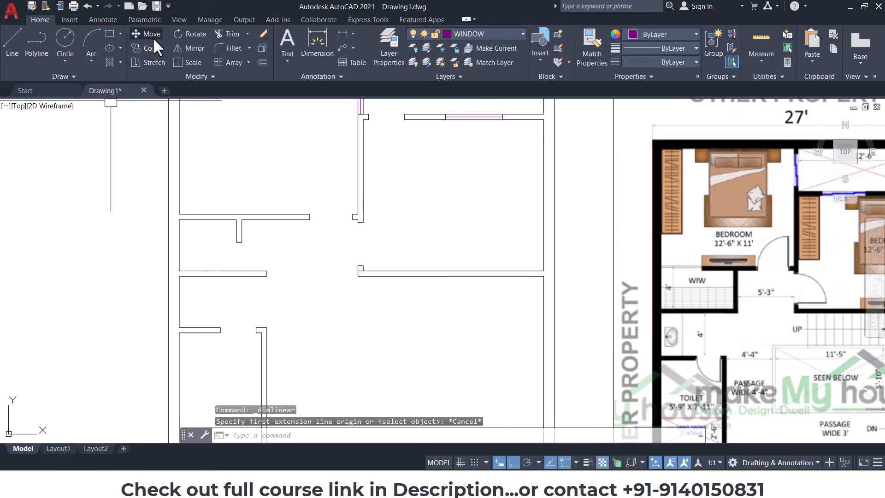
# Step: Draw a vertical reference line upward from the end of the wall below the short puja stub, past the bedroom wall
pyautogui.scroll(4, 255, 248)
pyautogui.click(12, 42)
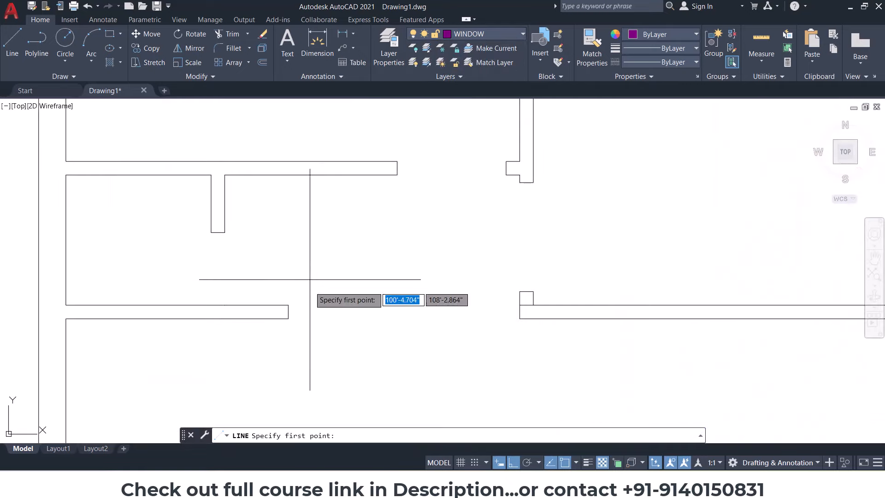
pyautogui.click(289, 305)
pyautogui.click(291, 113)
pyautogui.press('Escape')
pyautogui.press('Escape')
# Step: Stretch the short puja stub wall sideways until it meets the vertical reference line, and delete that reference line
pyautogui.write('s')
pyautogui.press('space')
pyautogui.click(262, 124)
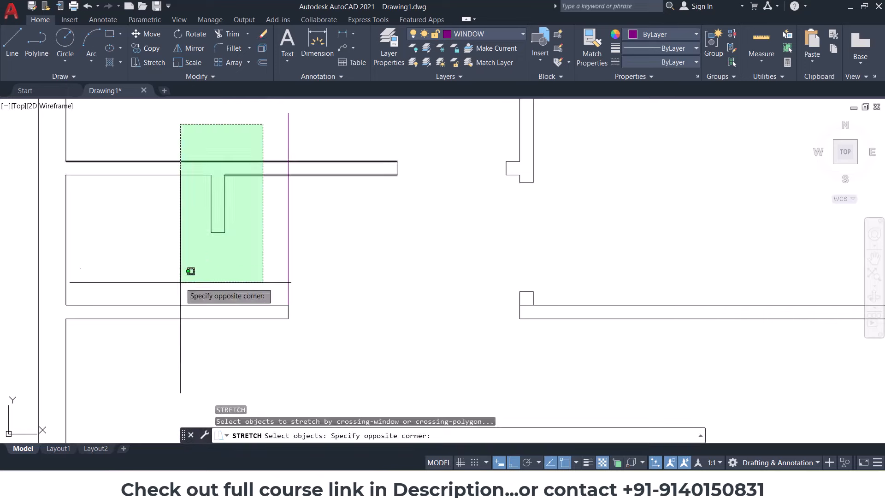
pyautogui.click(190, 271)
pyautogui.press('space')
pyautogui.click(225, 231)
pyautogui.click(289, 233)
pyautogui.press('Escape')
pyautogui.press('Escape')
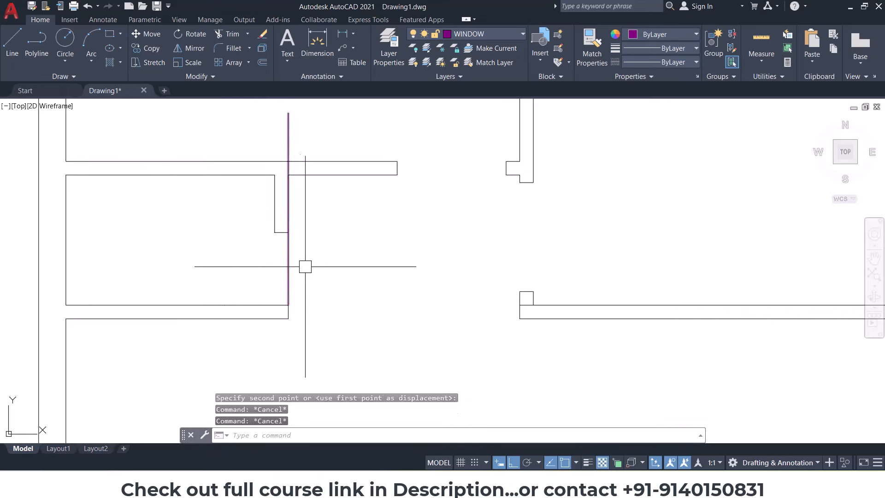
pyautogui.press('Escape')
pyautogui.press('Delete')
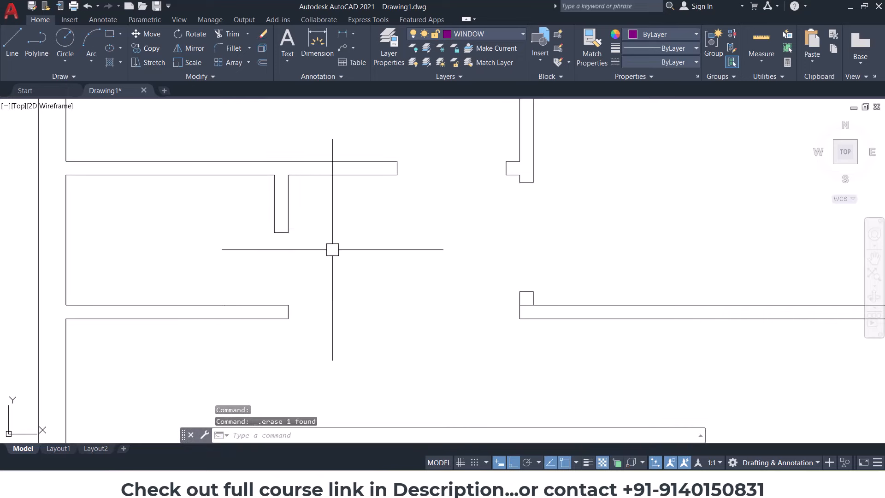
# Step: Extend both lines of the stub wall down to the wall below and erase the stub's short end line
pyautogui.write('ex')
pyautogui.press('space')
pyautogui.press('space')
pyautogui.click(288, 224)
pyautogui.click(332, 223)
pyautogui.click(266, 206)
pyautogui.press('Escape')
pyautogui.click(237, 217)
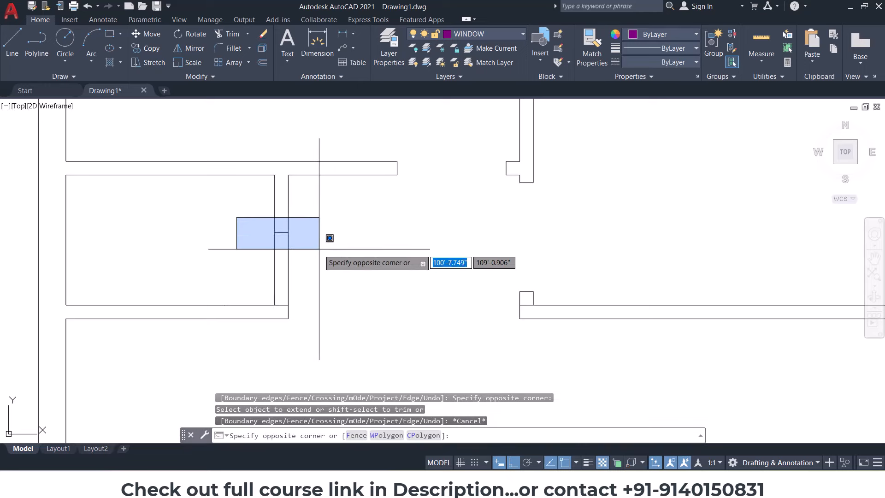
pyautogui.click(326, 249)
pyautogui.press('Delete')
# Step: Add a linear dimension across the inside width of the enclosed wardrobe space
pyautogui.click(343, 33)
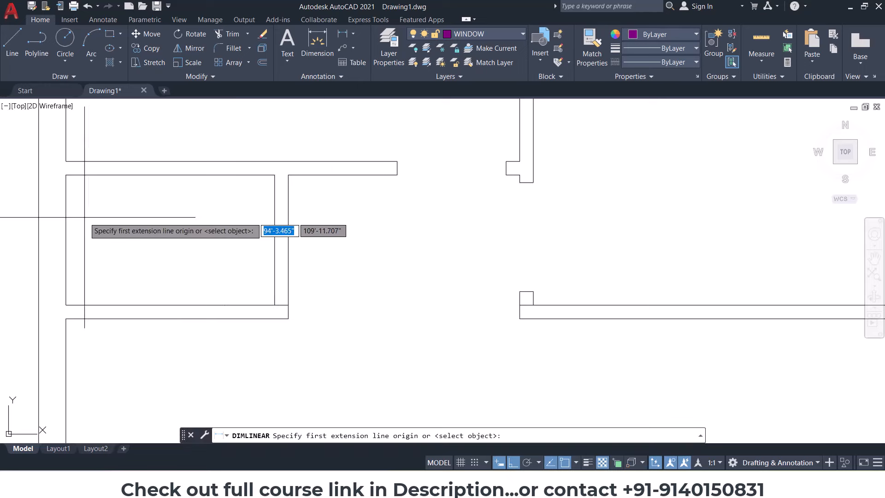
pyautogui.click(66, 217)
pyautogui.press('Escape')
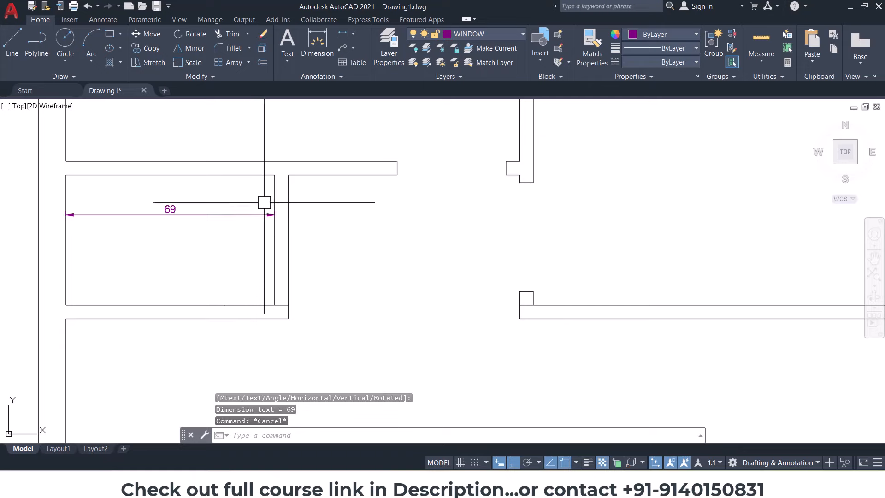
# Step: Set the primary unit format of the ISO-25 dimension style to Engineering
pyautogui.write('d')
pyautogui.press('Return')
pyautogui.click(561, 201)
pyautogui.press('Escape')
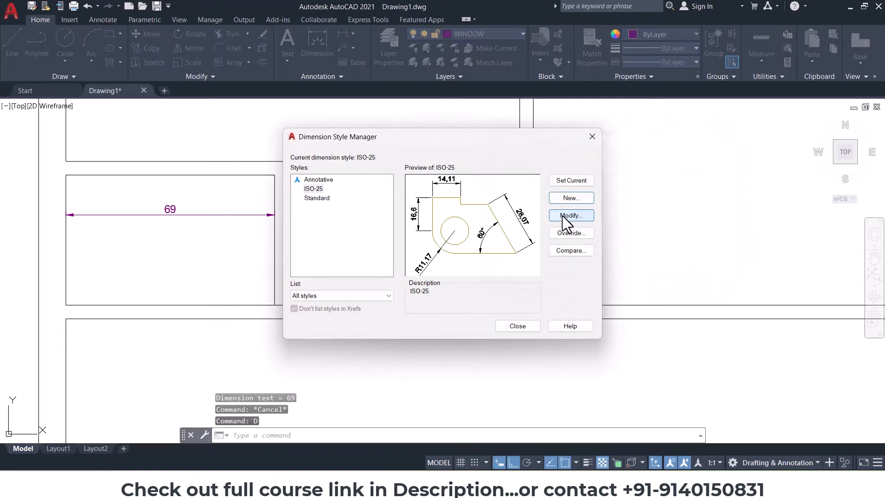
pyautogui.click(616, 105)
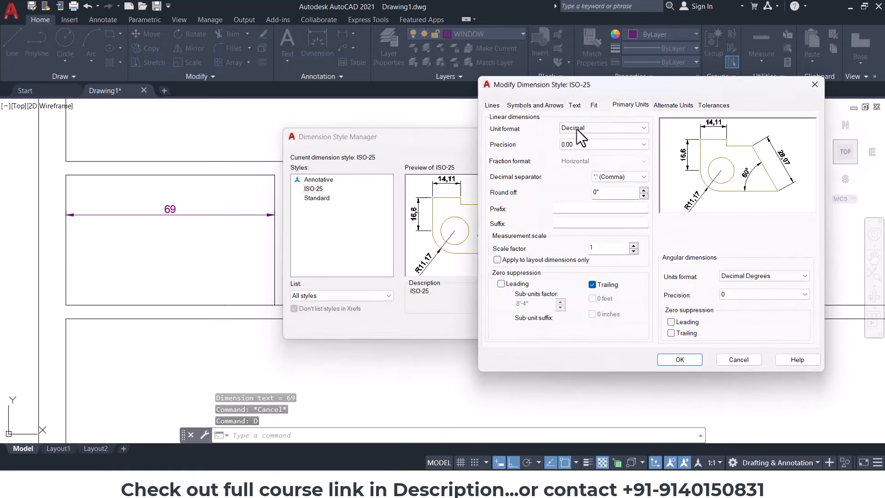
pyautogui.click(577, 128)
pyautogui.click(584, 152)
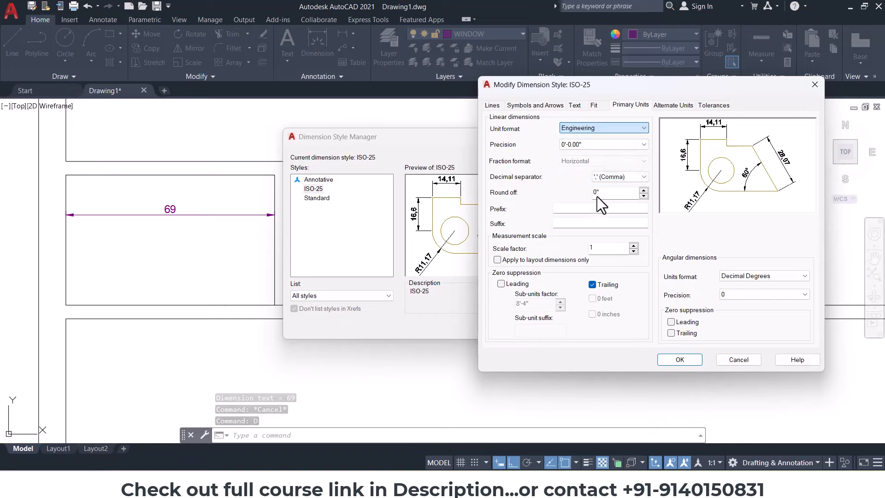
pyautogui.click(676, 360)
pyautogui.click(517, 326)
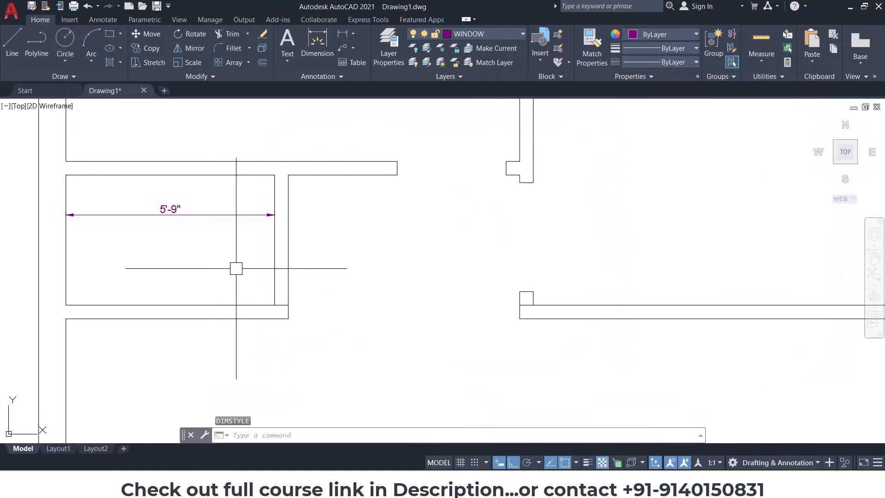
# Step: Measure the distance from the wardrobe's side wall to the free end of the bedroom wall
pyautogui.click(343, 31)
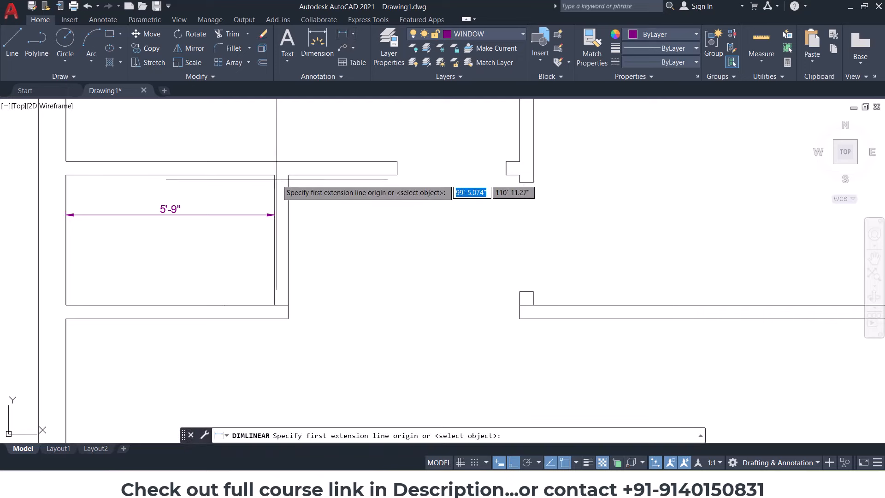
pyautogui.click(289, 176)
pyautogui.click(397, 175)
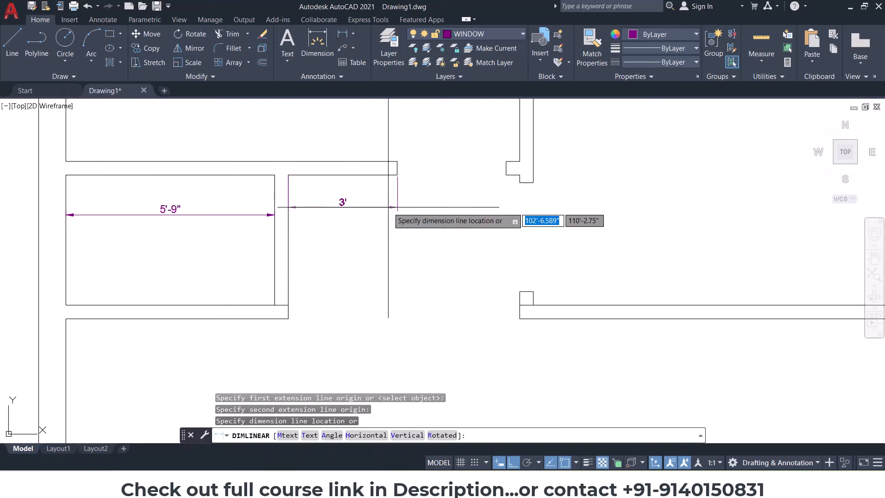
pyautogui.press('Escape')
pyautogui.press('Escape')
# Step: Stretch the wardrobe's side wall and the end of its lower wall outward by 2', widening the space
pyautogui.write('s')
pyautogui.press('Return')
pyautogui.click(321, 132)
pyautogui.click(259, 344)
pyautogui.press('Return')
pyautogui.click(275, 336)
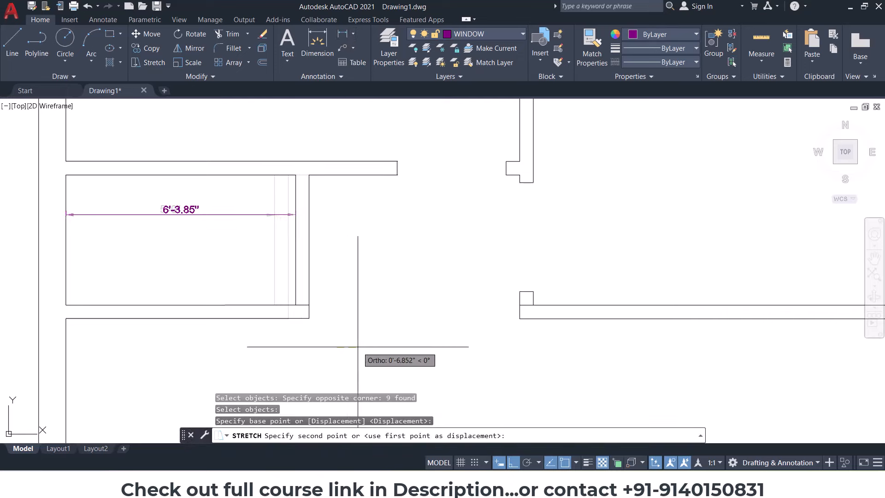
pyautogui.write("2'")
pyautogui.press('Return')
pyautogui.scroll(-6, 396, 267)
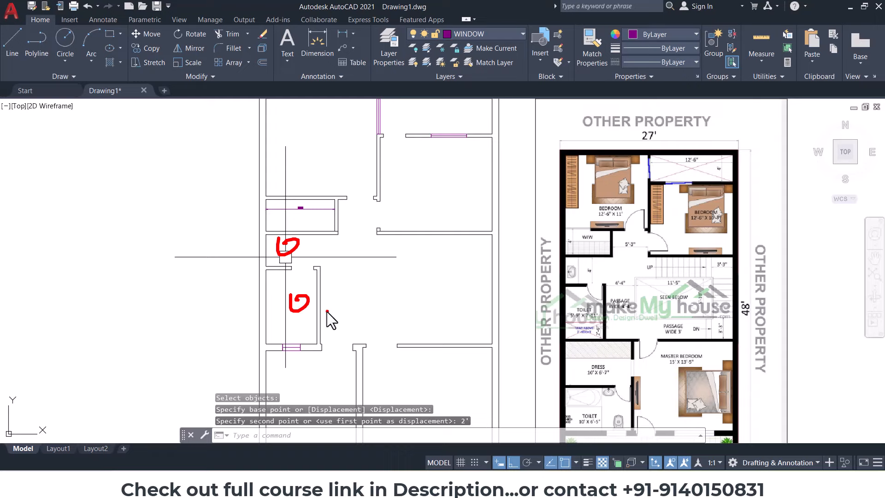
# Step: Compare the toilet and wash basin areas on the first floor plan image with those on the ground floor plan image
pyautogui.press('Escape')
pyautogui.moveTo(587, 311); pyautogui.dragTo(533, 290, button='middle')
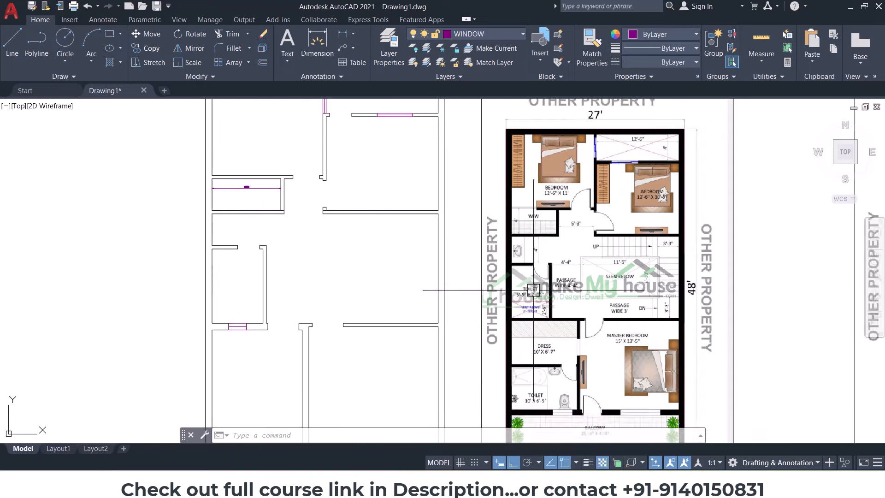
pyautogui.scroll(4, 533, 290)
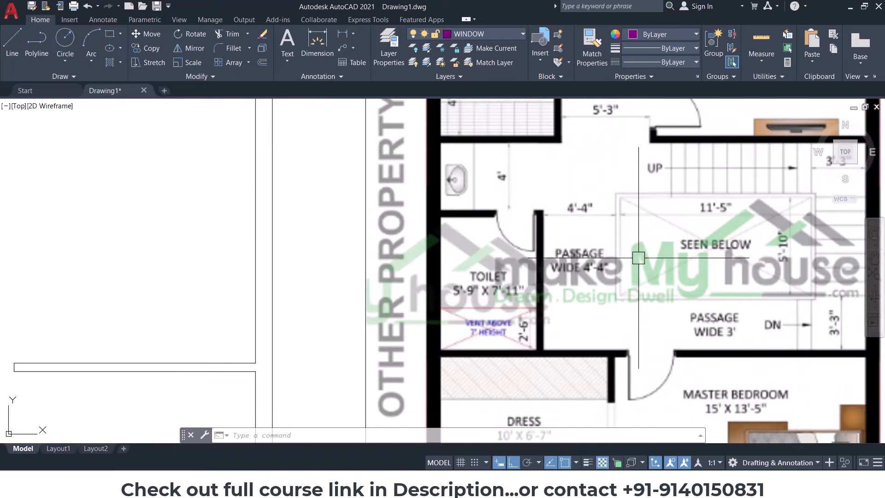
pyautogui.moveTo(424, 208); pyautogui.dragTo(538, 354)
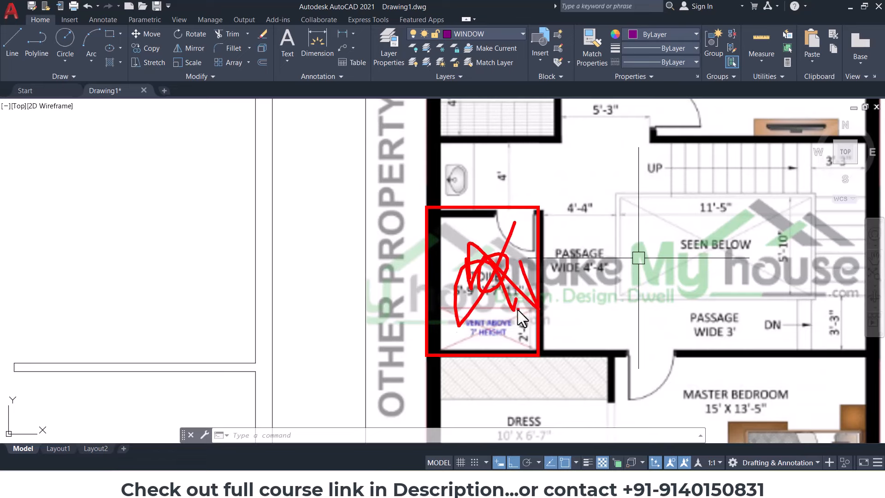
pyautogui.press('Escape')
pyautogui.scroll(-6, 507, 295)
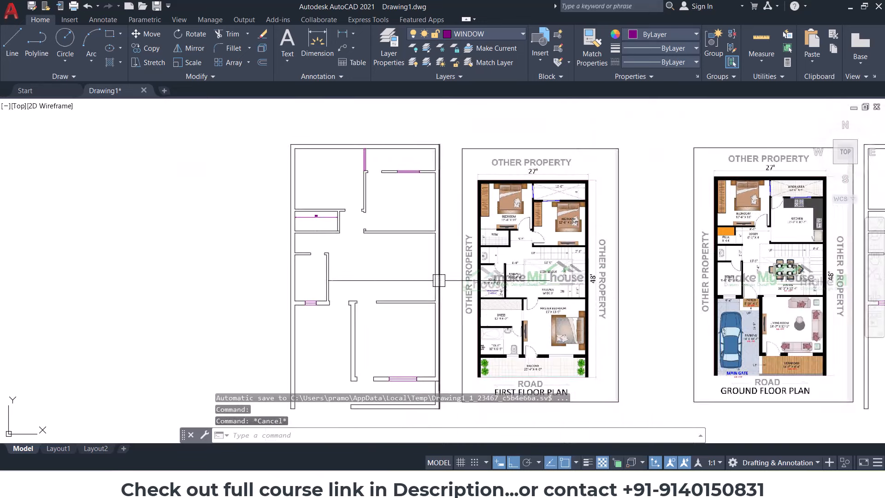
pyautogui.moveTo(618, 288); pyautogui.dragTo(176, 320, button='middle')
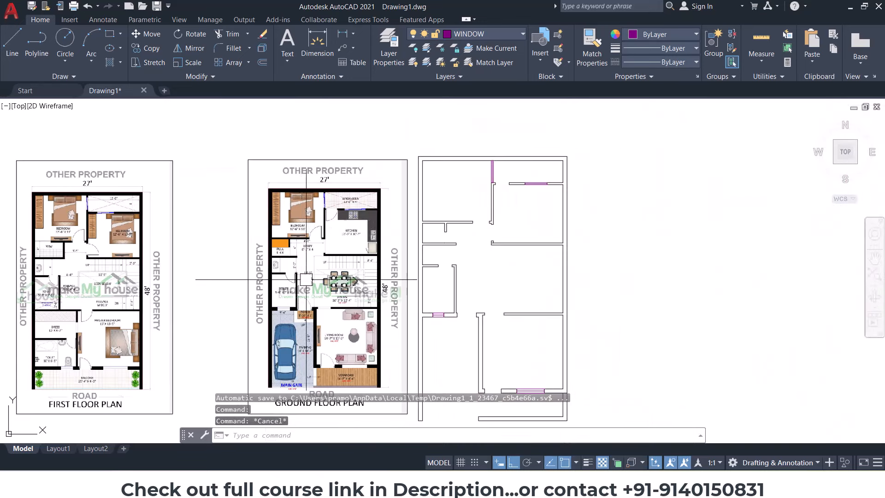
pyautogui.scroll(4, 280, 262)
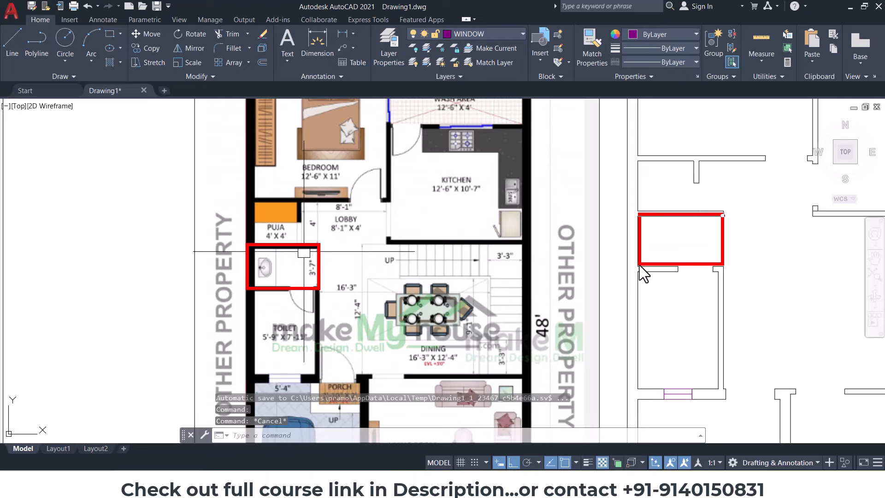
pyautogui.press('Escape')
pyautogui.scroll(-3, 671, 244)
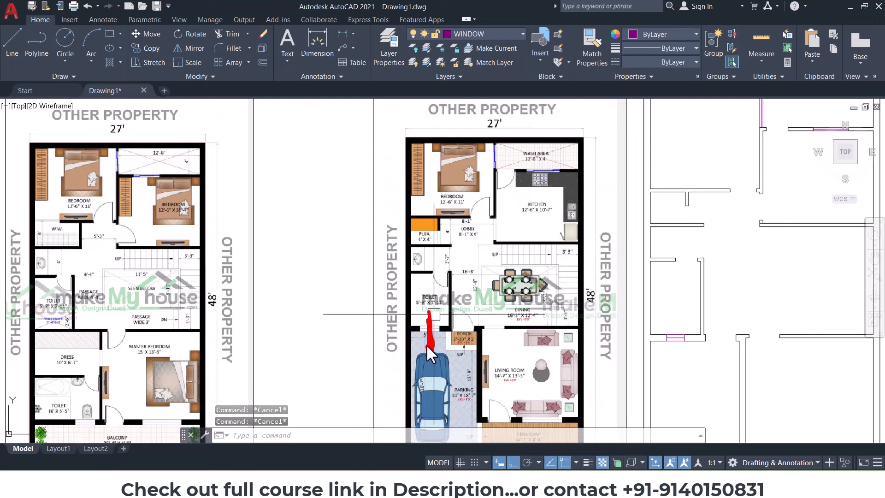
pyautogui.press('Escape')
pyautogui.press('Escape')
pyautogui.moveTo(62, 256); pyautogui.dragTo(437, 268, button='middle')
pyautogui.scroll(2, 437, 268)
pyautogui.hotkey('ctrl', '2')
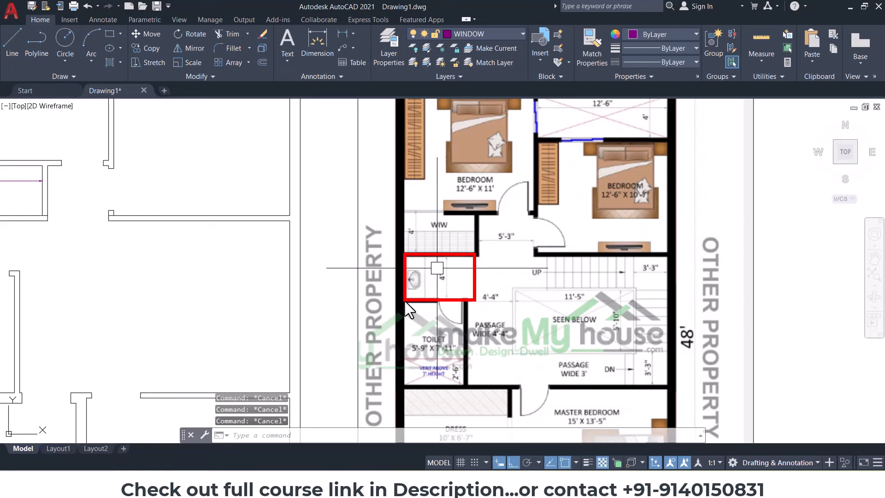
pyautogui.press('Escape')
pyautogui.moveTo(437, 349); pyautogui.dragTo(436, 282, button='middle')
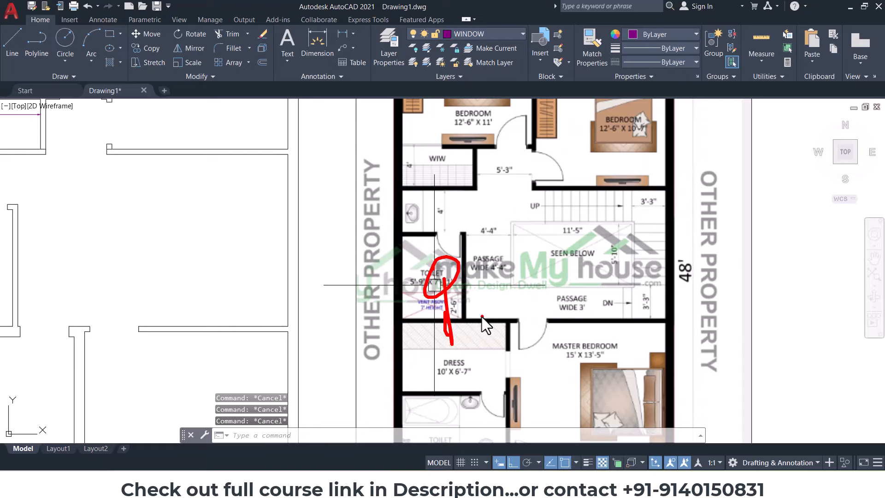
pyautogui.press('Escape')
# Step: Delete the window from the toilet's lower wall in the copied floor plan
pyautogui.scroll(-2, 482, 317)
pyautogui.moveTo(229, 295); pyautogui.dragTo(348, 288, button='middle')
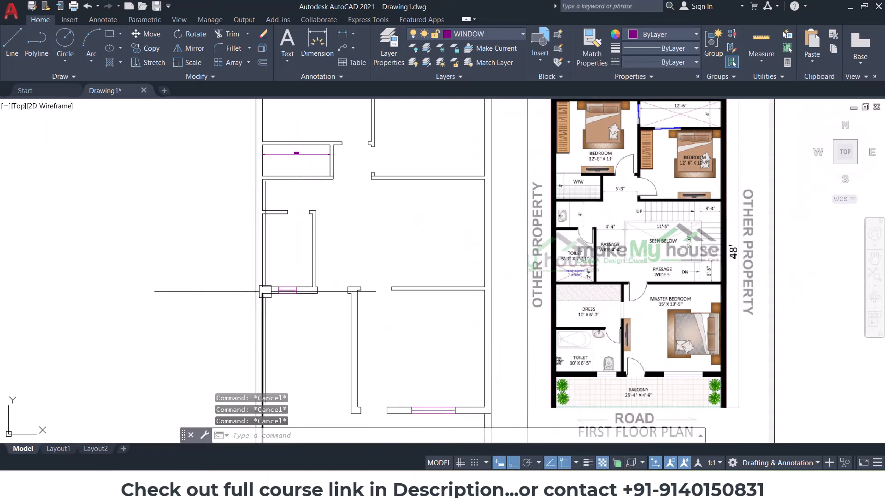
pyautogui.scroll(4, 272, 286)
pyautogui.click(286, 271)
pyautogui.click(335, 316)
pyautogui.press('Delete')
# Step: Join the broken lines of the toilet's lower wall to close the gap at the removed window
pyautogui.write('j')
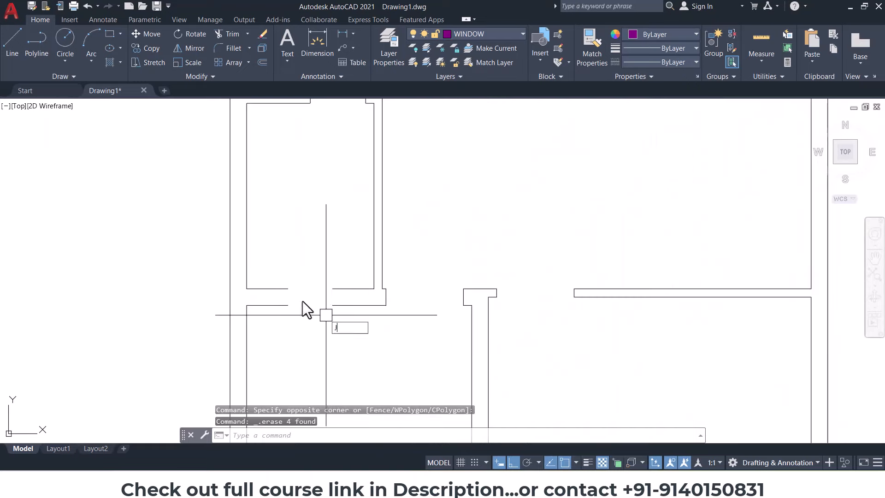
pyautogui.press('Return')
pyautogui.click(284, 305)
pyautogui.click(328, 303)
pyautogui.press('Return')
pyautogui.scroll(-4, 316, 296)
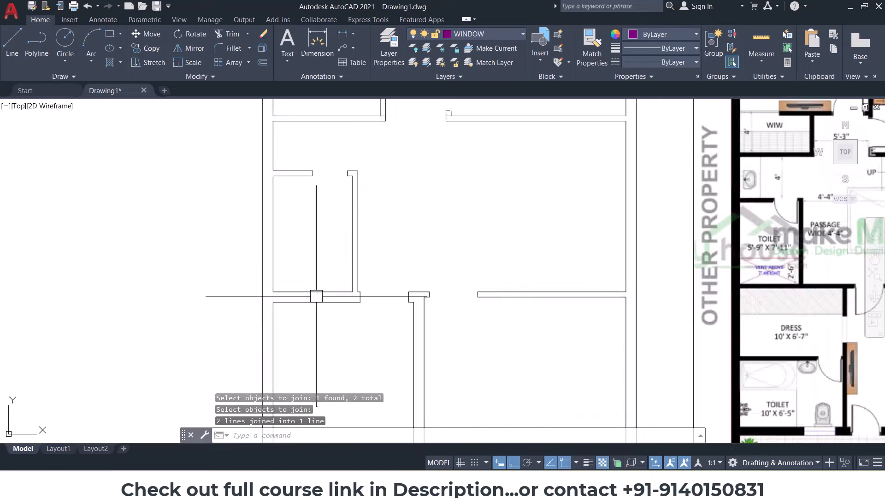
# Step: On the WALL layer, draw a line from the end of the master bedroom's lower wall across the open bay to the outer wall
pyautogui.moveTo(386, 372); pyautogui.dragTo(398, 356, button='middle')
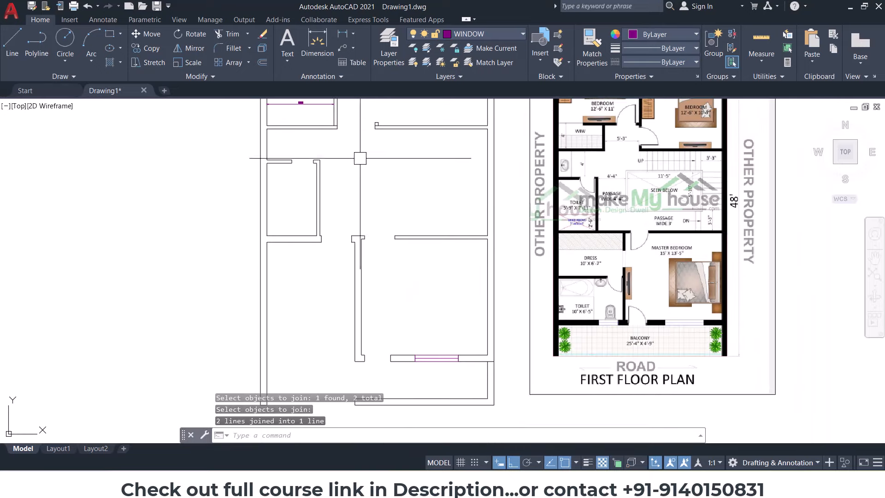
pyautogui.click(485, 34)
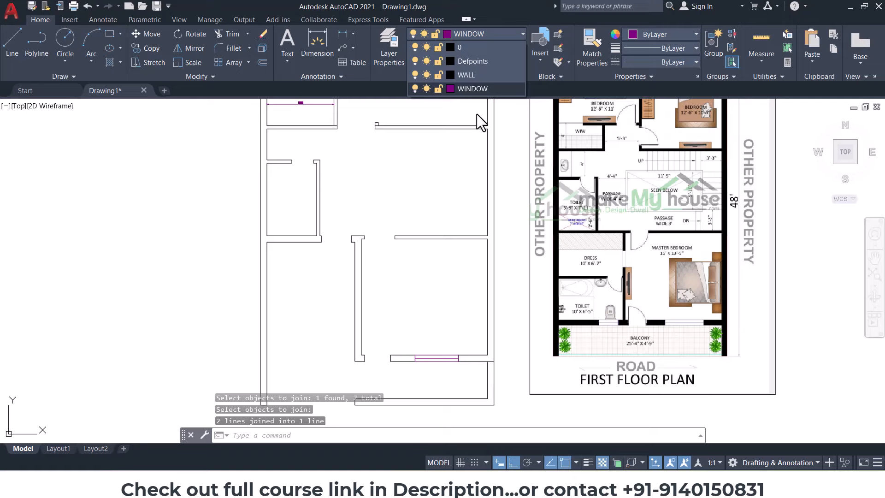
pyautogui.click(476, 76)
pyautogui.click(12, 43)
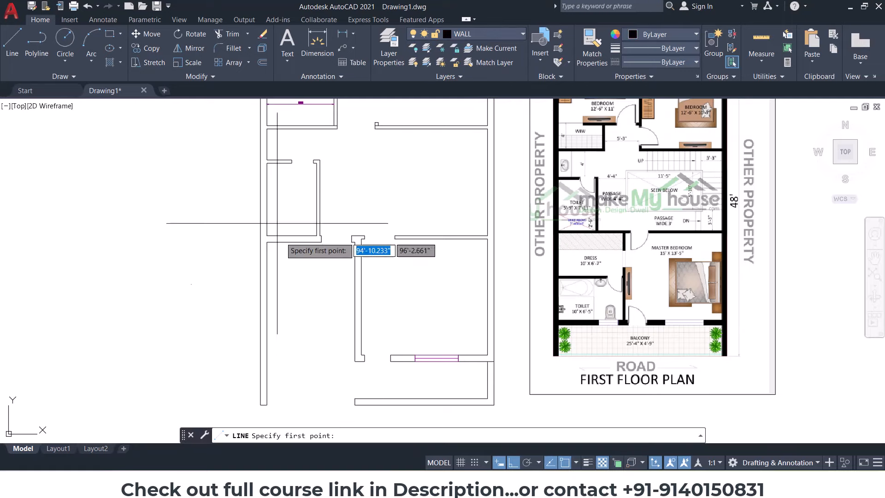
pyautogui.click(355, 361)
pyautogui.click(265, 361)
pyautogui.press('Return')
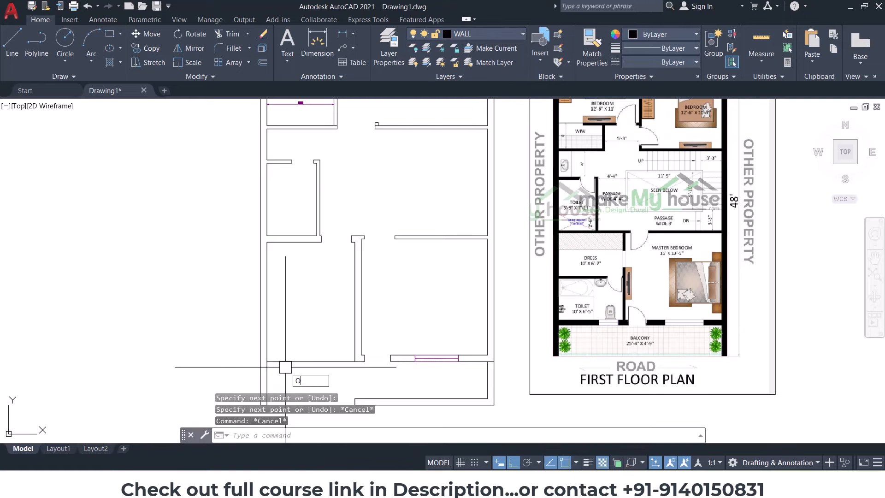
# Step: Offset the new line 9" inward to form the lower wall of the attached toilet
pyautogui.write('o')
pyautogui.press('Return')
pyautogui.write('9')
pyautogui.press('Return')
pyautogui.click(303, 362)
pyautogui.click(311, 329)
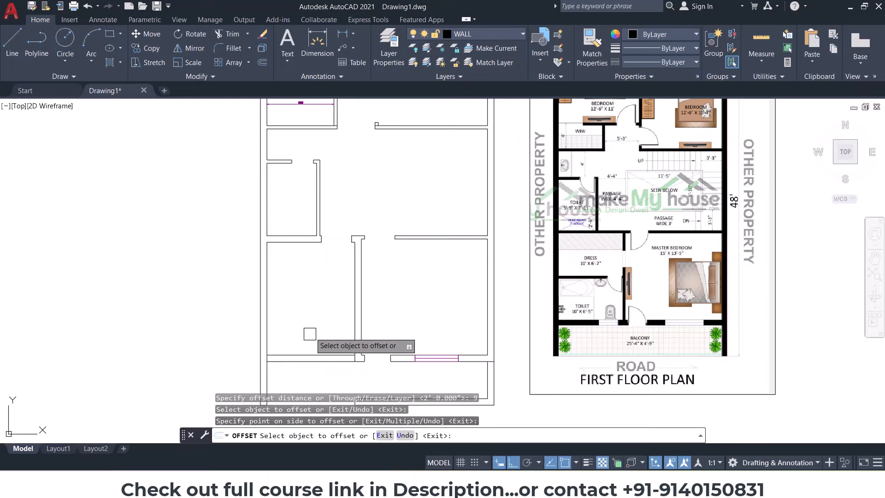
pyautogui.press('Escape')
pyautogui.press('Escape')
pyautogui.scroll(2, 586, 305)
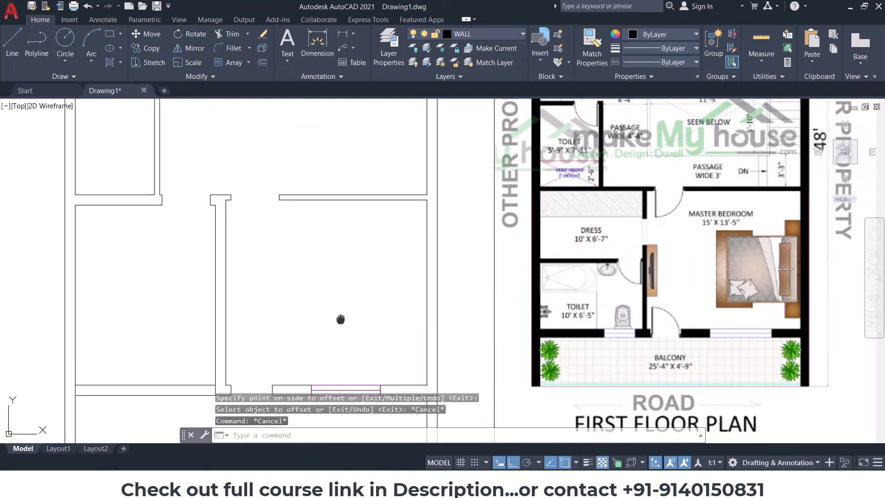
# Step: Offset the attached toilet's lower wall line inward by 6'5" and then 4.5" to form the partition with the dress area
pyautogui.press('Escape')
pyautogui.press('Escape')
pyautogui.scroll(2, 323, 334)
pyautogui.write('o')
pyautogui.press('Return')
pyautogui.write('6')
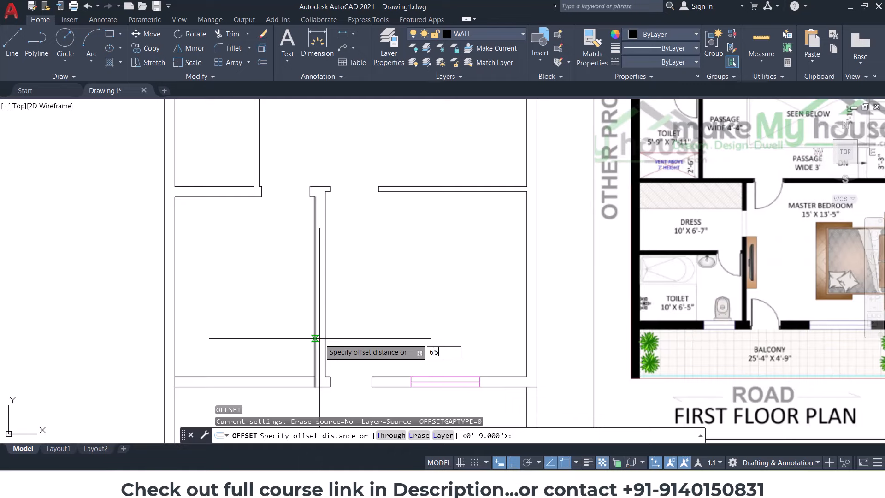
pyautogui.write("'5")
pyautogui.press('Return')
pyautogui.click(276, 377)
pyautogui.click(289, 313)
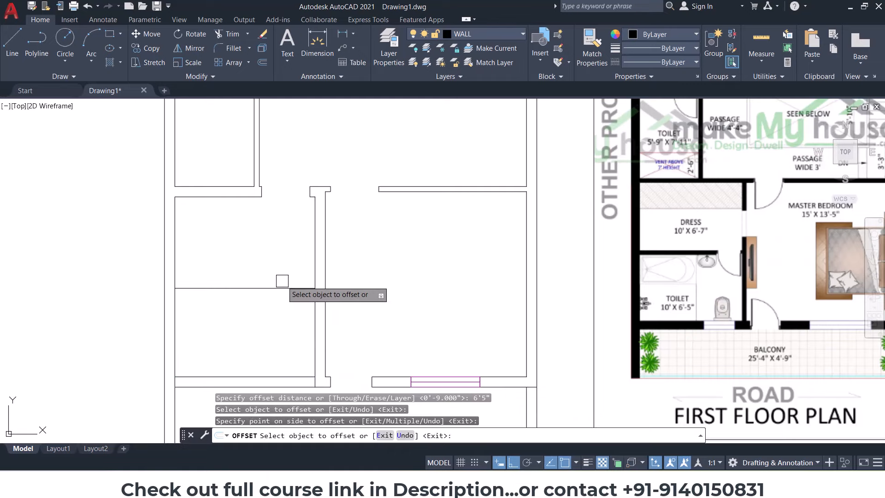
pyautogui.click(282, 288)
pyautogui.press('Return')
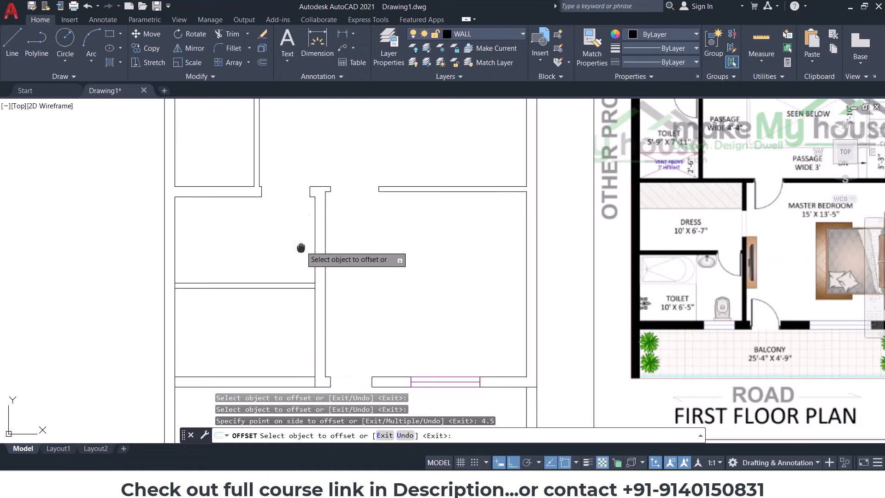
pyautogui.moveTo(300, 247); pyautogui.dragTo(301, 286, button='middle')
pyautogui.press('Escape')
pyautogui.press('Escape')
pyautogui.press('Escape')
# Step: Delete the two lower face lines of the 9" wall between the small toilet and the dress area
pyautogui.scroll(4, 217, 217)
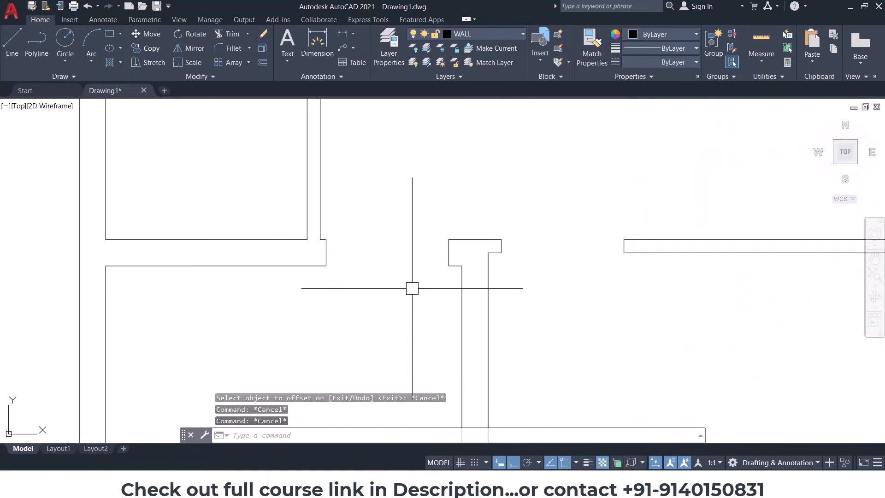
pyautogui.scroll(2, 450, 268)
pyautogui.click(456, 266)
pyautogui.click(108, 265)
pyautogui.scroll(-1, 143, 305)
pyautogui.press('Delete')
pyautogui.scroll(-2, 257, 292)
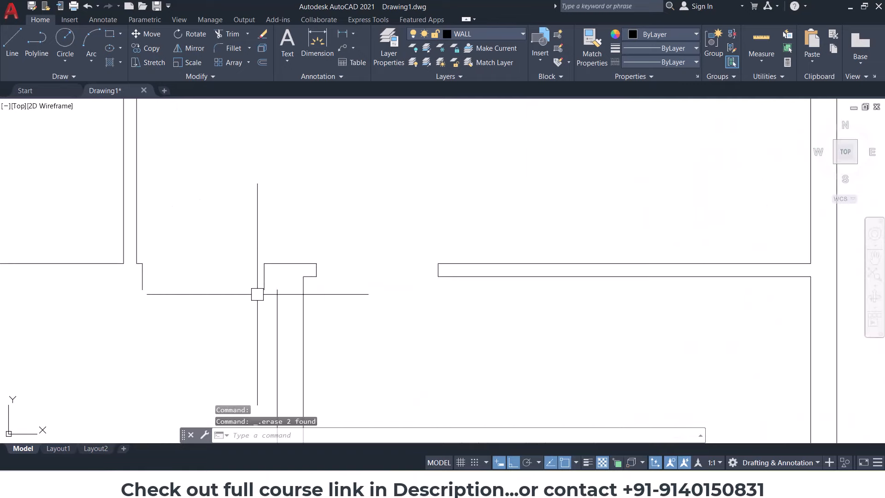
# Step: Offset the upper face line of the small toilet's lower wall 4.5" toward the dress area
pyautogui.write('o')
pyautogui.press('Return')
pyautogui.write('4.5')
pyautogui.press('Return')
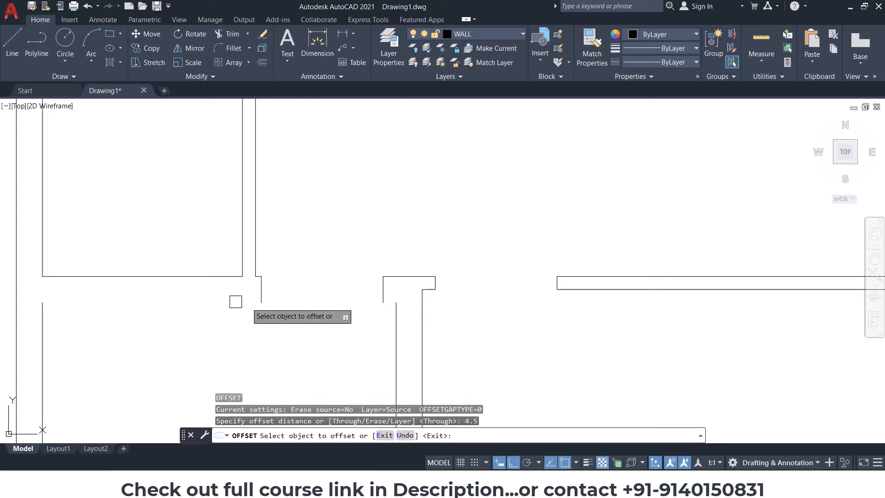
pyautogui.click(181, 276)
pyautogui.click(185, 322)
pyautogui.press('Escape')
pyautogui.press('Escape')
pyautogui.press('Escape')
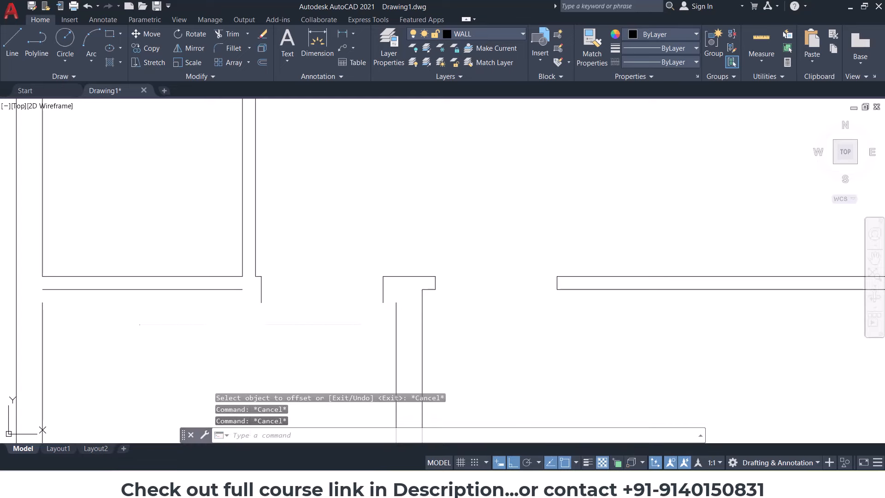
# Step: Extend the new 4.5" wall line across the door opening and the outer wall's inner line up to meet it
pyautogui.write('ex')
pyautogui.press('Return')
pyautogui.press('Return')
pyautogui.click(217, 290)
pyautogui.click(241, 291)
pyautogui.click(44, 315)
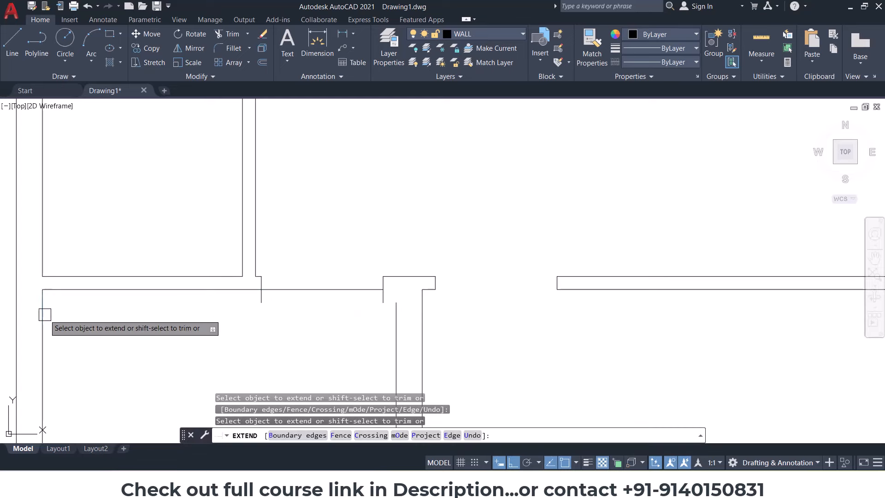
# Step: Extend the wall's upper face line across the old door opening to the small toilet's side wall
pyautogui.press('Return')
pyautogui.press('Return')
pyautogui.press('Return')
pyautogui.scroll(4, 261, 297)
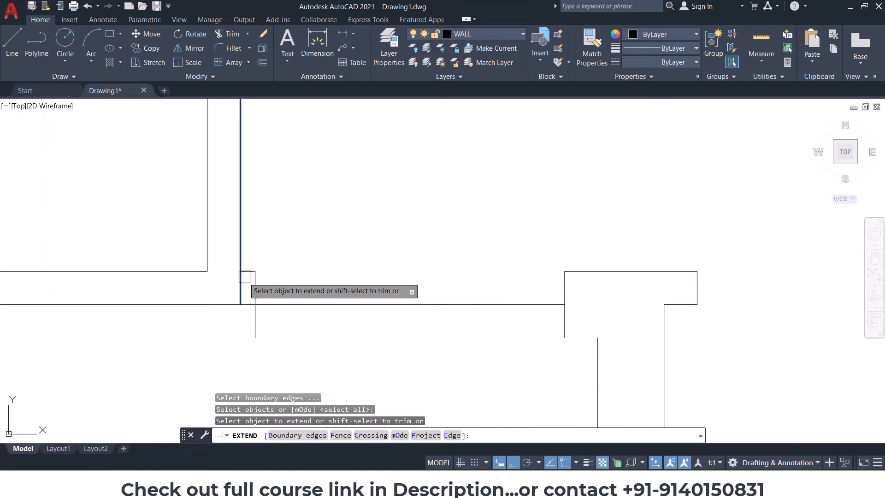
pyautogui.scroll(-2, 245, 276)
pyautogui.press('Escape')
pyautogui.press('Escape')
# Step: Delete the leftover jamb lines of the closed door opening above the dress area
pyautogui.click(257, 258)
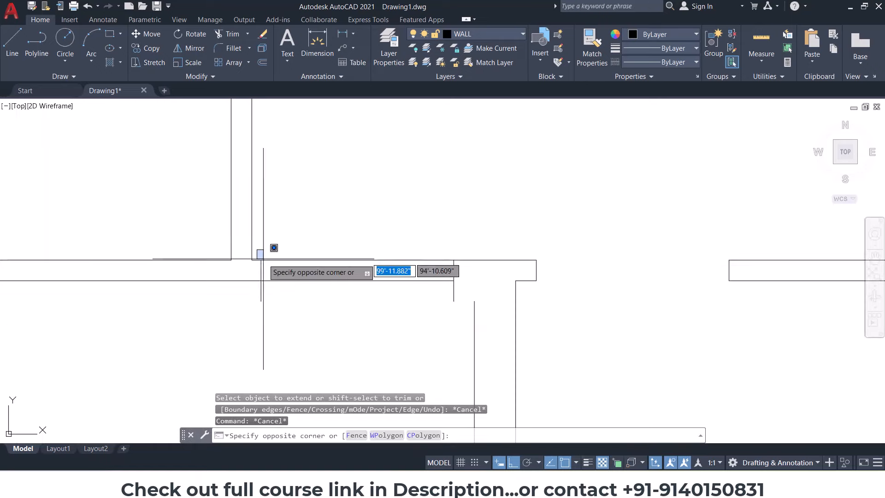
pyautogui.click(406, 311)
pyautogui.press('Delete')
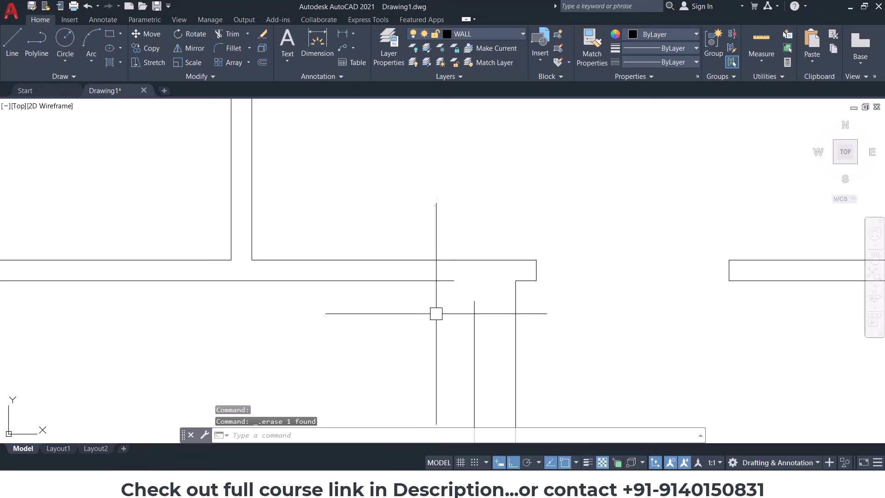
pyautogui.rightClick(433, 362)
pyautogui.press('Escape')
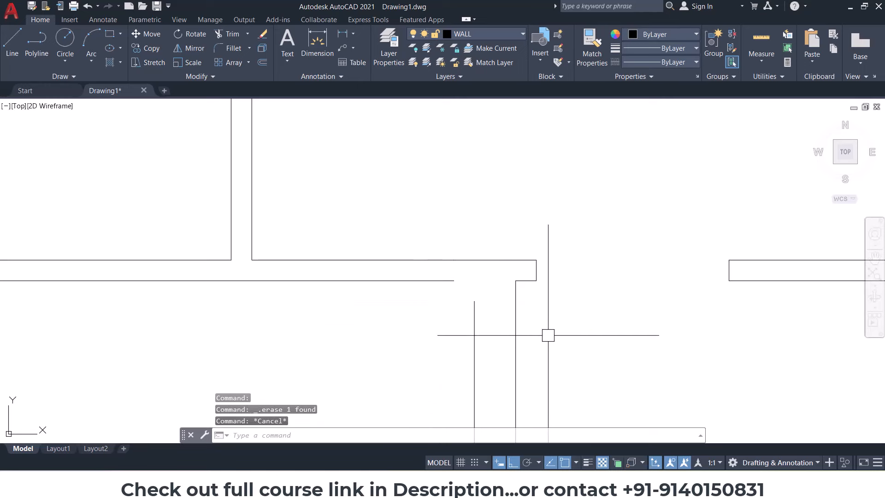
# Step: Fillet the dress area's upper wall line with its side wall line to close the corner
pyautogui.write('f')
pyautogui.press('Return')
pyautogui.click(444, 280)
pyautogui.press('Escape')
pyautogui.press('Escape')
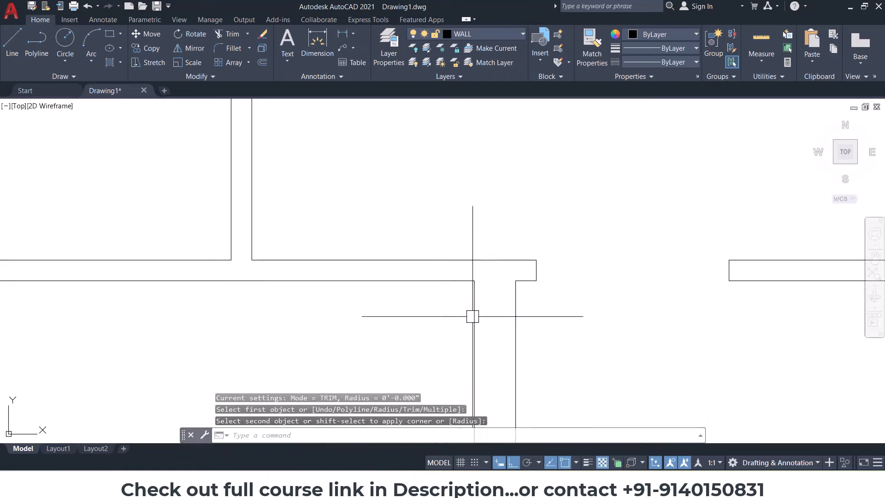
pyautogui.scroll(-5, 423, 308)
pyautogui.scroll(-3, 507, 292)
pyautogui.scroll(3, 450, 268)
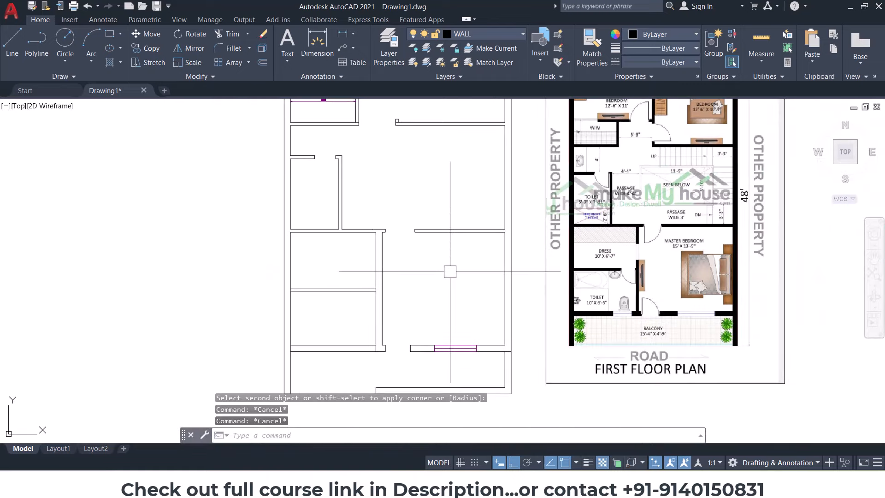
pyautogui.moveTo(388, 311)
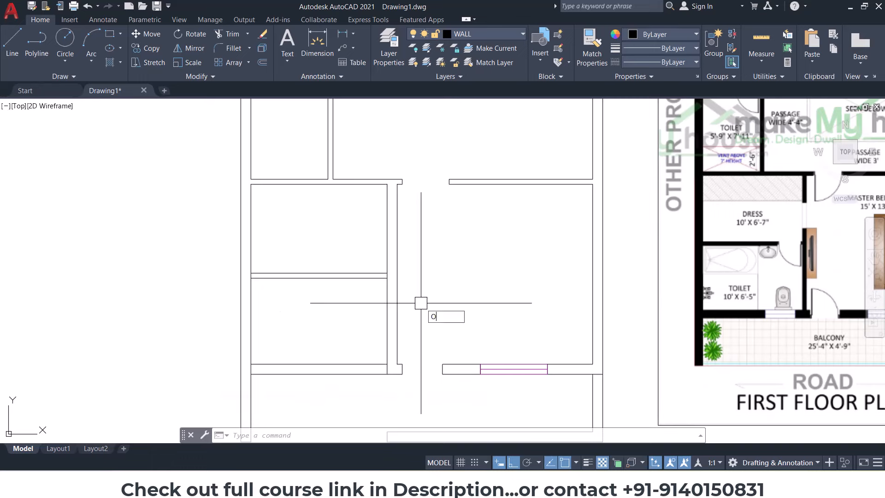
pyautogui.press('Return')
pyautogui.write('4.5')
pyautogui.press('Return')
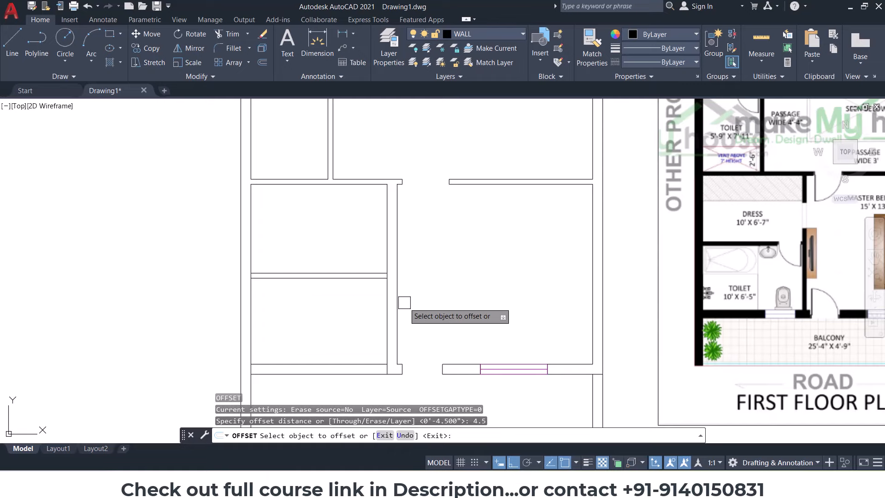
pyautogui.press('Escape')
pyautogui.press('Escape')
pyautogui.press('Escape')
pyautogui.scroll(-2, 374, 304)
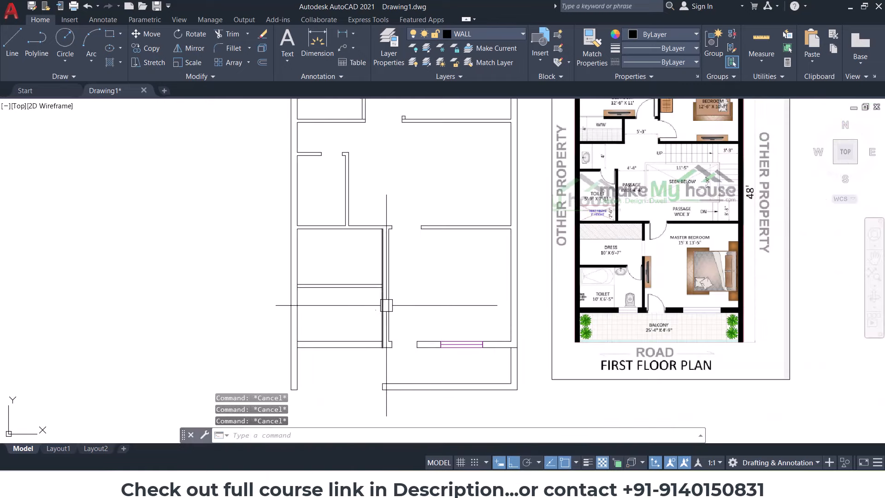
# Step: Trim the end of the side wall line that crosses the thickness of the attached toilet's lower wall
pyautogui.scroll(5, 383, 345)
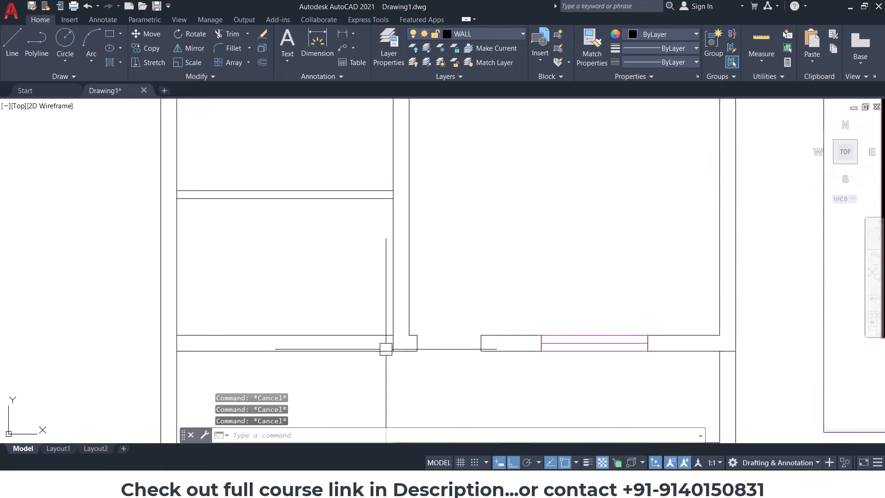
pyautogui.write('TR')
pyautogui.press('Return')
pyautogui.press('Return')
pyautogui.click(391, 340)
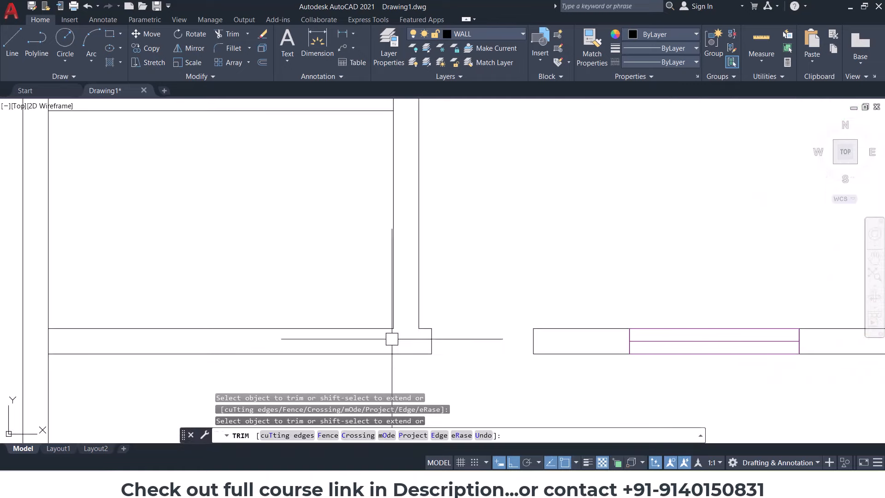
pyautogui.press('Escape')
pyautogui.press('Escape')
pyautogui.press('Escape')
# Step: Draw a short line across the thickness of the attached toilet's lower wall, at the inner corner with the side wall
pyautogui.click(7, 42)
pyautogui.click(393, 328)
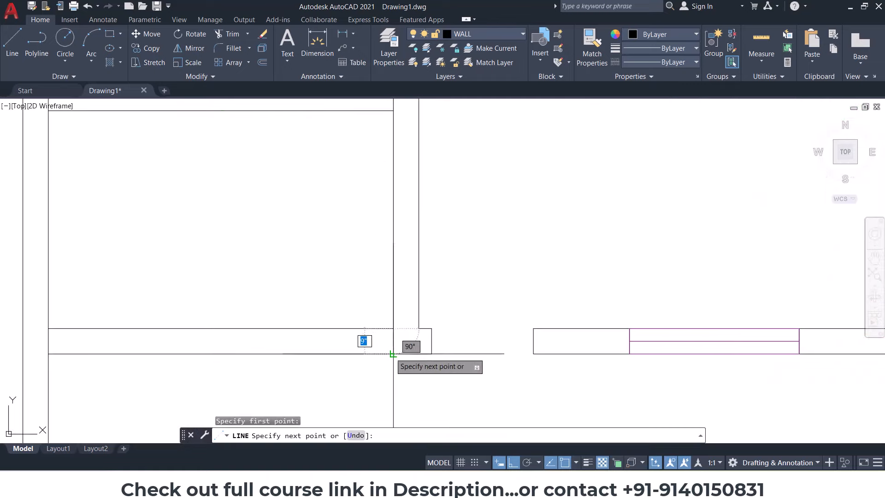
pyautogui.click(393, 354)
pyautogui.press('Escape')
pyautogui.press('Escape')
pyautogui.press('Escape')
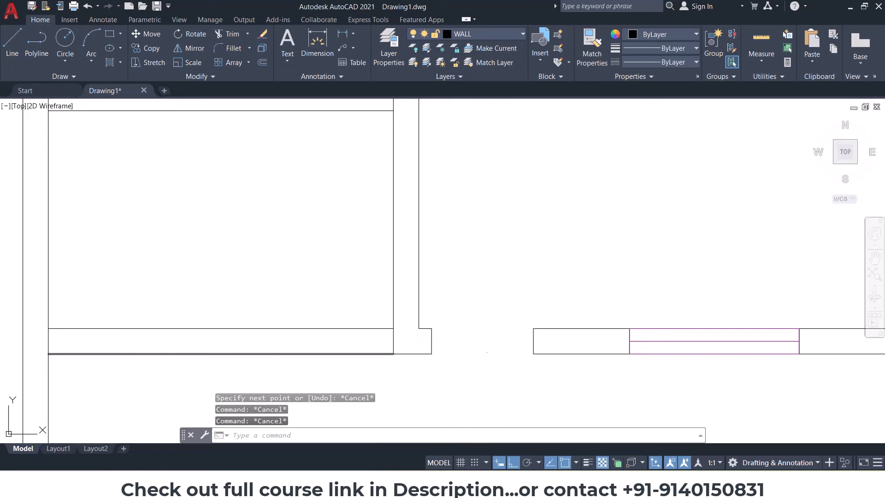
# Step: Offset the short line 4.5" to both sides, then offset the toilet-side copy a further 2' to mark the window jambs
pyautogui.write('O')
pyautogui.press('Return')
pyautogui.write('4.5')
pyautogui.press('Return')
pyautogui.click(393, 341)
pyautogui.click(399, 340)
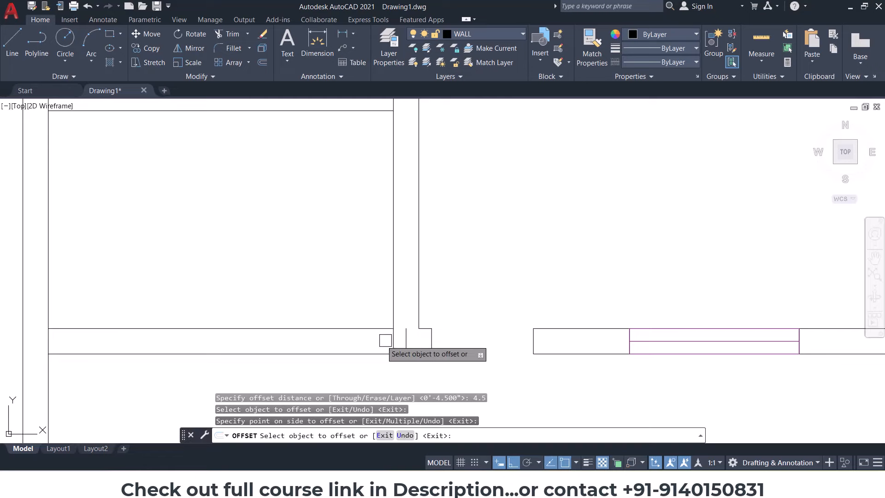
pyautogui.click(392, 341)
pyautogui.click(376, 341)
pyautogui.click(381, 341)
pyautogui.write("2'")
pyautogui.press('Return')
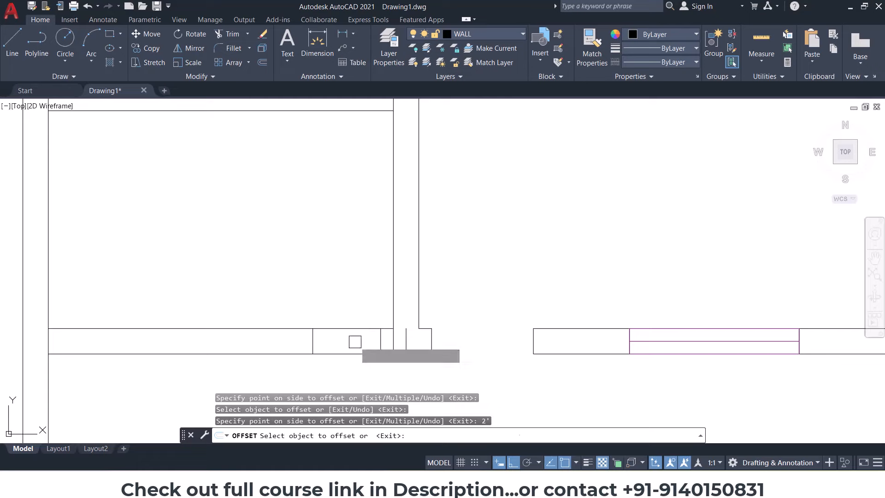
# Step: Delete the stray offset line on the door side and trim the wall lines between the two window jambs
pyautogui.press('Escape')
pyautogui.click(405, 341)
pyautogui.press('Delete')
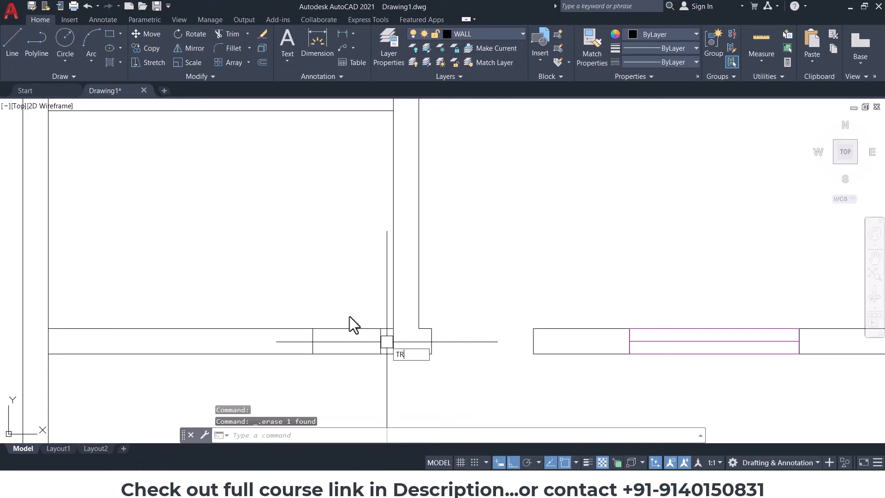
pyautogui.press('Return')
pyautogui.click(341, 328)
pyautogui.click(339, 342)
pyautogui.click(336, 369)
pyautogui.press('Escape')
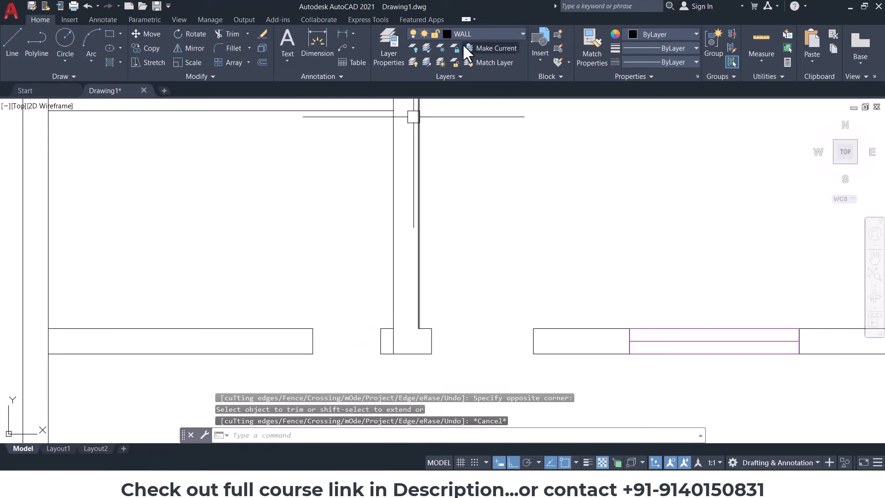
# Step: On the WINDOW layer, draw a rectangle filling the window opening in the attached toilet's lower wall
pyautogui.click(487, 32)
pyautogui.click(456, 87)
pyautogui.click(109, 34)
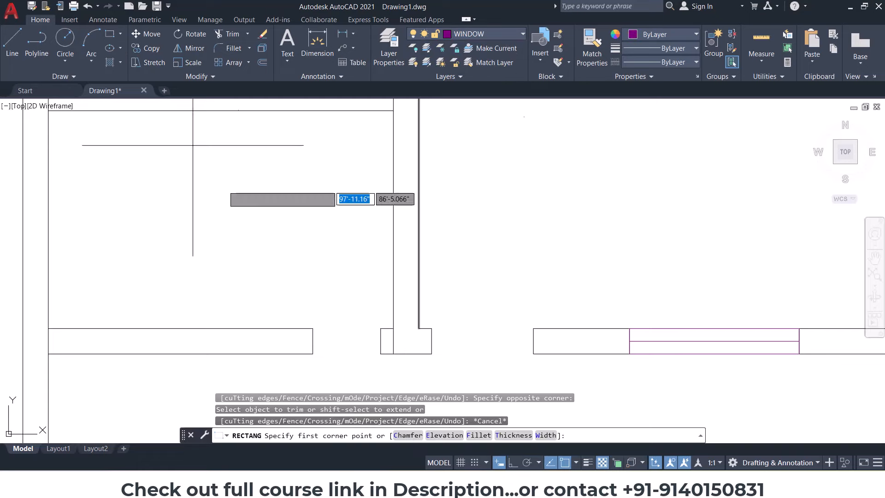
pyautogui.click(313, 328)
pyautogui.click(381, 353)
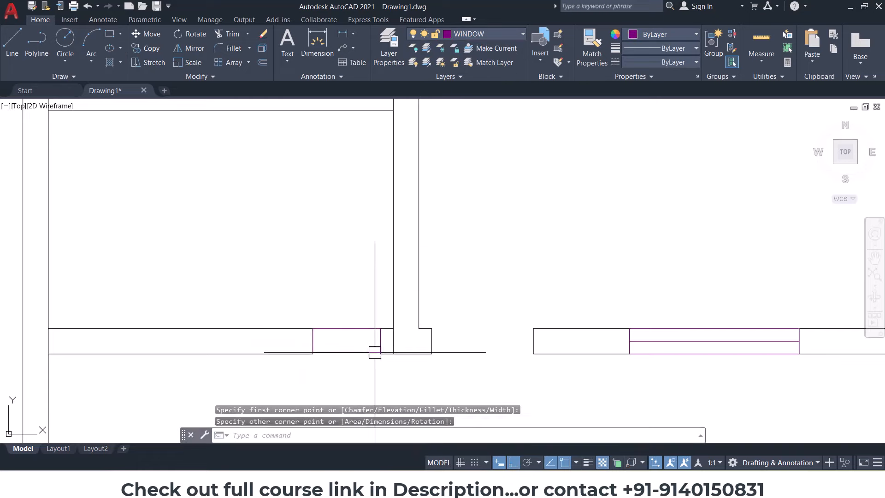
# Step: Draw the window's centre line between the midpoints of the opening's two jambs
pyautogui.click(12, 42)
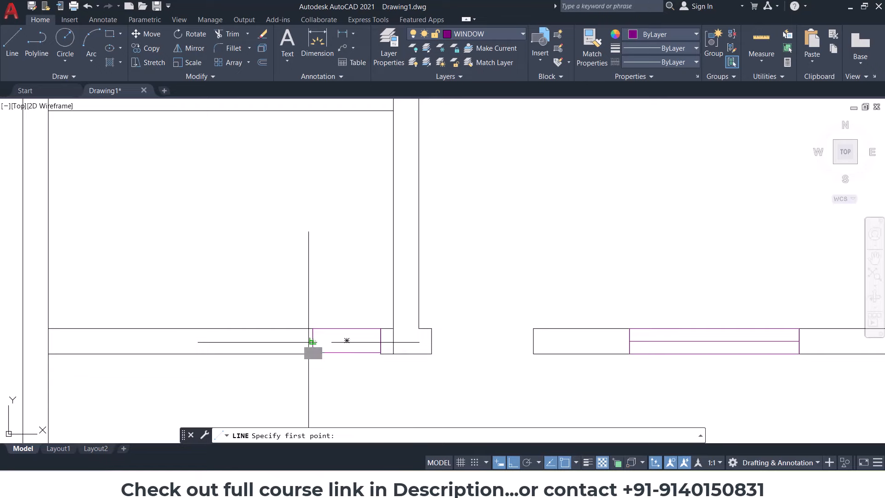
pyautogui.click(309, 341)
pyautogui.press('Escape')
# Step: Stretch the lower edge of the attached toilet's window rectangle down to the wall's outer face
pyautogui.scroll(4, 330, 359)
pyautogui.click(328, 358)
pyautogui.click(325, 333)
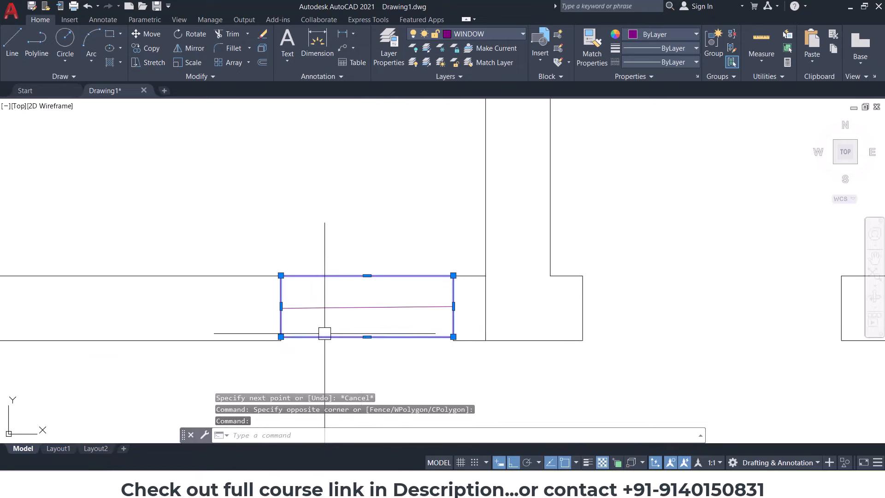
pyautogui.click(367, 336)
pyautogui.scroll(2, 314, 355)
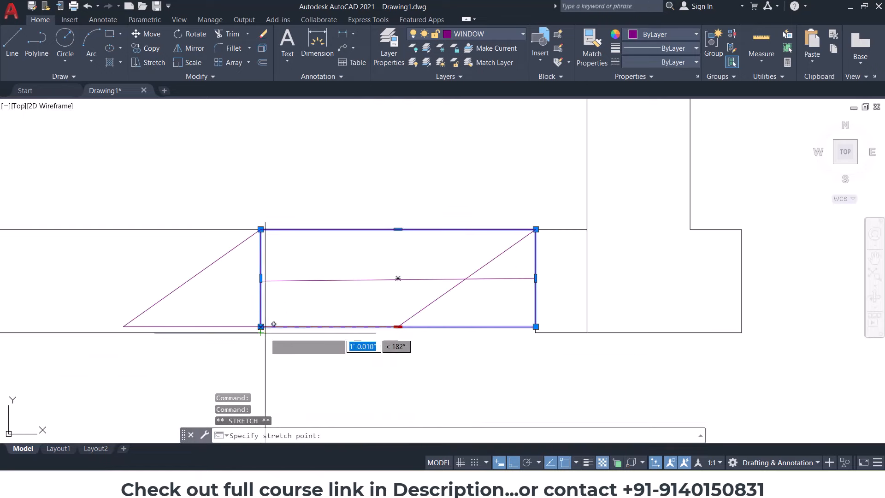
pyautogui.press('Escape')
pyautogui.press('Escape')
pyautogui.scroll(-4, 397, 332)
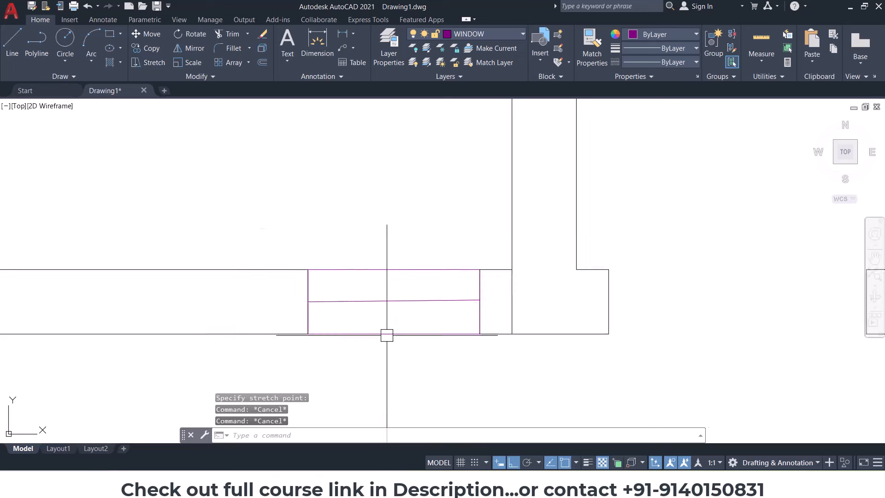
# Step: Replace the slanted window centre line with a straight horizontal line from the midpoint of one jamb to the other
pyautogui.click(402, 314)
pyautogui.scroll(4, 415, 314)
pyautogui.click(489, 312)
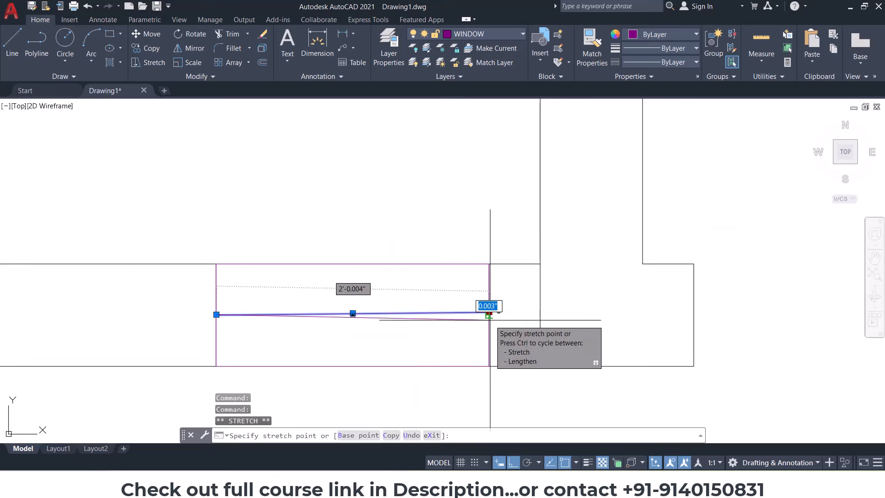
pyautogui.press('Escape')
pyautogui.press('Delete')
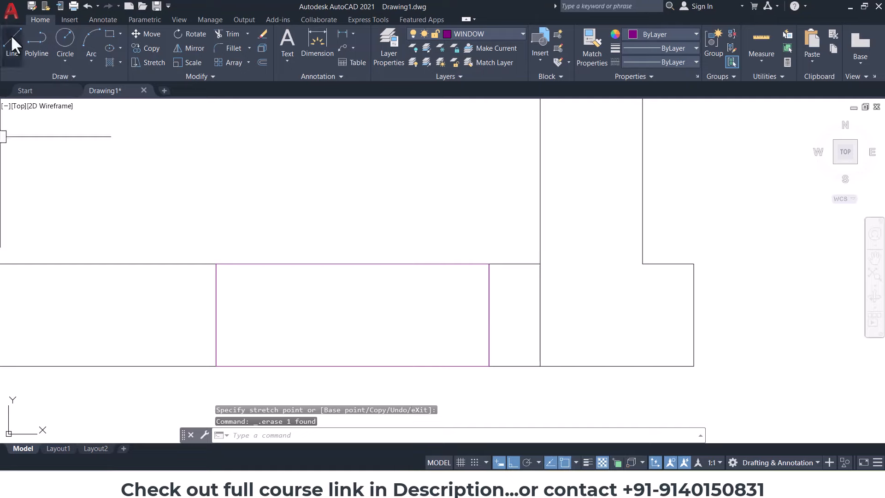
pyautogui.click(11, 36)
pyautogui.click(217, 314)
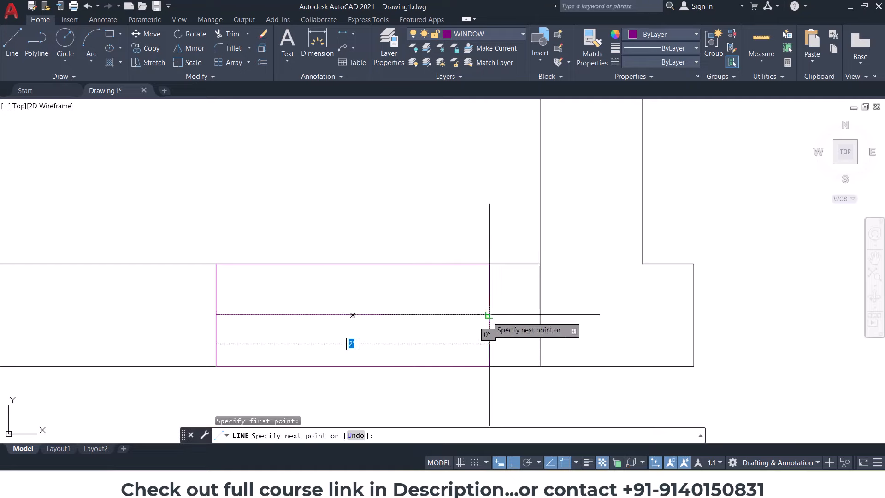
pyautogui.click(488, 315)
pyautogui.press('Escape')
pyautogui.press('Escape')
# Step: Delete the leftover object inside the walk-in wardrobe of the first floor plan
pyautogui.scroll(-14, 445, 332)
pyautogui.scroll(9, 487, 325)
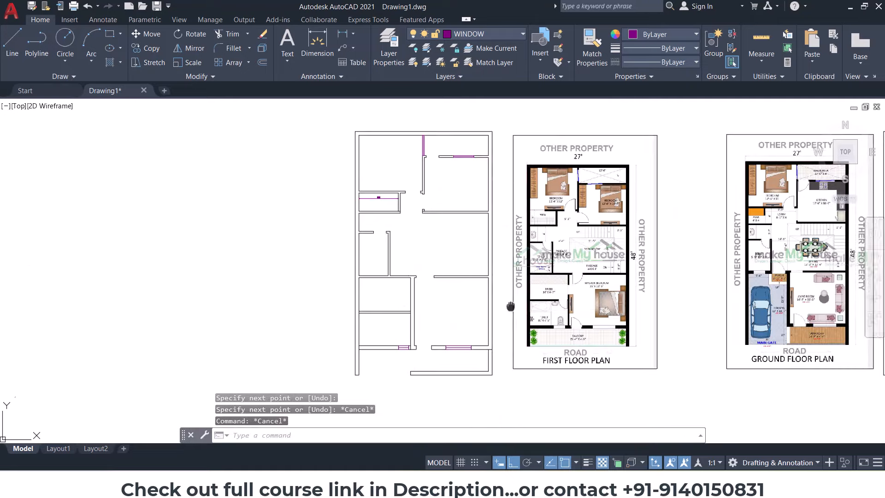
pyautogui.click(368, 197)
pyautogui.press('Delete')
pyautogui.scroll(-2, 352, 248)
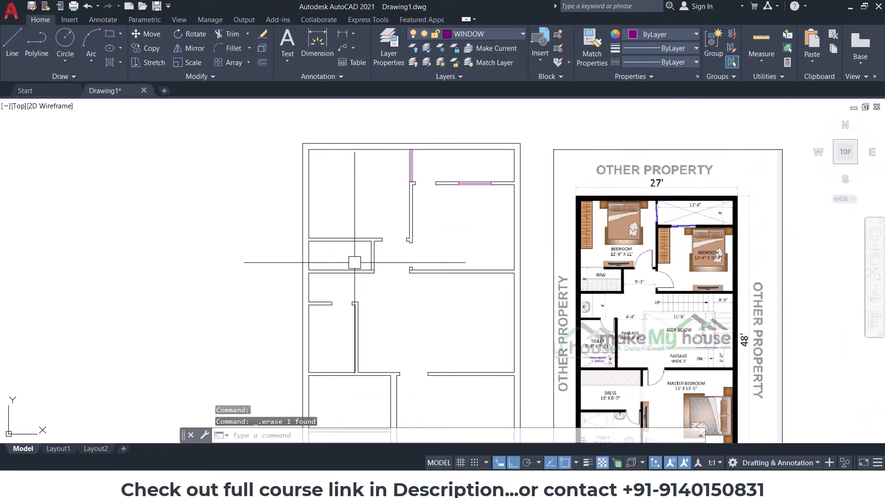
# Step: Make WALL the current layer and draw a short line across the wardrobe's upper wall where it meets the outer wall
pyautogui.scroll(4, 326, 247)
pyautogui.click(484, 34)
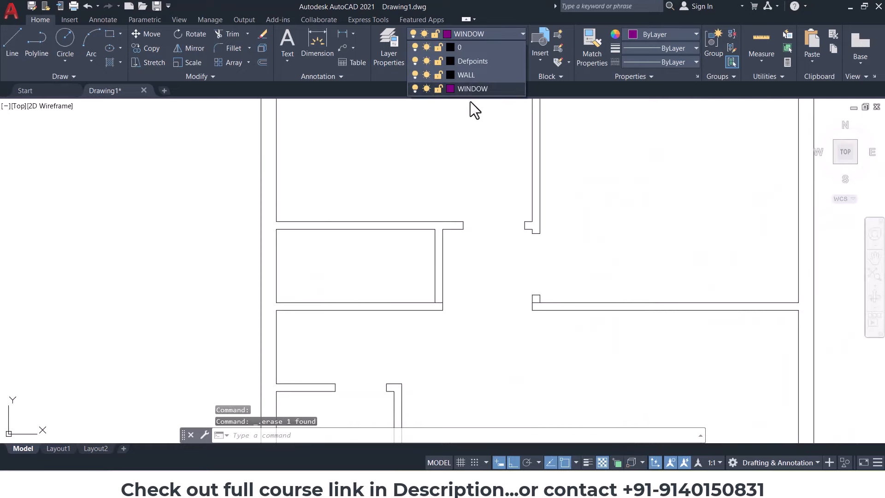
pyautogui.click(466, 75)
pyautogui.click(12, 41)
pyautogui.scroll(5, 257, 236)
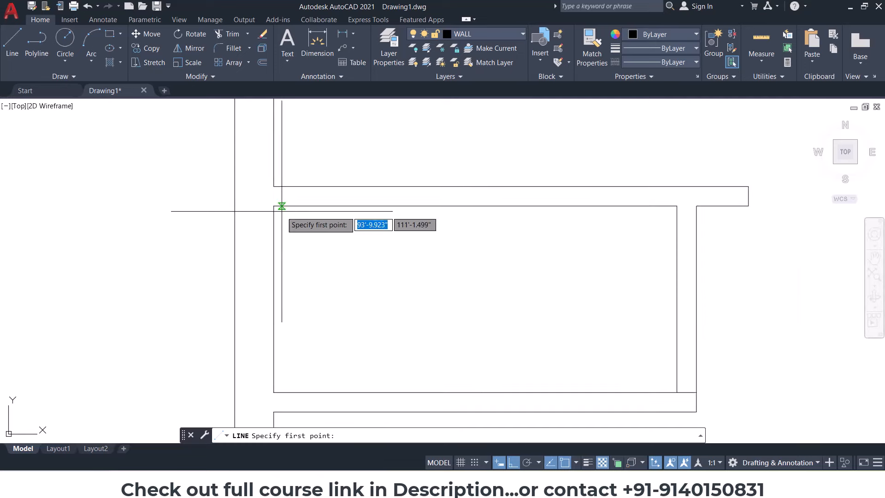
pyautogui.click(274, 185)
pyautogui.click(274, 206)
pyautogui.press('Escape')
pyautogui.press('Escape')
# Step: Offset the short line 4.5" into the wardrobe wall and offset that copy a further 2'6" to mark the door jambs
pyautogui.write('o')
pyautogui.press('Return')
pyautogui.write('4.5')
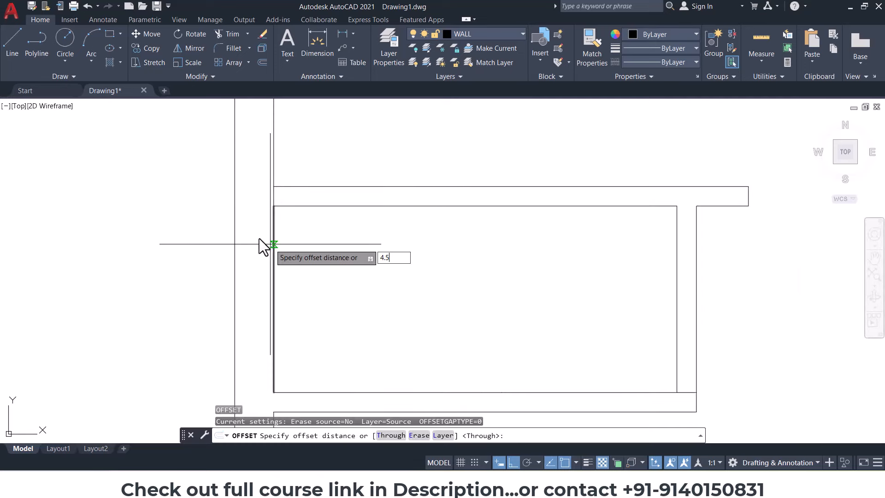
pyautogui.press('Return')
pyautogui.click(274, 196)
pyautogui.click(297, 197)
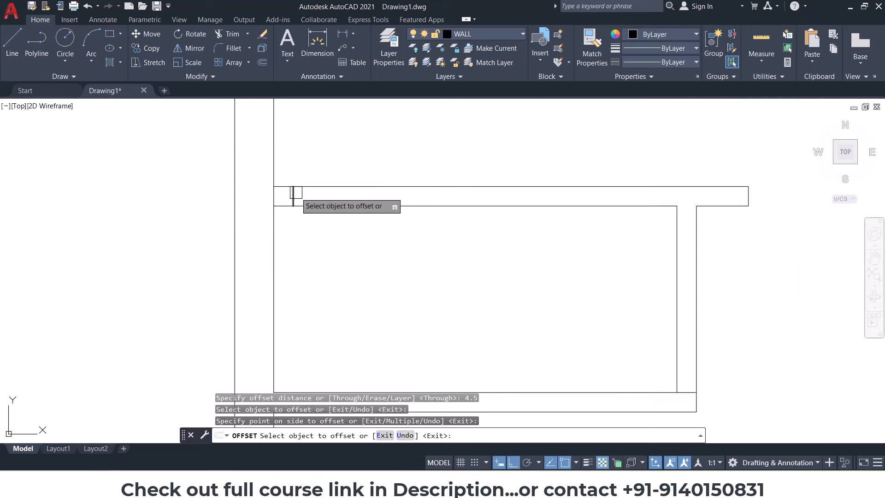
pyautogui.click(293, 195)
pyautogui.write('2\'6"')
pyautogui.press('Return')
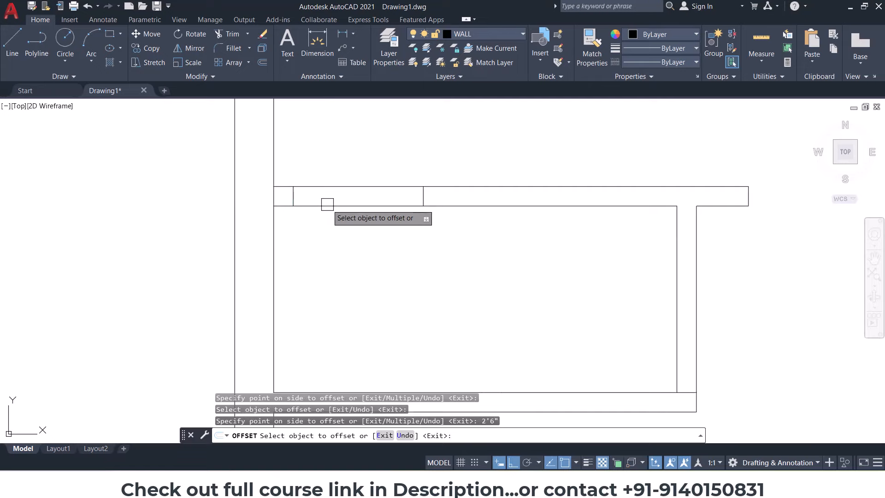
# Step: Trim the wardrobe's upper wall lines between the two door jambs to open the doorway
pyautogui.press('Escape')
pyautogui.write('tr')
pyautogui.press('Return')
pyautogui.press('Return')
pyautogui.click(333, 206)
pyautogui.click(401, 151)
pyautogui.click(353, 240)
pyautogui.scroll(-8, 350, 240)
pyautogui.press('Escape')
pyautogui.press('Escape')
pyautogui.press('Escape')
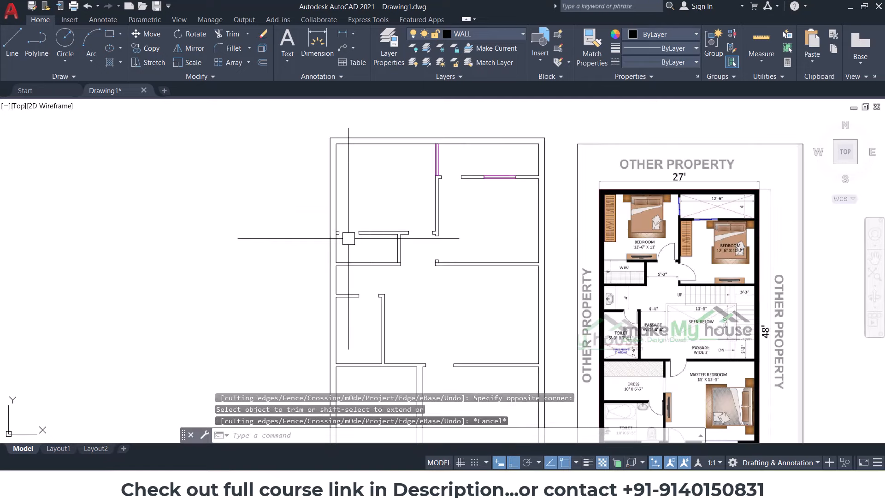
# Step: Delete the leftover short line at the outer wall beside the wardrobe doorway
pyautogui.scroll(8, 332, 225)
pyautogui.click(334, 272)
pyautogui.press('Delete')
pyautogui.scroll(-5, 333, 272)
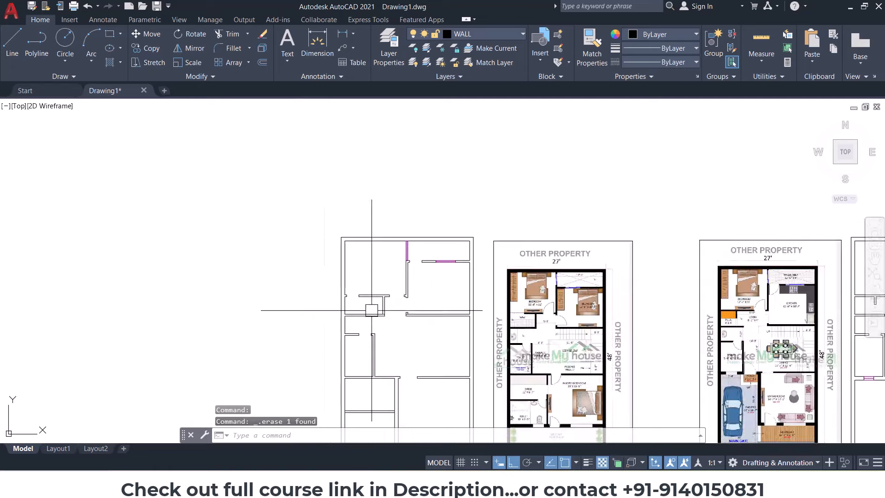
# Step: Trim the excess wall line at the corner of the walk-in wardrobe's walls
pyautogui.scroll(5, 331, 284)
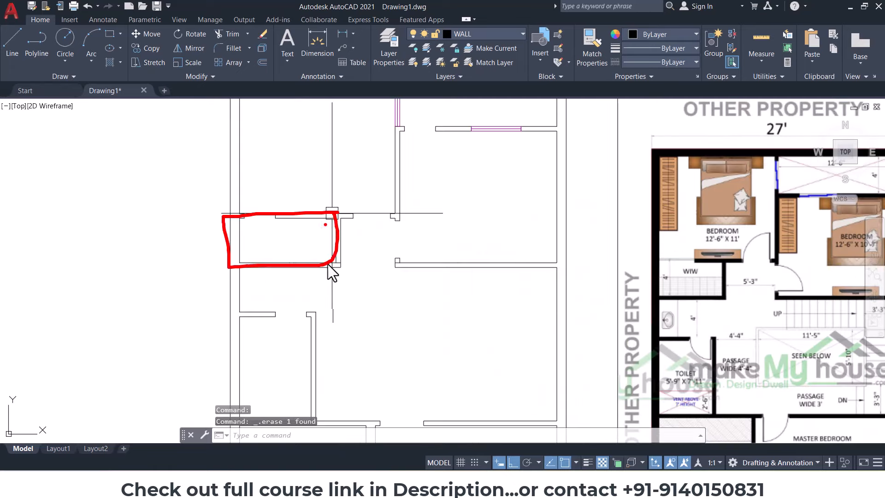
pyautogui.write('tr')
pyautogui.press('Return')
pyautogui.scroll(5, 331, 272)
pyautogui.press('Escape')
pyautogui.press('Escape')
pyautogui.scroll(-10, 331, 270)
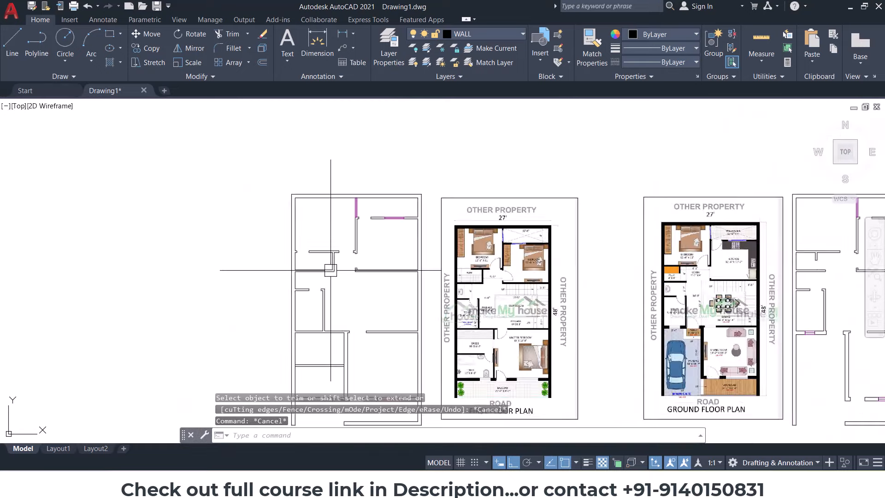
# Step: Compare the walk-in wardrobe area of the first floor plan with the same area in the ground floor plan
pyautogui.scroll(-2, 331, 270)
pyautogui.scroll(2, 392, 294)
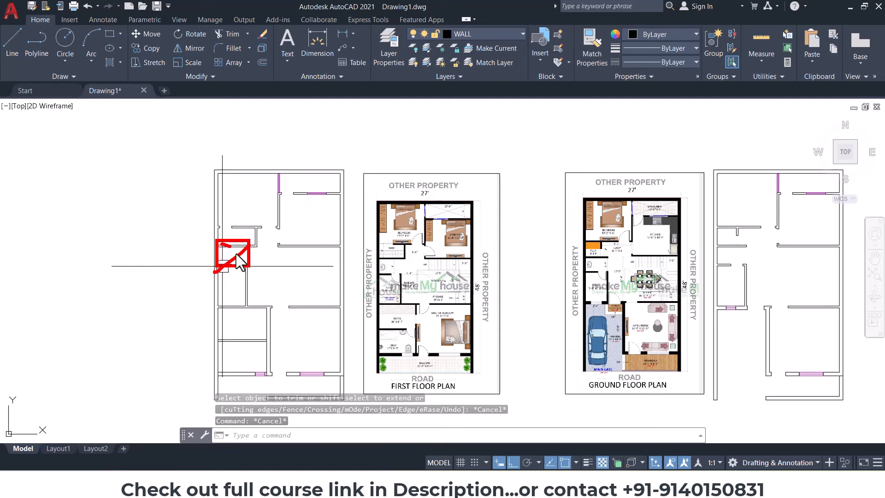
pyautogui.press('Escape')
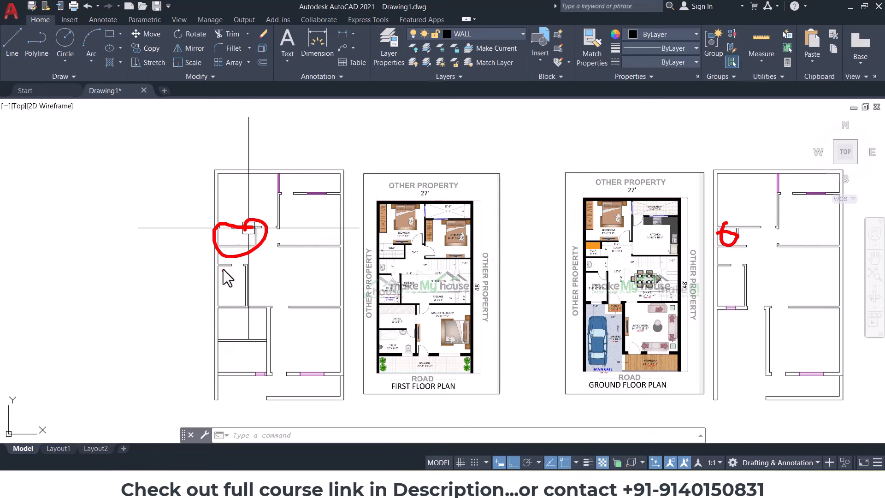
pyautogui.press('Escape')
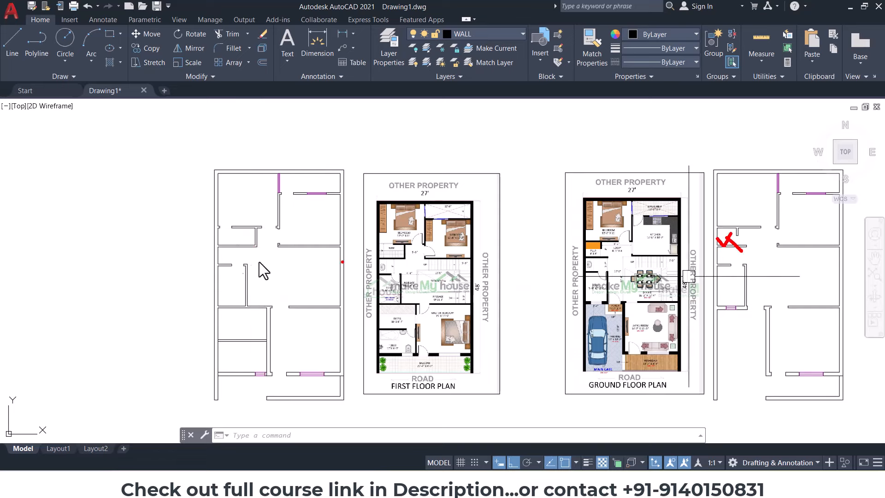
pyautogui.moveTo(240, 233); pyautogui.dragTo(253, 235)
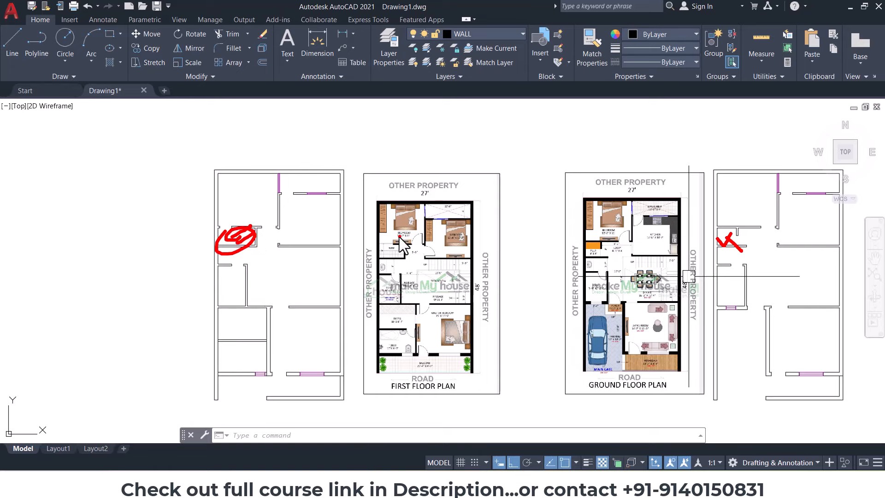
pyautogui.press('Escape')
pyautogui.press('Escape')
pyautogui.press('Escape')
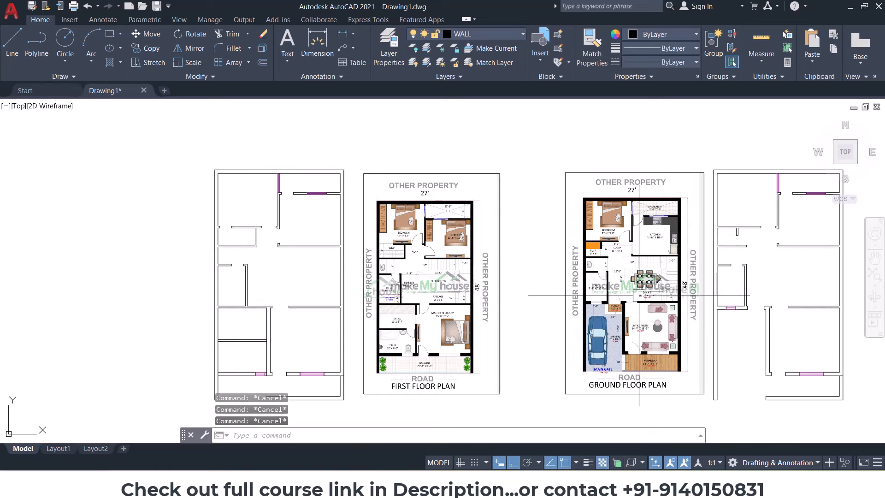
# Step: Move the whole first floor plan horizontally about 140'-5" so it stands to the right of the ground floor plan
pyautogui.moveTo(670, 297); pyautogui.dragTo(616, 284, button='middle')
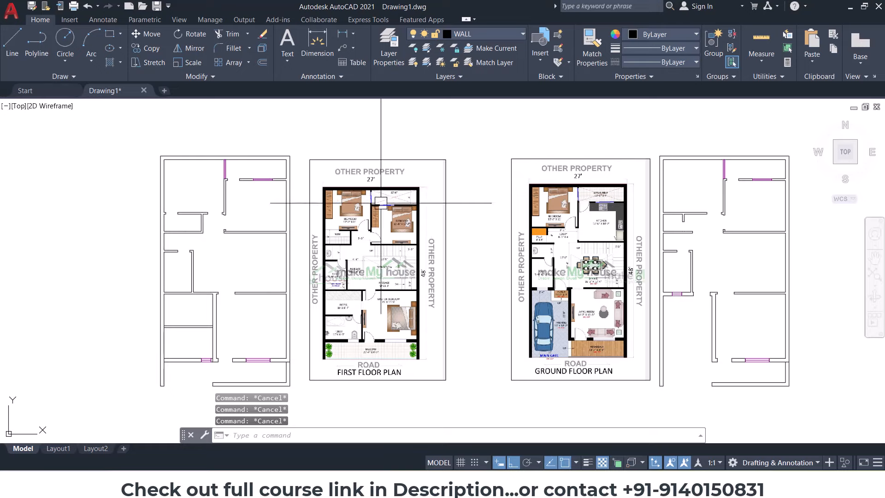
pyautogui.click(104, 132)
pyautogui.click(295, 391)
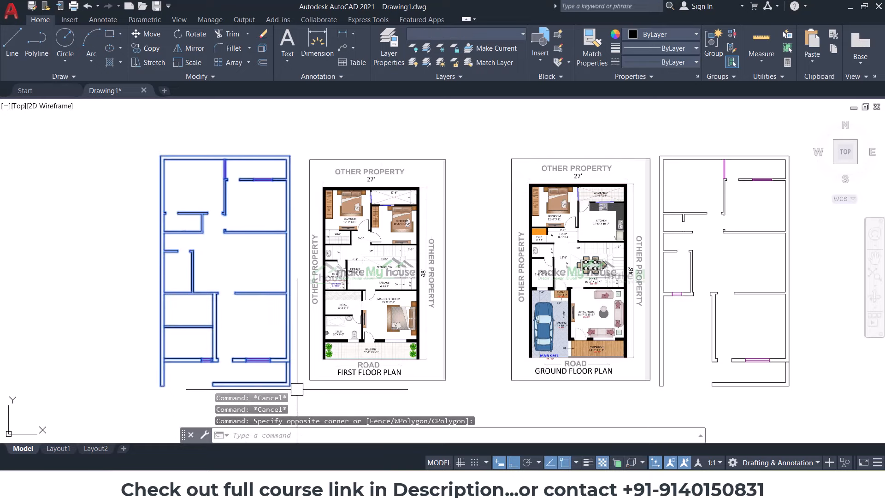
pyautogui.moveTo(284, 372); pyautogui.dragTo(245, 327, button='middle')
pyautogui.write('m')
pyautogui.press('Return')
pyautogui.click(201, 211)
pyautogui.moveTo(502, 198); pyautogui.dragTo(296, 215, button='middle')
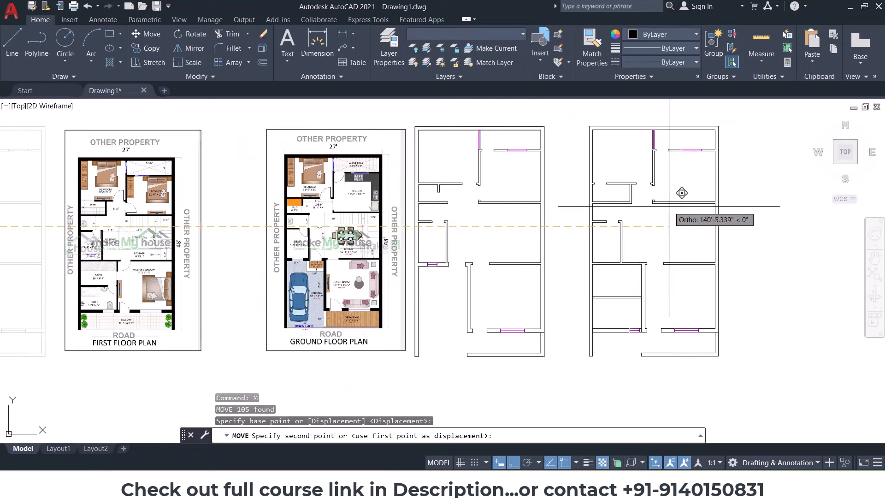
pyautogui.click(668, 206)
pyautogui.press('Escape')
pyautogui.press('Escape')
# Step: Extend the first floor balcony's outermost front line across the gate opening to the left outer wall
pyautogui.scroll(3, 680, 381)
pyautogui.write('ex')
pyautogui.press('Return')
pyautogui.press('Return')
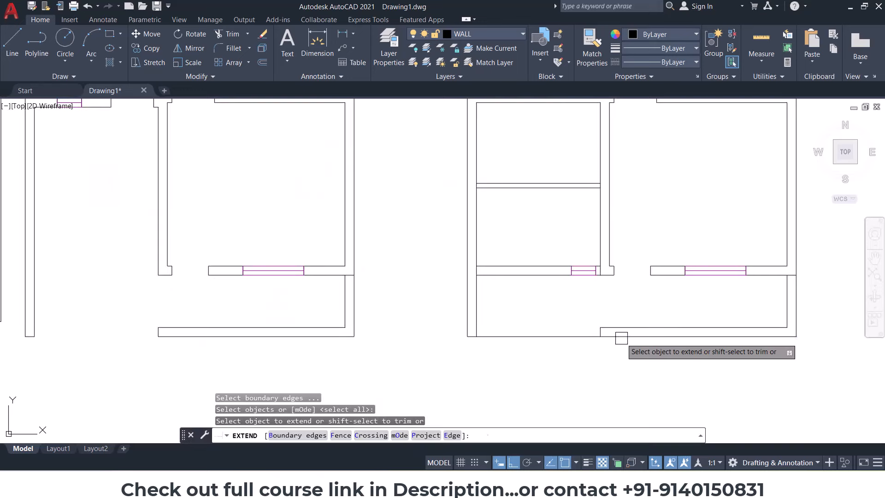
pyautogui.press('Escape')
# Step: Delete the balcony's inner side and front wall lines and the short end line at the old gate opening
pyautogui.scroll(2, 788, 308)
pyautogui.click(784, 318)
pyautogui.click(749, 337)
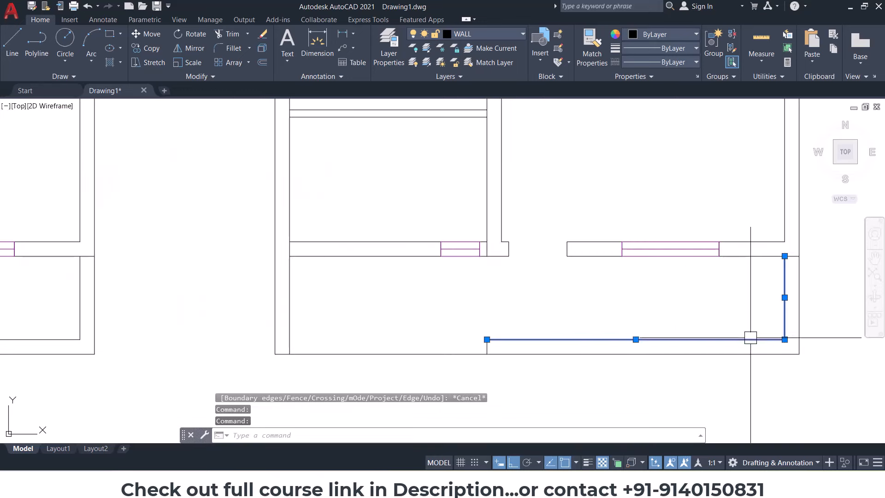
pyautogui.press('Delete')
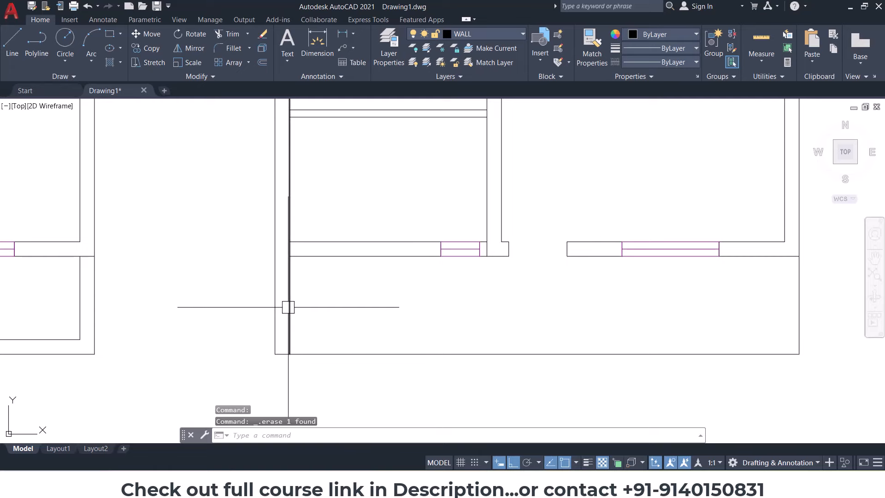
pyautogui.press('Escape')
# Step: Extend the front wall's outer line to the left outer wall face and trim the inner wall line below it
pyautogui.write('ex')
pyautogui.press('Return')
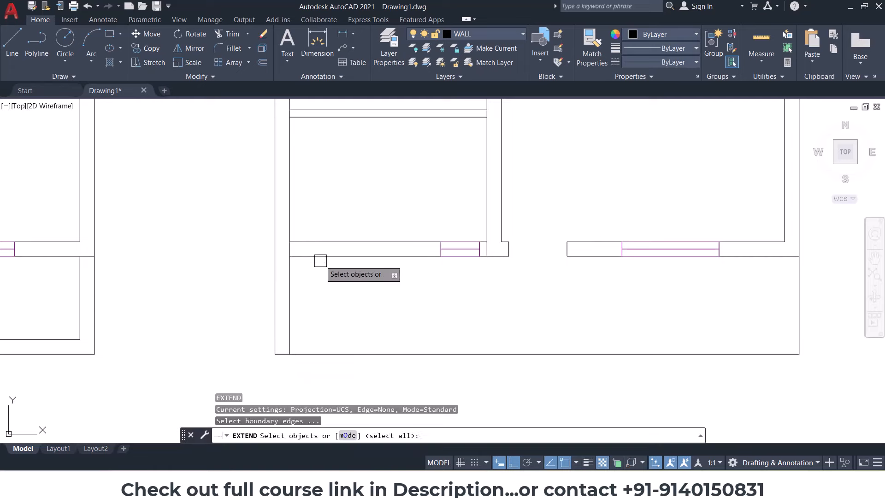
pyautogui.press('Return')
pyautogui.press('Escape')
pyautogui.press('Escape')
# Step: Break the right outer wall line at a point where the balcony meets the front wall
pyautogui.click(798, 294)
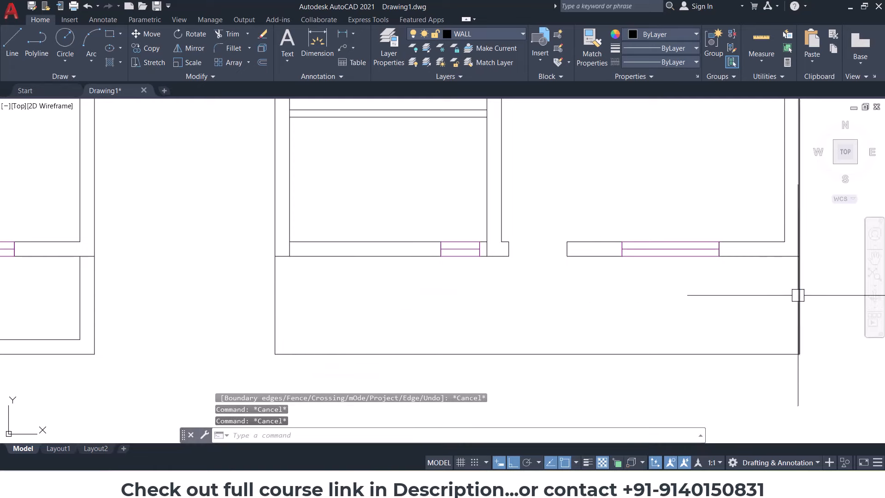
pyautogui.moveTo(772, 303); pyautogui.dragTo(723, 309, button='middle')
pyautogui.press('Escape')
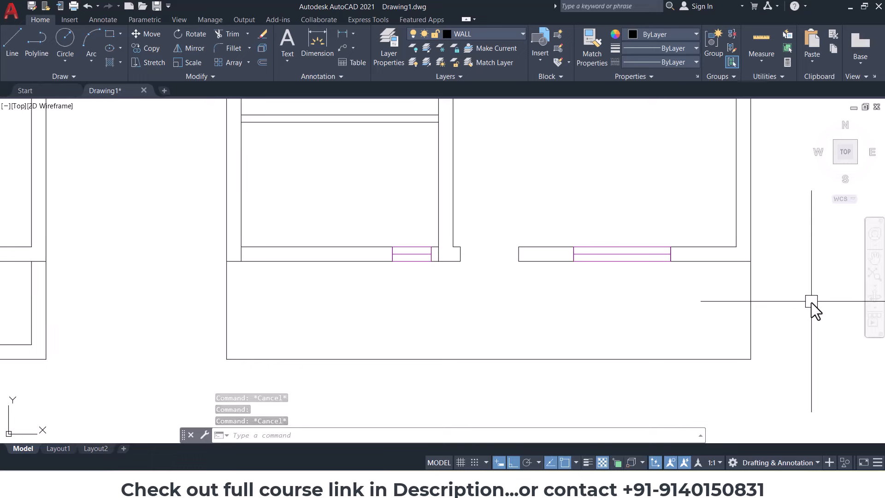
pyautogui.click(194, 75)
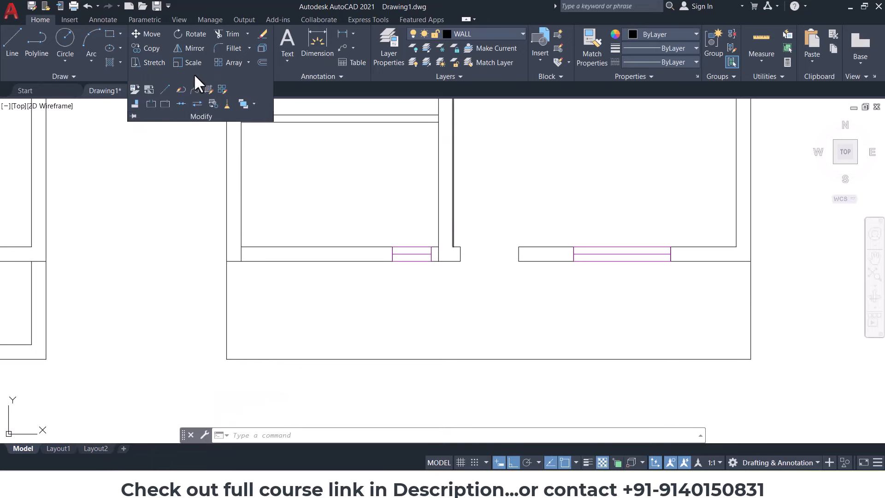
pyautogui.click(165, 103)
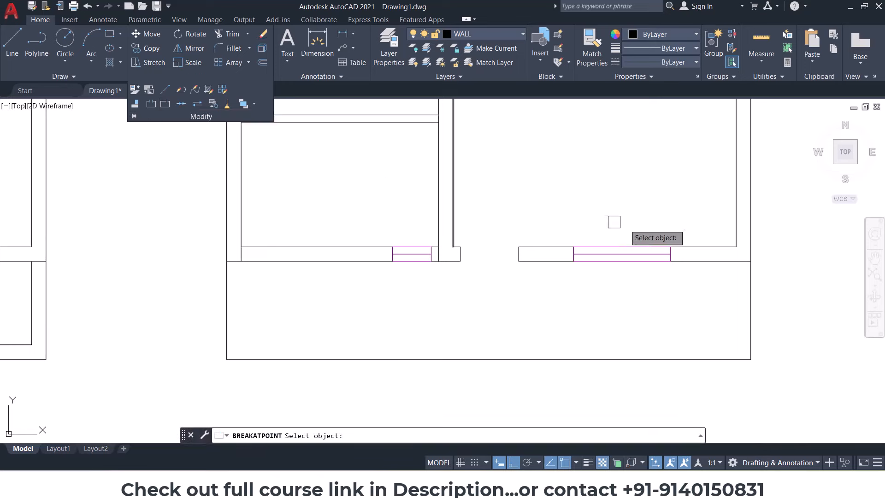
pyautogui.click(745, 298)
pyautogui.press('Escape')
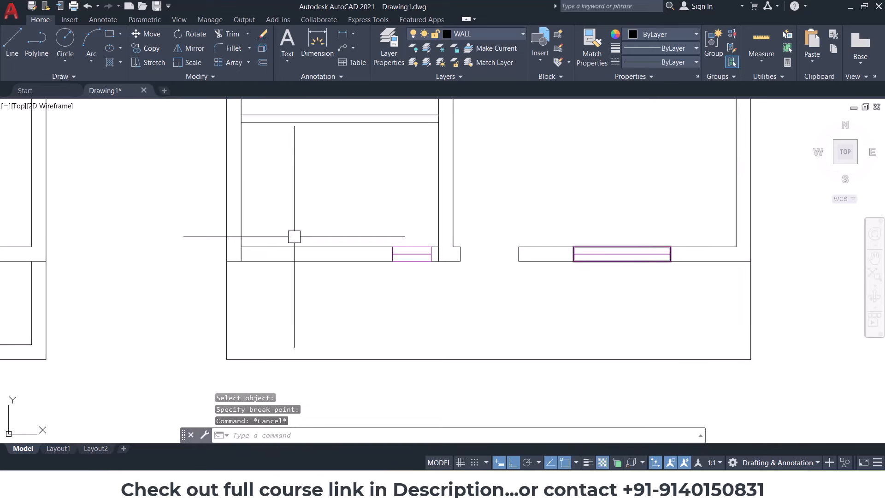
# Step: Break the left outer wall line at the point where the balcony meets the front wall
pyautogui.click(193, 76)
pyautogui.click(165, 103)
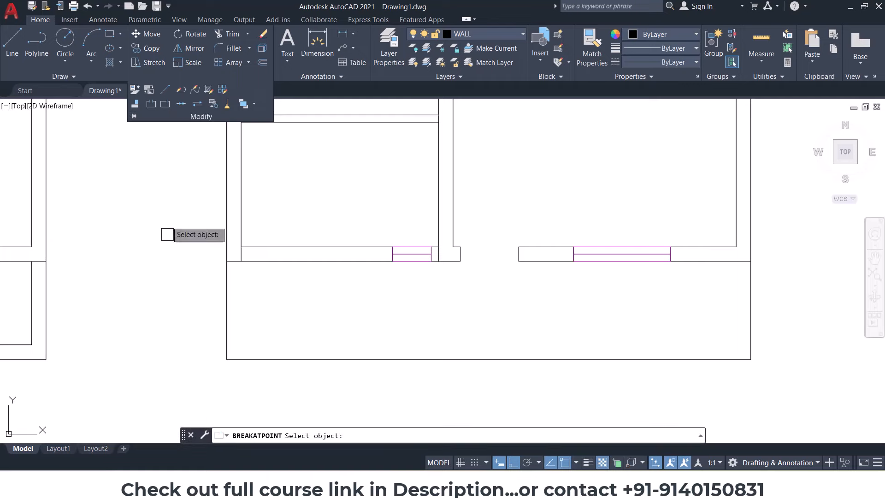
pyautogui.click(226, 282)
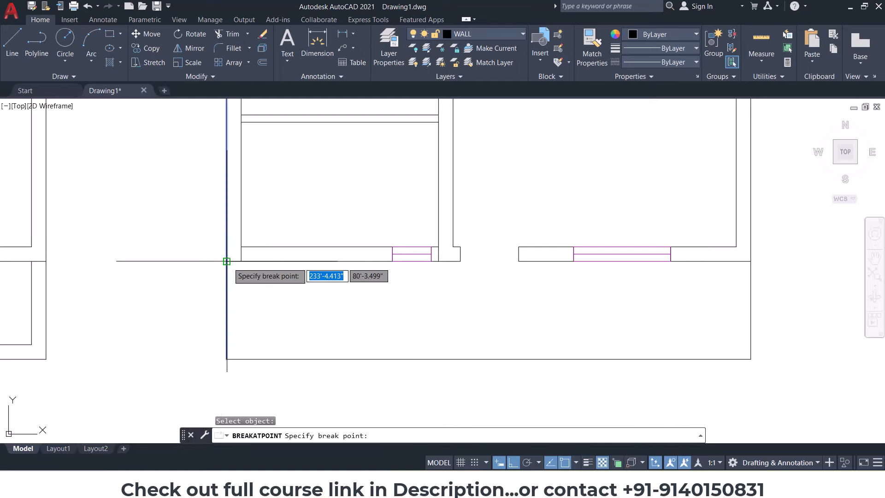
pyautogui.click(226, 261)
# Step: Create a new layer named FLOOR
pyautogui.click(389, 46)
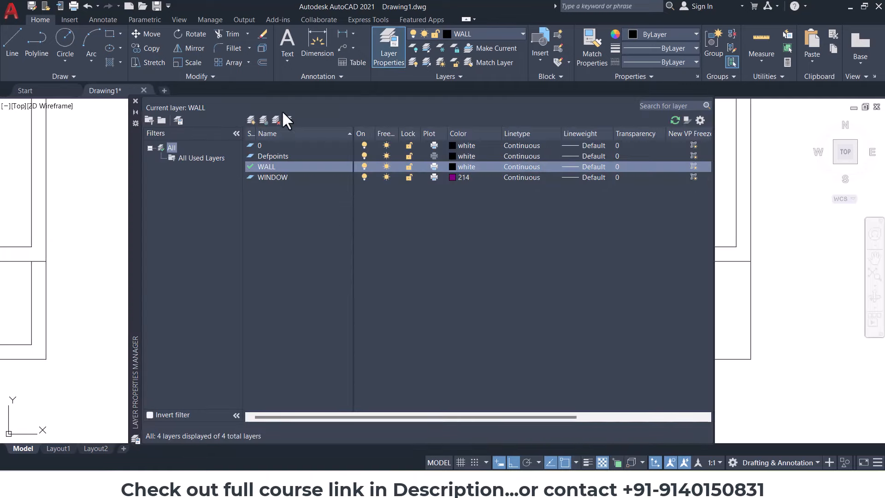
pyautogui.click(253, 120)
pyautogui.write('FLOOR')
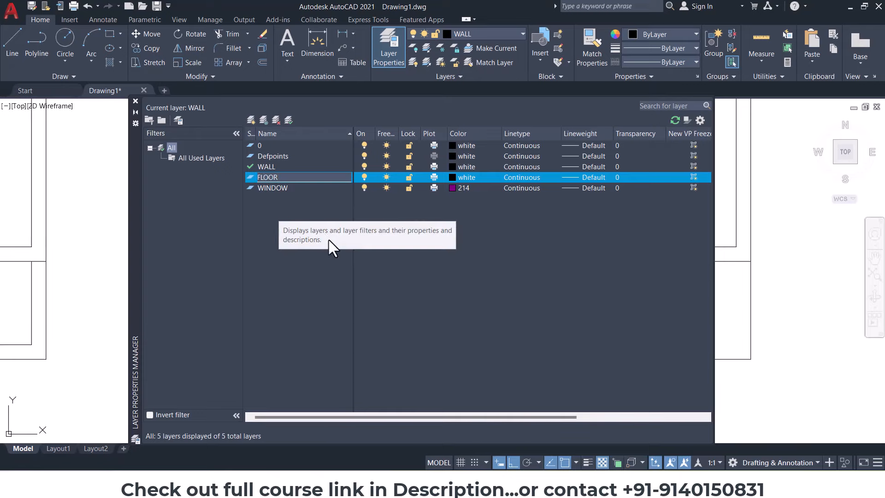
pyautogui.click(135, 101)
# Step: Move the balcony's side and front outline lines to the FLOOR layer and join them into one object
pyautogui.click(806, 381)
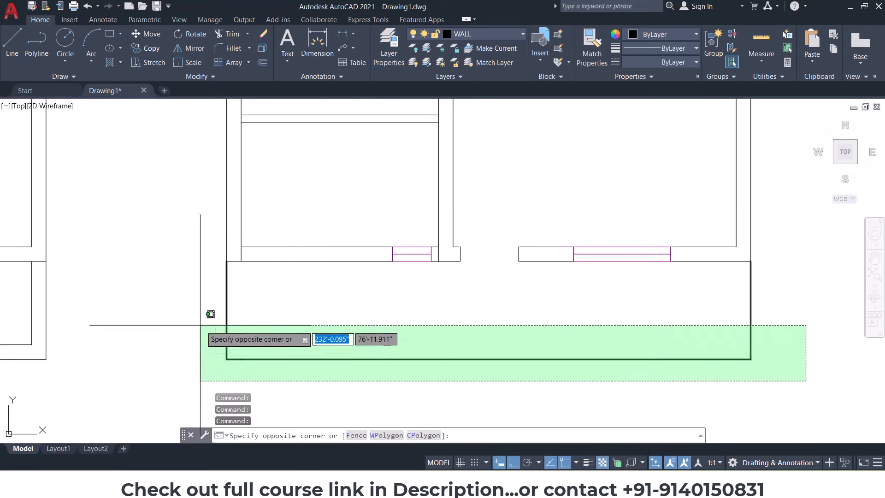
pyautogui.click(207, 312)
pyautogui.click(493, 34)
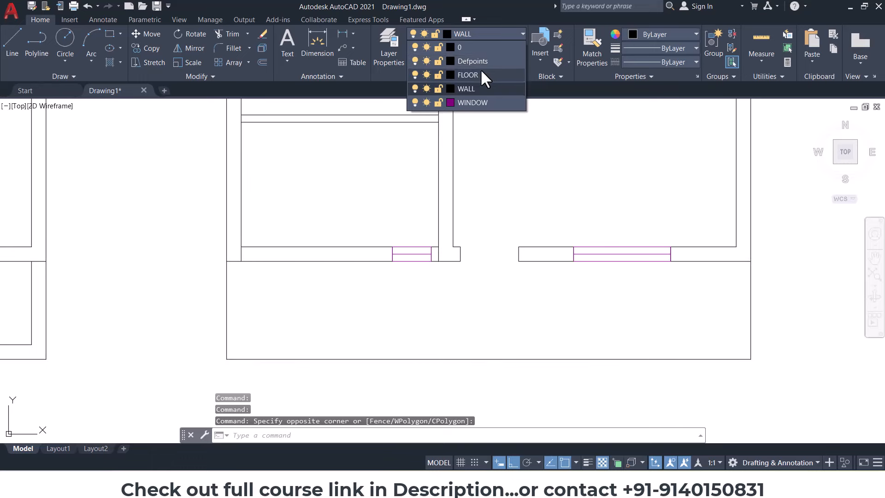
pyautogui.click(479, 74)
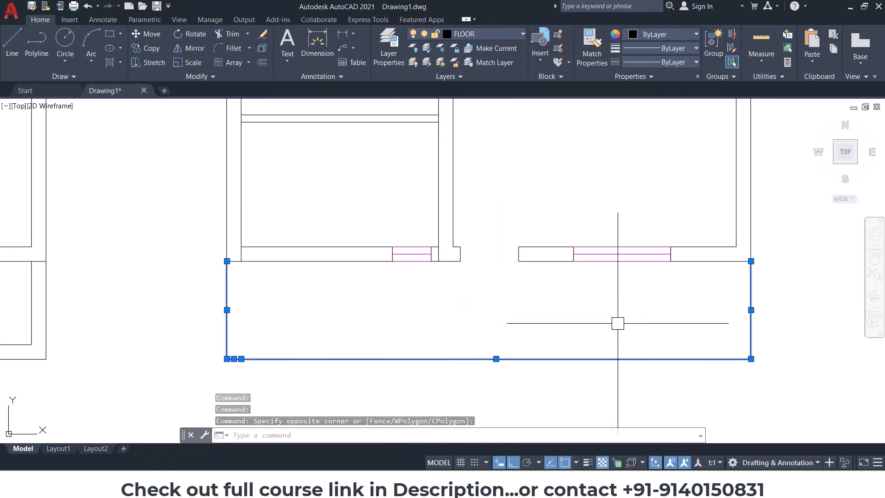
pyautogui.write('j')
pyautogui.press('Return')
# Step: Offset the joined balcony outline 4.5" inward
pyautogui.write('o')
pyautogui.press('Return')
pyautogui.write('4')
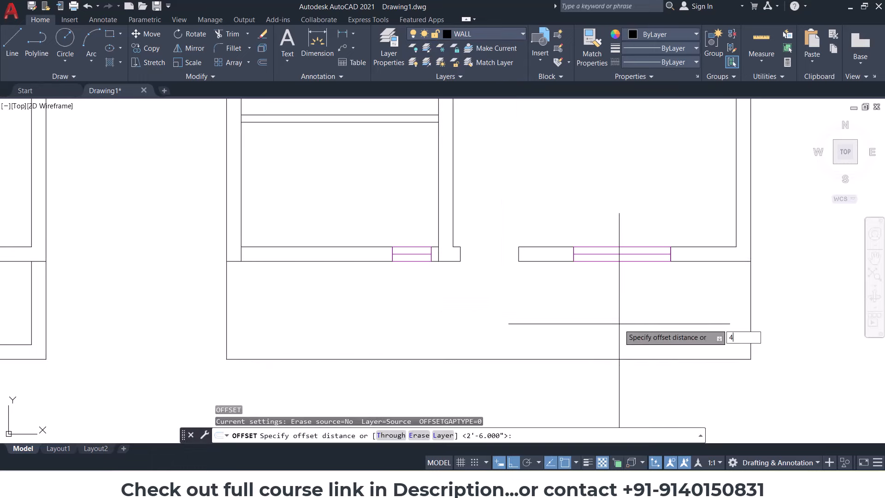
pyautogui.press('Return')
pyautogui.click(690, 359)
# Step: Offset the balcony's inner outline 1" outward, toward the outer outline
pyautogui.write('o')
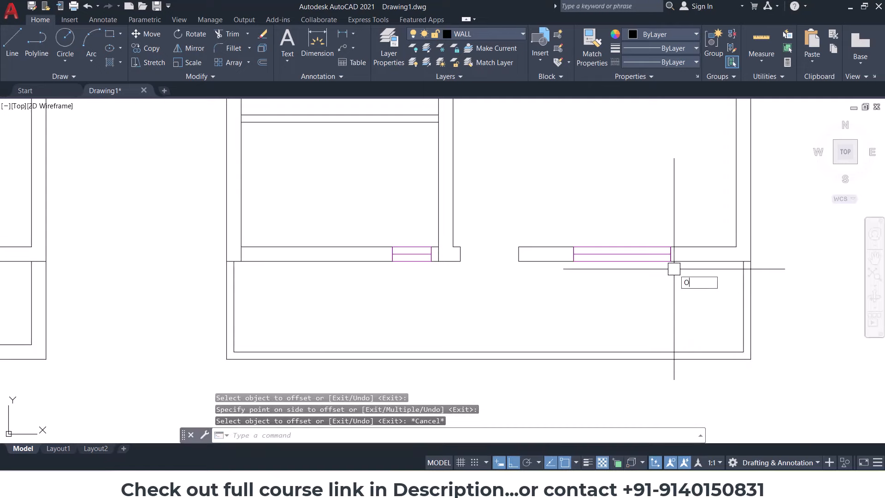
pyautogui.press('Return')
pyautogui.write('1')
pyautogui.press('Return')
pyautogui.scroll(2, 693, 341)
pyautogui.click(691, 364)
pyautogui.click(693, 382)
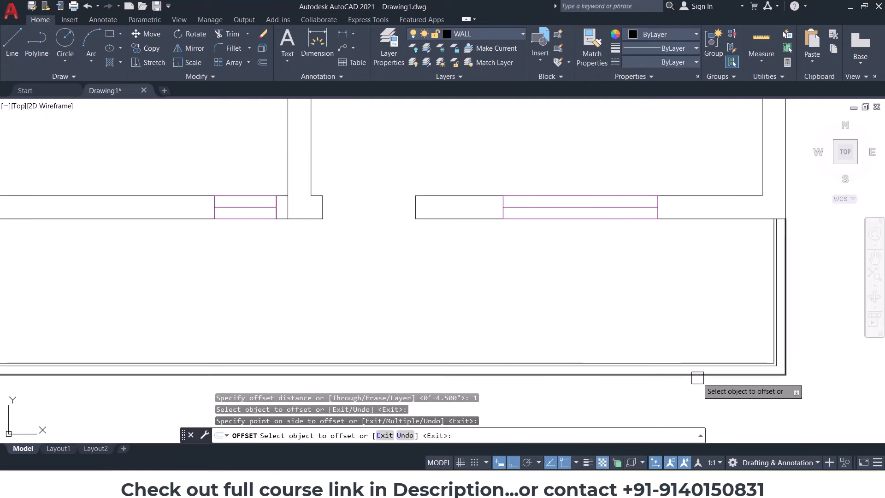
# Step: Offset the outer balcony outline 1 inch inward on the first-floor plan and end the Offset command
pyautogui.click(697, 376)
pyautogui.click(659, 321)
pyautogui.scroll(-3, 658, 318)
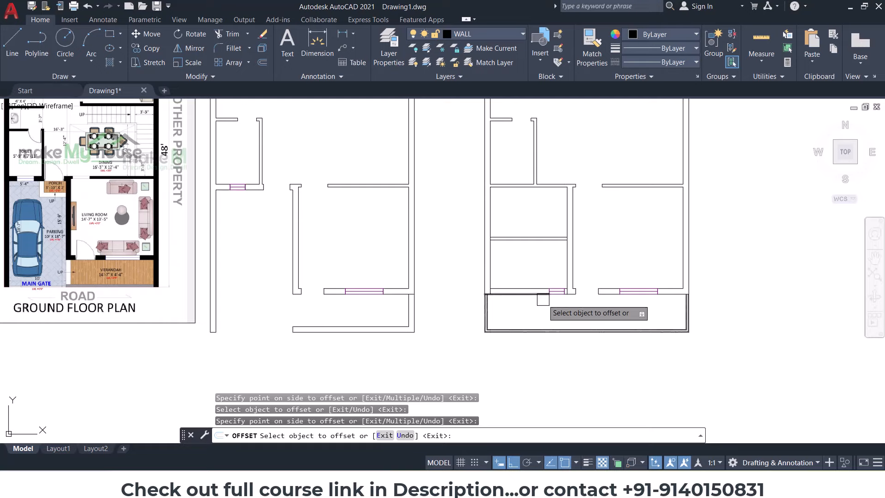
pyautogui.scroll(-2, 542, 300)
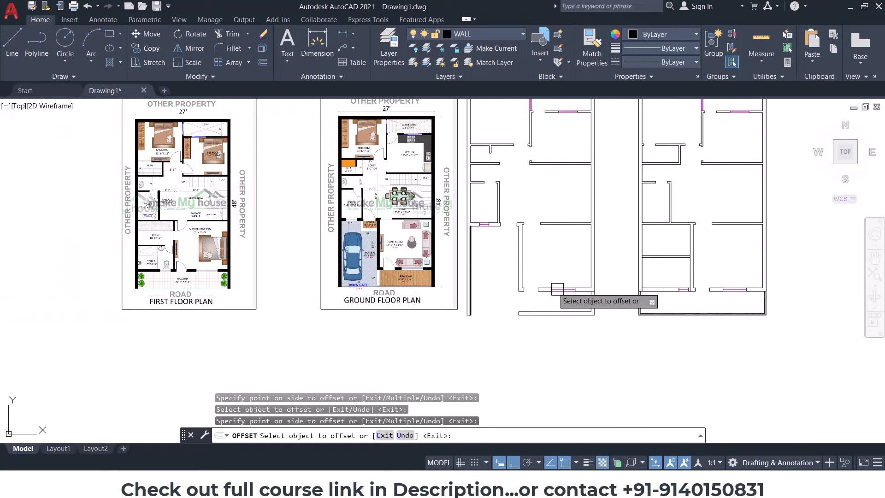
pyautogui.scroll(5, 765, 313)
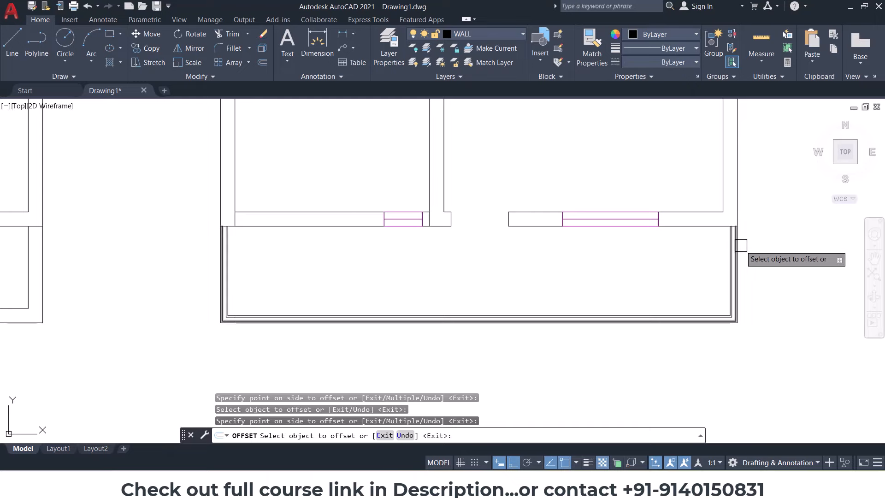
pyautogui.scroll(-4, 623, 299)
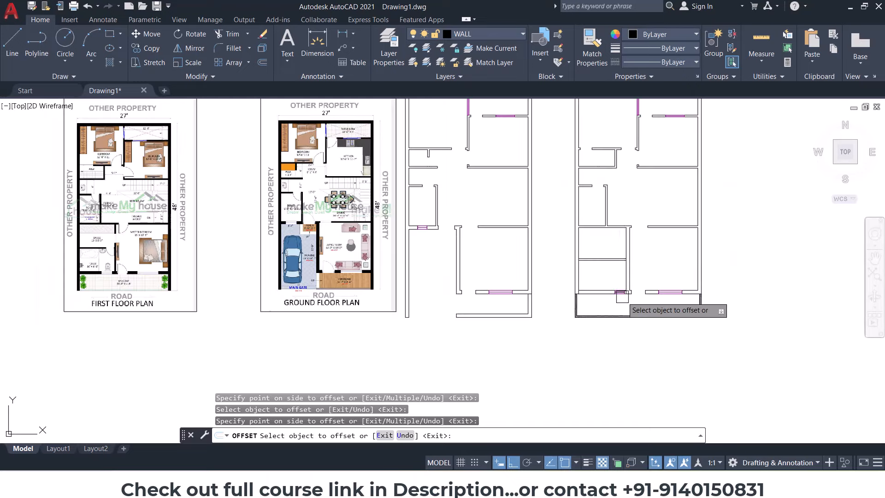
pyautogui.scroll(2, 642, 270)
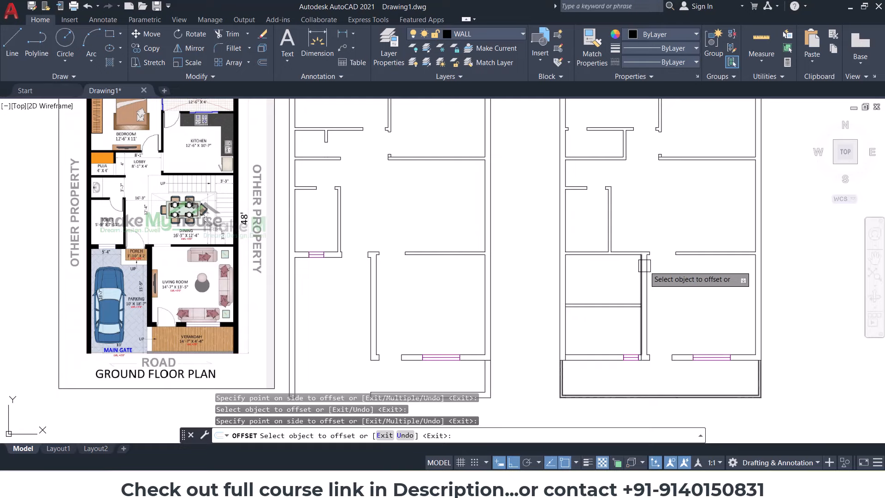
pyautogui.moveTo(217, 282); pyautogui.dragTo(644, 282, button='middle')
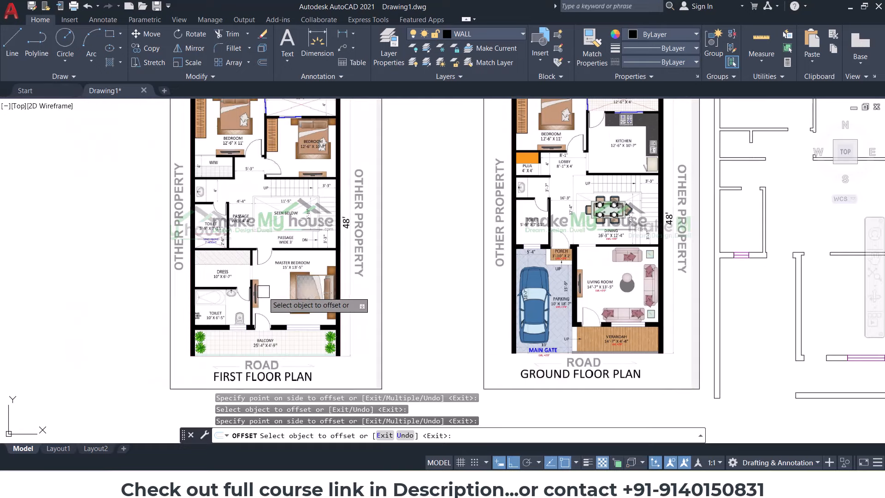
pyautogui.press('Escape')
# Step: Draw a line across the wall between dress and master bedroom, level with the dress–toilet partition's upper edge
pyautogui.moveTo(779, 278); pyautogui.dragTo(284, 283, button='middle')
pyautogui.scroll(5, 606, 304)
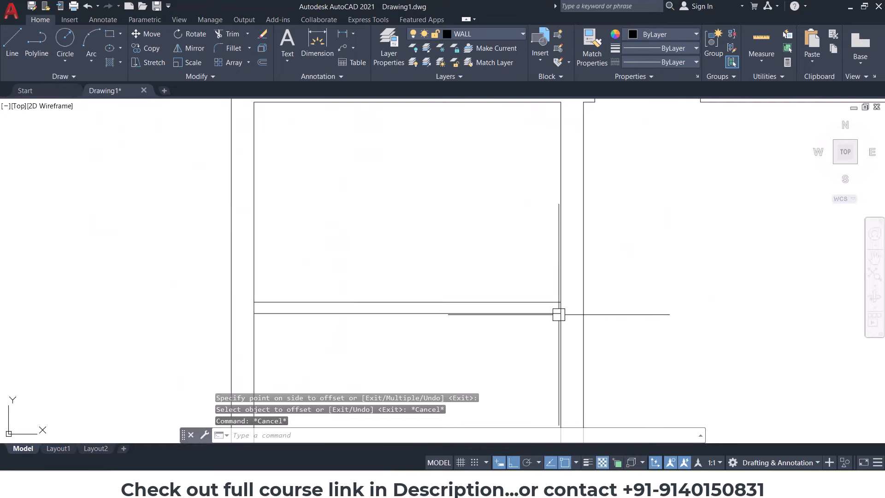
pyautogui.click(12, 43)
pyautogui.scroll(2, 558, 302)
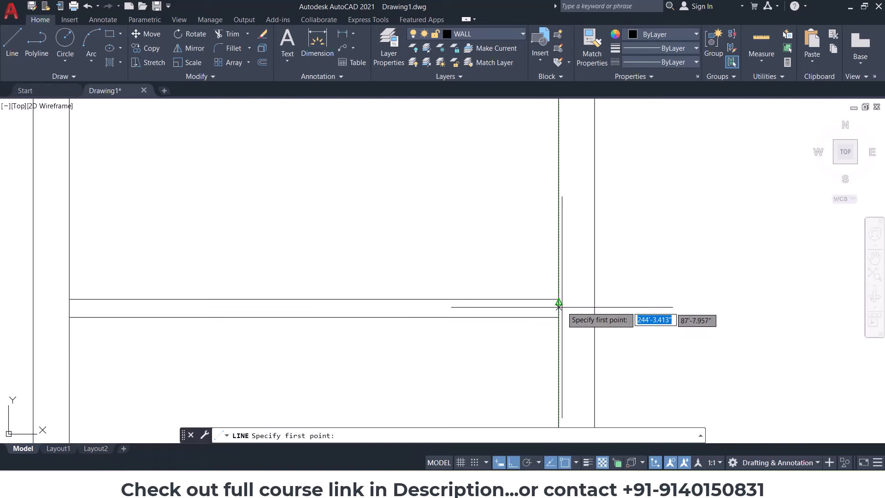
pyautogui.click(558, 302)
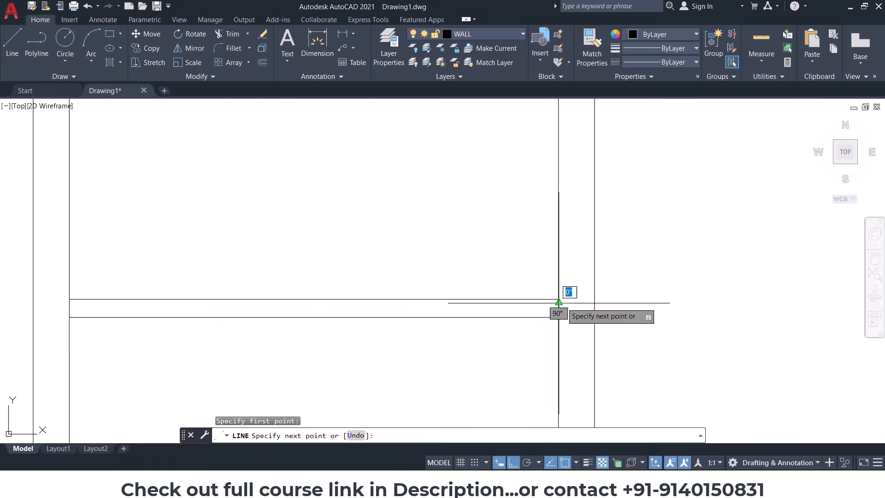
pyautogui.click(594, 299)
pyautogui.press('Escape')
pyautogui.press('Escape')
# Step: Offset the line across the wall 2.5 feet upward to mark the dress room's door opening
pyautogui.write('o')
pyautogui.press('Return')
pyautogui.write('2.5')
pyautogui.press('Return')
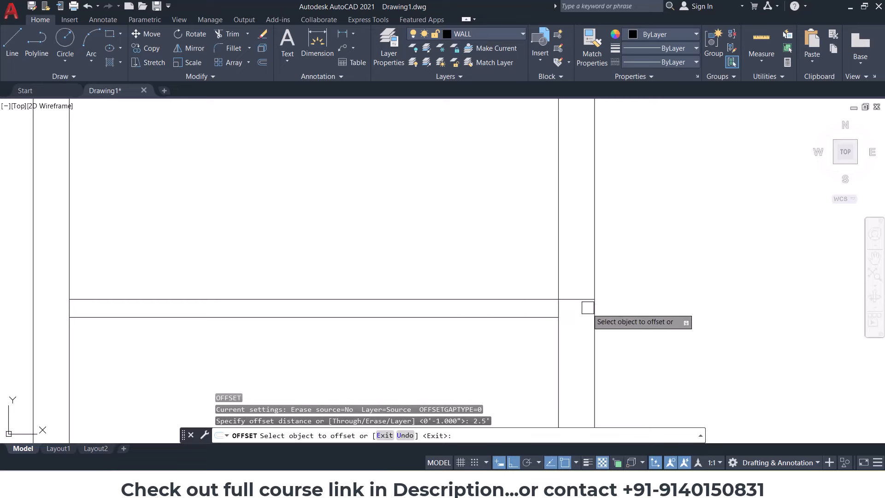
pyautogui.click(587, 300)
pyautogui.click(574, 222)
pyautogui.press('Escape')
pyautogui.press('Escape')
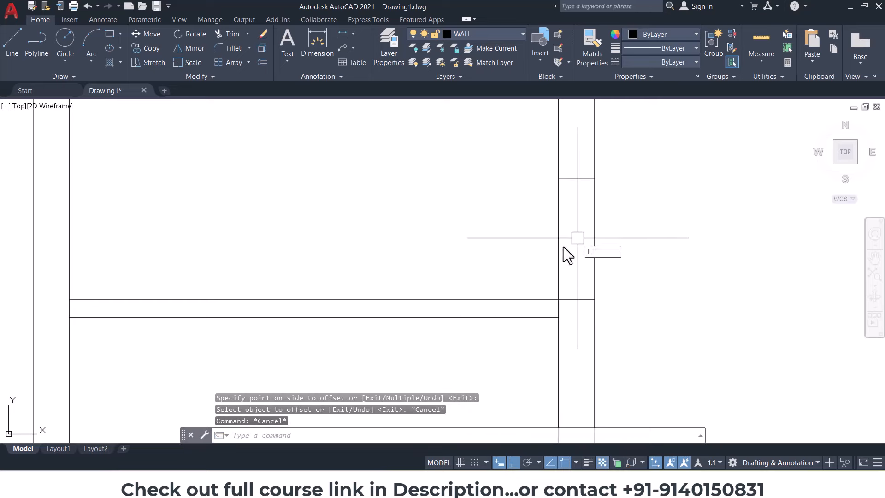
pyautogui.press('Return')
pyautogui.click(558, 302)
pyautogui.press('Return')
pyautogui.press('Return')
pyautogui.press('Escape')
pyautogui.press('Escape')
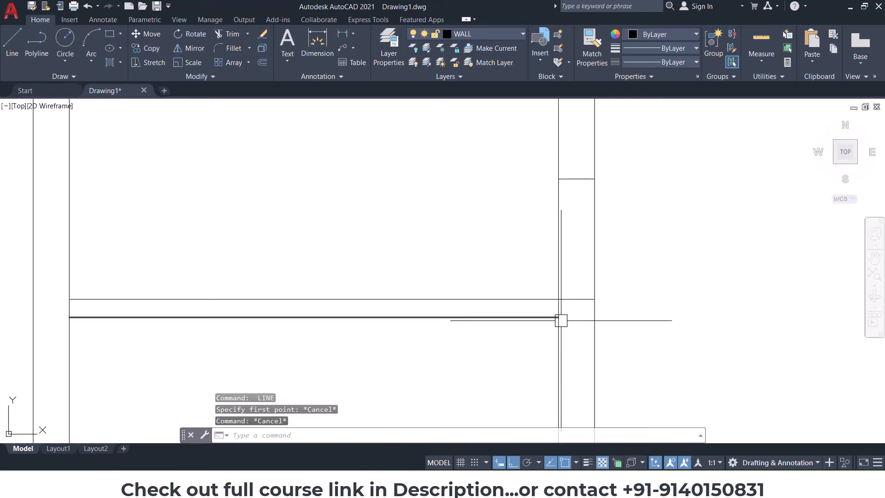
# Step: Trim the wall line at the dress–toilet partition junction and draw a separate short line across the partition's end there
pyautogui.write('tr')
pyautogui.press('Return')
pyautogui.press('Escape')
pyautogui.write('l')
pyautogui.press('Return')
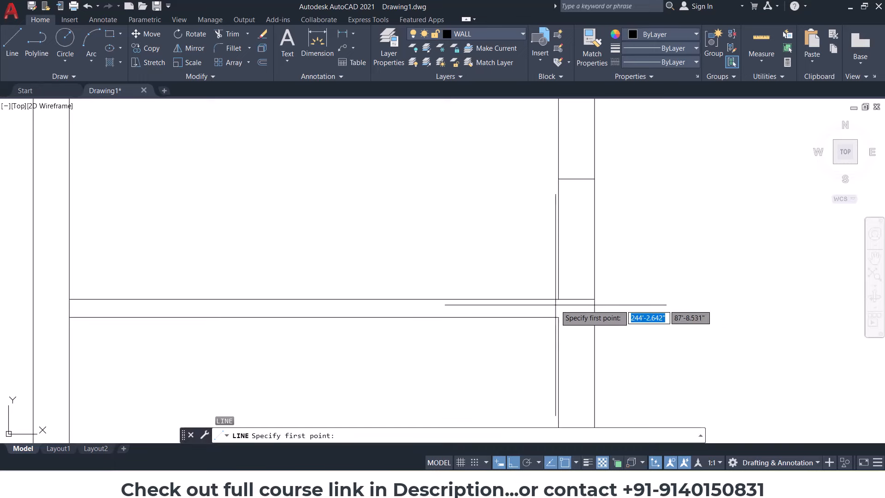
pyautogui.click(559, 299)
pyautogui.press('Escape')
pyautogui.press('Escape')
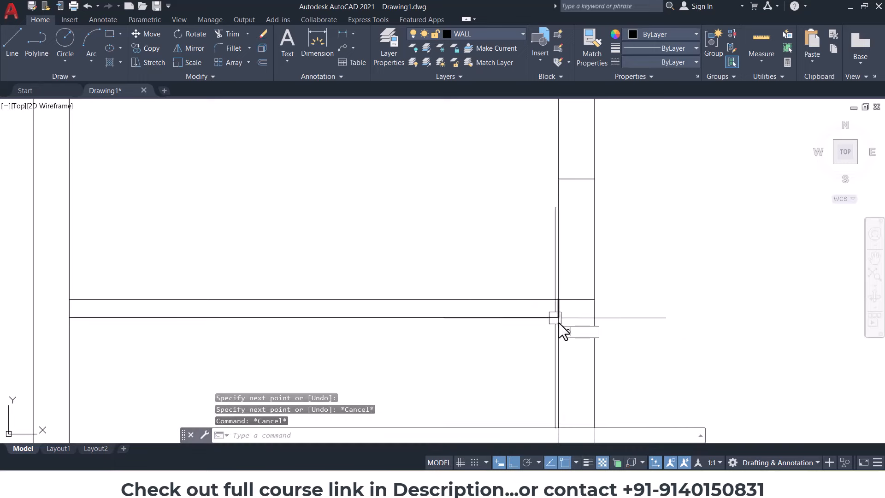
# Step: Offset the short end line 4.5 inches into the partition, and offset the new line another 2.5 feet for the toilet door
pyautogui.write('o')
pyautogui.press('Return')
pyautogui.write('4.5')
pyautogui.press('Return')
pyautogui.click(557, 308)
pyautogui.click(539, 307)
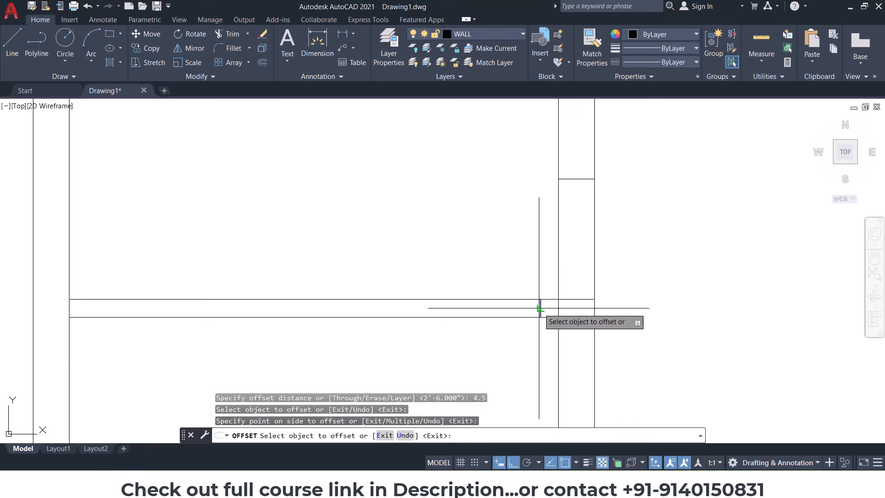
pyautogui.click(540, 308)
pyautogui.write('2.5')
pyautogui.press('Return')
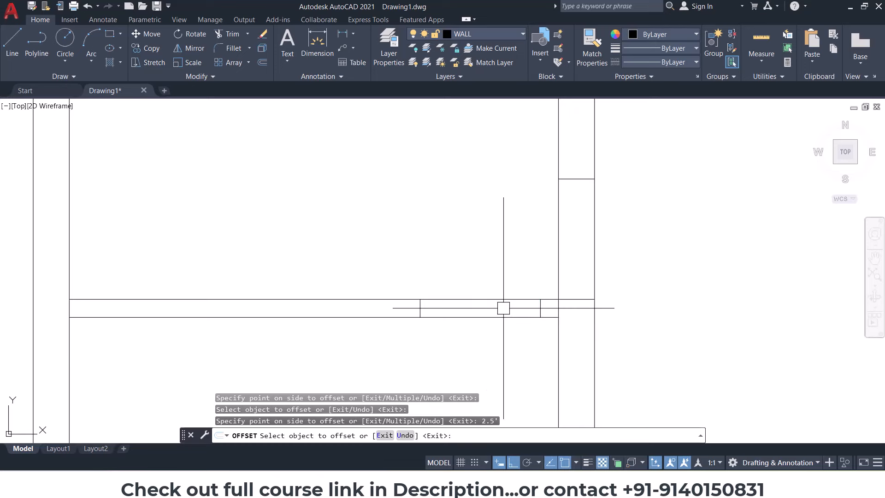
pyautogui.press('Escape')
# Step: Trim the wall lines out of both marked door openings and erase the leftover short line at the partition junction
pyautogui.write('tr')
pyautogui.press('Return')
pyautogui.click(504, 262)
pyautogui.click(478, 371)
pyautogui.click(484, 269)
pyautogui.click(694, 205)
pyautogui.press('Escape')
pyautogui.press('Escape')
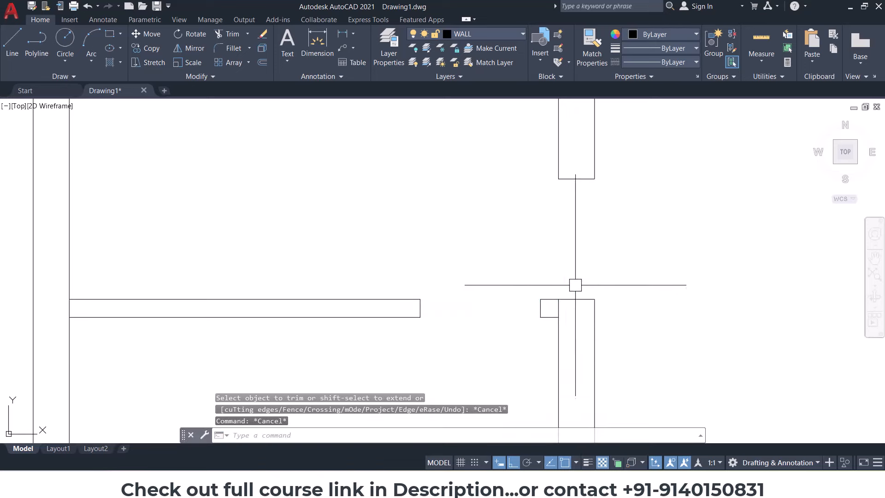
pyautogui.click(560, 307)
pyautogui.press('Delete')
# Step: Move both drawn floor plans horizontally to the right, farther away from the ground-floor reference image
pyautogui.scroll(-6, 493, 302)
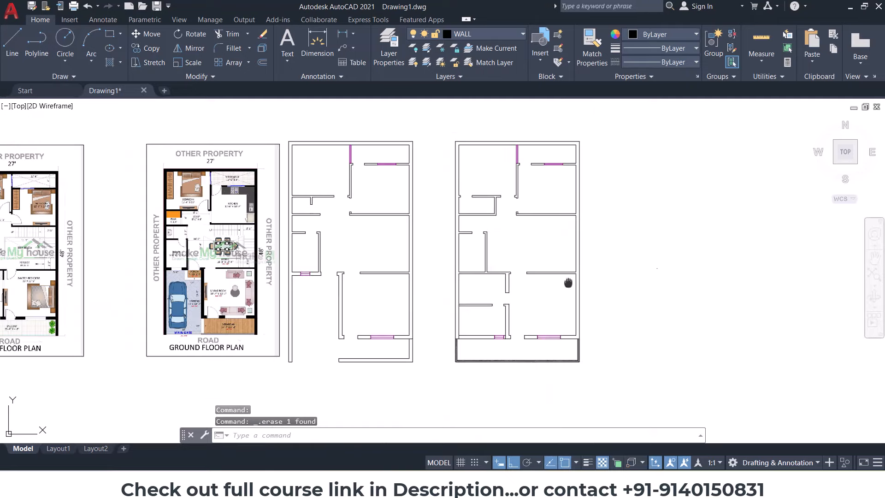
pyautogui.scroll(2, 501, 287)
pyautogui.moveTo(444, 285); pyautogui.dragTo(518, 285, button='middle')
pyautogui.scroll(-2, 486, 285)
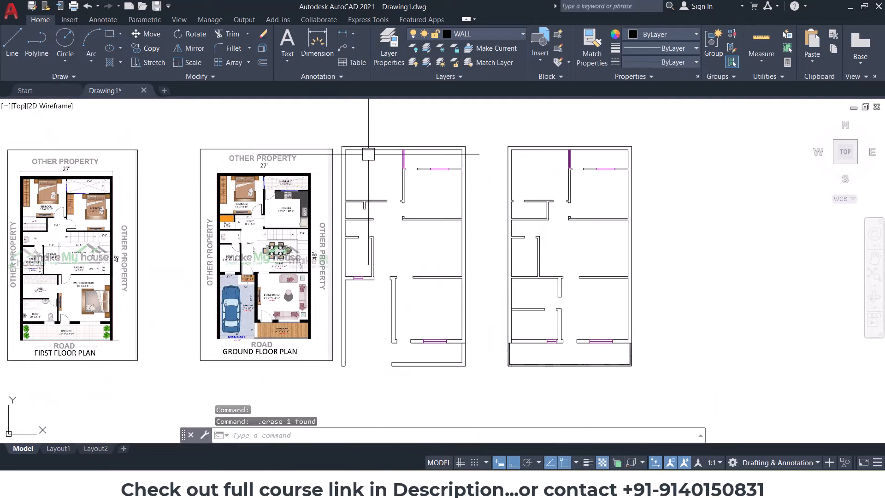
pyautogui.click(340, 119)
pyautogui.click(679, 412)
pyautogui.write('m')
pyautogui.press('Return')
pyautogui.click(624, 390)
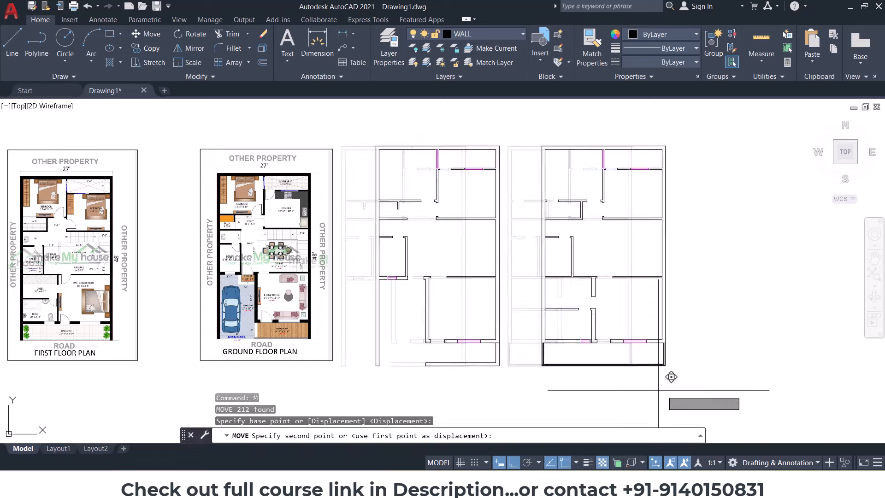
pyautogui.click(671, 390)
pyautogui.press('Escape')
pyautogui.press('Escape')
pyautogui.press('Escape')
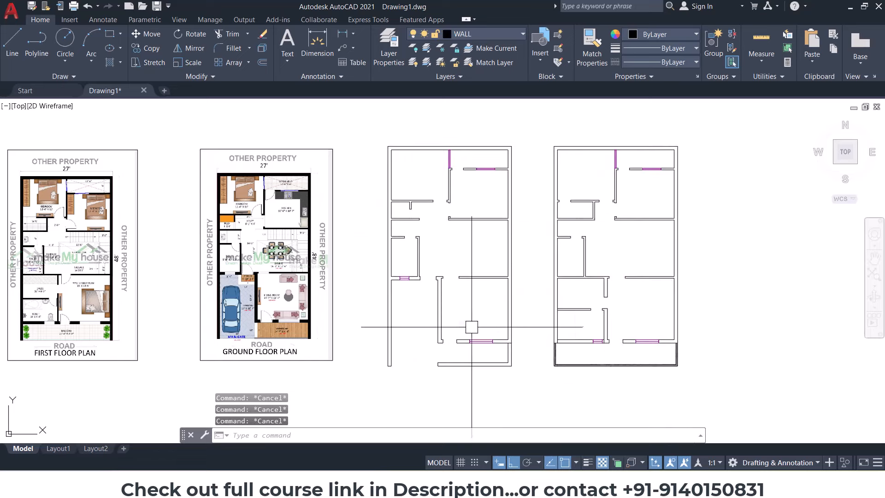
# Step: Open the Blocks.dwg drawing, look over its blocks, and return to Drawing1
pyautogui.click(50, 87)
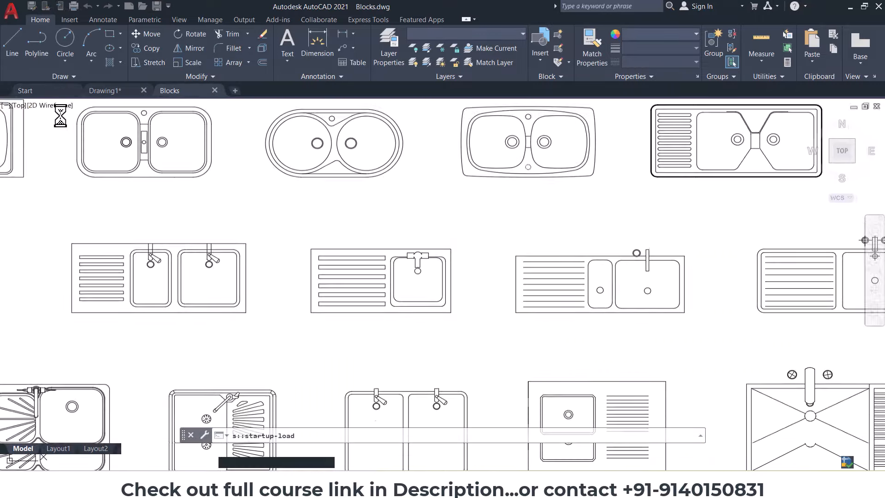
pyautogui.scroll(-5, 362, 230)
pyautogui.scroll(-4, 372, 236)
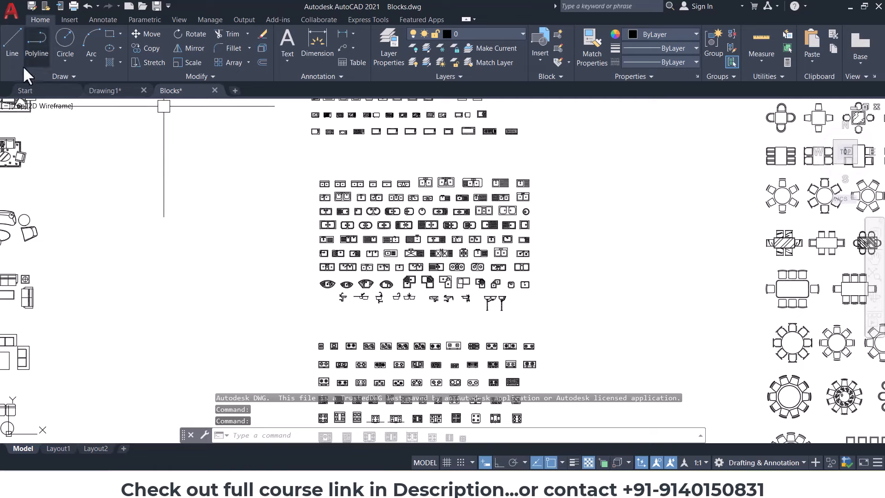
pyautogui.click(103, 92)
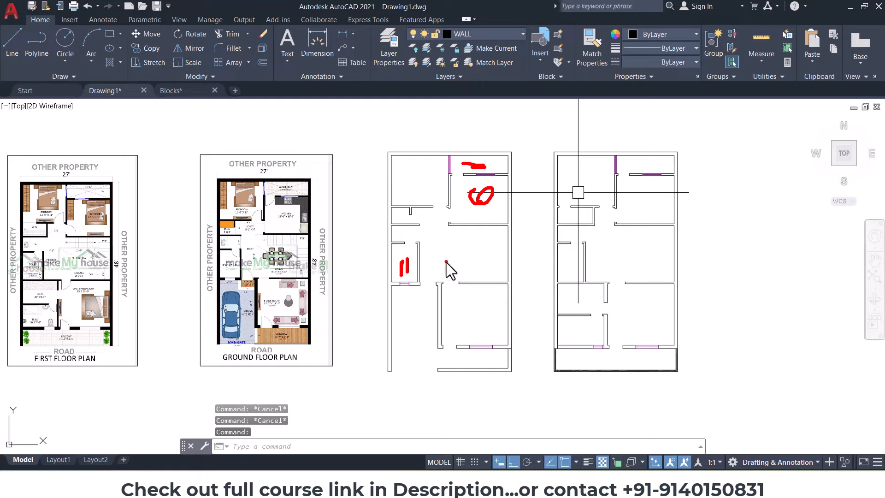
pyautogui.press('Escape')
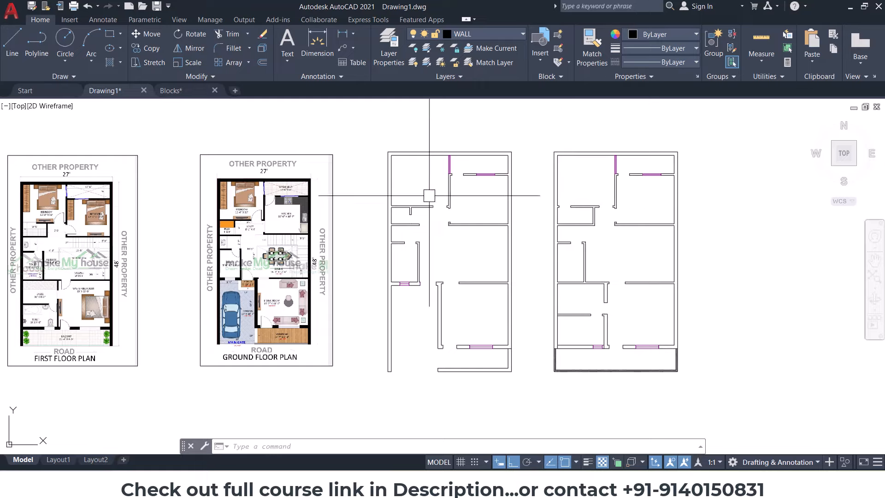
# Step: Find the plan-view toilets in Blocks.dwg and copy the one with a tapered outline and oval bowl from the second row
pyautogui.click(177, 92)
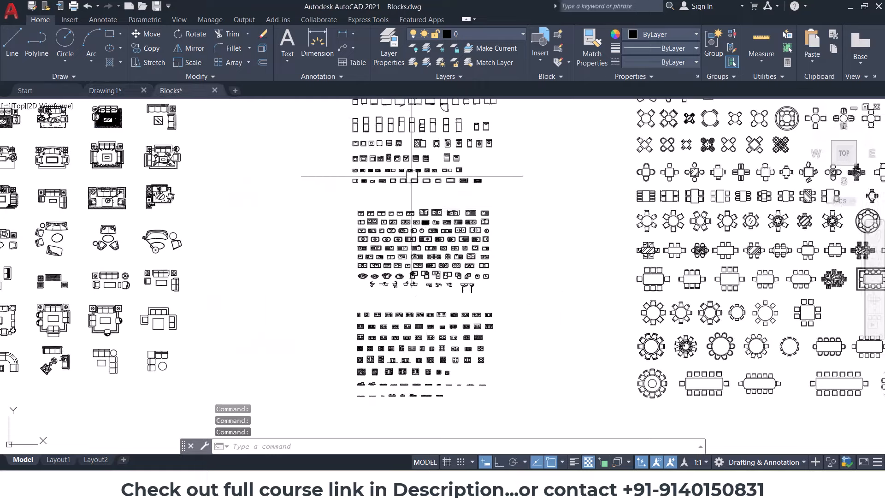
pyautogui.scroll(5, 415, 189)
pyautogui.scroll(-3, 475, 289)
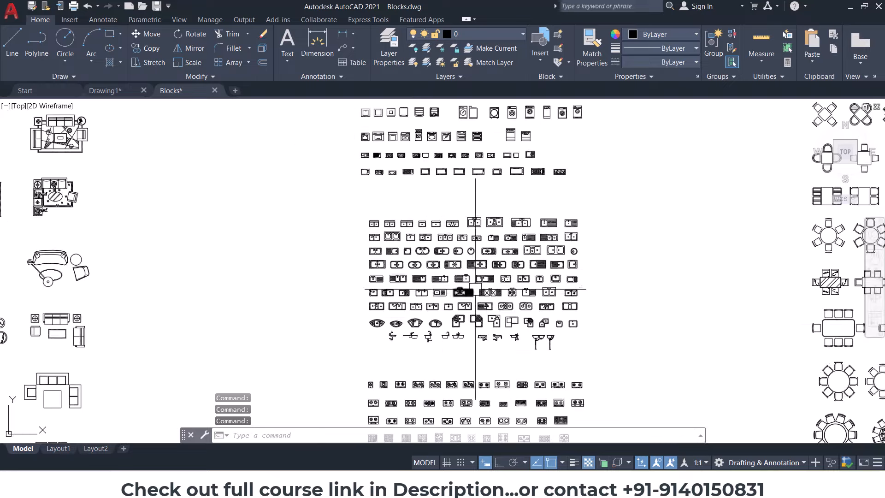
pyautogui.moveTo(584, 295); pyautogui.dragTo(493, 170, button='middle')
pyautogui.scroll(-2, 436, 225)
pyautogui.moveTo(231, 233); pyautogui.dragTo(633, 282, button='middle')
pyautogui.scroll(-2, 198, 231)
pyautogui.moveTo(182, 221)
pyautogui.mouseDown(button='middle')
pyautogui.moveTo(535, 226)
pyautogui.moveTo(73, 257)
pyautogui.mouseUp(button='middle')
pyautogui.moveTo(558, 212); pyautogui.dragTo(281, 241, button='middle')
pyautogui.moveTo(466, 204); pyautogui.dragTo(198, 240, button='middle')
pyautogui.scroll(2, 465, 247)
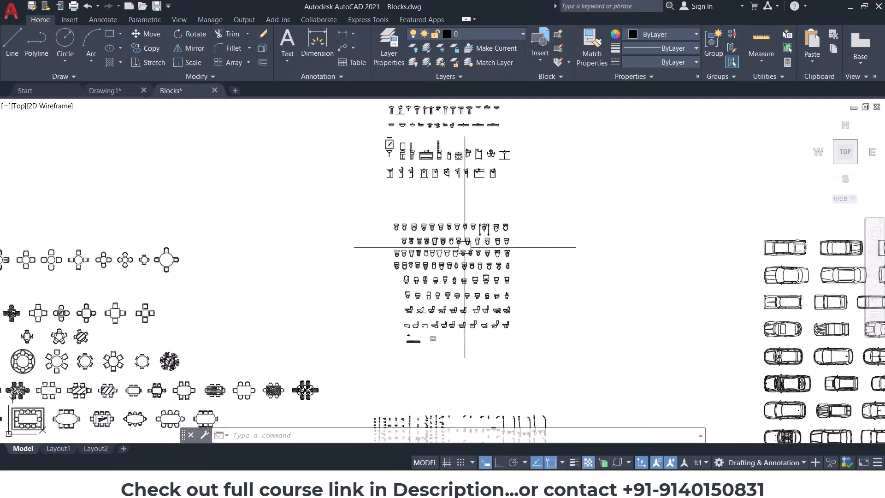
pyautogui.scroll(8, 464, 247)
pyautogui.scroll(-2, 547, 245)
pyautogui.moveTo(573, 247); pyautogui.dragTo(609, 180, button='middle')
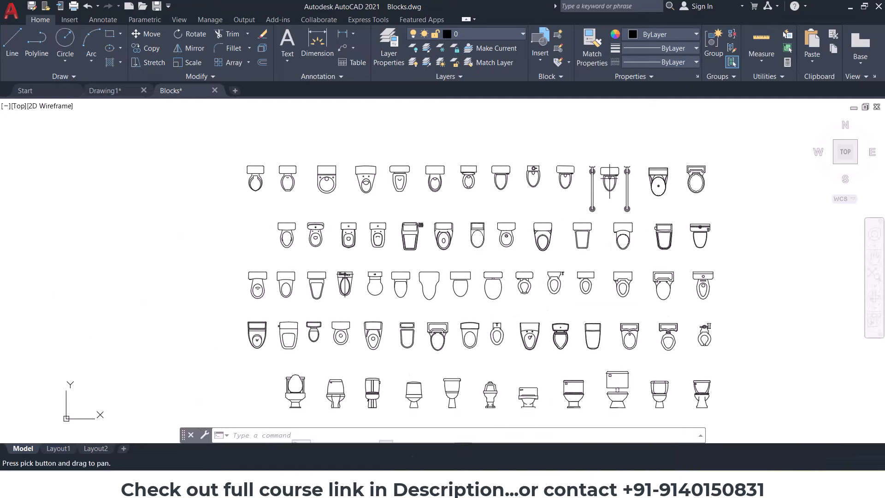
pyautogui.scroll(4, 459, 217)
pyautogui.click(428, 238)
pyautogui.click(413, 221)
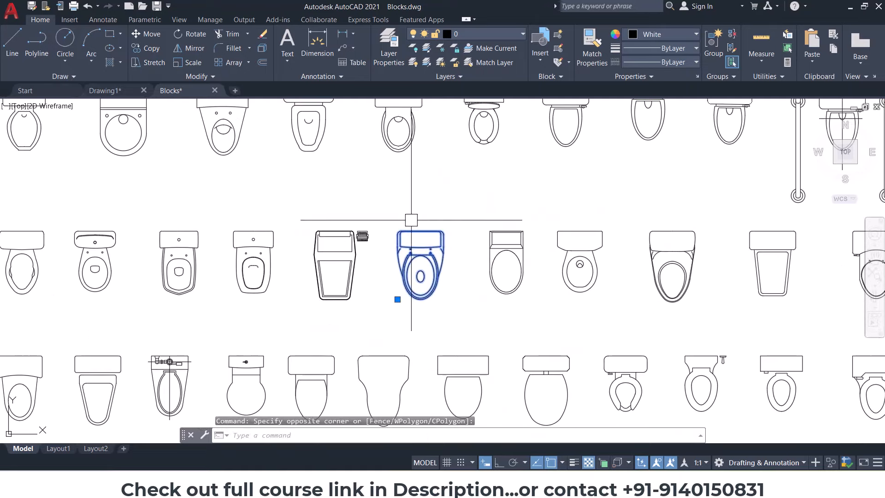
pyautogui.hotkey('ctrl', 'shift', 'c')
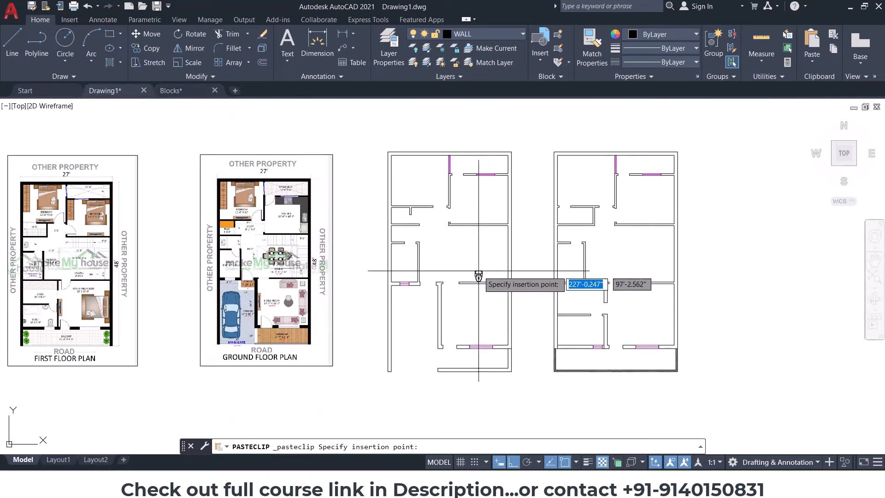
# Step: Paste the toilet block into the ground-floor toilet in Drawing1 and rotate it a quarter turn so its tank faces the outer wall
pyautogui.scroll(6, 479, 277)
pyautogui.click(450, 241)
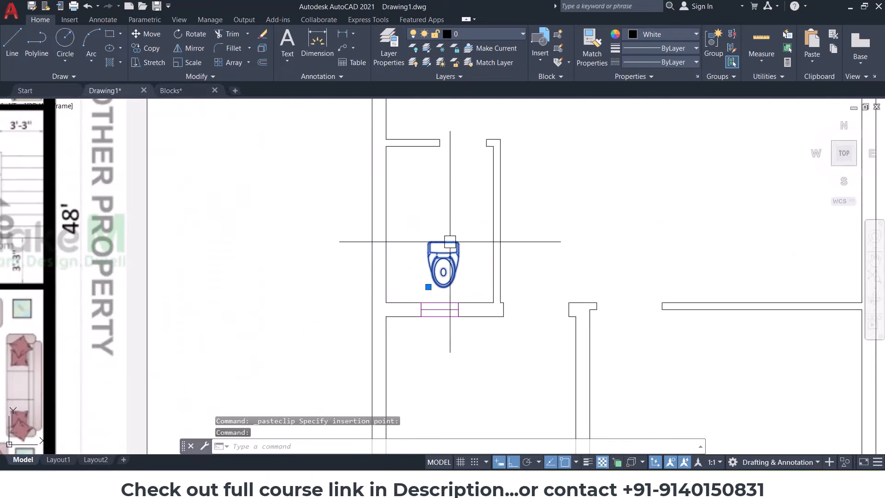
pyautogui.press('Return')
pyautogui.click(444, 240)
pyautogui.click(439, 208)
pyautogui.click(441, 229)
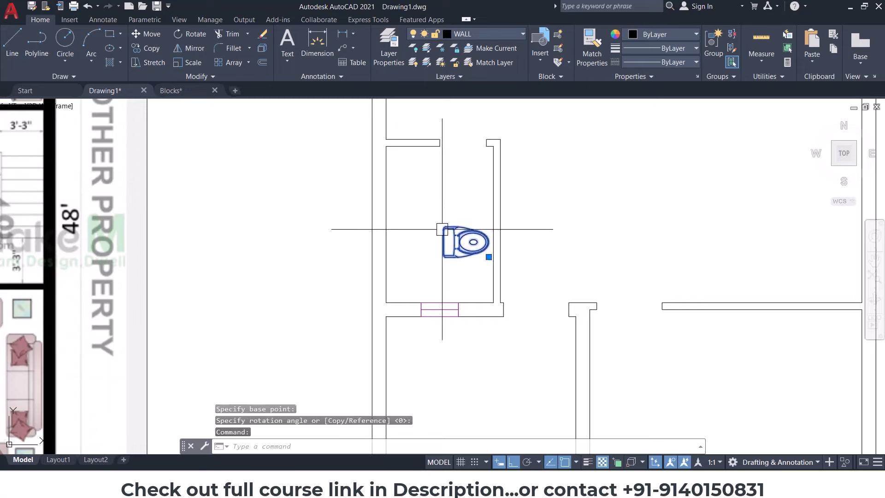
# Step: Move the toilet block horizontally so its tank sits flush against the inner face of the ground-floor toilet's outer wall
pyautogui.scroll(2, 435, 236)
pyautogui.write('M')
pyautogui.press('Return')
pyautogui.click(448, 245)
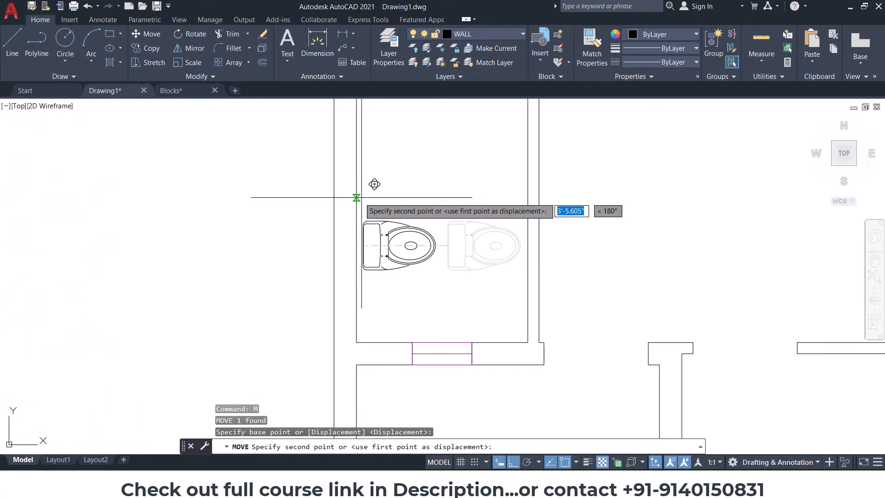
pyautogui.scroll(-2, 357, 198)
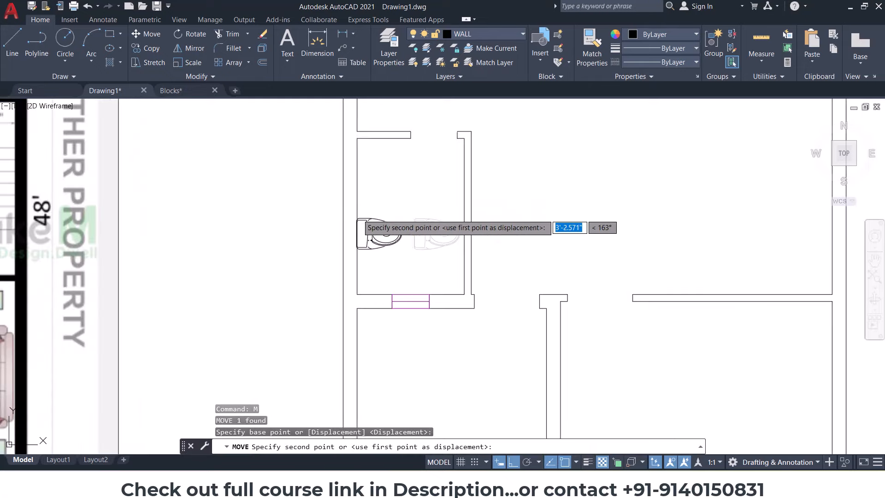
pyautogui.click(358, 216)
pyautogui.press('Escape')
pyautogui.press('Escape')
pyautogui.scroll(-2, 381, 227)
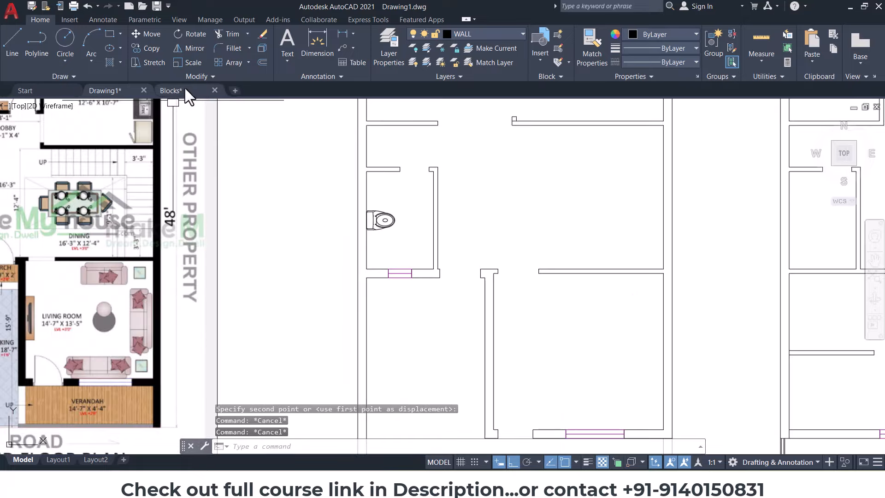
# Step: Copy the small rectangular-counter washbasin with an oval bowl from Blocks.dwg, using its upper-right corner as base point
pyautogui.click(183, 91)
pyautogui.scroll(-5, 494, 277)
pyautogui.scroll(4, 484, 172)
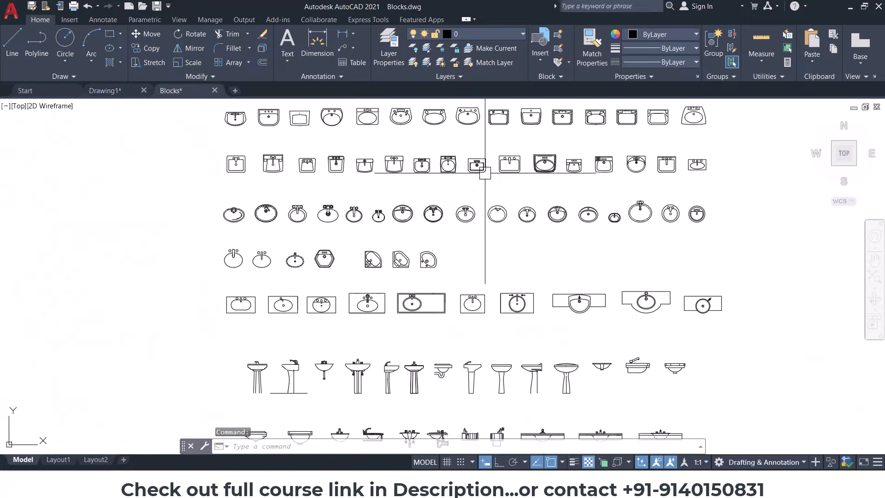
pyautogui.moveTo(415, 300); pyautogui.dragTo(433, 349, button='middle')
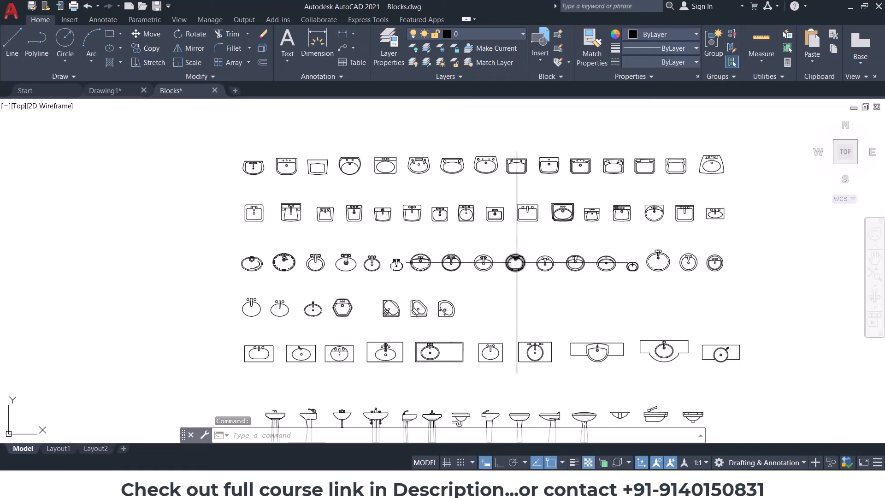
pyautogui.click(489, 352)
pyautogui.scroll(5, 493, 357)
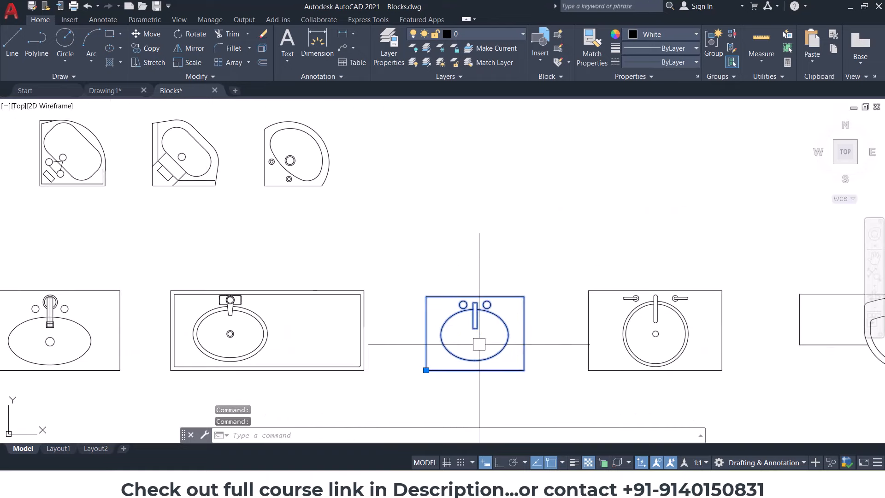
pyautogui.hotkey('ctrl', 'shift', 'c')
pyautogui.click(524, 297)
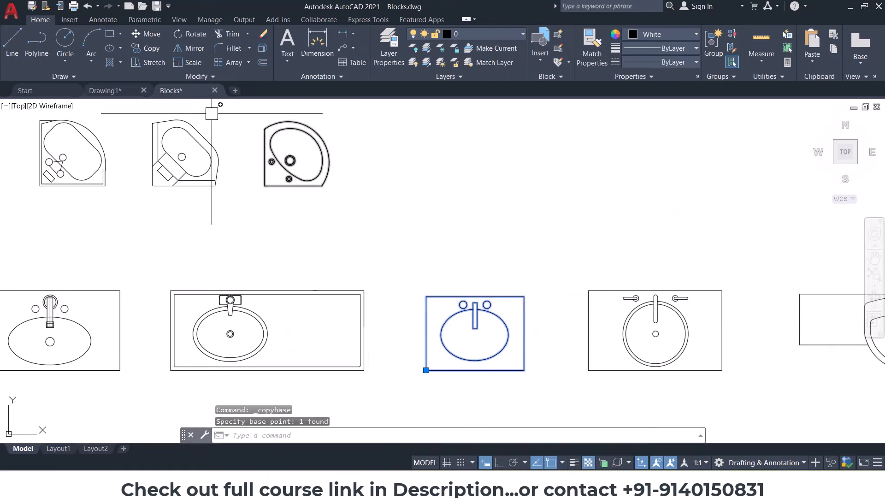
# Step: Paste the washbasin above the toilet block in Drawing1 and rotate it 90° so its tap faces the outer wall
pyautogui.click(102, 90)
pyautogui.hotkey('ctrl', 'v')
pyautogui.scroll(5, 402, 250)
pyautogui.click(402, 250)
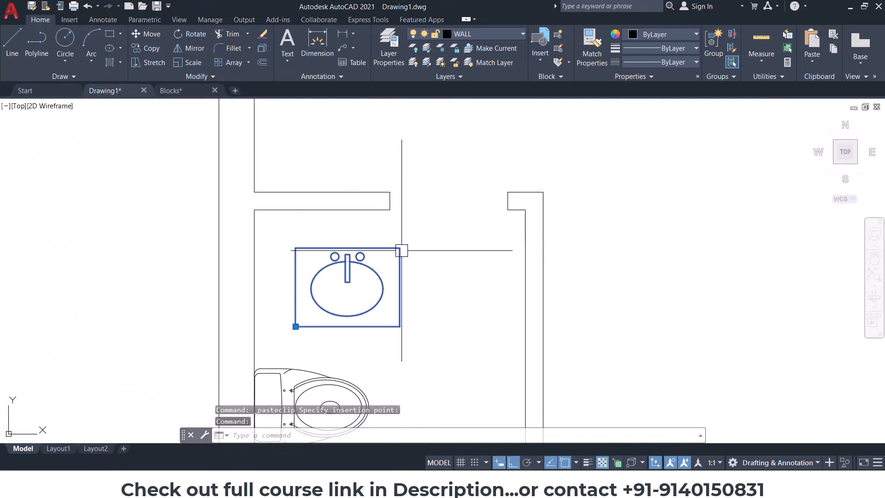
pyautogui.write('RO')
pyautogui.press('Return')
pyautogui.click(401, 250)
pyautogui.press('Return')
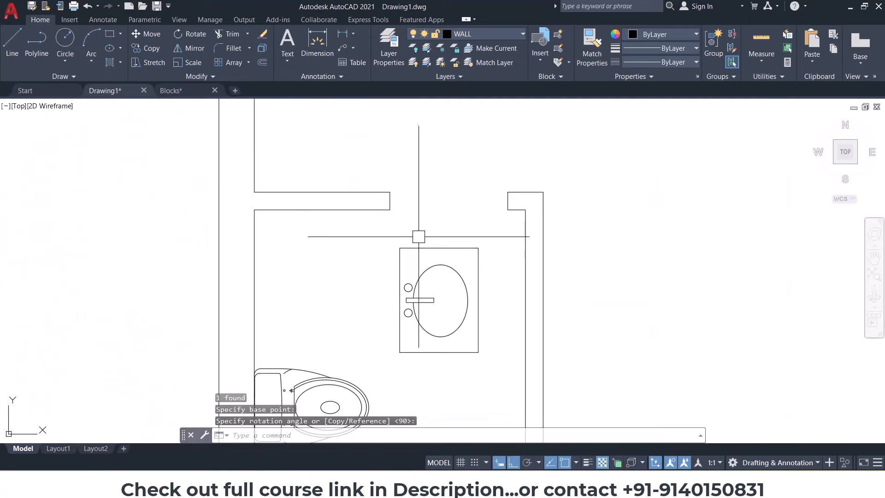
# Step: Move the washbasin by its upper corner into the toilet's inner corner between the outer wall and the door wall
pyautogui.write('m')
pyautogui.press('Return')
pyautogui.click(400, 248)
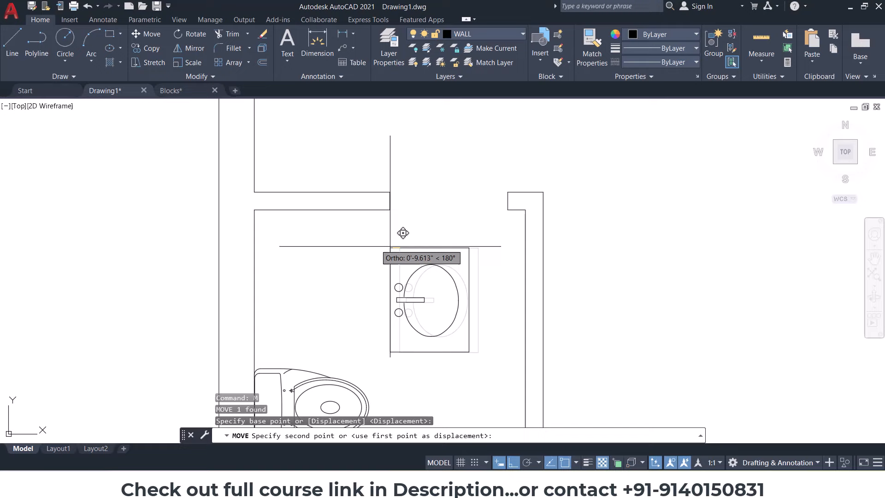
pyautogui.click(254, 210)
pyautogui.scroll(-4, 312, 260)
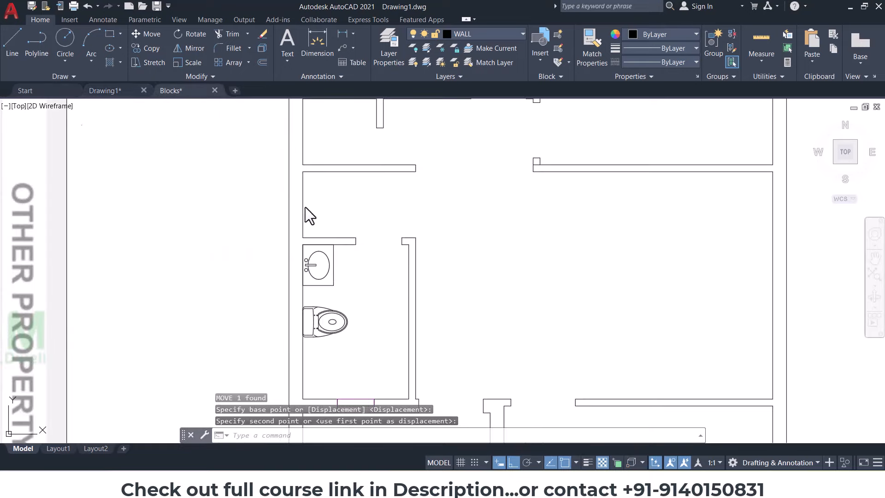
# Step: Find the three-piece tap with two handles below the toilet blocks in Blocks.dwg and copy it with a base point
pyautogui.scroll(-6, 386, 264)
pyautogui.moveTo(391, 314); pyautogui.dragTo(461, 83, button='middle')
pyautogui.moveTo(409, 407); pyautogui.dragTo(409, 361, button='middle')
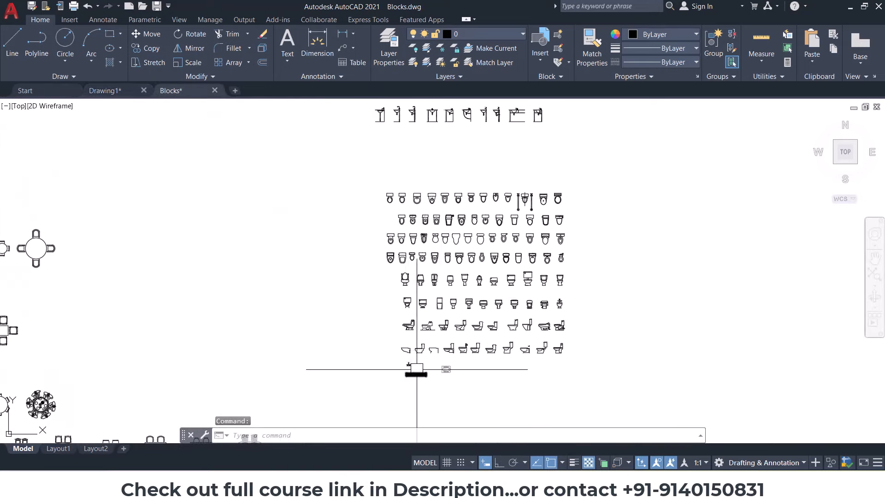
pyautogui.scroll(10, 417, 382)
pyautogui.click(353, 275)
pyautogui.scroll(4, 353, 272)
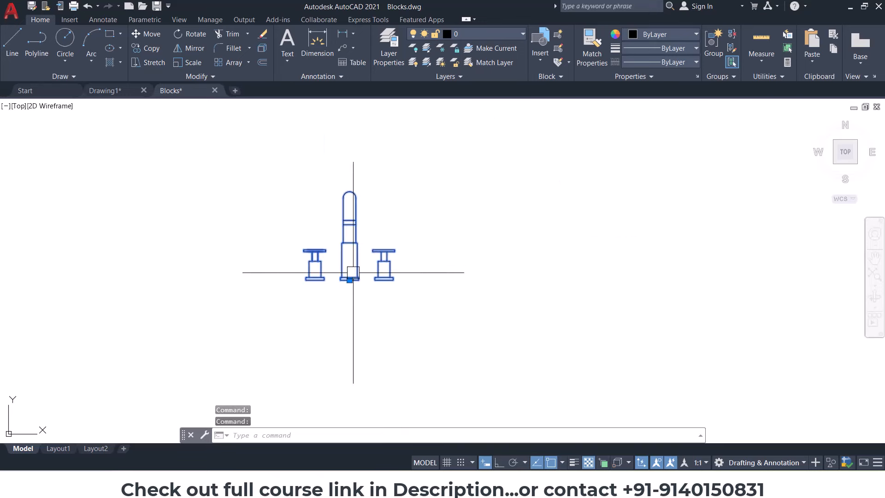
pyautogui.hotkey('ctrl', 'shift', 'c')
pyautogui.scroll(6, 353, 272)
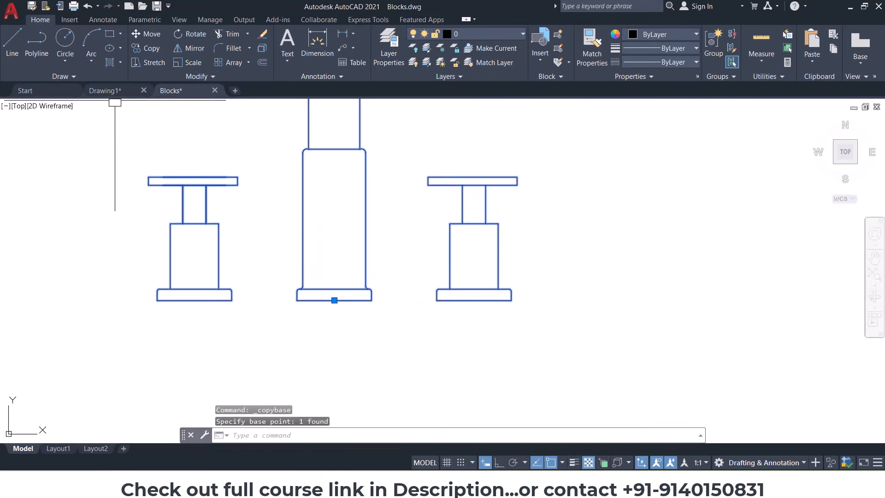
# Step: Paste the tap below the toilet block in Drawing1 and rotate it a quarter turn clockwise so its spout points away from the outer wall
pyautogui.click(121, 92)
pyautogui.scroll(6, 365, 376)
pyautogui.hotkey('ctrl', 'v')
pyautogui.click(349, 367)
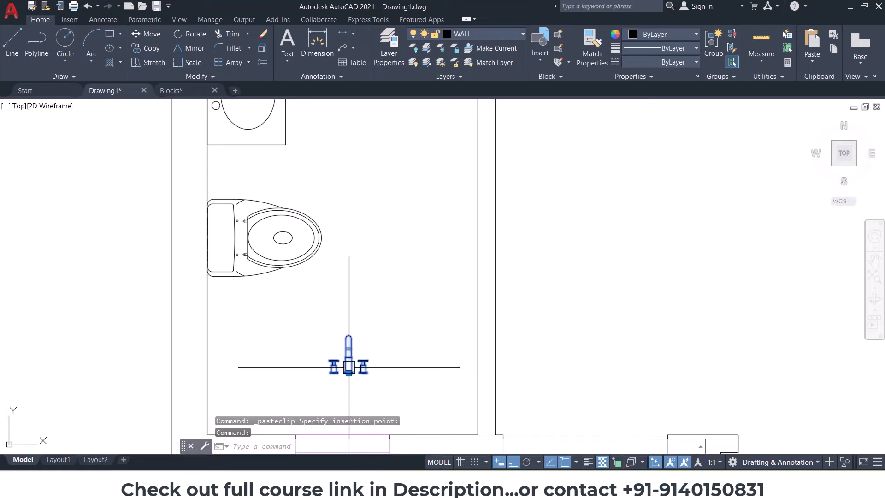
pyautogui.write('RO')
pyautogui.press('Return')
pyautogui.scroll(6, 350, 379)
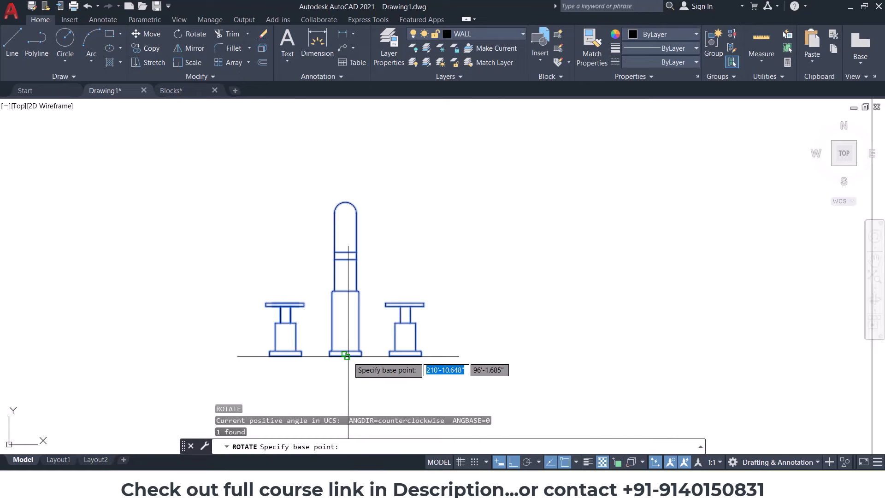
pyautogui.click(348, 356)
pyautogui.moveTo(348, 351); pyautogui.dragTo(382, 251, button='middle')
pyautogui.click(358, 287)
pyautogui.click(357, 198)
# Step: Move the tap horizontally by the foot of its spout onto the inner face of the toilet's outer wall
pyautogui.scroll(-4, 357, 198)
pyautogui.write('M')
pyautogui.press('Return')
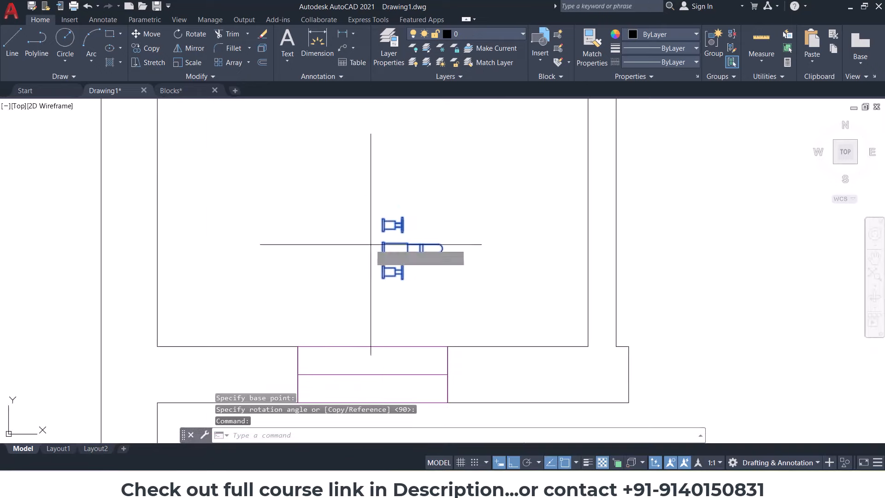
pyautogui.scroll(6, 371, 245)
pyautogui.click(413, 266)
pyautogui.scroll(-6, 413, 267)
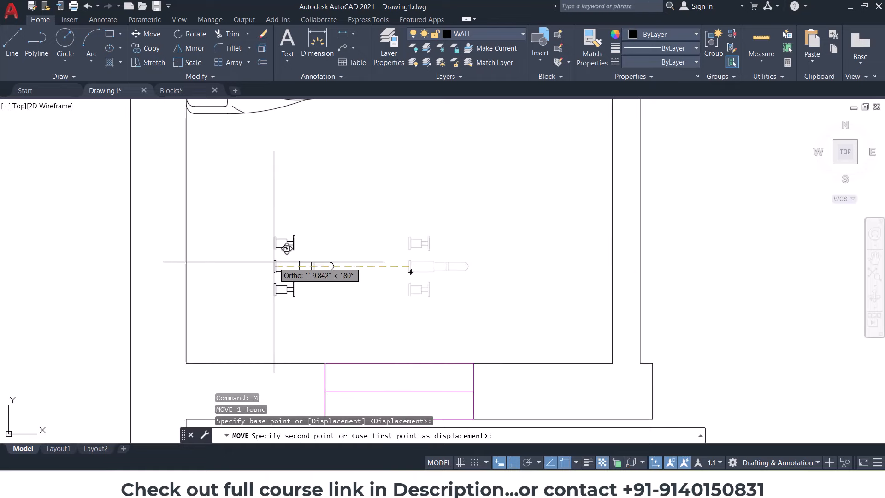
pyautogui.click(186, 267)
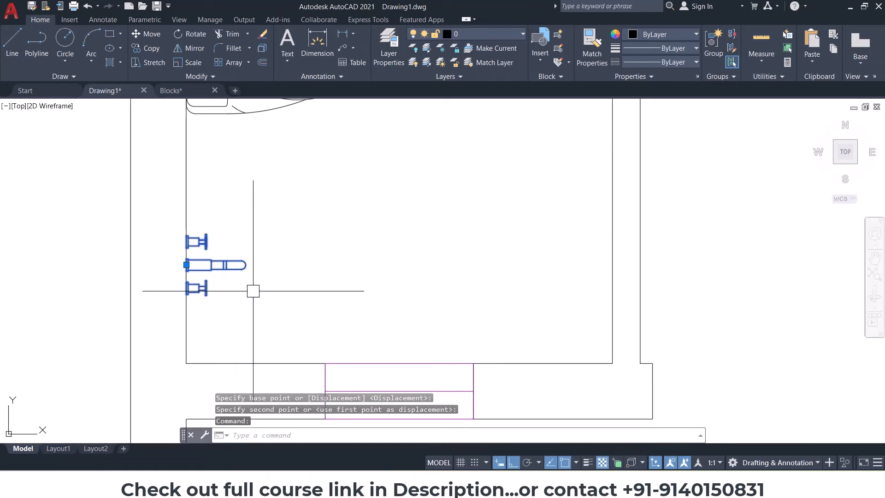
pyautogui.scroll(-5, 259, 280)
pyautogui.press('Escape')
pyautogui.press('Escape')
pyautogui.press('Escape')
pyautogui.scroll(4, 277, 258)
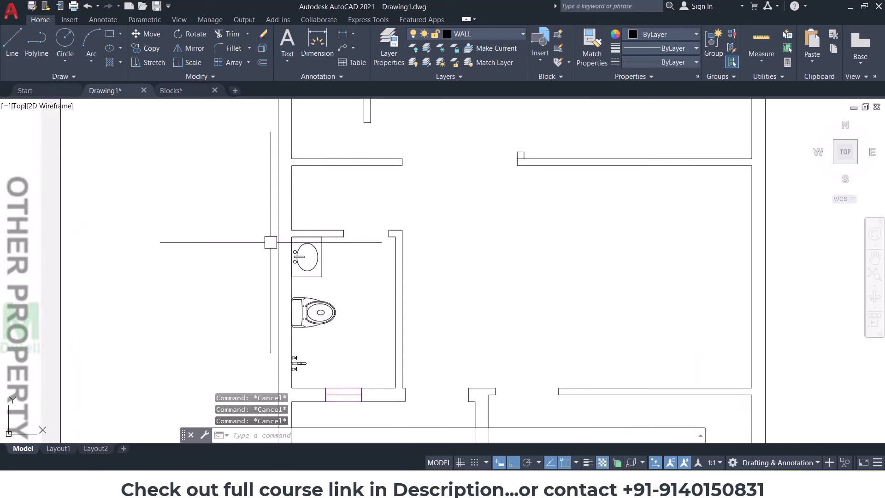
pyautogui.moveTo(316, 254); pyautogui.dragTo(333, 285, button='middle')
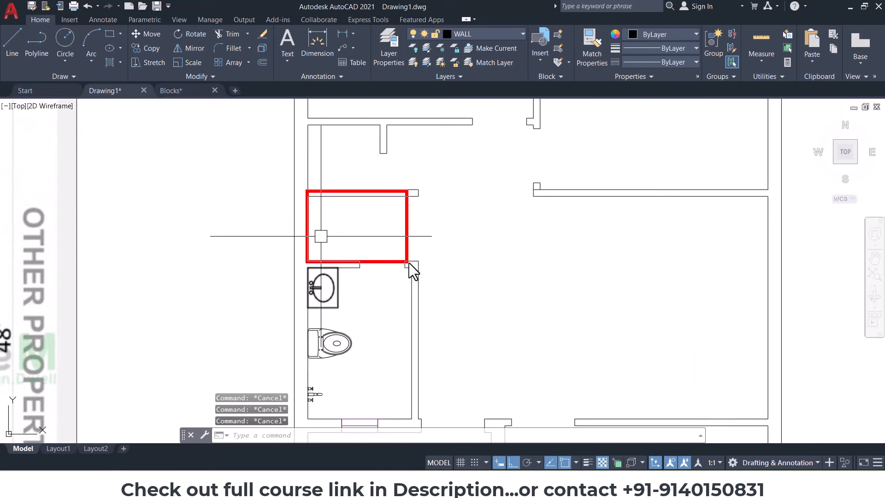
pyautogui.moveTo(408, 263); pyautogui.dragTo(414, 261)
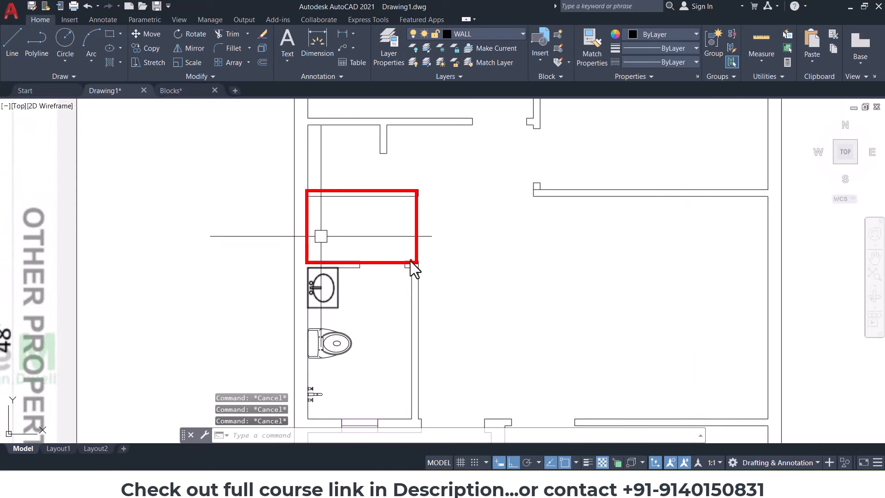
pyautogui.press('Escape')
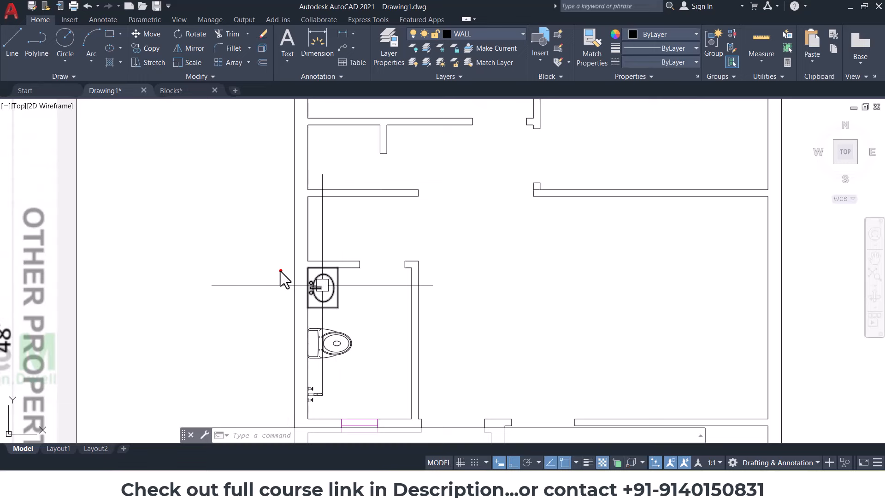
pyautogui.moveTo(385, 325); pyautogui.dragTo(415, 361)
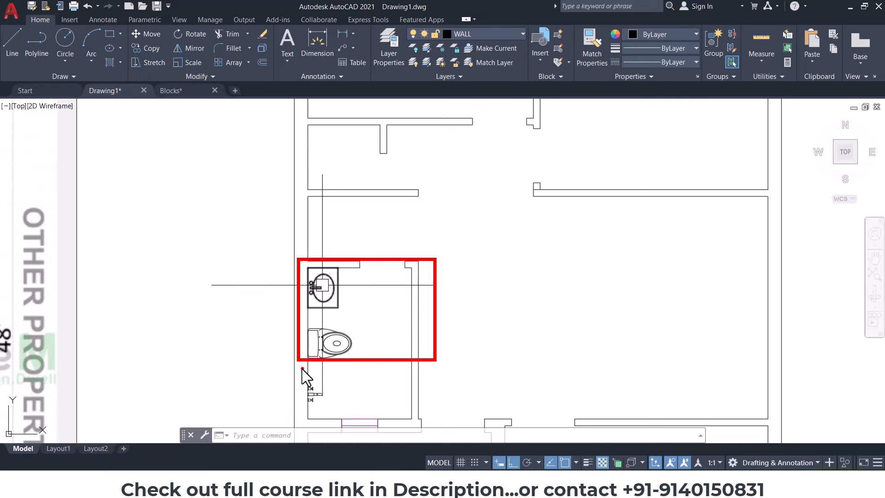
pyautogui.moveTo(299, 364); pyautogui.dragTo(405, 417)
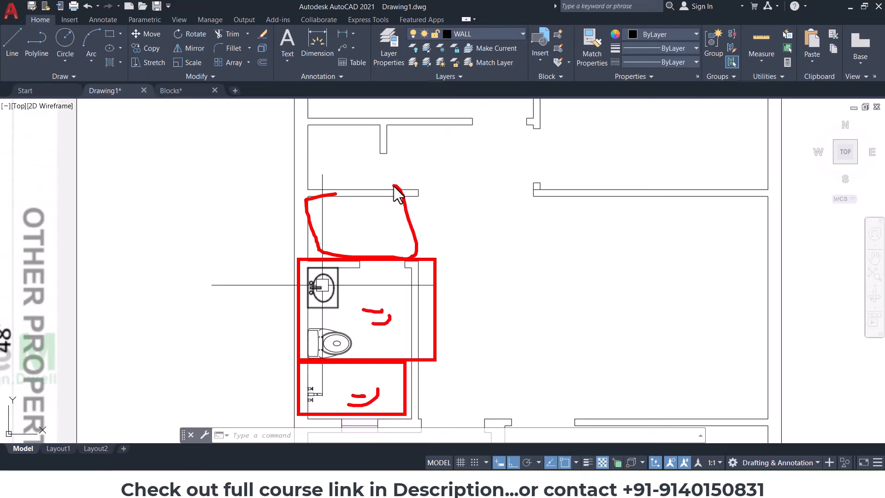
pyautogui.press('Escape')
pyautogui.press('Escape')
pyautogui.press('Escape')
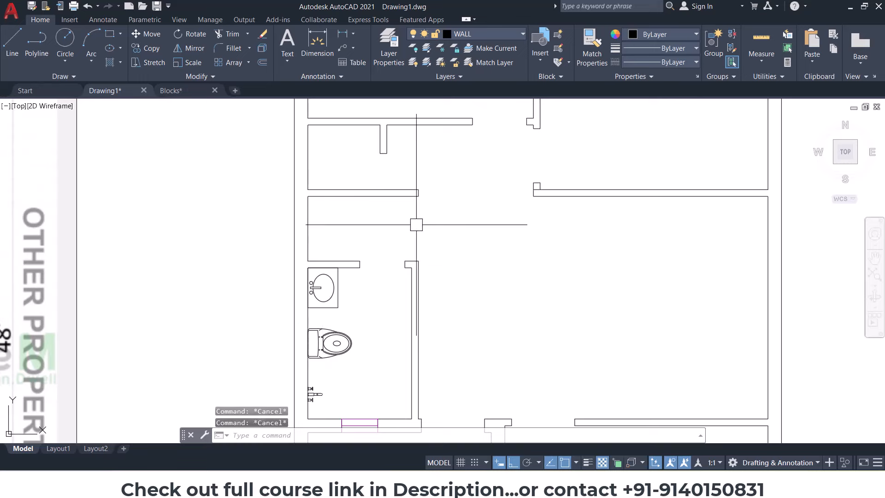
pyautogui.scroll(-5, 404, 197)
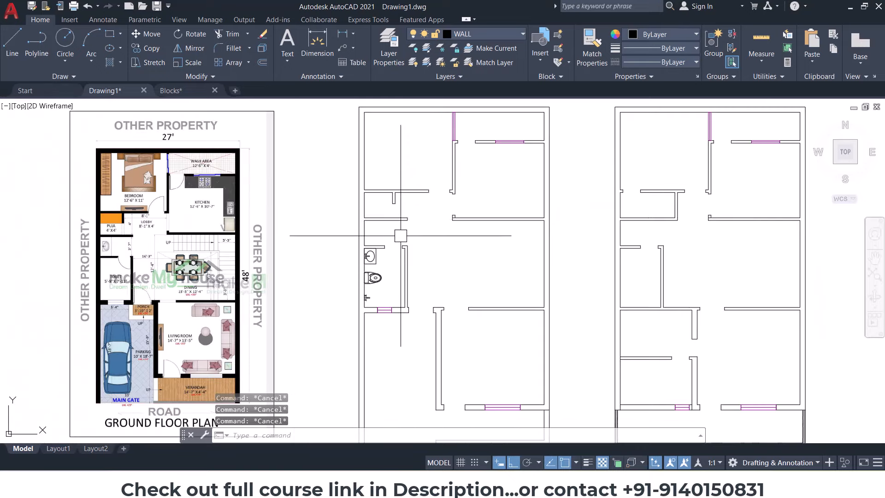
pyautogui.moveTo(397, 233); pyautogui.dragTo(431, 258, button='middle')
pyautogui.scroll(3, 518, 158)
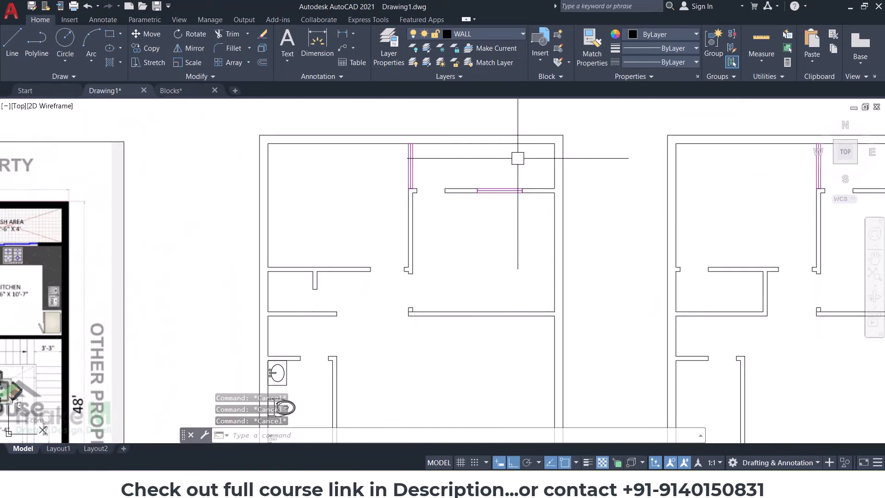
# Step: Open the plumbing drawing blocks.dwg drawing
pyautogui.click(186, 89)
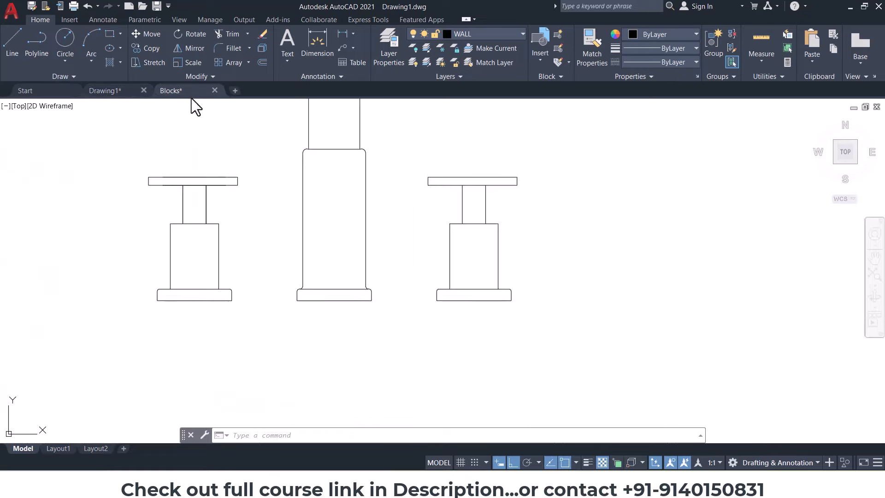
pyautogui.click(106, 90)
pyautogui.click(55, 96)
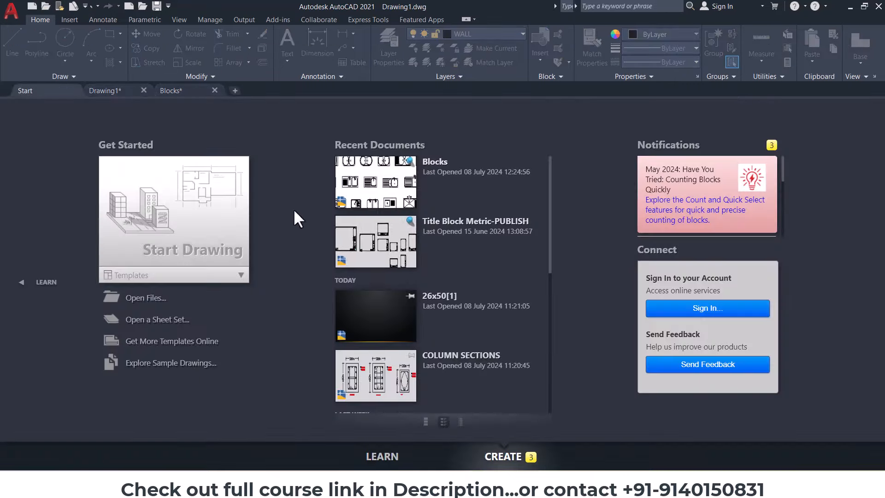
pyautogui.click(146, 299)
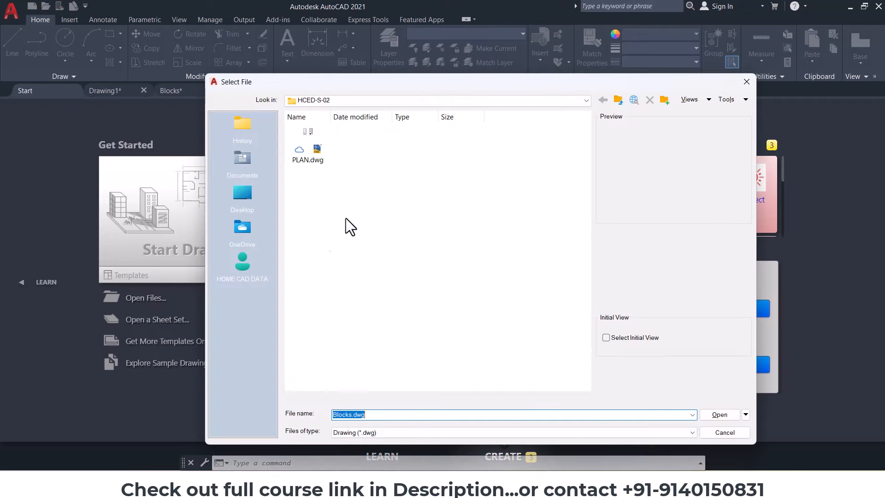
pyautogui.click(617, 100)
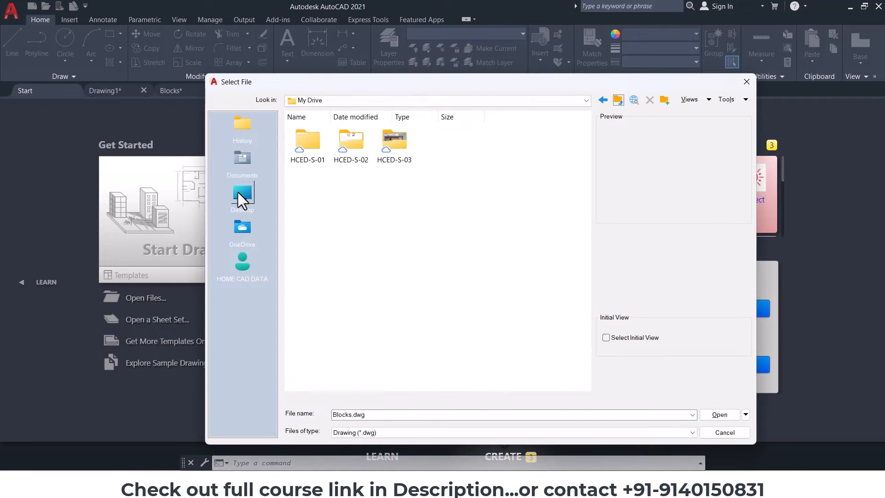
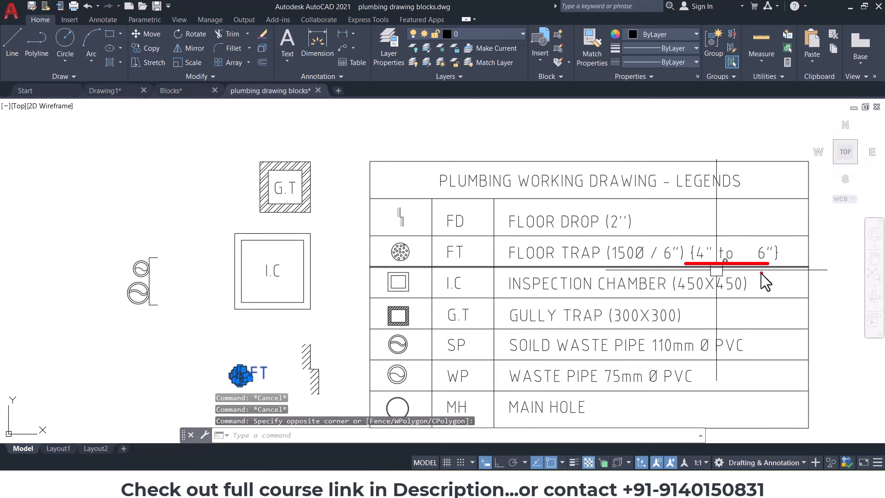
# Step: Scale the floor trap and its FT label by reference from the circle's upper quadrant, setting the trap's diameter to 5"
pyautogui.press('Escape')
pyautogui.scroll(5, 431, 293)
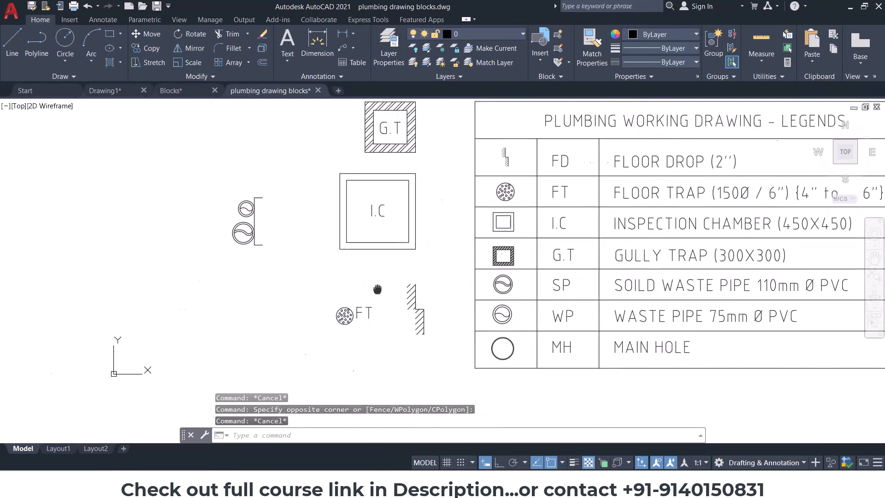
pyautogui.press('Return')
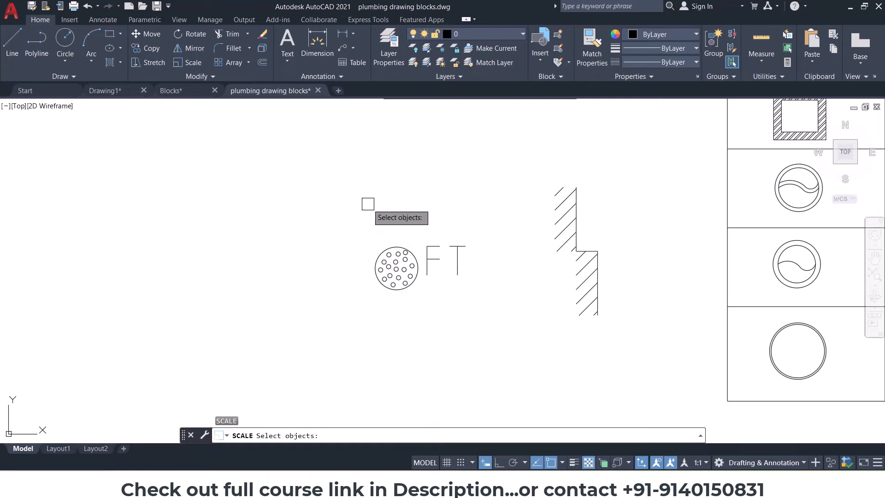
pyautogui.click(344, 182)
pyautogui.click(532, 334)
pyautogui.press('Return')
pyautogui.scroll(3, 393, 210)
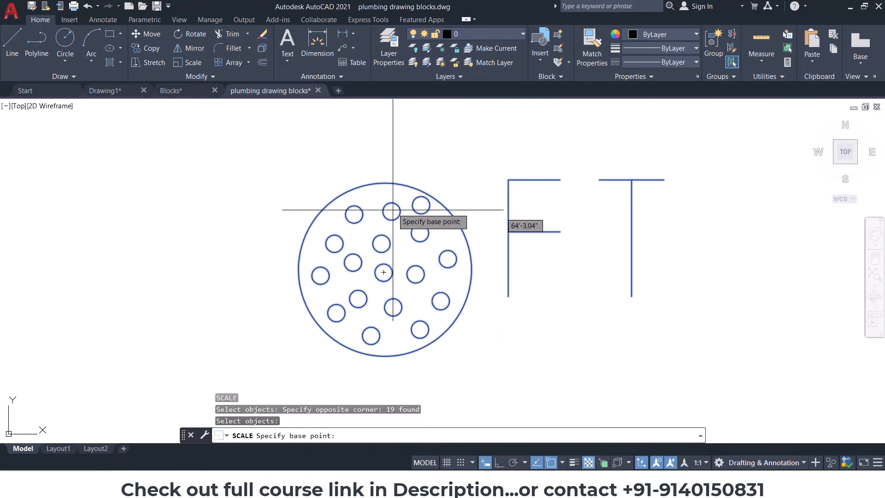
pyautogui.click(385, 183)
pyautogui.write('R')
pyautogui.press('Return')
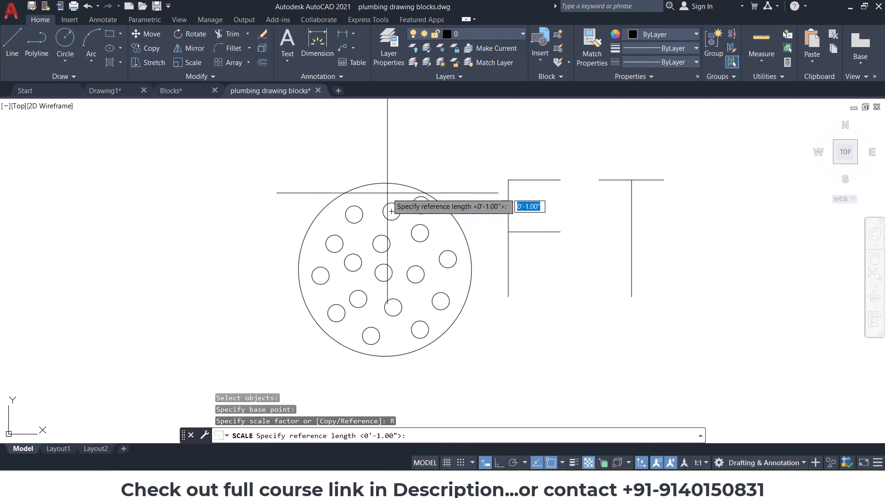
pyautogui.click(385, 184)
pyautogui.click(385, 355)
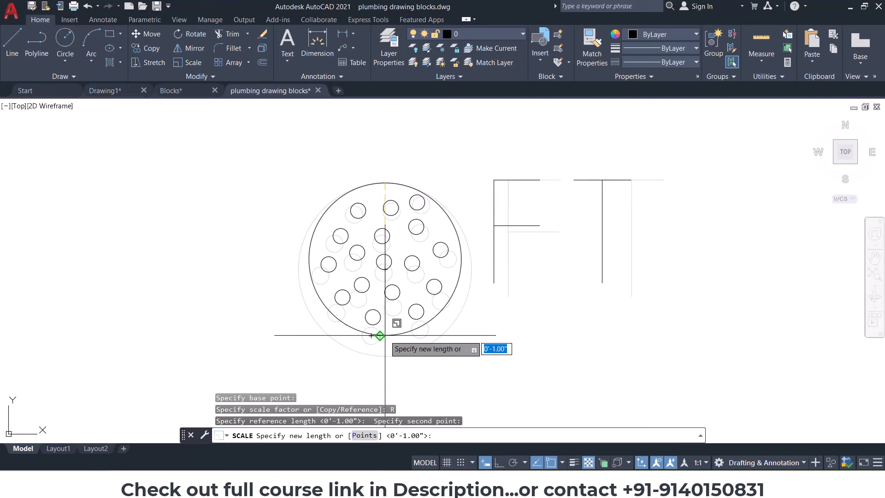
pyautogui.press('Return')
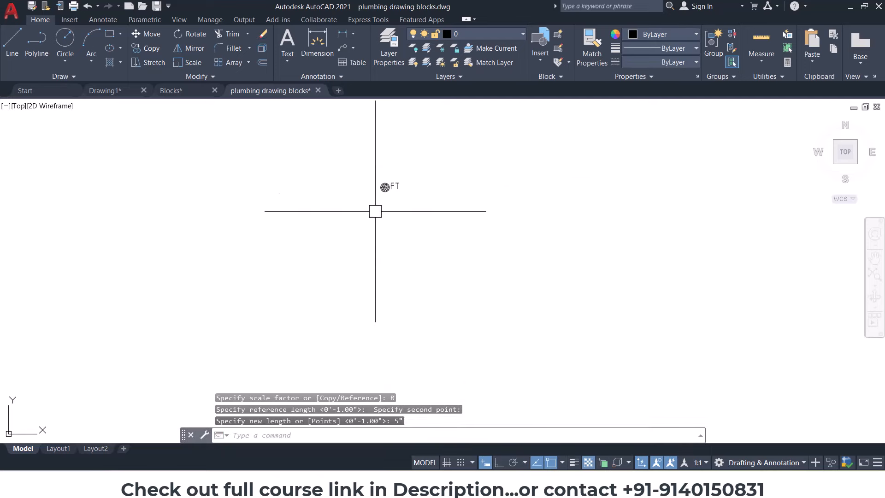
# Step: Draw a 6" × 6" square beside the floor trap symbol
pyautogui.scroll(1, 374, 207)
pyautogui.press('Return')
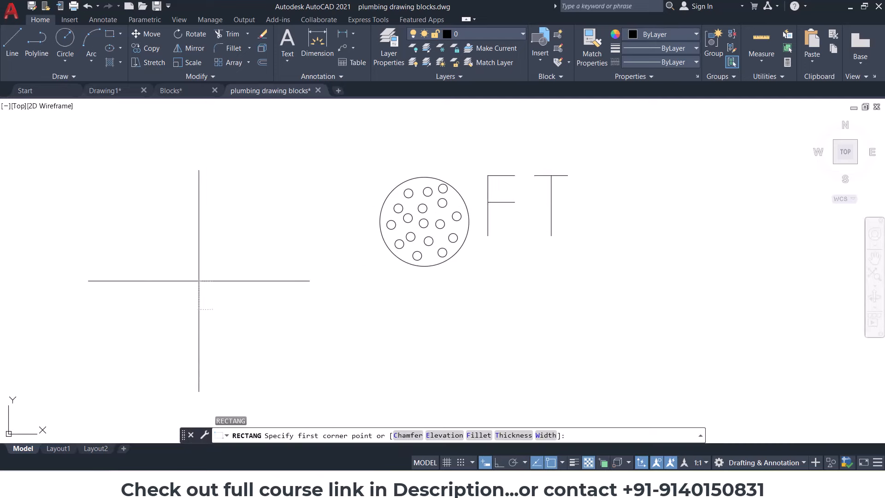
pyautogui.click(198, 280)
pyautogui.write('D')
pyautogui.press('Return')
pyautogui.write('6')
pyautogui.press('Return')
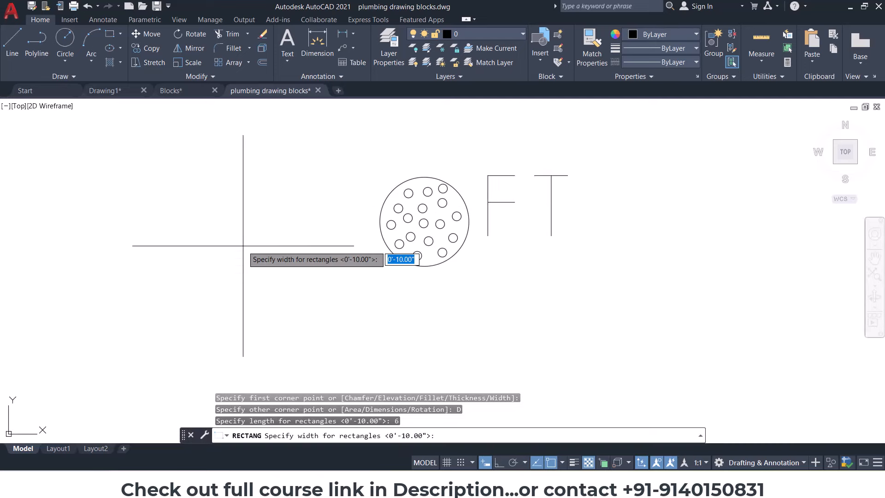
pyautogui.press('Return')
pyautogui.click(243, 246)
# Step: Move the square by its centre onto the centre of the floor trap circle
pyautogui.click(266, 170)
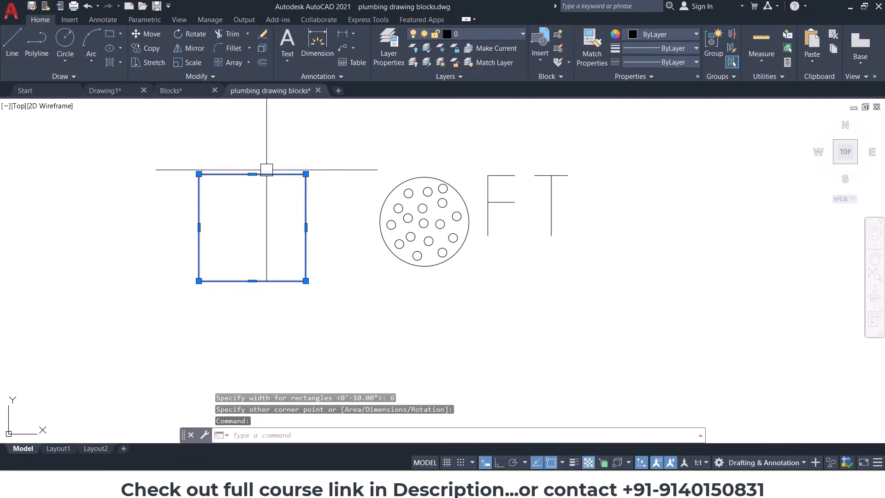
pyautogui.write('M')
pyautogui.press('Return')
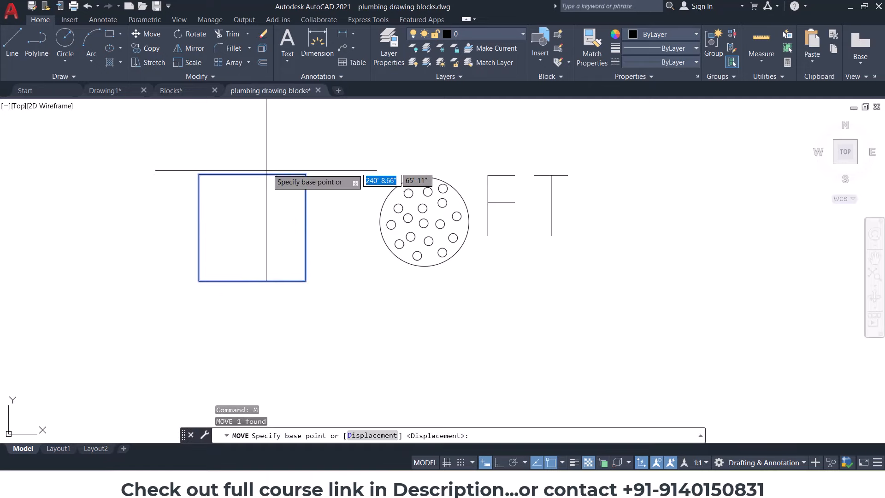
pyautogui.click(252, 227)
pyautogui.scroll(2, 350, 217)
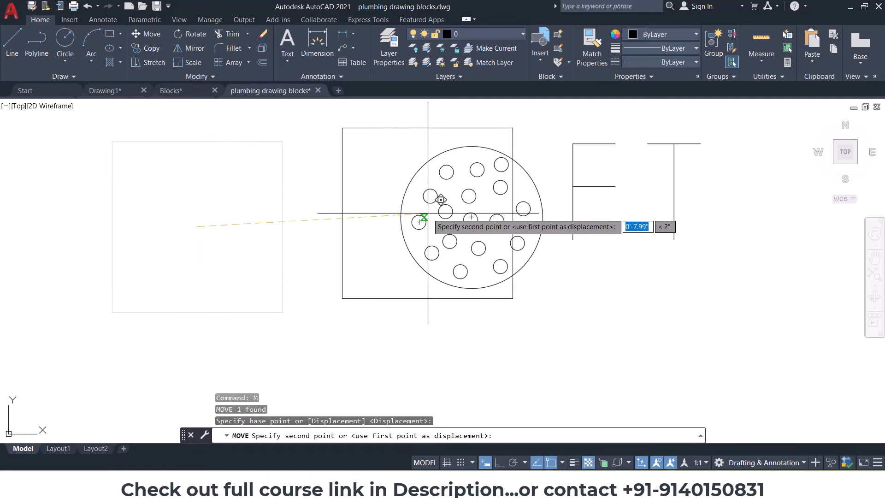
pyautogui.scroll(2, 479, 204)
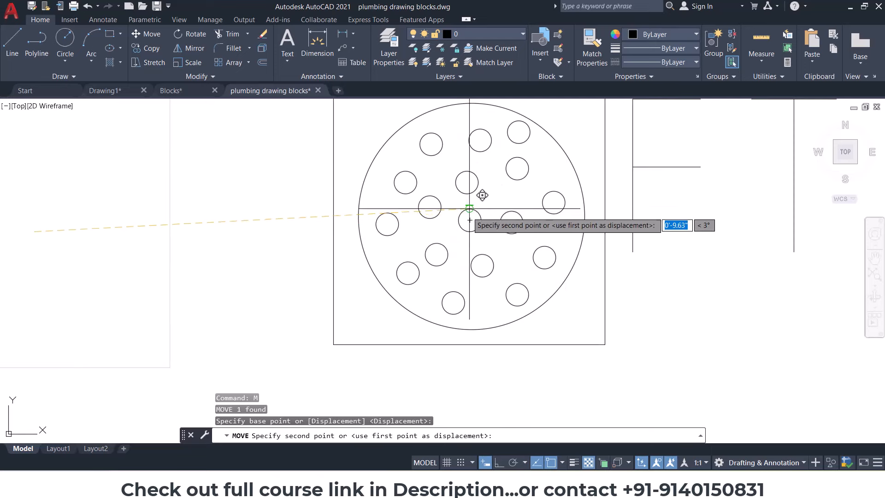
pyautogui.scroll(1, 464, 189)
pyautogui.scroll(-5, 458, 193)
pyautogui.click(470, 220)
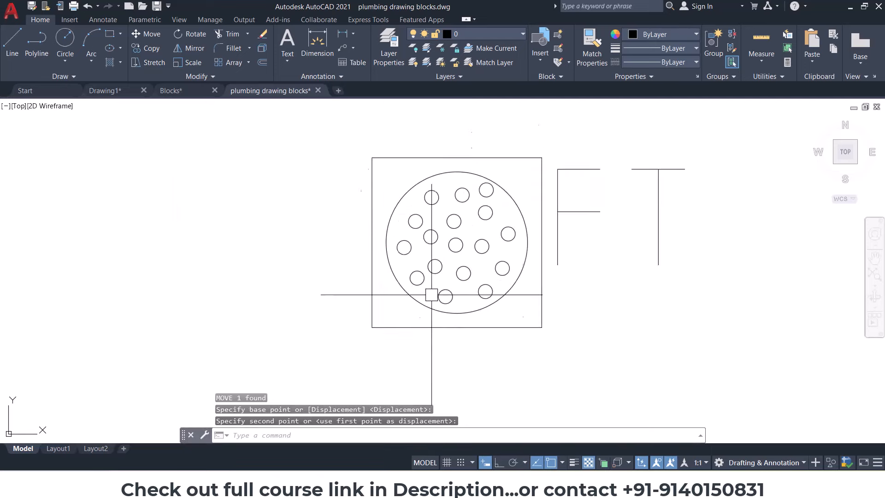
pyautogui.press('Escape')
pyautogui.press('Escape')
# Step: Move the FT label up by its grip to the midpoint of the square's adjacent side
pyautogui.scroll(4, 484, 223)
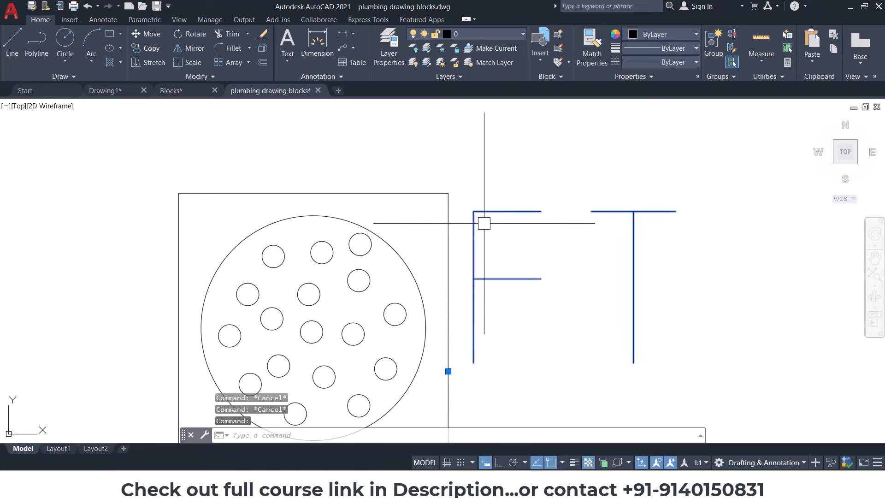
pyautogui.scroll(-2, 466, 343)
pyautogui.click(454, 334)
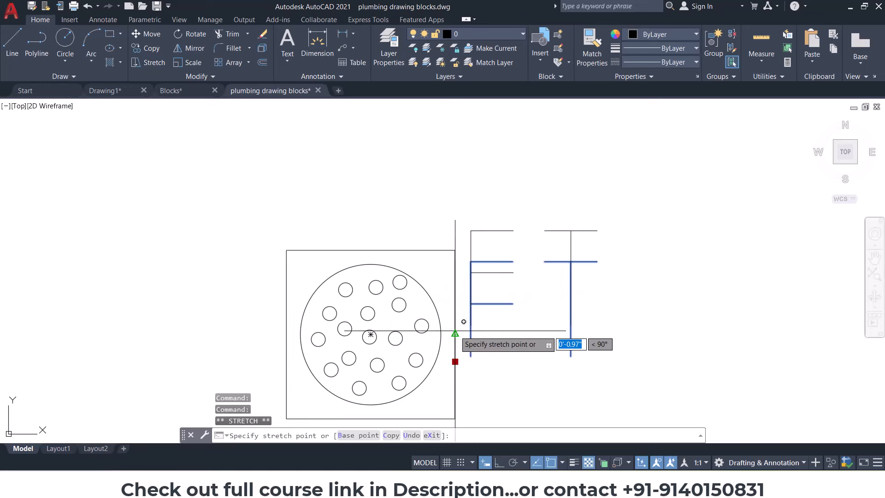
pyautogui.scroll(-8, 466, 240)
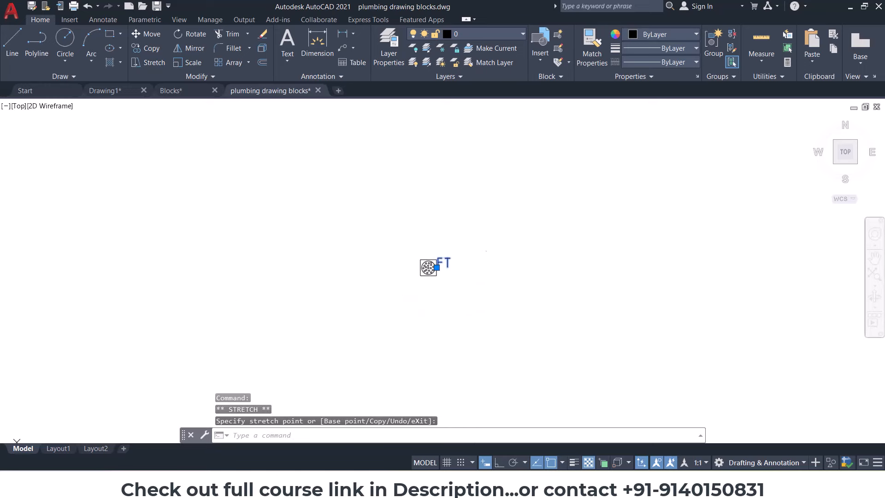
pyautogui.scroll(-5, 476, 245)
pyautogui.moveTo(501, 216); pyautogui.dragTo(417, 362, button='middle')
pyautogui.scroll(-2, 415, 322)
pyautogui.press('Escape')
pyautogui.press('Escape')
pyautogui.press('Escape')
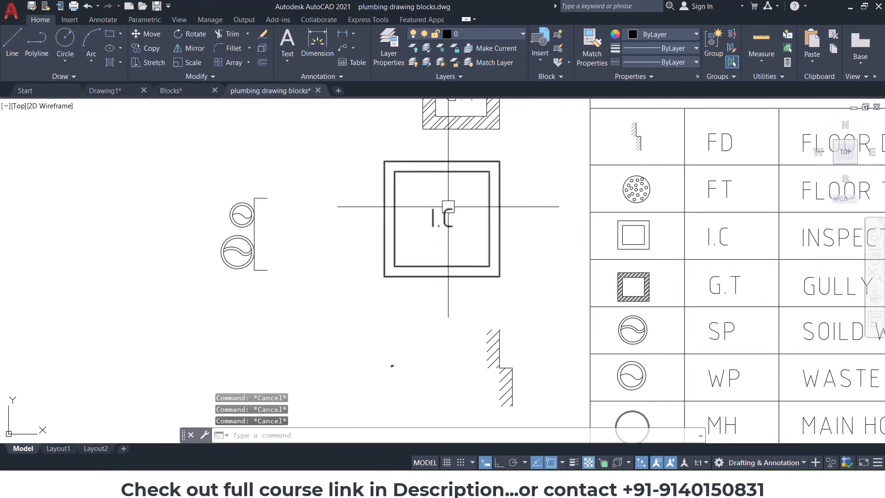
# Step: Scale the I.C inspection chamber block by reference from its upper-left corner, setting its outer width to 1'
pyautogui.moveTo(417, 208); pyautogui.dragTo(386, 238, button='middle')
pyautogui.scroll(2, 409, 206)
pyautogui.moveTo(381, 176); pyautogui.dragTo(369, 217, button='middle')
pyautogui.write('s')
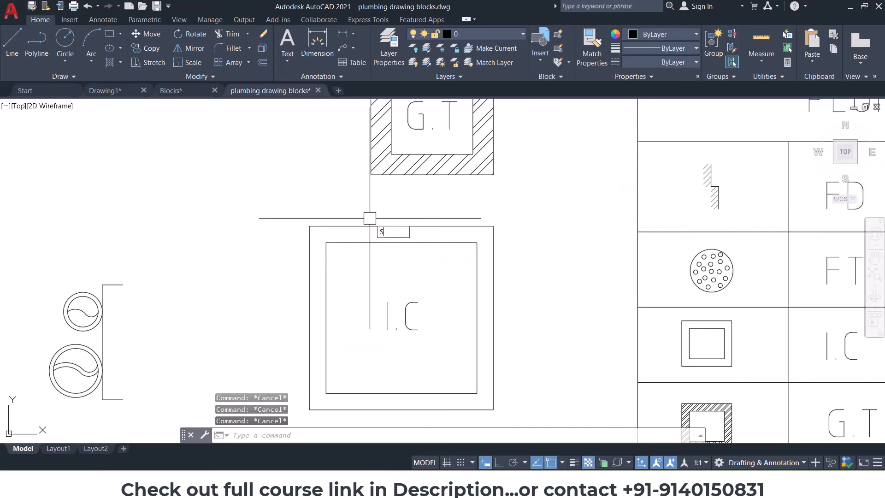
pyautogui.write('c')
pyautogui.press('Return')
pyautogui.click(282, 203)
pyautogui.click(541, 411)
pyautogui.press('Return')
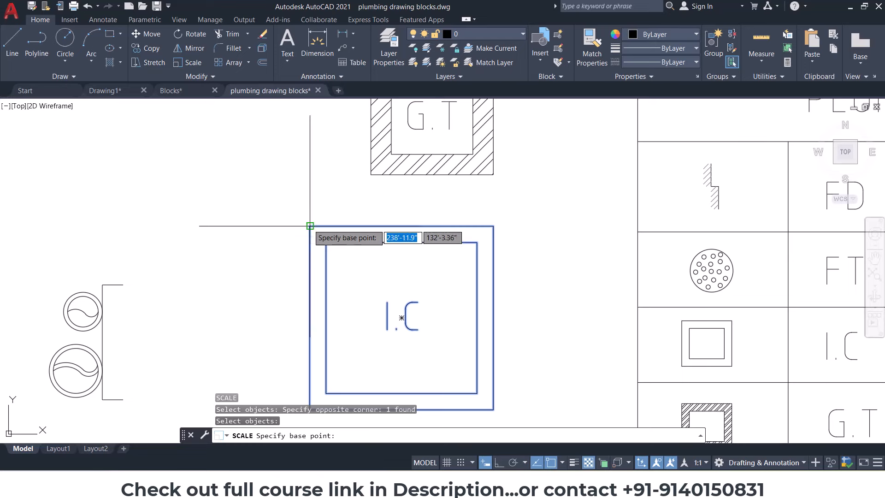
pyautogui.click(311, 226)
pyautogui.write('r')
pyautogui.press('Return')
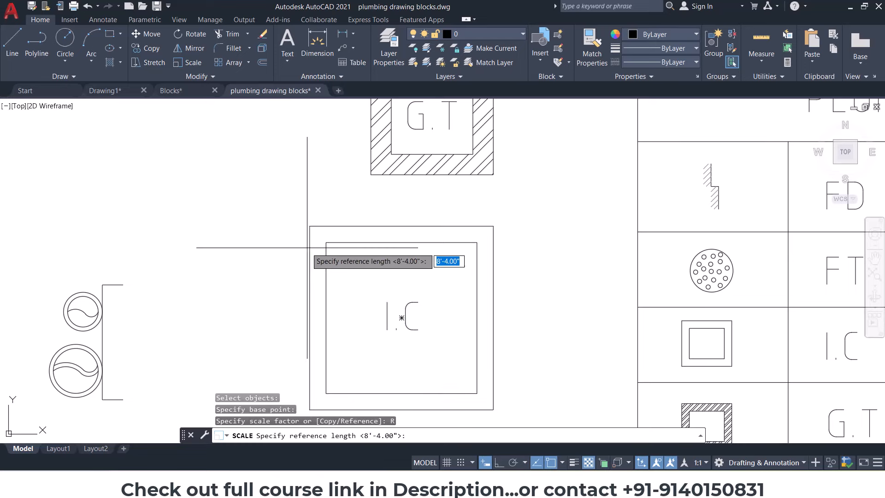
pyautogui.click(310, 226)
pyautogui.click(493, 226)
pyautogui.write("1'")
pyautogui.press('Return')
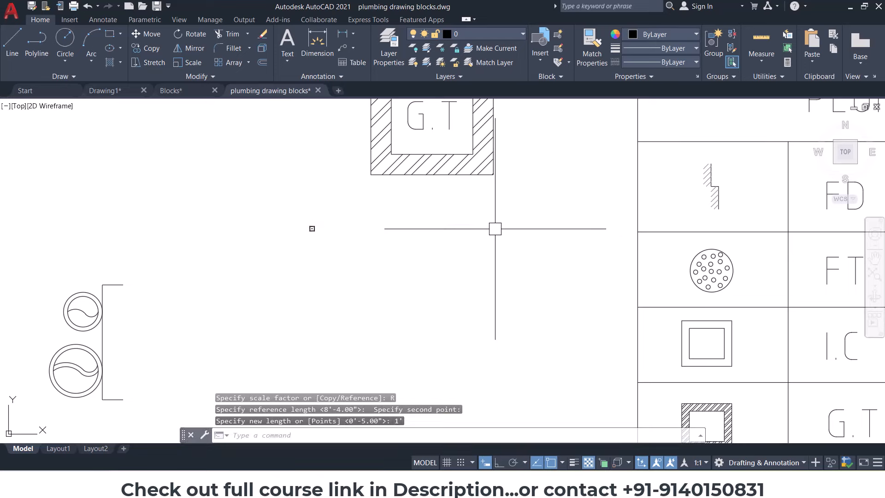
# Step: Scale the G.T gully trap block by reference from its upper-left corner, setting its outer width to 1'
pyautogui.moveTo(363, 226); pyautogui.dragTo(382, 325, button='middle')
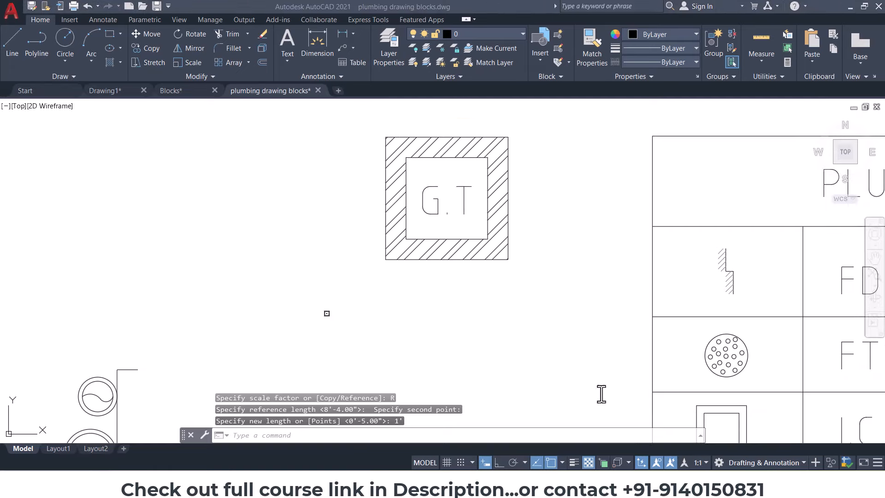
pyautogui.write('sc')
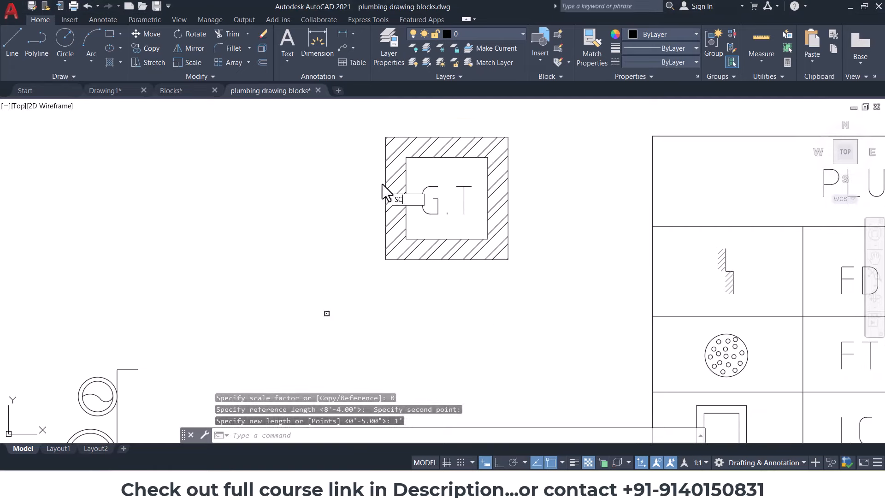
pyautogui.press('Return')
pyautogui.click(361, 127)
pyautogui.click(535, 277)
pyautogui.press('Return')
pyautogui.click(385, 136)
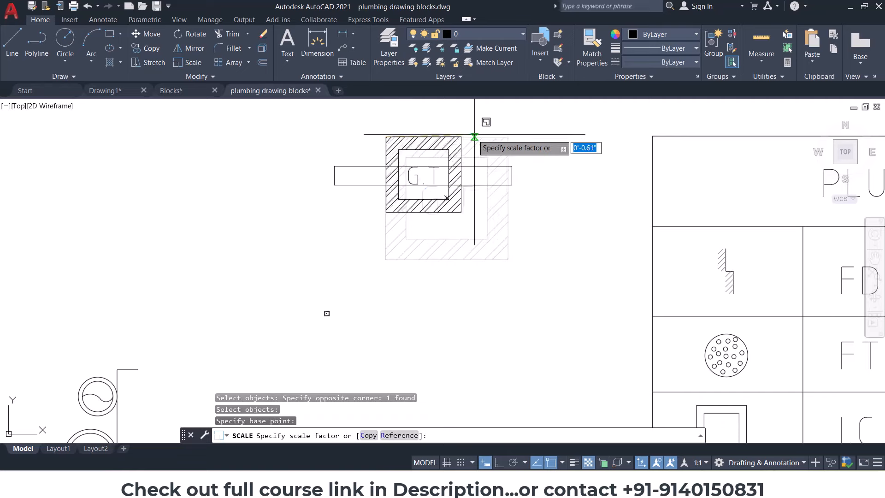
pyautogui.write('R')
pyautogui.press('Return')
pyautogui.scroll(2, 405, 132)
pyautogui.click(374, 139)
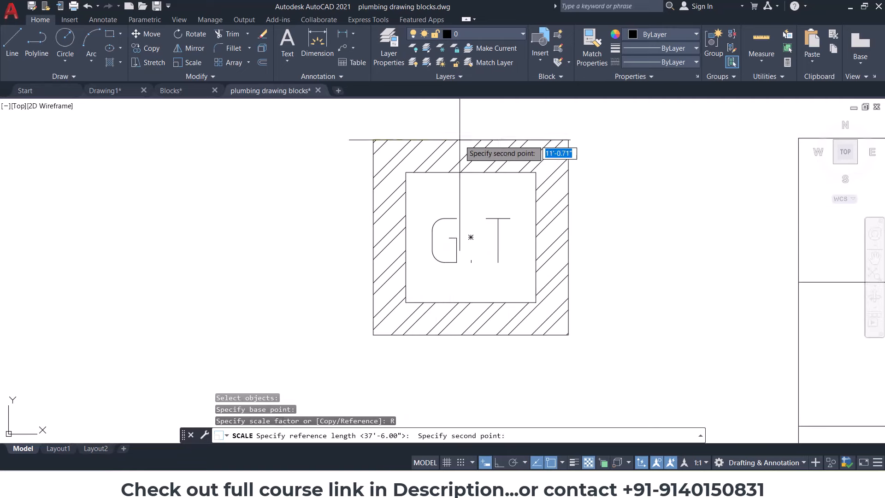
pyautogui.click(568, 139)
pyautogui.write("1'")
pyautogui.press('Return')
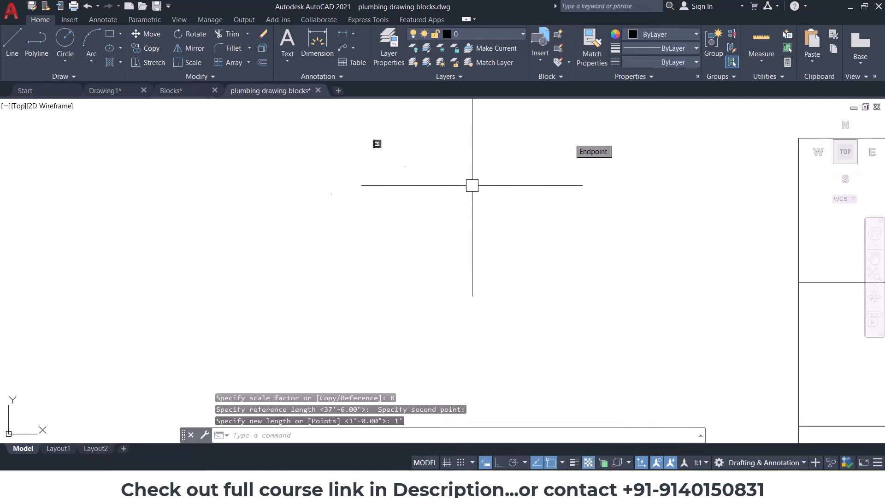
# Step: Move the gully trap by its upper-left corner to the right of the inspection chamber, about 6" away and level with its top edge
pyautogui.click(341, 129)
pyautogui.write('m')
pyautogui.press('Return')
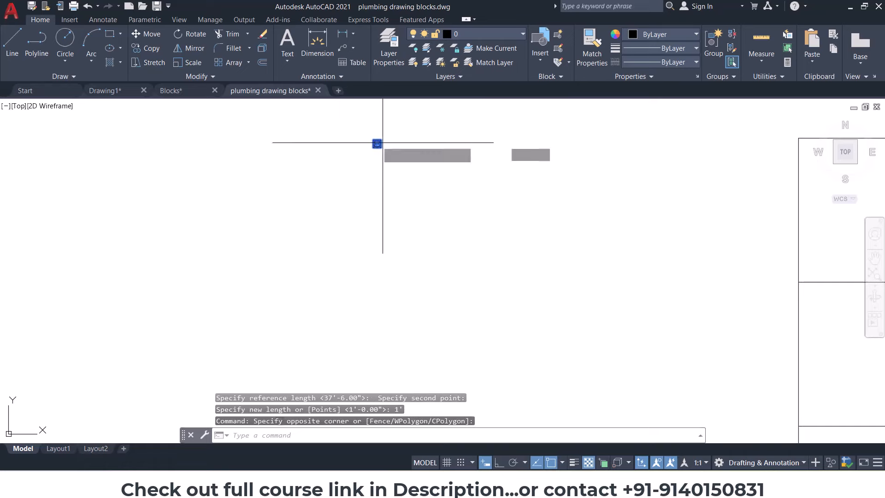
pyautogui.scroll(5, 375, 140)
pyautogui.click(499, 174)
pyautogui.scroll(-6, 484, 212)
pyautogui.scroll(5, 461, 295)
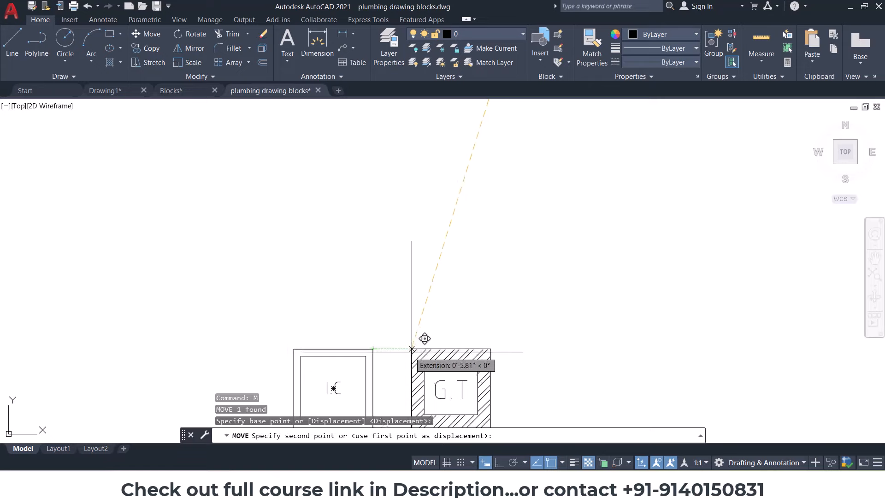
pyautogui.press('Escape')
# Step: Examine the pipe block and the SP and WP entries of the plumbing legend for the waste pipe diameters
pyautogui.scroll(-3, 450, 306)
pyautogui.moveTo(450, 306); pyautogui.dragTo(472, 280, button='middle')
pyautogui.scroll(4, 404, 292)
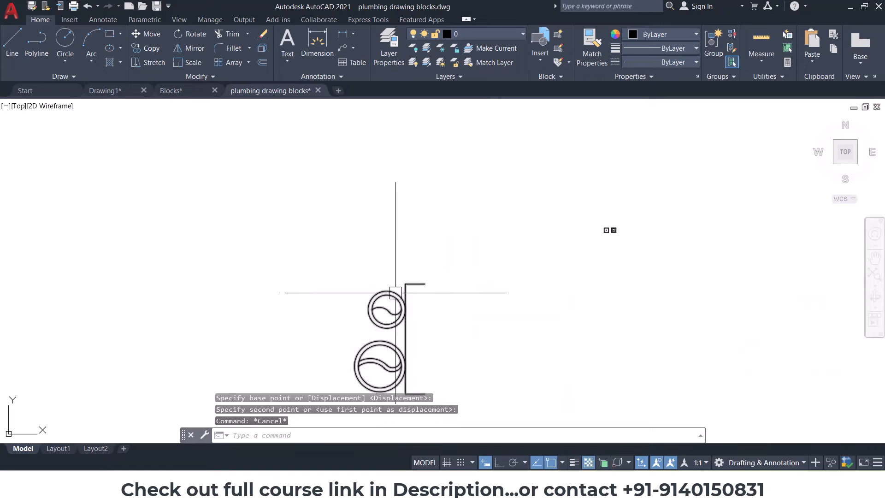
pyautogui.click(317, 178)
pyautogui.click(493, 347)
pyautogui.scroll(-3, 390, 252)
pyautogui.moveTo(539, 245); pyautogui.dragTo(416, 269, button='middle')
pyautogui.scroll(2, 617, 252)
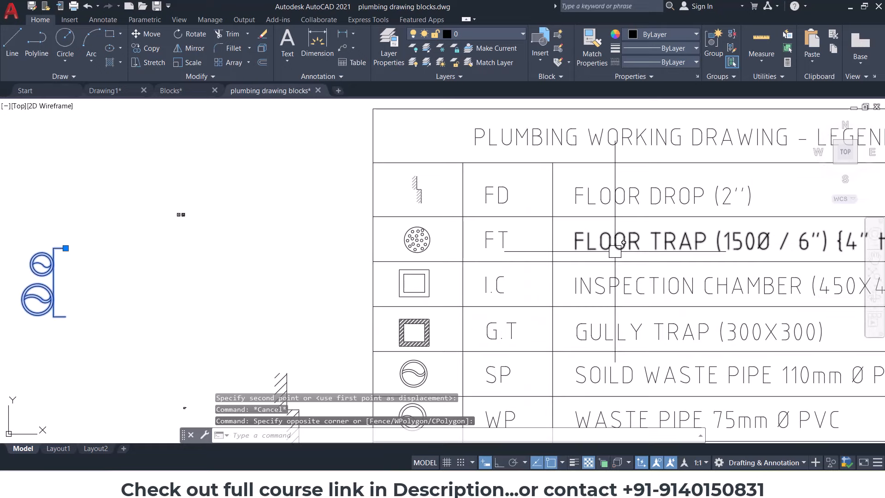
pyautogui.moveTo(624, 283); pyautogui.dragTo(589, 252, button='middle')
pyautogui.scroll(-2, 558, 262)
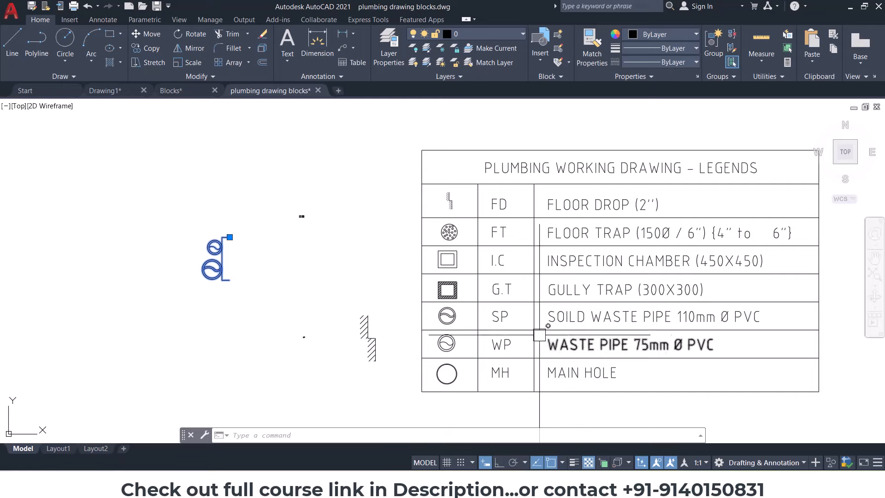
pyautogui.scroll(2, 727, 327)
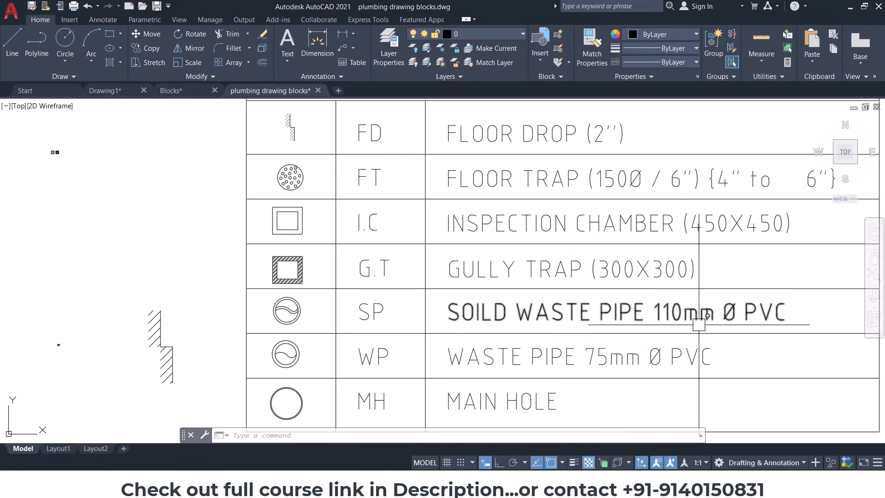
pyautogui.moveTo(482, 323); pyautogui.dragTo(518, 319, button='middle')
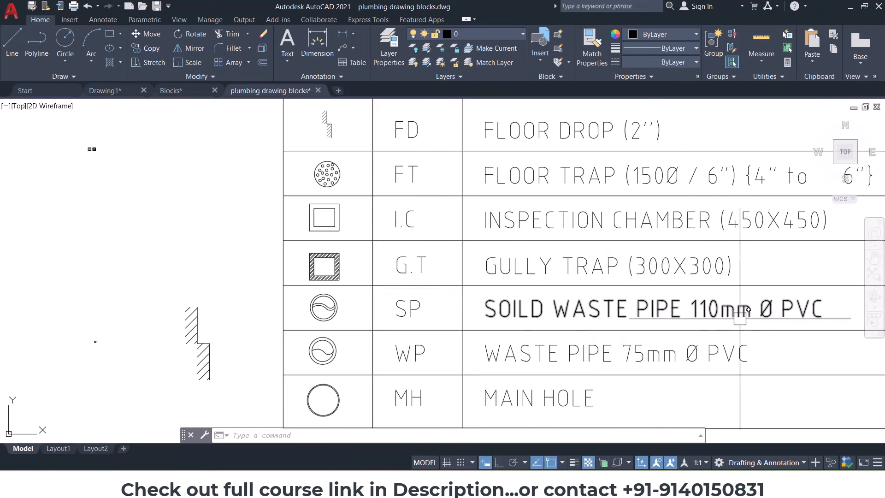
pyautogui.moveTo(740, 319); pyautogui.dragTo(633, 303, button='middle')
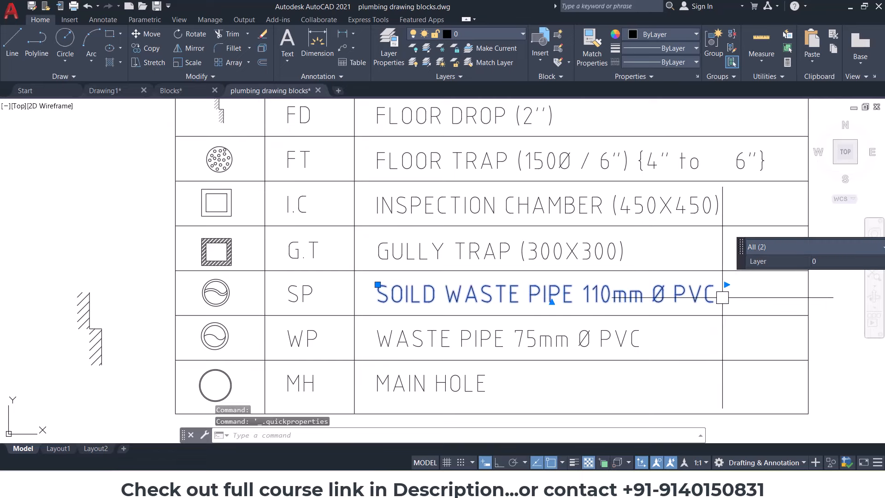
# Step: Append the size {4"} to the SP soil waste pipe description in the plumbing legend
pyautogui.press('Escape')
pyautogui.press('Escape')
pyautogui.click(706, 294)
pyautogui.doubleClick(709, 294)
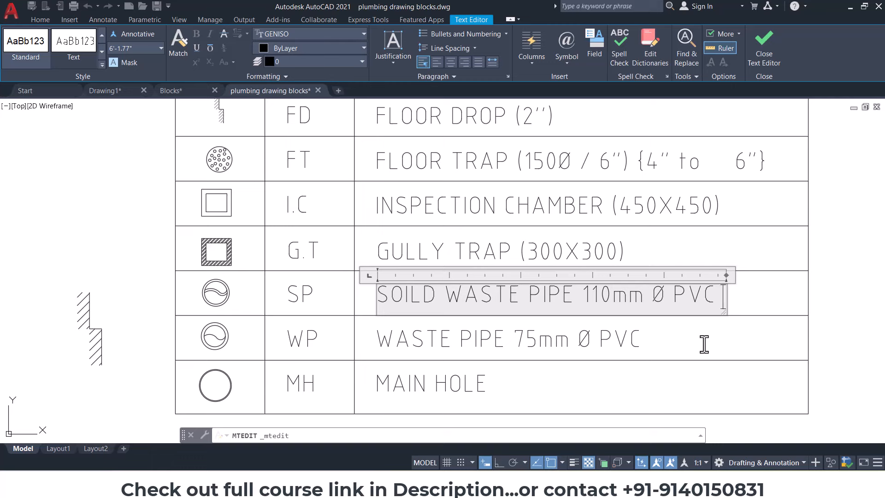
pyautogui.press('Return')
pyautogui.press('BackSpace')
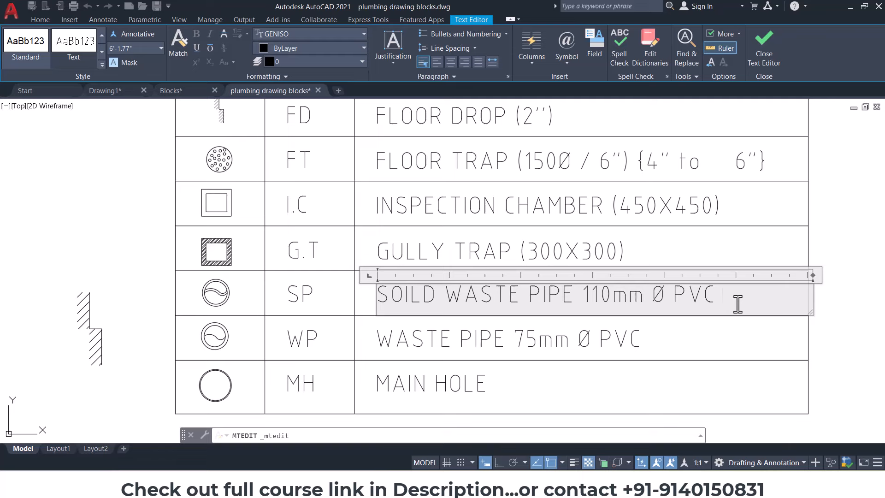
pyautogui.write("{4'")
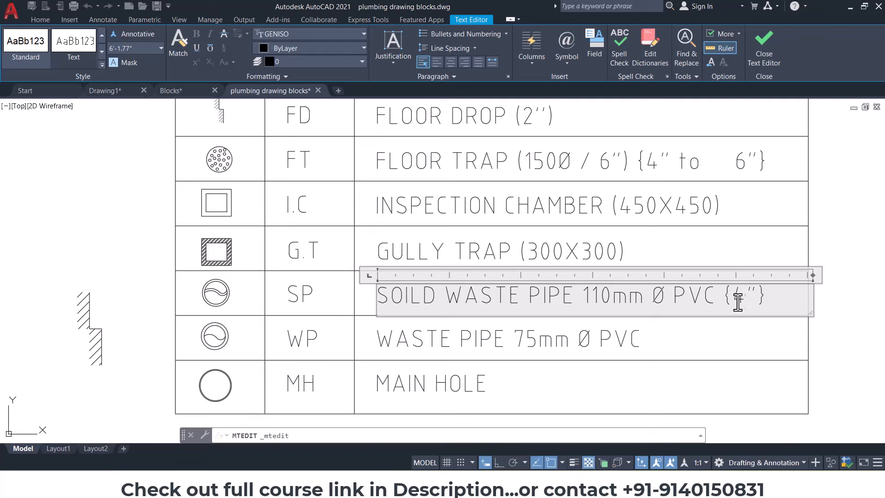
pyautogui.click(715, 327)
pyautogui.press('Escape')
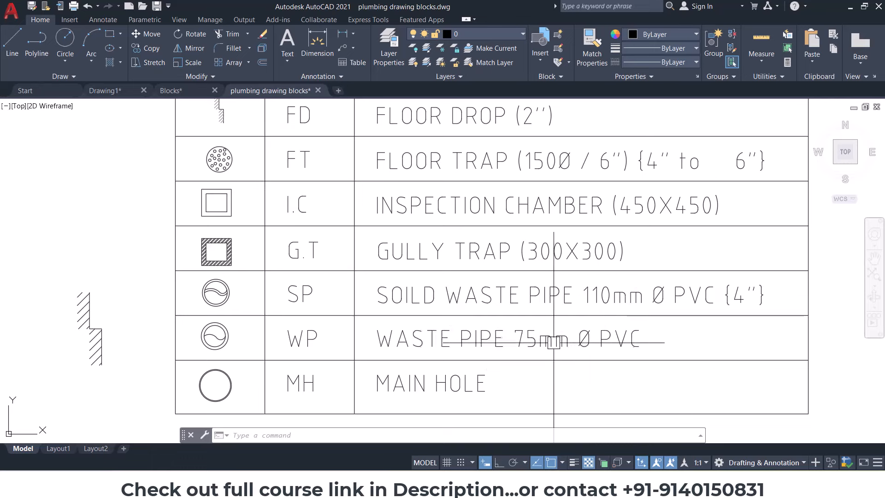
# Step: Switch to the Chrome browser, search Google for "mm to inches" and convert 110 mm to inches
pyautogui.click(532, 483)
pyautogui.click(462, 420)
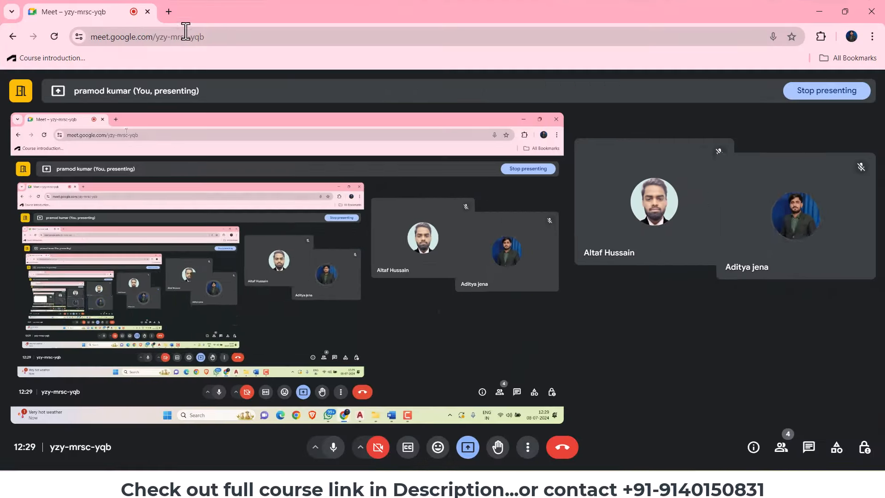
pyautogui.click(168, 12)
pyautogui.write('google.com')
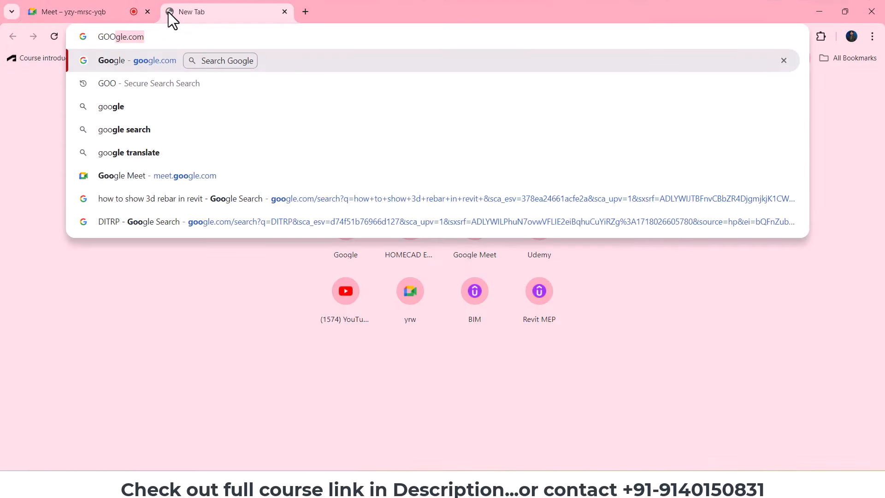
pyautogui.press('Return')
pyautogui.write('mm to inches')
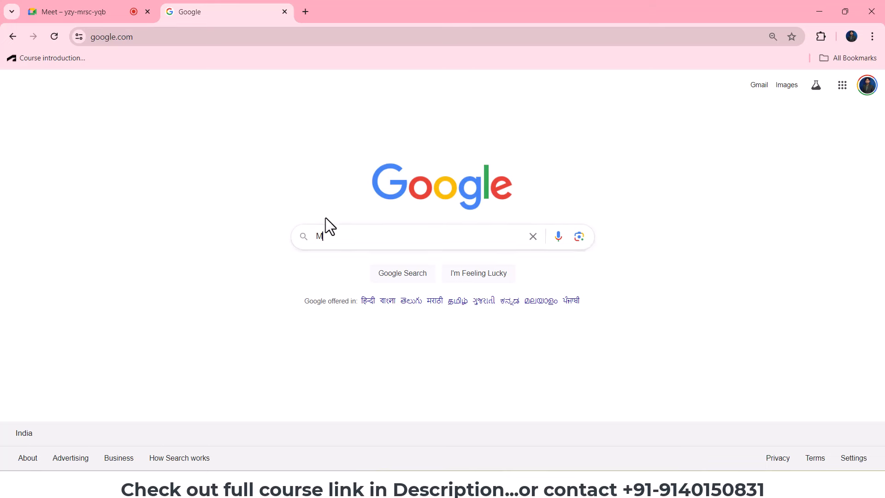
pyautogui.press('Return')
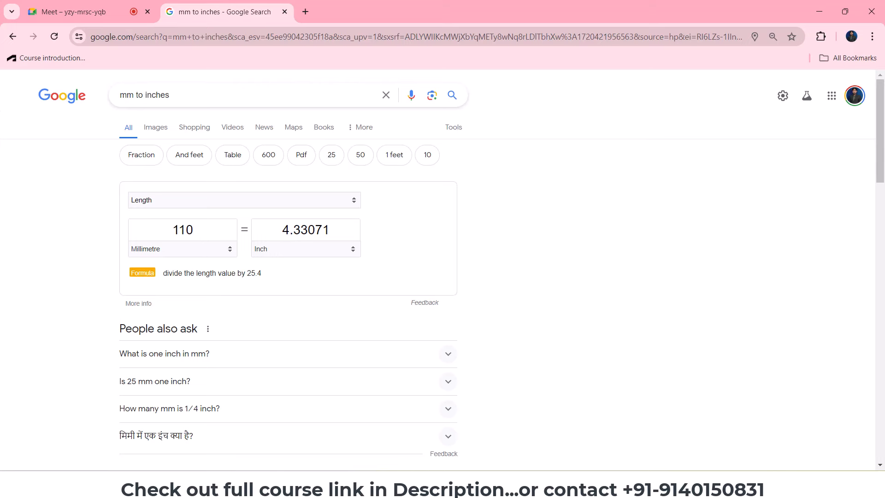
# Step: Convert 75 mm to inches in the Google converter and return to the plumbing drawing in AutoCAD
pyautogui.press('super')
pyautogui.click(480, 151)
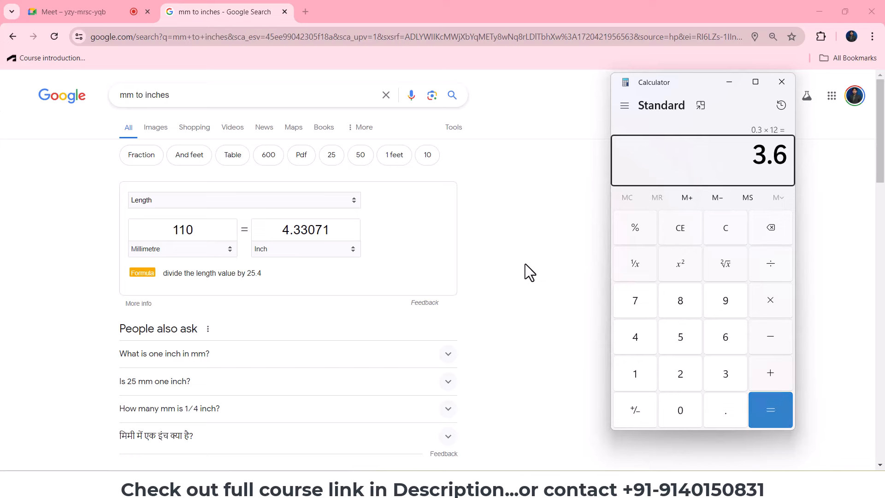
pyautogui.click(732, 82)
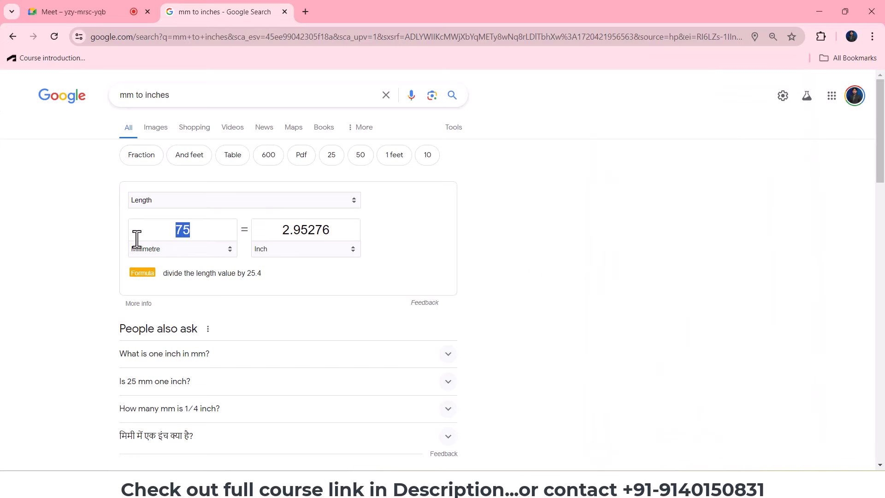
pyautogui.click(814, 4)
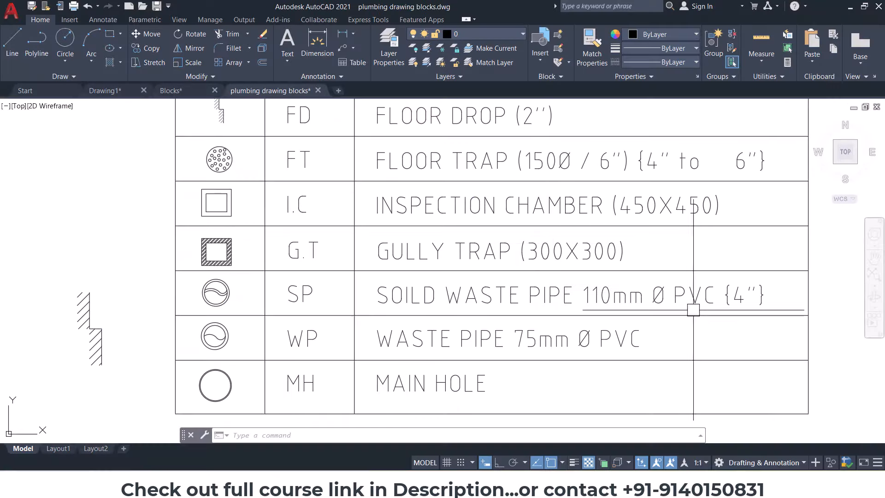
# Step: Append the size {3"} to the WP waste pipe description in the plumbing legend
pyautogui.doubleClick(648, 342)
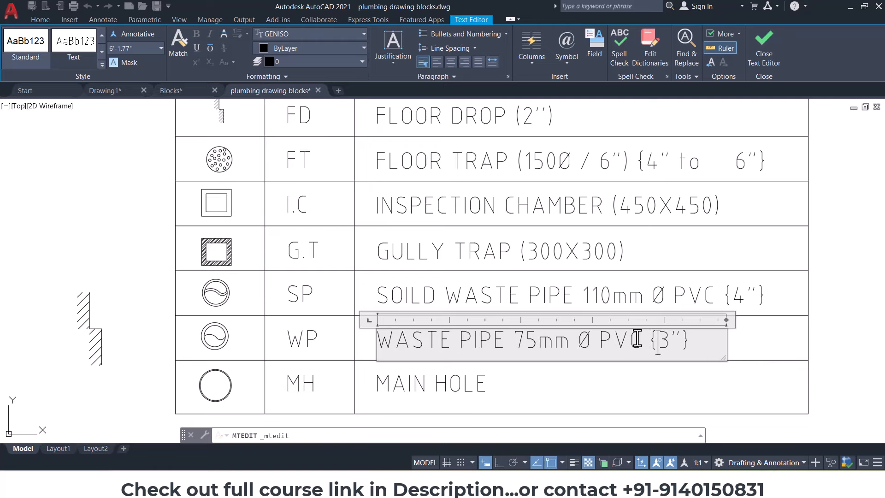
pyautogui.press('Escape')
pyautogui.press('Escape')
pyautogui.press('Escape')
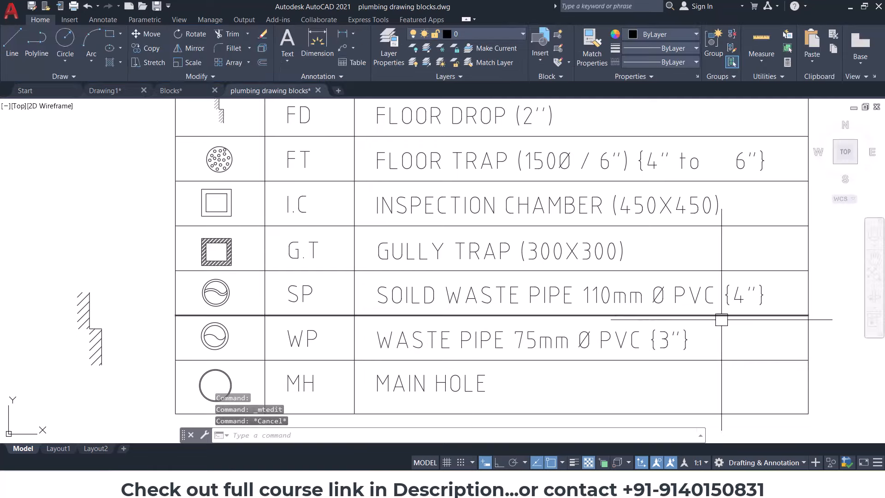
# Step: Scale the pipe block by reference from the top quadrant of its larger circle, setting that circle's outer diameter to 4"
pyautogui.scroll(-4, 585, 299)
pyautogui.scroll(5, 262, 251)
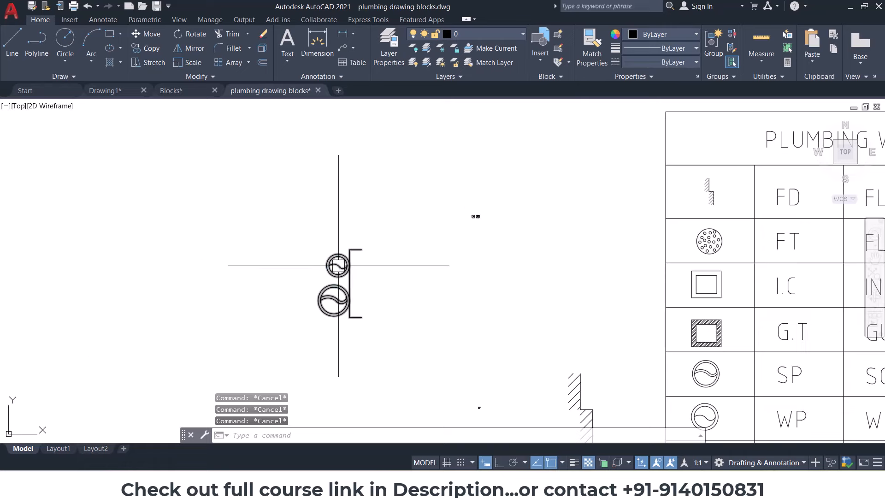
pyautogui.write('sc')
pyautogui.press('Return')
pyautogui.scroll(4, 340, 265)
pyautogui.click(347, 269)
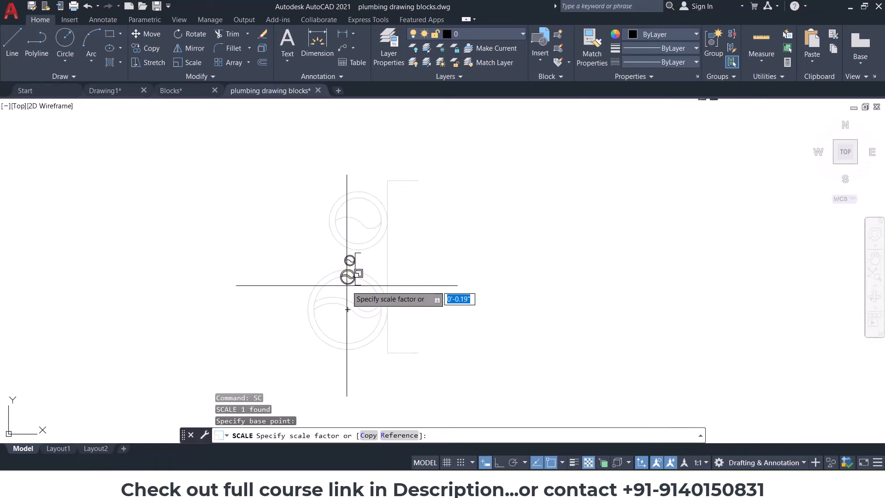
pyautogui.press('Return')
pyautogui.click(347, 269)
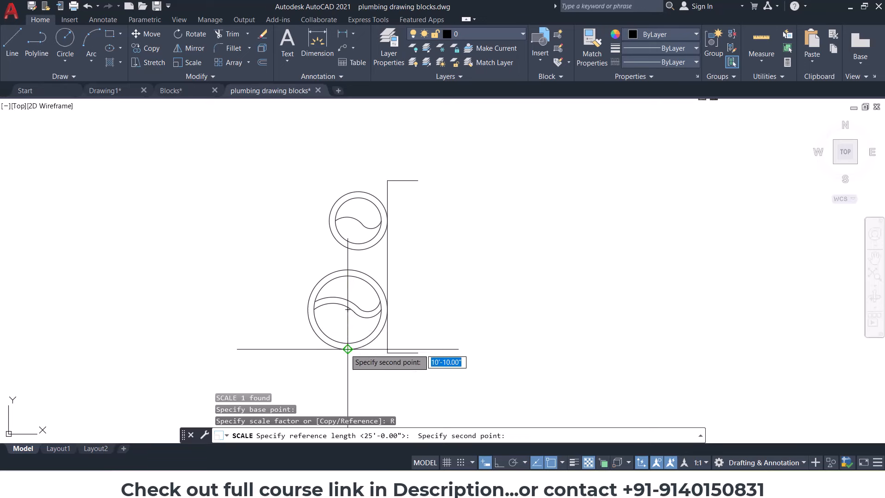
pyautogui.click(347, 349)
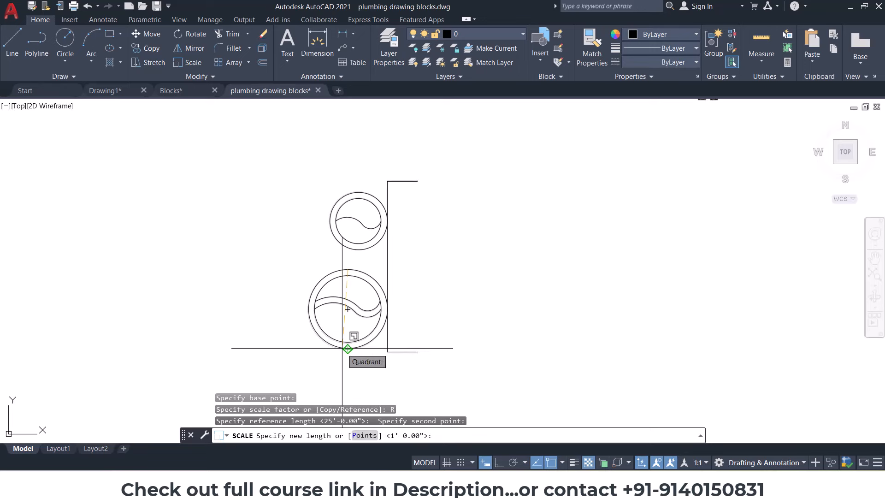
pyautogui.write('4"')
pyautogui.press('Return')
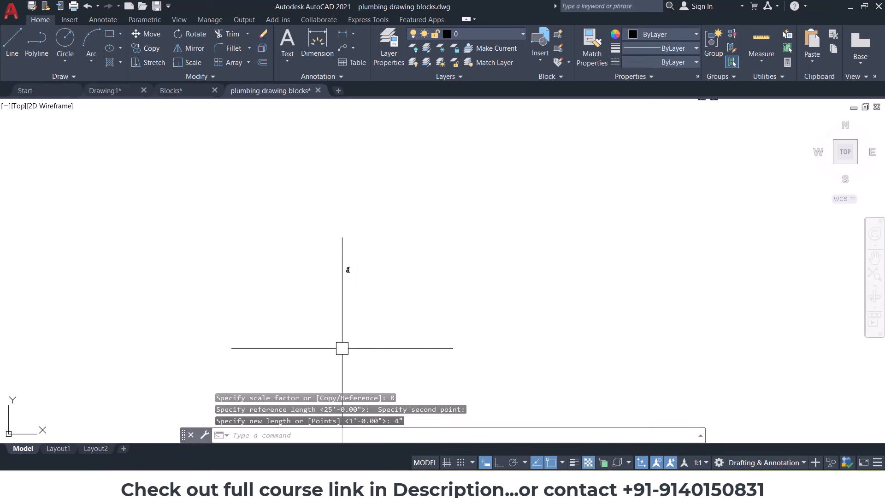
# Step: Move the scaled pipe block to the left of the FT floor trap block, roughly level with it
pyautogui.press('Escape')
pyautogui.press('Escape')
pyautogui.write('m')
pyautogui.press('Return')
pyautogui.scroll(5, 344, 240)
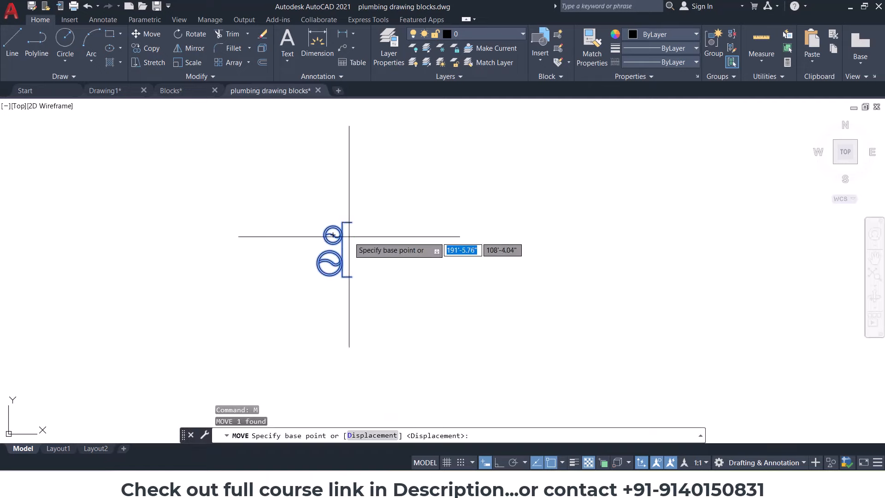
pyautogui.click(352, 219)
pyautogui.scroll(-8, 362, 264)
pyautogui.scroll(8, 506, 345)
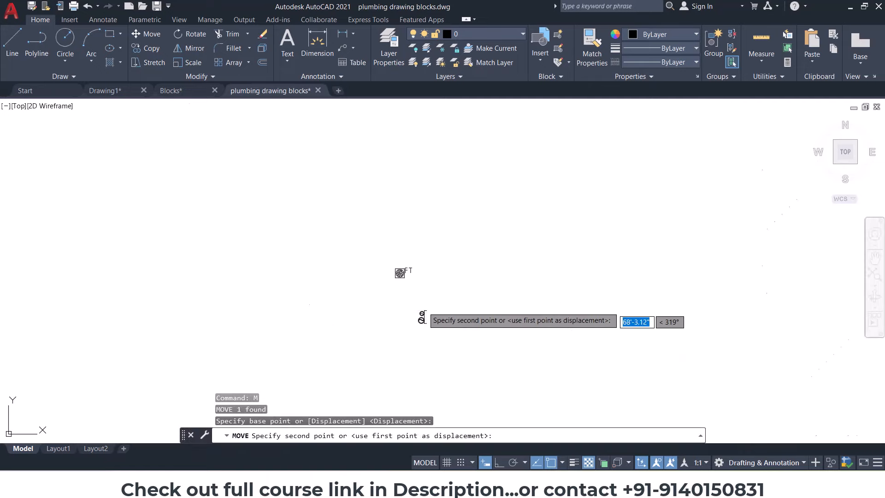
pyautogui.click(384, 244)
pyautogui.scroll(-10, 433, 209)
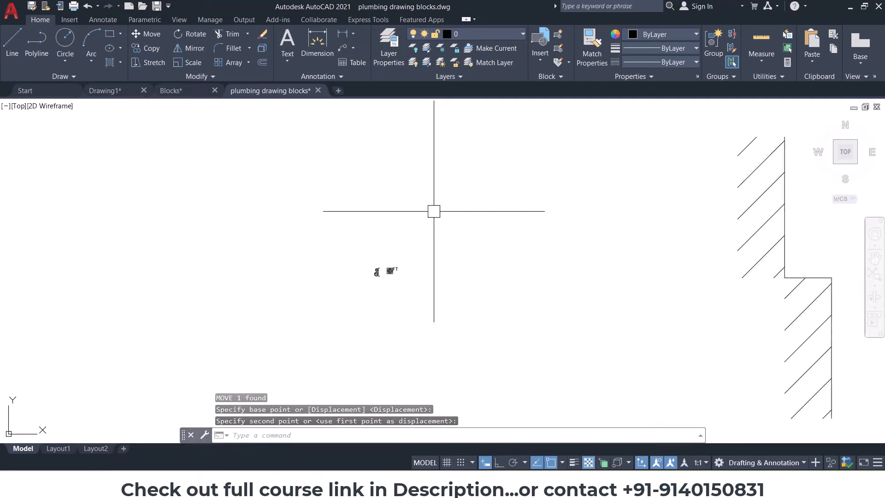
# Step: Move the I.C and G.T blocks together by the gully trap's upper-right corner to just below the floor trap, aligning the right edges
pyautogui.click(360, 206)
pyautogui.click(410, 267)
pyautogui.scroll(2, 411, 268)
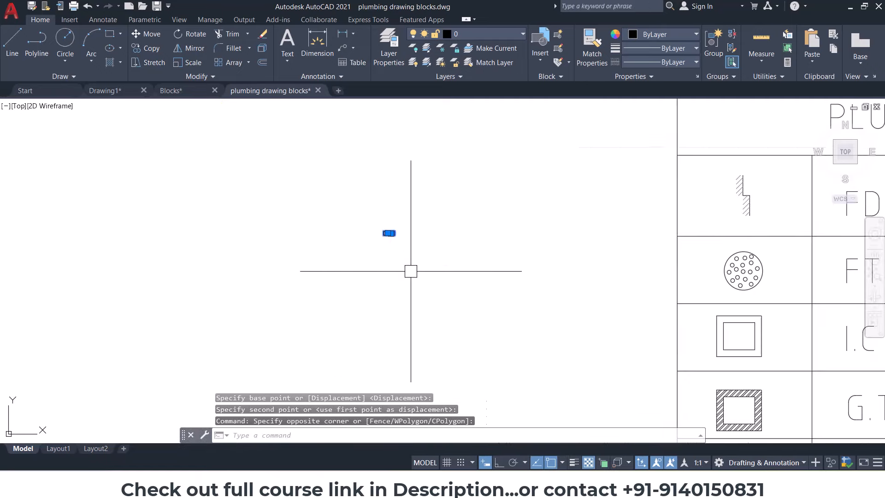
pyautogui.write('m')
pyautogui.press('Return')
pyautogui.scroll(6, 396, 233)
pyautogui.click(438, 201)
pyautogui.scroll(-5, 429, 356)
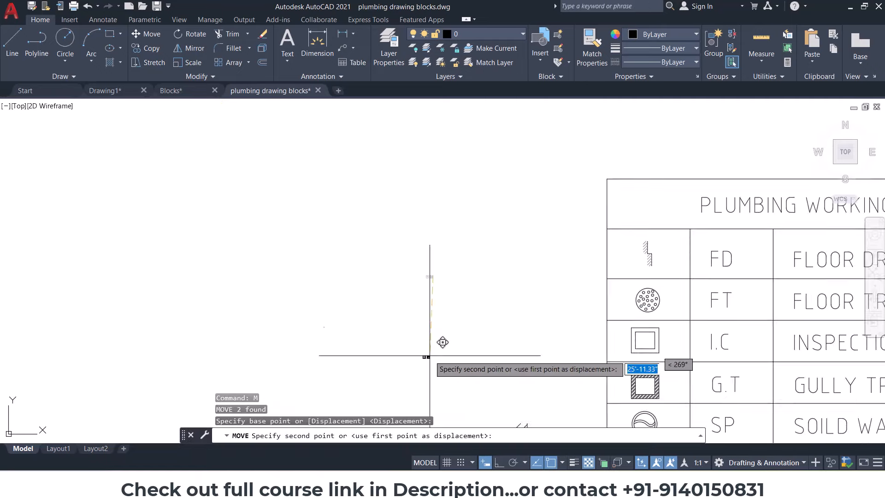
pyautogui.scroll(8, 451, 277)
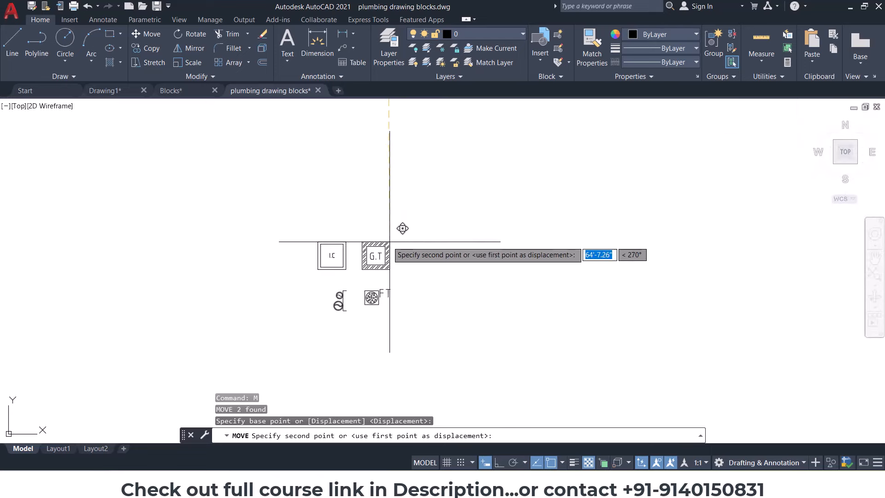
pyautogui.scroll(8, 401, 228)
pyautogui.scroll(-10, 457, 322)
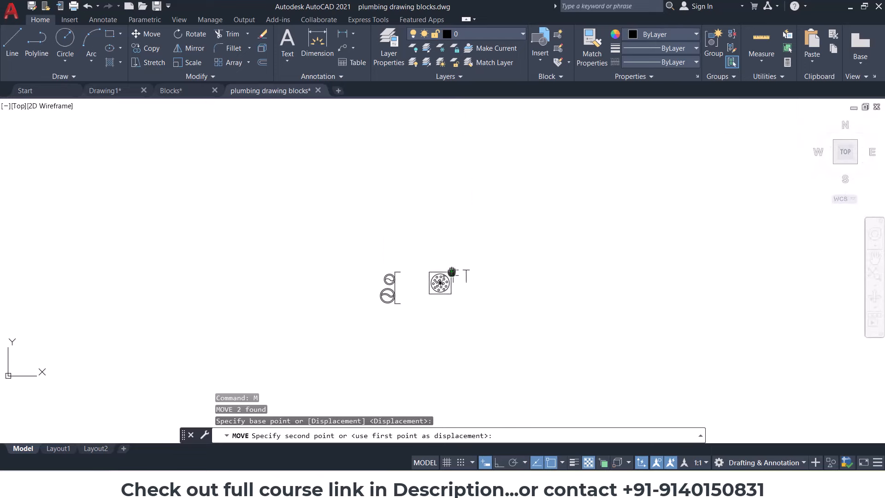
pyautogui.scroll(3, 452, 325)
pyautogui.click(450, 330)
pyautogui.press('Escape')
pyautogui.press('Escape')
# Step: Scale the hatched floor drop block by reference from the inner corner of its step, setting the step's width to 2"
pyautogui.scroll(-6, 454, 325)
pyautogui.moveTo(484, 310); pyautogui.dragTo(249, 249, button='middle')
pyautogui.scroll(-2, 382, 258)
pyautogui.scroll(-2, 512, 246)
pyautogui.click(511, 246)
pyautogui.write('SC')
pyautogui.press('Return')
pyautogui.scroll(3, 503, 244)
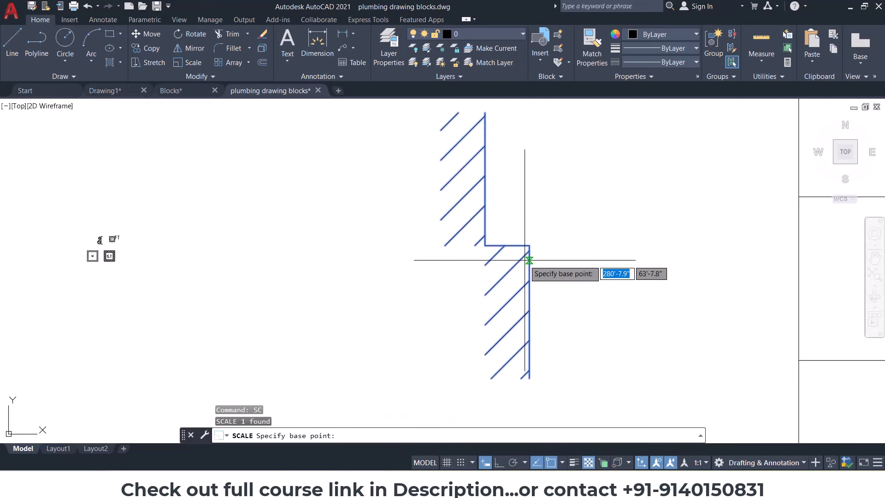
pyautogui.click(485, 245)
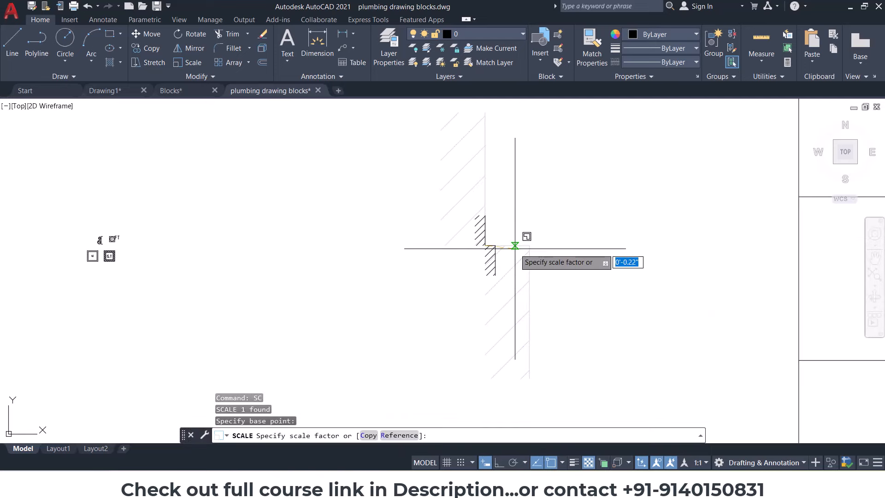
pyautogui.write('R')
pyautogui.press('Return')
pyautogui.click(470, 238)
pyautogui.click(583, 239)
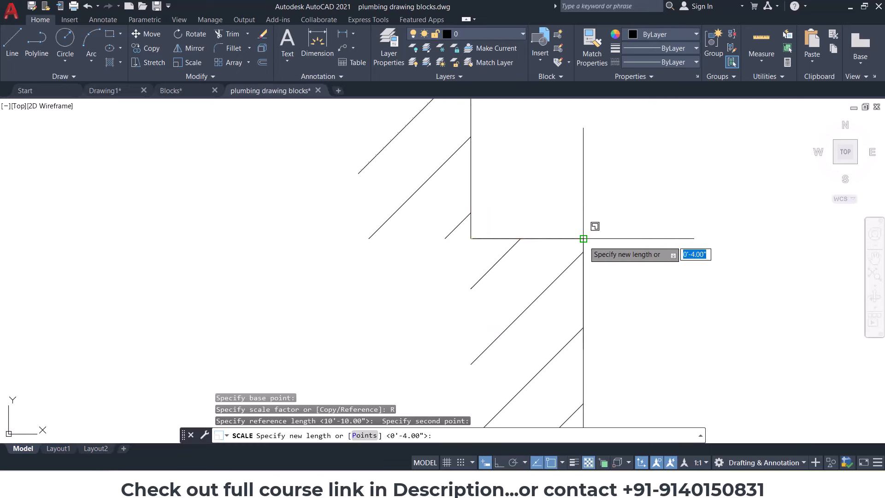
pyautogui.write('2"')
pyautogui.press('Return')
# Step: Move the scaled floor drop block to the right of the FT floor trap, clear of its label
pyautogui.click(483, 235)
pyautogui.click(468, 266)
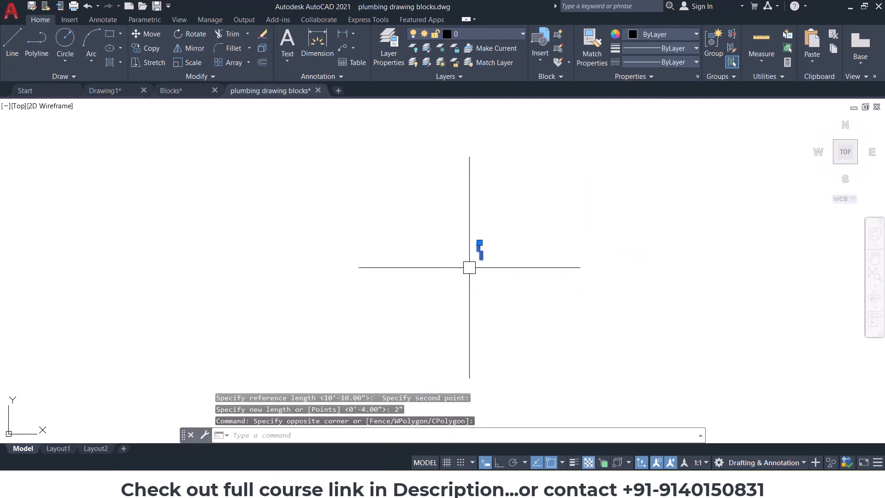
pyautogui.write('M')
pyautogui.press('Return')
pyautogui.scroll(5, 477, 259)
pyautogui.click(497, 226)
pyautogui.scroll(-8, 455, 264)
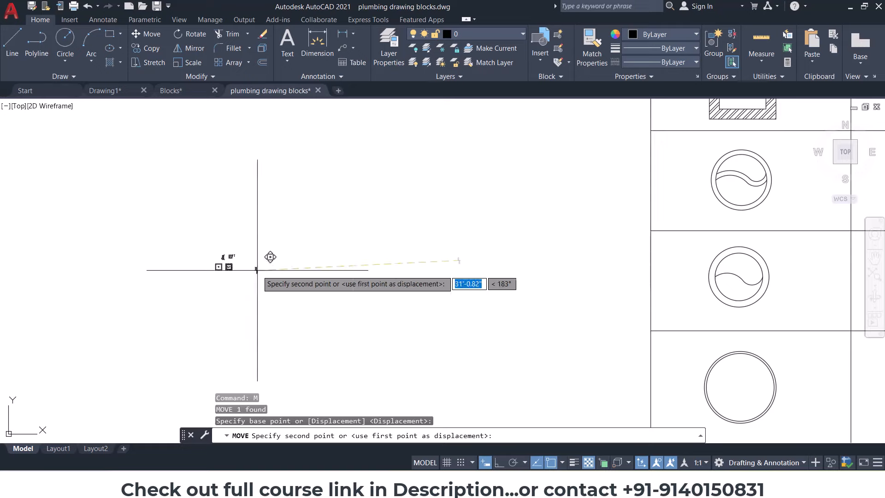
pyautogui.scroll(8, 251, 269)
pyautogui.moveTo(250, 262)
pyautogui.mouseDown(button='middle')
pyautogui.moveTo(253, 253)
pyautogui.moveTo(397, 256)
pyautogui.mouseUp(button='middle')
pyautogui.click(338, 200)
pyautogui.press('Escape')
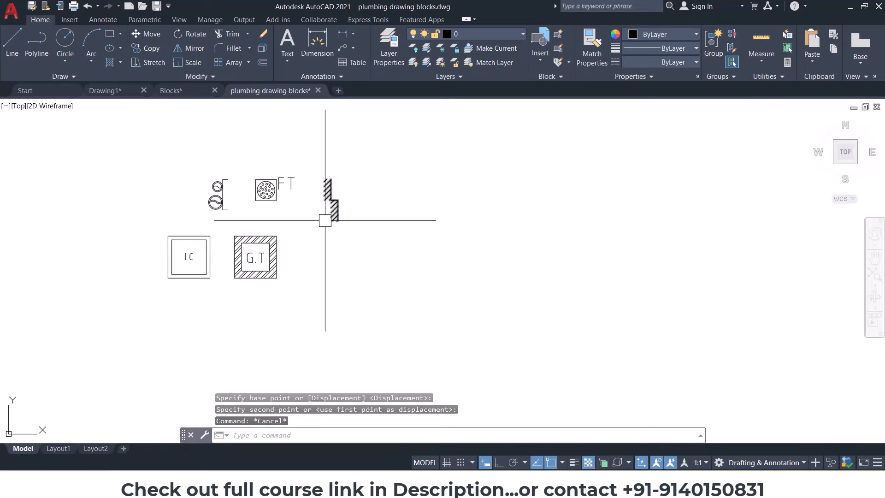
pyautogui.press('Escape')
# Step: Scale the entire plumbing legend table down from its upper-left corner by a factor of about 0.05
pyautogui.scroll(-10, 332, 257)
pyautogui.scroll(-4, 592, 264)
pyautogui.moveTo(593, 264); pyautogui.dragTo(422, 338, button='middle')
pyautogui.click(381, 212)
pyautogui.click(654, 371)
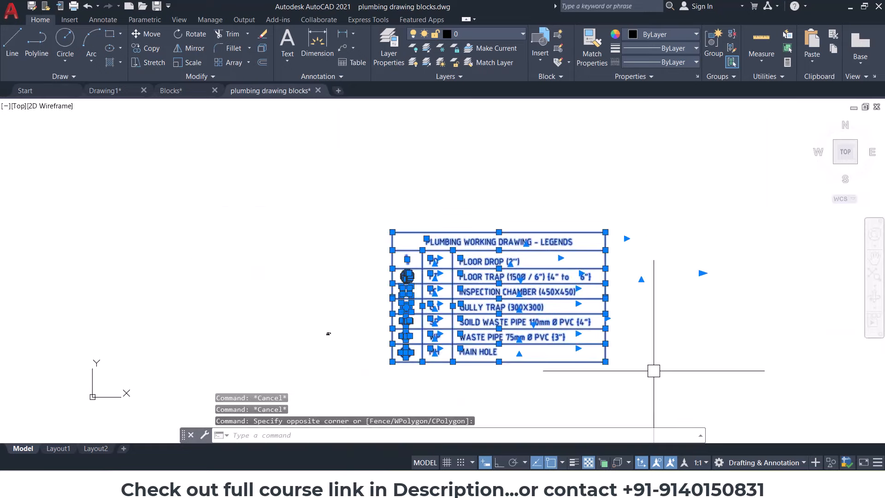
pyautogui.write('SC')
pyautogui.press('Return')
pyautogui.click(392, 232)
pyautogui.scroll(5, 394, 240)
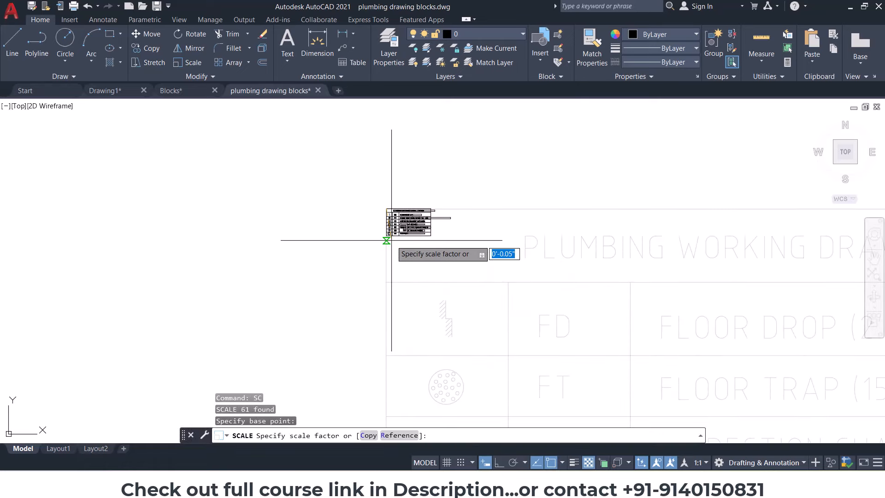
pyautogui.click(392, 240)
# Step: Move the plumbing legend table by its lower-left corner to just beside the floor drop symbol
pyautogui.click(384, 201)
pyautogui.click(463, 252)
pyautogui.write('M')
pyautogui.press('Return')
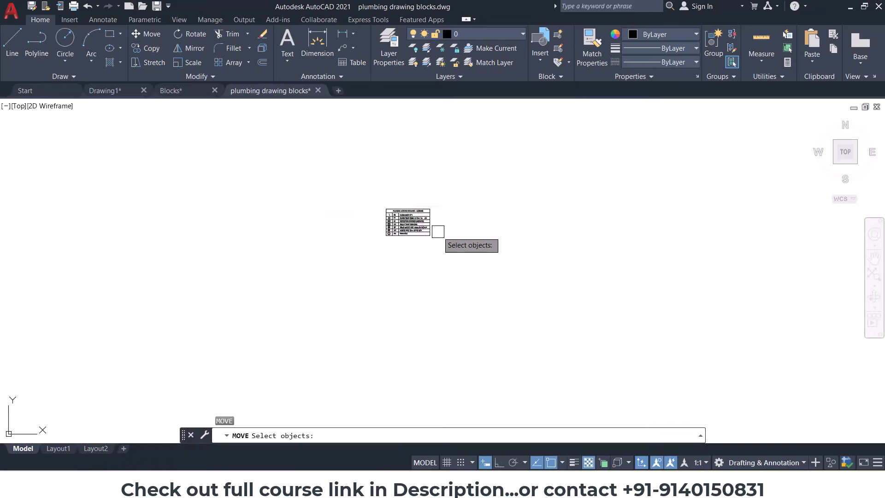
pyautogui.click(361, 184)
pyautogui.press('Escape')
pyautogui.click(352, 183)
pyautogui.click(498, 293)
pyautogui.write('M')
pyautogui.press('Return')
pyautogui.scroll(-2, 368, 278)
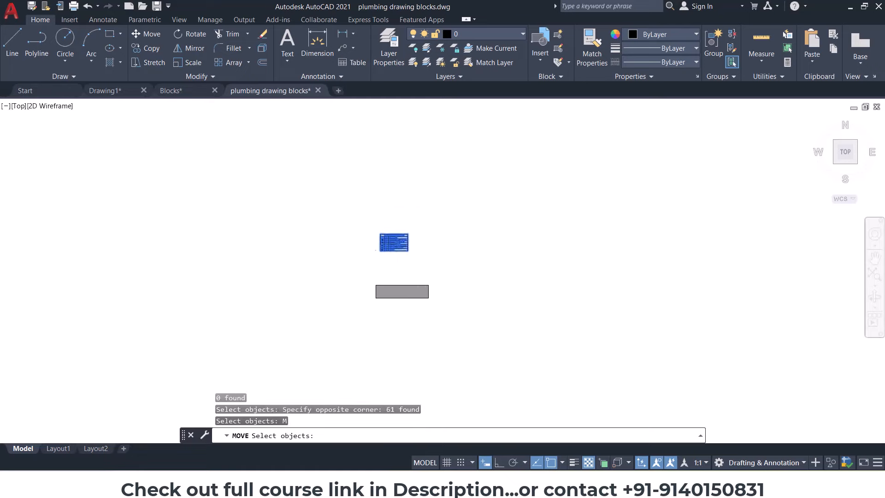
pyautogui.click(385, 257)
pyautogui.press('Return')
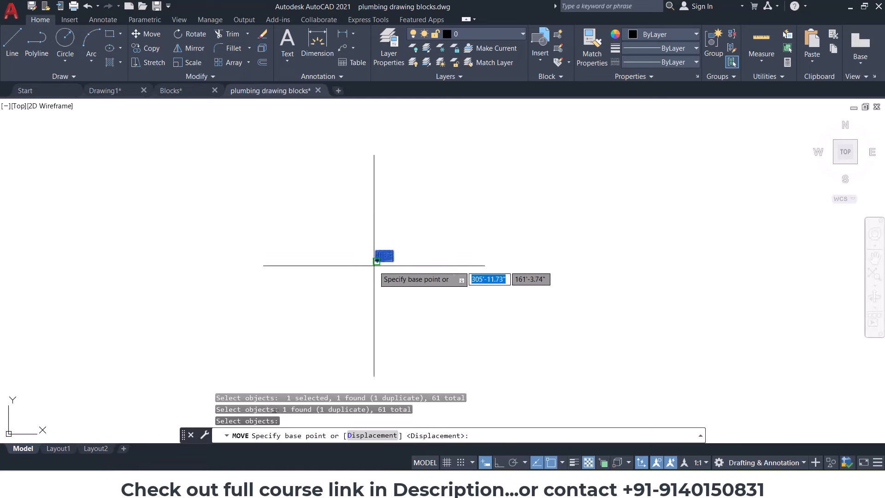
pyautogui.click(384, 253)
pyautogui.scroll(-2, 303, 383)
pyautogui.scroll(5, 315, 372)
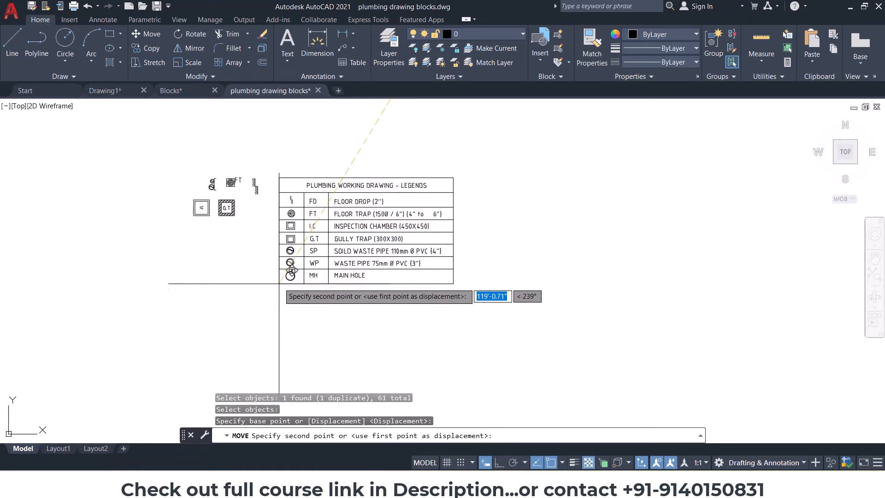
pyautogui.press('Escape')
pyautogui.press('Escape')
# Step: Scale the plumbing legend table down from its upper-left corner to about a third of its size
pyautogui.click(270, 162)
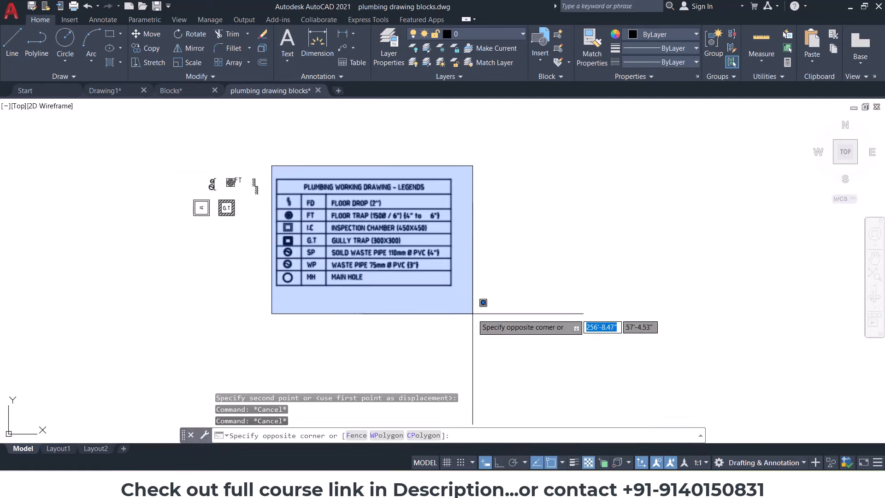
pyautogui.click(473, 315)
pyautogui.write('SC')
pyautogui.press('Return')
pyautogui.click(276, 180)
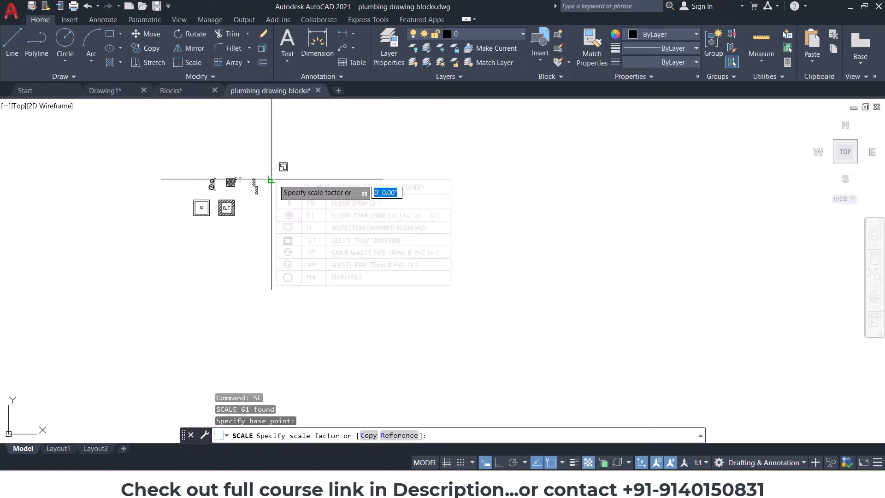
pyautogui.scroll(4, 276, 179)
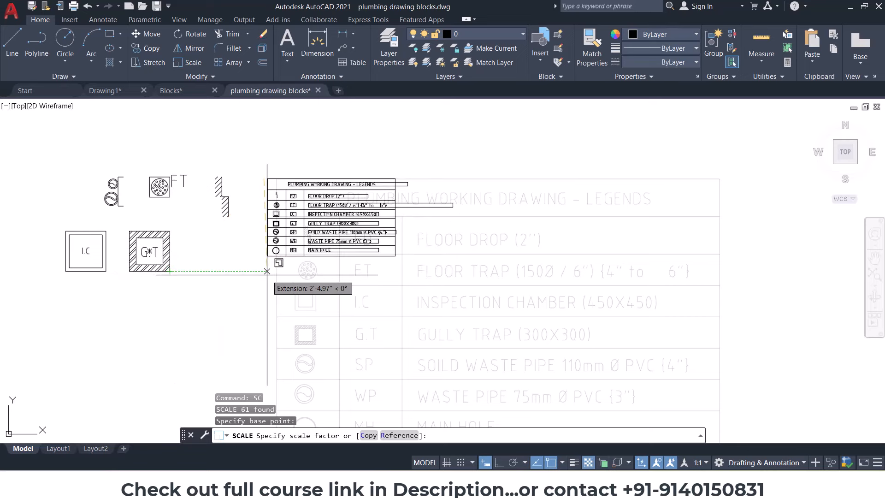
pyautogui.press('Escape')
pyautogui.scroll(4, 346, 249)
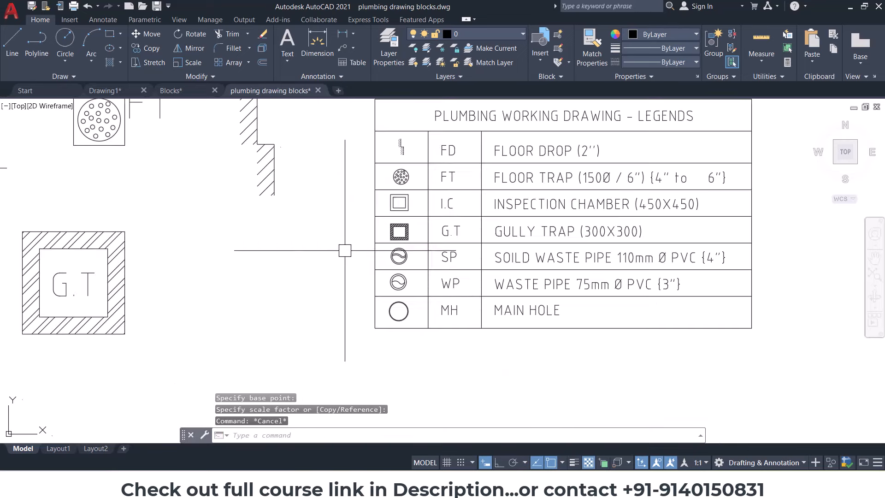
# Step: Compare the existing layers of the plumbing blocks drawing with those of the Drawing1 floor plan drawing
pyautogui.moveTo(348, 251); pyautogui.dragTo(753, 353, button='middle')
pyautogui.scroll(-2, 607, 257)
pyautogui.moveTo(624, 275); pyautogui.dragTo(554, 250, button='middle')
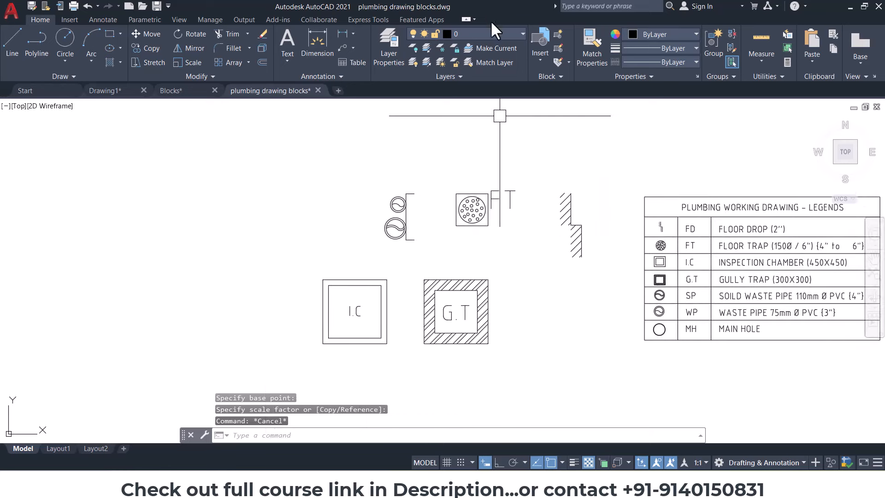
pyautogui.click(485, 34)
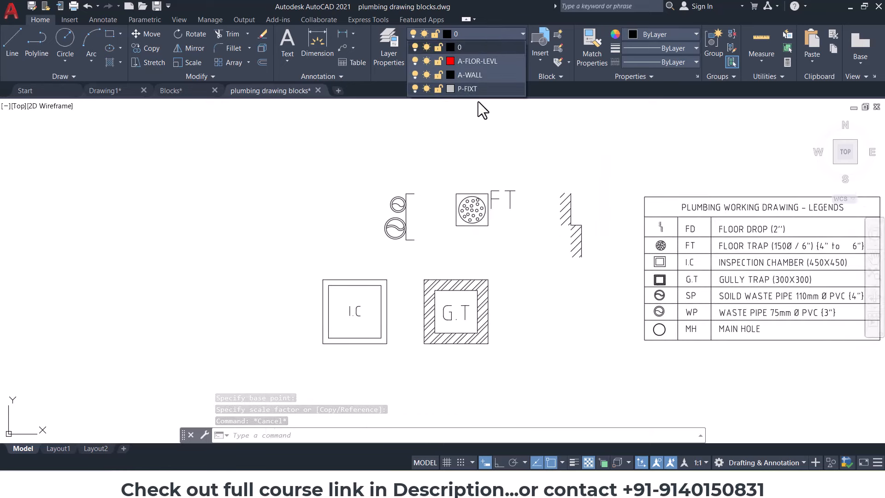
pyautogui.press('Escape')
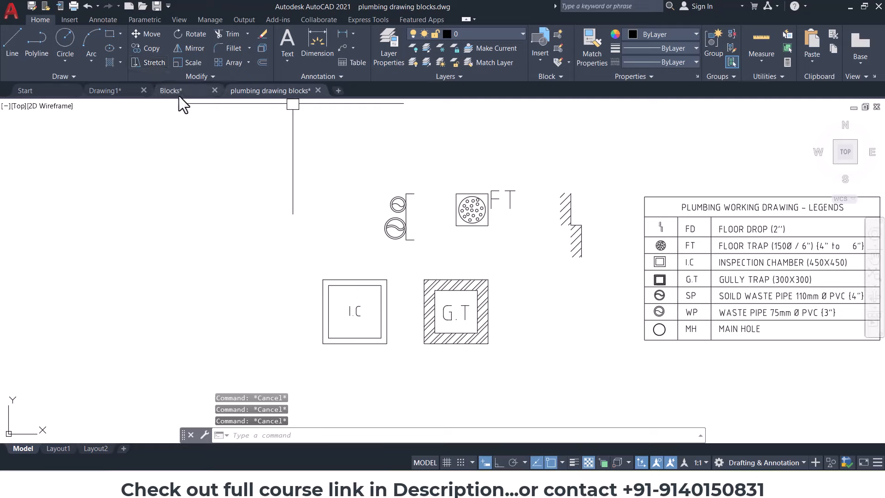
pyautogui.click(126, 88)
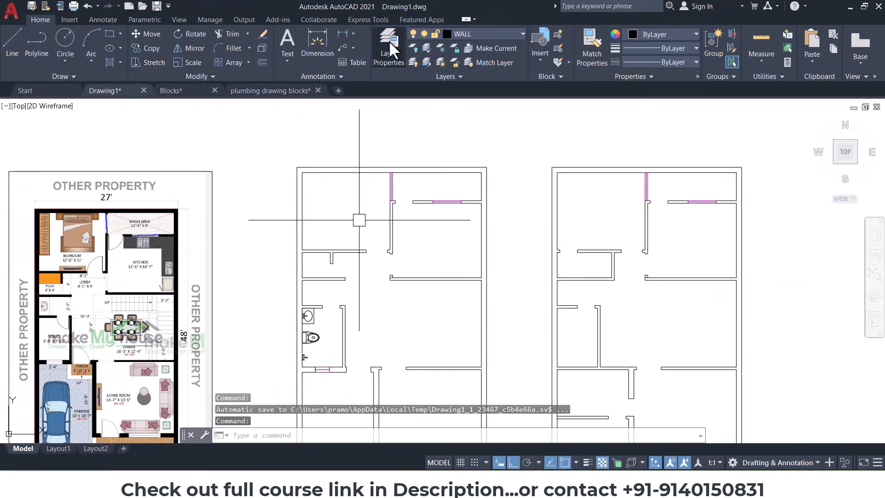
pyautogui.click(390, 45)
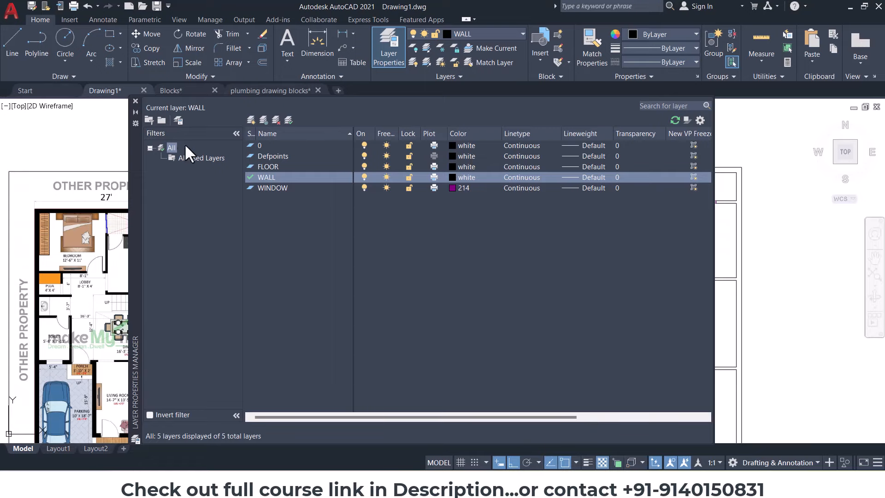
pyautogui.click(134, 99)
pyautogui.click(270, 90)
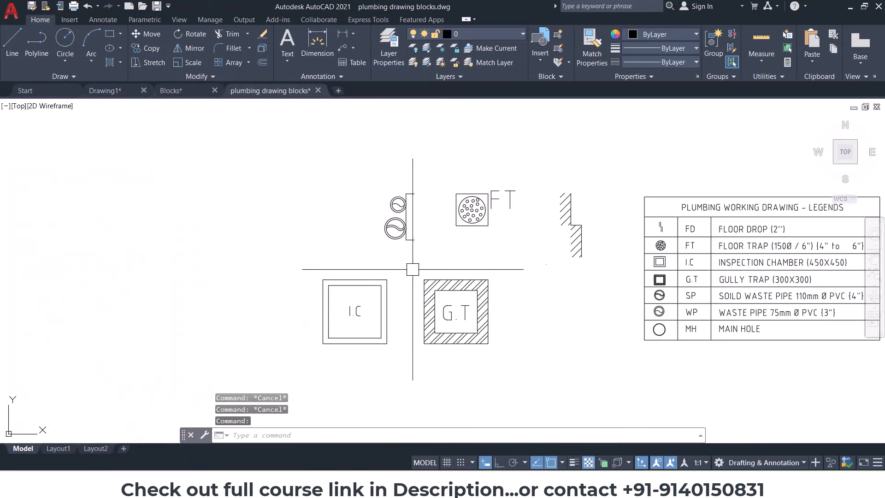
# Step: Explode the block containing the two round waste pipe symbols and their bracket
pyautogui.scroll(4, 397, 227)
pyautogui.click(418, 215)
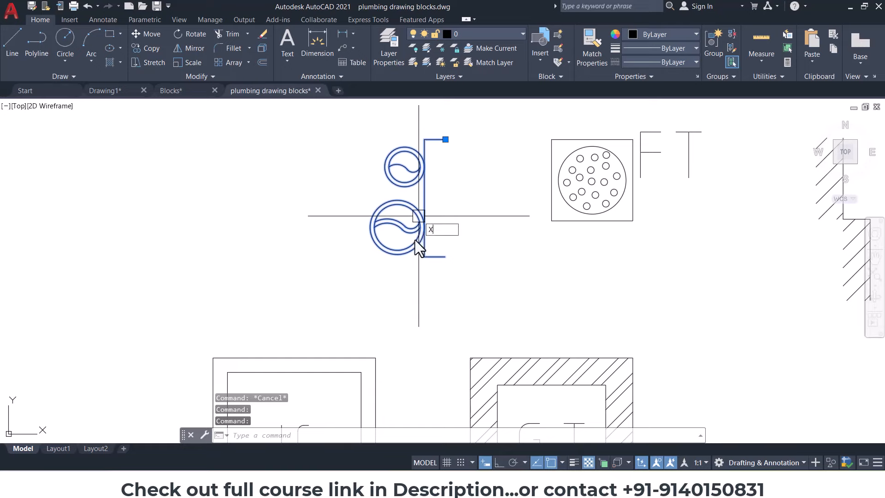
pyautogui.write('X')
pyautogui.press('Return')
pyautogui.scroll(5, 336, 212)
pyautogui.click(289, 214)
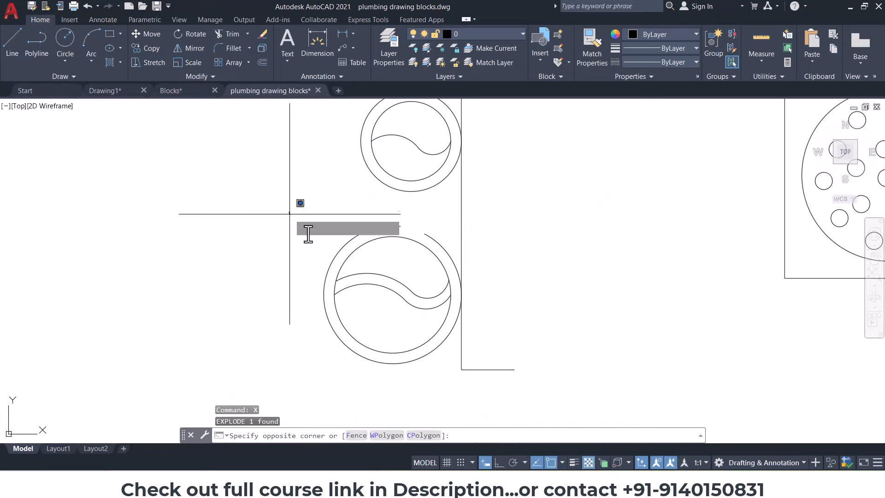
pyautogui.click(493, 366)
pyautogui.press('Escape')
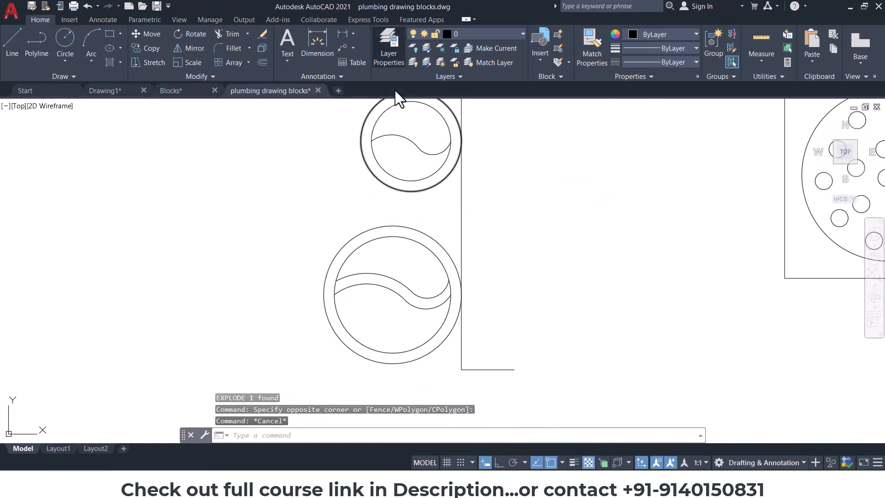
# Step: Create a new layer named P.SOLID WASTE PIPE in the plumbing blocks drawing
pyautogui.click(388, 51)
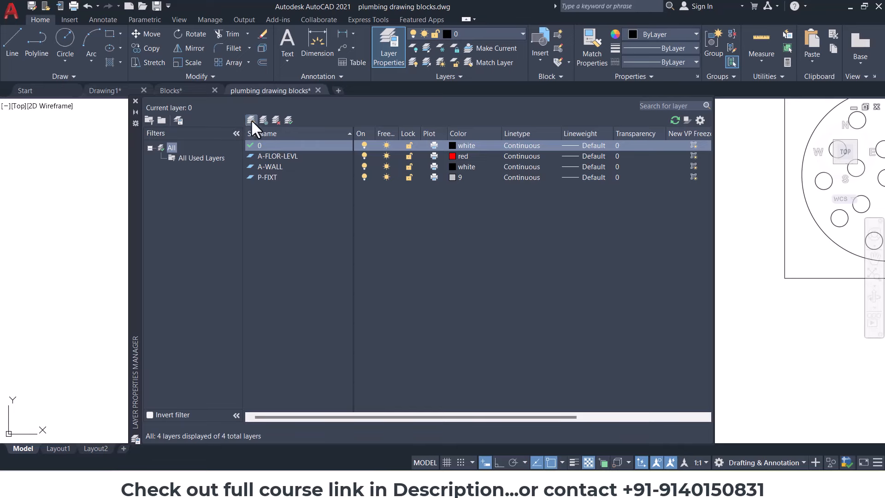
pyautogui.click(251, 119)
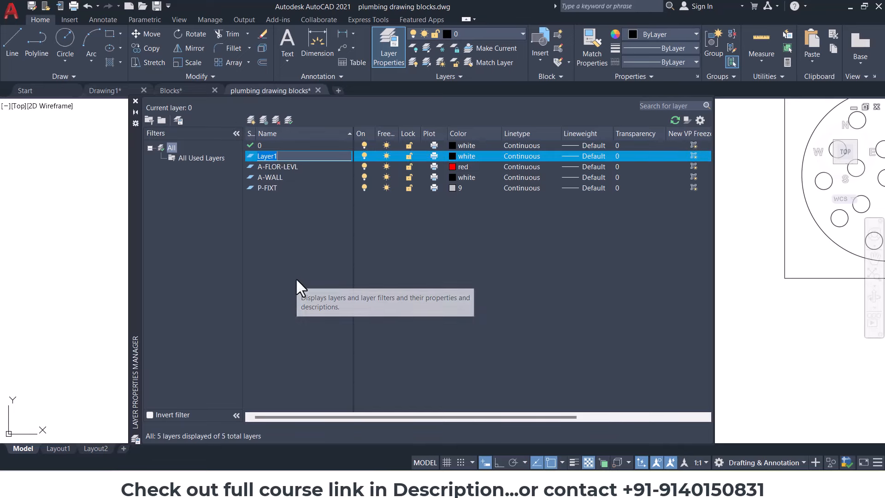
pyautogui.write('SOLID WAS')
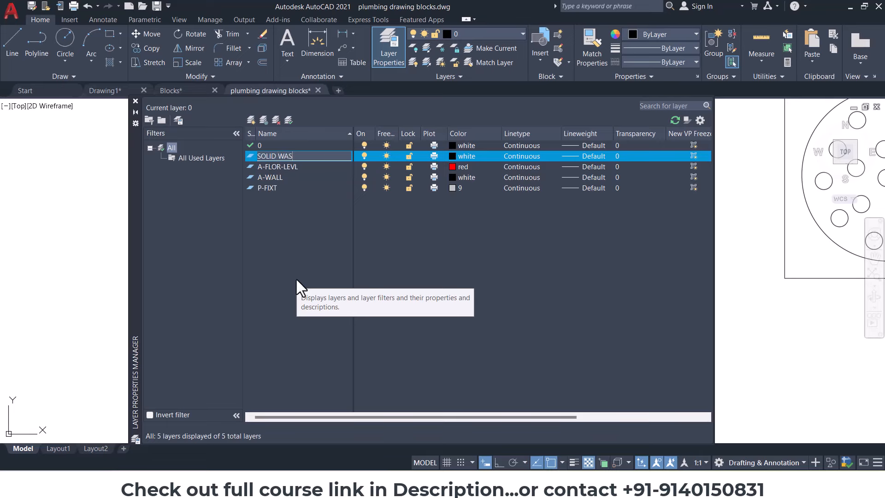
pyautogui.write('TE PIPE')
pyautogui.press('Home')
pyautogui.write('P.')
pyautogui.press('Return')
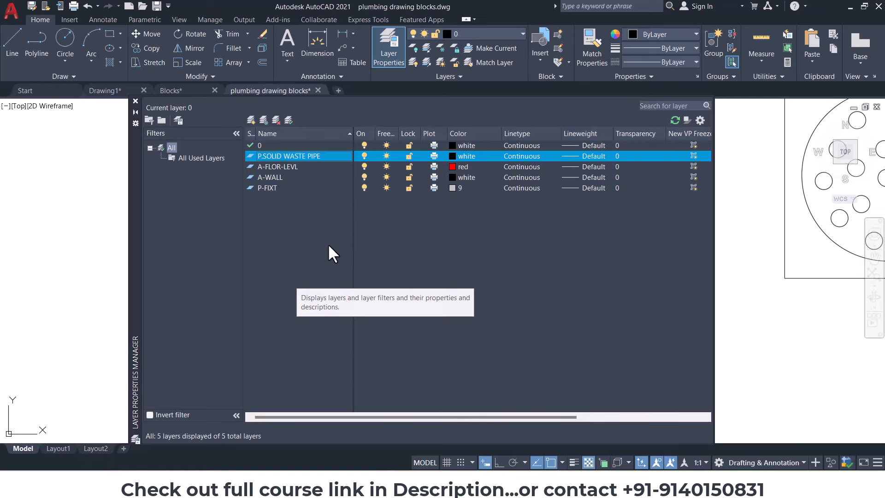
# Step: Add a second new layer named P.WASTE PIPE
pyautogui.click(251, 119)
pyautogui.write('P')
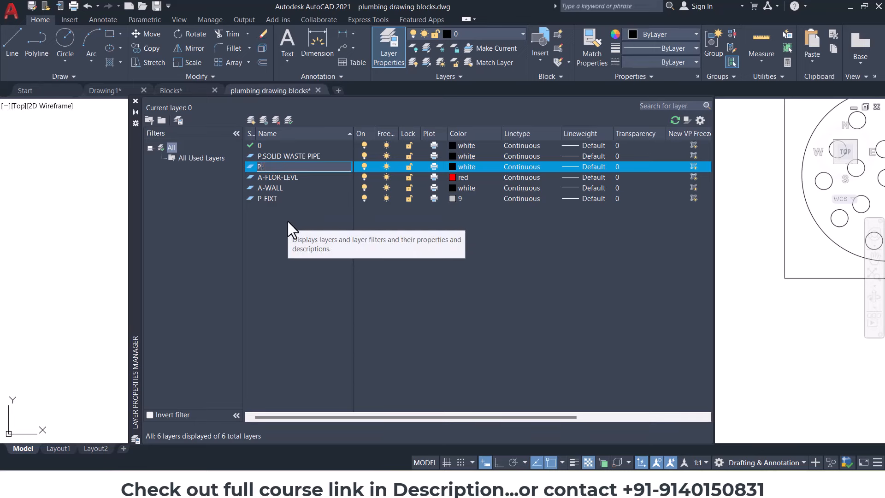
pyautogui.write('.WASTE PIPE')
pyautogui.press('Return')
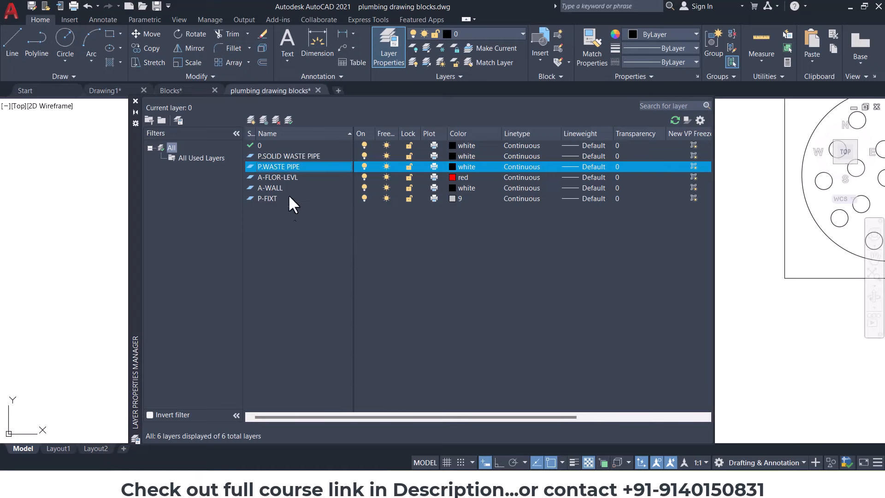
pyautogui.click(252, 118)
pyautogui.write('CH')
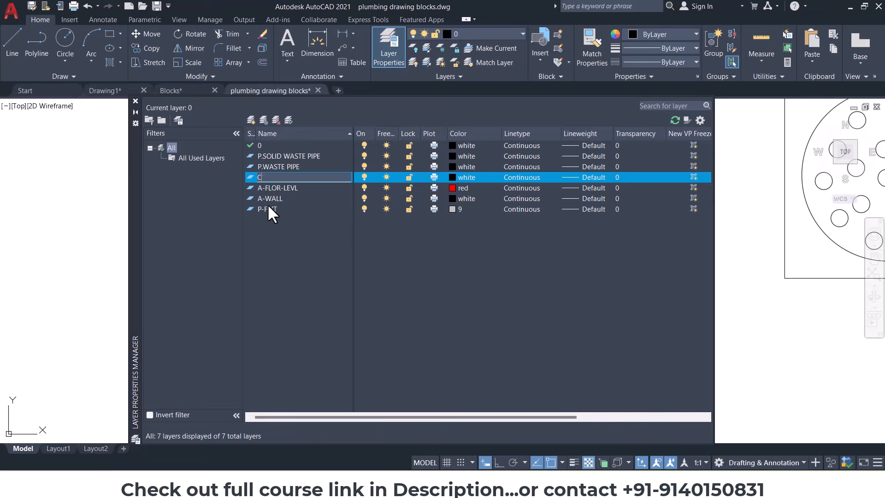
pyautogui.press('Escape')
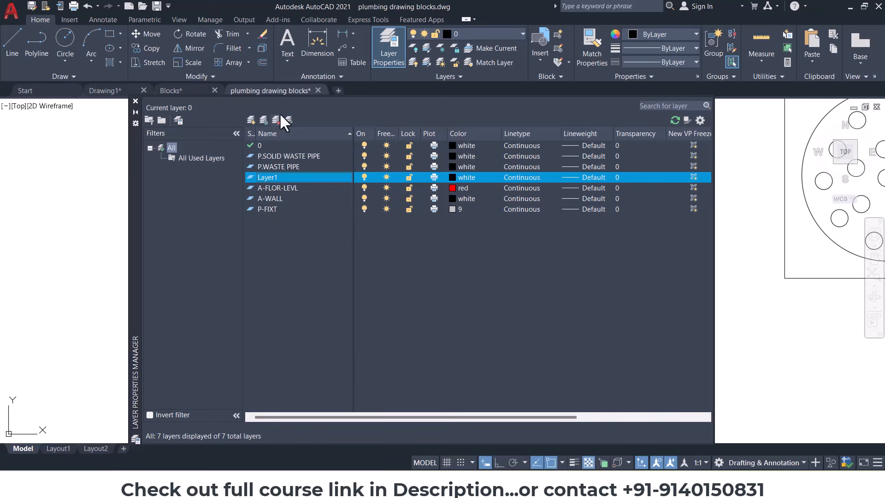
# Step: Set the layer colour of P.SOLID WASTE PIPE to red and of P.WASTE PIPE to blue
pyautogui.click(293, 188)
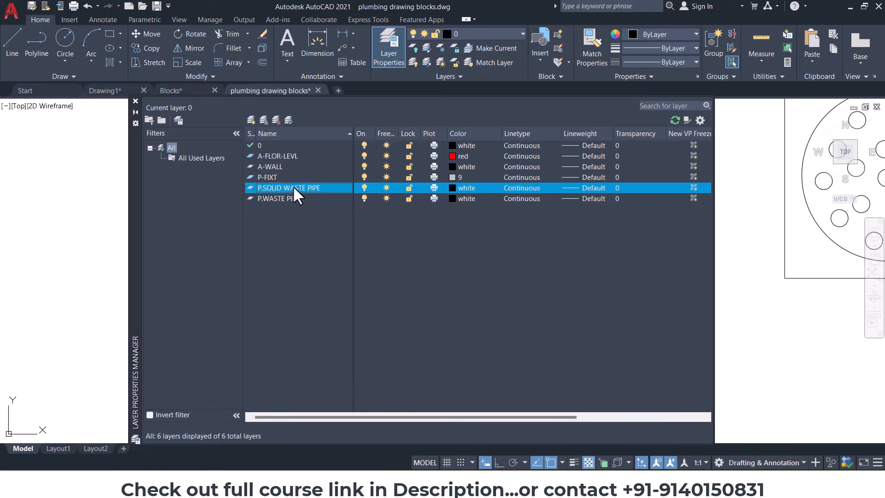
pyautogui.click(452, 188)
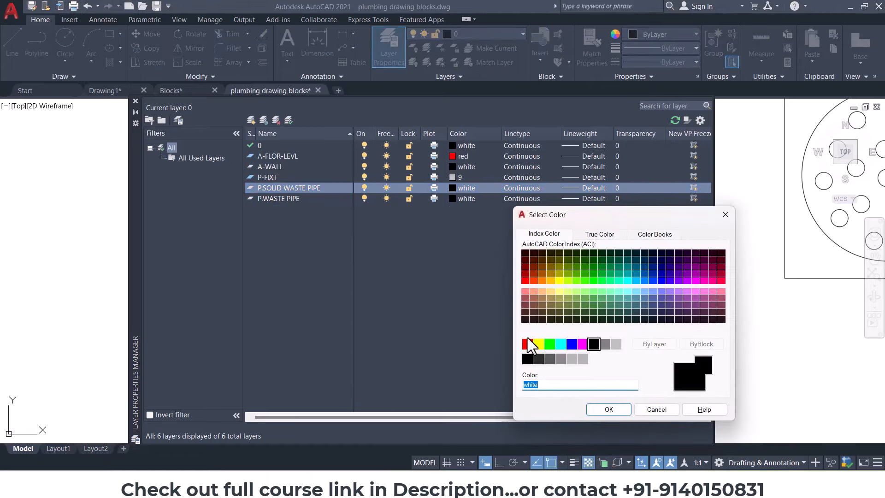
pyautogui.click(527, 344)
pyautogui.press('Return')
pyautogui.click(452, 199)
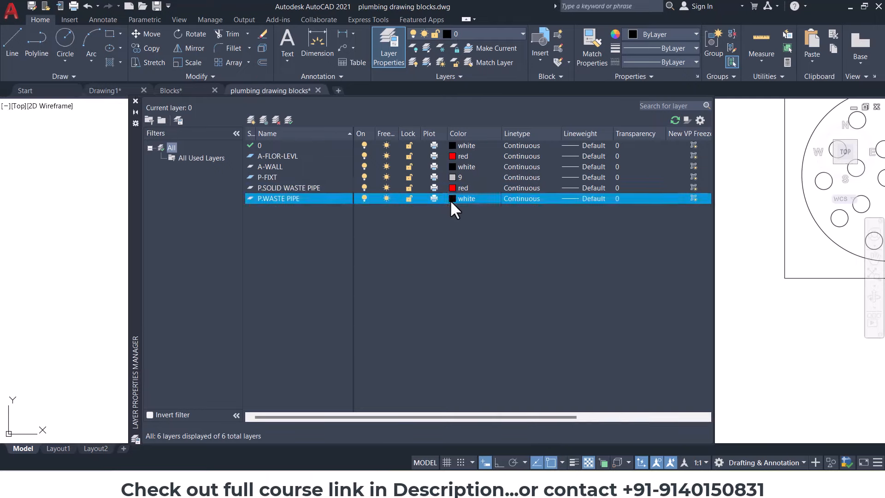
pyautogui.click(572, 344)
pyautogui.click(607, 409)
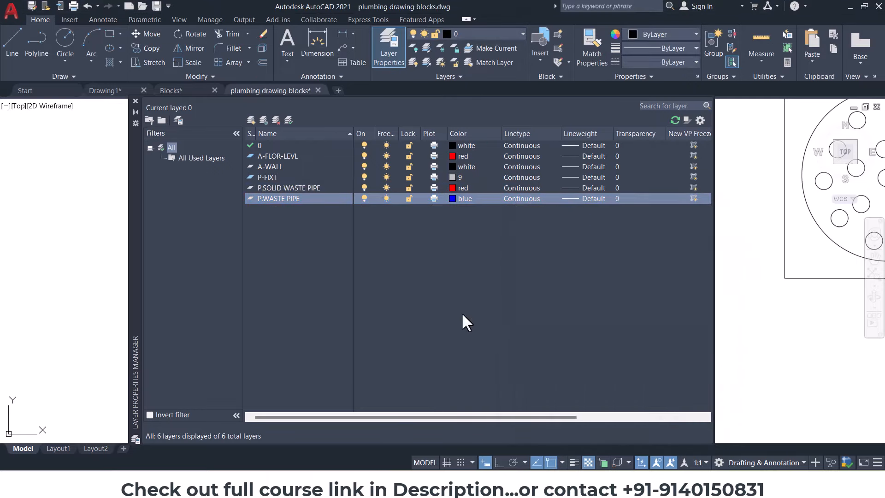
pyautogui.click(135, 101)
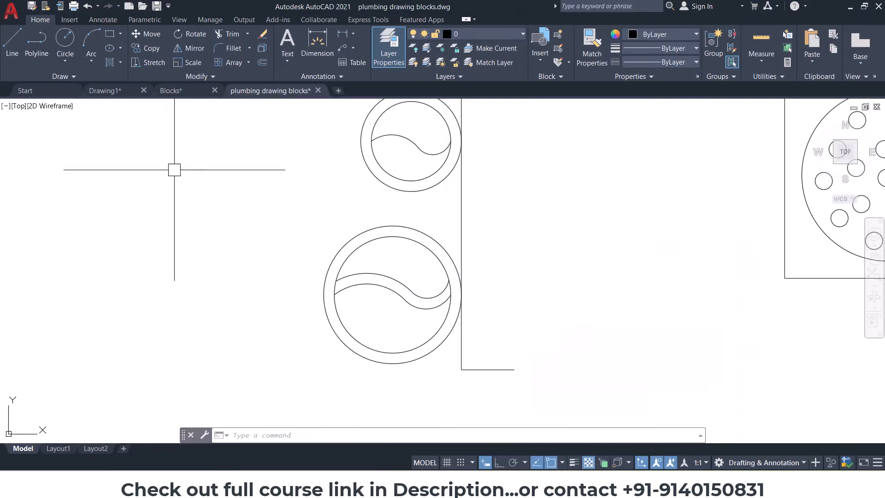
# Step: Assign the larger, lower round pipe symbol to the P.SOLID WASTE PIPE layer
pyautogui.click(254, 214)
pyautogui.click(496, 355)
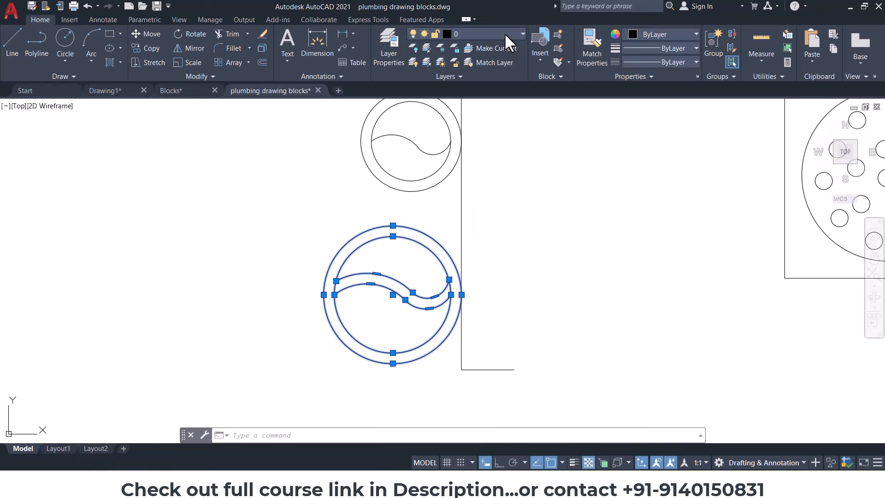
pyautogui.click(504, 32)
pyautogui.click(498, 104)
pyautogui.moveTo(481, 231); pyautogui.dragTo(485, 291, button='middle')
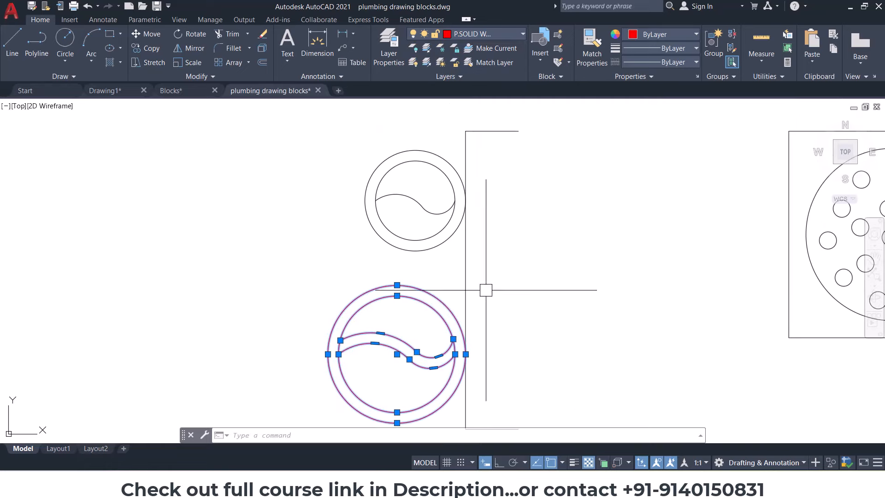
pyautogui.press('Escape')
# Step: Assign the smaller, upper round pipe symbol to the P.WASTE PIPE layer
pyautogui.click(322, 148)
pyautogui.click(482, 240)
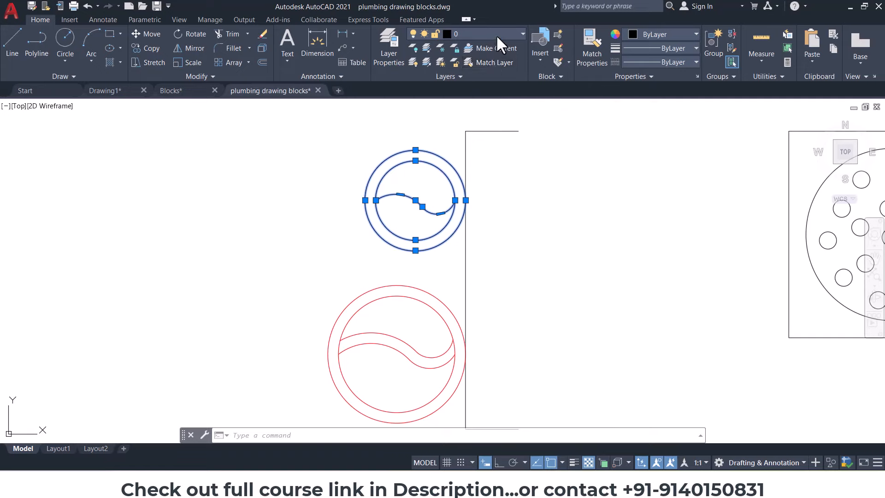
pyautogui.click(495, 35)
pyautogui.click(492, 118)
pyautogui.press('Escape')
# Step: Try to assign the G.T gully trap block to the P.WASTE PIPE layer
pyautogui.scroll(-5, 336, 245)
pyautogui.moveTo(434, 318); pyautogui.dragTo(433, 220, button='middle')
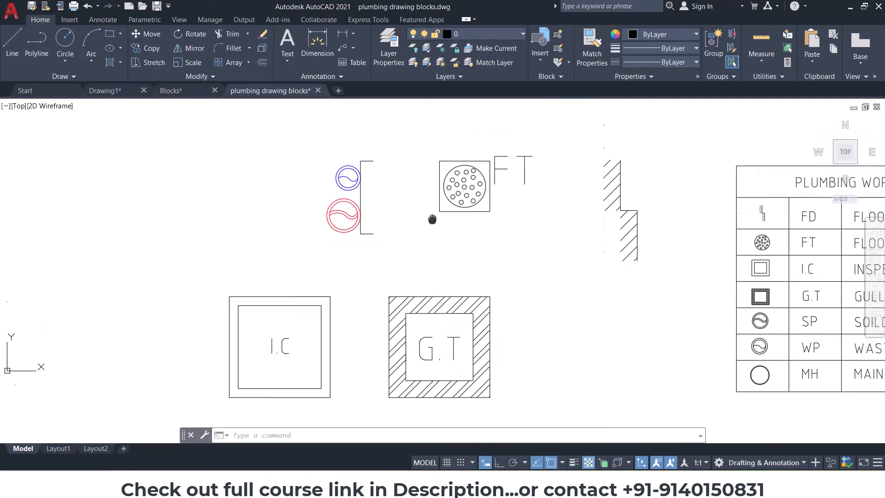
pyautogui.scroll(-4, 391, 216)
pyautogui.scroll(2, 402, 241)
pyautogui.click(365, 199)
pyautogui.click(466, 304)
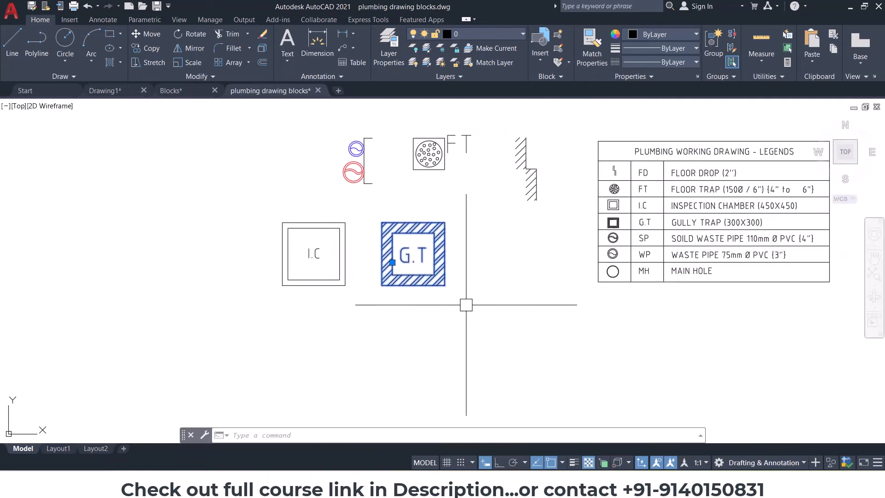
pyautogui.click(477, 32)
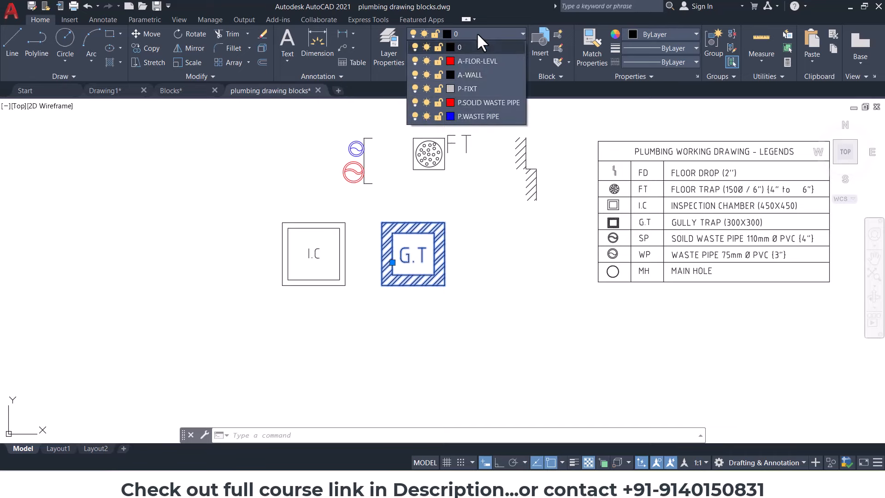
pyautogui.click(480, 115)
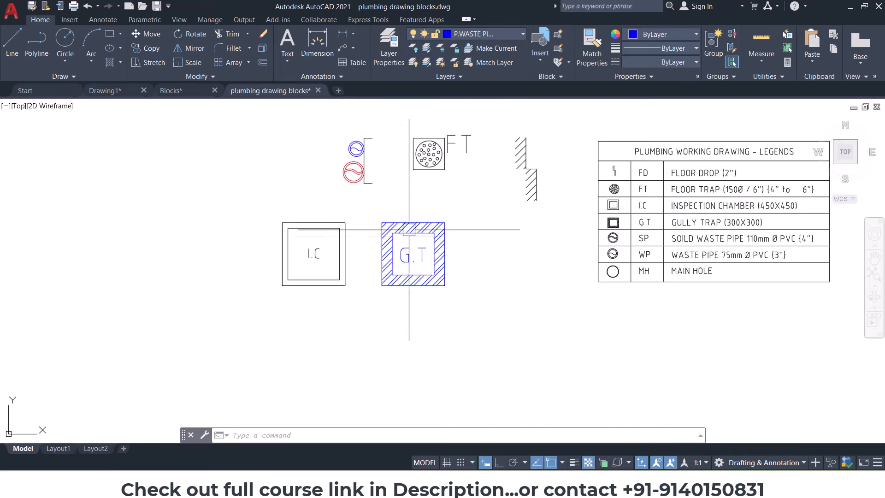
pyautogui.press('Escape')
# Step: Explode the G.T gully trap block into separate objects
pyautogui.scroll(4, 386, 226)
pyautogui.click(348, 190)
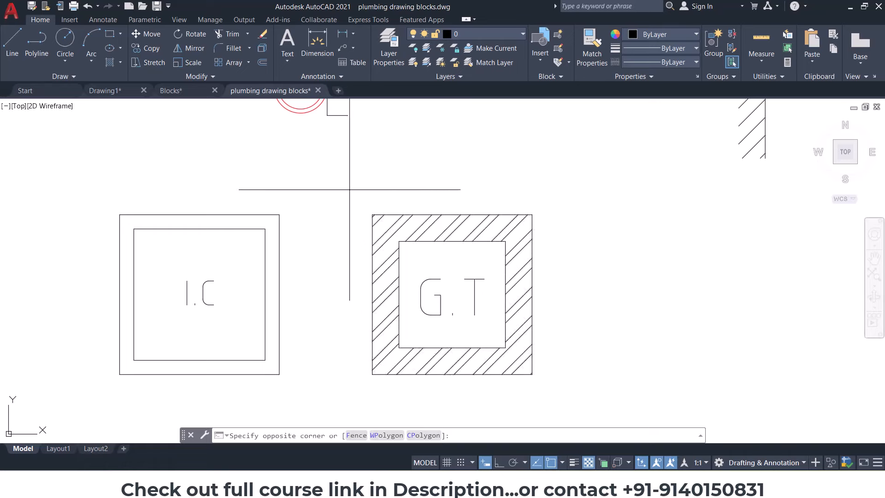
pyautogui.click(602, 380)
pyautogui.write('X')
pyautogui.press('Return')
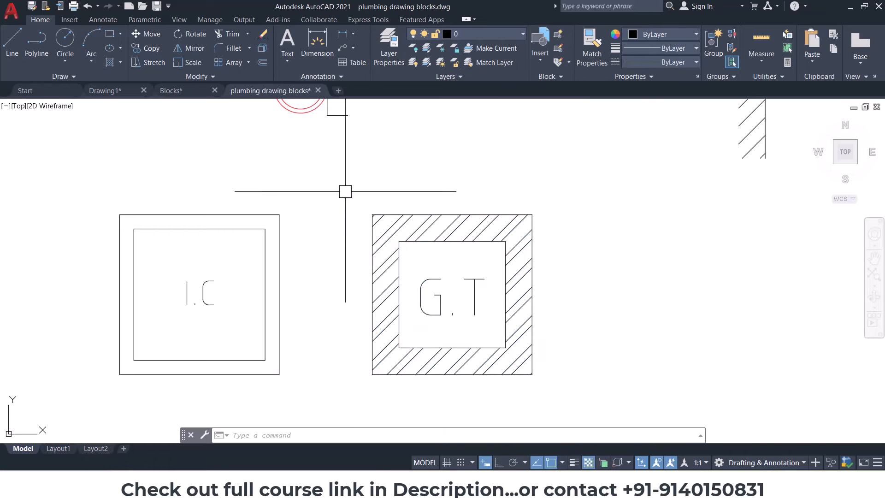
# Step: Assign all the exploded gully trap objects, including the G.T label, to the P.WASTE PIPE layer
pyautogui.click(345, 189)
pyautogui.click(576, 389)
pyautogui.click(507, 35)
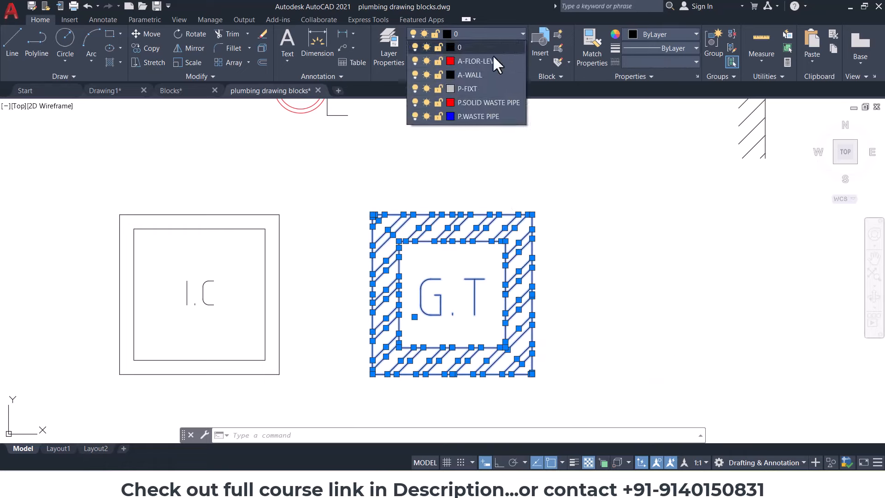
pyautogui.click(472, 121)
pyautogui.scroll(-3, 458, 257)
pyautogui.press('Escape')
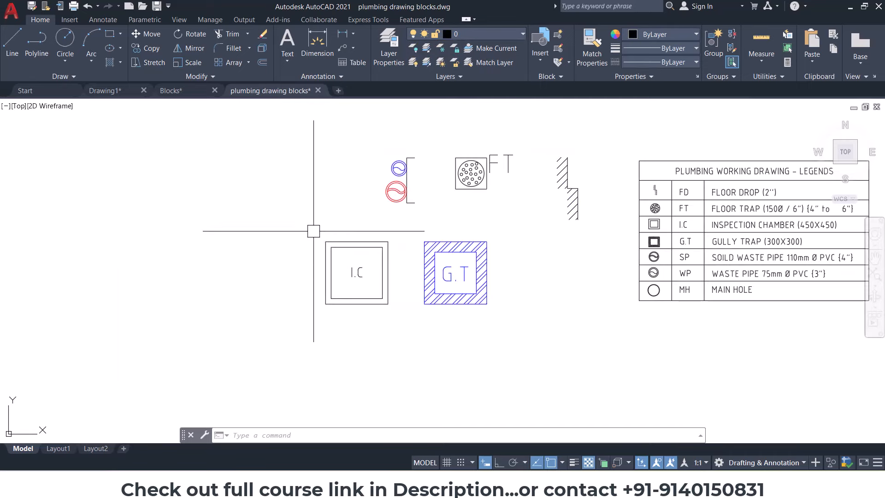
# Step: Assign the I.C inspection chamber squares and label to the P.SOLID WASTE PIPE layer
pyautogui.click(337, 240)
pyautogui.press('Return')
pyautogui.click(311, 221)
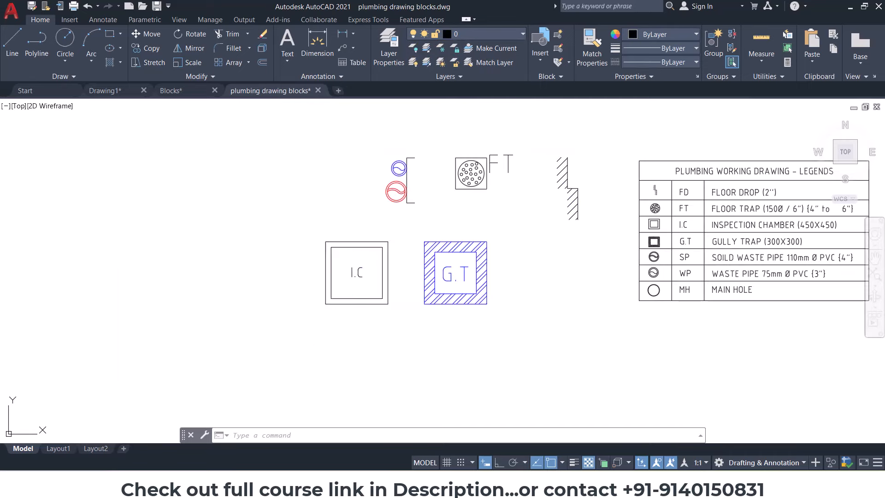
pyautogui.click(401, 318)
pyautogui.click(491, 34)
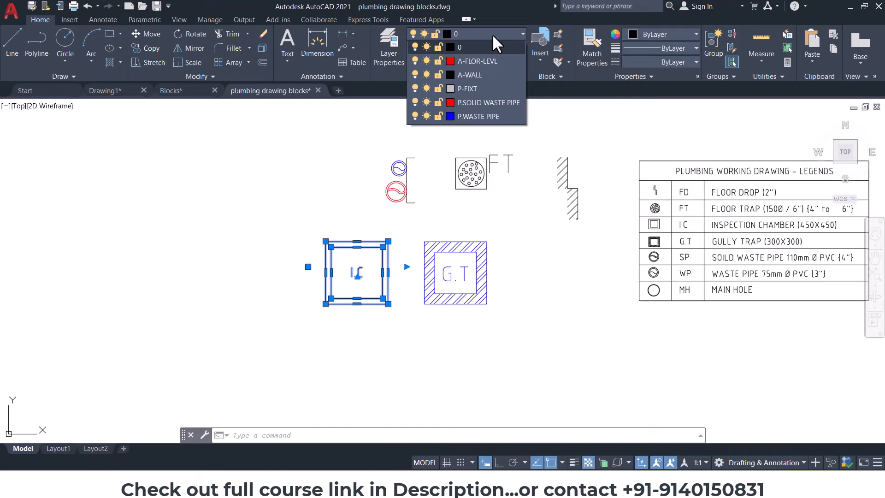
pyautogui.click(488, 98)
pyautogui.press('Escape')
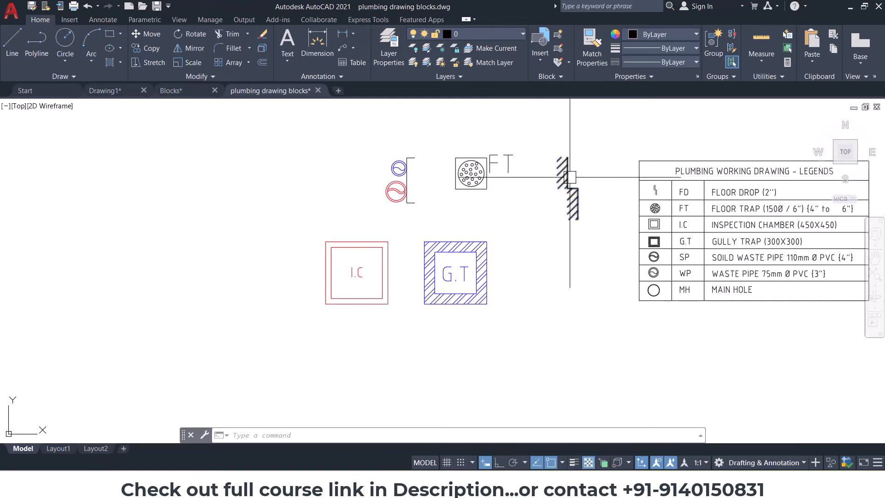
# Step: Assign the floor trap symbol and its FT label to the P.WASTE PIPE layer
pyautogui.scroll(2, 528, 182)
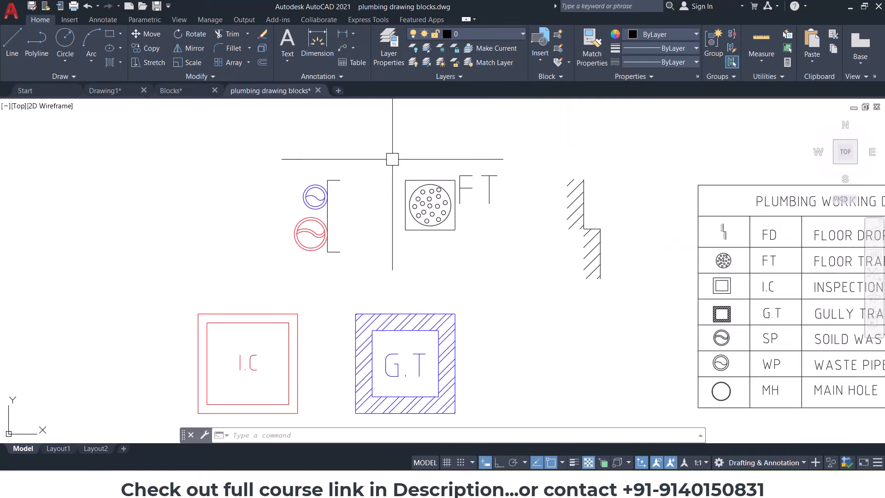
pyautogui.click(386, 155)
pyautogui.click(473, 220)
pyautogui.click(482, 33)
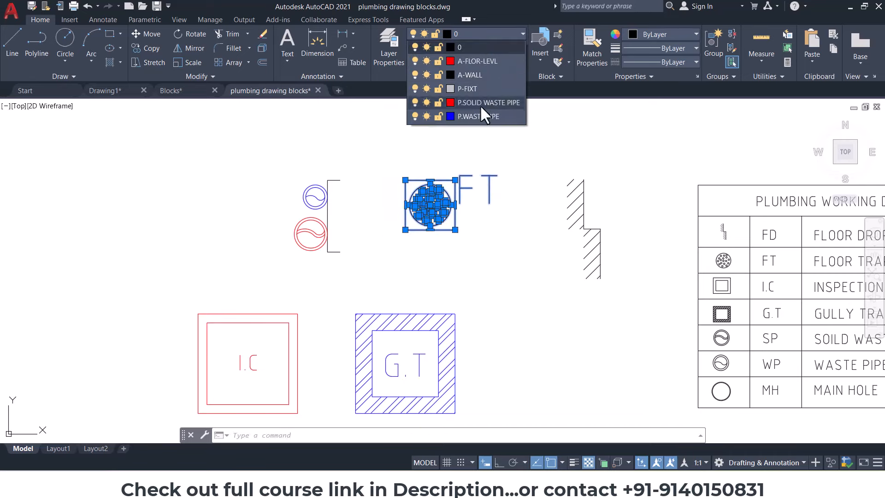
pyautogui.click(480, 117)
pyautogui.moveTo(494, 225); pyautogui.dragTo(295, 230, button='middle')
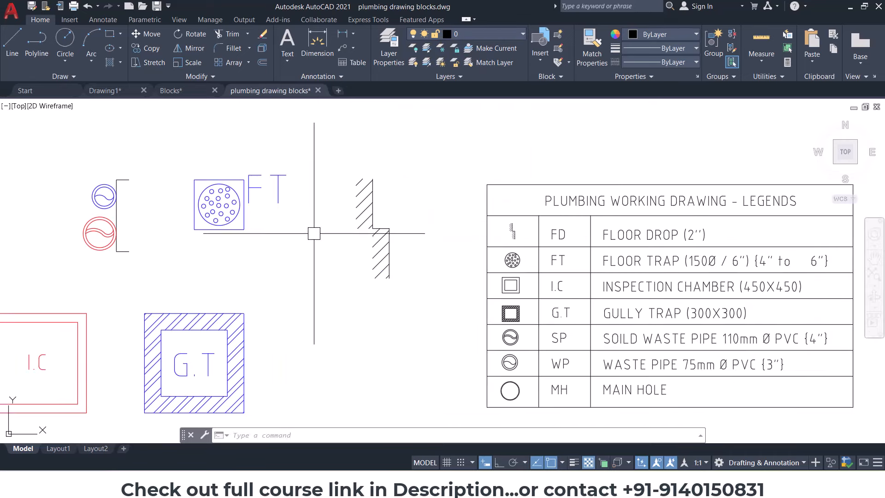
# Step: Assign the hatched, stepped floor drop symbol to the P.WASTE PIPE layer
pyautogui.click(360, 194)
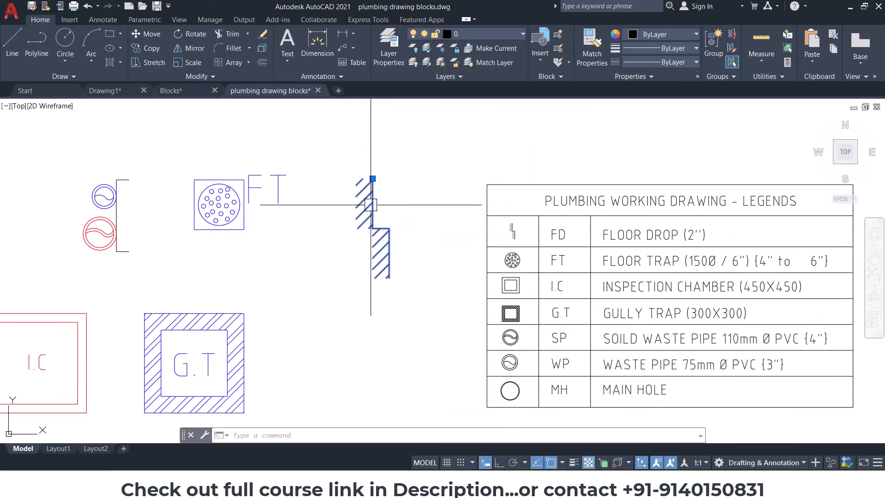
pyautogui.click(464, 35)
pyautogui.click(468, 115)
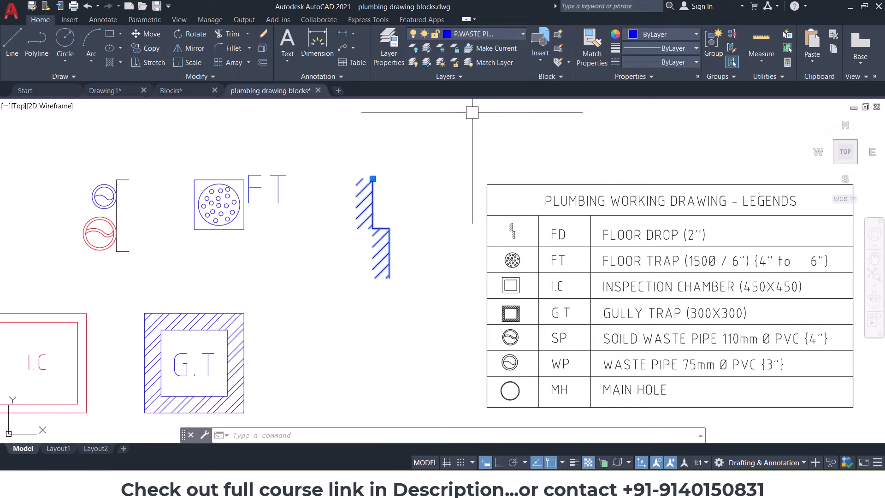
pyautogui.scroll(-4, 248, 257)
pyautogui.moveTo(248, 257)
pyautogui.mouseDown(button='middle')
pyautogui.moveTo(432, 212)
pyautogui.moveTo(444, 234)
pyautogui.moveTo(365, 245)
pyautogui.moveTo(394, 223)
pyautogui.mouseUp(button='middle')
pyautogui.scroll(4, 432, 211)
pyautogui.click(174, 246)
pyautogui.click(351, 386)
pyautogui.moveTo(341, 366); pyautogui.dragTo(353, 316, button='middle')
pyautogui.press('Escape')
pyautogui.click(215, 186)
pyautogui.click(356, 354)
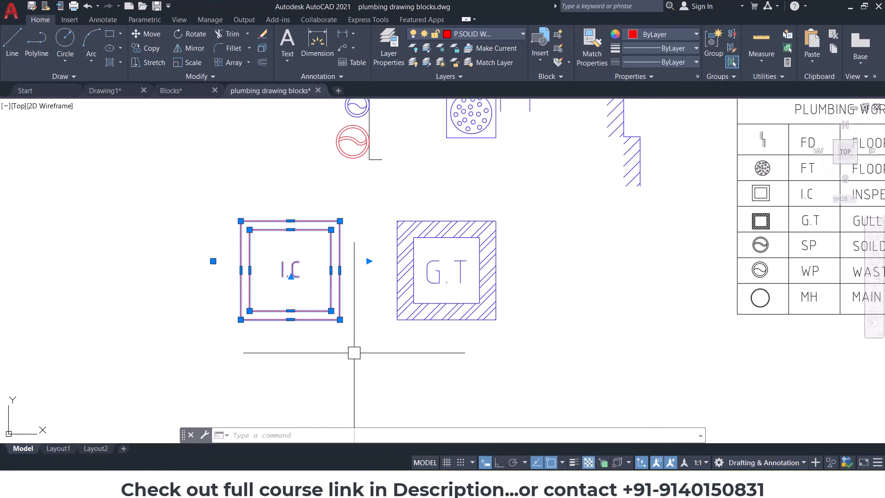
pyautogui.hotkey('ctrl', 'shift', 'c')
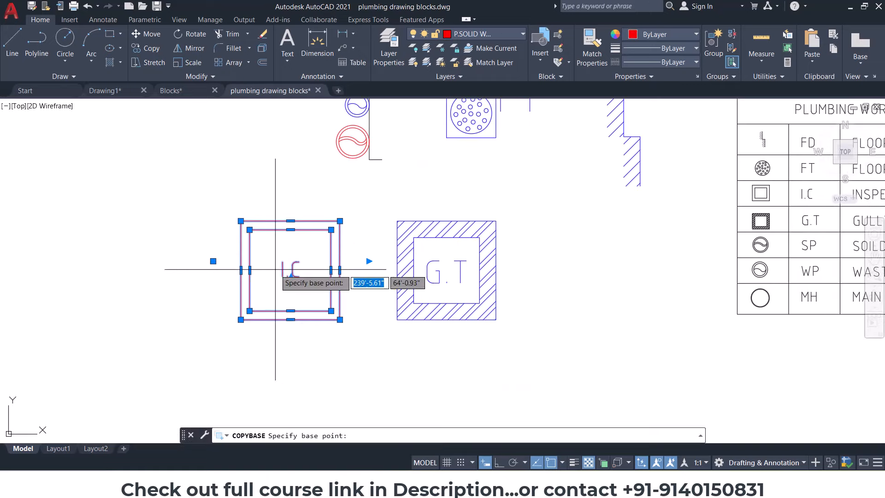
pyautogui.click(241, 222)
pyautogui.hotkey('ctrl', 'shift', 'v')
pyautogui.moveTo(257, 318); pyautogui.dragTo(258, 270, button='middle')
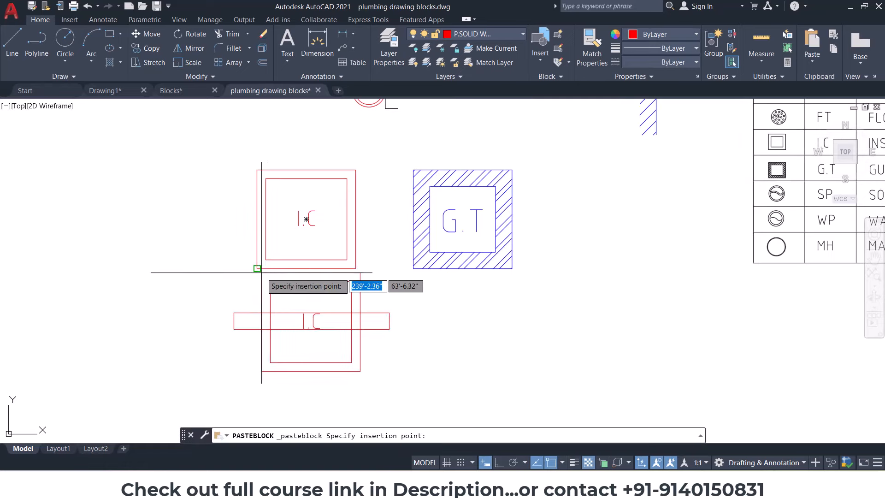
pyautogui.press('Escape')
# Step: Set the font of the I.C label in the inspection chamber symbol to Arial Black
pyautogui.scroll(2, 316, 220)
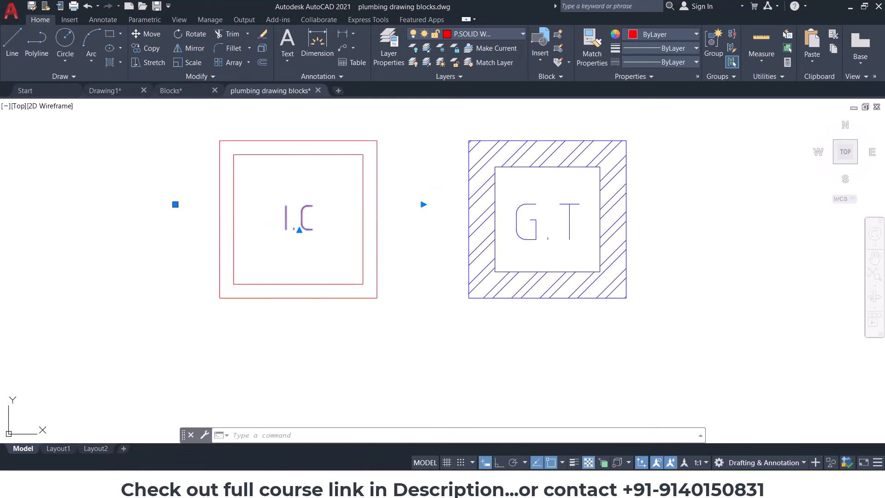
pyautogui.doubleClick(304, 220)
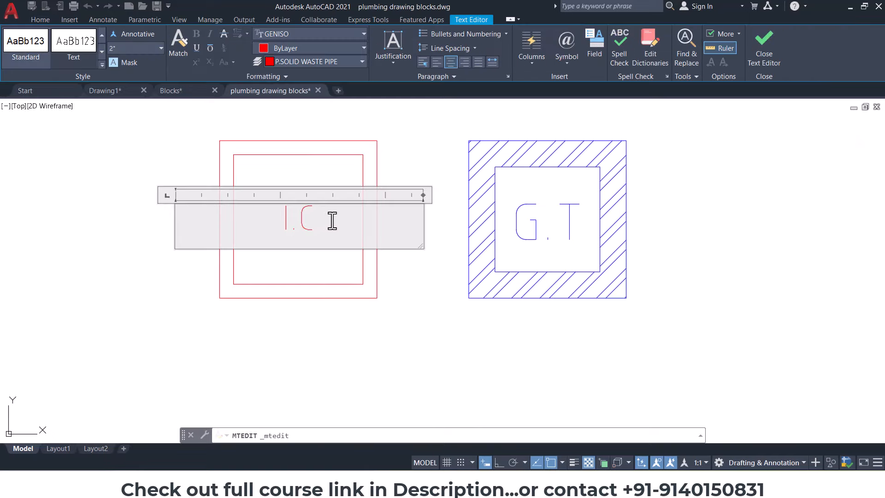
pyautogui.click(293, 32)
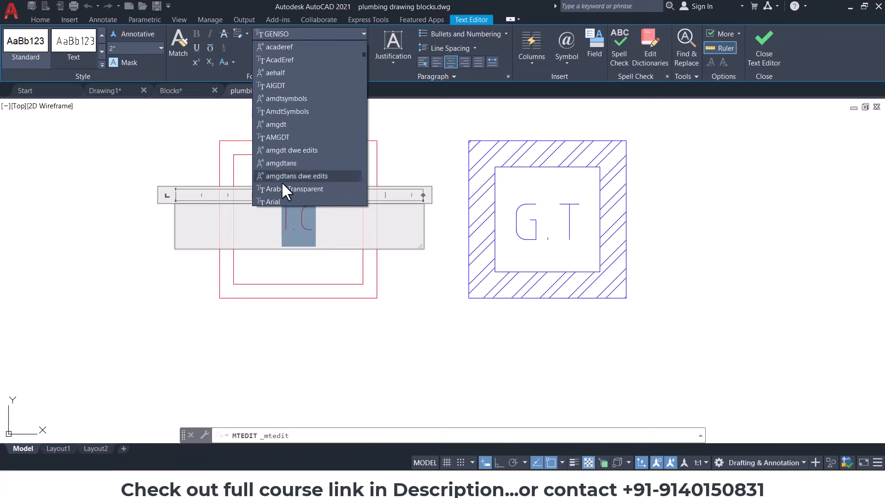
pyautogui.scroll(-2, 280, 184)
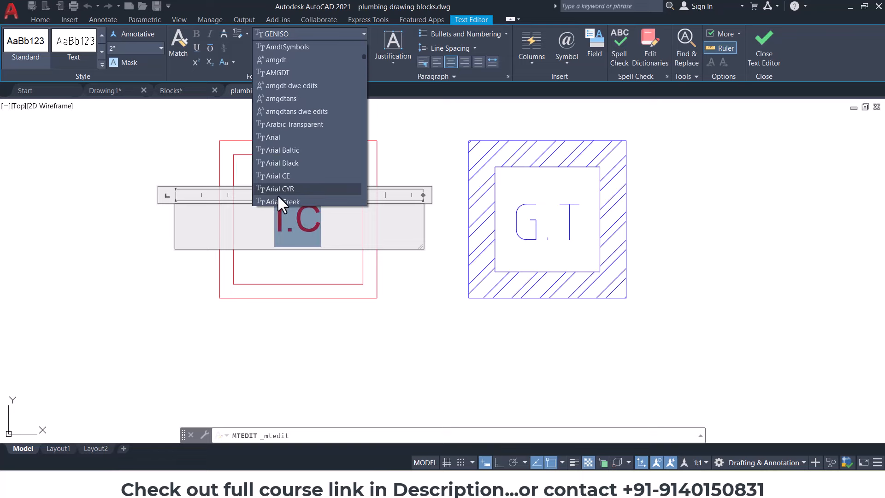
pyautogui.click(281, 160)
pyautogui.press('Escape')
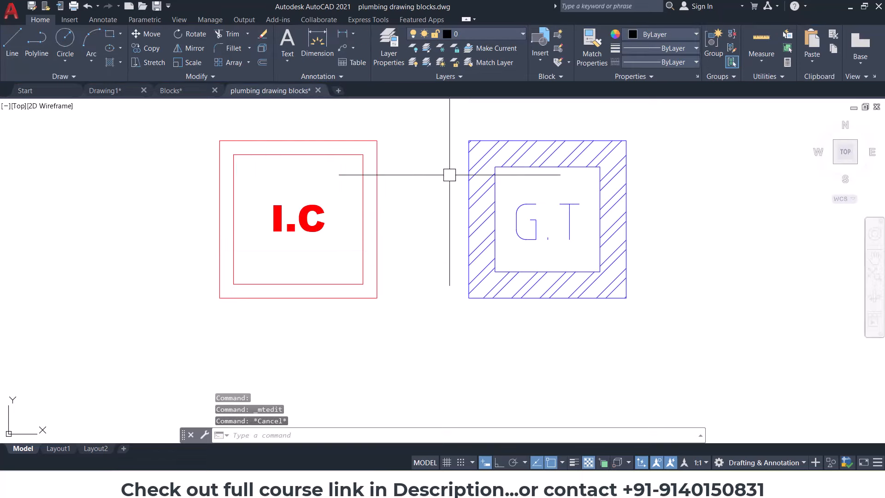
# Step: Match the properties of the I.C label onto the G.T label
pyautogui.press('Return')
pyautogui.click(330, 204)
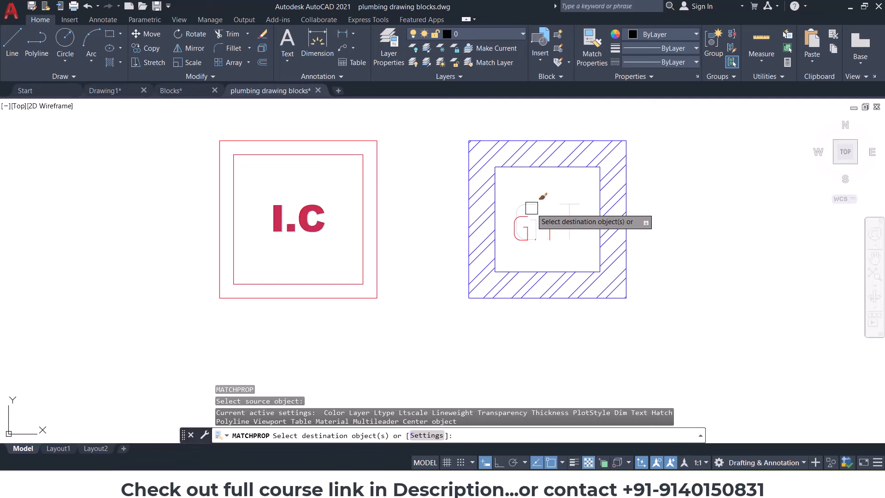
pyautogui.click(548, 224)
pyautogui.press('Escape')
# Step: Match the properties of the gully trap's blue inner square onto the G.T label
pyautogui.write('ma')
pyautogui.press('Return')
pyautogui.click(562, 267)
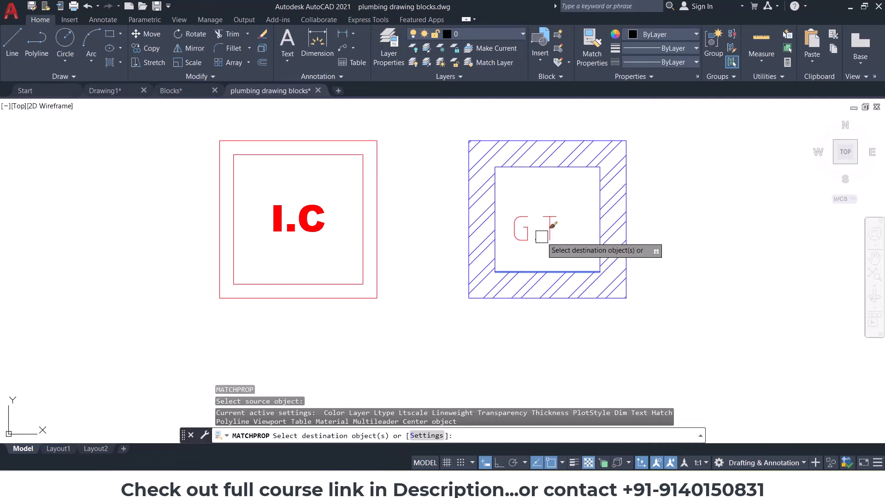
pyautogui.click(540, 235)
pyautogui.press('Escape')
pyautogui.press('Escape')
pyautogui.doubleClick(522, 226)
pyautogui.click(564, 229)
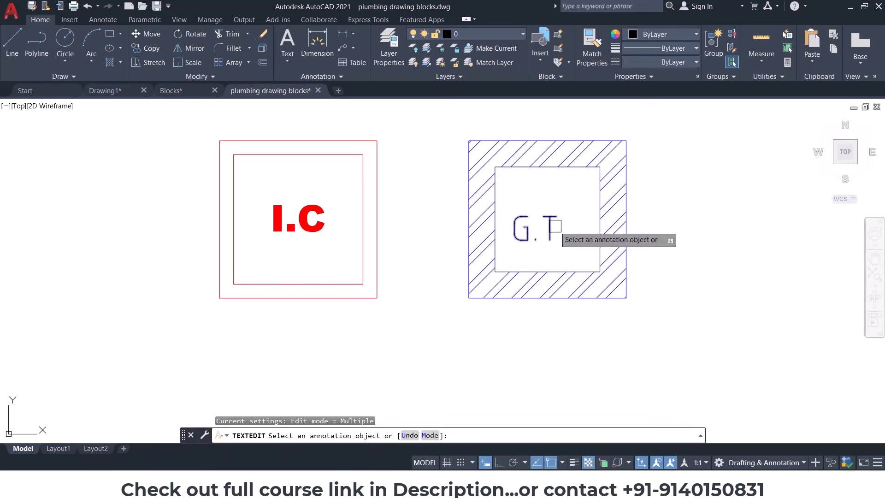
pyautogui.click(557, 229)
pyautogui.click(576, 208)
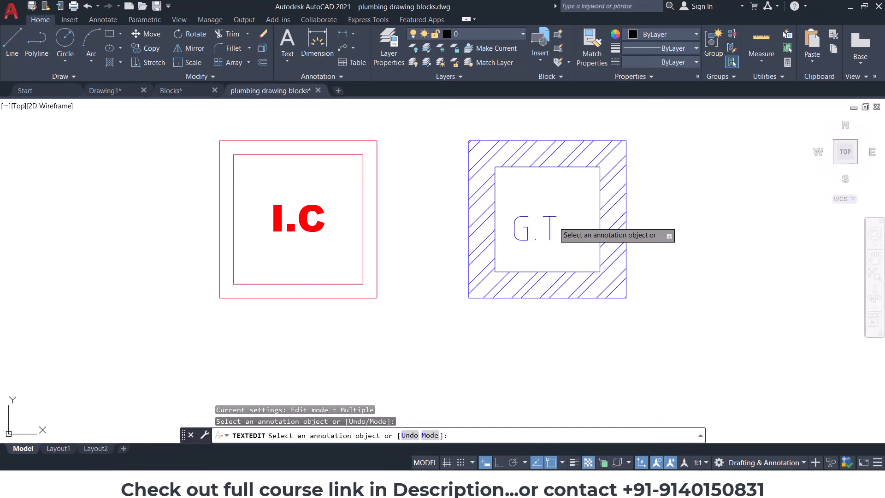
pyautogui.click(544, 225)
pyautogui.click(522, 237)
pyautogui.moveTo(514, 236); pyautogui.dragTo(576, 236)
pyautogui.click(576, 236)
pyautogui.press('Escape')
pyautogui.press('Escape')
# Step: Set the text style of the G.T label to Standard in its object properties
pyautogui.click(551, 225)
pyautogui.hotkey('ctrl', '1')
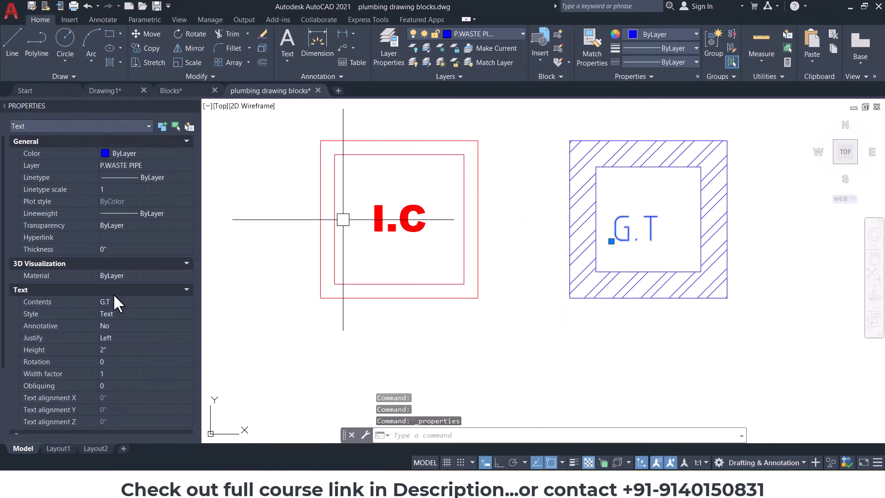
pyautogui.scroll(-3, 120, 311)
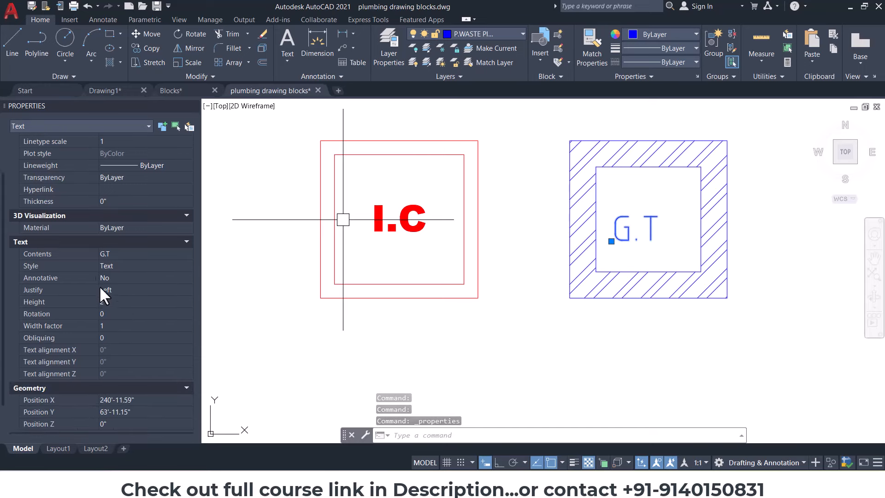
pyautogui.click(170, 266)
pyautogui.click(170, 266)
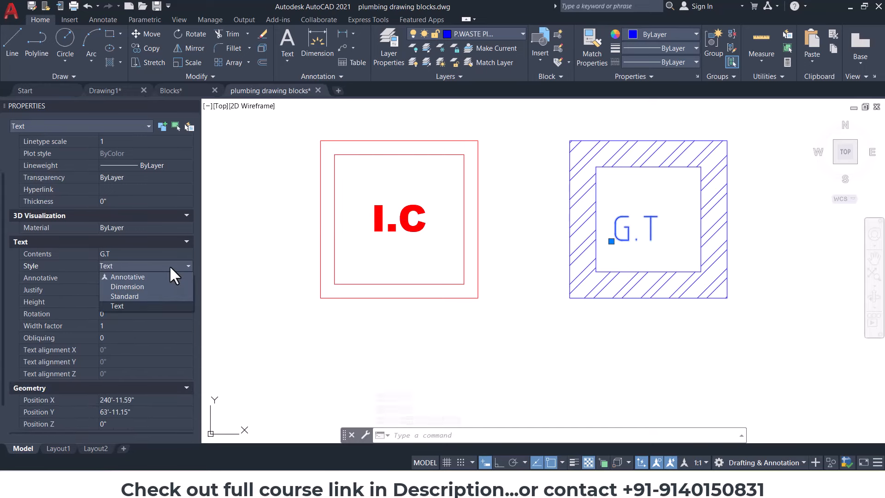
pyautogui.click(123, 297)
pyautogui.press('Escape')
pyautogui.press('Escape')
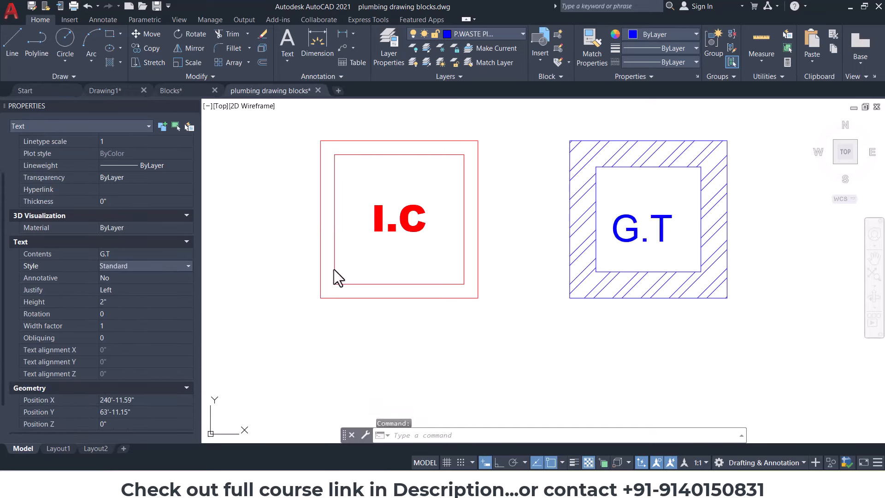
# Step: Apply the Standard text style to the I.C label in the inspection chamber symbol
pyautogui.click(394, 223)
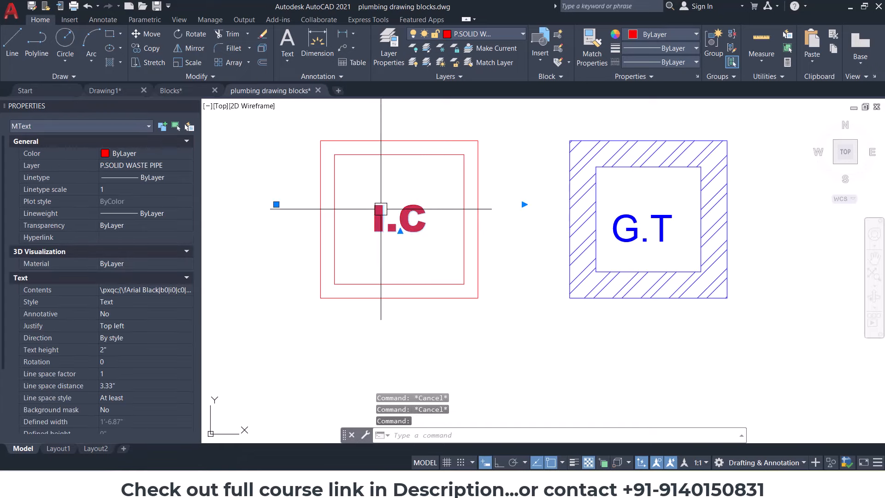
pyautogui.doubleClick(374, 224)
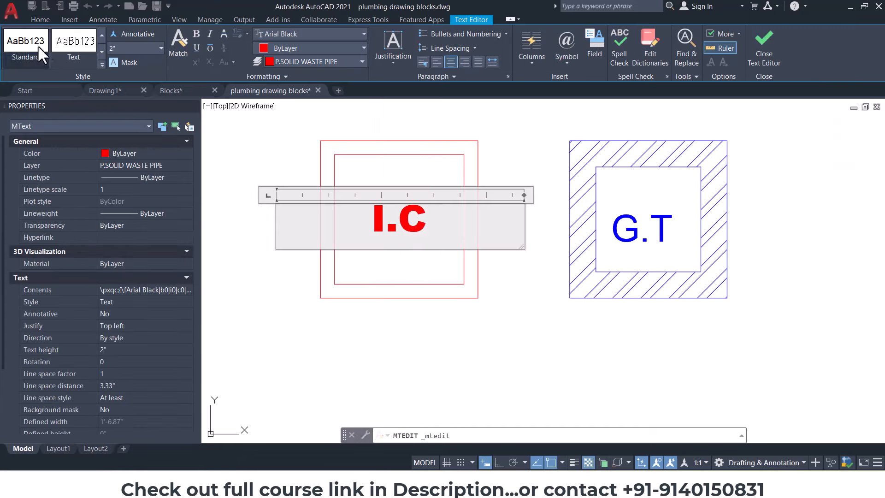
pyautogui.click(38, 45)
pyautogui.click(484, 254)
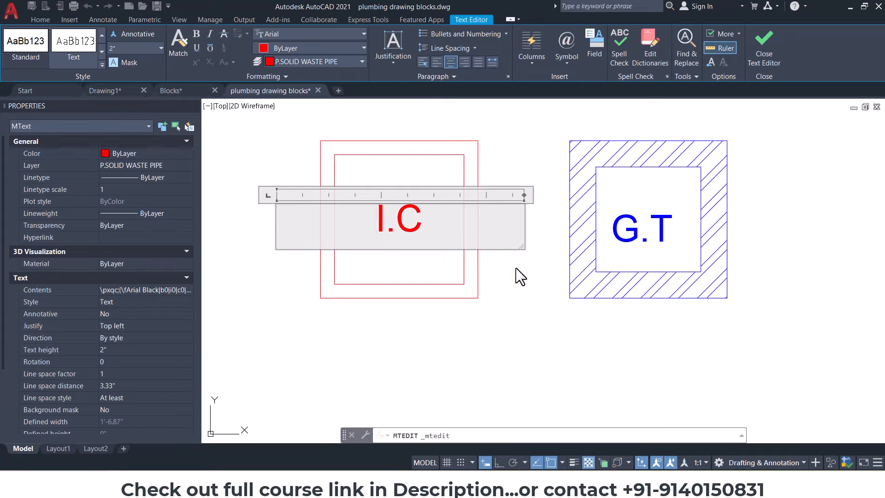
# Step: Match the properties of the G.T label onto the I.C label
pyautogui.press('Escape')
pyautogui.press('Escape')
pyautogui.scroll(-3, 482, 229)
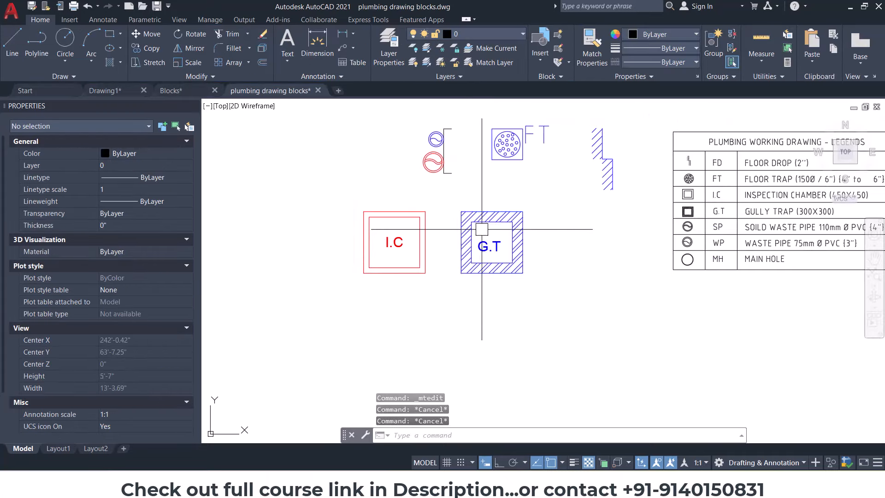
pyautogui.scroll(2, 482, 229)
pyautogui.click(482, 229)
pyautogui.write('A')
pyautogui.press('Return')
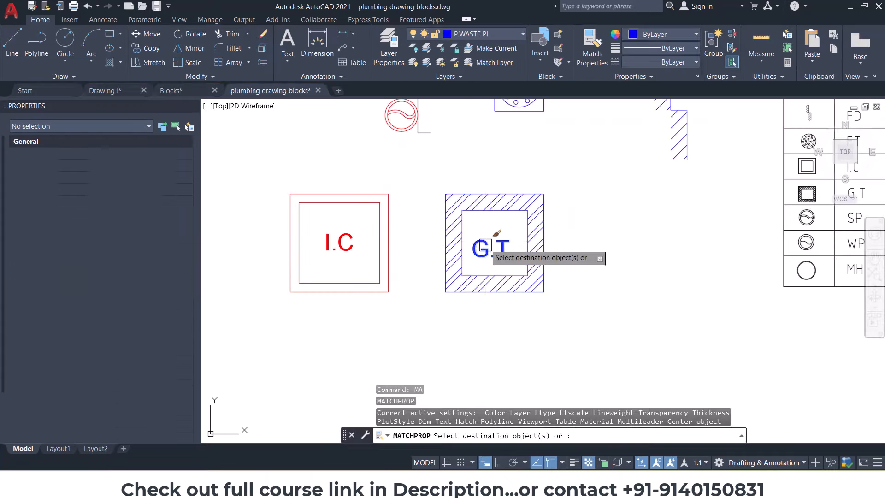
pyautogui.click(350, 249)
pyautogui.press('Escape')
pyautogui.press('Escape')
pyautogui.press('Escape')
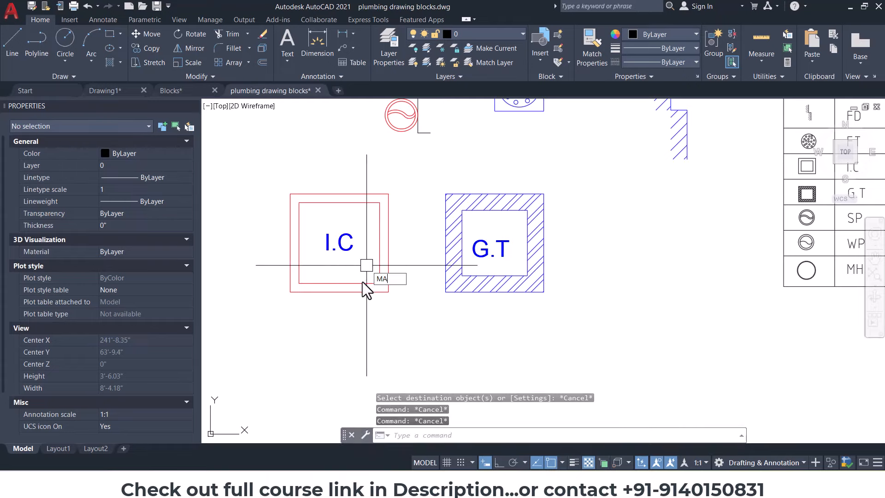
# Step: Match the inspection chamber's red inner square onto the I.C label and close the object properties palette
pyautogui.press('Return')
pyautogui.click(362, 283)
pyautogui.click(346, 245)
pyautogui.press('Escape')
pyautogui.press('Escape')
pyautogui.click(189, 106)
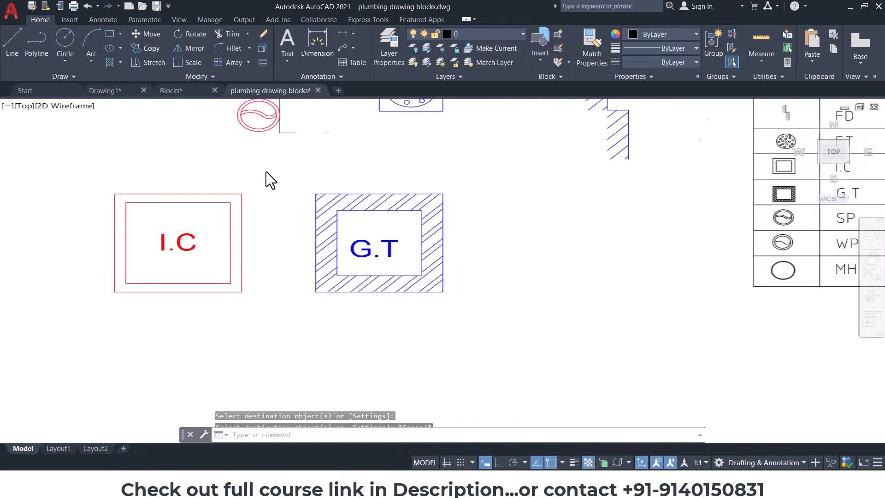
pyautogui.press('Escape')
pyautogui.press('Escape')
pyautogui.press('Escape')
# Step: Make P.SOLID WASTE PIPE the current layer
pyautogui.moveTo(308, 132)
pyautogui.mouseDown(button='middle')
pyautogui.moveTo(330, 201)
pyautogui.moveTo(354, 225)
pyautogui.mouseUp(button='middle')
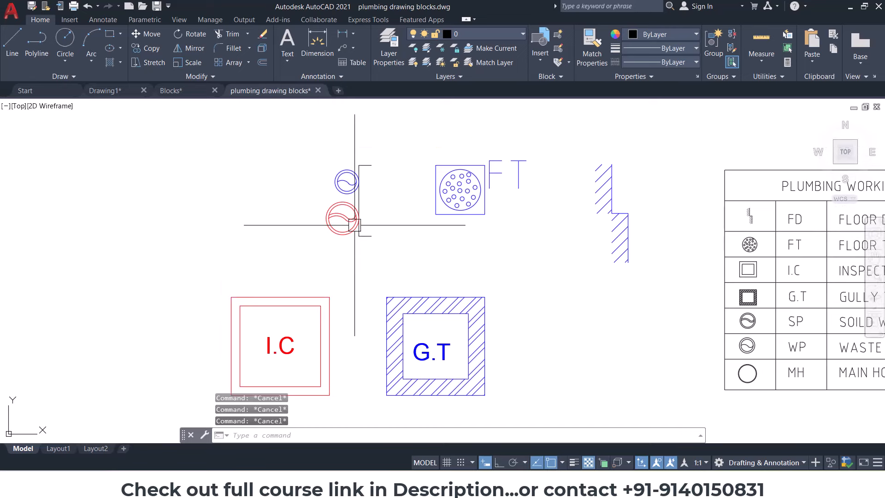
pyautogui.click(501, 32)
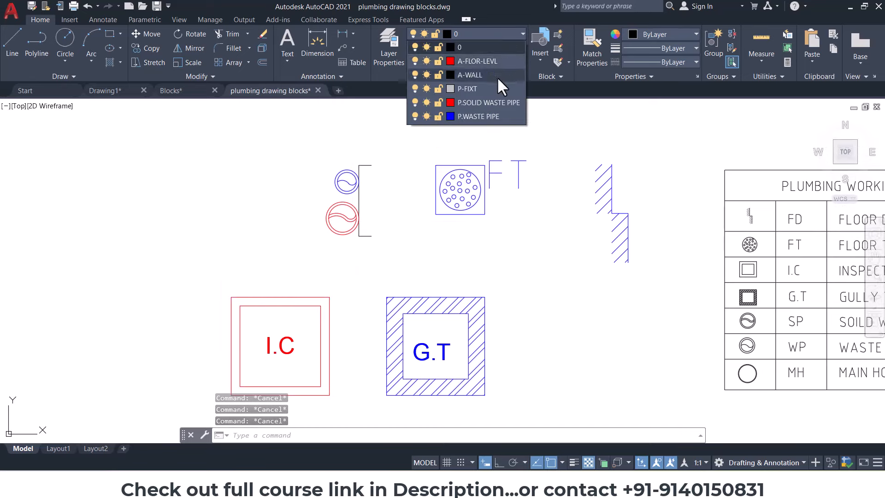
pyautogui.click(479, 98)
# Step: Copy the inspection chamber symbol with its I.C label and paste it as a block just below the original
pyautogui.moveTo(317, 268); pyautogui.dragTo(333, 223, button='middle')
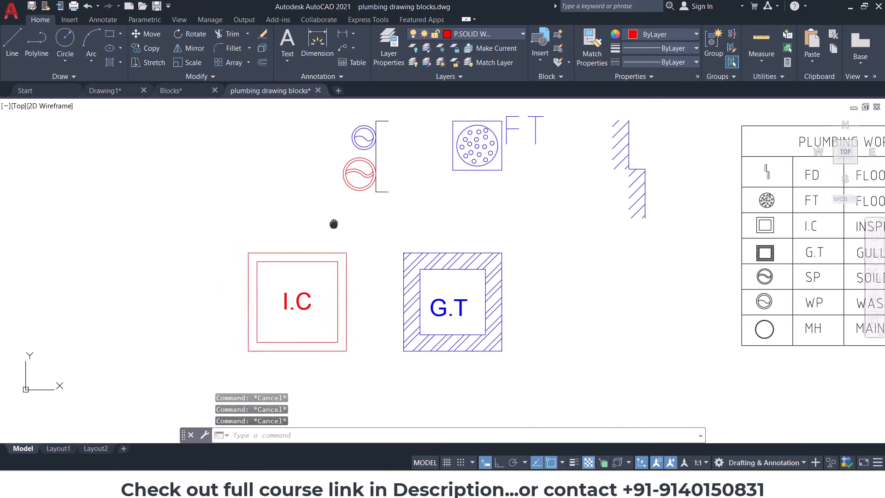
pyautogui.click(259, 196)
pyautogui.press('Escape')
pyautogui.click(238, 233)
pyautogui.click(352, 355)
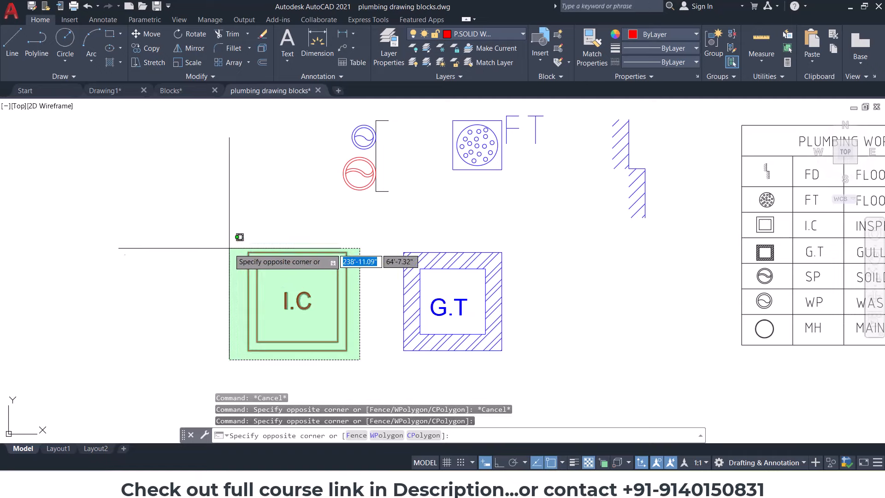
pyautogui.click(237, 234)
pyautogui.hotkey('ctrl', 'c')
pyautogui.moveTo(275, 291); pyautogui.dragTo(318, 194, button='middle')
pyautogui.hotkey('ctrl', 'shift', 'v')
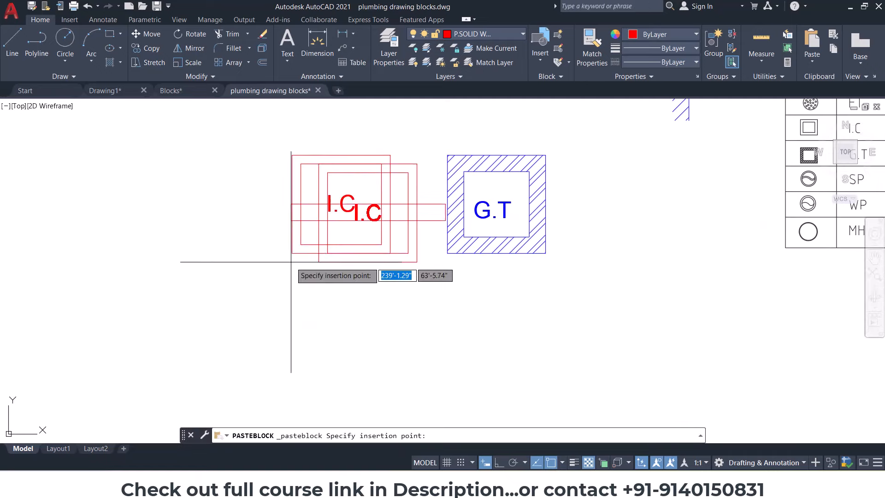
pyautogui.click(260, 367)
pyautogui.press('Escape')
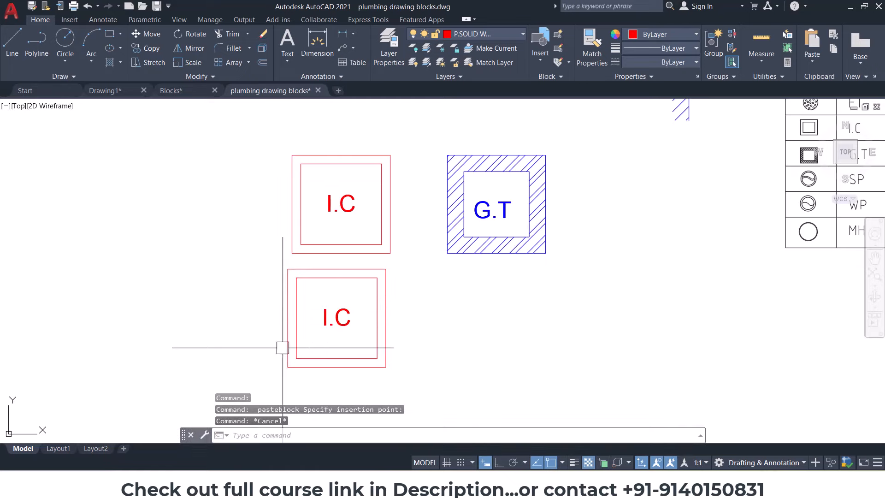
# Step: Delete the original loose inspection chamber geometry and label above the pasted block
pyautogui.click(352, 252)
pyautogui.press('Escape')
pyautogui.click(336, 286)
pyautogui.press('Escape')
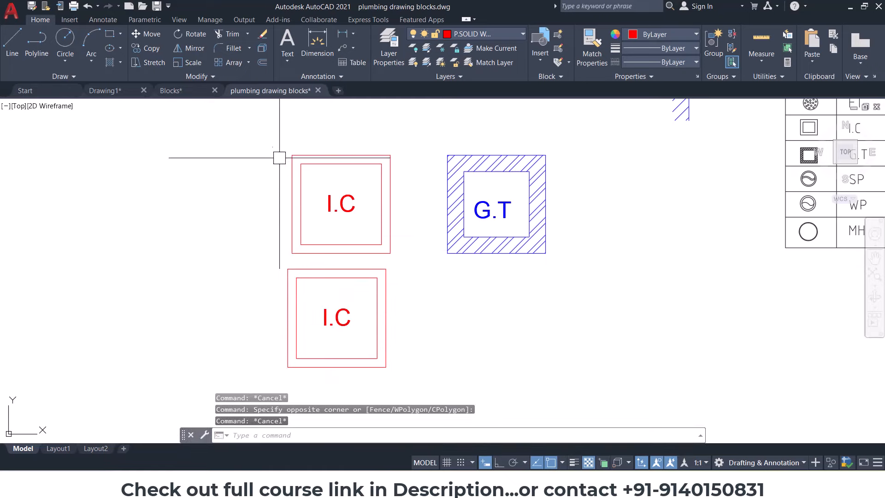
pyautogui.click(272, 108)
pyautogui.click(409, 256)
pyautogui.press('Delete')
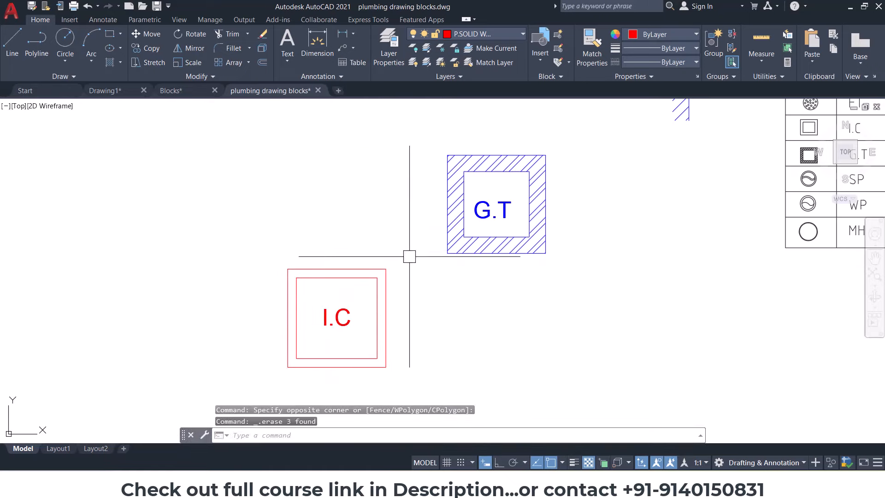
# Step: Copy the gully trap symbol from its lower-left corner and paste it as a block beside the I.C block
pyautogui.click(432, 129)
pyautogui.click(581, 284)
pyautogui.hotkey('ctrl', 'shift', 'c')
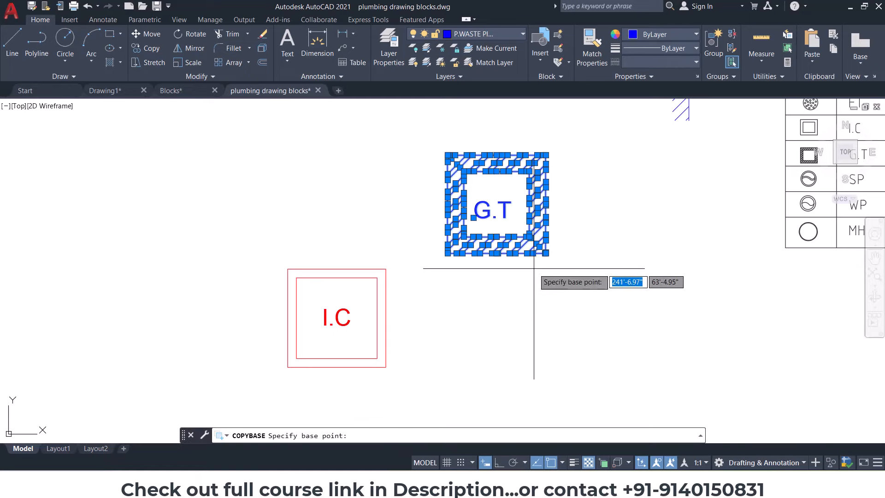
pyautogui.click(448, 253)
pyautogui.hotkey('ctrl', 'v')
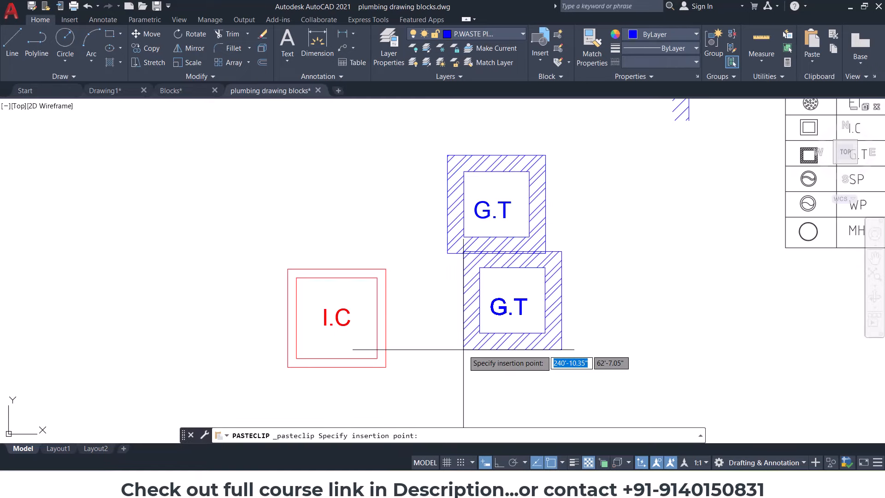
pyautogui.press('Escape')
pyautogui.hotkey('ctrl', 'shift', 'v')
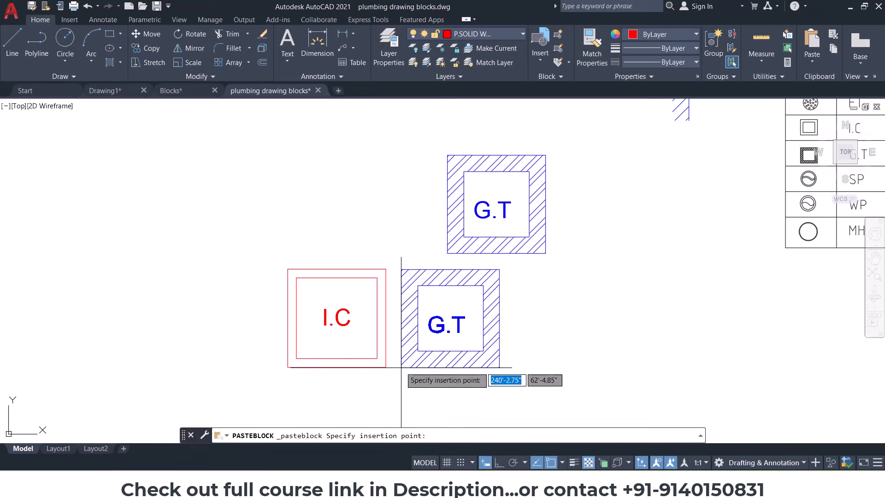
pyautogui.click(444, 367)
# Step: Delete the original loose gully trap geometry and label above the pasted block
pyautogui.click(431, 130)
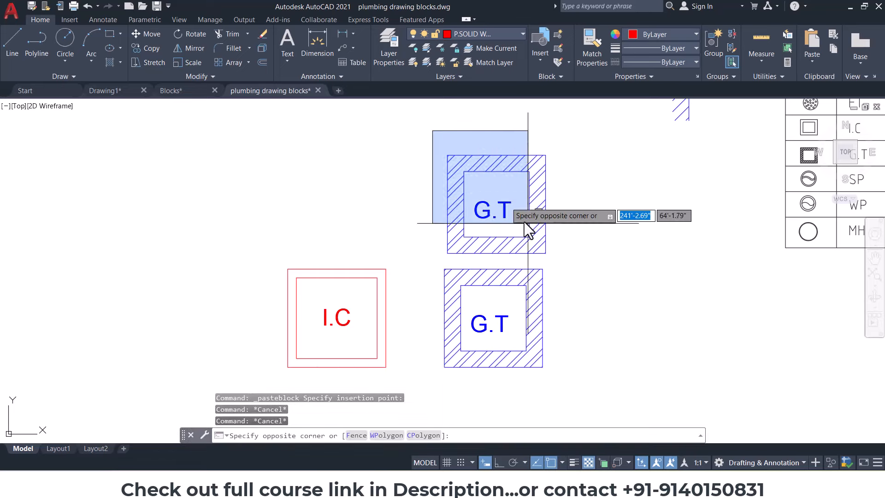
pyautogui.click(570, 262)
pyautogui.press('Delete')
# Step: Delete the pasted gully trap block and undo the deletion
pyautogui.click(511, 269)
pyautogui.press('Delete')
pyautogui.press('Escape')
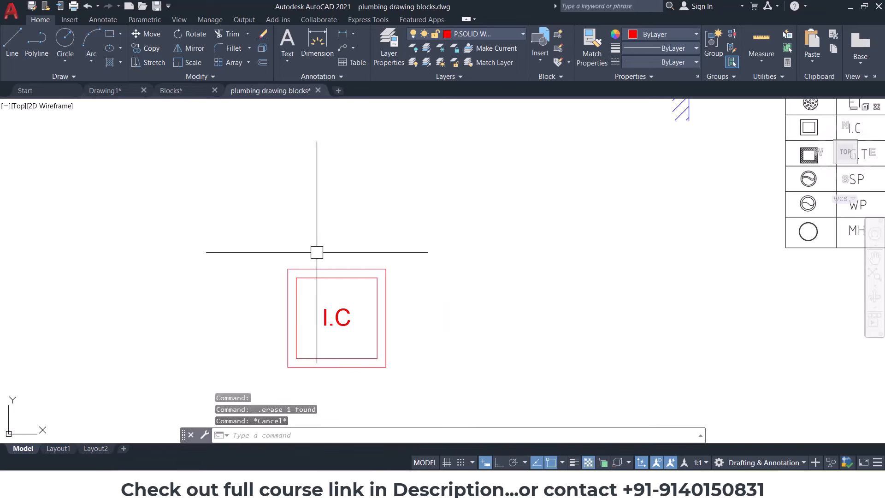
pyautogui.hotkey('ctrl', 'z')
# Step: Move the inspection chamber and gully trap blocks up, closer to the pipe and floor trap symbols
pyautogui.click(243, 226)
pyautogui.click(592, 371)
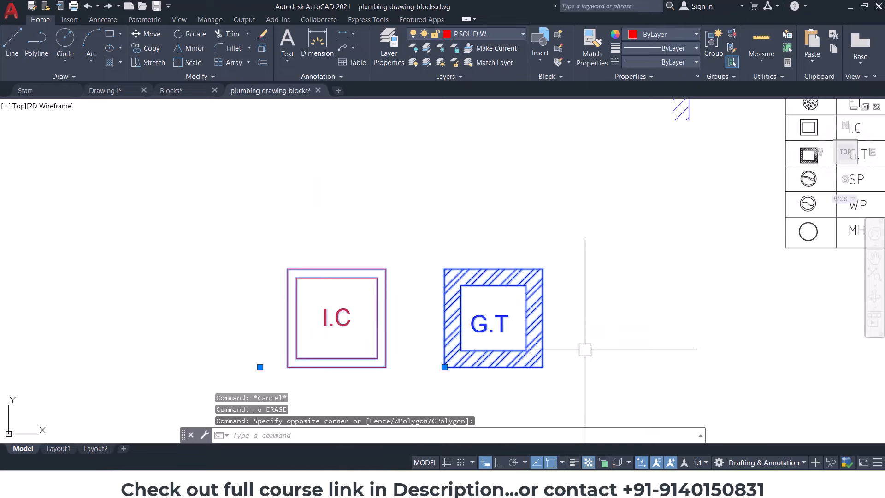
pyautogui.write('m')
pyautogui.press('space')
pyautogui.click(585, 294)
pyautogui.scroll(-4, 579, 235)
pyautogui.moveTo(578, 230); pyautogui.dragTo(579, 286, button='middle')
pyautogui.scroll(2, 582, 281)
pyautogui.press('Escape')
pyautogui.press('Escape')
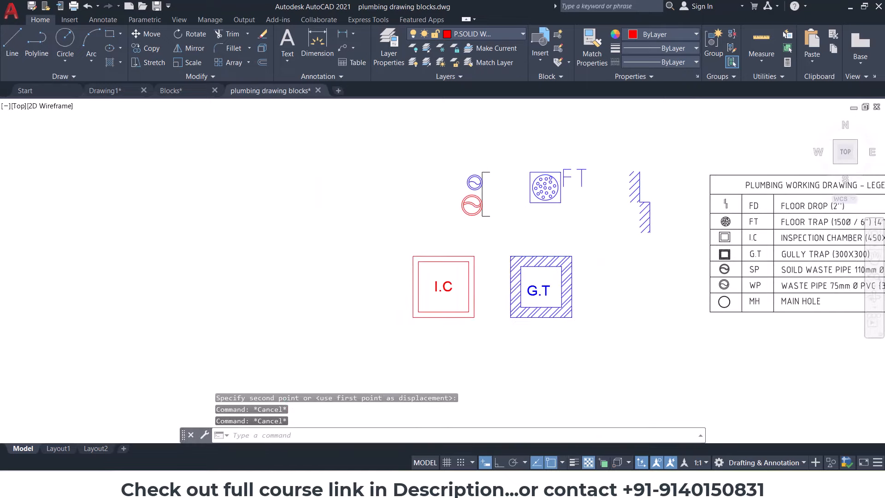
# Step: Fill the outer ring and the wavy band of the red solid waste pipe symbol with a SOLID hatch
pyautogui.scroll(4, 493, 184)
pyautogui.press('Escape')
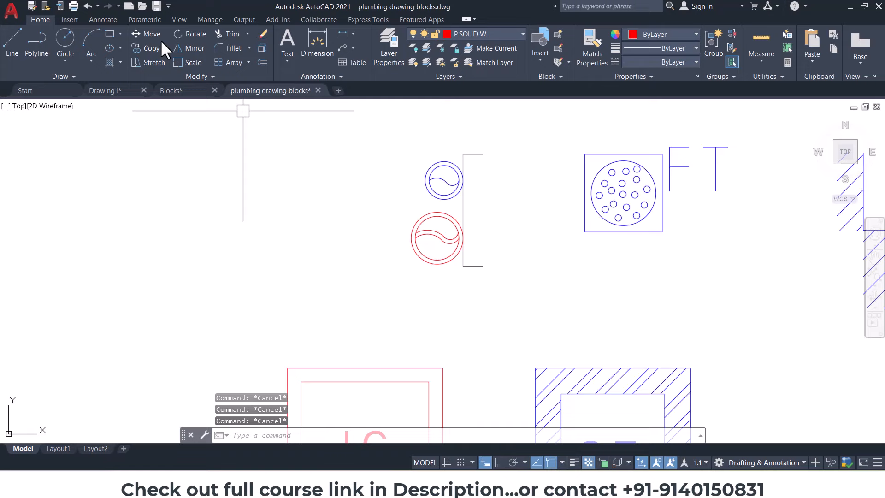
pyautogui.click(109, 63)
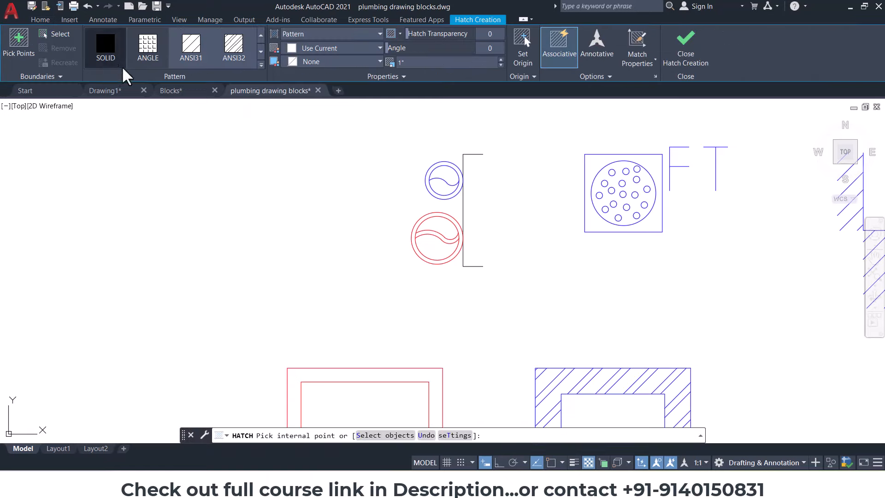
pyautogui.click(109, 53)
pyautogui.scroll(5, 431, 241)
pyautogui.click(417, 242)
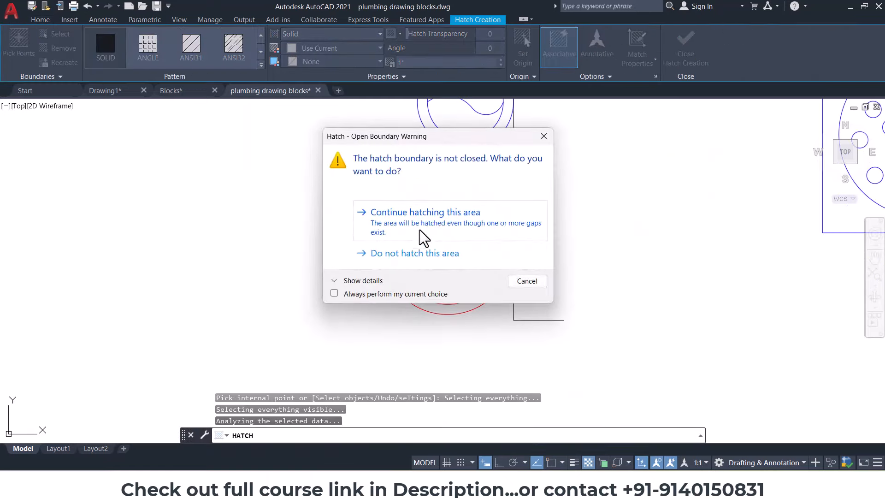
pyautogui.click(421, 231)
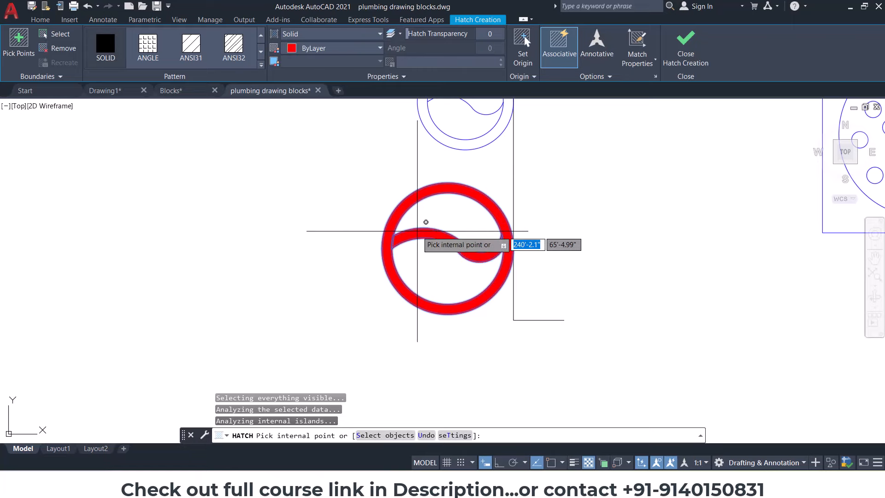
pyautogui.click(417, 230)
pyautogui.press('Escape')
pyautogui.press('space')
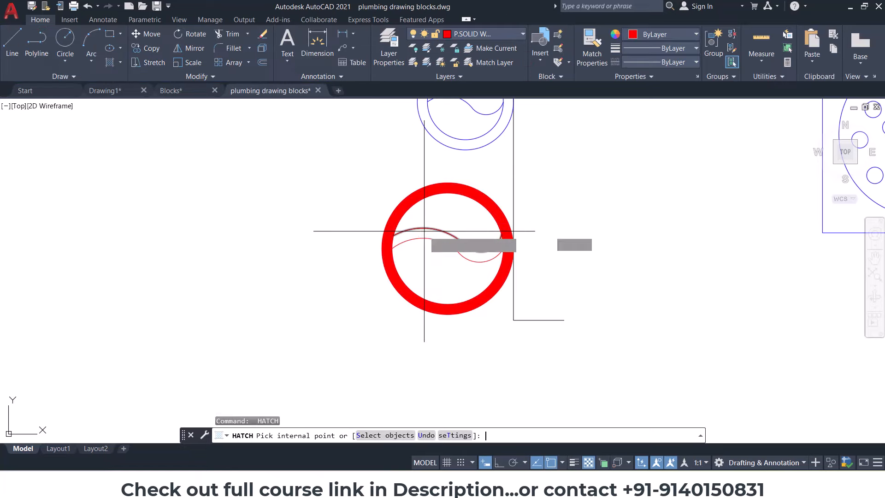
pyautogui.click(426, 231)
pyautogui.press('Escape')
pyautogui.press('Escape')
pyautogui.moveTo(477, 137); pyautogui.dragTo(462, 230, button='middle')
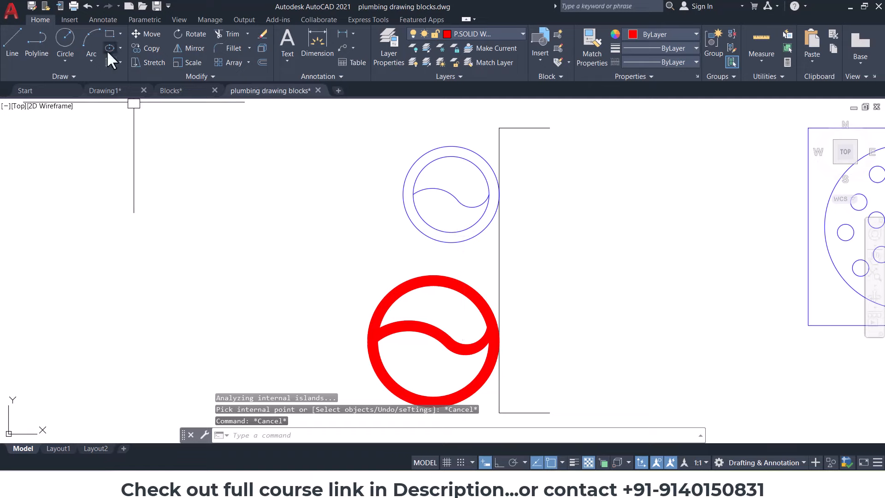
# Step: Try to fill the blue waste pipe symbol with the SOLID hatch, continuing despite the open boundary
pyautogui.press('space')
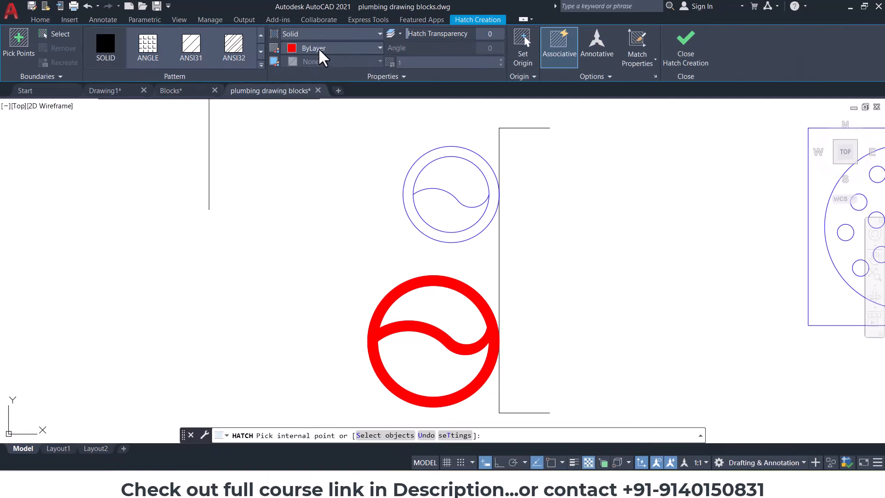
pyautogui.click(440, 180)
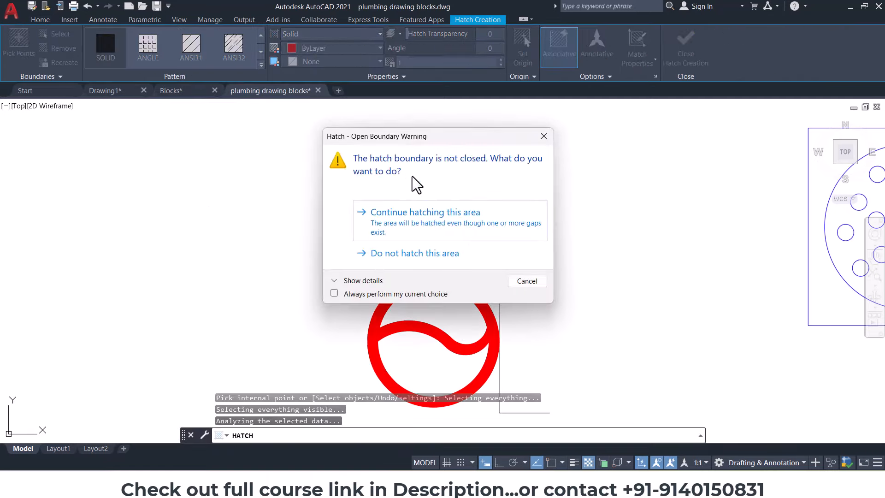
pyautogui.click(438, 217)
pyautogui.press('Escape')
pyautogui.press('Escape')
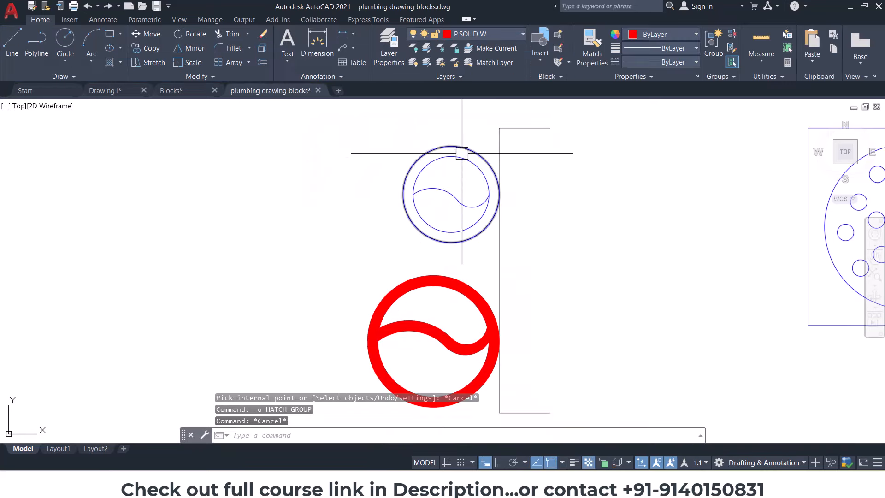
# Step: Undo the solid hatches on the waste pipe symbols
pyautogui.hotkey('ctrl', 'z')
pyautogui.hotkey('ctrl', 'z')
pyautogui.hotkey('ctrl', 'z')
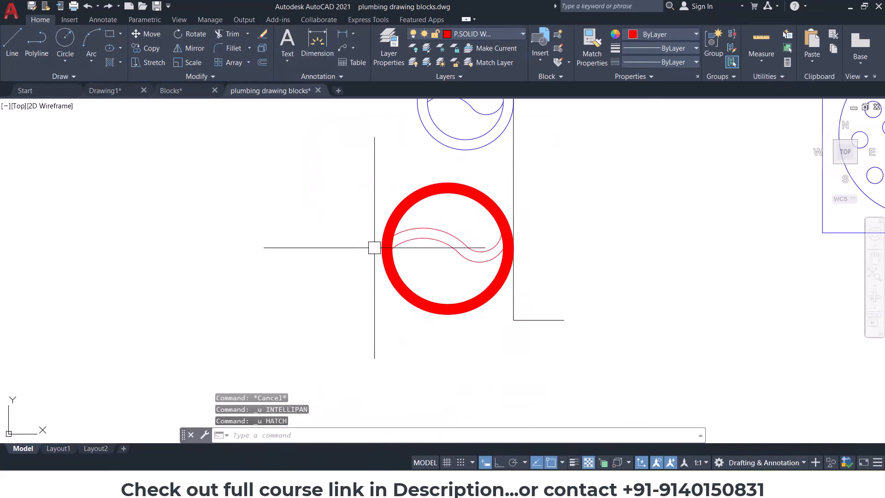
# Step: Copy both pipe symbols with their bracket outline and paste them as one block to the left of the originals
pyautogui.scroll(-2, 372, 249)
pyautogui.click(347, 123)
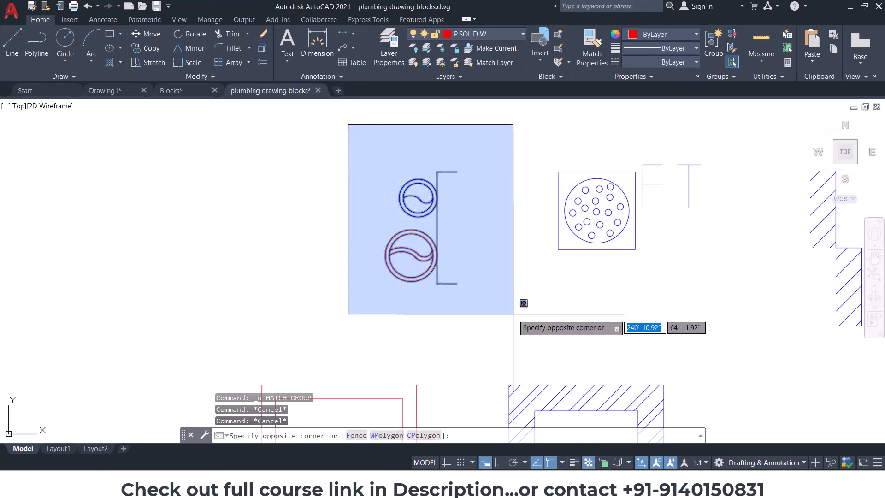
pyautogui.click(506, 309)
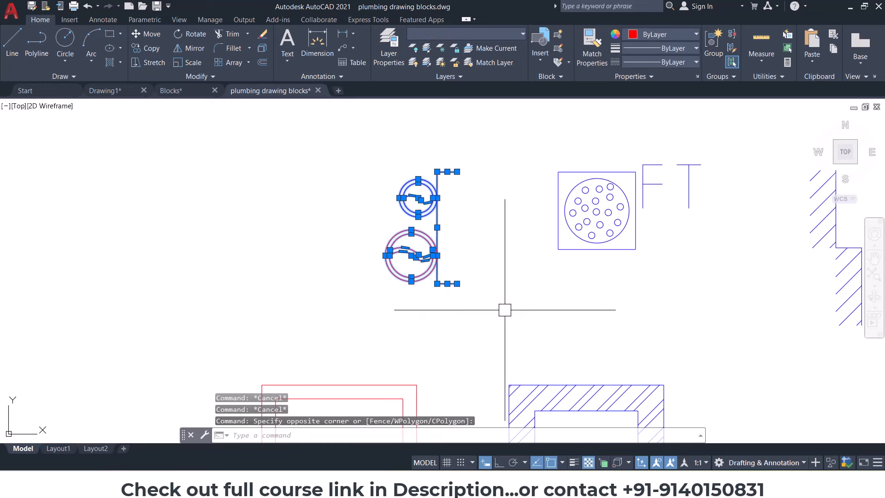
pyautogui.hotkey('ctrl', 'c')
pyautogui.hotkey('ctrl', 'shift', 'v')
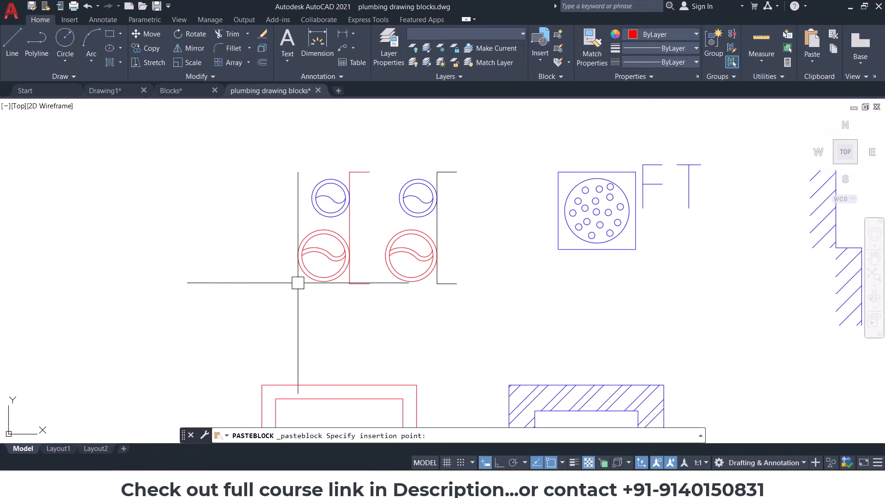
pyautogui.press('Escape')
pyautogui.press('Escape')
# Step: Delete the original loose pipe symbols and bracket beside the pasted block
pyautogui.click(391, 158)
pyautogui.click(492, 305)
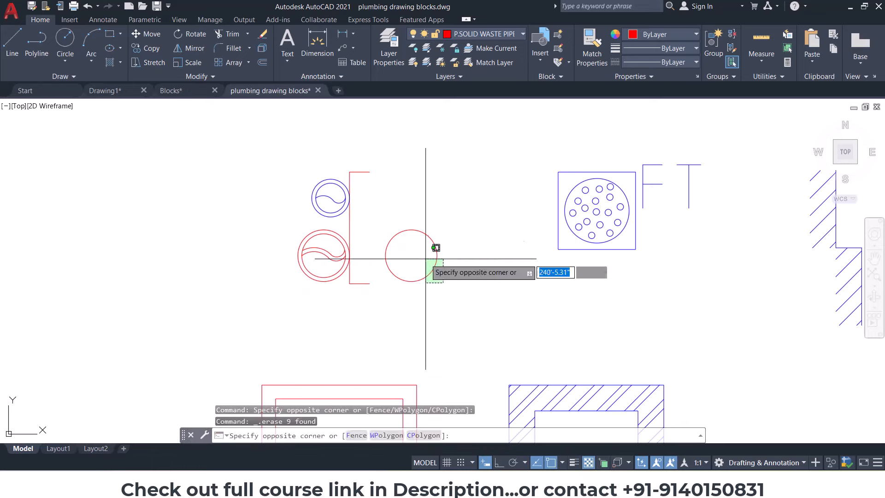
pyautogui.press('Delete')
pyautogui.press('Escape')
pyautogui.press('Escape')
# Step: Copy the perforated floor trap with its FT label and paste it as one block beside the pipe symbols
pyautogui.scroll(2, 500, 240)
pyautogui.moveTo(500, 240); pyautogui.dragTo(447, 246, button='middle')
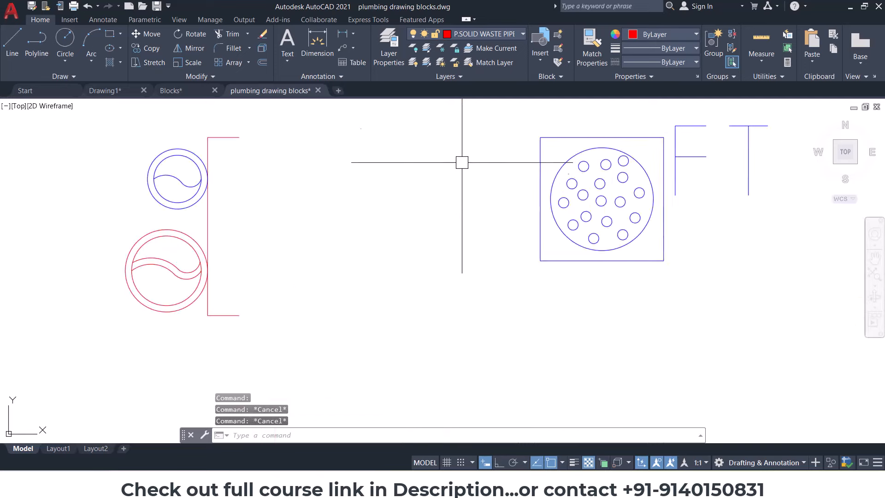
pyautogui.scroll(-2, 461, 180)
pyautogui.moveTo(449, 190); pyautogui.dragTo(371, 253, button='middle')
pyautogui.click(410, 160)
pyautogui.click(675, 327)
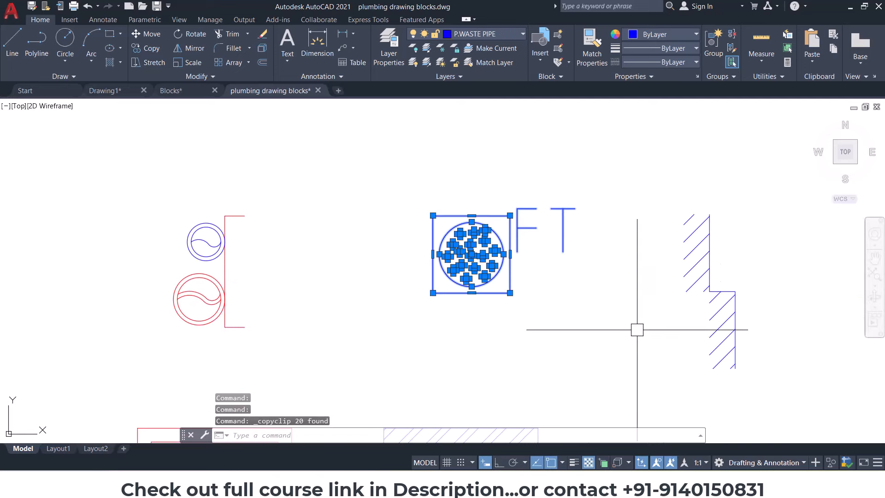
pyautogui.hotkey('ctrl', 'shift', 'v')
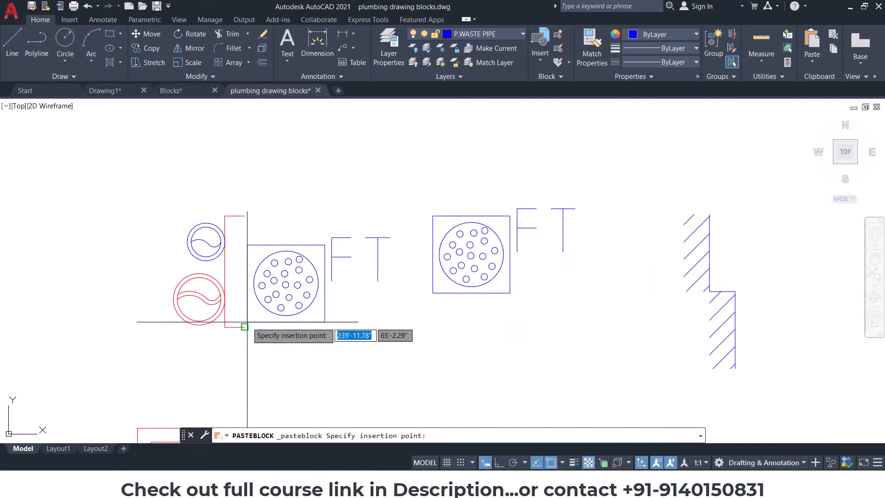
pyautogui.click(283, 327)
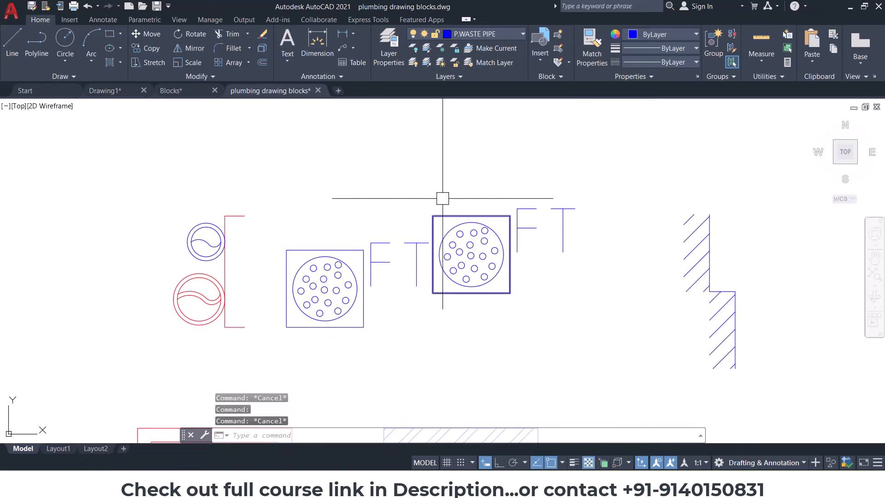
# Step: Delete the original loose floor trap and FT label, and save the drawing
pyautogui.click(428, 184)
pyautogui.click(615, 340)
pyautogui.press('Delete')
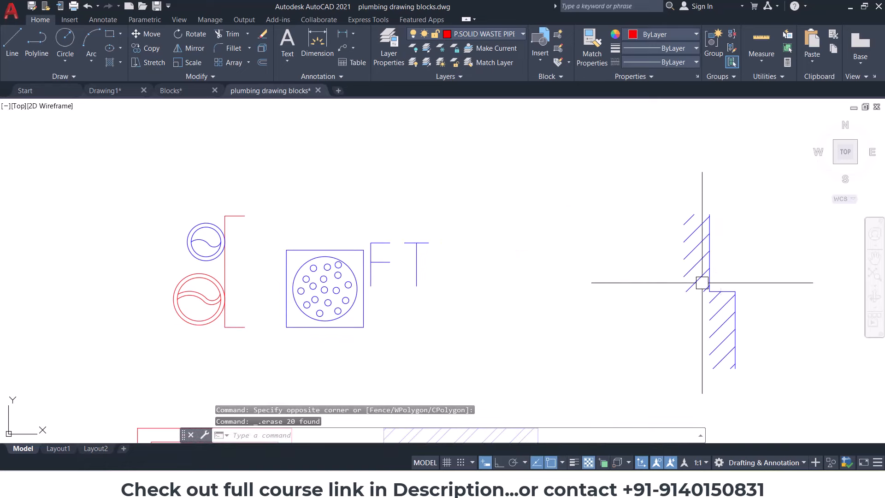
pyautogui.scroll(-5, 701, 283)
pyautogui.press('Escape')
pyautogui.press('Escape')
pyautogui.press('Escape')
pyautogui.scroll(3, 551, 286)
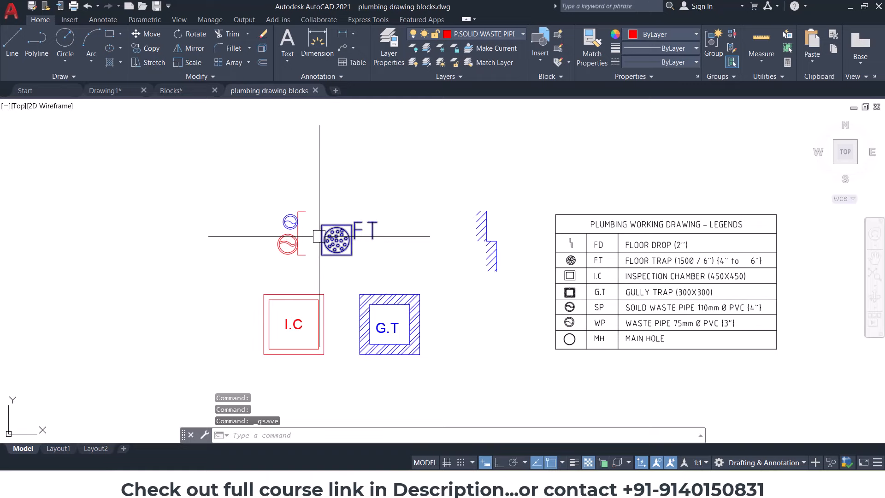
pyautogui.moveTo(306, 268); pyautogui.dragTo(326, 271, button='middle')
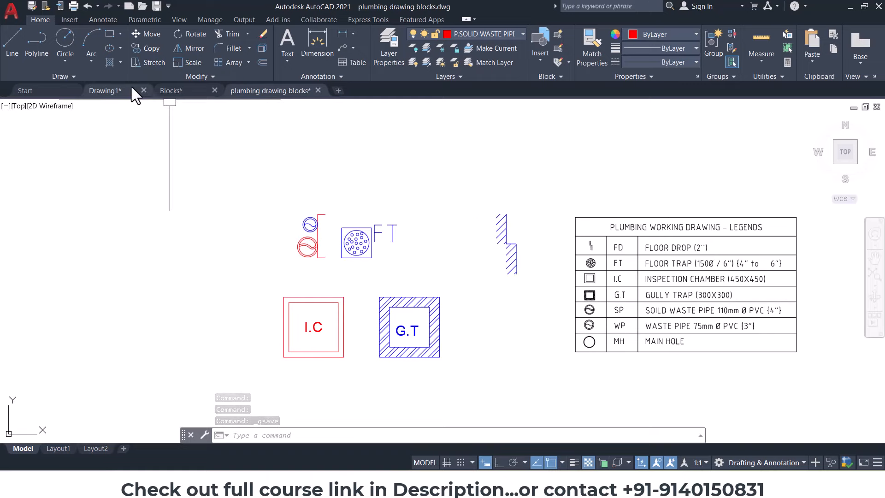
# Step: Copy the floor trap block from the plumbing drawing blocks file and paste it into Drawing1 at the toilet's lower-left corner
pyautogui.click(103, 91)
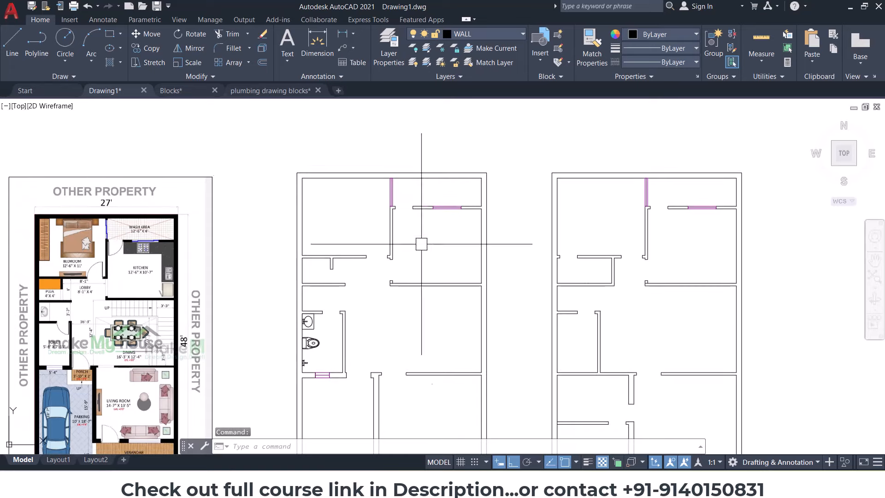
pyautogui.click(171, 90)
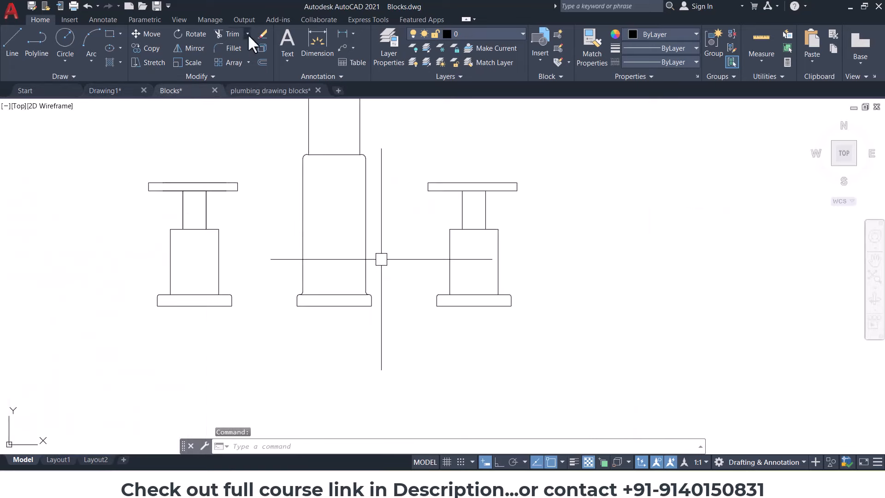
pyautogui.click(258, 90)
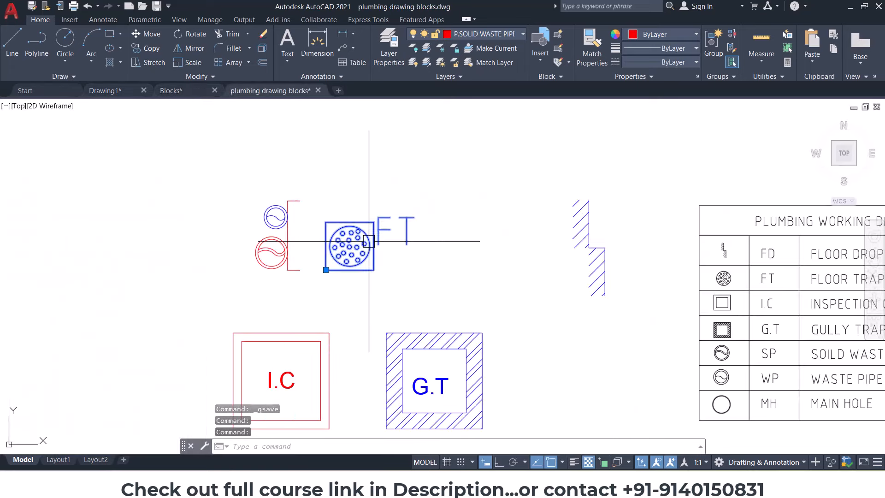
pyautogui.click(126, 92)
pyautogui.hotkey('ctrl', 'v')
pyautogui.scroll(8, 297, 361)
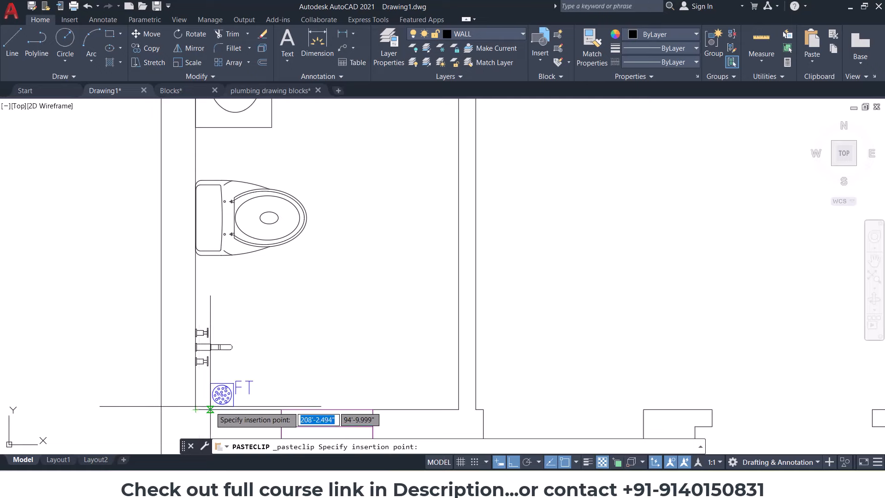
pyautogui.scroll(4, 201, 400)
pyautogui.click(187, 414)
pyautogui.press('Escape')
# Step: Move the toilet's floor trap block 3" to the right, away from the left wall
pyautogui.click(224, 382)
pyautogui.moveTo(251, 370); pyautogui.dragTo(247, 320, button='middle')
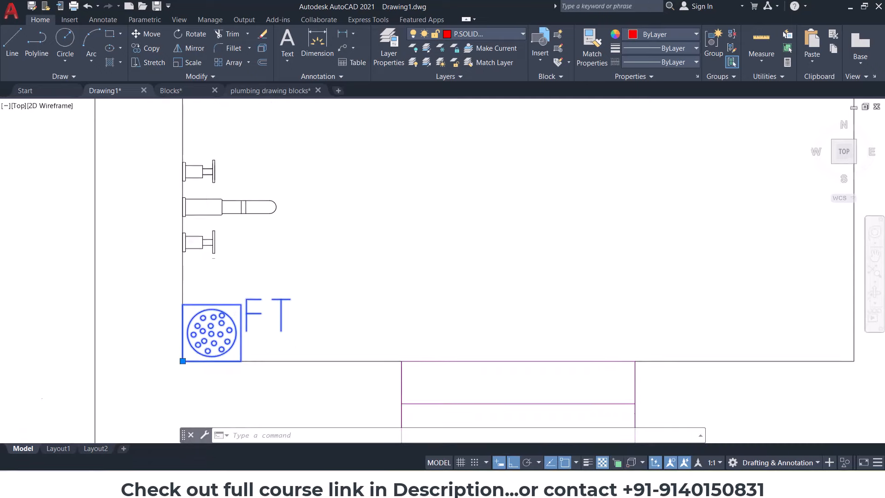
pyautogui.write('m')
pyautogui.press('space')
pyautogui.click(348, 306)
pyautogui.write('3')
pyautogui.press('Return')
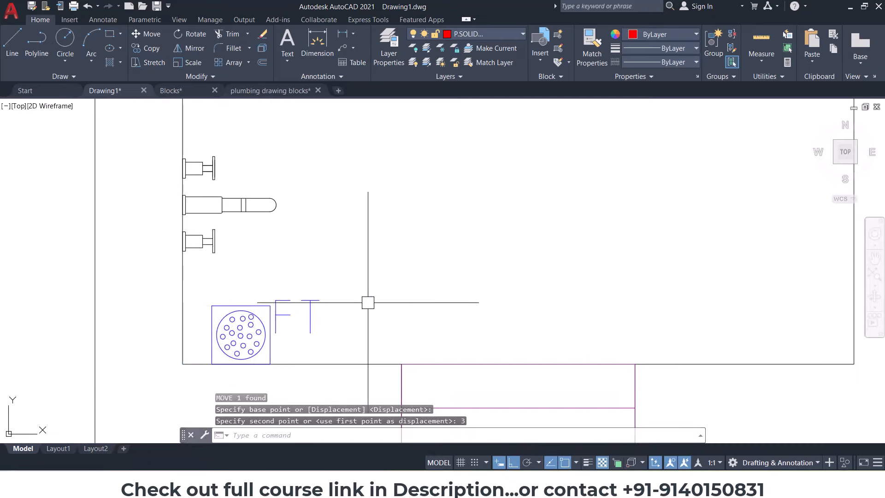
# Step: Move the toilet's floor trap block 3" up from the bottom wall
pyautogui.click(284, 316)
pyautogui.write('m')
pyautogui.press('space')
pyautogui.click(406, 308)
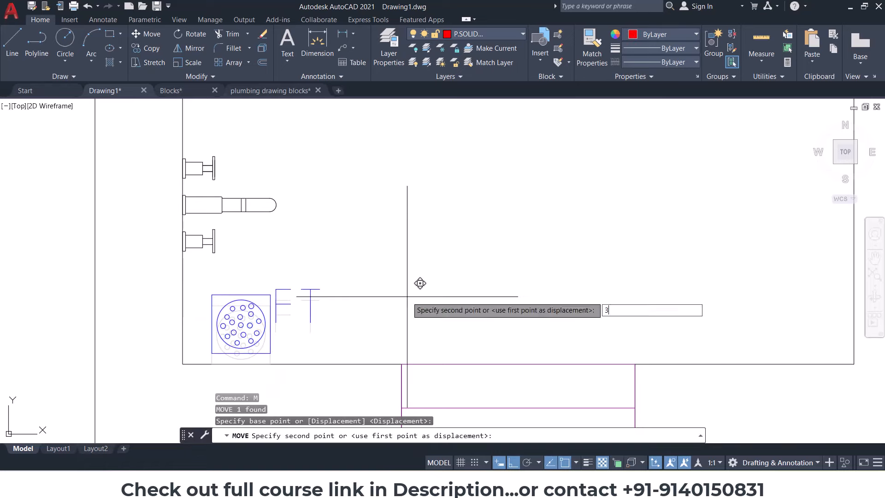
pyautogui.write('3')
pyautogui.press('Return')
pyautogui.scroll(-4, 322, 313)
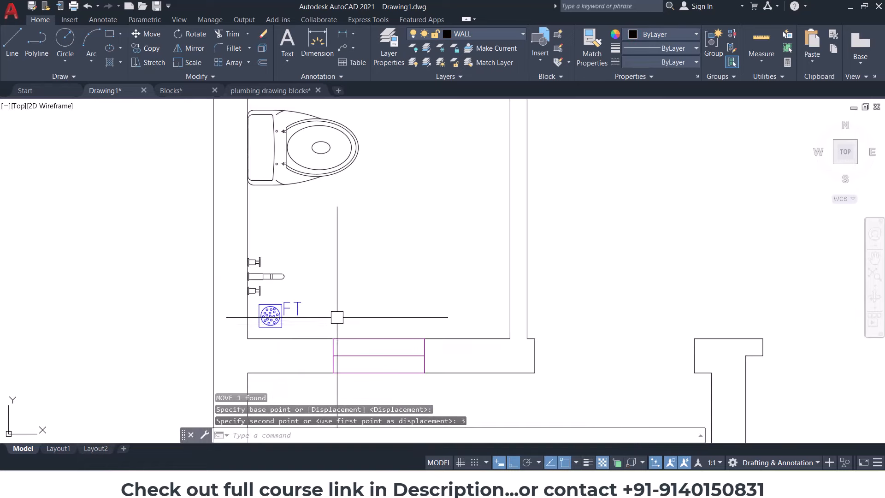
pyautogui.click(474, 34)
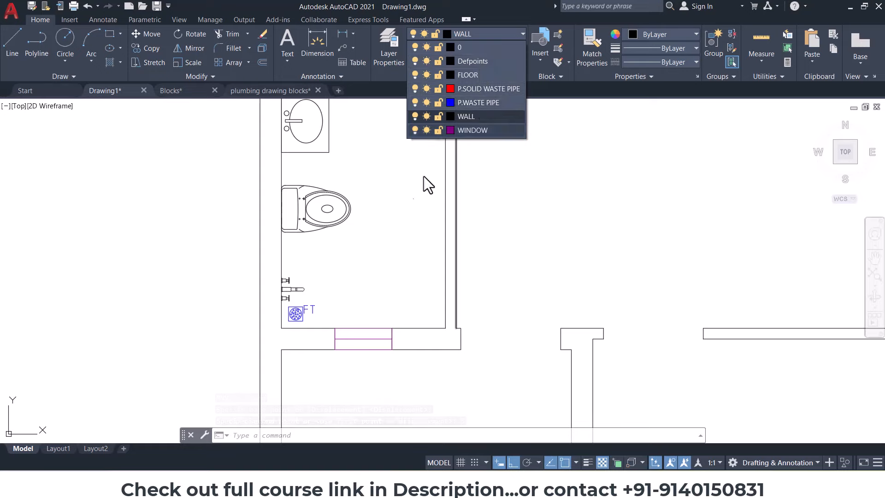
pyautogui.press('Escape')
pyautogui.press('Escape')
# Step: Paste another floor trap block inside the wash area of the first plan, near its right wall
pyautogui.scroll(-4, 354, 247)
pyautogui.moveTo(419, 219); pyautogui.dragTo(326, 328, button='middle')
pyautogui.moveTo(386, 251); pyautogui.dragTo(361, 324, button='middle')
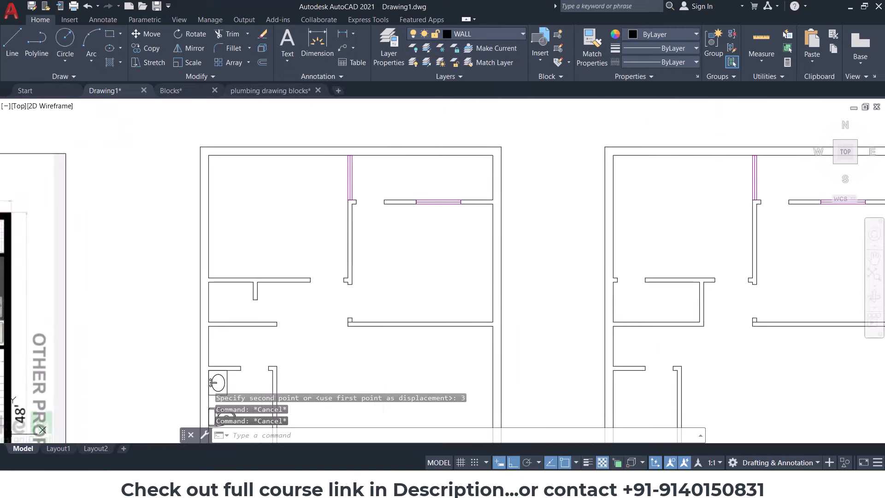
pyautogui.scroll(5, 467, 173)
pyautogui.hotkey('ctrl', 'v')
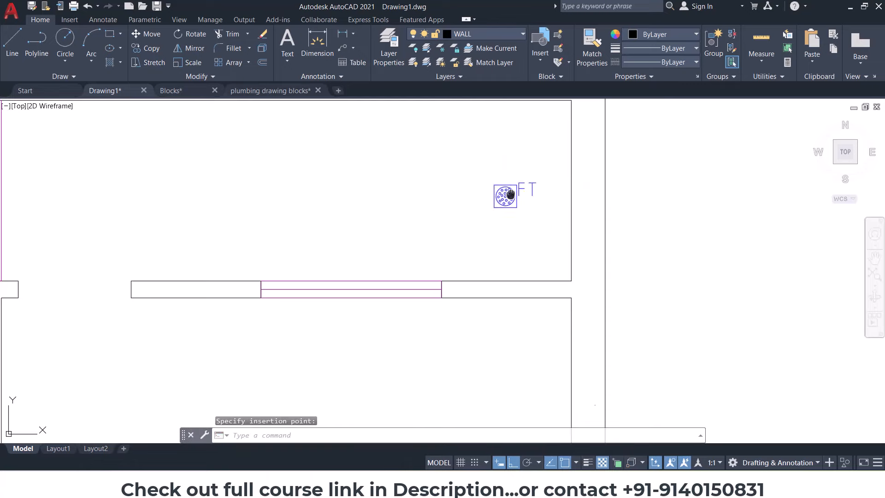
pyautogui.moveTo(511, 193); pyautogui.dragTo(466, 237, button='middle')
# Step: Move the wash area's floor trap so its lower-right corner meets the room's lower-right inner corner
pyautogui.click(467, 237)
pyautogui.write('m')
pyautogui.press('Return')
pyautogui.scroll(2, 467, 237)
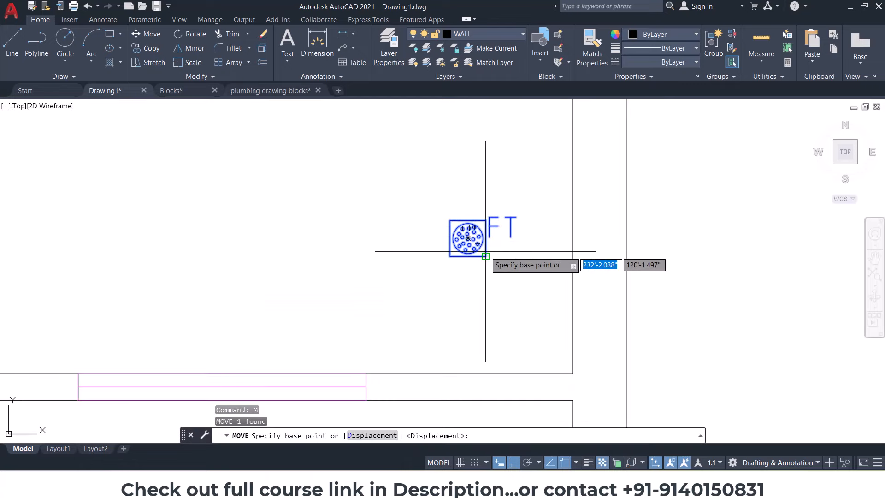
pyautogui.click(467, 238)
pyautogui.click(576, 373)
pyautogui.press('Escape')
# Step: Move the wash area's floor trap 3" left from the right wall
pyautogui.click(547, 353)
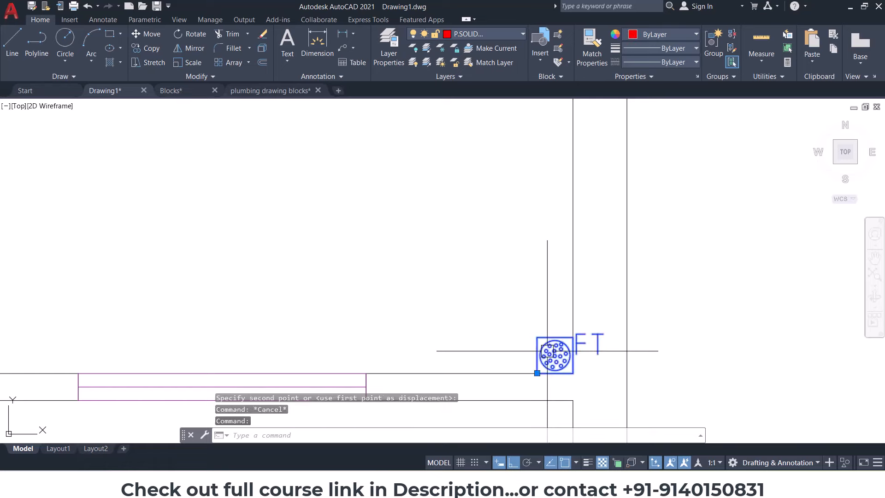
pyautogui.write('m')
pyautogui.press('Return')
pyautogui.click(529, 304)
pyautogui.write('3')
pyautogui.press('Return')
# Step: Move the wash area's floor trap 3" up from the wall below it
pyautogui.click(538, 342)
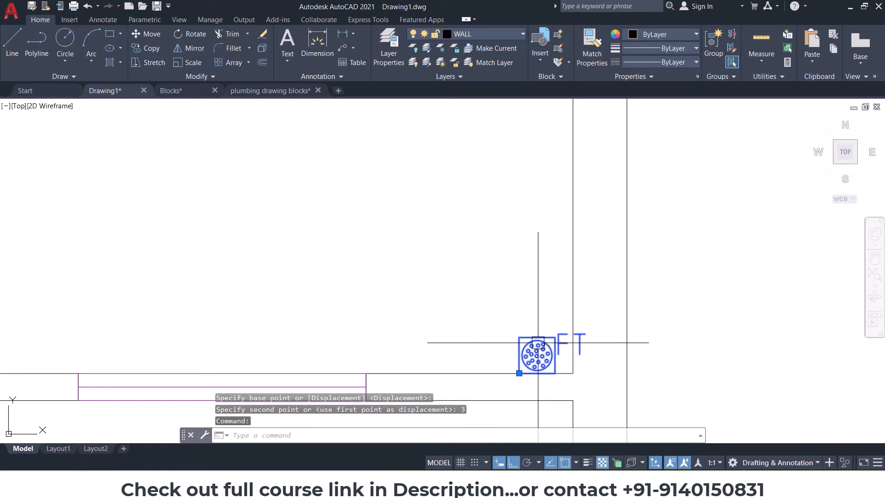
pyautogui.write('m')
pyautogui.press('Return')
pyautogui.click(525, 312)
pyautogui.write('3')
pyautogui.press('Return')
pyautogui.scroll(-3, 503, 300)
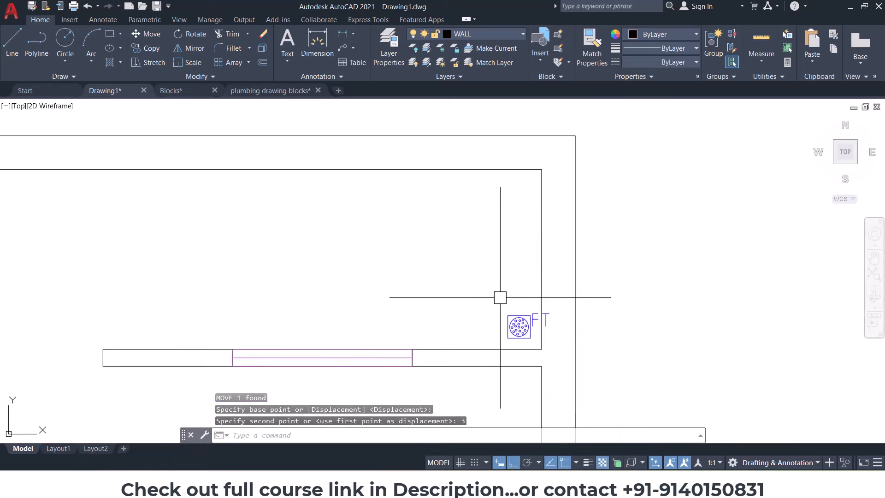
# Step: Move the wash area's floor trap a further 3" to the left
pyautogui.scroll(1, 507, 314)
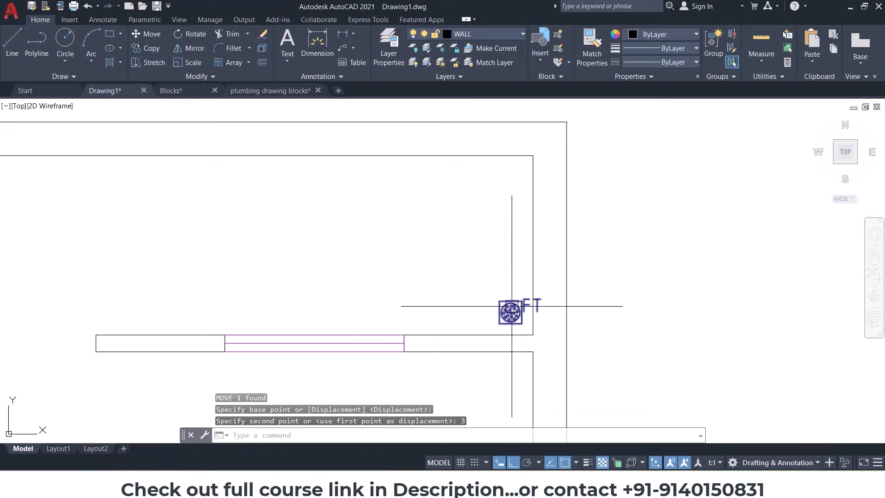
pyautogui.scroll(1, 505, 303)
pyautogui.write('m')
pyautogui.press('Return')
pyautogui.click(509, 271)
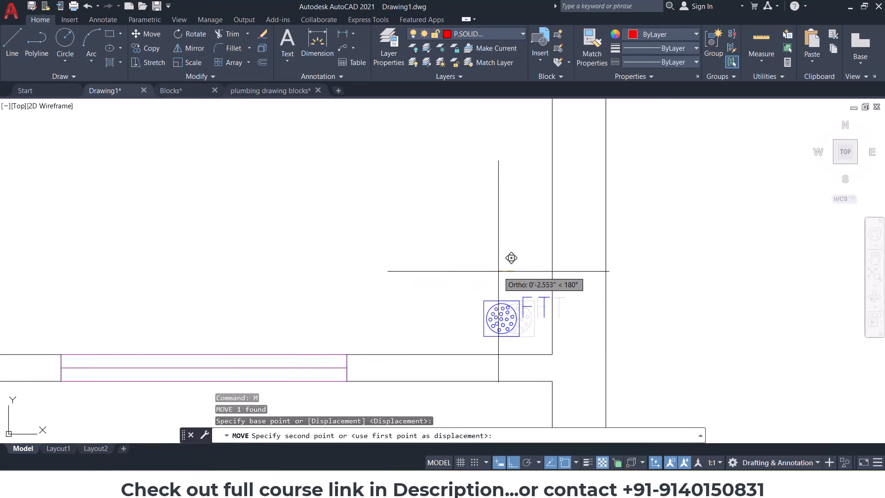
pyautogui.write('6')
pyautogui.press('Return')
pyautogui.scroll(-3, 583, 292)
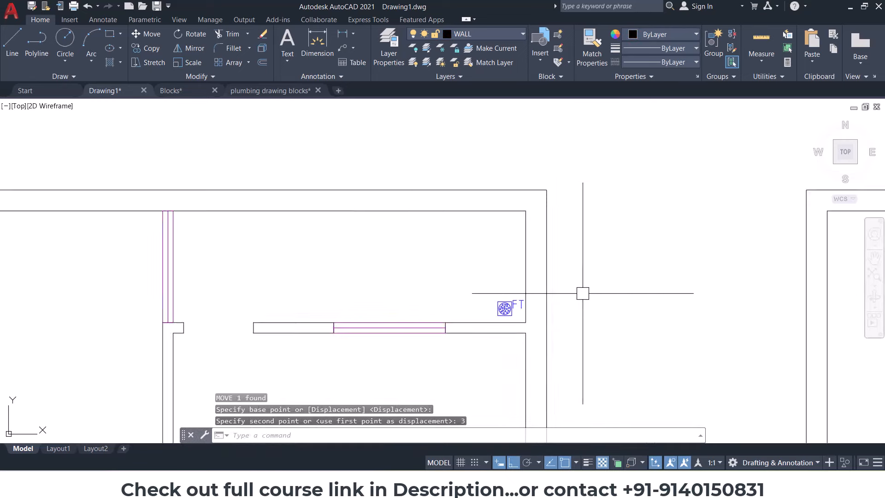
pyautogui.scroll(1, 516, 247)
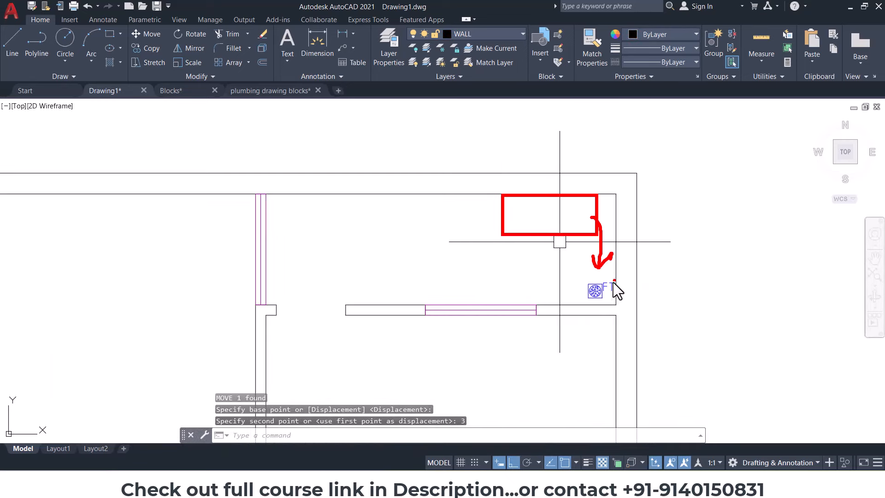
pyautogui.press('Escape')
pyautogui.press('Escape')
pyautogui.press('Escape')
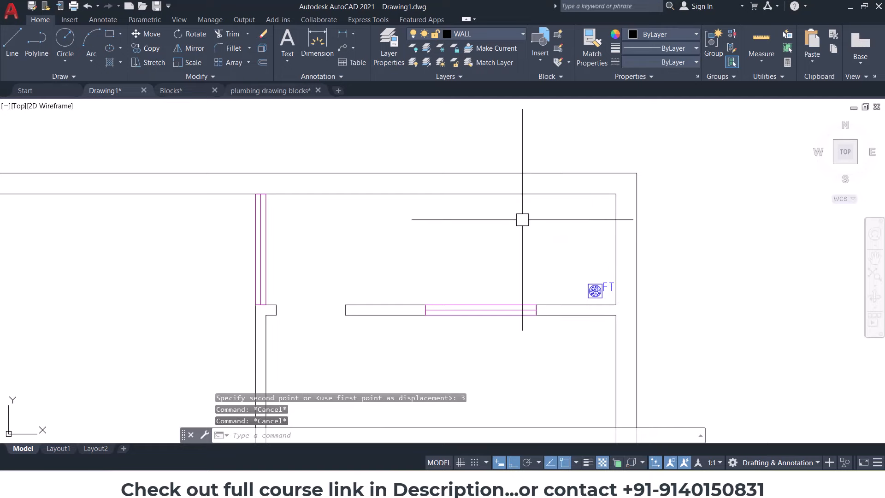
# Step: Paste a floor trap block at the lower-right inner corner of the first plan's front verandah
pyautogui.scroll(-2, 545, 296)
pyautogui.scroll(-2, 542, 267)
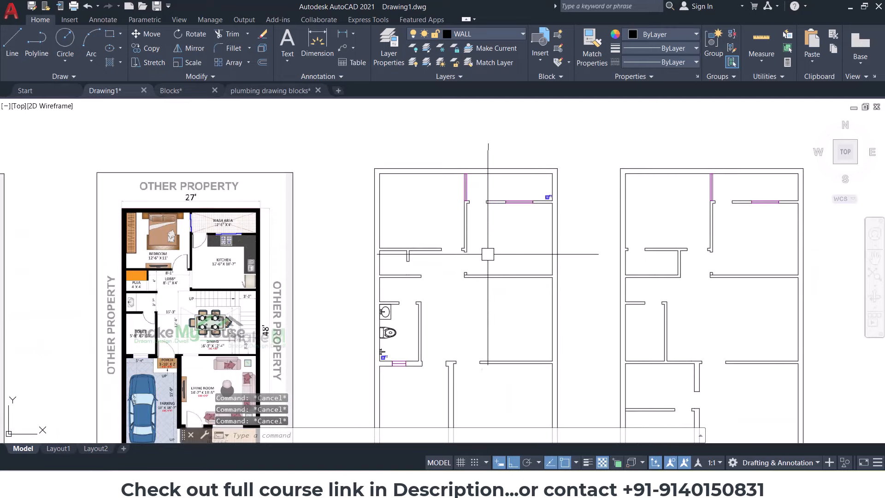
pyautogui.moveTo(483, 295); pyautogui.dragTo(459, 219, button='middle')
pyautogui.scroll(5, 533, 326)
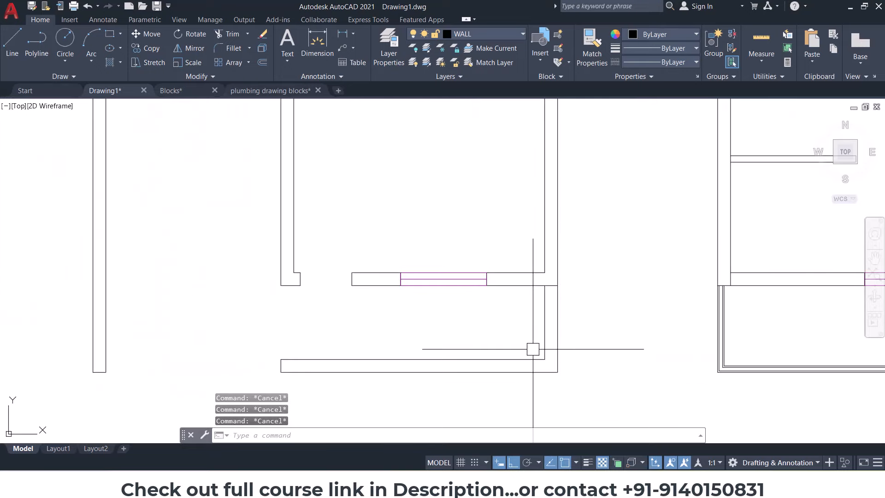
pyautogui.scroll(-1, 536, 340)
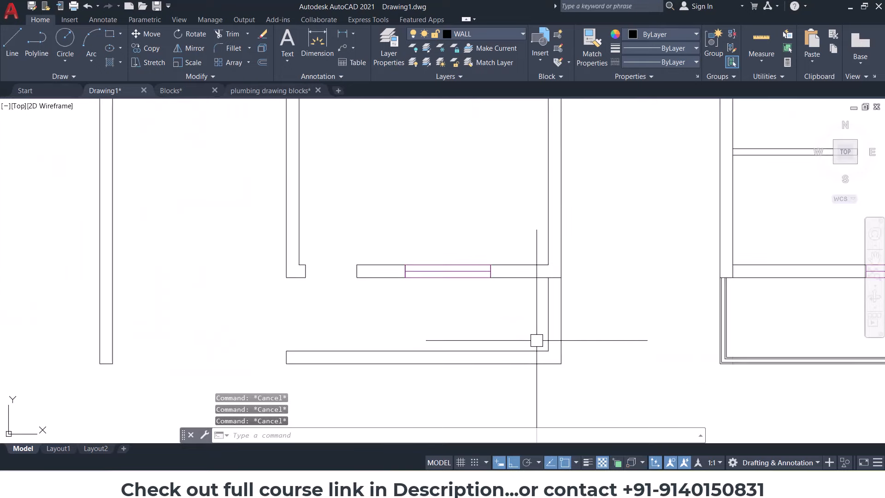
pyautogui.hotkey('ctrl', 'v')
pyautogui.scroll(5, 544, 334)
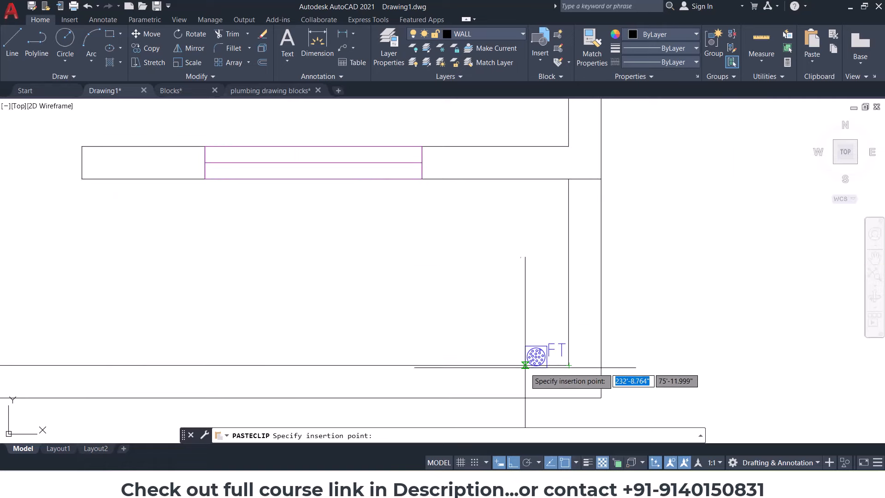
pyautogui.click(569, 365)
# Step: Move the verandah's floor trap inside the walls, aligning its lower-right corner with the inner wall corner
pyautogui.scroll(2, 570, 369)
pyautogui.scroll(4, 595, 379)
pyautogui.write('m')
pyautogui.press('Return')
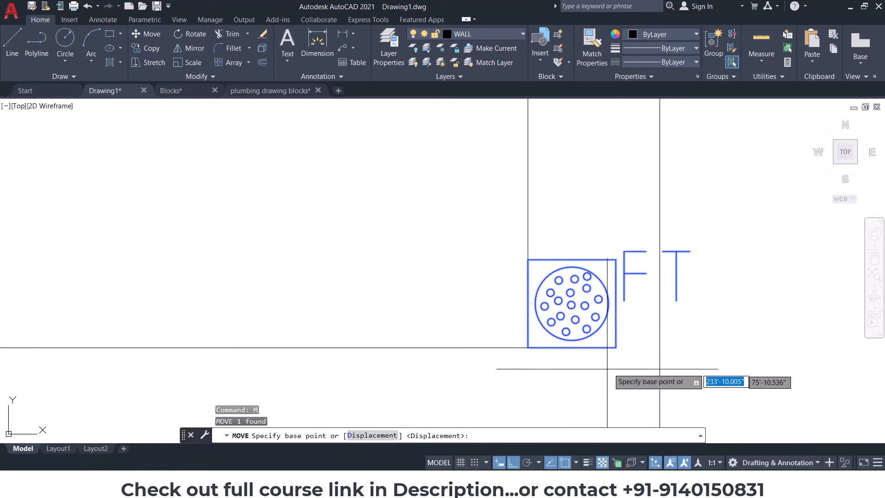
pyautogui.click(616, 348)
pyautogui.click(528, 349)
pyautogui.press('Escape')
# Step: Move the verandah's floor trap 6" left from the right wall
pyautogui.click(463, 275)
pyautogui.moveTo(426, 272); pyautogui.dragTo(468, 300, button='middle')
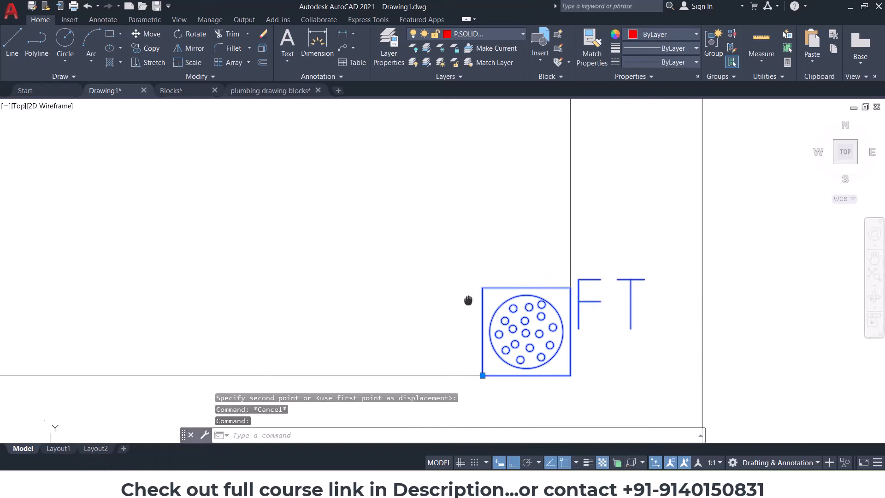
pyautogui.write('m')
pyautogui.press('Return')
pyautogui.click(481, 245)
pyautogui.write('6"')
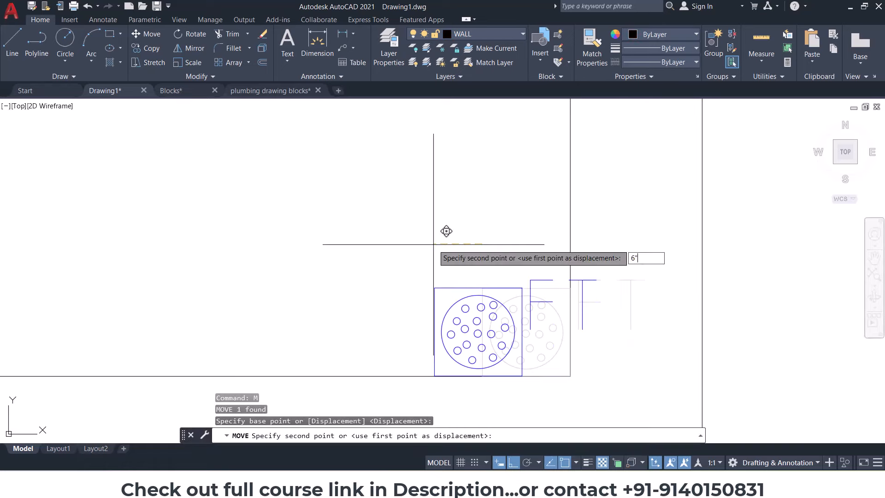
pyautogui.press('Return')
# Step: Move the verandah's floor trap 3" up from the lower inner wall line
pyautogui.click(436, 296)
pyautogui.write('m')
pyautogui.press('Return')
pyautogui.click(435, 261)
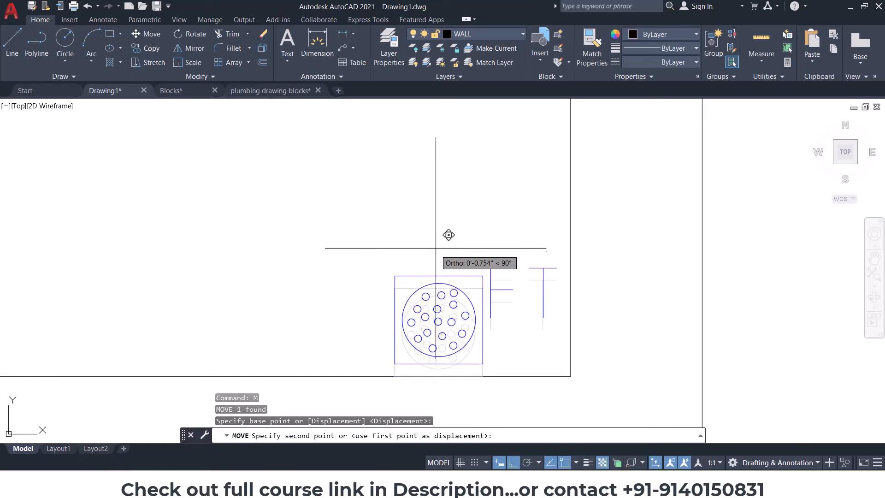
pyautogui.write('3')
pyautogui.press('Return')
pyautogui.scroll(-5, 441, 276)
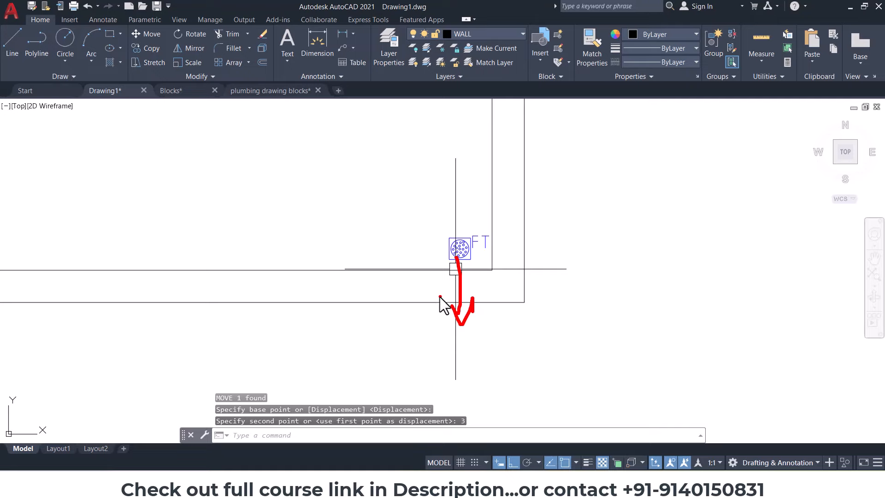
pyautogui.press('Escape')
pyautogui.press('Escape')
# Step: Create a new layer named KITCHEN and set its color to magenta
pyautogui.scroll(-5, 462, 333)
pyautogui.scroll(3, 435, 249)
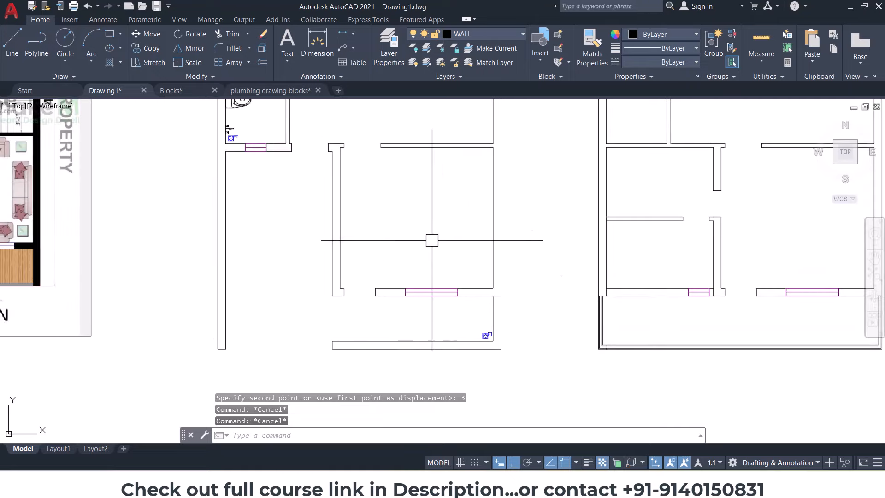
pyautogui.scroll(-3, 439, 259)
pyautogui.scroll(1, 454, 273)
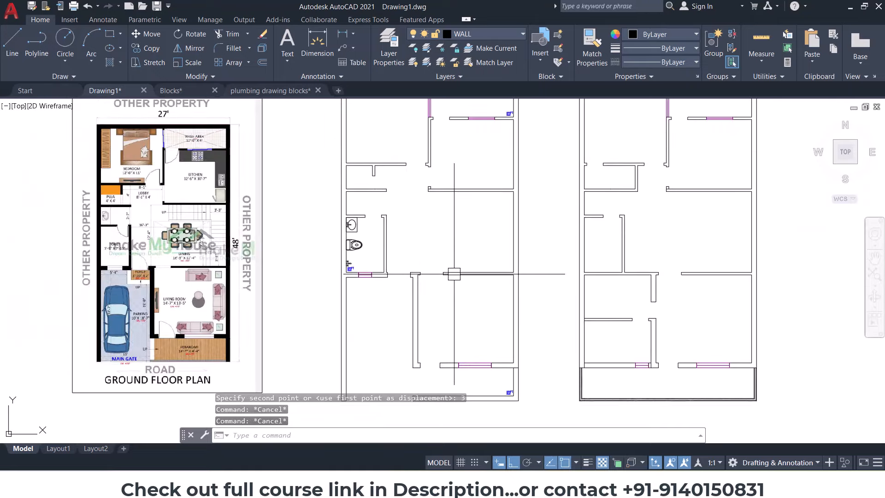
pyautogui.moveTo(480, 247)
pyautogui.mouseDown(button='middle')
pyautogui.moveTo(479, 272)
pyautogui.moveTo(488, 280)
pyautogui.mouseUp(button='middle')
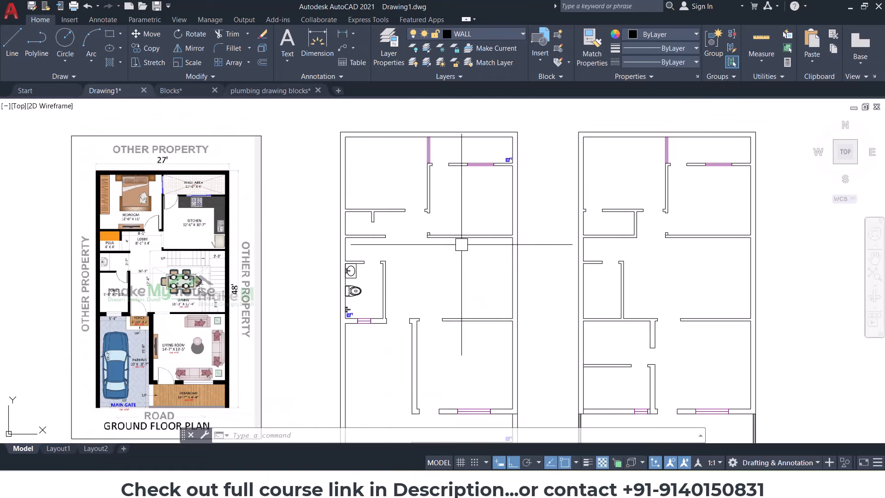
pyautogui.scroll(2, 472, 192)
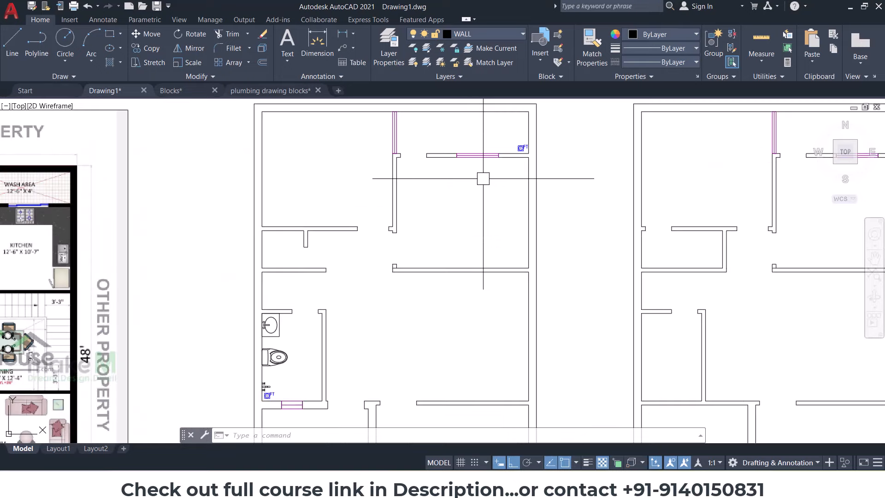
pyautogui.click(400, 44)
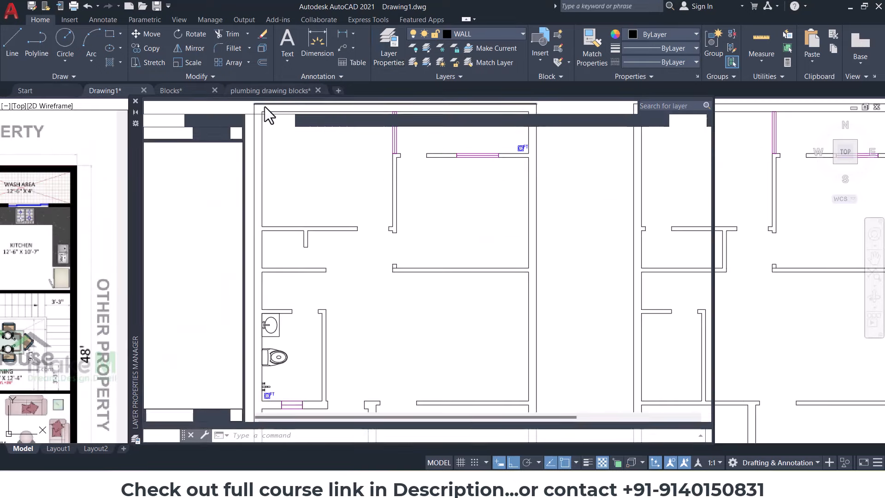
pyautogui.click(250, 116)
pyautogui.write('KITCHEN')
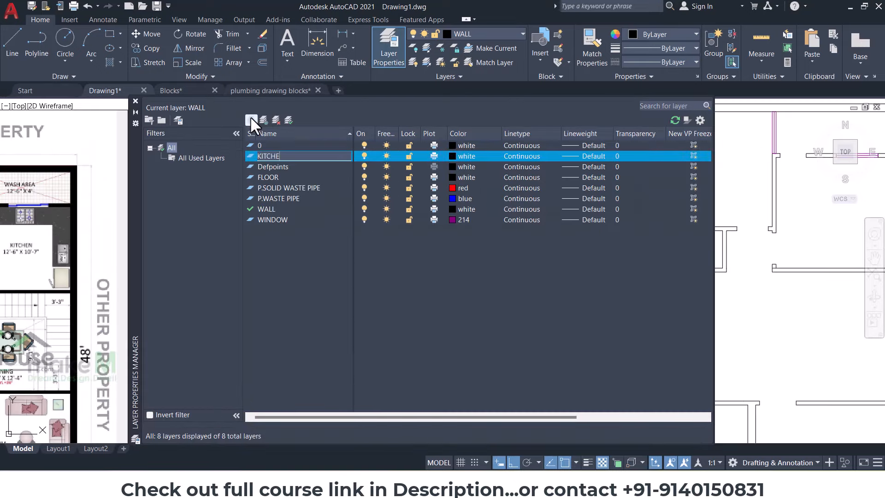
pyautogui.click(464, 156)
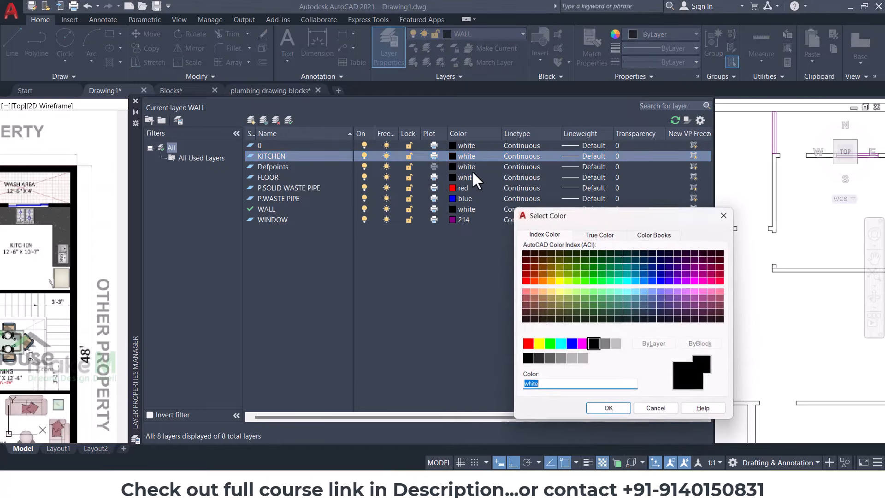
pyautogui.click(582, 344)
pyautogui.click(608, 410)
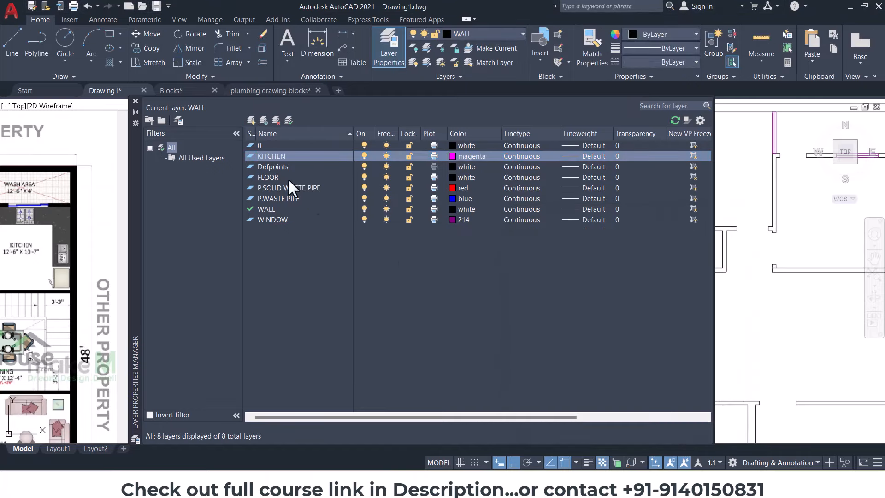
pyautogui.click(135, 101)
# Step: Make KITCHEN the current layer and offset the kitchen's upper and right inner wall lines 2' into the room in the first plan
pyautogui.click(484, 34)
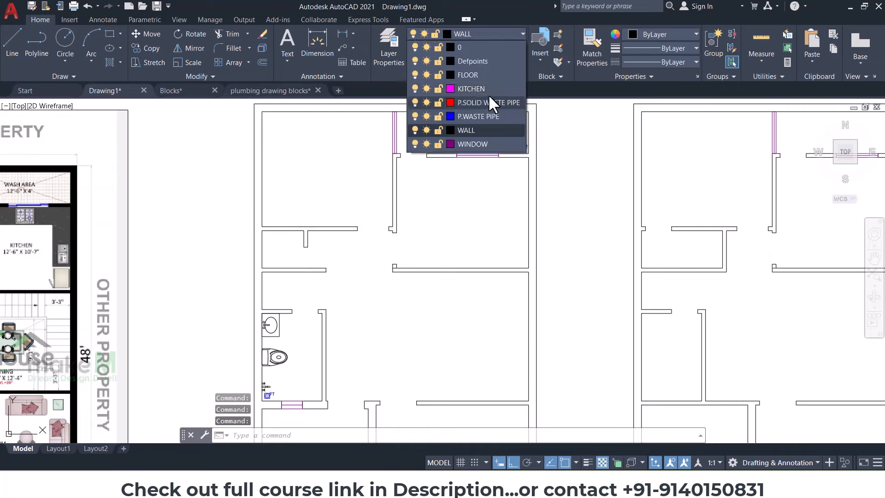
pyautogui.click(488, 90)
pyautogui.write('o')
pyautogui.press('Return')
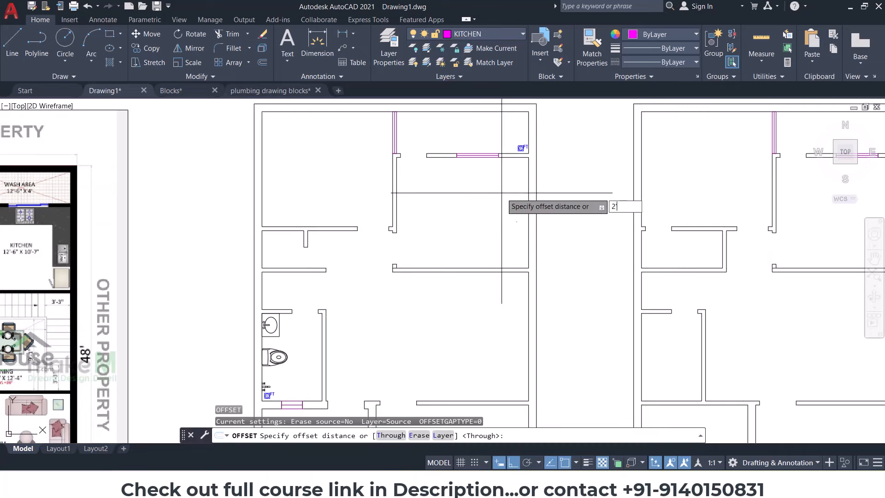
pyautogui.write("2'")
pyautogui.press('Return')
pyautogui.scroll(-3, 493, 191)
pyautogui.scroll(5, 486, 192)
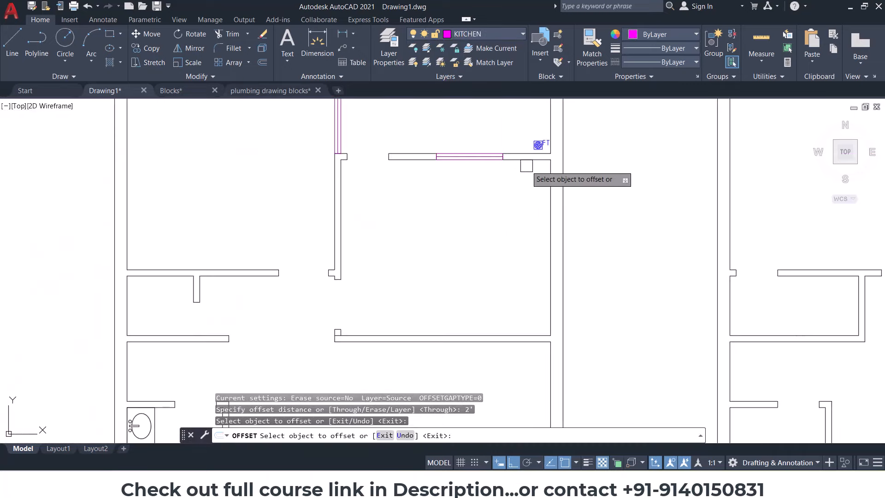
pyautogui.click(405, 161)
pyautogui.click(496, 225)
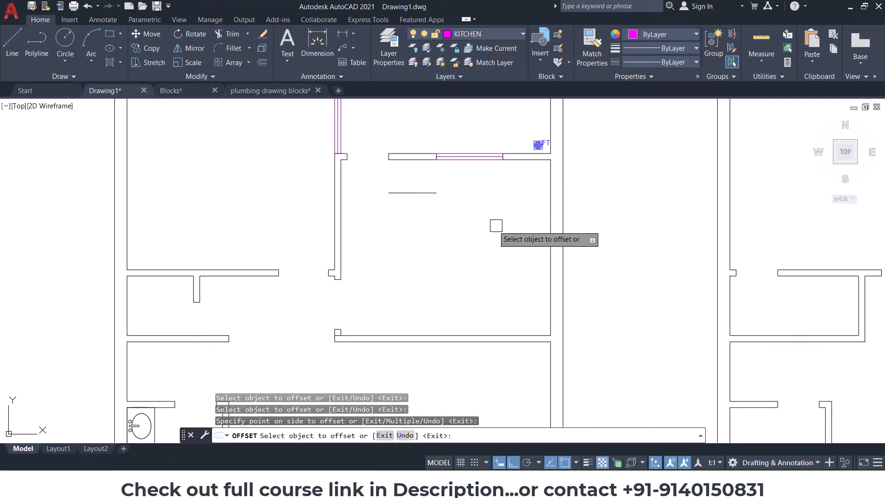
pyautogui.click(546, 234)
pyautogui.click(486, 235)
pyautogui.press('Escape')
# Step: Fillet the two offset kitchen lines so they meet in a sharp corner
pyautogui.write('f')
pyautogui.press('Return')
pyautogui.click(424, 192)
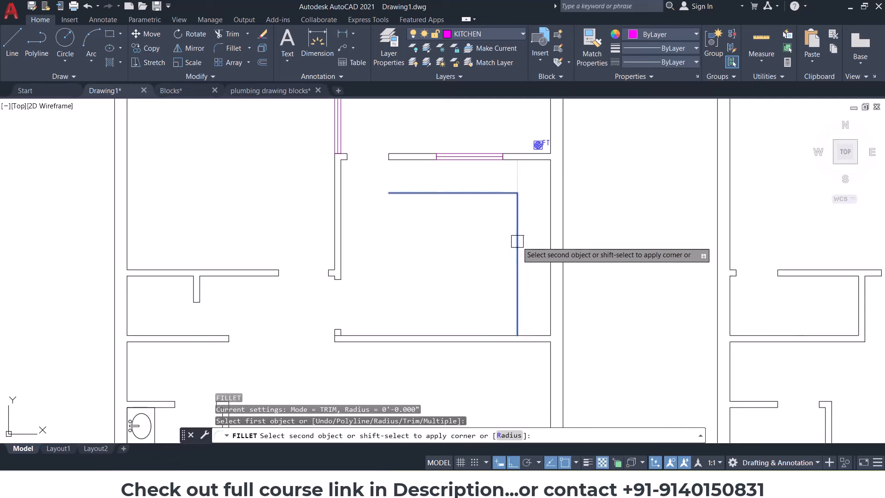
pyautogui.press('Escape')
pyautogui.press('Escape')
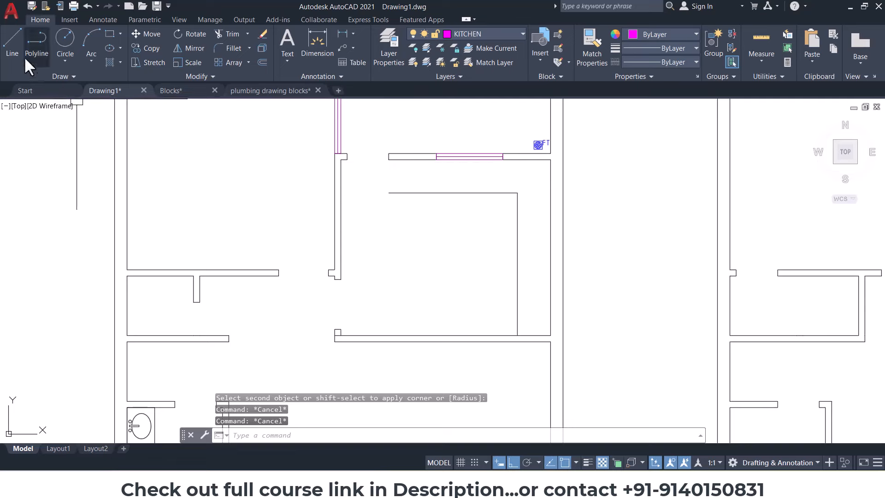
# Step: Draw a vertical line from the kitchen's upper wall to the counter edge, closing the counter's left end
pyautogui.click(12, 42)
pyautogui.click(389, 160)
pyautogui.click(389, 192)
pyautogui.press('Escape')
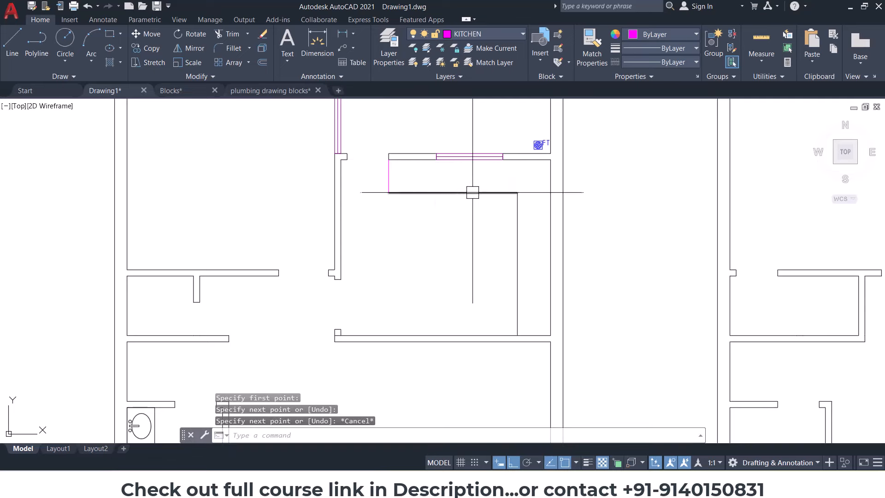
# Step: Assign the two filleted counter edge lines to the KITCHEN layer
pyautogui.click(515, 196)
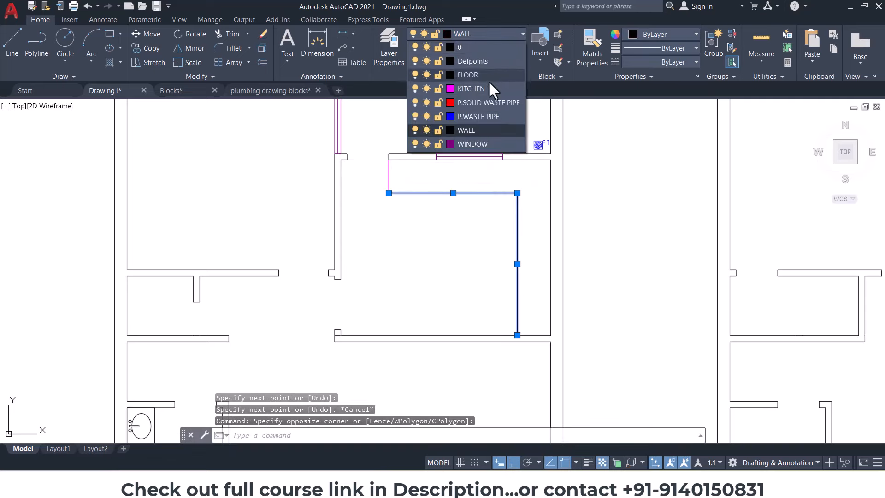
pyautogui.click(488, 80)
pyautogui.press('Escape')
pyautogui.press('Escape')
pyautogui.press('Escape')
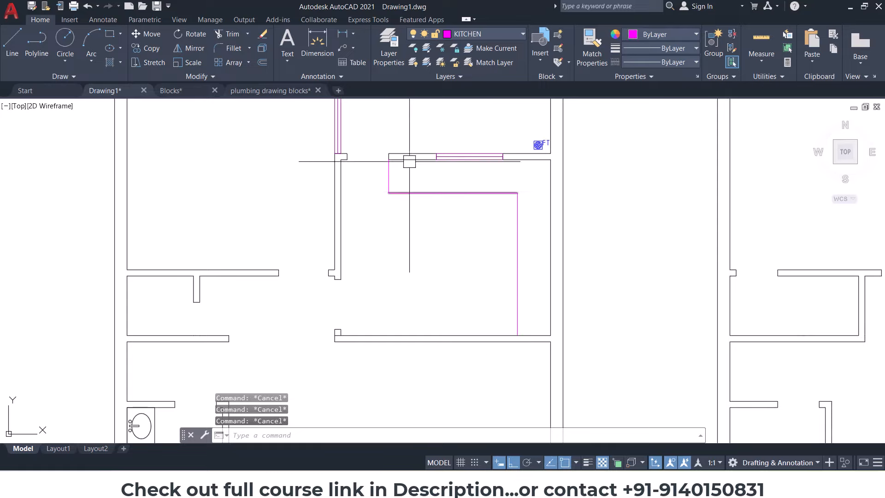
# Step: Switch to the Blocks drawing and copy the single-bowl kitchen sink block with the drainboard on its right
pyautogui.click(196, 92)
pyautogui.scroll(-8, 384, 253)
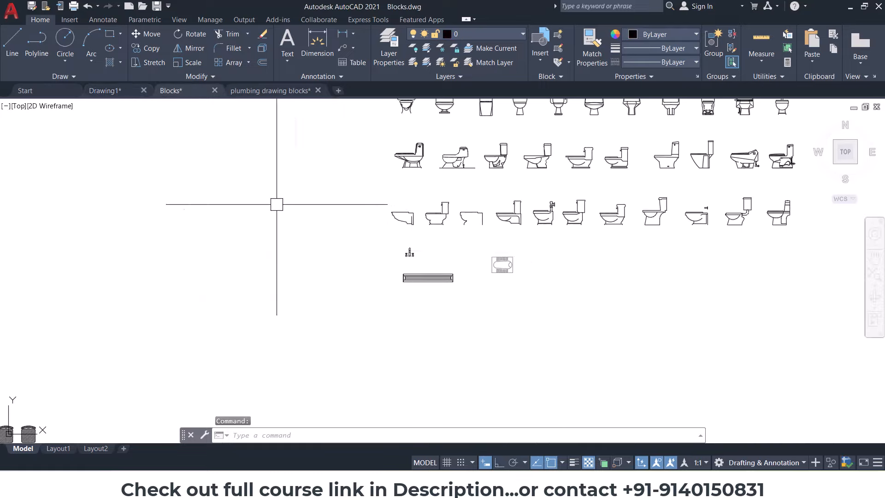
pyautogui.moveTo(201, 204); pyautogui.dragTo(605, 223, button='middle')
pyautogui.scroll(10, 355, 209)
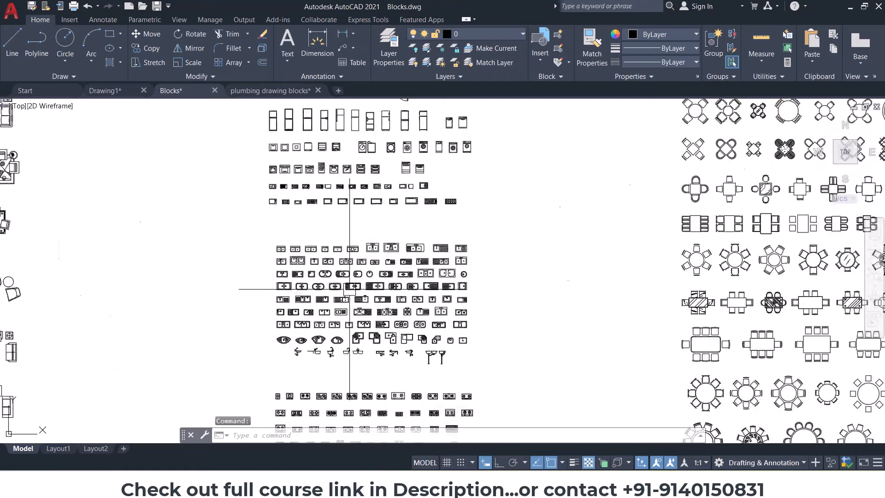
pyautogui.moveTo(222, 229); pyautogui.dragTo(325, 236, button='middle')
pyautogui.scroll(4, 327, 346)
pyautogui.click(243, 310)
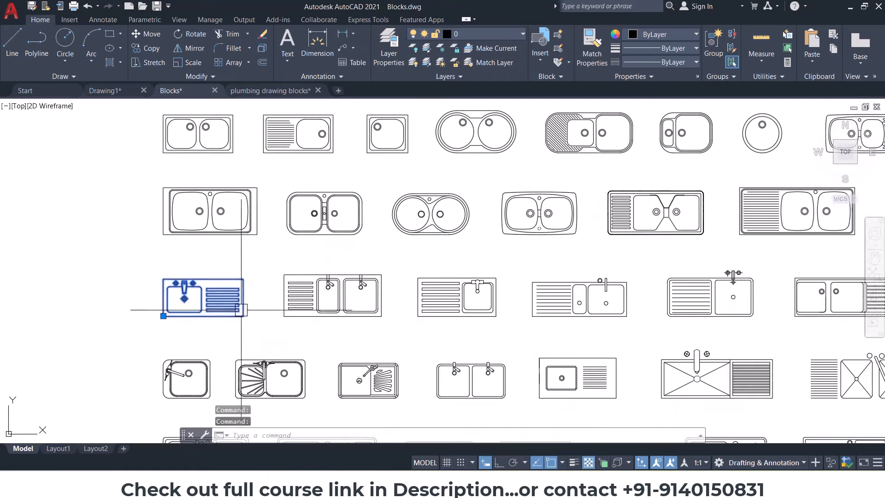
pyautogui.scroll(4, 177, 307)
pyautogui.moveTo(177, 308); pyautogui.dragTo(280, 311, button='middle')
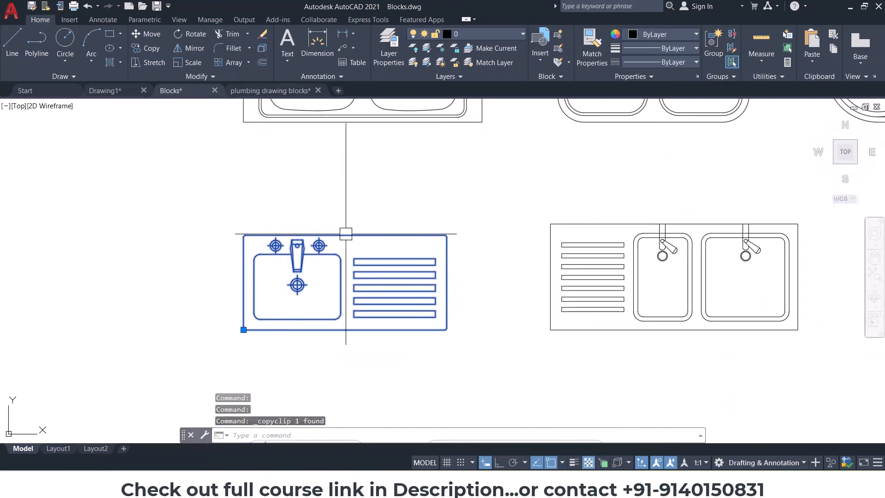
# Step: Return to Drawing1 and paste the sink block at the lower-left corner of the first plan's kitchen counter
pyautogui.click(122, 91)
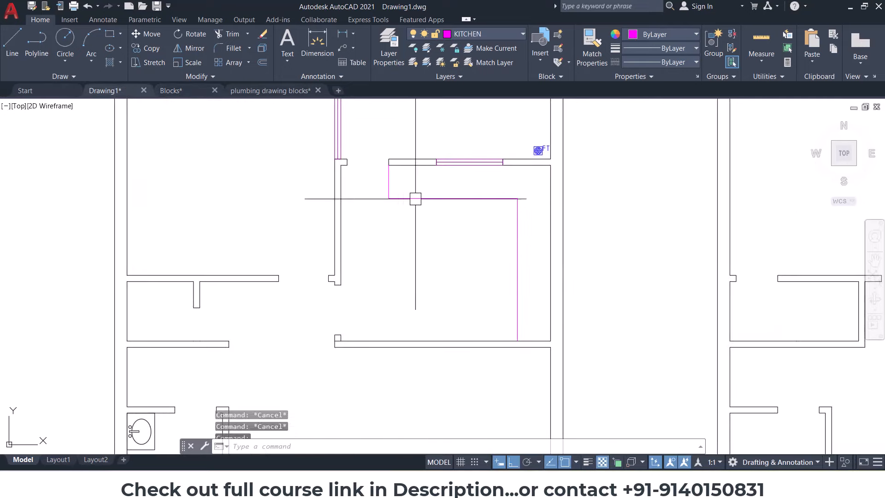
pyautogui.hotkey('ctrl', 'v')
pyautogui.scroll(4, 415, 198)
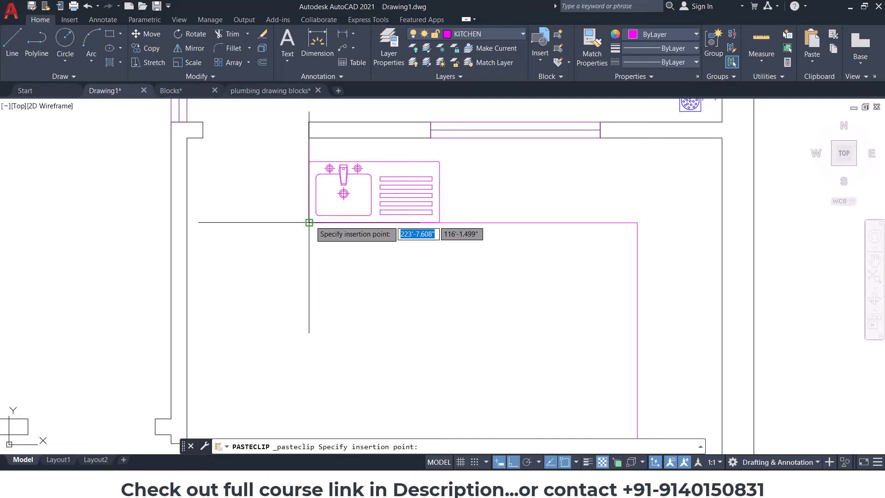
pyautogui.click(310, 222)
pyautogui.press('Escape')
# Step: Move the kitchen sink straight up, away from the counter's front edge
pyautogui.click(352, 161)
pyautogui.moveTo(351, 177); pyautogui.dragTo(356, 204, button='middle')
pyautogui.scroll(4, 356, 204)
pyautogui.write('m')
pyautogui.press('Return')
pyautogui.click(662, 206)
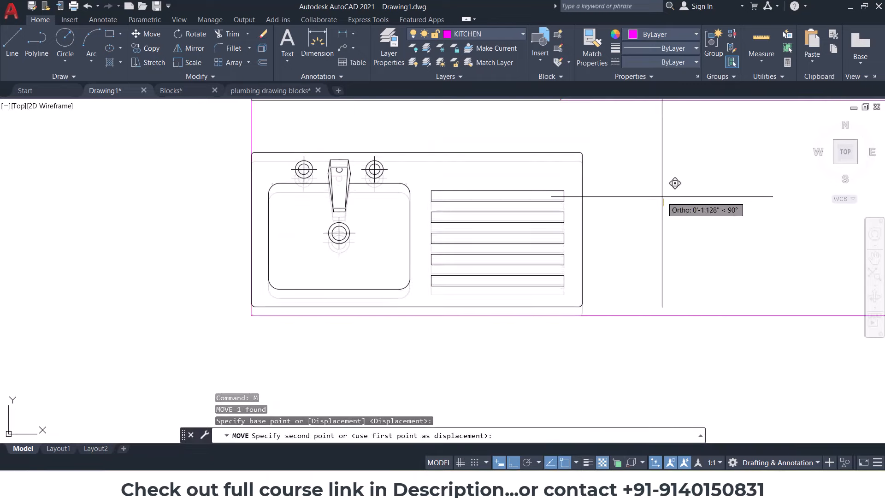
pyautogui.click(662, 175)
pyautogui.press('Escape')
# Step: Move the kitchen sink slightly right, clear of the counter's left end
pyautogui.click(583, 187)
pyautogui.write('m')
pyautogui.press('Return')
pyautogui.click(661, 178)
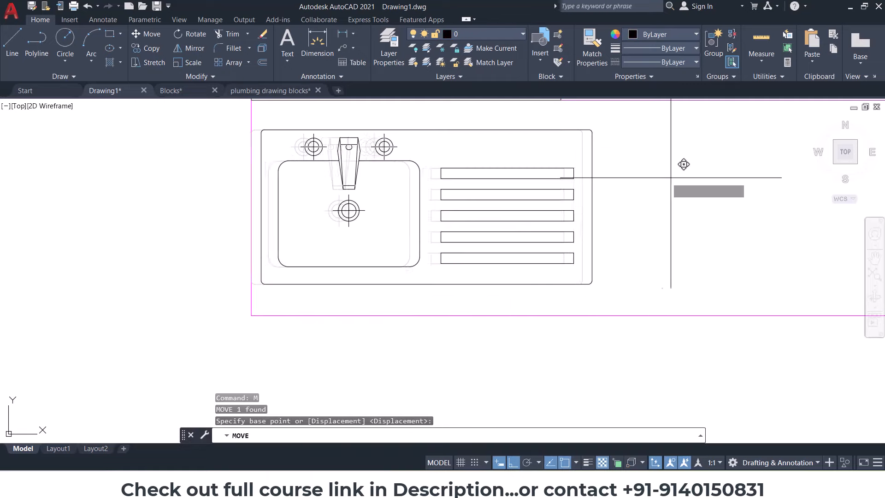
pyautogui.click(681, 177)
pyautogui.press('Escape')
pyautogui.press('Escape')
pyautogui.scroll(-7, 523, 218)
pyautogui.moveTo(526, 220); pyautogui.dragTo(529, 215, button='middle')
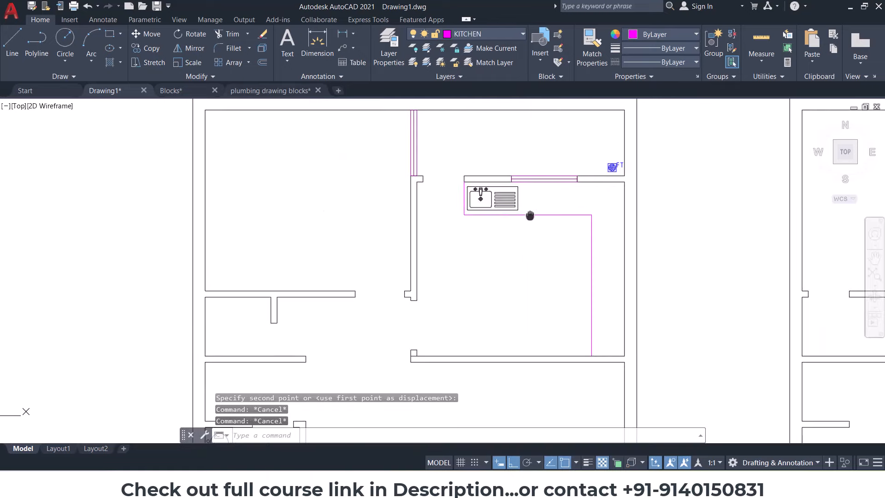
pyautogui.scroll(-2, 433, 295)
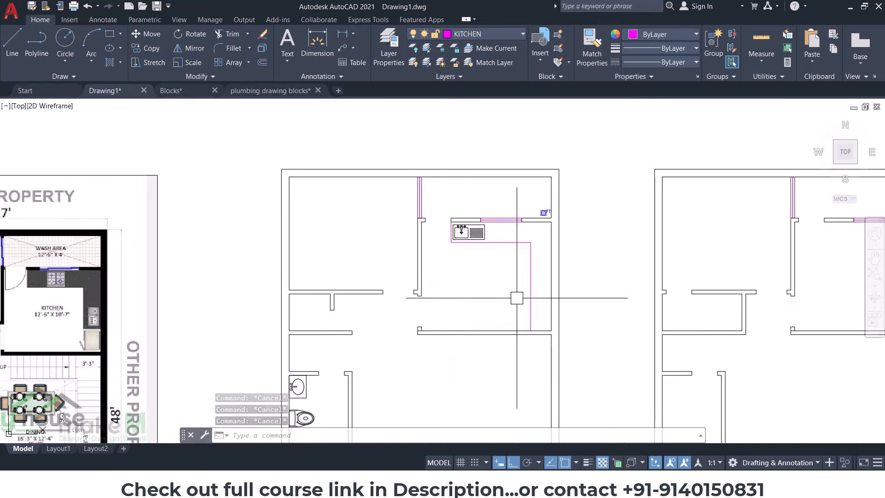
pyautogui.scroll(-4, 513, 297)
pyautogui.scroll(4, 515, 292)
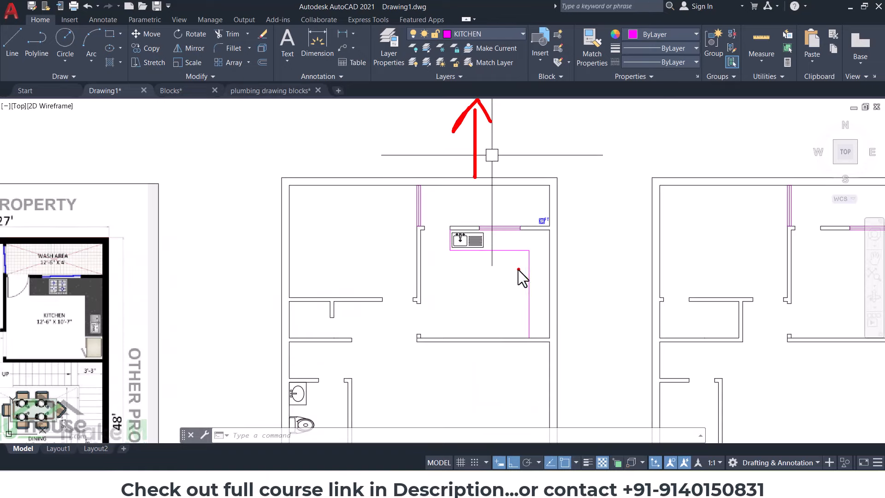
pyautogui.press('Escape')
pyautogui.press('Escape')
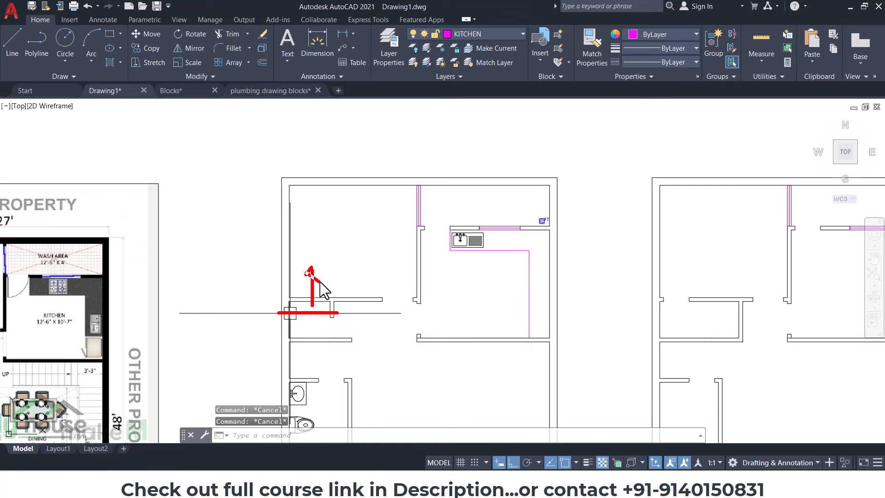
# Step: Rotate the kitchen sink block to 270° about the middle of its right side
pyautogui.click(476, 233)
pyautogui.scroll(3, 478, 234)
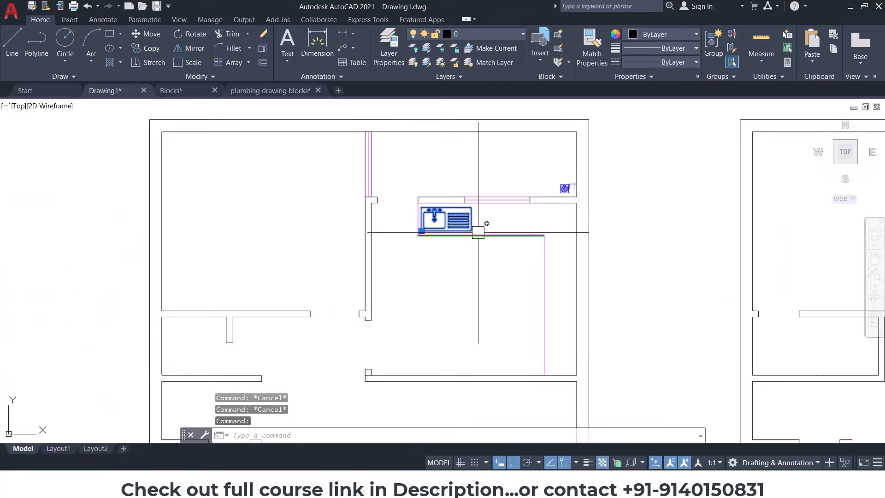
pyautogui.press('Return')
pyautogui.click(461, 219)
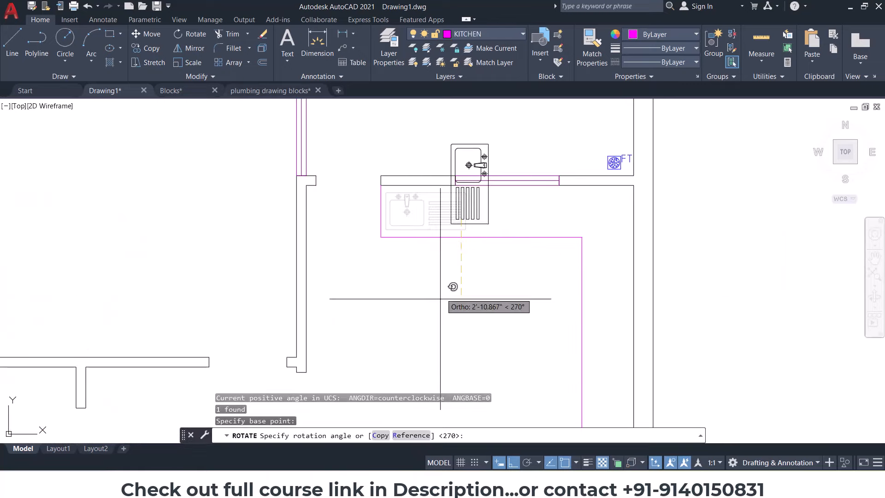
pyautogui.click(454, 297)
# Step: Mirror the rotated sink about a horizontal line at its lower end and delete the original sink
pyautogui.write('MI')
pyautogui.press('Return')
pyautogui.click(461, 224)
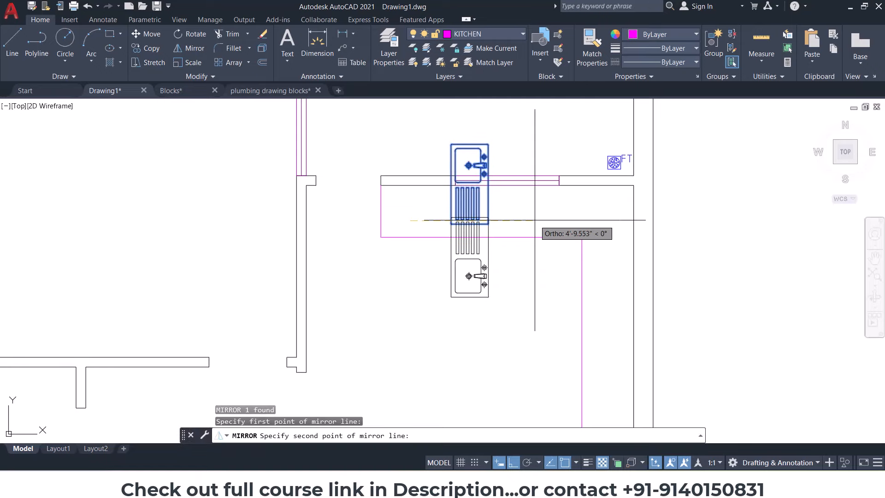
pyautogui.click(524, 223)
pyautogui.press('Return')
pyautogui.click(480, 148)
pyautogui.press('Delete')
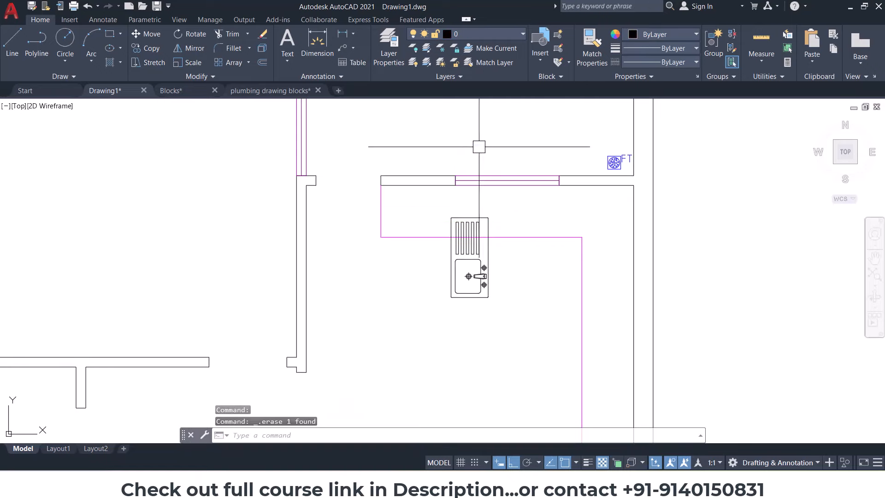
# Step: Move the kitchen sink to the lower end of the counter's right leg, beside the outer wall
pyautogui.click(482, 237)
pyautogui.moveTo(461, 230); pyautogui.dragTo(455, 222, button='middle')
pyautogui.write('M')
pyautogui.press('Return')
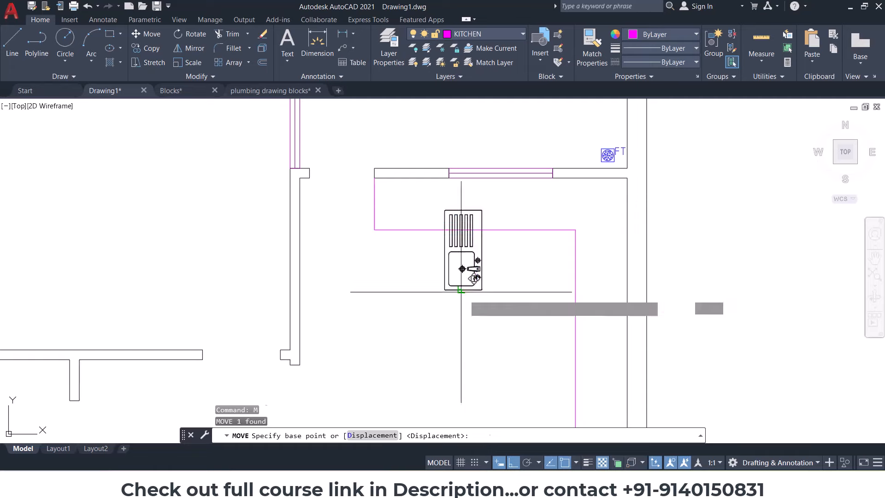
pyautogui.click(463, 291)
pyautogui.moveTo(463, 290); pyautogui.dragTo(386, 169, button='middle')
pyautogui.scroll(2, 533, 316)
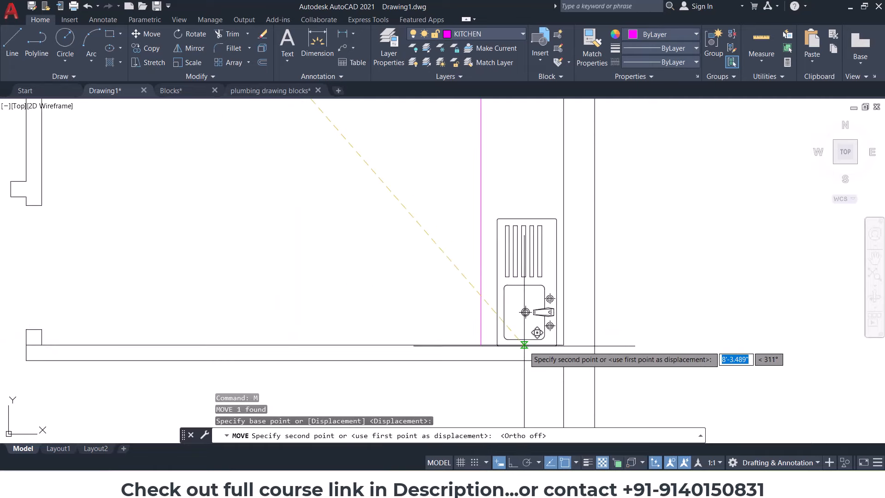
pyautogui.press('Escape')
pyautogui.press('Escape')
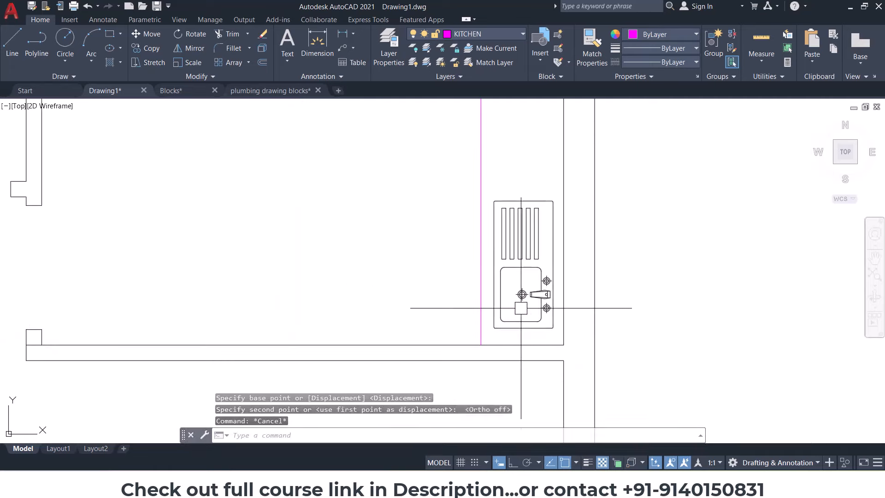
# Step: Copy the FT floor trap block from the wash area into the kitchen sink's bowl
pyautogui.scroll(-5, 524, 300)
pyautogui.moveTo(580, 275); pyautogui.dragTo(589, 288, button='middle')
pyautogui.scroll(2, 544, 301)
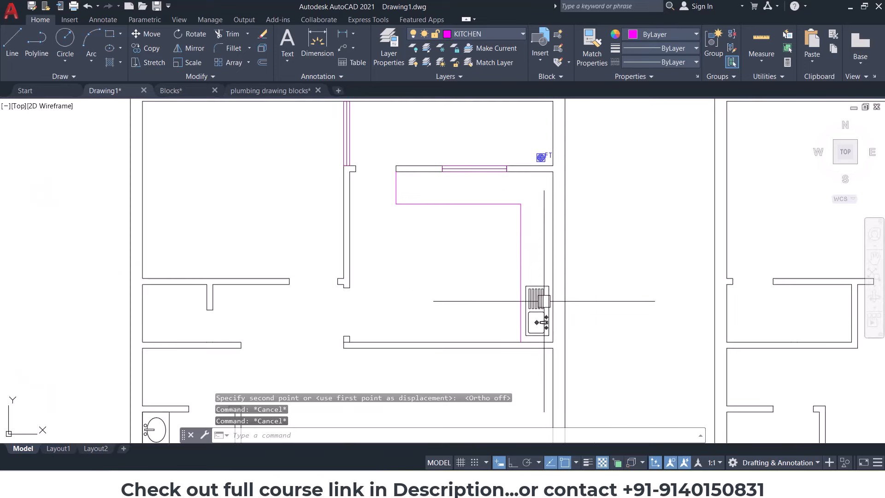
pyautogui.scroll(3, 542, 158)
pyautogui.click(537, 162)
pyautogui.scroll(2, 528, 166)
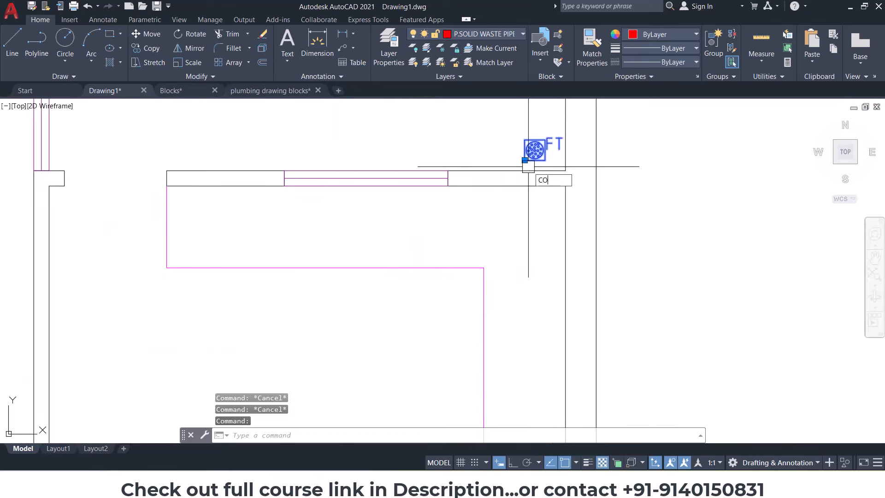
pyautogui.press('Return')
pyautogui.scroll(4, 529, 166)
pyautogui.click(514, 151)
pyautogui.scroll(-7, 506, 228)
pyautogui.scroll(5, 509, 383)
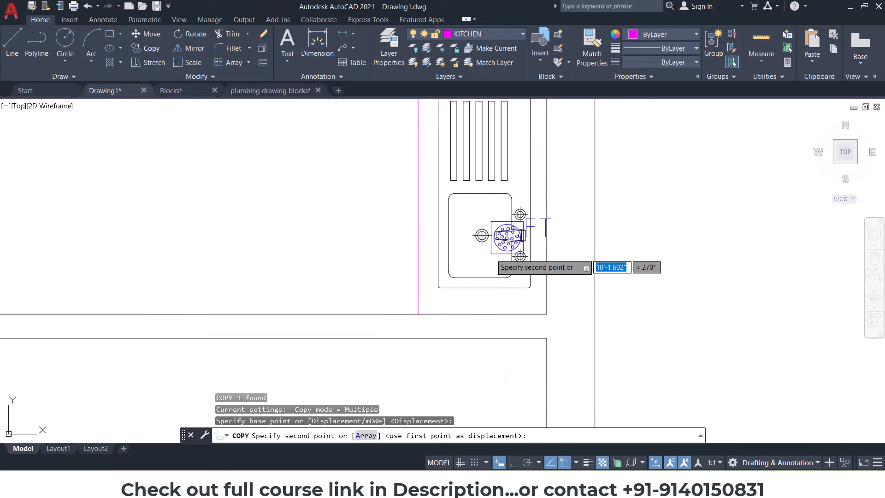
pyautogui.scroll(2, 485, 186)
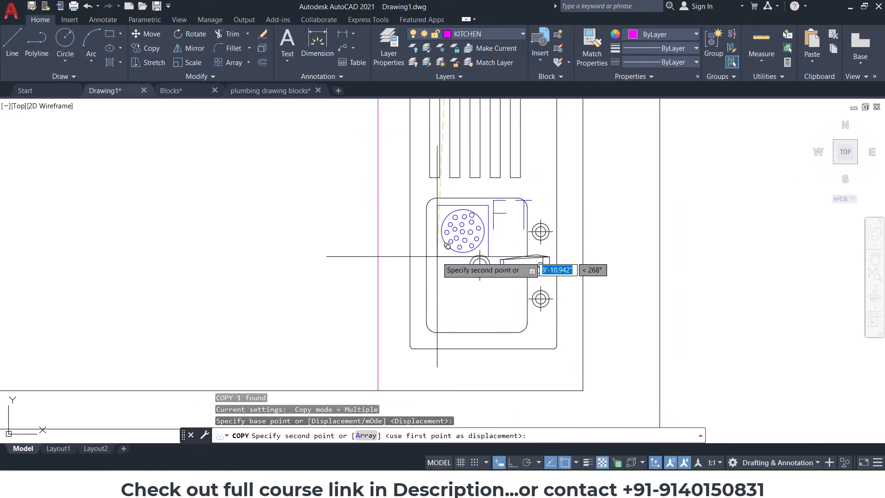
pyautogui.click(435, 259)
pyautogui.press('Escape')
# Step: Examine the two reference floor plan images alongside the two drawn plans
pyautogui.scroll(-4, 465, 286)
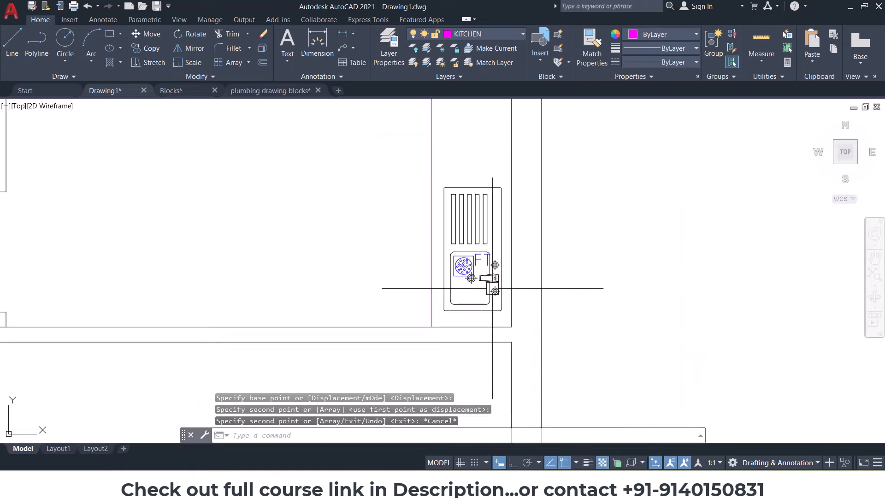
pyautogui.scroll(-4, 570, 263)
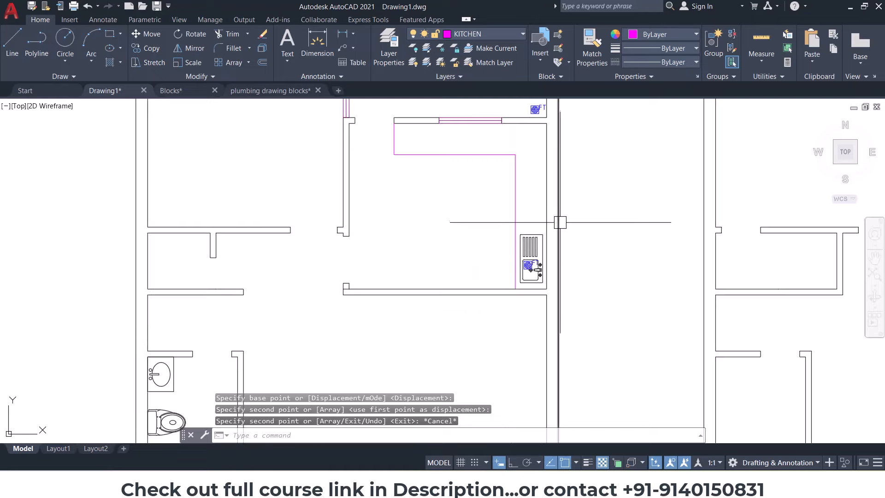
pyautogui.scroll(-5, 548, 291)
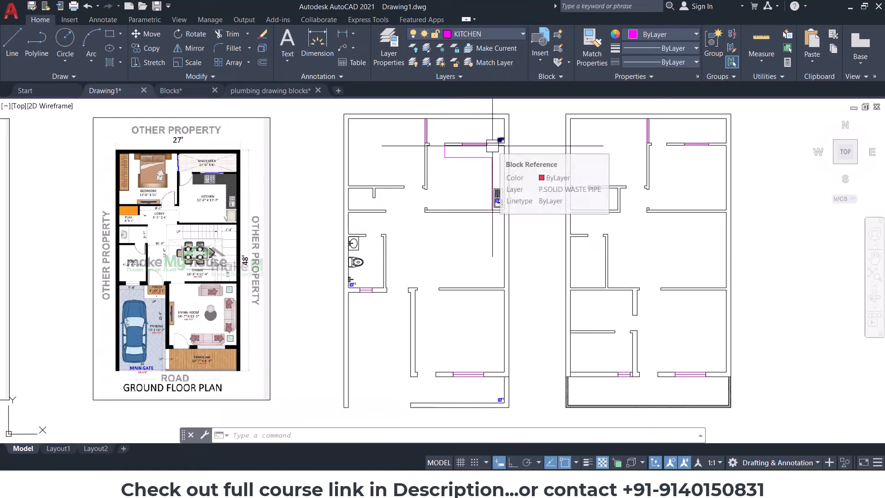
pyautogui.scroll(-2, 377, 157)
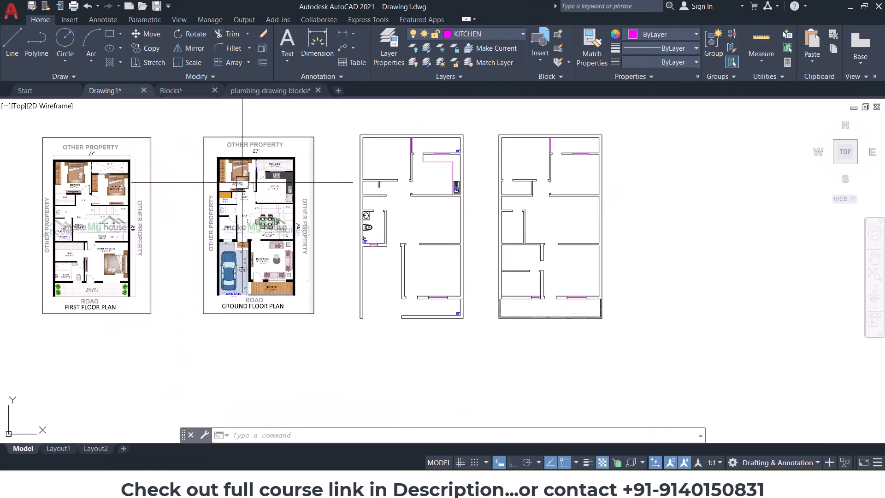
pyautogui.moveTo(237, 148)
pyautogui.mouseDown(button='middle')
pyautogui.moveTo(525, 239)
pyautogui.moveTo(294, 242)
pyautogui.mouseUp(button='middle')
pyautogui.scroll(2, 448, 242)
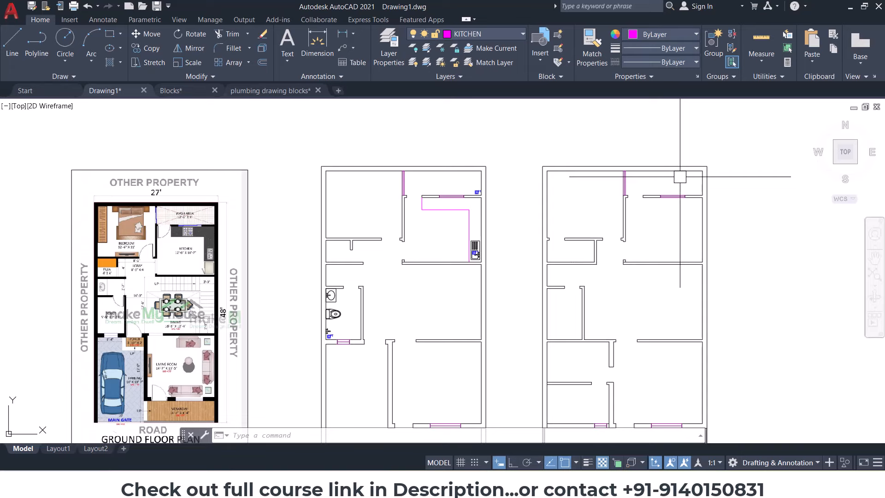
pyautogui.scroll(-4, 345, 212)
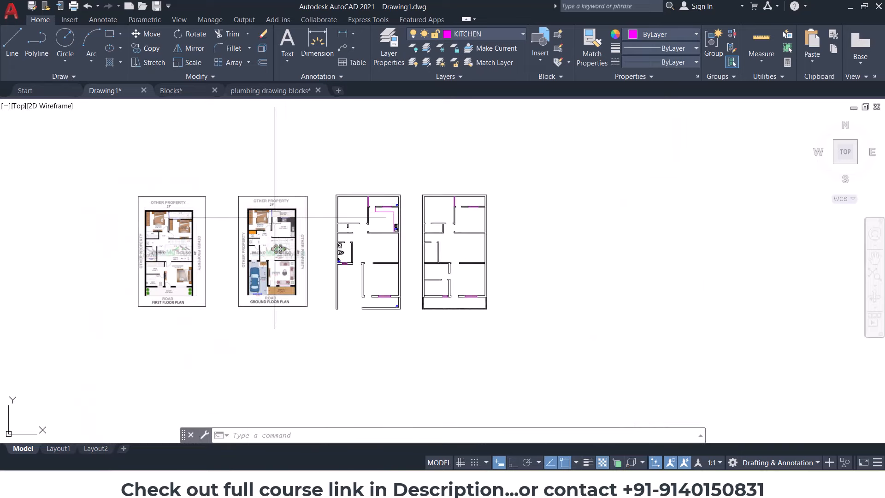
# Step: Try to close the second plan's opening left of the upper-right window by deleting its end lines and joining the wall lines
pyautogui.scroll(7, 416, 203)
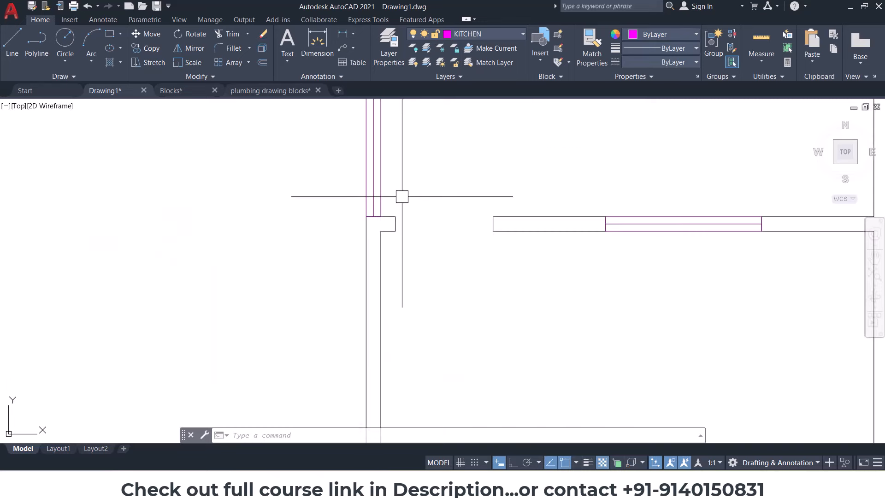
pyautogui.click(389, 190)
pyautogui.click(525, 254)
pyautogui.press('Delete')
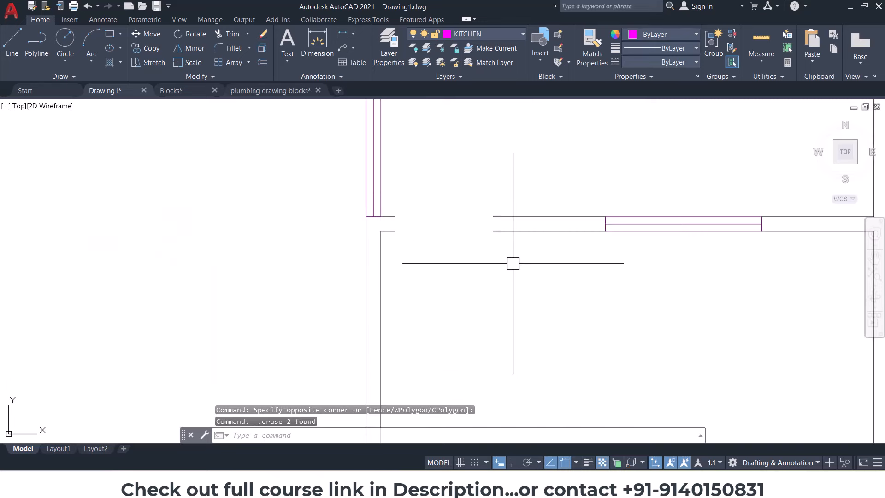
pyautogui.write('j')
pyautogui.press('Return')
pyautogui.click(392, 230)
pyautogui.click(518, 230)
pyautogui.press('Return')
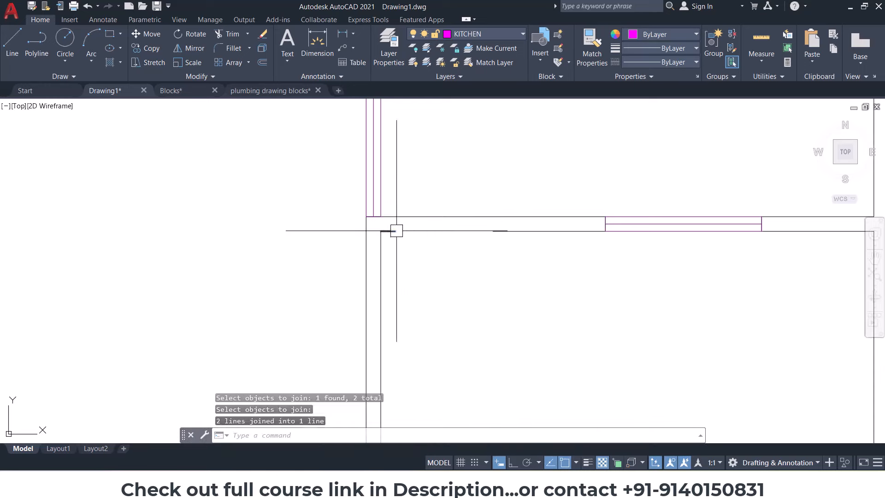
pyautogui.click(396, 230)
pyautogui.press('Escape')
pyautogui.press('Escape')
# Step: Undo the wall line joins and the deletion of the opening's end lines on the second plan
pyautogui.hotkey('ctrl', 'z')
pyautogui.scroll(-2, 502, 258)
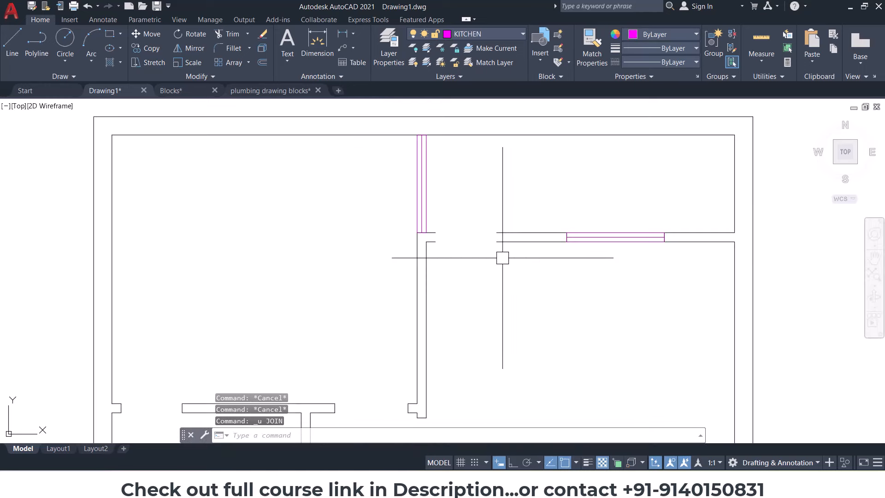
pyautogui.hotkey('ctrl', 'z')
pyautogui.hotkey('ctrl', 'z')
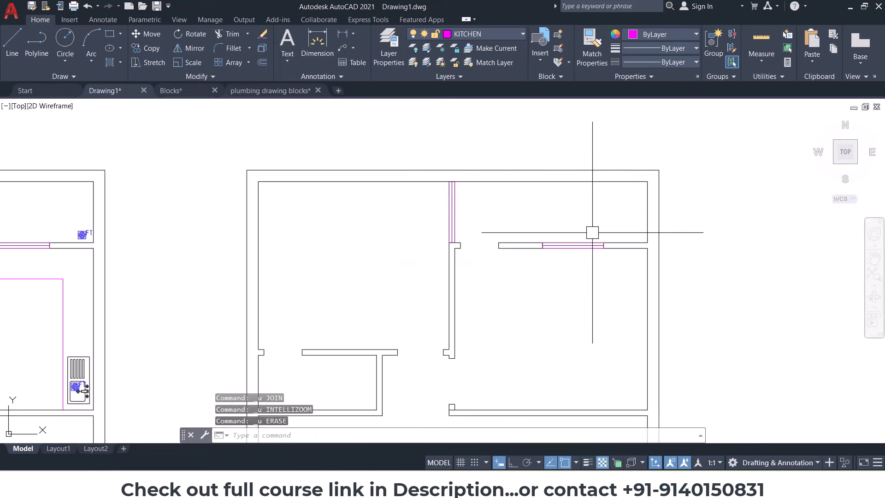
pyautogui.moveTo(592, 232); pyautogui.dragTo(617, 260, button='middle')
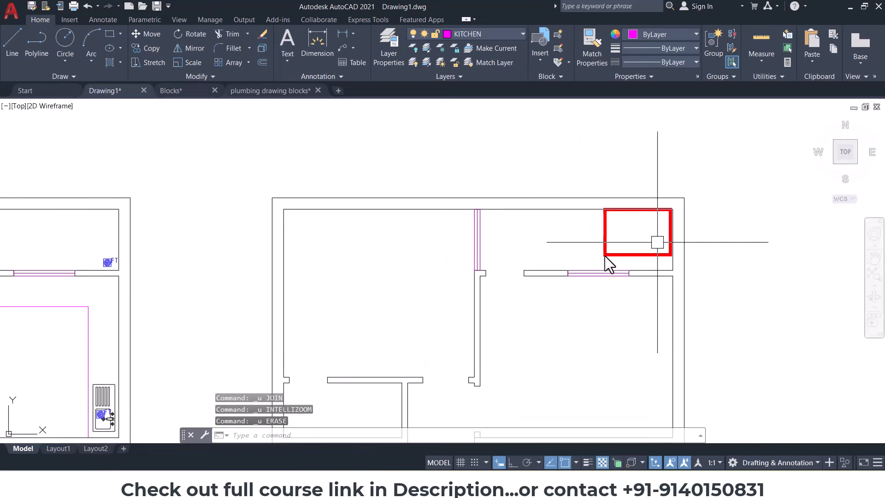
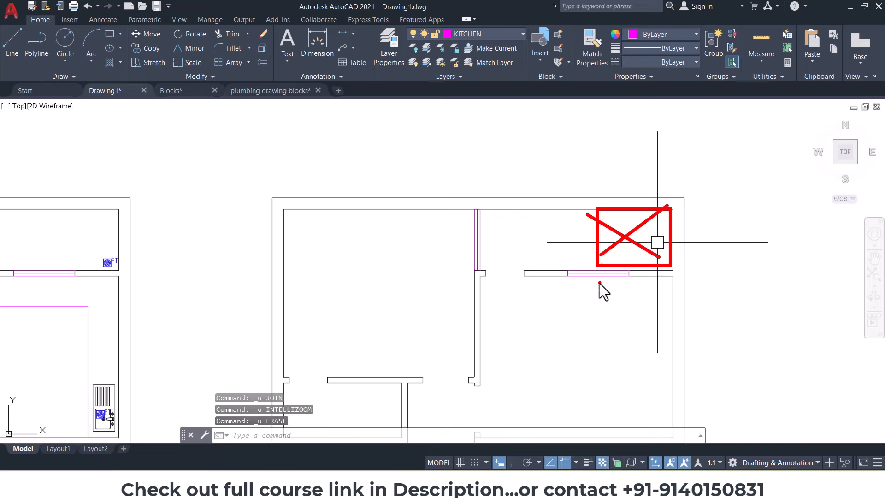
pyautogui.press('Escape')
pyautogui.press('Escape')
# Step: Copy the first plan's bathroom washbasin, toilet, tap and FT blocks to the matching bathroom of the second plan, using the room's upper-left corner
pyautogui.scroll(-2, 539, 286)
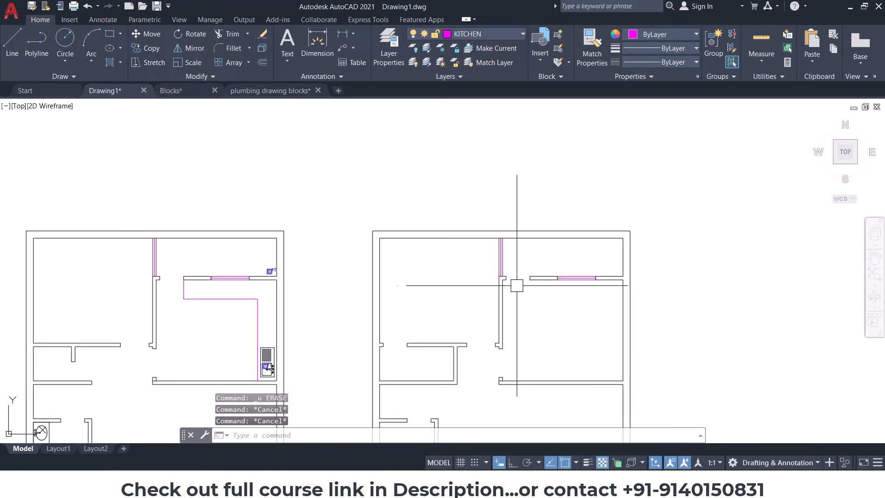
pyautogui.moveTo(517, 285); pyautogui.dragTo(636, 257, button='middle')
pyautogui.scroll(-2, 571, 258)
pyautogui.scroll(2, 291, 260)
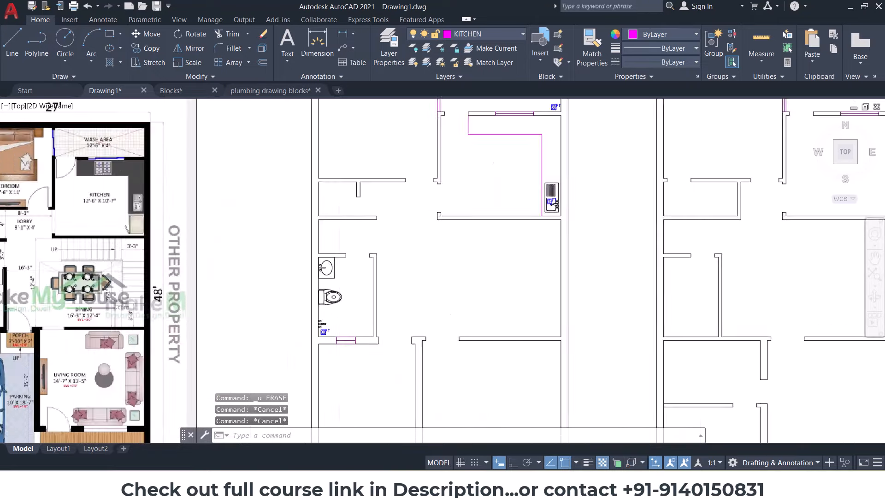
pyautogui.scroll(2, 344, 318)
pyautogui.click(355, 344)
pyautogui.click(300, 221)
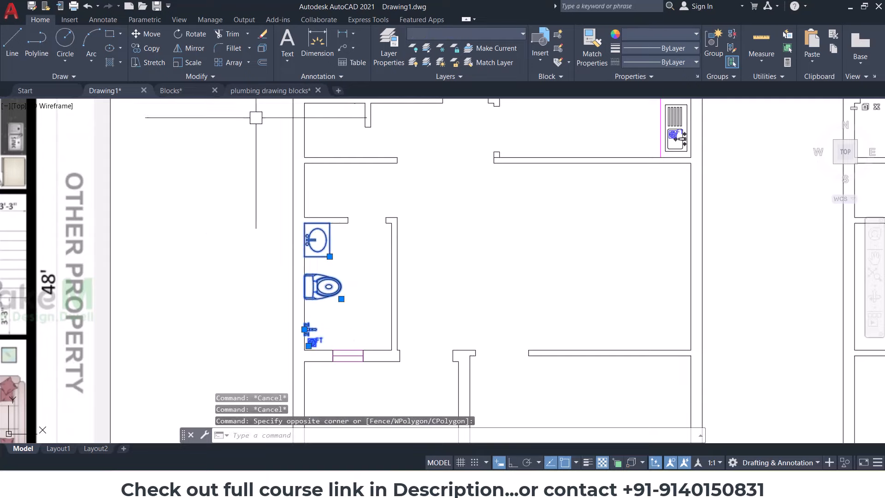
pyautogui.click(151, 48)
pyautogui.click(304, 217)
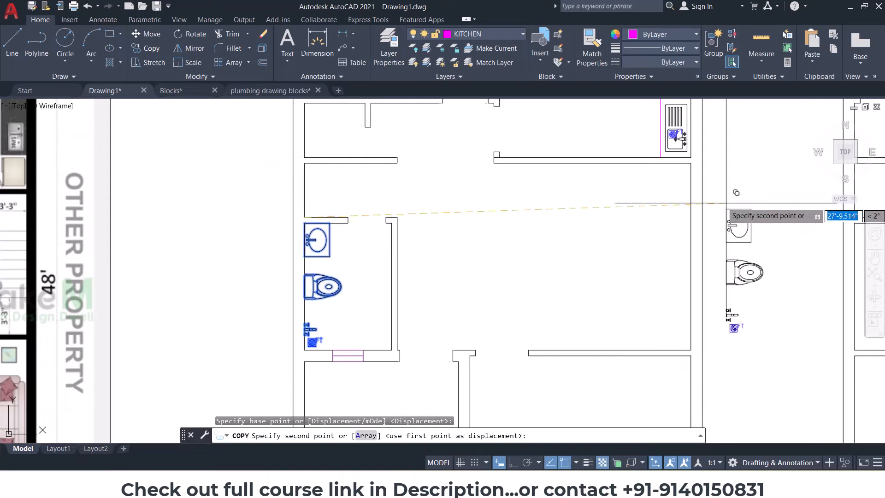
pyautogui.scroll(-3, 490, 207)
pyautogui.scroll(4, 468, 217)
pyautogui.click(468, 217)
pyautogui.press('Escape')
pyautogui.press('Escape')
pyautogui.scroll(-3, 584, 278)
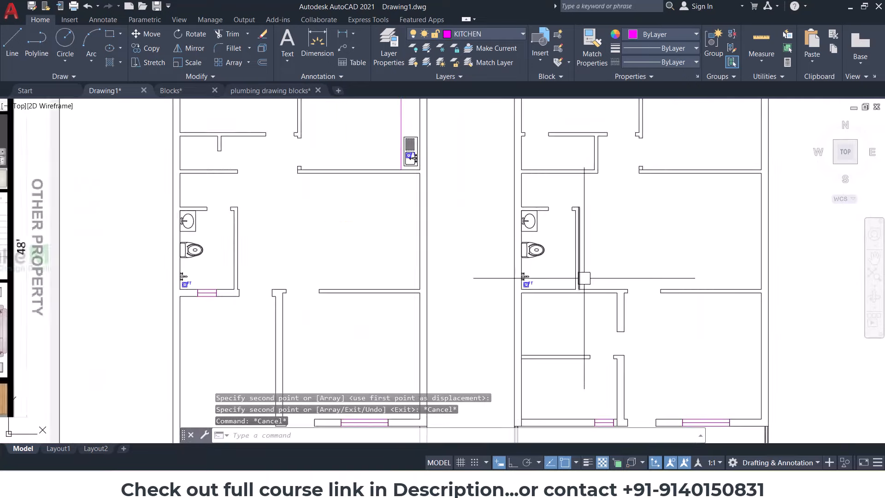
# Step: Copy the toilet by its back edge's midpoint to the middle of the lower wall in the second plan's lower-left bathroom, using Mid Between 2 Points
pyautogui.moveTo(584, 278); pyautogui.dragTo(552, 232, button='middle')
pyautogui.moveTo(559, 358); pyautogui.dragTo(527, 313, button='middle')
pyautogui.scroll(2, 521, 315)
pyautogui.scroll(-2, 516, 280)
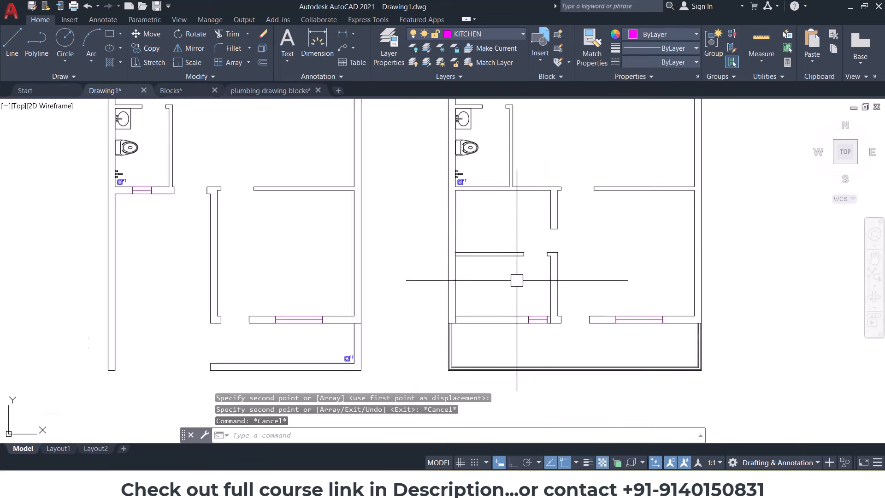
pyautogui.moveTo(517, 280); pyautogui.dragTo(523, 322, button='middle')
pyautogui.click(484, 190)
pyautogui.write('CO')
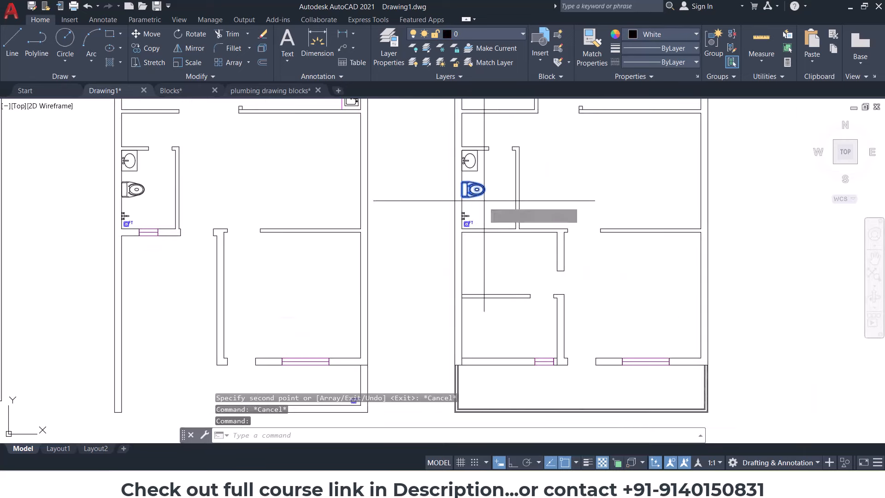
pyautogui.press('Return')
pyautogui.scroll(5, 475, 202)
pyautogui.click(454, 160)
pyautogui.moveTo(525, 283); pyautogui.dragTo(510, 218, button='middle')
pyautogui.scroll(-2, 552, 279)
pyautogui.moveTo(551, 282); pyautogui.dragTo(541, 208, button='middle')
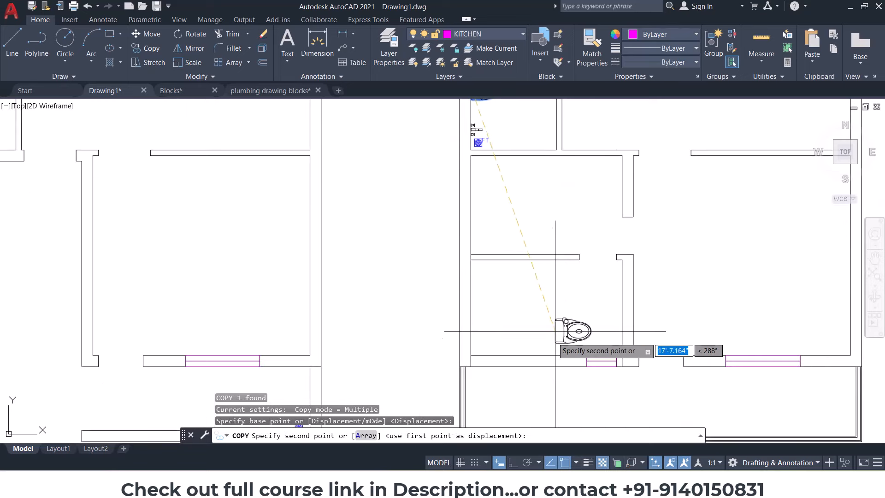
pyautogui.scroll(4, 554, 355)
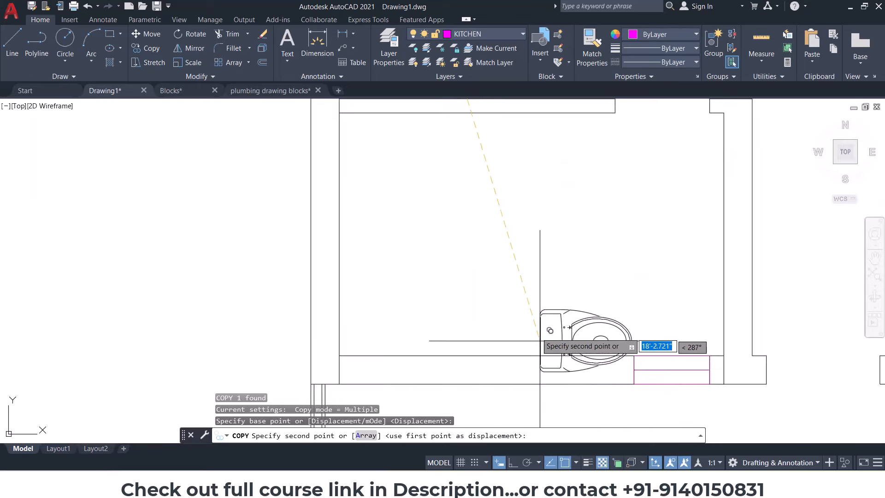
pyautogui.keyDown('shift'); pyautogui.rightClick(544, 306); pyautogui.keyUp('shift')
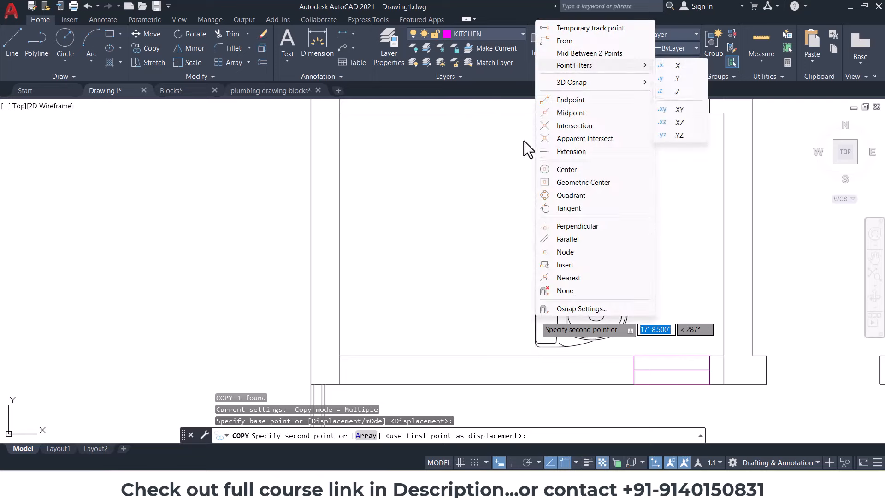
pyautogui.click(571, 53)
pyautogui.click(339, 355)
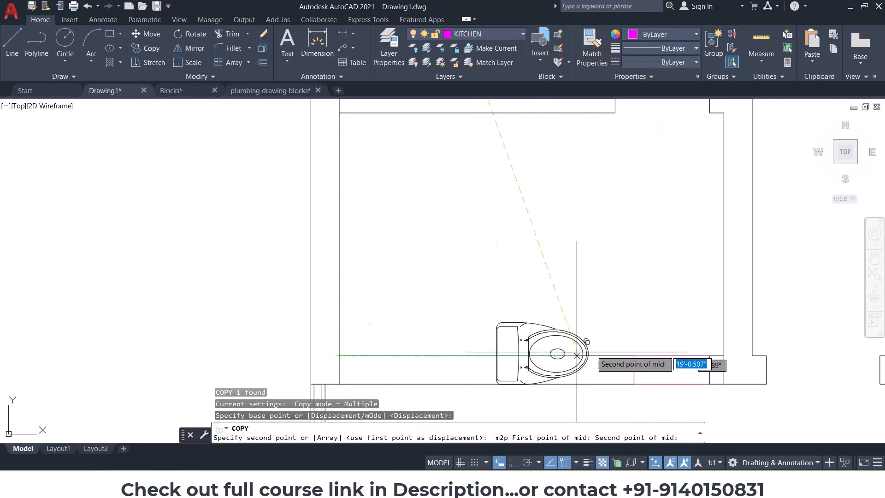
pyautogui.click(723, 355)
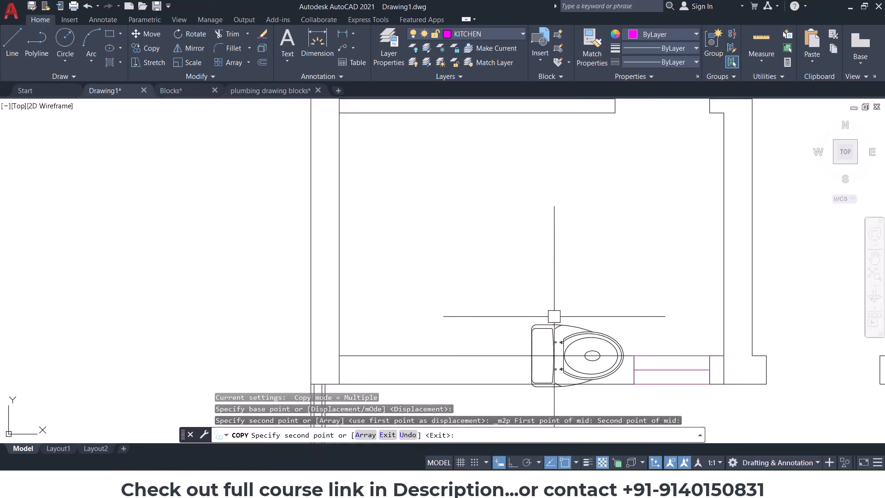
pyautogui.press('Escape')
# Step: Try to rotate the copied toilet about the middle of its back edge
pyautogui.write('R')
pyautogui.press('Return')
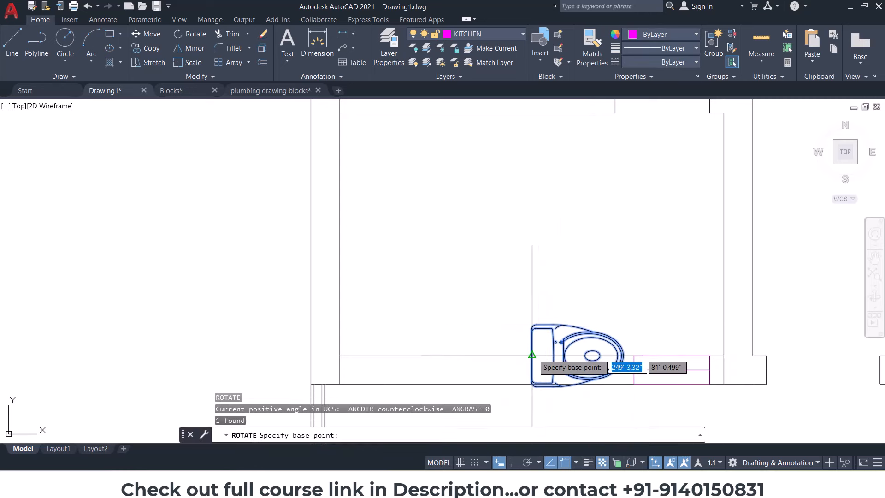
pyautogui.click(532, 355)
pyautogui.hotkey('ctrl', 'z')
# Step: Rotate the toilet 90° about its back edge's midpoint so it faces up into the lower-left bathroom, with Ortho on
pyautogui.click(549, 315)
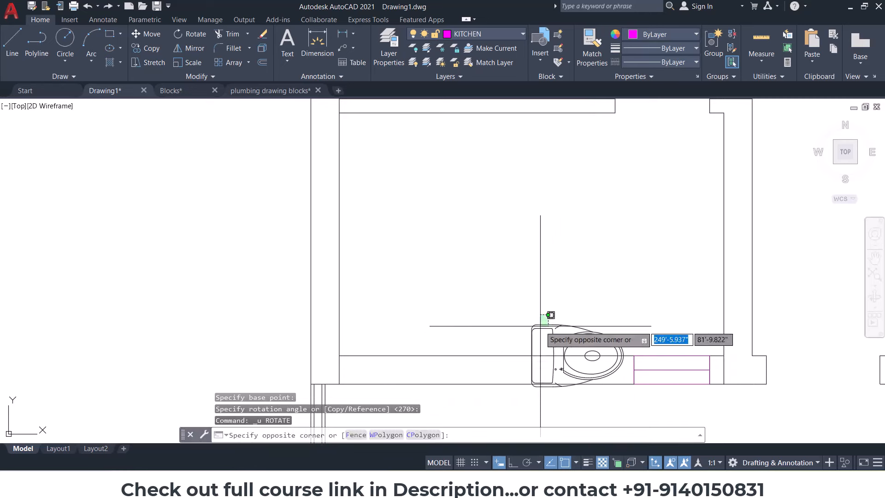
pyautogui.click(538, 330)
pyautogui.write('RO')
pyautogui.press('Return')
pyautogui.click(531, 355)
pyautogui.scroll(2, 527, 366)
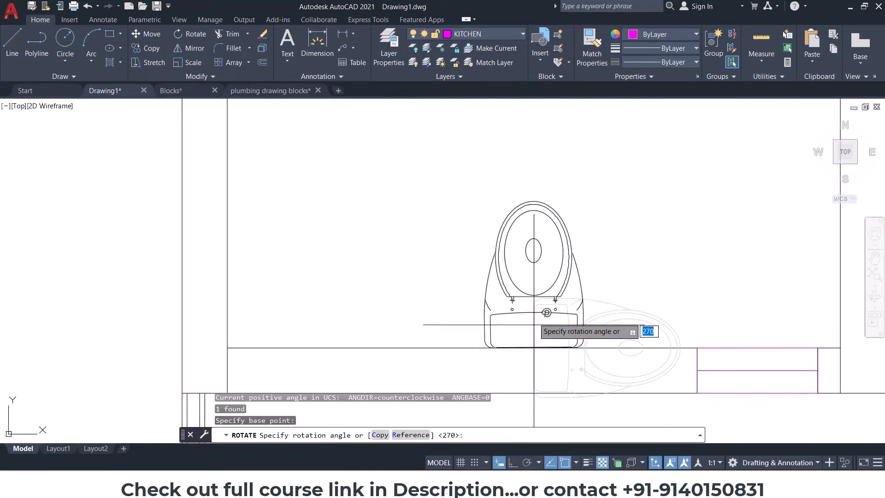
pyautogui.press('F8')
pyautogui.click(527, 244)
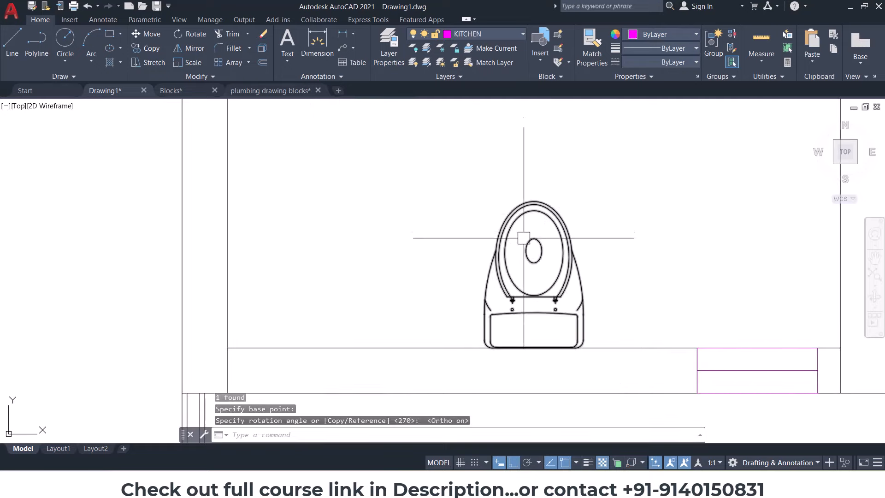
# Step: Copy the upper bathroom's washbasin by its lower-left corner to the lower-right inner corner of the lower-left bathroom
pyautogui.scroll(-5, 527, 212)
pyautogui.scroll(4, 509, 162)
pyautogui.click(507, 155)
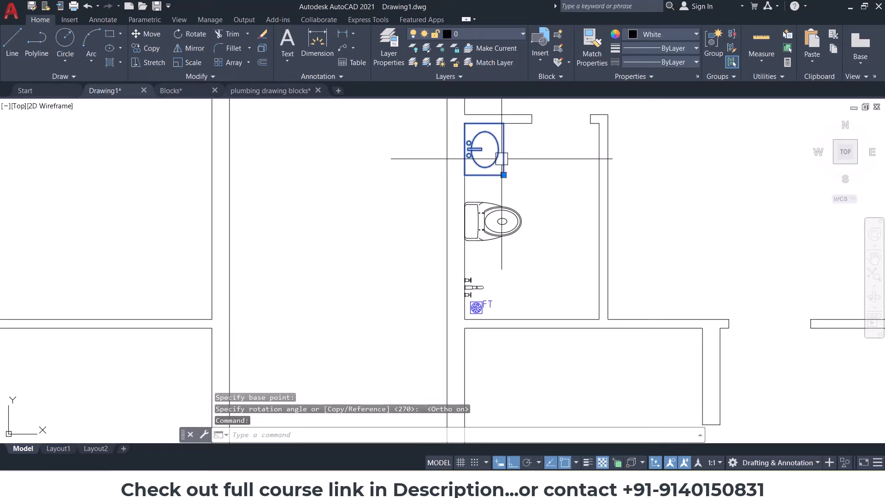
pyautogui.write('CO')
pyautogui.press('Return')
pyautogui.click(465, 174)
pyautogui.moveTo(617, 270); pyautogui.dragTo(553, 100, button='middle')
pyautogui.moveTo(618, 325); pyautogui.dragTo(605, 202, button='middle')
pyautogui.click(624, 338)
pyautogui.press('Escape')
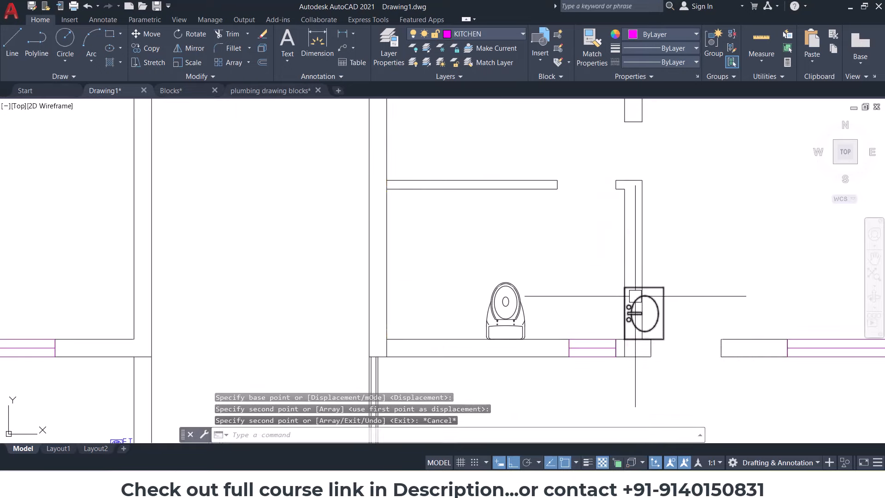
# Step: Rotate the copied washbasin 90° about the room's lower-right inner corner so its back lies along the lower wall
pyautogui.scroll(2, 635, 295)
pyautogui.click(634, 296)
pyautogui.write('RO')
pyautogui.press('Return')
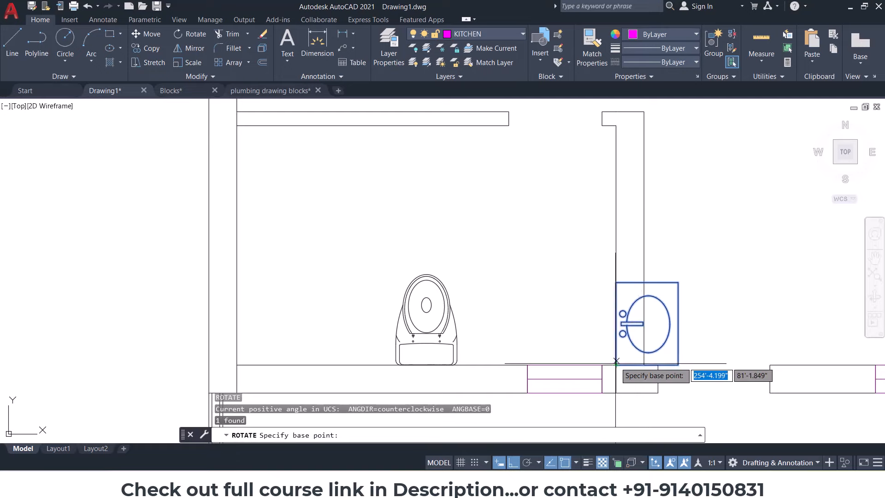
pyautogui.click(616, 365)
pyautogui.click(601, 191)
# Step: Copy the upper bathroom's tap block by its back edge's midpoint to the lower bathroom's bottom wall, between the side wall and toilet
pyautogui.scroll(-5, 594, 190)
pyautogui.moveTo(511, 176); pyautogui.dragTo(462, 226, button='middle')
pyautogui.scroll(4, 461, 142)
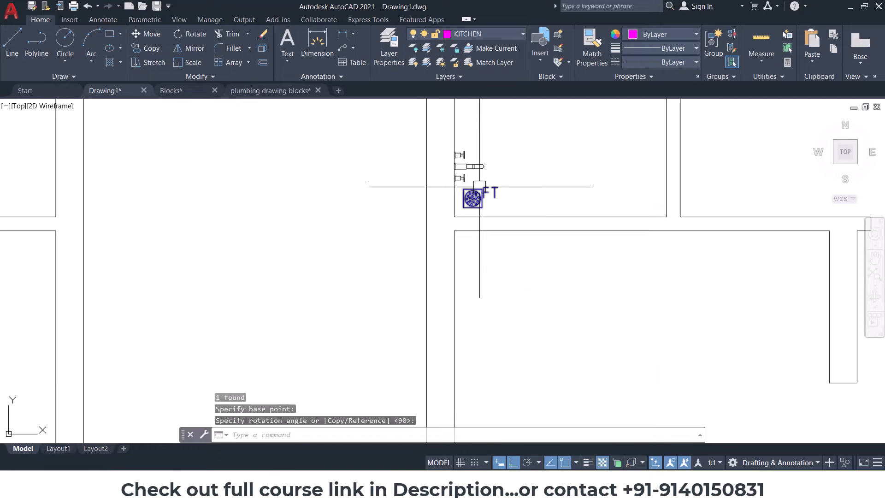
pyautogui.click(463, 145)
pyautogui.press('Return')
pyautogui.scroll(4, 457, 163)
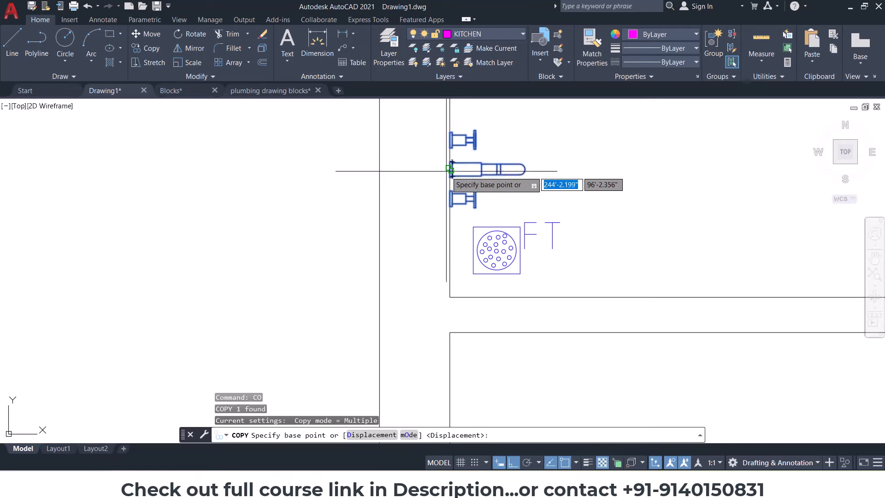
pyautogui.click(447, 171)
pyautogui.scroll(-6, 466, 209)
pyautogui.moveTo(503, 420); pyautogui.dragTo(506, 226, button='middle')
pyautogui.click(515, 352)
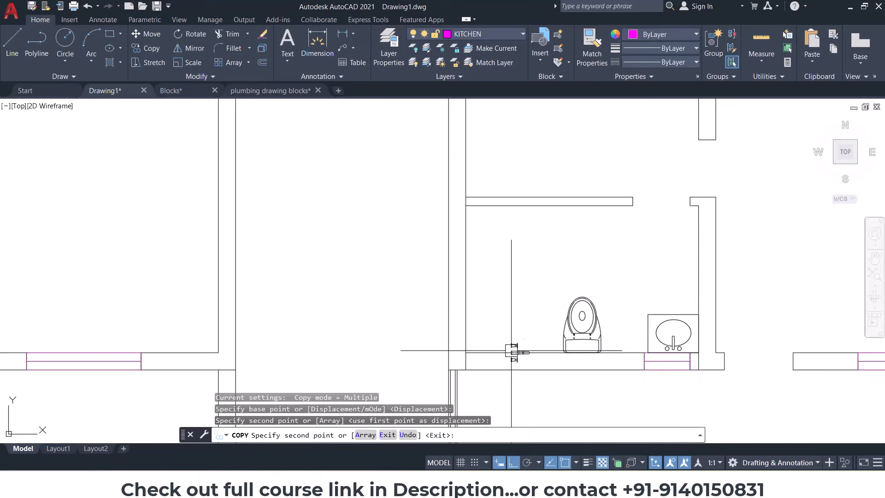
pyautogui.press('Escape')
# Step: Rotate the copied tap block 90° about its back edge's midpoint so it points up into the room
pyautogui.write('RO')
pyautogui.press('Return')
pyautogui.scroll(7, 512, 348)
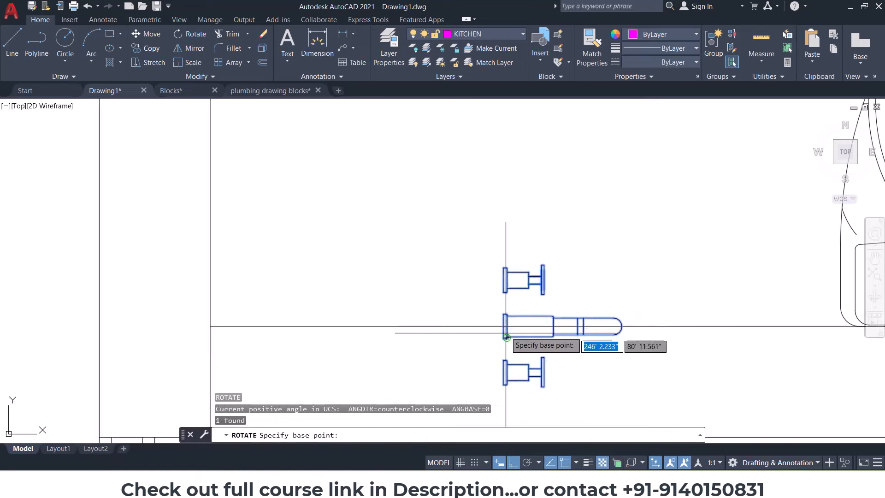
pyautogui.click(504, 326)
pyautogui.click(498, 221)
# Step: Copy the upper bathroom's FT block by its lower-left corner into the lower bathroom's lower-left corner, using a From reference on the bottom wall
pyautogui.scroll(-8, 468, 302)
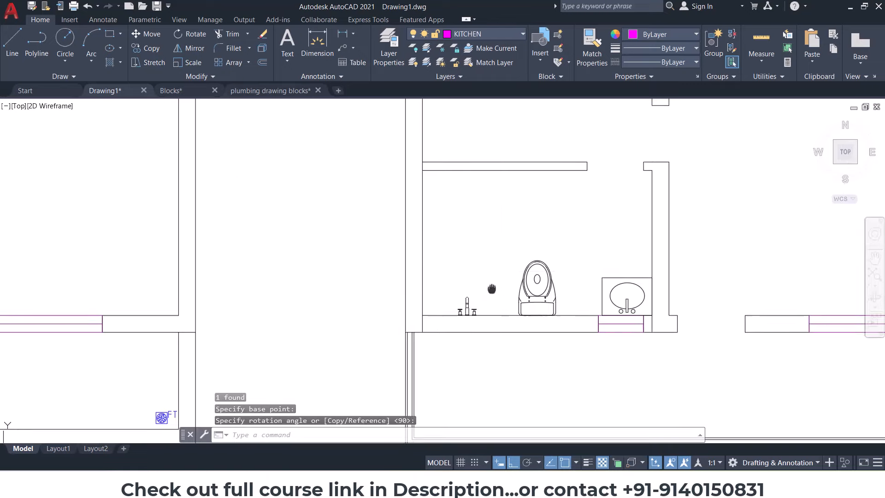
pyautogui.scroll(6, 459, 191)
pyautogui.click(455, 216)
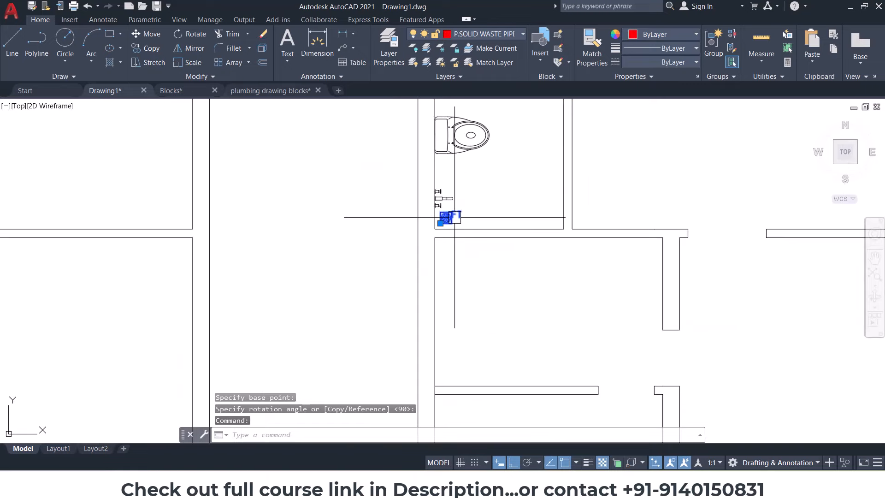
pyautogui.press('Return')
pyautogui.scroll(5, 445, 234)
pyautogui.click(436, 210)
pyautogui.scroll(-10, 437, 210)
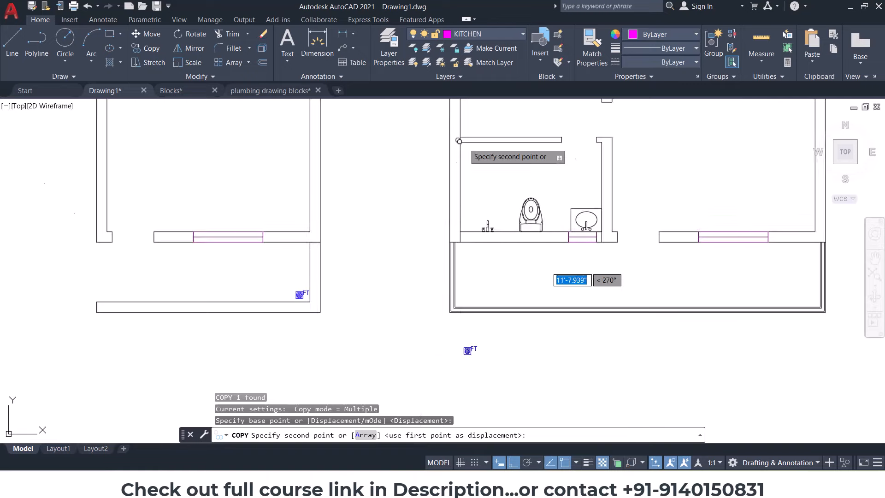
pyautogui.scroll(8, 468, 231)
pyautogui.scroll(3, 474, 217)
pyautogui.keyDown('shift'); pyautogui.rightClick(461, 177); pyautogui.keyUp('shift')
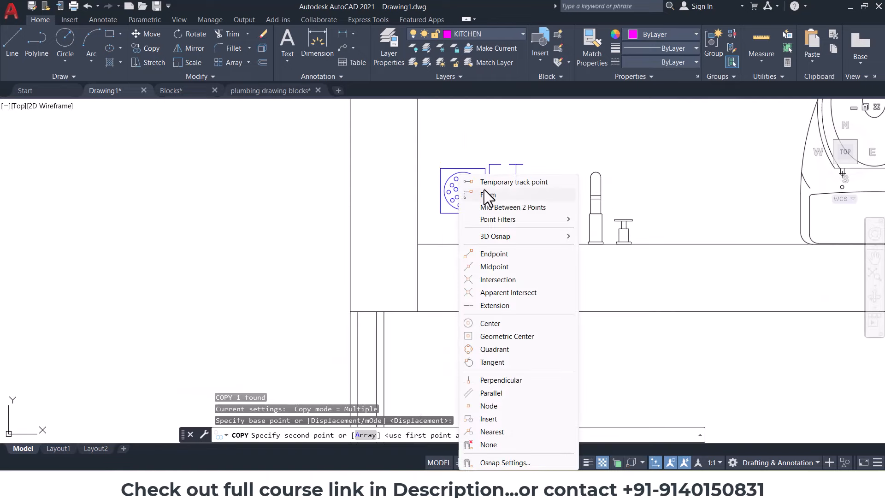
pyautogui.click(493, 194)
pyautogui.click(440, 243)
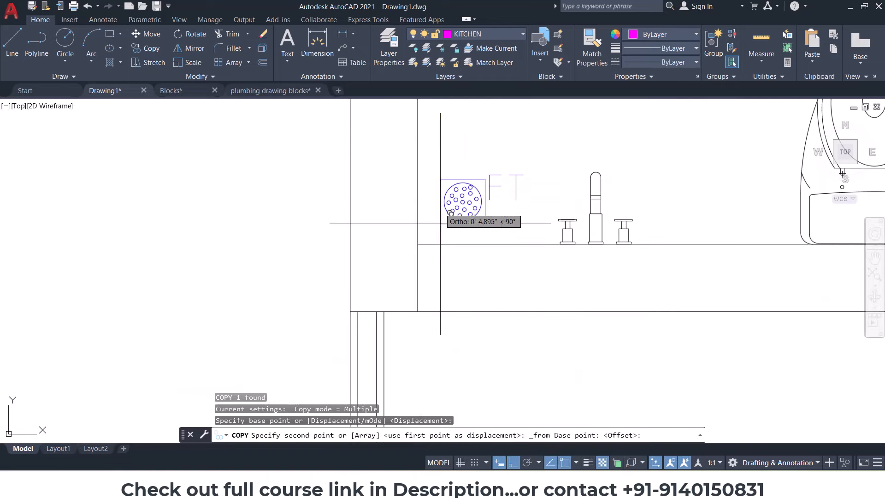
# Step: Place the floor trap copy 3 inches away from the wall corner of the first-floor front toilet
pyautogui.write('3')
pyautogui.press('Return')
pyautogui.scroll(-6, 443, 203)
pyautogui.moveTo(618, 134); pyautogui.dragTo(548, 237, button='middle')
pyautogui.press('Escape')
pyautogui.press('Escape')
# Step: Copy the floor trap beside the taps onto the washbasin in the first-floor front toilet
pyautogui.scroll(3, 405, 308)
pyautogui.click(389, 300)
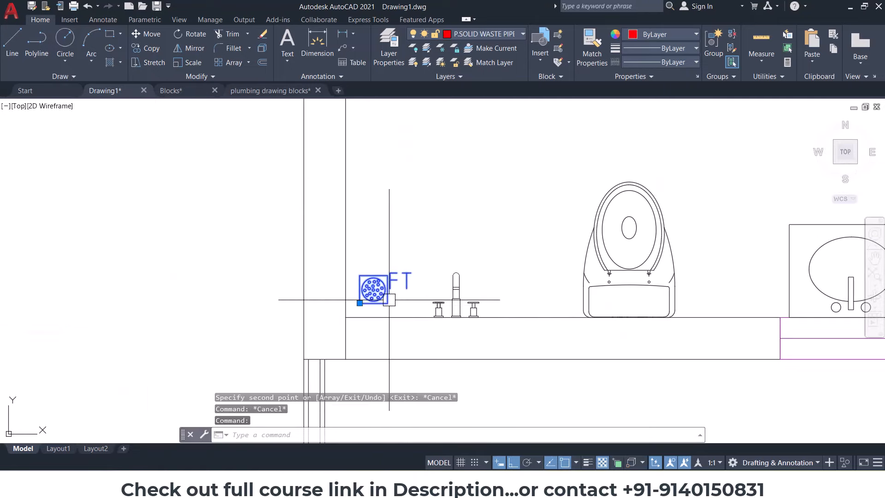
pyautogui.write('CO')
pyautogui.press('Return')
pyautogui.scroll(4, 375, 298)
pyautogui.click(334, 306)
pyautogui.scroll(-4, 333, 306)
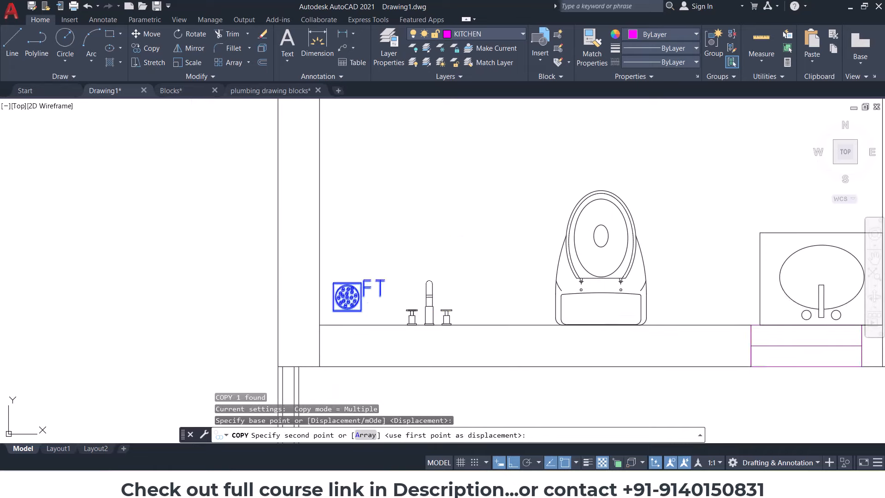
pyautogui.moveTo(775, 290); pyautogui.dragTo(545, 306, button='middle')
pyautogui.scroll(2, 545, 306)
pyautogui.scroll(2, 580, 336)
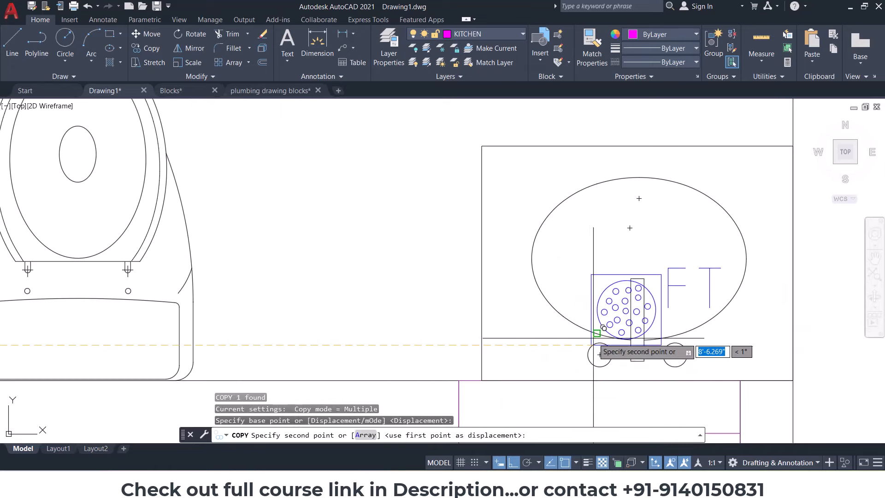
pyautogui.click(600, 343)
pyautogui.press('Escape')
pyautogui.press('Escape')
pyautogui.scroll(-4, 578, 336)
pyautogui.moveTo(504, 247); pyautogui.dragTo(549, 342, button='middle')
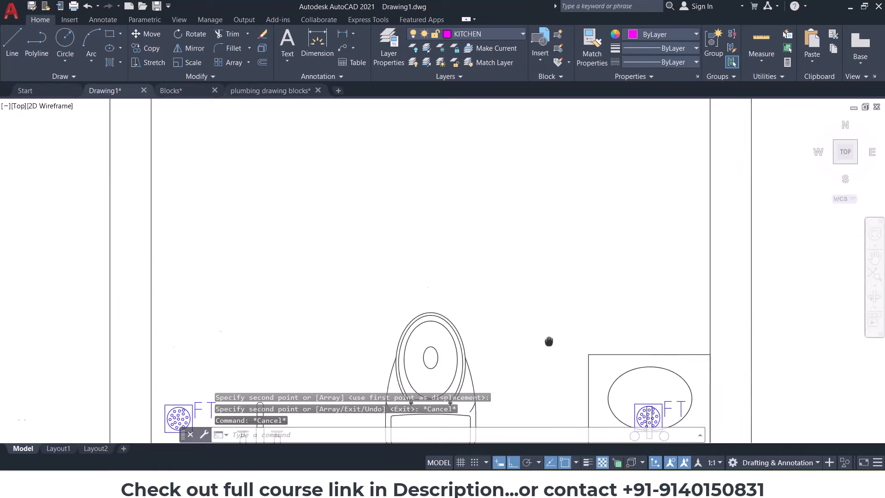
pyautogui.scroll(-4, 549, 348)
pyautogui.moveTo(479, 254); pyautogui.dragTo(465, 327, button='middle')
pyautogui.scroll(-2, 469, 334)
pyautogui.moveTo(436, 191); pyautogui.dragTo(457, 272, button='middle')
pyautogui.scroll(4, 448, 198)
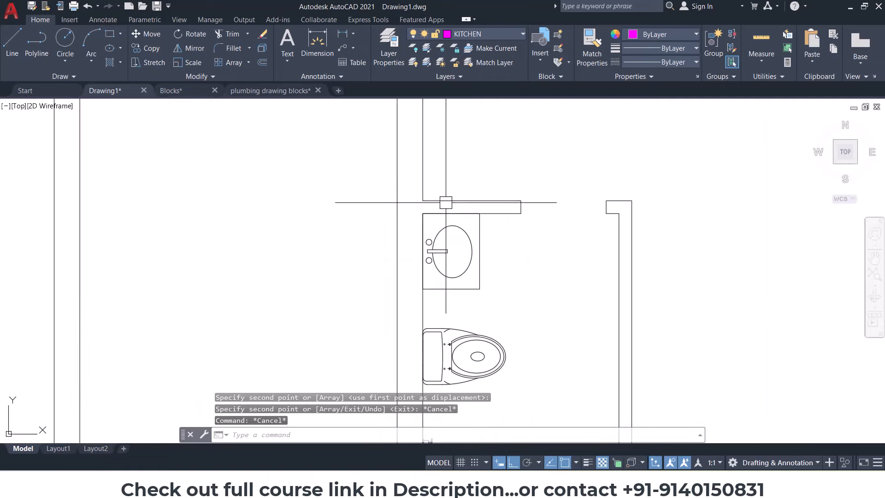
pyautogui.scroll(4, 445, 248)
pyautogui.hotkey('ctrl', 'v')
pyautogui.press('Escape')
# Step: Copy the floor trap beside the taps in the middle toilet and paste it onto that toilet's washbasin
pyautogui.scroll(-8, 449, 246)
pyautogui.click(455, 337)
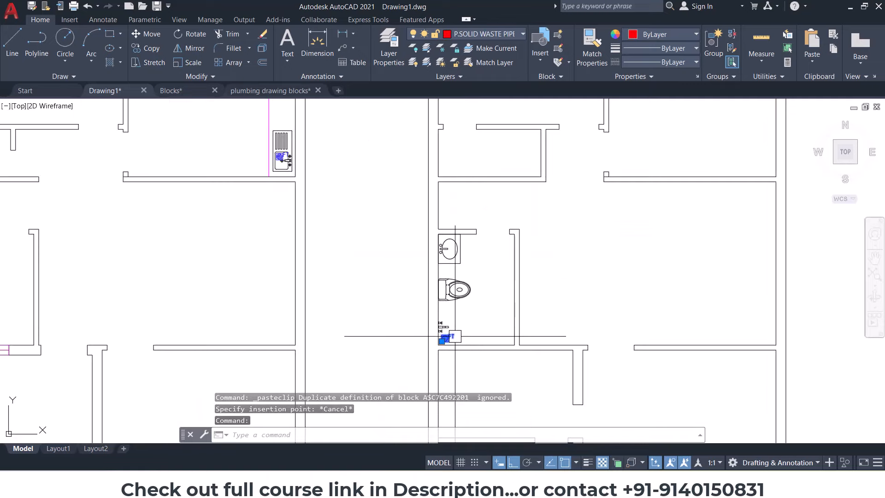
pyautogui.hotkey('ctrl', 'c')
pyautogui.hotkey('ctrl', 'v')
pyautogui.scroll(8, 441, 246)
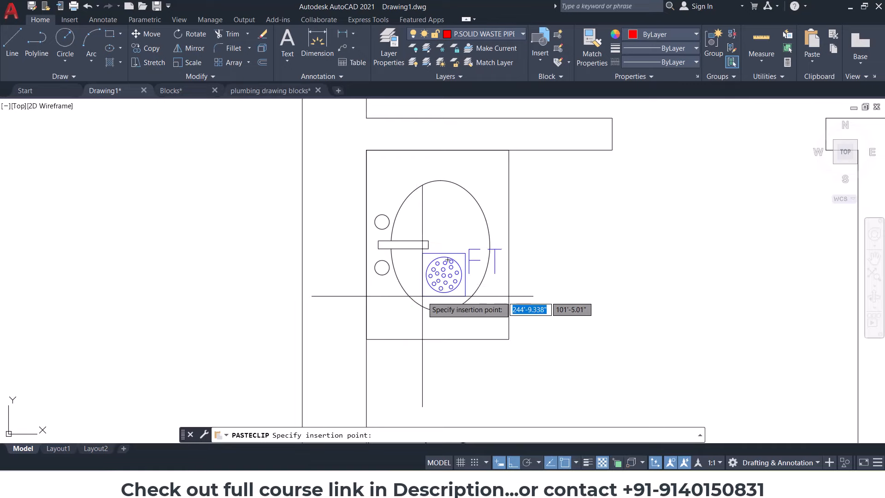
pyautogui.press('Escape')
pyautogui.press('Escape')
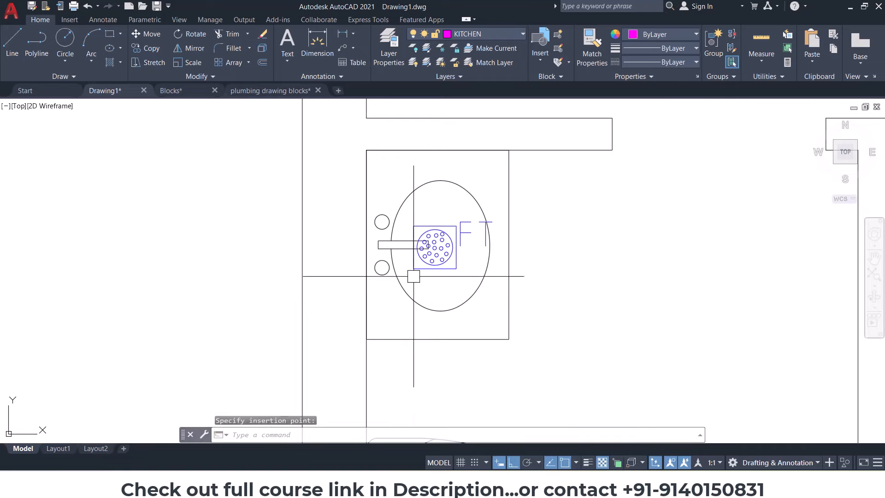
# Step: Create a new layer named WC and close the layer manager
pyautogui.scroll(-6, 548, 276)
pyautogui.scroll(-2, 567, 241)
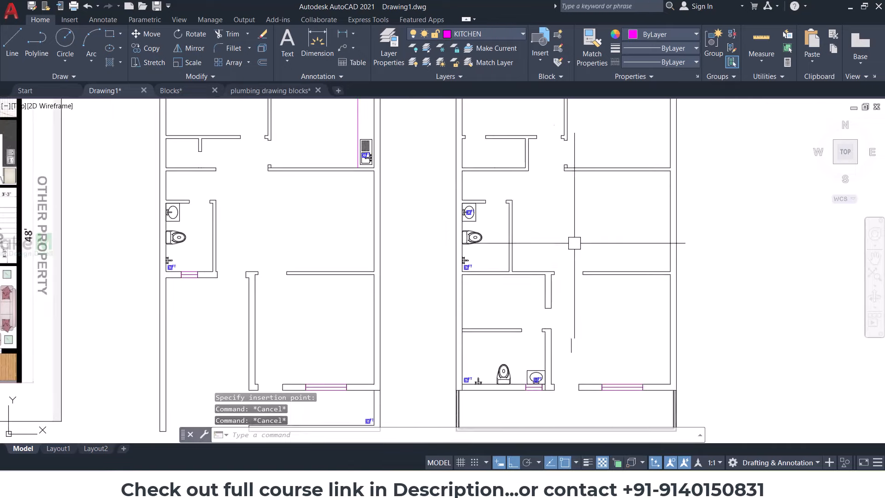
pyautogui.click(391, 60)
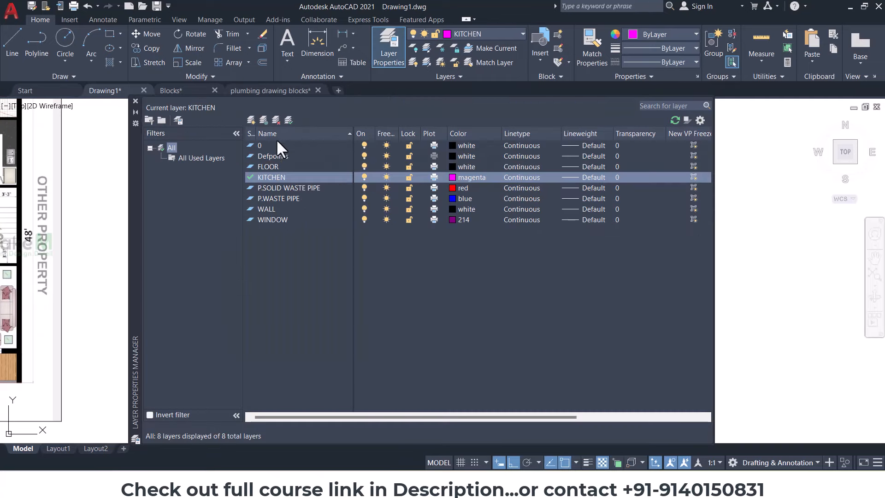
pyautogui.click(251, 120)
pyautogui.write('WC')
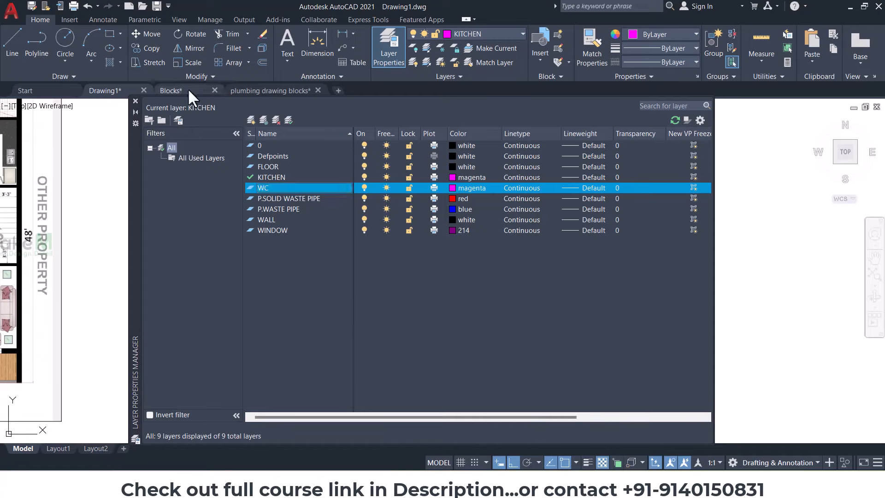
pyautogui.click(136, 102)
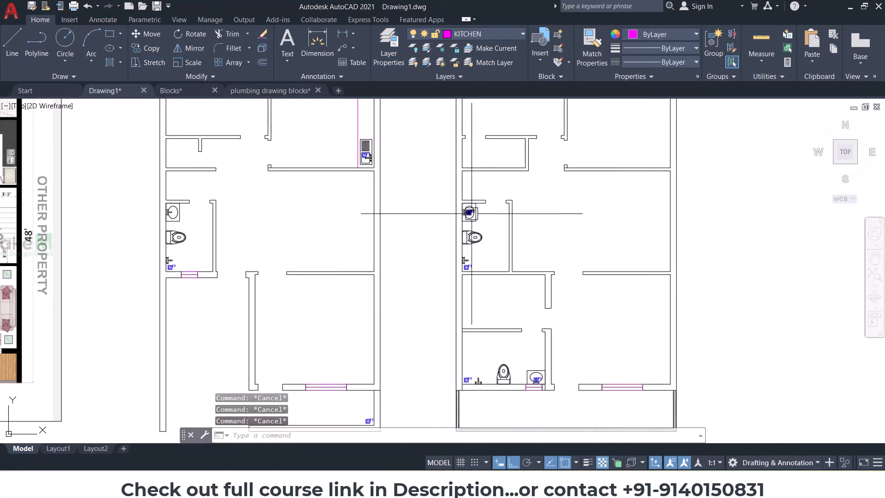
# Step: Examine the floor trap and washbasin placement in the first-floor toilets, including the front toilet's outer wall
pyautogui.scroll(8, 471, 213)
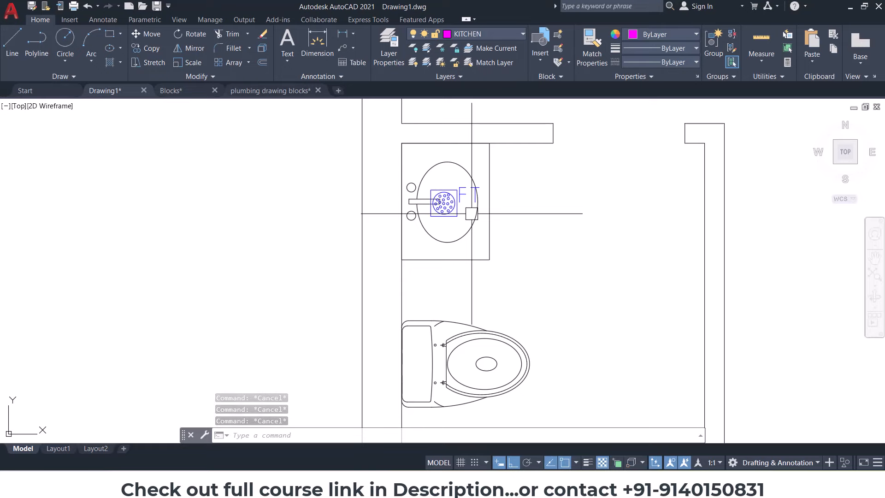
pyautogui.scroll(-6, 471, 214)
pyautogui.scroll(5, 496, 210)
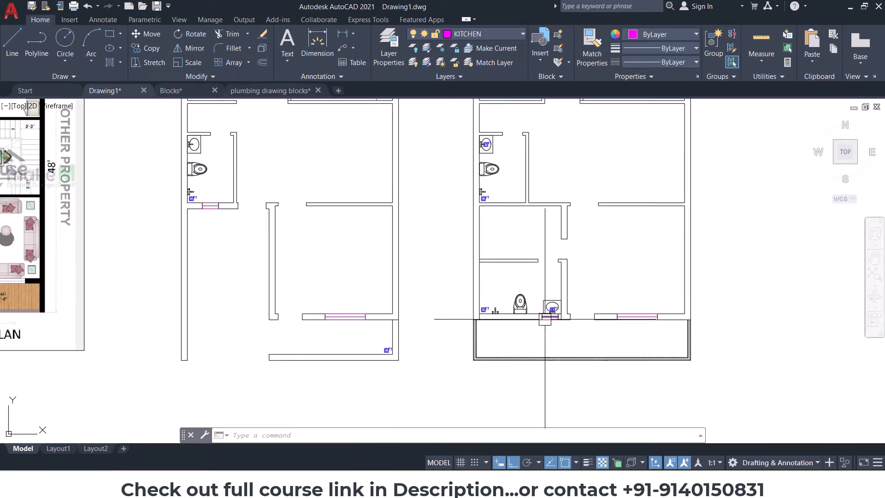
pyautogui.press('Escape')
pyautogui.press('Escape')
pyautogui.moveTo(356, 138); pyautogui.dragTo(359, 219, button='middle')
pyautogui.hotkey('ctrl', '2')
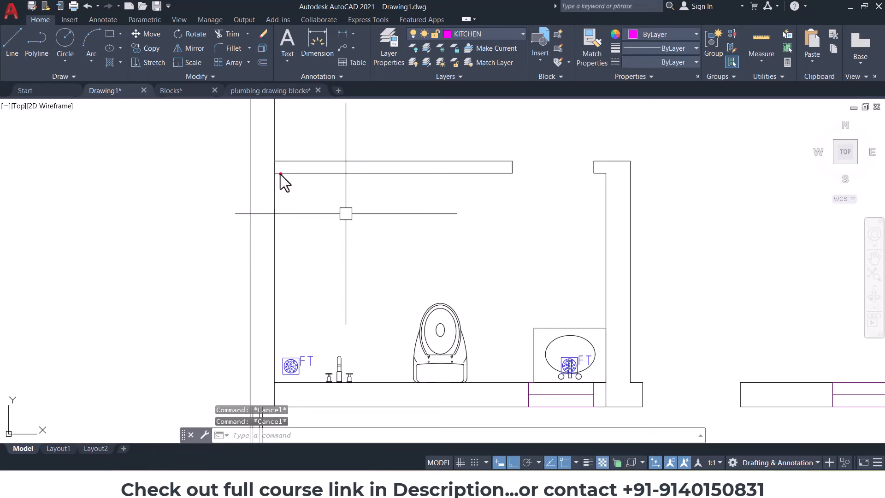
pyautogui.moveTo(273, 172)
pyautogui.keyDown('ctrl'); pyautogui.mouseDown()
pyautogui.moveTo(536, 354)
pyautogui.moveTo(605, 381)
pyautogui.mouseUp(); pyautogui.keyUp('ctrl')
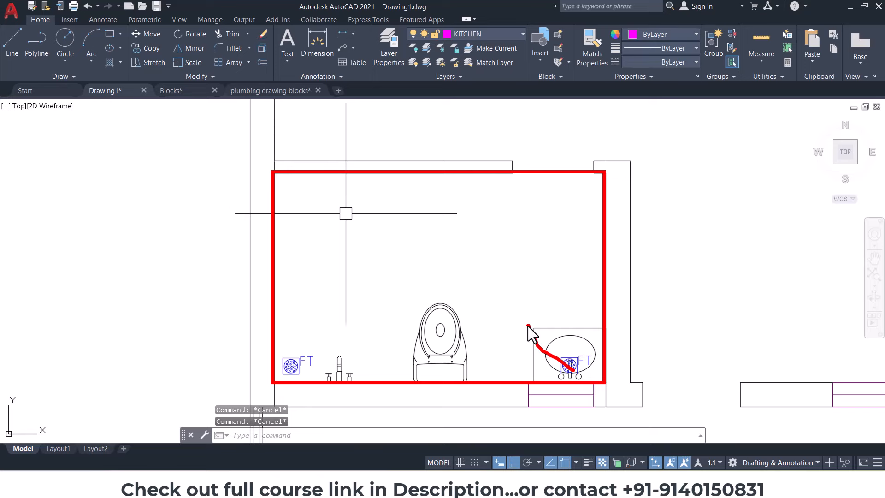
pyautogui.press('Escape')
pyautogui.press('Escape')
pyautogui.moveTo(571, 270); pyautogui.dragTo(559, 179, button='middle')
pyautogui.hotkey('ctrl', '2')
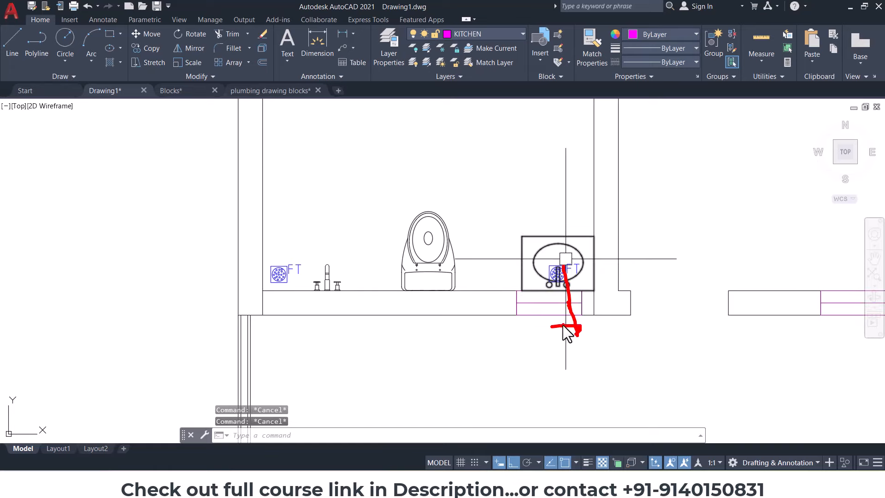
pyautogui.press('Escape')
# Step: Compare the drafted ground and first-floor layouts with the reference floor plan images
pyautogui.scroll(-5, 542, 283)
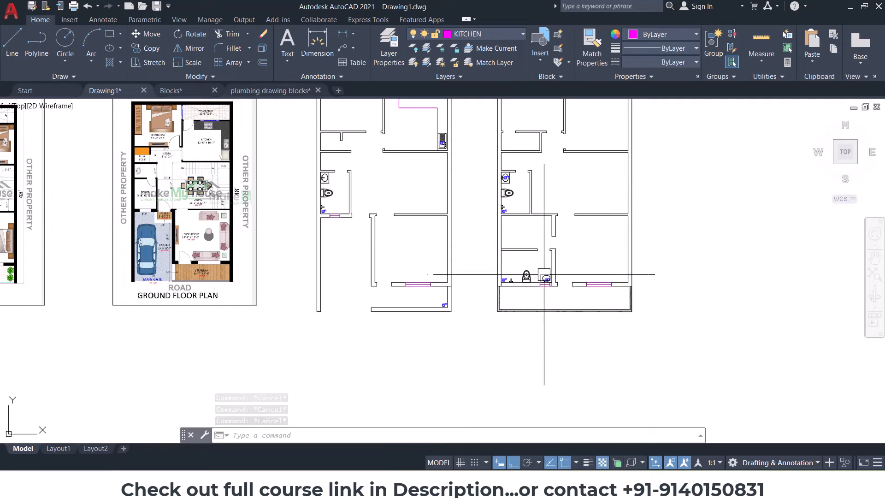
pyautogui.scroll(-2, 535, 274)
pyautogui.scroll(4, 431, 251)
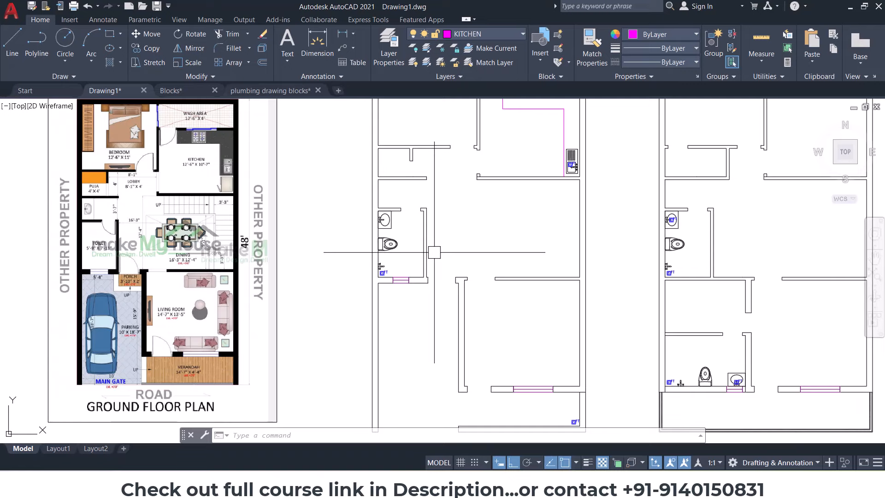
pyautogui.scroll(-2, 502, 234)
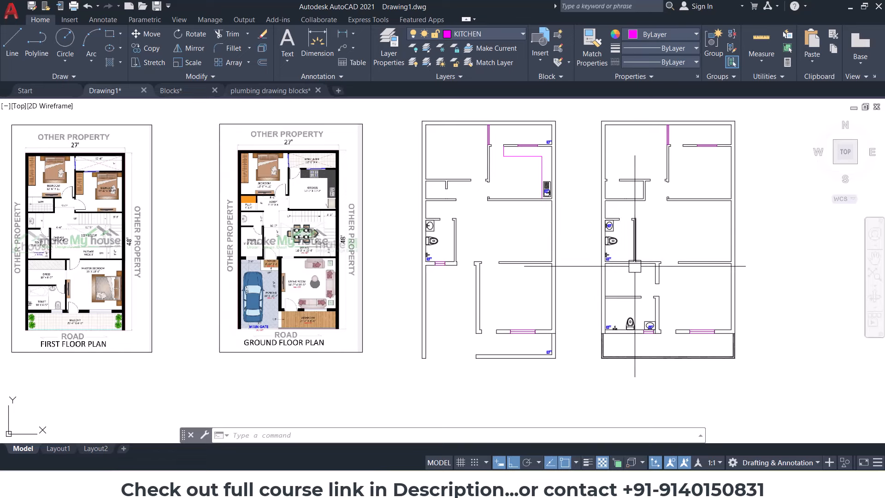
pyautogui.scroll(3, 626, 265)
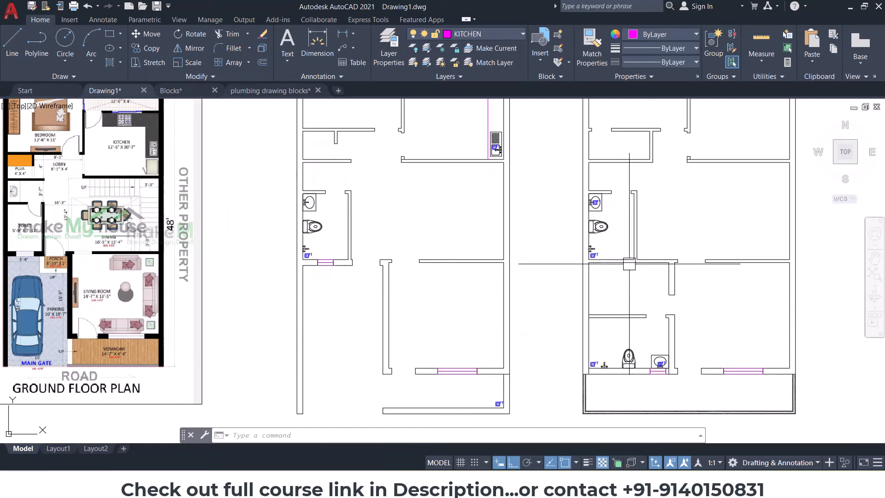
pyautogui.scroll(-3, 611, 264)
pyautogui.moveTo(701, 263); pyautogui.dragTo(652, 285, button='middle')
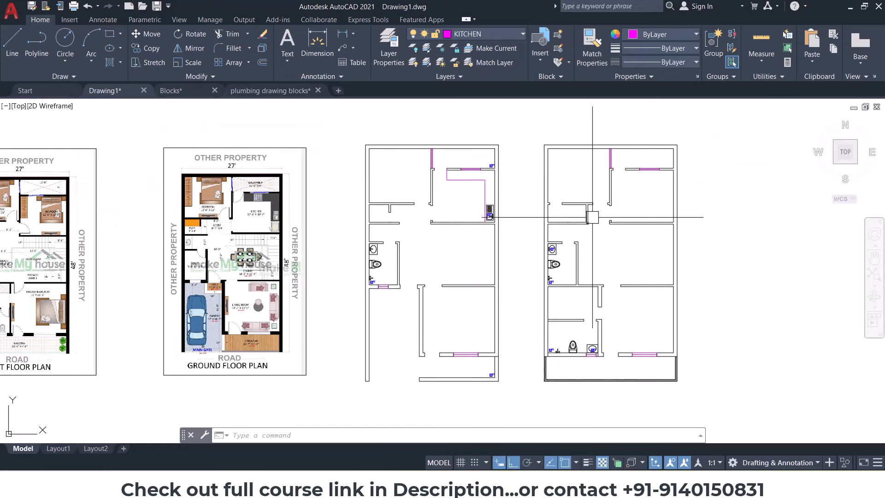
# Step: Copy the middle toilet's washbasin floor trap into the space above, with its upper edge against the wall face
pyautogui.scroll(5, 573, 223)
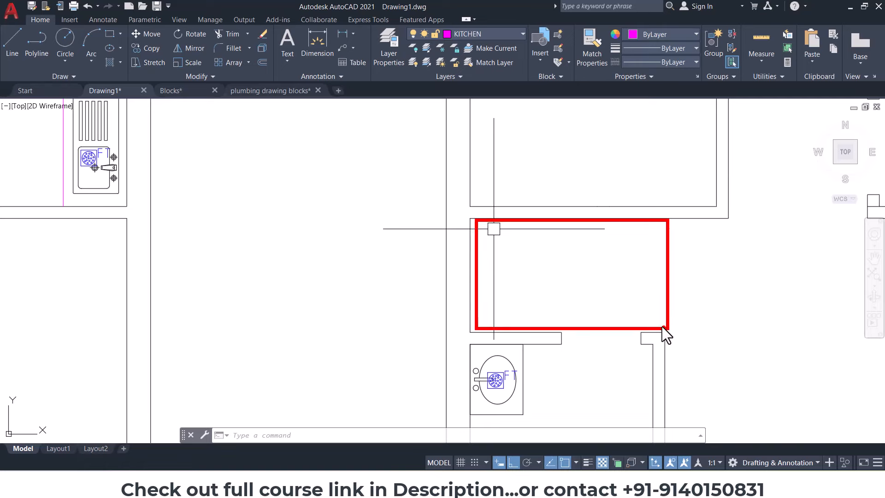
pyautogui.click(505, 380)
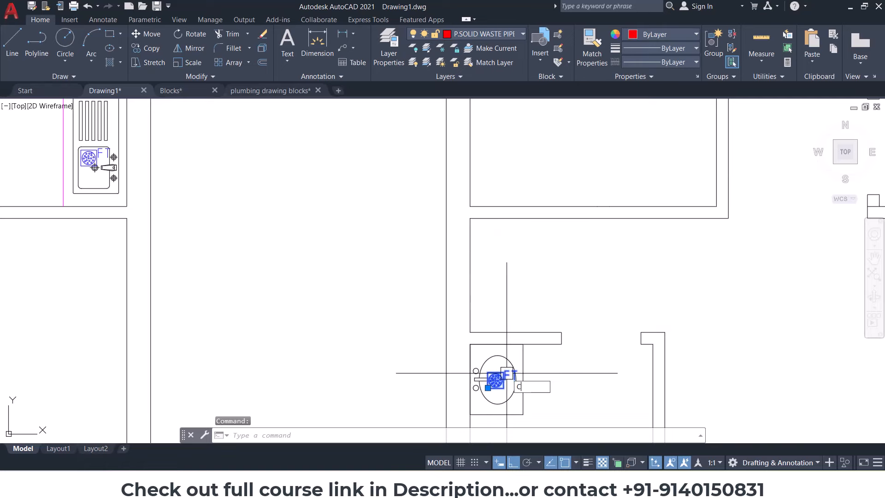
pyautogui.press('Return')
pyautogui.scroll(4, 497, 378)
pyautogui.click(474, 363)
pyautogui.scroll(-4, 474, 363)
pyautogui.moveTo(474, 298); pyautogui.dragTo(470, 344, button='middle')
pyautogui.scroll(2, 470, 308)
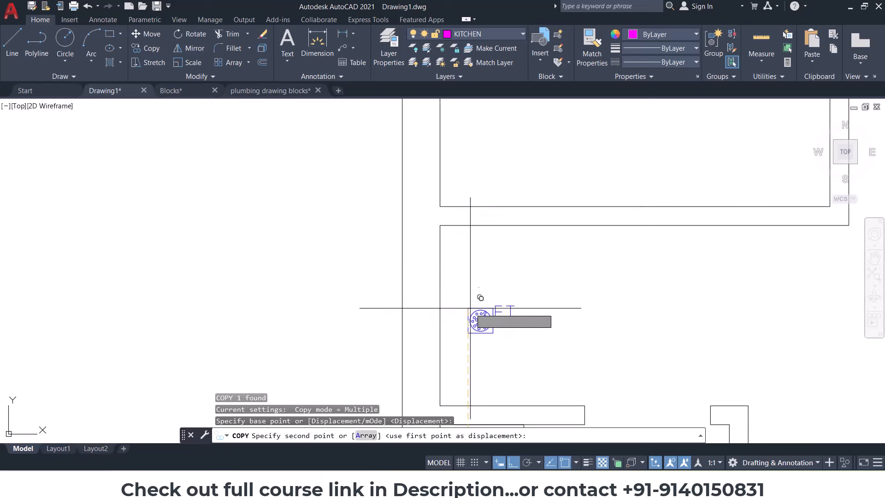
pyautogui.scroll(2, 472, 240)
pyautogui.click(467, 217)
pyautogui.press('Escape')
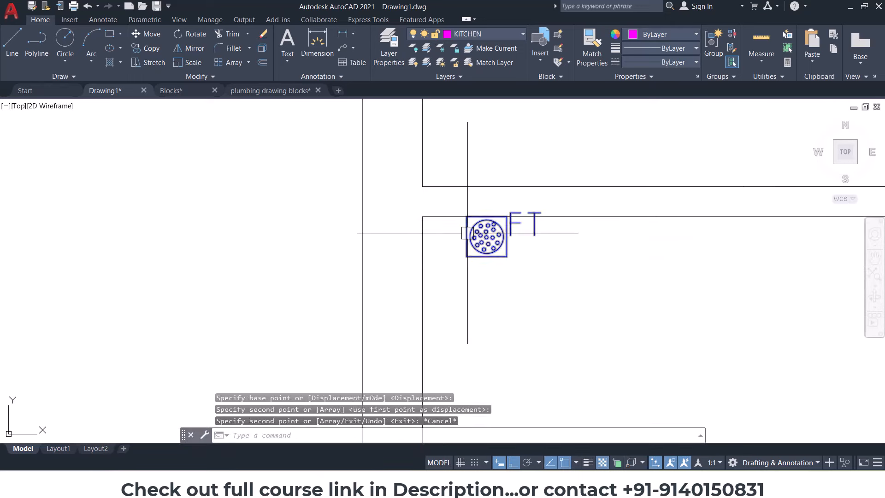
# Step: Move the copied floor trap straight down 3" from the upper wall
pyautogui.click(486, 248)
pyautogui.write('m')
pyautogui.press('Return')
pyautogui.click(539, 240)
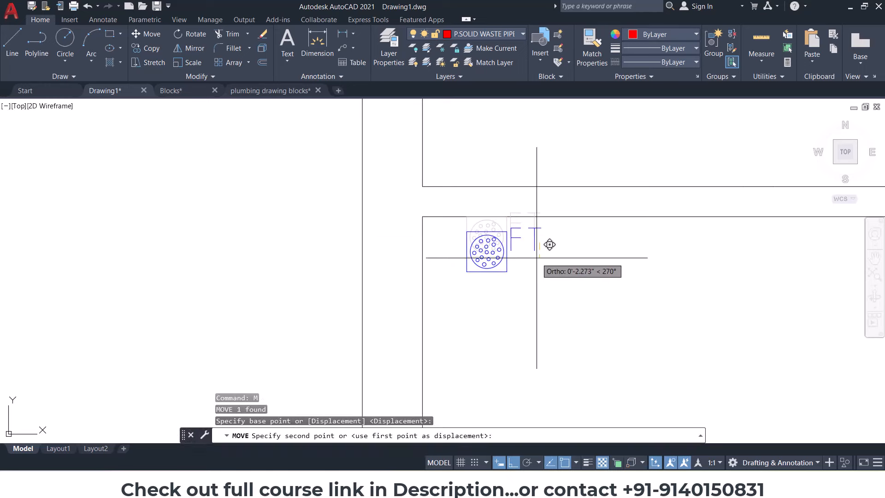
pyautogui.write('3"')
pyautogui.press('Return')
# Step: Move the same floor trap horizontally so its left edge lines up with the inner face of the outer wall
pyautogui.click(507, 261)
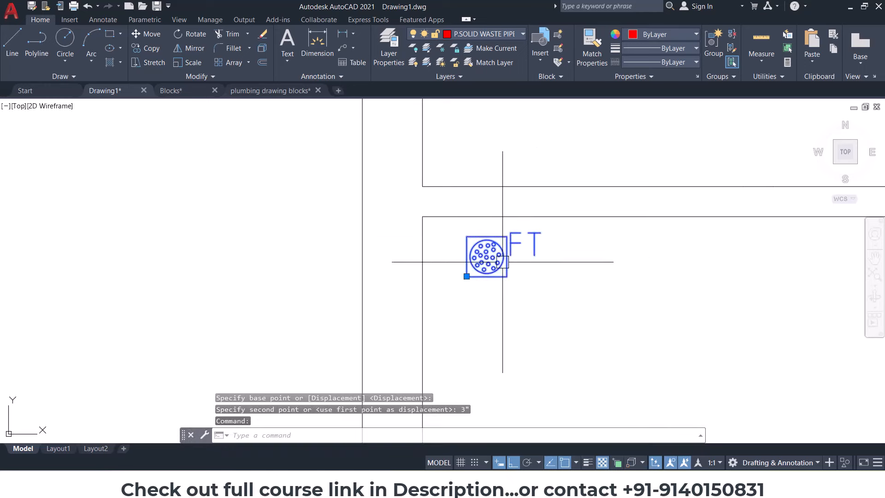
pyautogui.write('m')
pyautogui.press('Return')
pyautogui.click(465, 217)
pyautogui.click(422, 217)
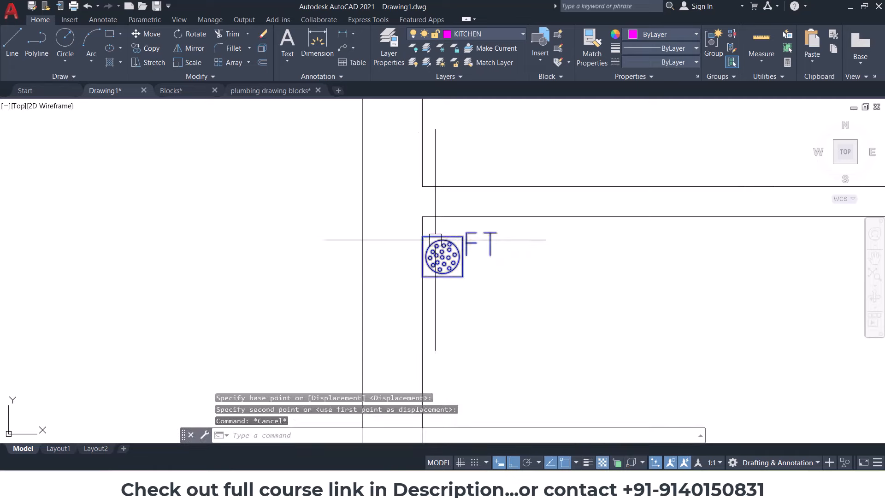
pyautogui.press('Escape')
# Step: Move the floor trap 3" to the right, away from the outer wall
pyautogui.write('m')
pyautogui.press('Return')
pyautogui.click(543, 261)
pyautogui.write('3"')
pyautogui.press('Return')
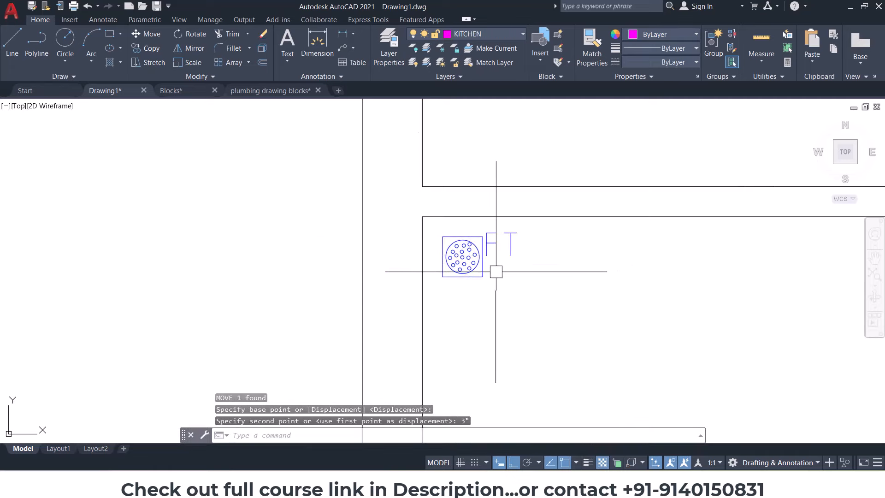
# Step: Examine the rear rooms of the first-floor plan to check whether another floor trap is needed
pyautogui.scroll(-5, 494, 266)
pyautogui.moveTo(535, 310); pyautogui.dragTo(513, 266, button='middle')
pyautogui.scroll(-4, 512, 265)
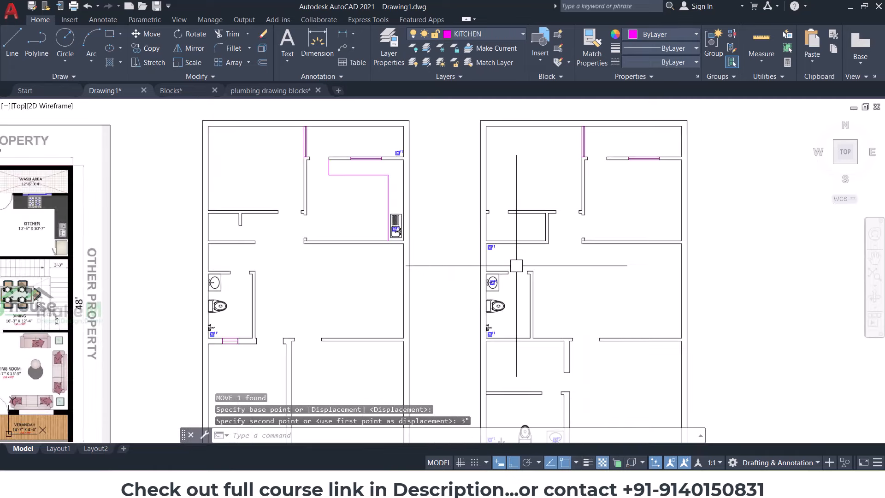
pyautogui.moveTo(566, 305)
pyautogui.mouseDown(button='middle')
pyautogui.moveTo(559, 258)
pyautogui.moveTo(581, 298)
pyautogui.moveTo(567, 275)
pyautogui.moveTo(557, 302)
pyautogui.moveTo(571, 280)
pyautogui.moveTo(566, 304)
pyautogui.moveTo(561, 293)
pyautogui.moveTo(550, 320)
pyautogui.mouseUp(button='middle')
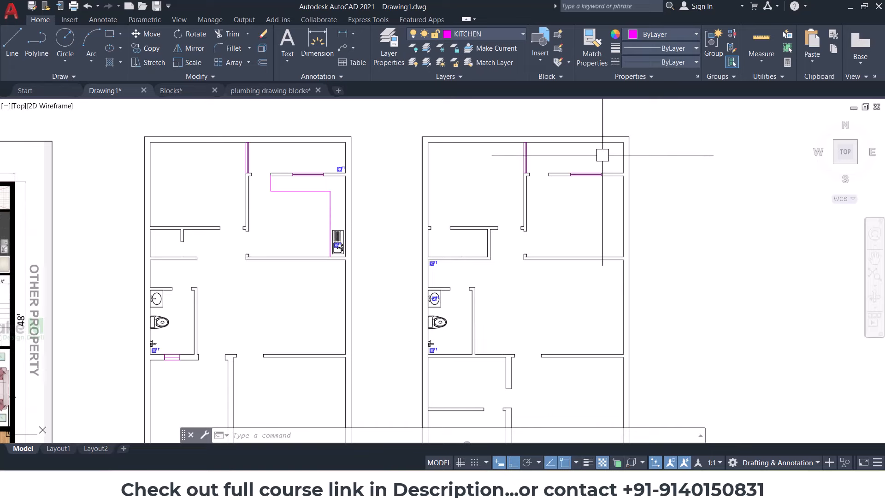
pyautogui.scroll(2, 602, 155)
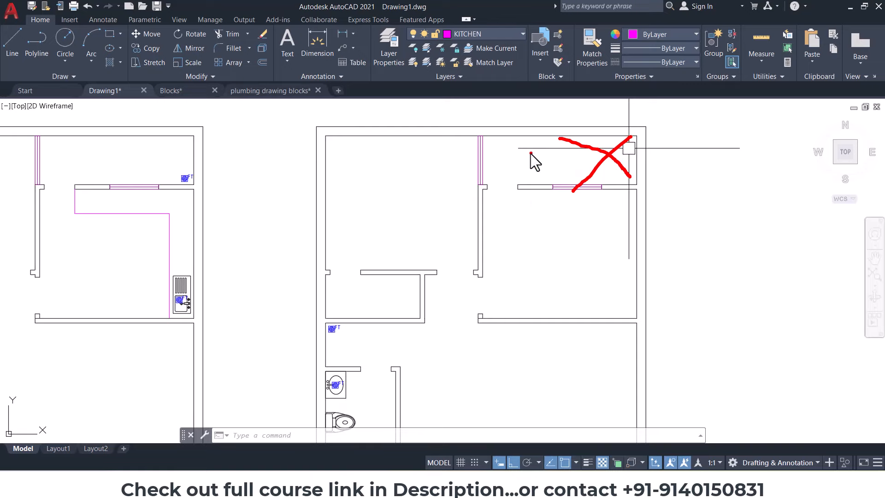
pyautogui.press('Escape')
pyautogui.press('Escape')
pyautogui.scroll(-4, 544, 193)
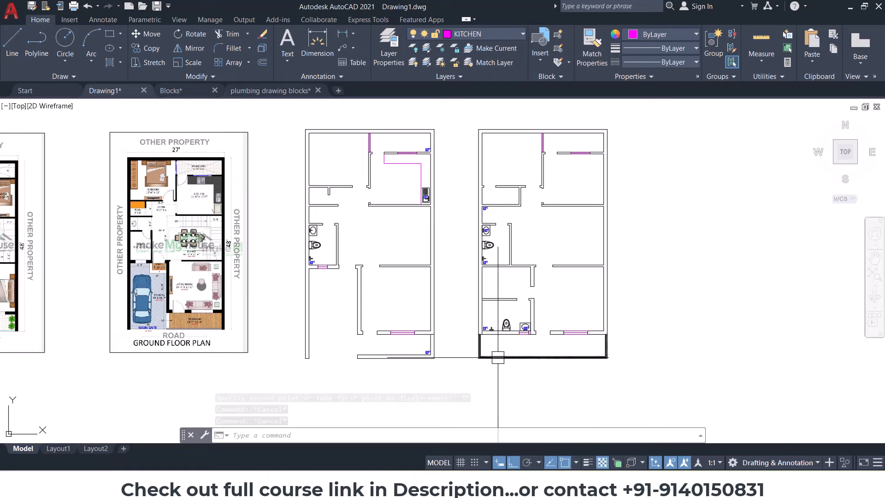
# Step: Copy the floor trap from the front toilet's washbasin to the inner front-right corner of the first-floor balcony
pyautogui.scroll(6, 498, 356)
pyautogui.click(524, 328)
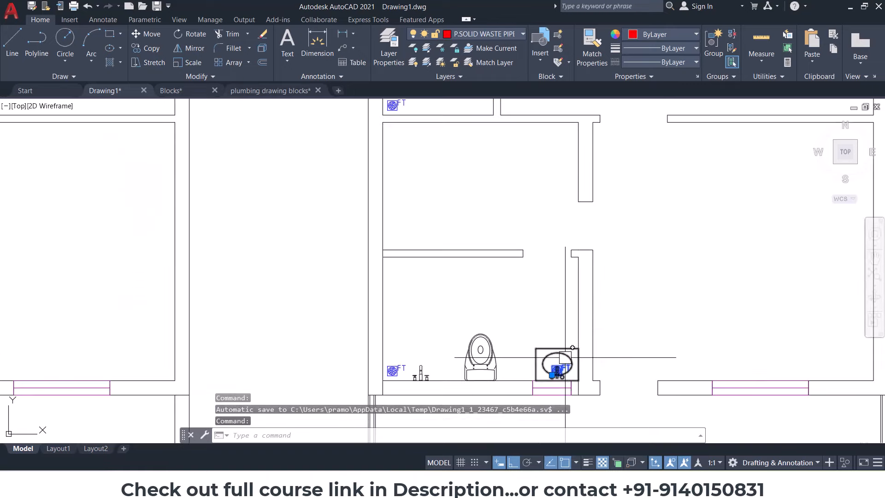
pyautogui.write('CO')
pyautogui.press('Return')
pyautogui.scroll(4, 522, 332)
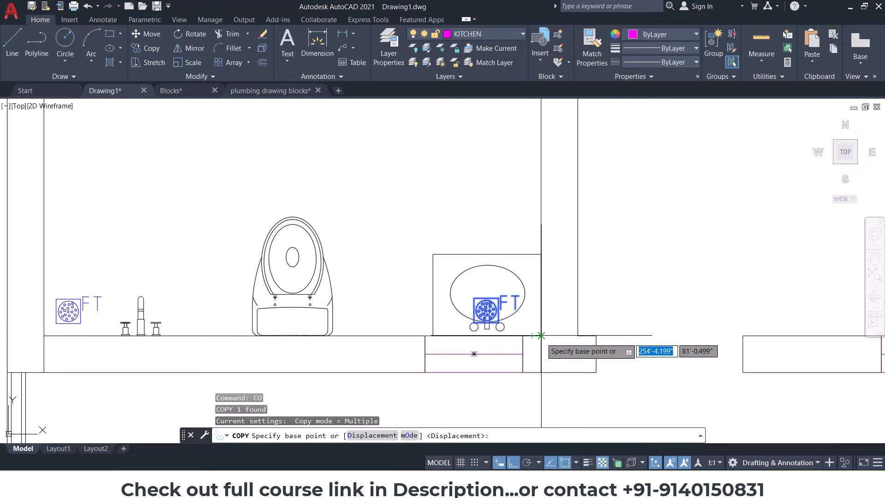
pyautogui.click(541, 335)
pyautogui.scroll(-6, 547, 346)
pyautogui.scroll(5, 599, 341)
pyautogui.click(616, 317)
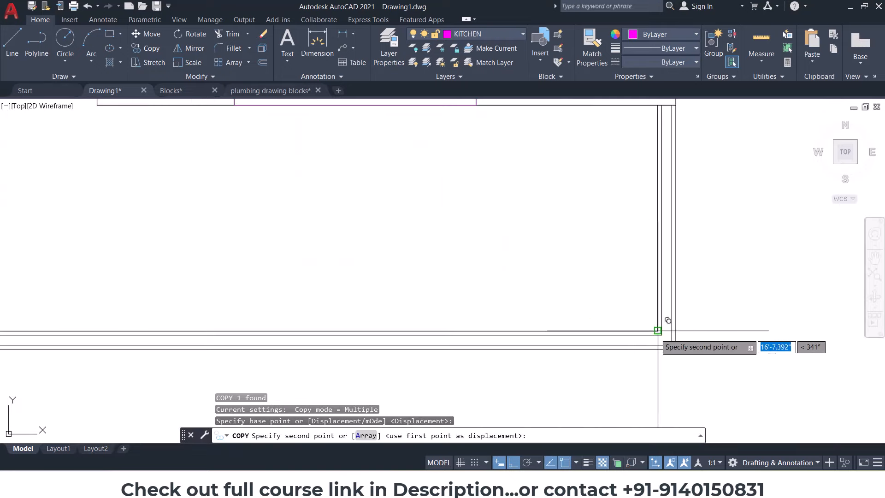
pyautogui.press('Escape')
# Step: Move the balcony floor trap horizontally to 3" from the inner face of the right parapet, using a From offset
pyautogui.click(609, 309)
pyautogui.write('M')
pyautogui.press('Return')
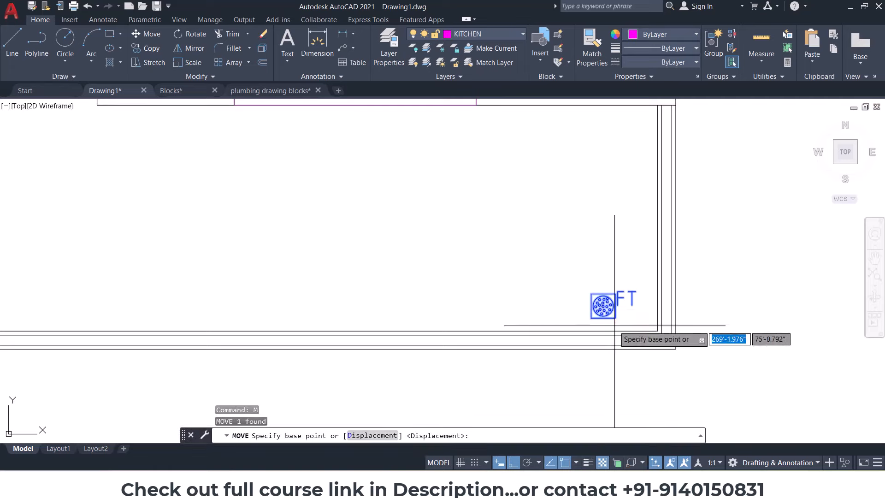
pyautogui.click(616, 320)
pyautogui.scroll(3, 616, 320)
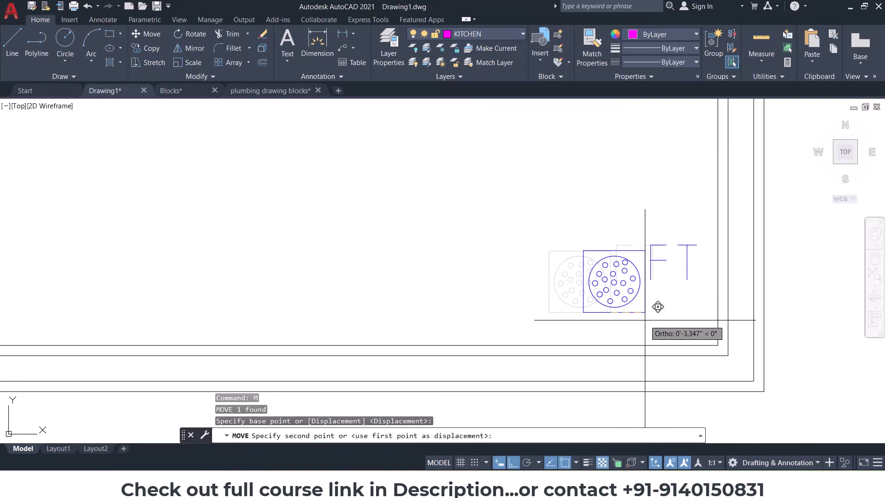
pyautogui.keyDown('shift'); pyautogui.rightClick(657, 306); pyautogui.keyUp('shift')
pyautogui.click(684, 44)
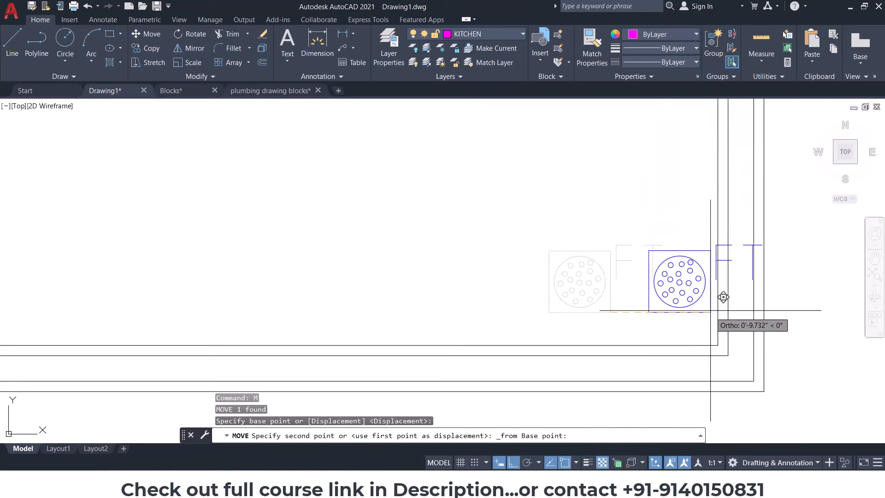
pyautogui.click(715, 309)
pyautogui.write('3"')
pyautogui.press('Return')
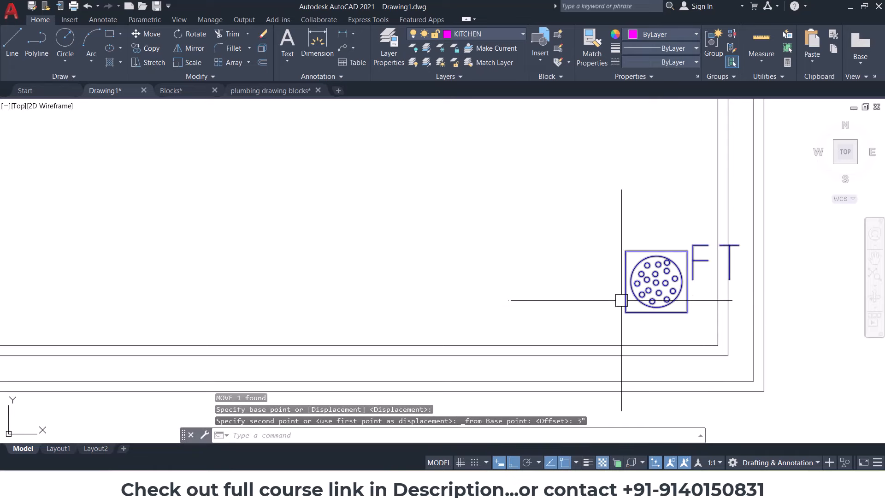
# Step: Examine the first-floor balcony and its floor trap to check how the whole strip drains toward that corner
pyautogui.click(652, 286)
pyautogui.scroll(-6, 569, 304)
pyautogui.press('Escape')
pyautogui.press('Escape')
pyautogui.press('Escape')
pyautogui.scroll(-2, 645, 297)
pyautogui.moveTo(576, 286); pyautogui.dragTo(611, 305, button='middle')
pyautogui.scroll(-3, 537, 262)
pyautogui.moveTo(490, 253); pyautogui.dragTo(520, 310, button='middle')
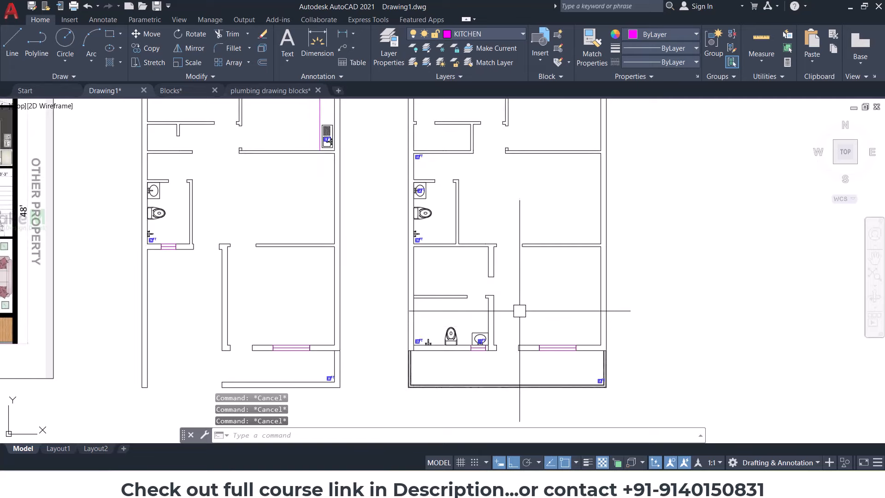
pyautogui.scroll(-2, 524, 307)
pyautogui.scroll(5, 547, 330)
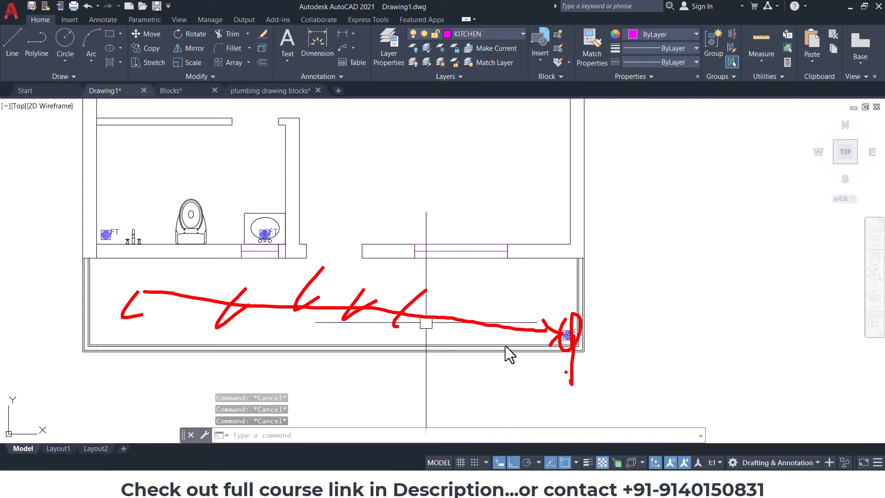
pyautogui.press('Escape')
pyautogui.scroll(-5, 498, 336)
pyautogui.moveTo(417, 327); pyautogui.dragTo(493, 318, button='middle')
pyautogui.scroll(-3, 478, 304)
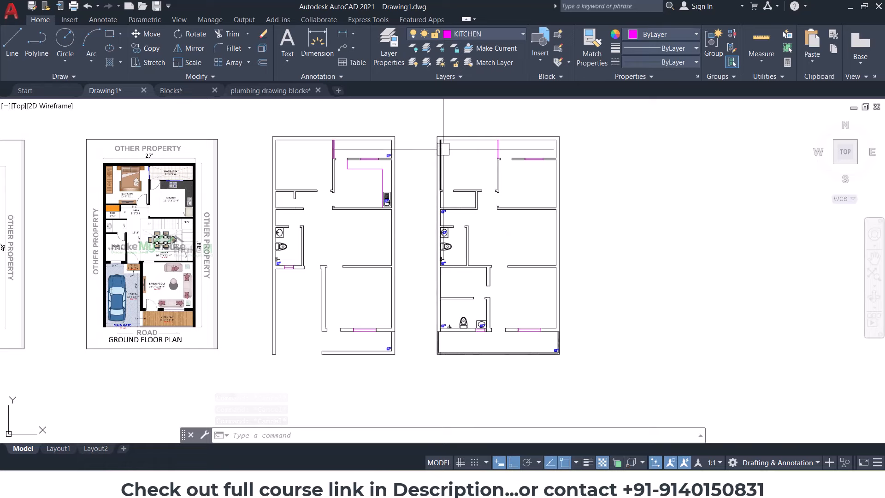
pyautogui.click(426, 125)
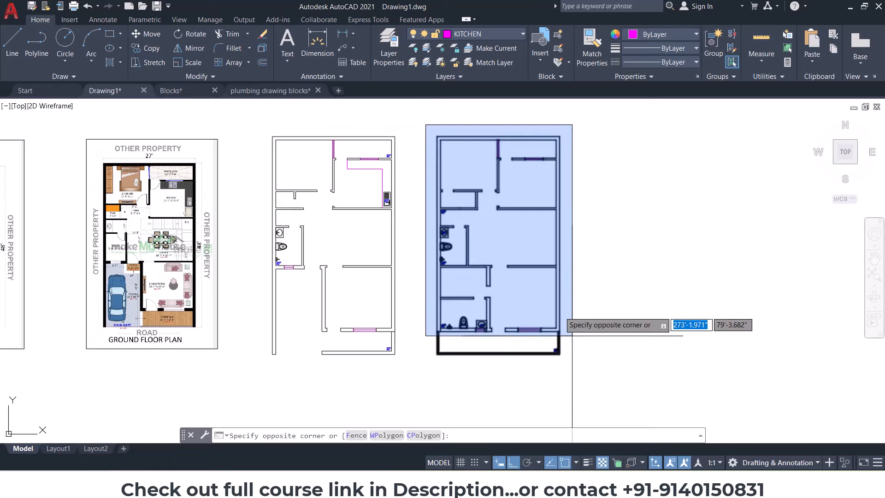
pyautogui.press('Escape')
pyautogui.press('Escape')
pyautogui.press('Escape')
# Step: Make layer 0 current and isolate the WALL layer by picking the first-floor plan's outer wall
pyautogui.click(457, 34)
pyautogui.click(456, 46)
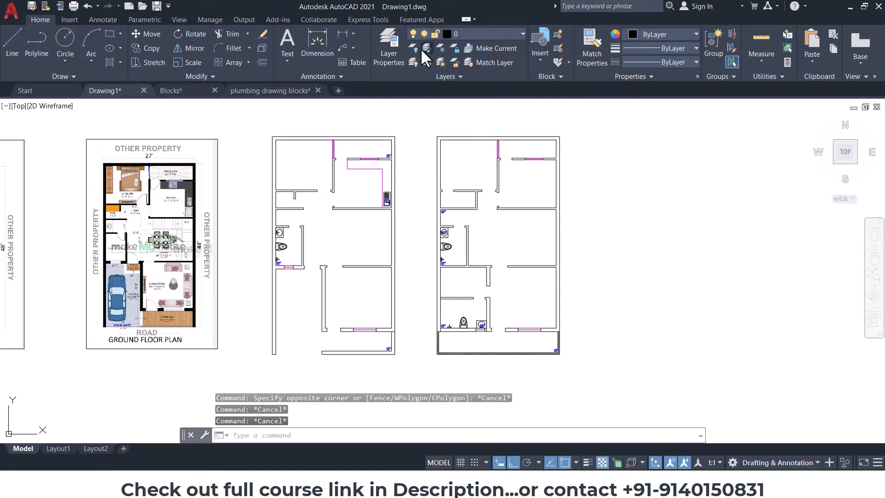
pyautogui.click(424, 47)
pyautogui.click(461, 137)
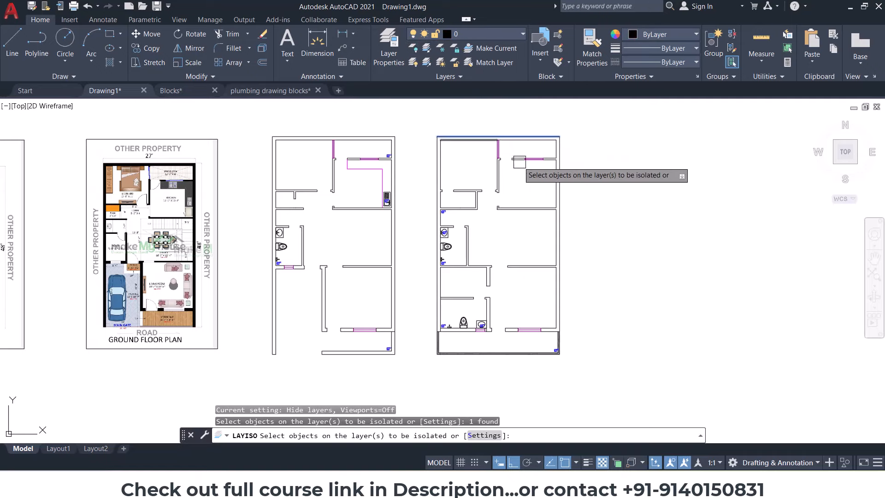
pyautogui.press('Return')
# Step: Copy all the first-floor walls horizontally about 33'-8" to the right of the original plan
pyautogui.click(405, 108)
pyautogui.click(595, 339)
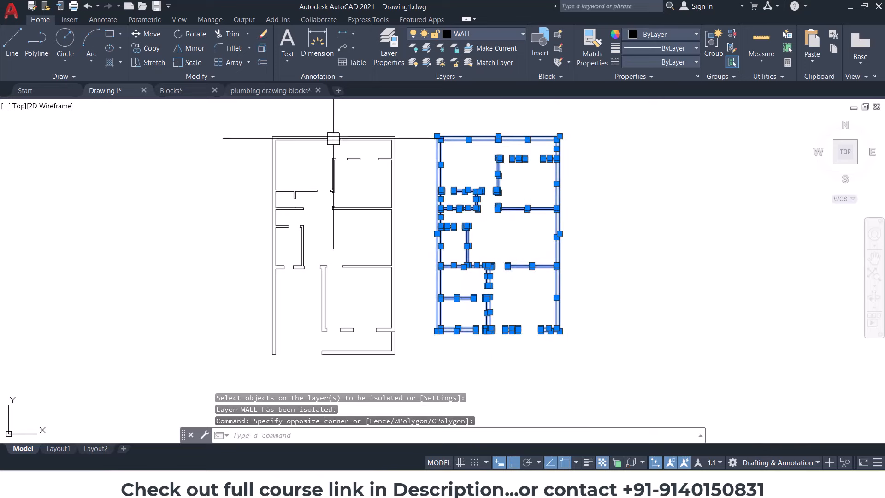
pyautogui.click(496, 110)
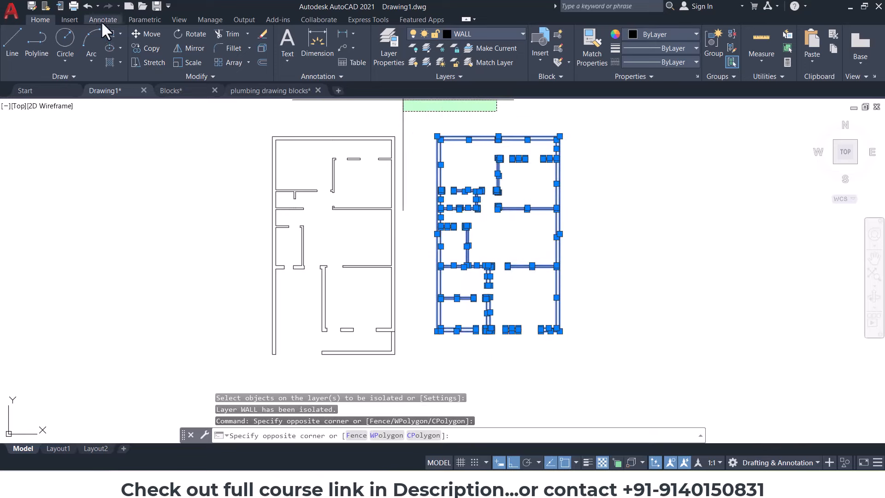
pyautogui.click(143, 46)
pyautogui.click(496, 116)
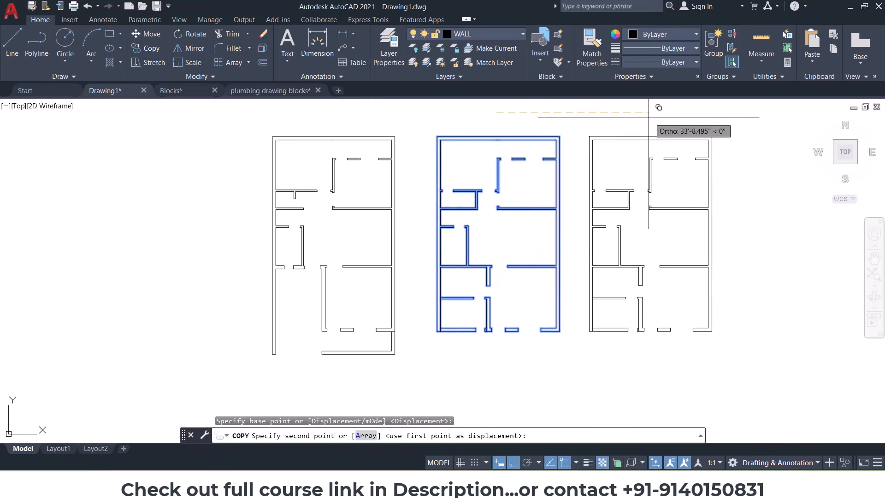
pyautogui.click(648, 117)
pyautogui.press('Escape')
pyautogui.press('Escape')
# Step: Turn all layers back on
pyautogui.click(412, 63)
pyautogui.press('Escape')
pyautogui.press('Escape')
pyautogui.moveTo(629, 224); pyautogui.dragTo(587, 224, button='middle')
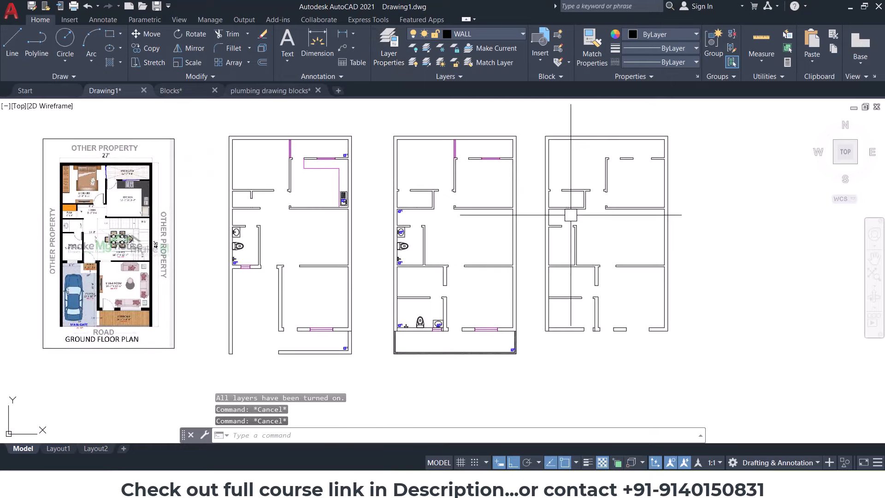
# Step: Trim the leftover inner wall line at the front-left outer corner of the copied plan
pyautogui.scroll(5, 703, 264)
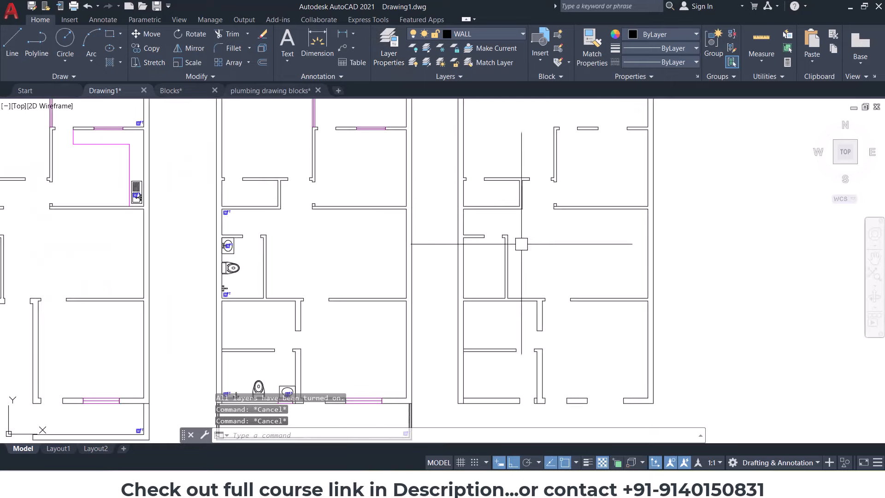
pyautogui.write('tr')
pyautogui.press('Return')
pyautogui.scroll(3, 464, 412)
pyautogui.press('Return')
pyautogui.scroll(3, 464, 411)
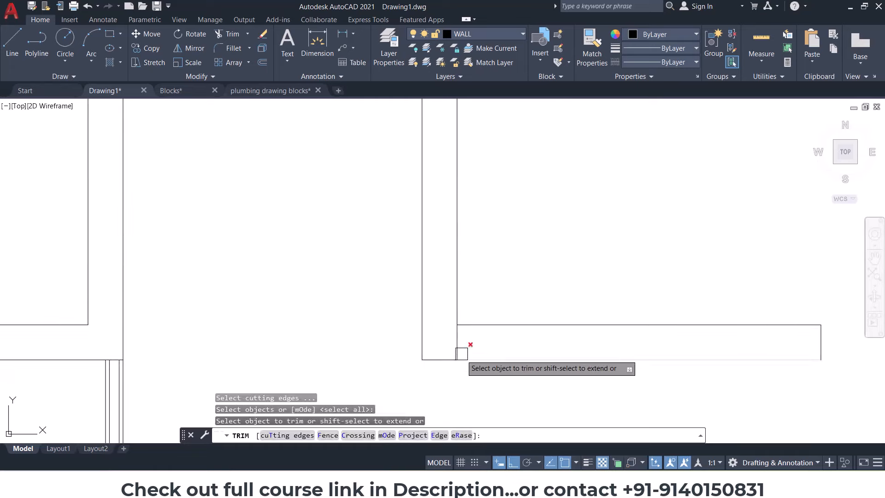
pyautogui.click(460, 351)
pyautogui.press('Escape')
pyautogui.press('Escape')
pyautogui.scroll(-6, 459, 346)
pyautogui.press('Escape')
pyautogui.press('Escape')
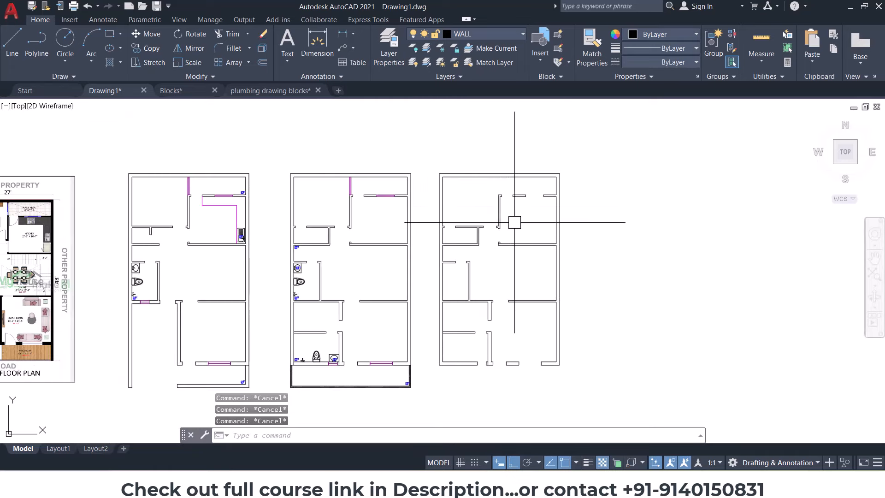
pyautogui.scroll(2, 498, 268)
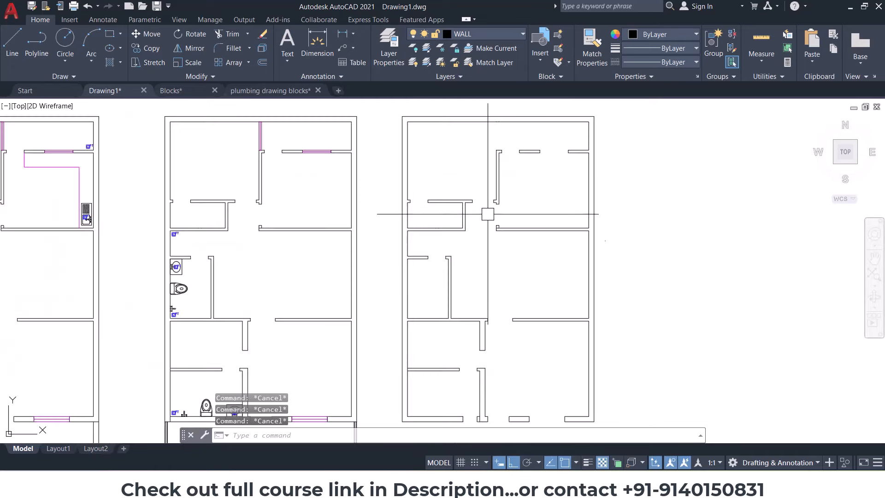
pyautogui.click(474, 155)
pyautogui.click(438, 396)
pyautogui.press('Escape')
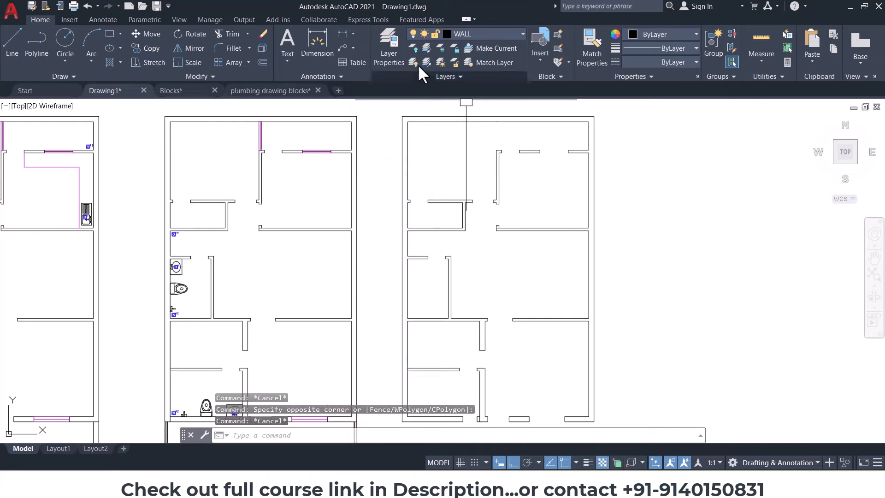
pyautogui.click(413, 62)
# Step: Copy the balcony outline with its floor trap from the first-floor plan to the front wall corner of the copied plan
pyautogui.moveTo(438, 287)
pyautogui.mouseDown(button='middle')
pyautogui.moveTo(438, 277)
pyautogui.moveTo(539, 229)
pyautogui.mouseUp(button='middle')
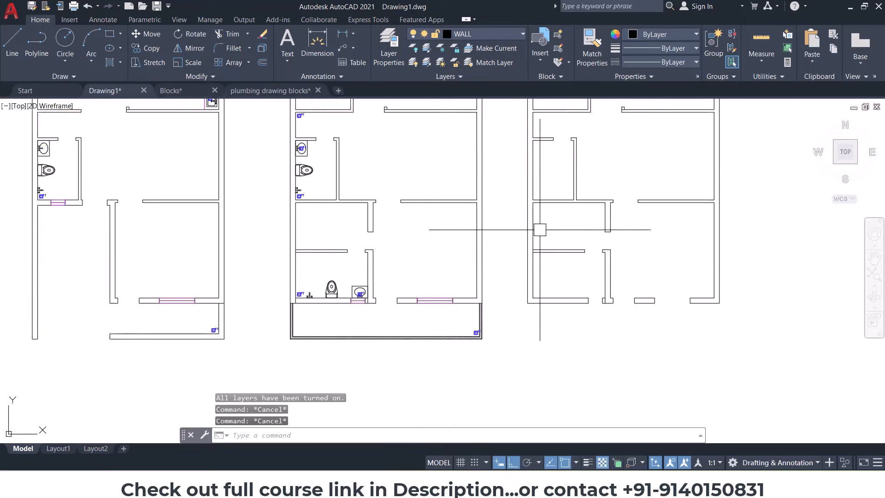
pyautogui.scroll(-2, 539, 229)
pyautogui.scroll(4, 466, 303)
pyautogui.click(594, 301)
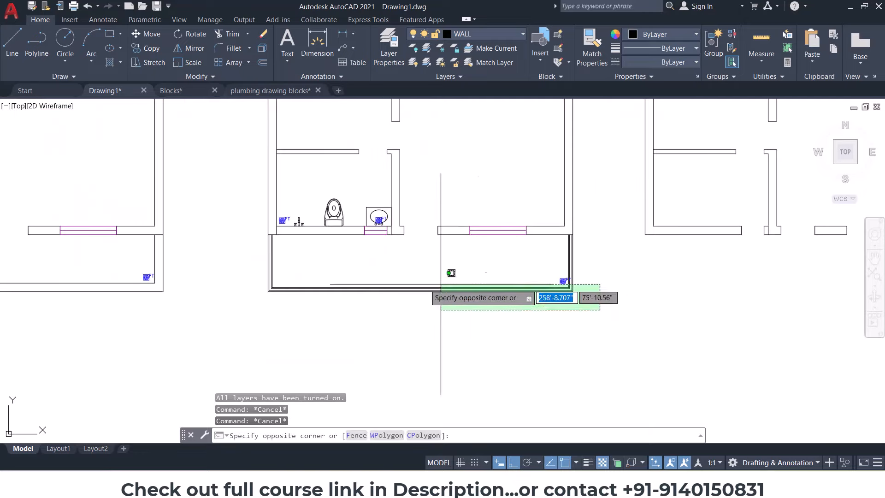
pyautogui.click(244, 265)
pyautogui.click(151, 48)
pyautogui.scroll(6, 268, 246)
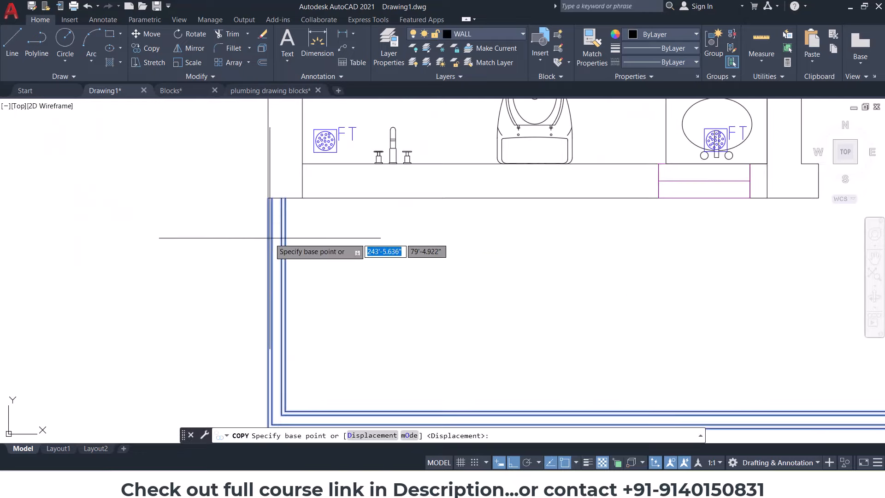
pyautogui.click(268, 198)
pyautogui.scroll(-6, 298, 204)
pyautogui.scroll(4, 766, 201)
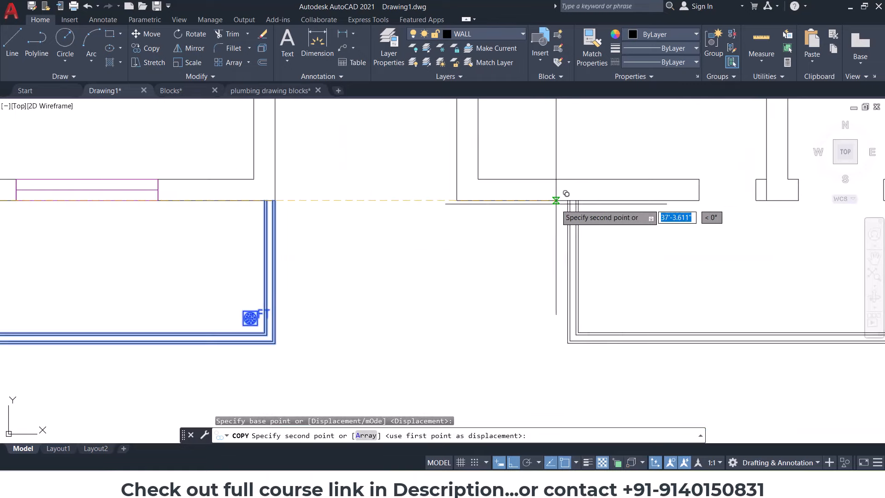
pyautogui.click(456, 200)
pyautogui.scroll(-5, 456, 200)
pyautogui.press('Escape')
pyautogui.press('Escape')
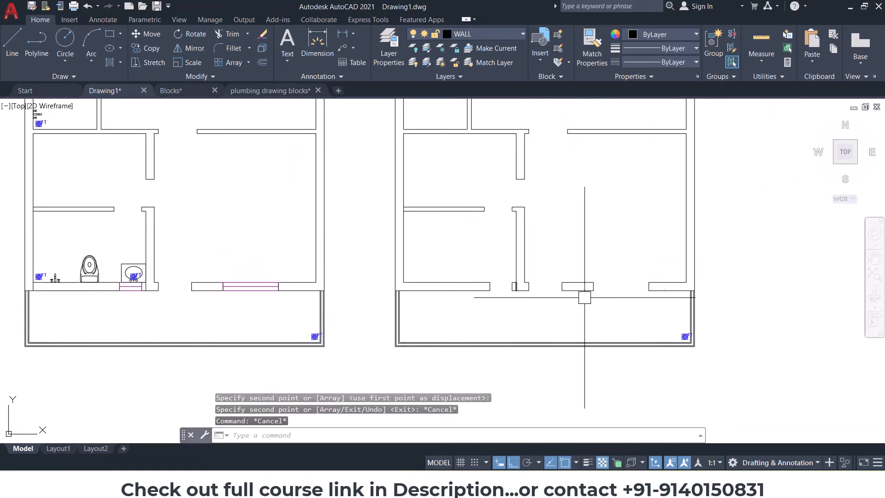
# Step: Erase the interior and front wall segments of the front rooms in the copied plan
pyautogui.click(694, 322)
pyautogui.scroll(2, 438, 274)
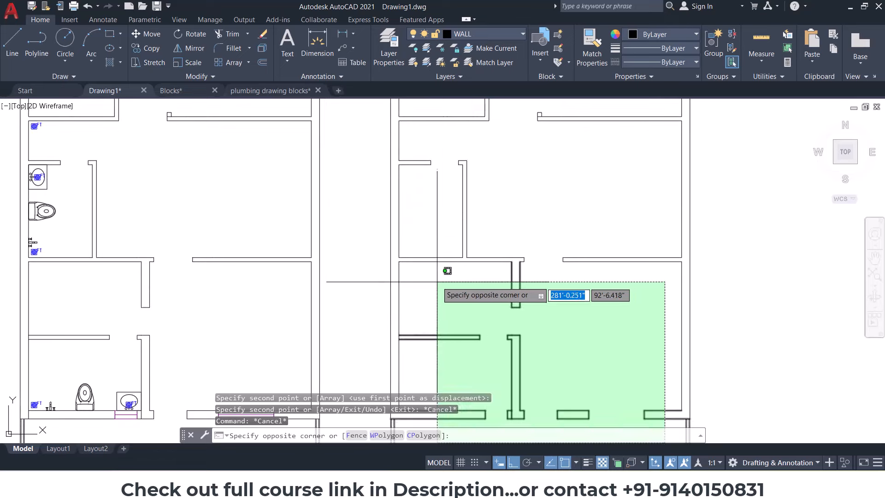
pyautogui.click(437, 274)
pyautogui.press('Delete')
# Step: Erase the partition walls of the rear rooms in the copied plan
pyautogui.moveTo(470, 226)
pyautogui.mouseDown(button='middle')
pyautogui.moveTo(470, 312)
pyautogui.moveTo(474, 288)
pyautogui.mouseUp(button='middle')
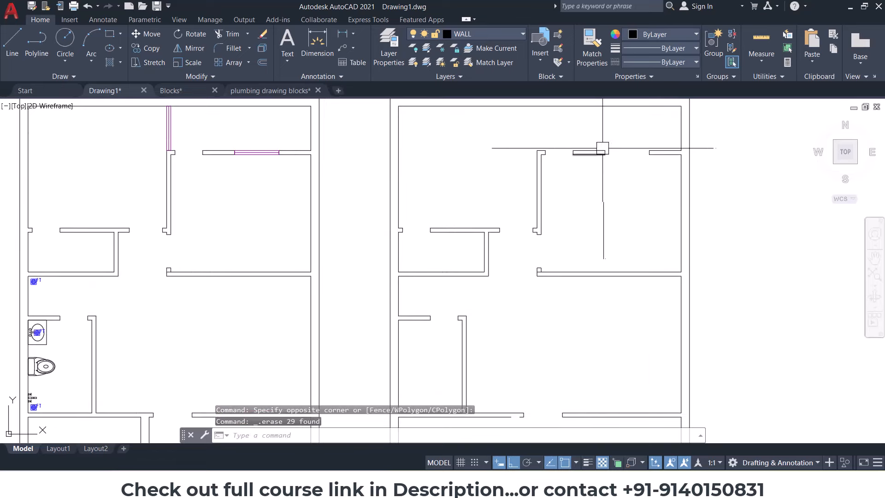
pyautogui.click(666, 121)
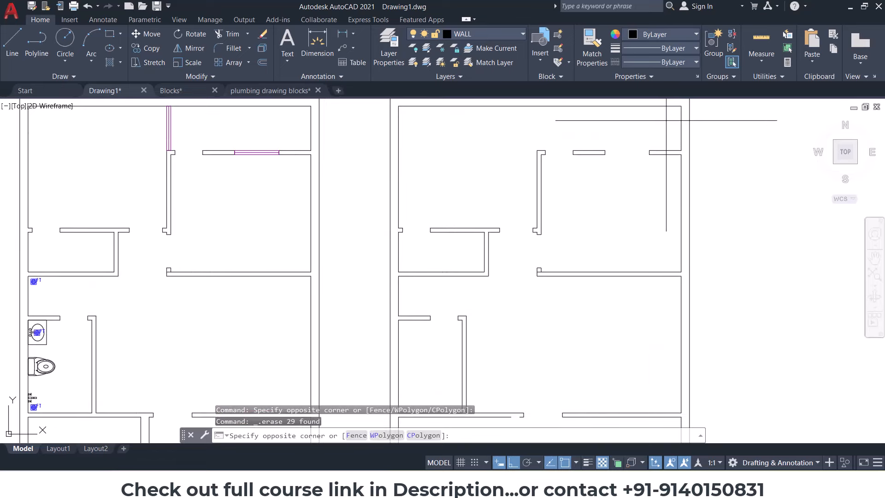
pyautogui.click(402, 241)
pyautogui.press('Delete')
# Step: Examine the staircase area in the ground-floor reference image and locate the matching area in the copied plan
pyautogui.moveTo(480, 251); pyautogui.dragTo(497, 170, button='middle')
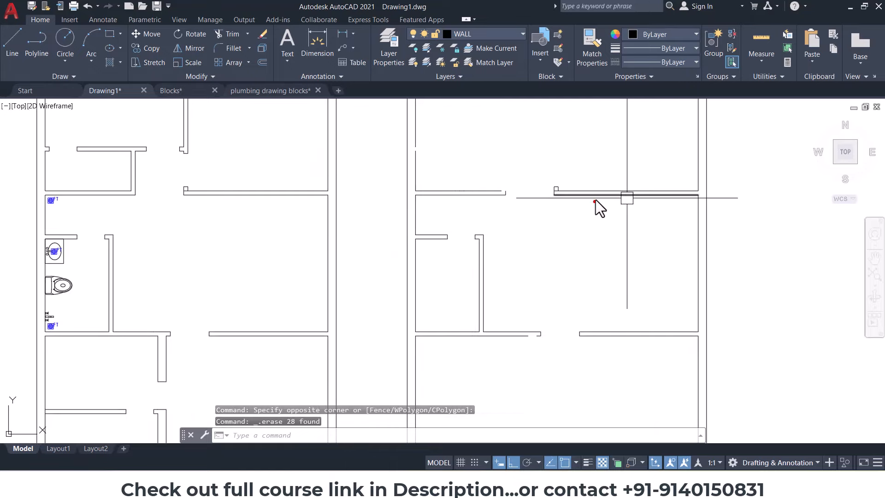
pyautogui.press('Escape')
pyautogui.moveTo(314, 259); pyautogui.dragTo(782, 251, button='middle')
pyautogui.scroll(-2, 439, 253)
pyautogui.moveTo(268, 248); pyautogui.dragTo(470, 255, button='middle')
pyautogui.scroll(2, 421, 254)
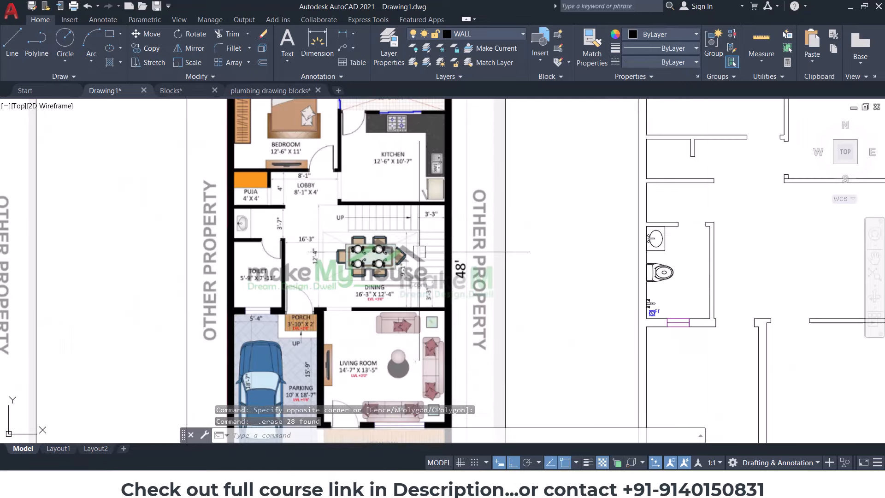
pyautogui.press('Escape')
pyautogui.press('Escape')
pyautogui.moveTo(784, 231); pyautogui.dragTo(292, 249, button='middle')
pyautogui.scroll(-2, 292, 249)
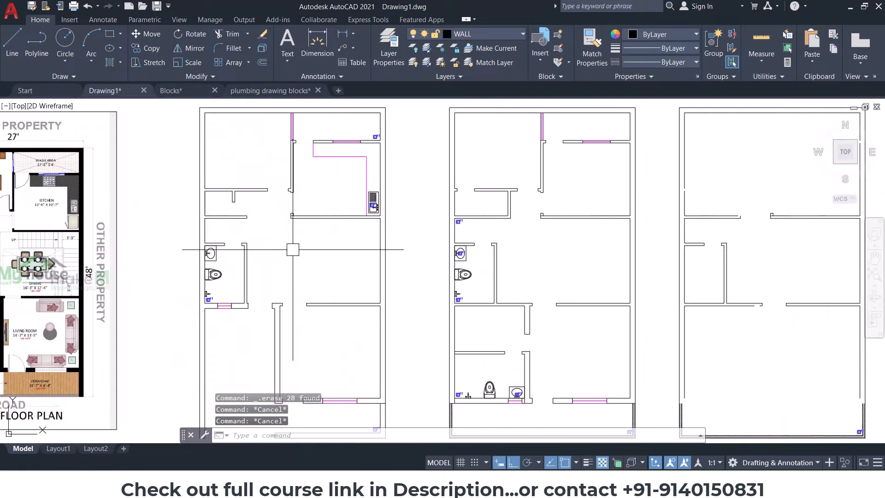
pyautogui.moveTo(760, 258); pyautogui.dragTo(517, 247, button='middle')
pyautogui.scroll(2, 525, 247)
pyautogui.moveTo(664, 181); pyautogui.dragTo(632, 208)
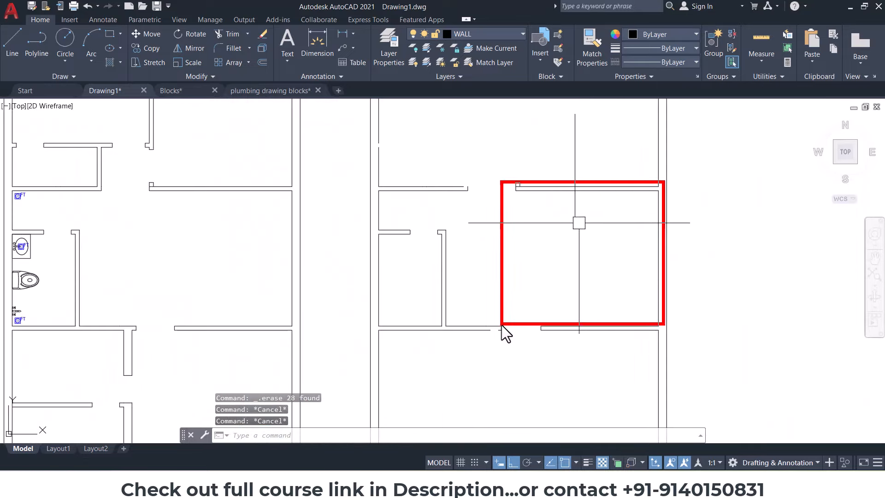
pyautogui.press('Escape')
# Step: Erase the bathroom partition walls, leftover wall stubs and short inner-face segments in the middle of the copied plan
pyautogui.click(479, 148)
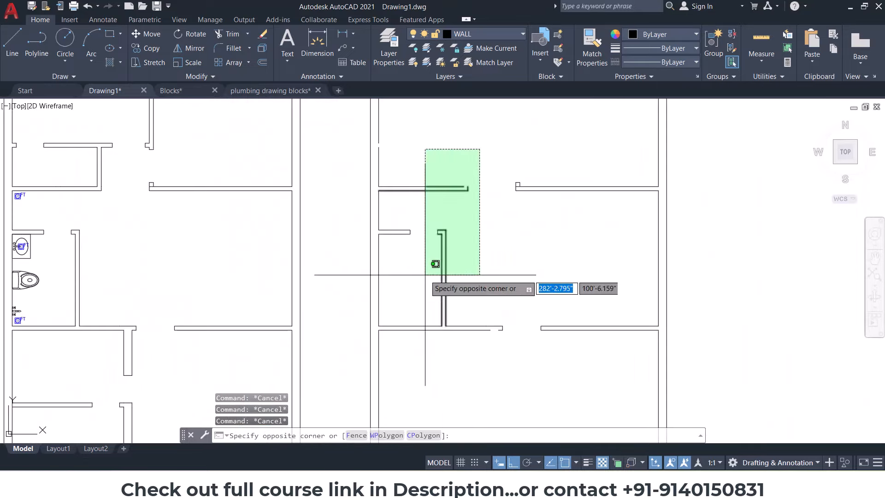
pyautogui.click(391, 356)
pyautogui.press('Delete')
pyautogui.click(514, 283)
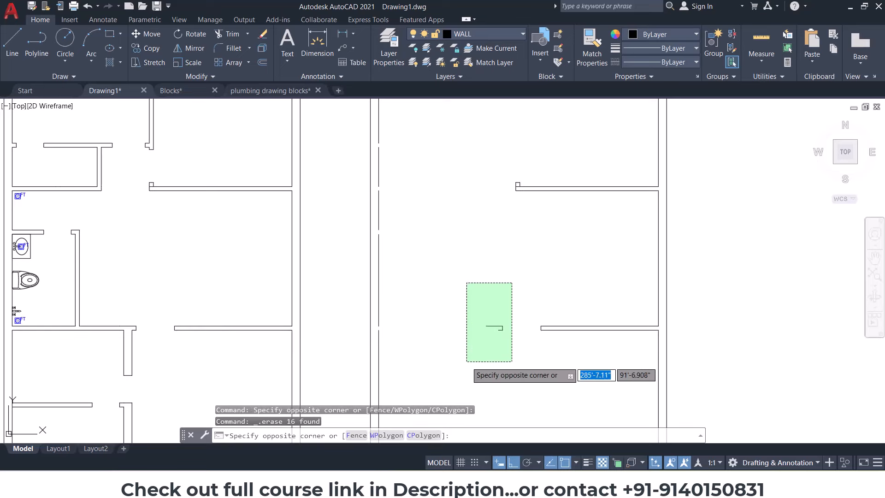
pyautogui.click(465, 361)
pyautogui.click(339, 147)
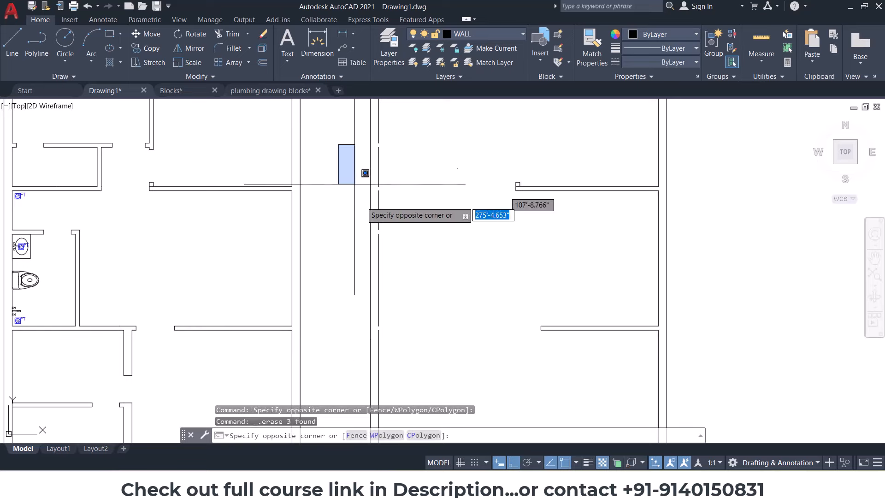
pyautogui.click(417, 328)
pyautogui.press('Delete')
# Step: Join the two inner-face lines of the left outer wall across the gap in the copied plan
pyautogui.write('j')
pyautogui.press('Return')
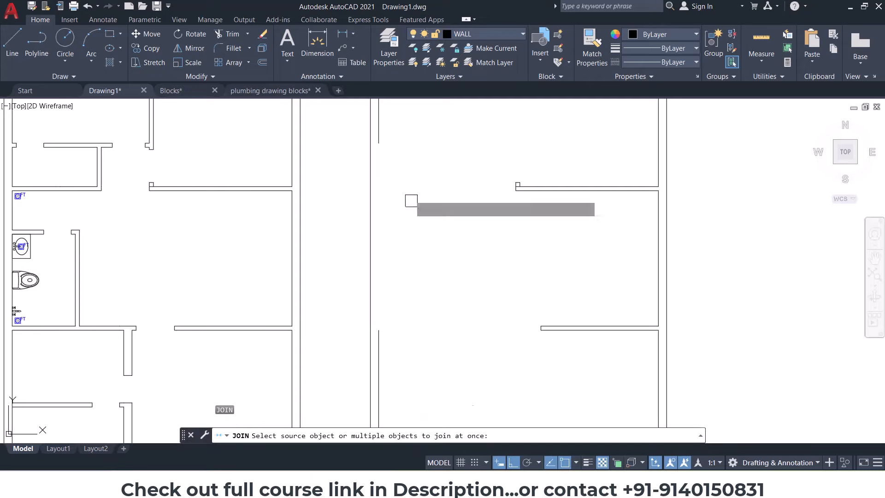
pyautogui.click(384, 142)
pyautogui.click(383, 340)
pyautogui.press('Return')
pyautogui.scroll(-2, 432, 254)
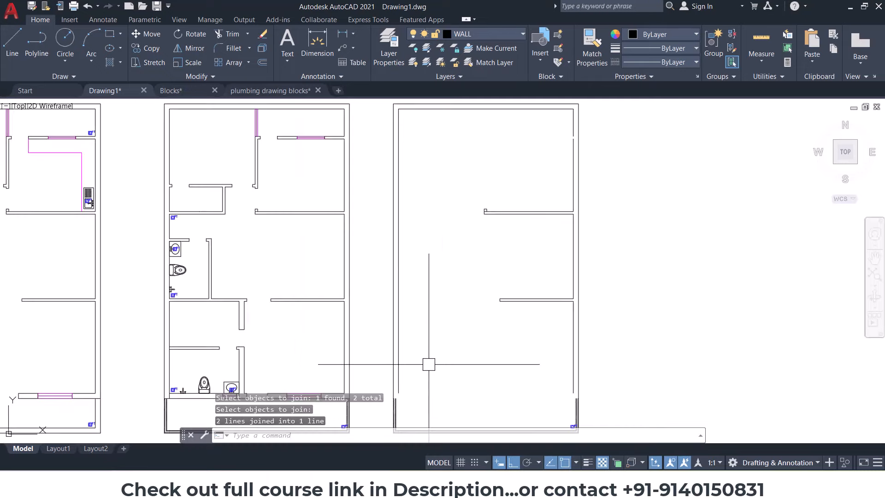
# Step: Erase the small end-cap lines at the open end of the rear staircase wall in the copied plan
pyautogui.scroll(3, 429, 364)
pyautogui.scroll(-2, 460, 203)
pyautogui.moveTo(478, 246); pyautogui.dragTo(489, 441, button='middle')
pyautogui.moveTo(520, 206); pyautogui.dragTo(521, 295, button='middle')
pyautogui.scroll(4, 402, 215)
pyautogui.click(384, 214)
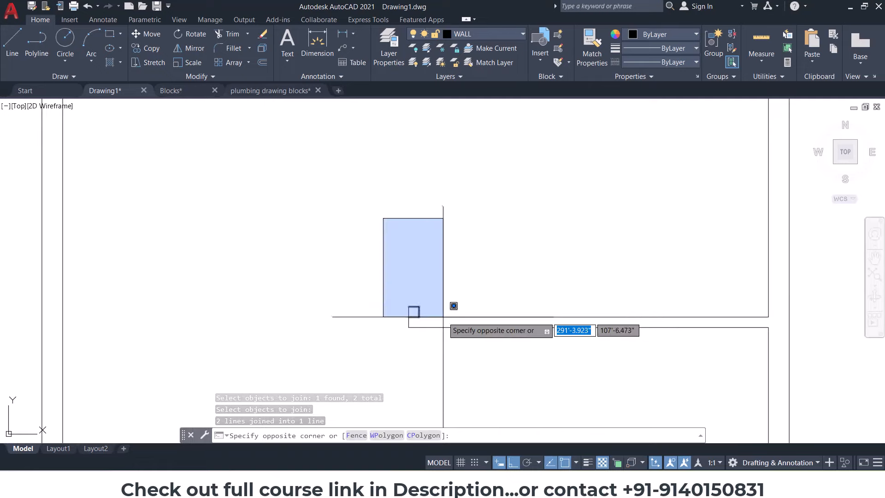
pyautogui.click(443, 317)
pyautogui.moveTo(422, 303); pyautogui.dragTo(422, 231, button='middle')
pyautogui.press('Delete')
pyautogui.click(449, 205)
pyautogui.click(383, 234)
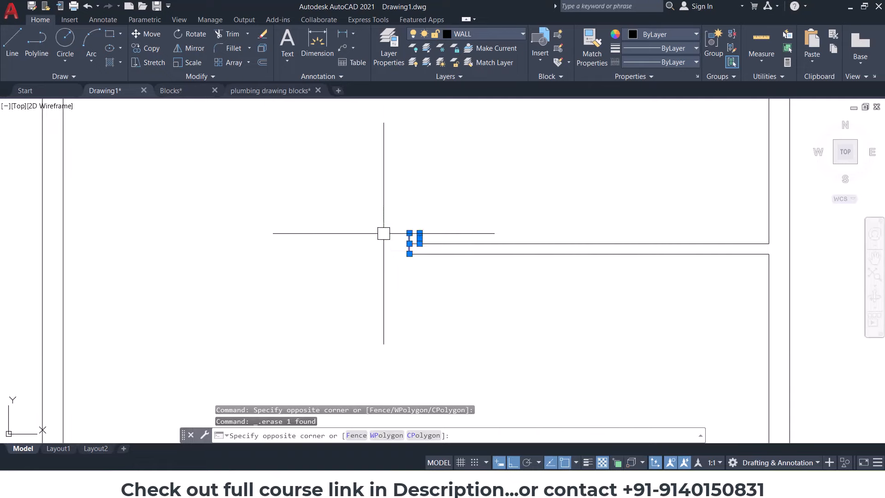
pyautogui.press('Delete')
# Step: Join the two inner-face lines of the right outer wall near the rear of the copied plan
pyautogui.scroll(-2, 450, 232)
pyautogui.moveTo(438, 265); pyautogui.dragTo(516, 265, button='middle')
pyautogui.moveTo(644, 211); pyautogui.dragTo(620, 281, button='middle')
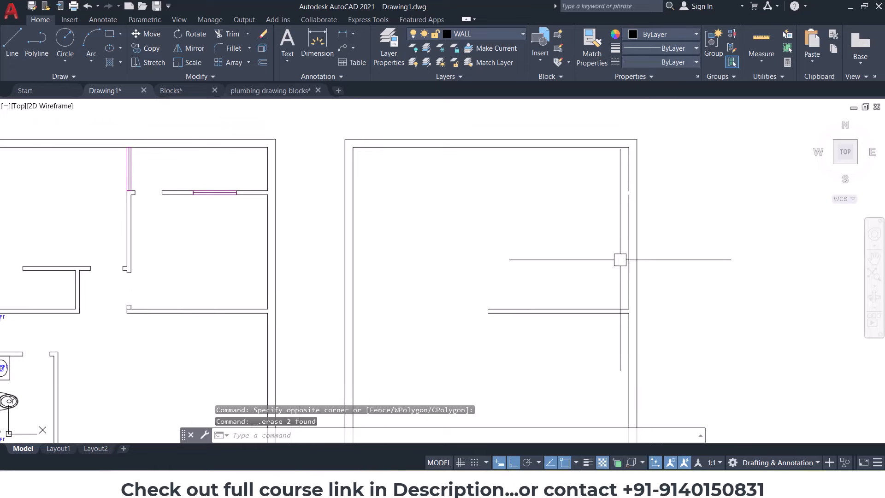
pyautogui.write('j')
pyautogui.press('Return')
pyautogui.click(628, 186)
pyautogui.click(627, 206)
pyautogui.press('Return')
pyautogui.scroll(-5, 572, 233)
pyautogui.moveTo(500, 288); pyautogui.dragTo(570, 261, button='middle')
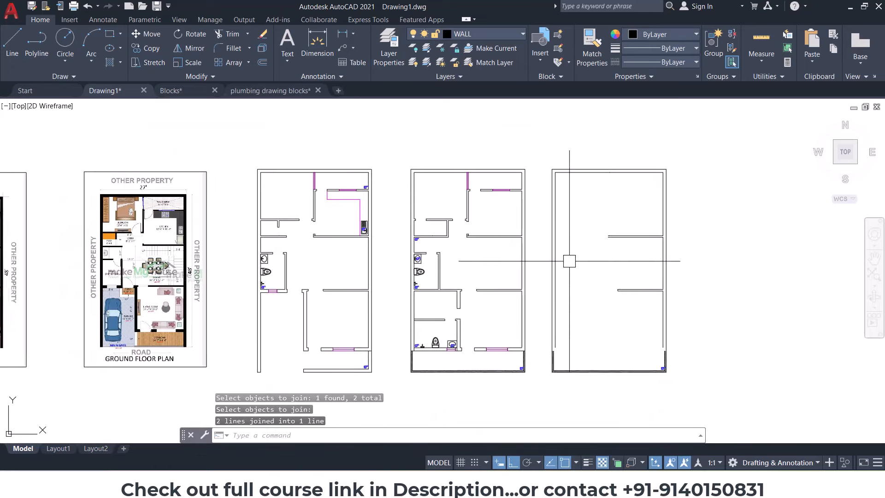
pyautogui.scroll(2, 610, 260)
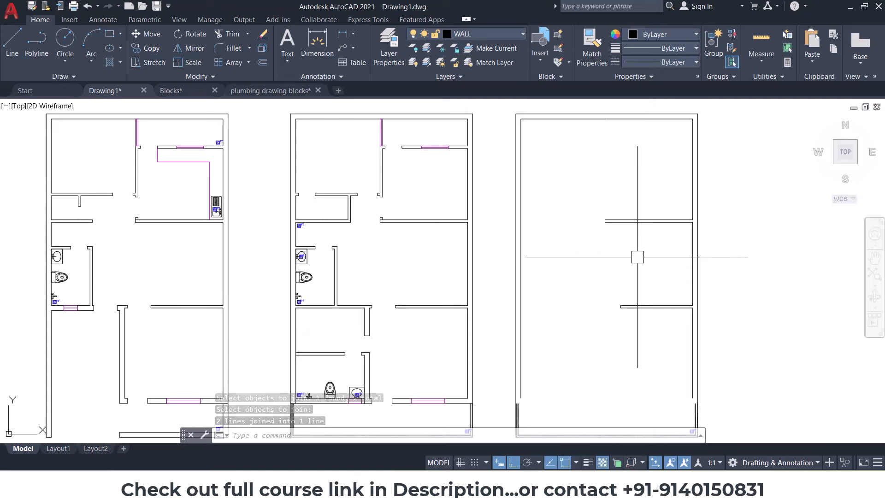
pyautogui.scroll(-2, 637, 257)
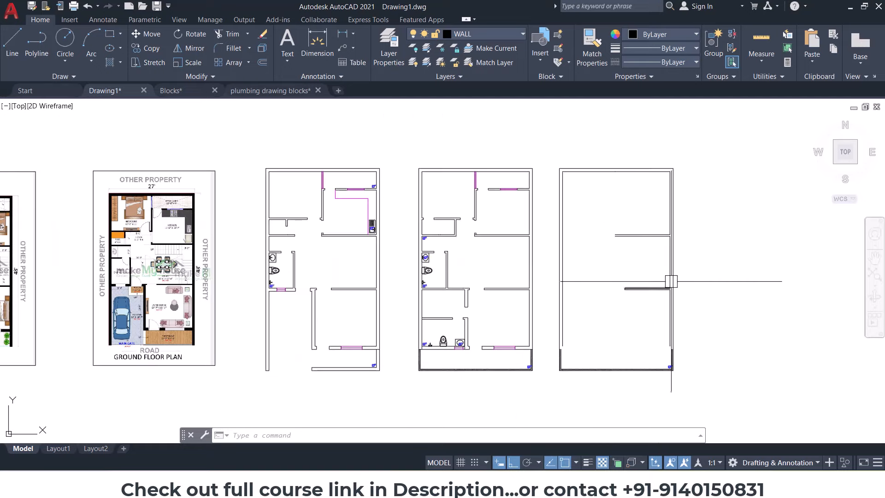
pyautogui.scroll(5, 670, 384)
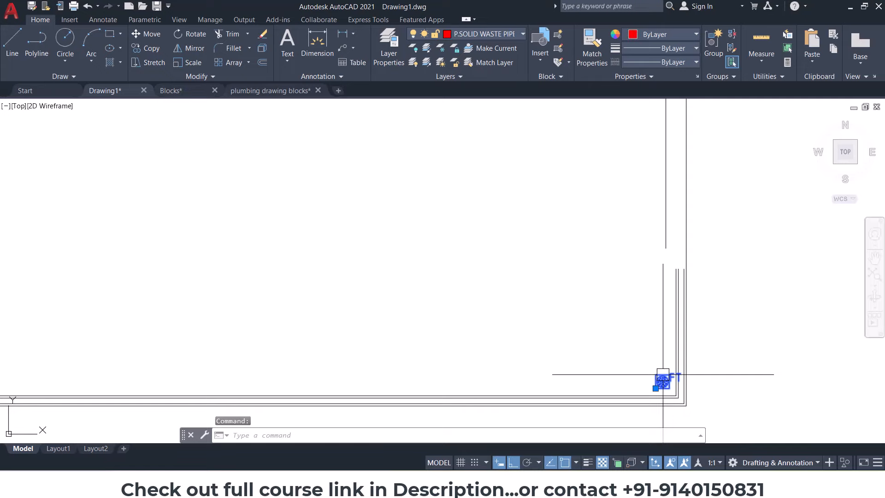
pyautogui.press('Return')
pyautogui.click(662, 383)
pyautogui.scroll(-1, 663, 382)
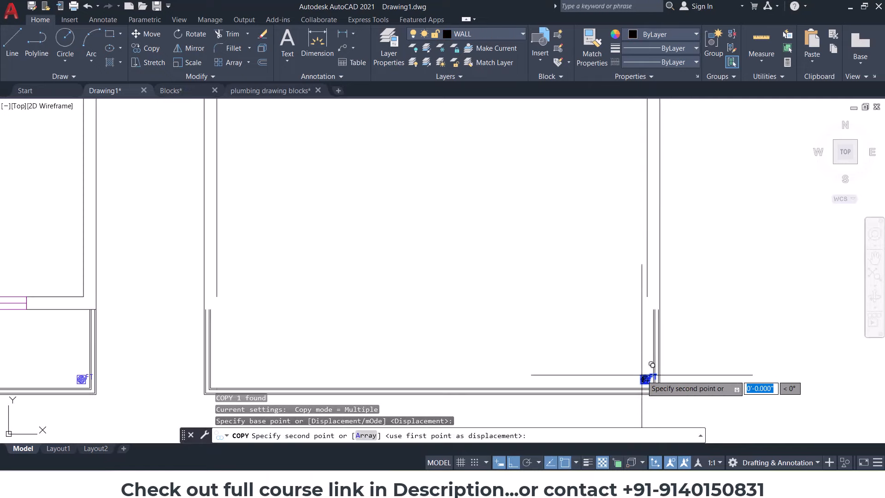
pyautogui.scroll(-5, 645, 416)
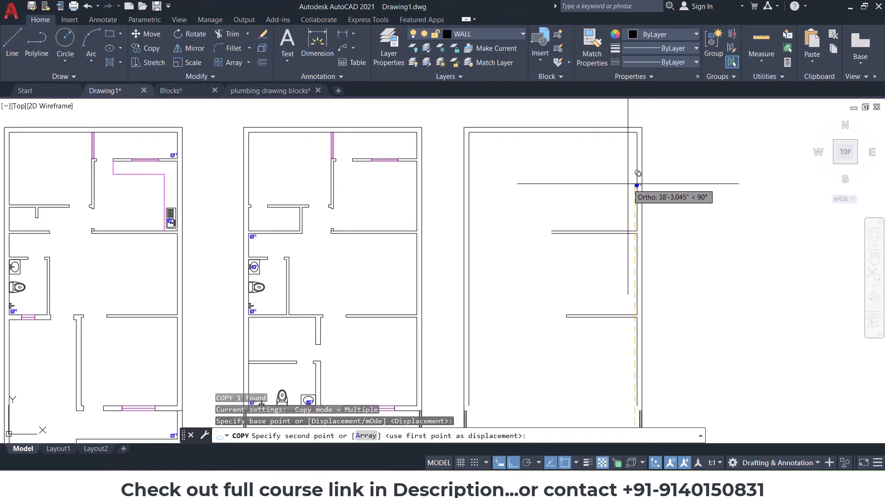
pyautogui.press('Escape')
pyautogui.press('Escape')
# Step: Copy the rear floor trap from the ground-floor plan horizontally to the right wall's inner face in the copied plan
pyautogui.scroll(8, 142, 139)
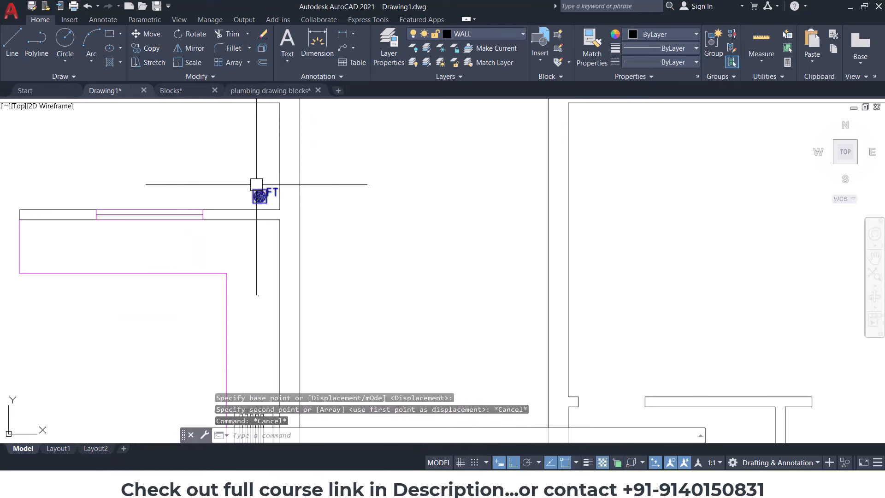
pyautogui.click(257, 192)
pyautogui.click(135, 47)
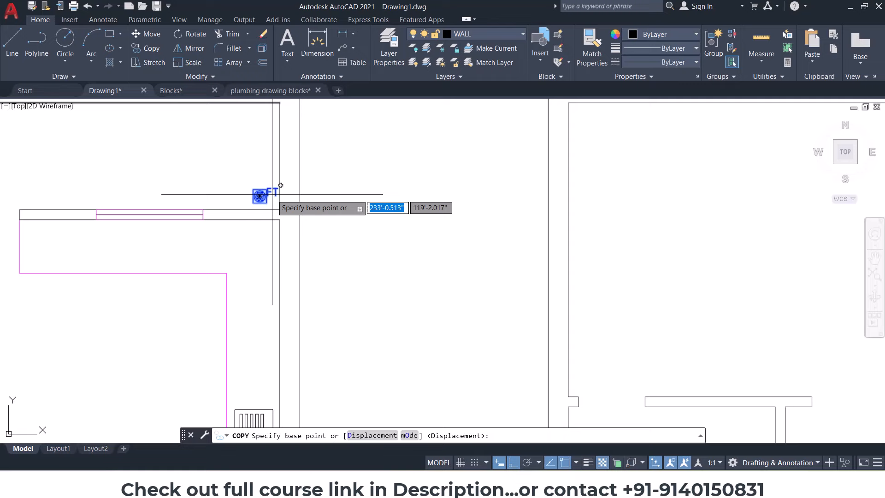
pyautogui.click(280, 209)
pyautogui.scroll(-5, 529, 203)
pyautogui.scroll(8, 578, 203)
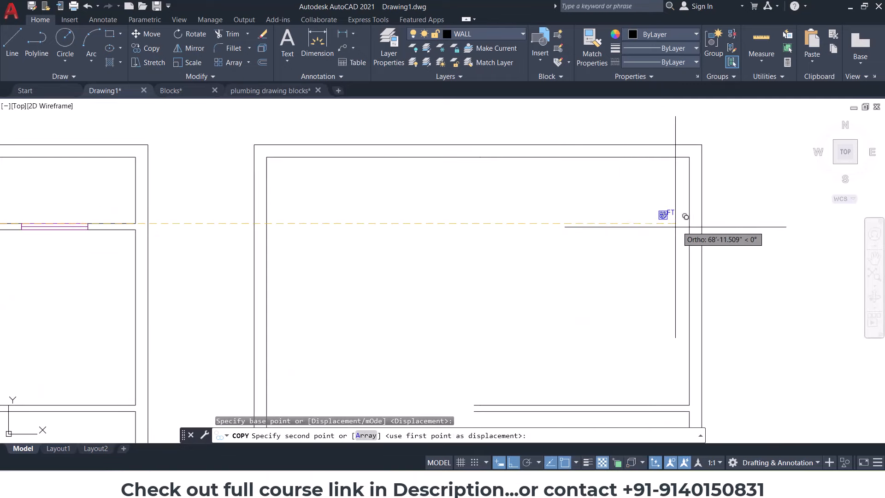
pyautogui.click(689, 224)
pyautogui.press('Escape')
pyautogui.press('Escape')
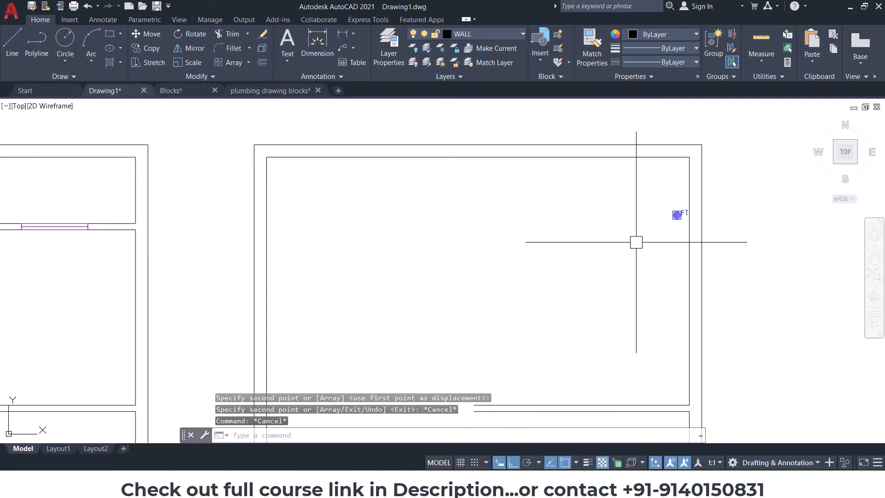
pyautogui.scroll(-5, 385, 214)
pyautogui.scroll(4, 210, 205)
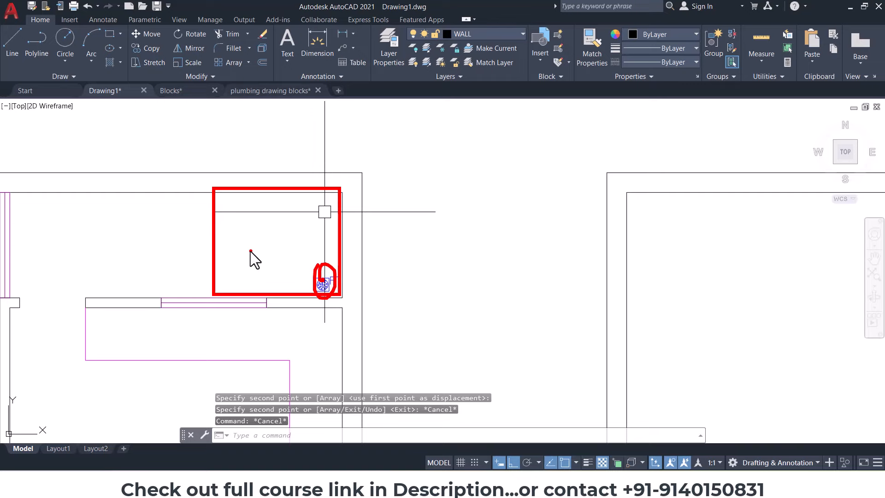
pyautogui.press('Escape')
pyautogui.press('Escape')
pyautogui.scroll(-5, 290, 239)
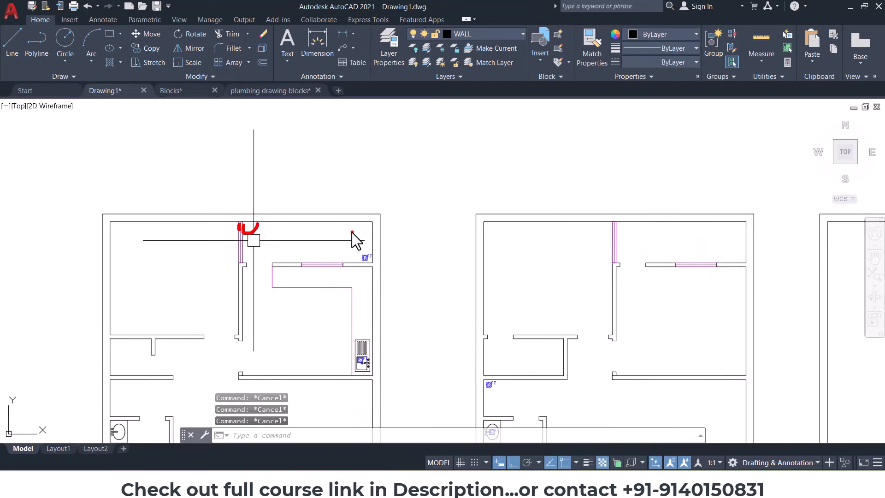
# Step: Move the rear floor trap in the copied plan up against the inner face of the rear wall
pyautogui.moveTo(429, 239); pyautogui.dragTo(182, 218, button='middle')
pyautogui.scroll(3, 486, 233)
pyautogui.scroll(4, 622, 261)
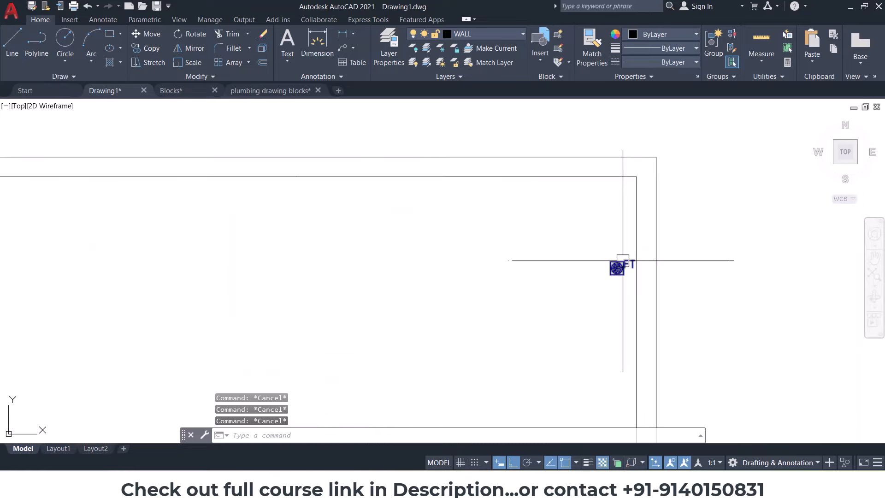
pyautogui.click(613, 261)
pyautogui.write('m')
pyautogui.press('Return')
pyautogui.click(617, 271)
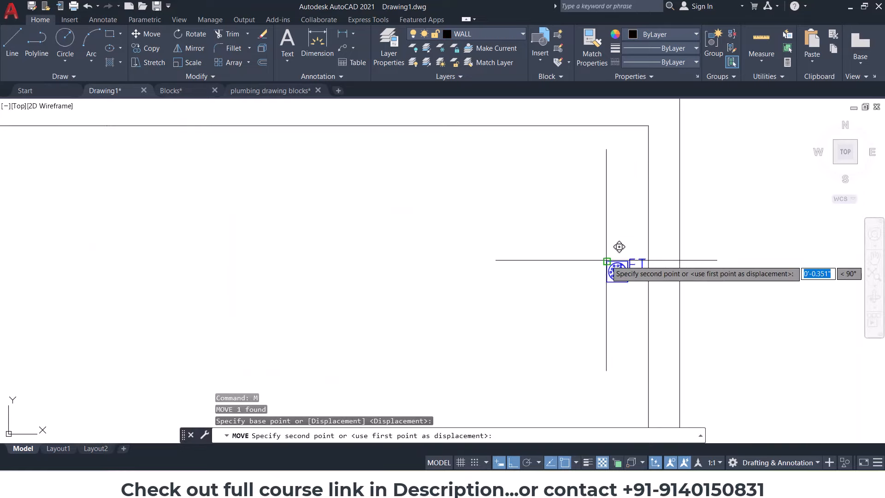
pyautogui.click(600, 126)
# Step: Move the copied plan's rear floor trap 3" away from the rear wall face
pyautogui.scroll(2, 611, 166)
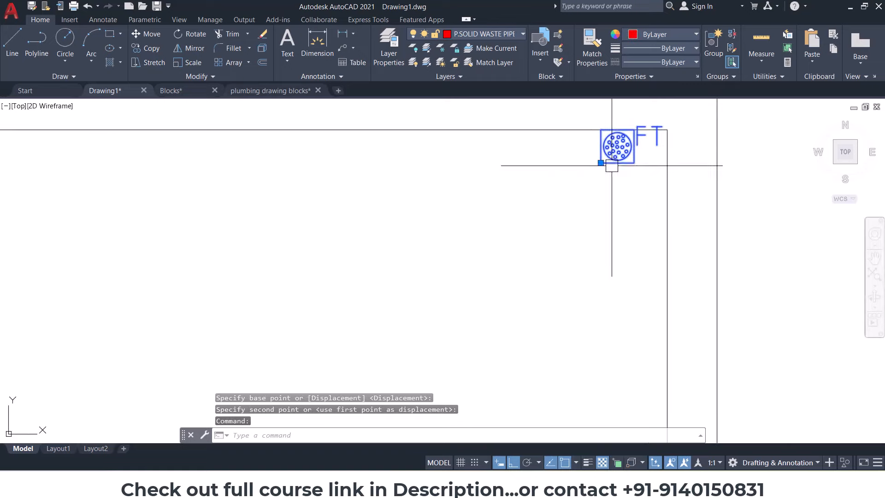
pyautogui.write('m')
pyautogui.press('Return')
pyautogui.click(546, 186)
pyautogui.write('3"')
pyautogui.press('Return')
pyautogui.scroll(-5, 547, 201)
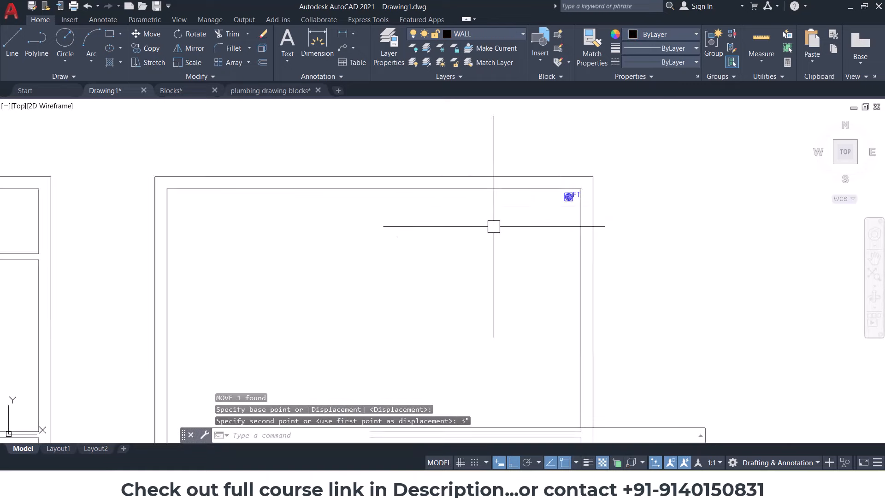
# Step: Move the ground-floor plan's rear floor trap up to the rear wall and set it 3" off the wall face
pyautogui.moveTo(350, 220); pyautogui.dragTo(804, 223, button='middle')
pyautogui.scroll(5, 314, 240)
pyautogui.click(370, 254)
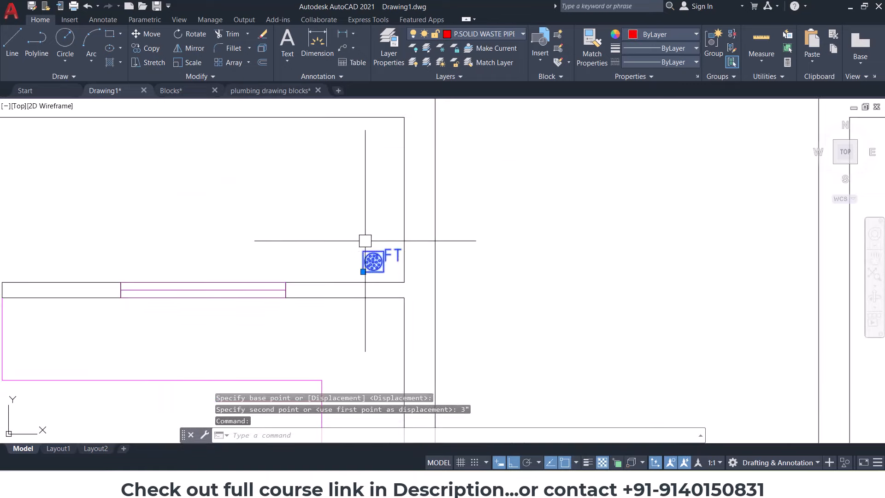
pyautogui.moveTo(364, 242); pyautogui.dragTo(364, 264, button='middle')
pyautogui.write('m')
pyautogui.press('Return')
pyautogui.scroll(2, 363, 265)
pyautogui.click(363, 277)
pyautogui.moveTo(361, 134); pyautogui.dragTo(364, 251, button='middle')
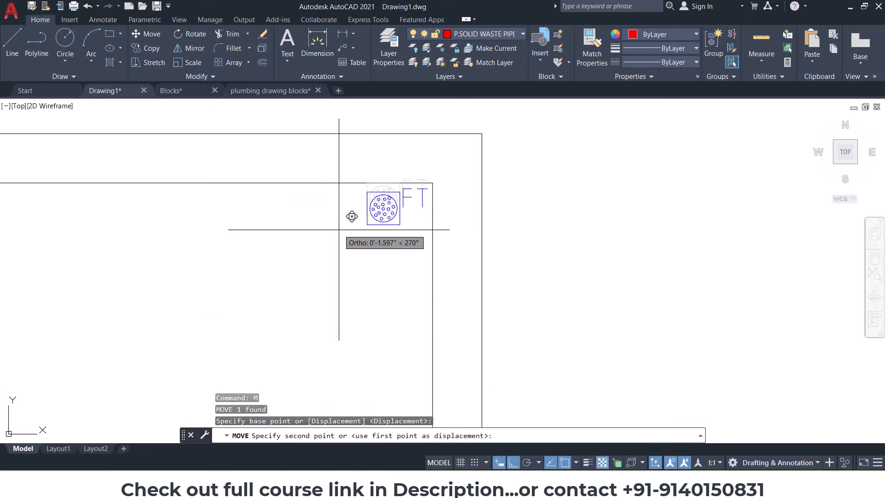
pyautogui.write('3"')
pyautogui.press('Return')
pyautogui.scroll(-6, 408, 242)
# Step: Compare the rear corner area with the floor trap across the ground-floor, first-floor and copied plans
pyautogui.moveTo(617, 261); pyautogui.dragTo(348, 208, button='middle')
pyautogui.scroll(-2, 345, 207)
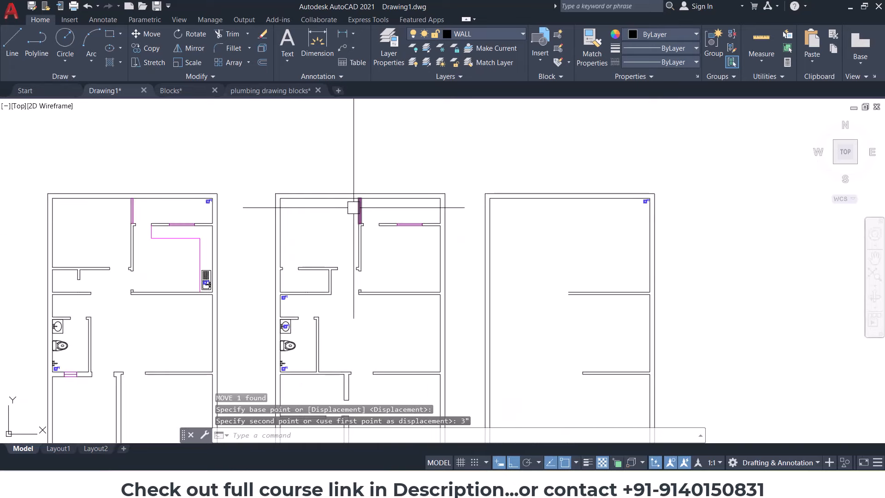
pyautogui.scroll(6, 168, 200)
pyautogui.scroll(-4, 168, 203)
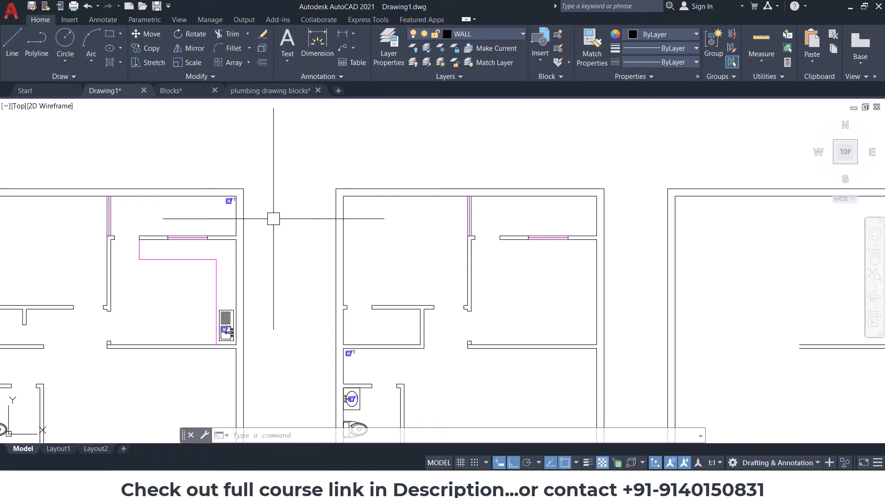
pyautogui.moveTo(278, 215); pyautogui.dragTo(395, 207, button='middle')
pyautogui.moveTo(488, 215)
pyautogui.mouseDown(button='middle')
pyautogui.moveTo(238, 237)
pyautogui.moveTo(371, 237)
pyautogui.mouseUp(button='middle')
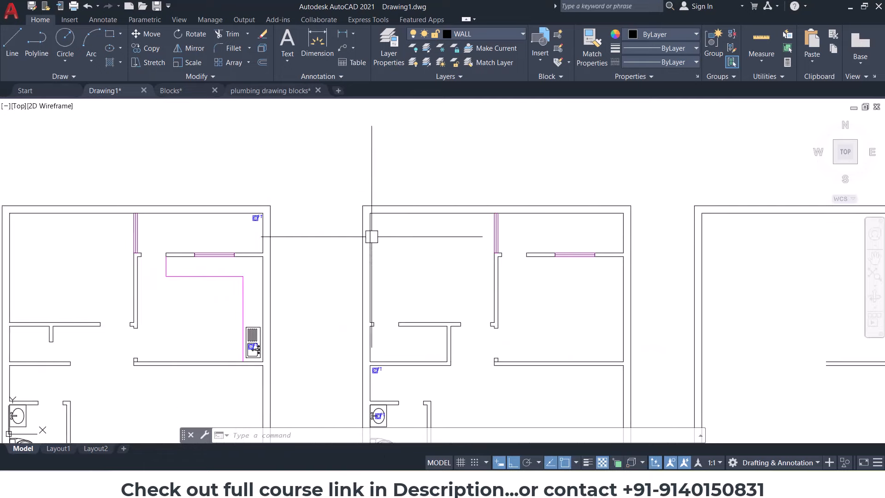
pyautogui.scroll(2, 264, 224)
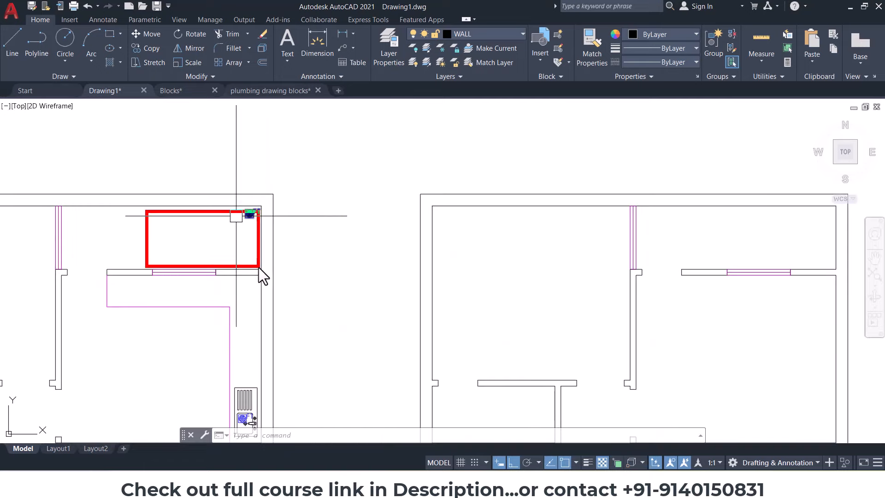
pyautogui.moveTo(783, 267)
pyautogui.mouseDown(button='middle')
pyautogui.moveTo(647, 255)
pyautogui.moveTo(184, 249)
pyautogui.mouseUp(button='middle')
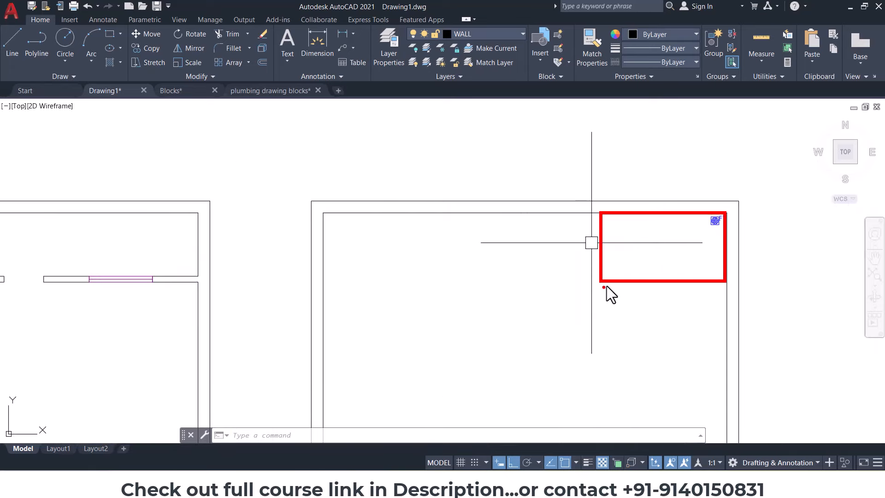
pyautogui.press('Escape')
pyautogui.press('Escape')
pyautogui.press('Escape')
# Step: Erase the floor trap at the rear corner of the copied plan
pyautogui.scroll(2, 704, 234)
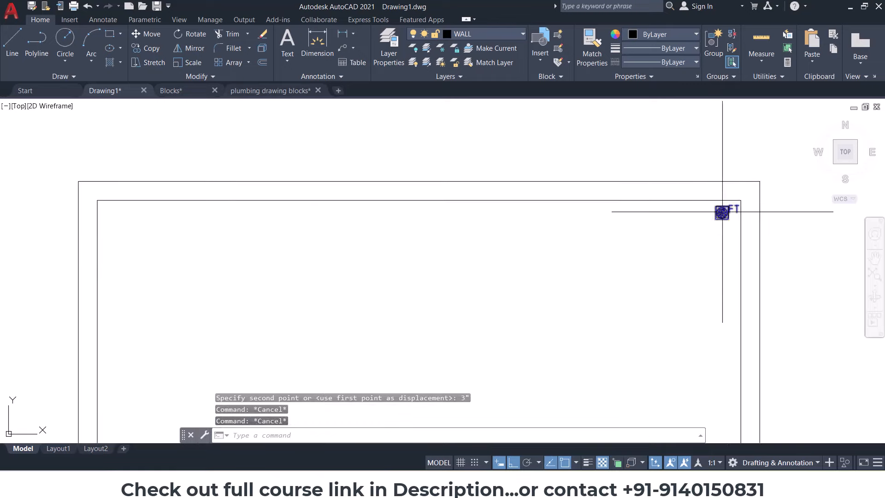
pyautogui.click(721, 212)
pyautogui.moveTo(683, 241); pyautogui.dragTo(664, 241, button='middle')
pyautogui.press('Delete')
pyautogui.scroll(-2, 614, 256)
pyautogui.moveTo(295, 279); pyautogui.dragTo(645, 233, button='middle')
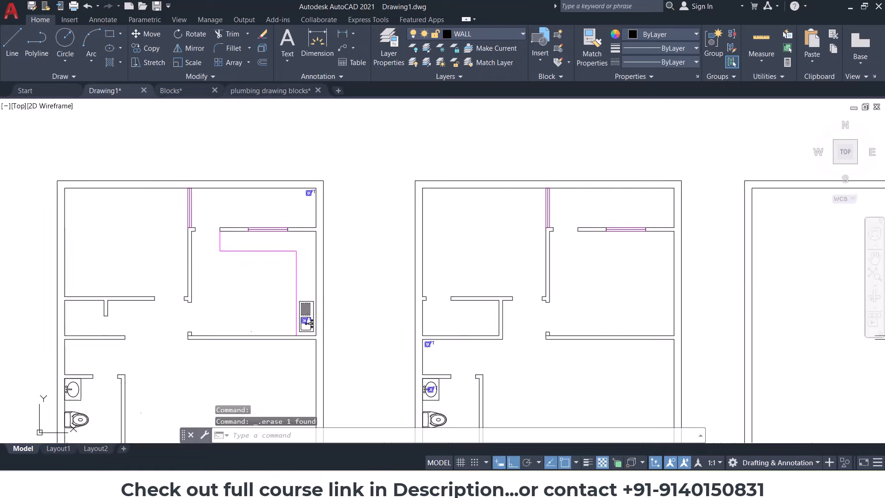
pyautogui.scroll(2, 286, 197)
pyautogui.scroll(1, 404, 194)
pyautogui.click(392, 193)
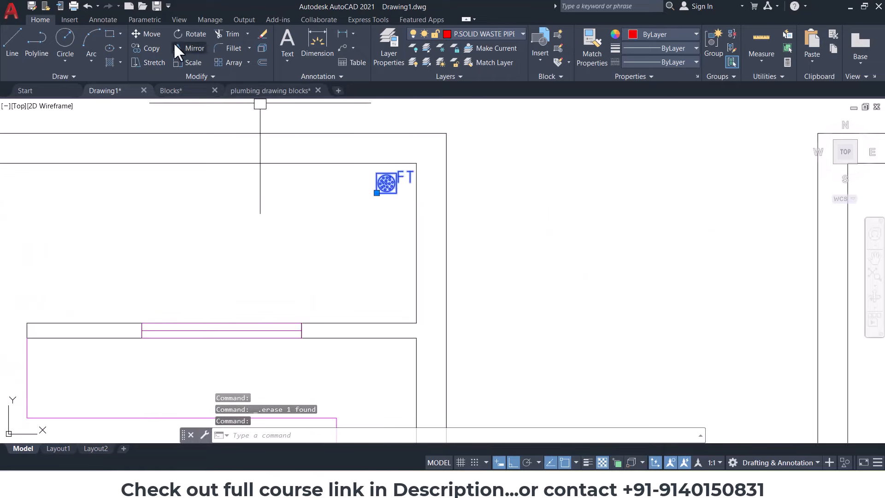
pyautogui.click(148, 49)
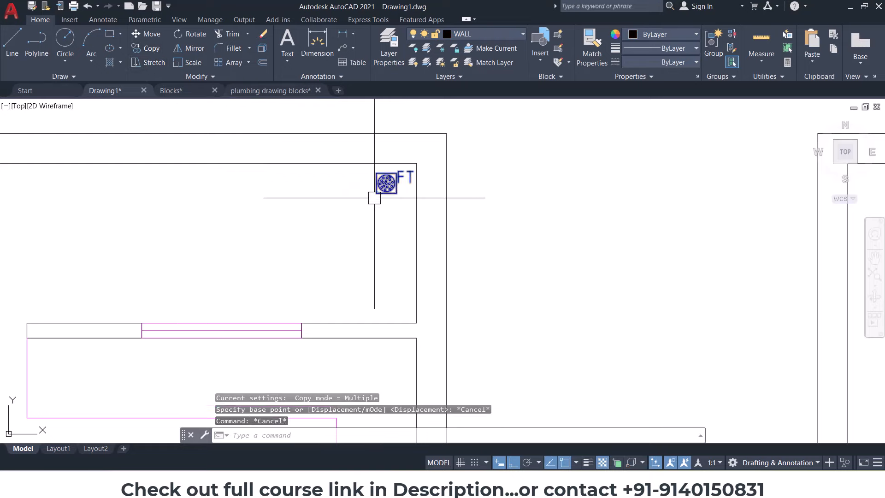
# Step: Move the ground-floor plan's rear floor trap down to the wall between wash area and kitchen and set it 3" off the wall face
pyautogui.press('Escape')
pyautogui.press('Escape')
pyautogui.scroll(-2, 380, 213)
pyautogui.press('Return')
pyautogui.scroll(4, 380, 207)
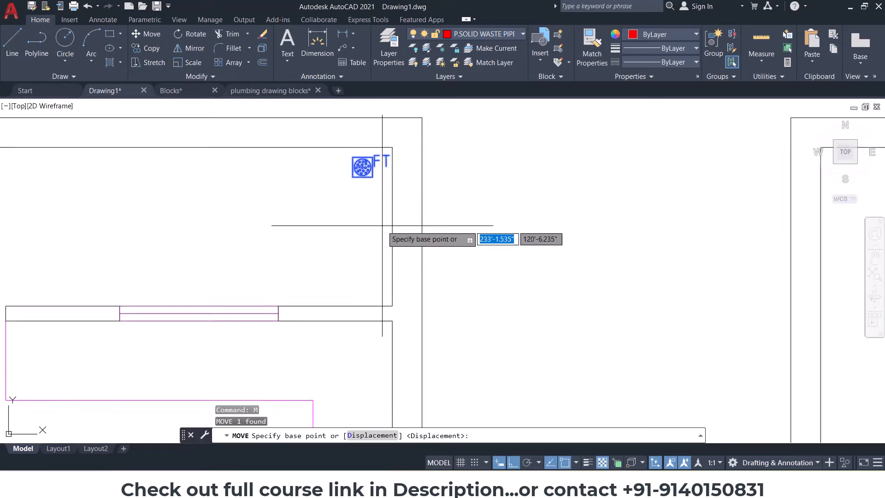
pyautogui.click(366, 152)
pyautogui.press('Escape')
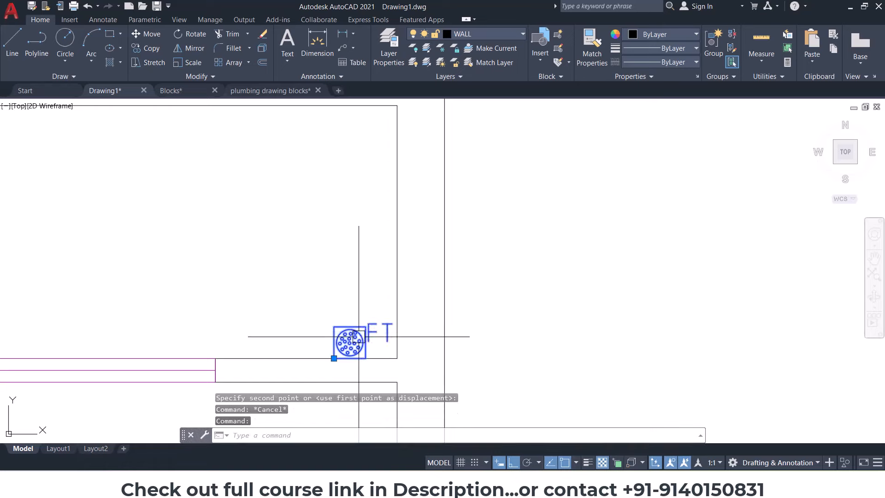
pyautogui.press('Return')
pyautogui.click(358, 279)
pyautogui.write('3"')
pyautogui.press('Return')
pyautogui.click(359, 318)
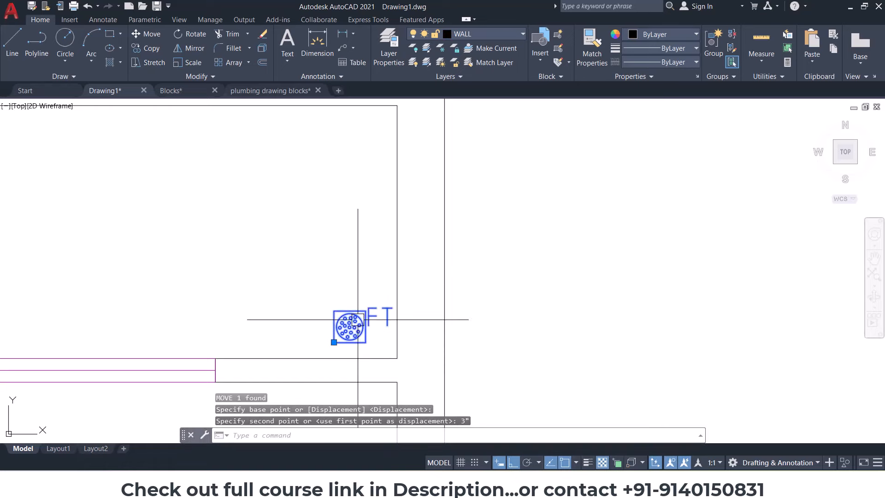
# Step: Copy the wash-area floor trap from the ground-floor plan to the matching rear corner position on the upper-level plan
pyautogui.click(147, 48)
pyautogui.click(333, 342)
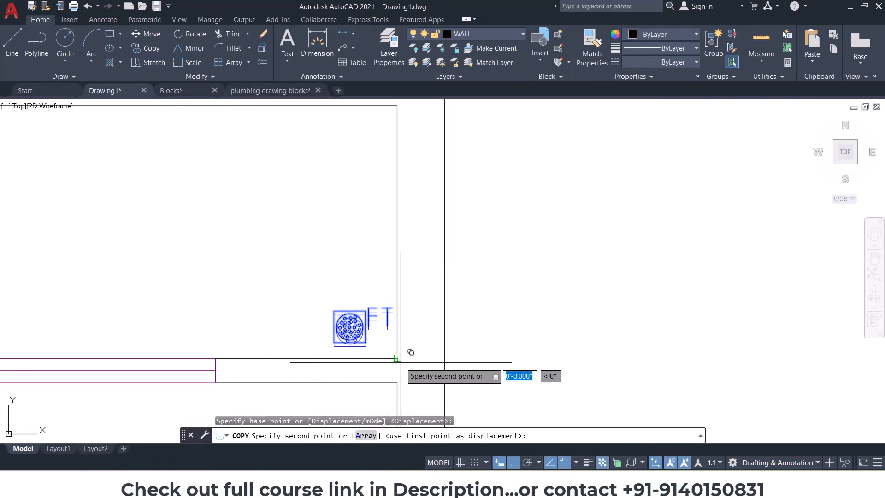
pyautogui.scroll(-4, 255, 319)
pyautogui.scroll(2, 599, 340)
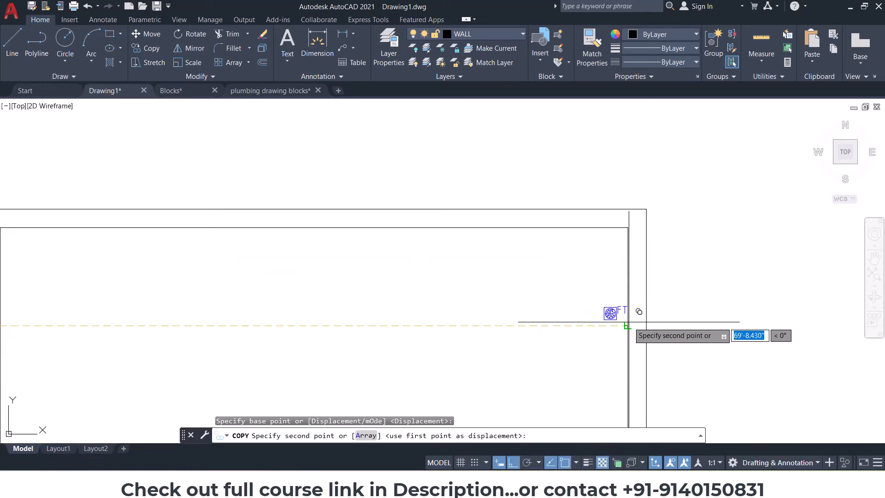
pyautogui.click(624, 301)
pyautogui.press('Escape')
pyautogui.press('Escape')
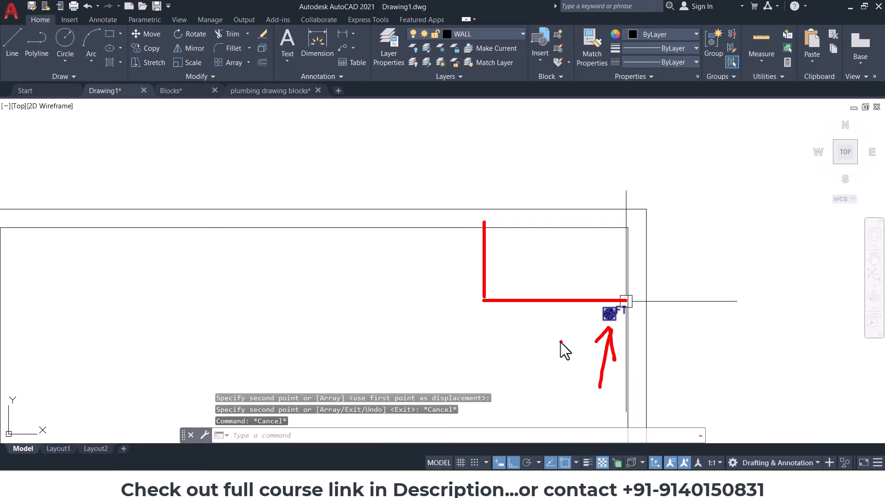
pyautogui.press('Escape')
pyautogui.press('Escape')
# Step: Copy the I.C and G.T symbols from the plumbing drawing blocks file to the clipboard
pyautogui.scroll(-5, 553, 268)
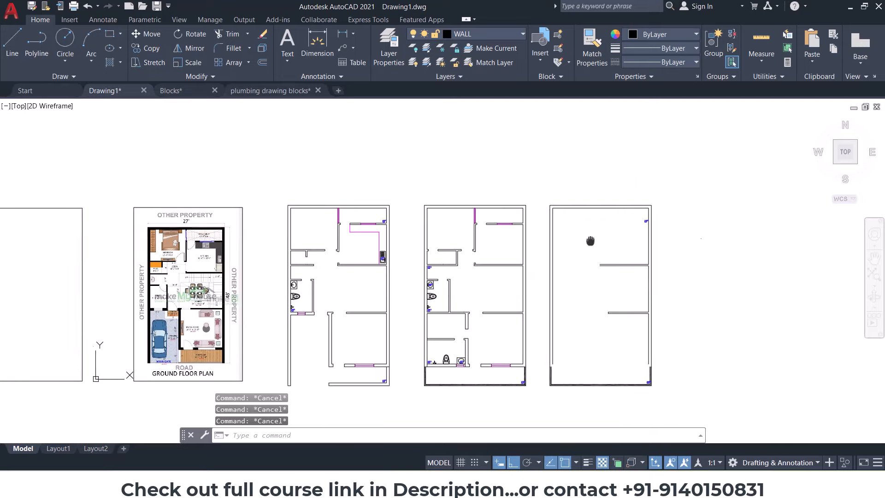
pyautogui.moveTo(457, 285); pyautogui.dragTo(477, 283, button='middle')
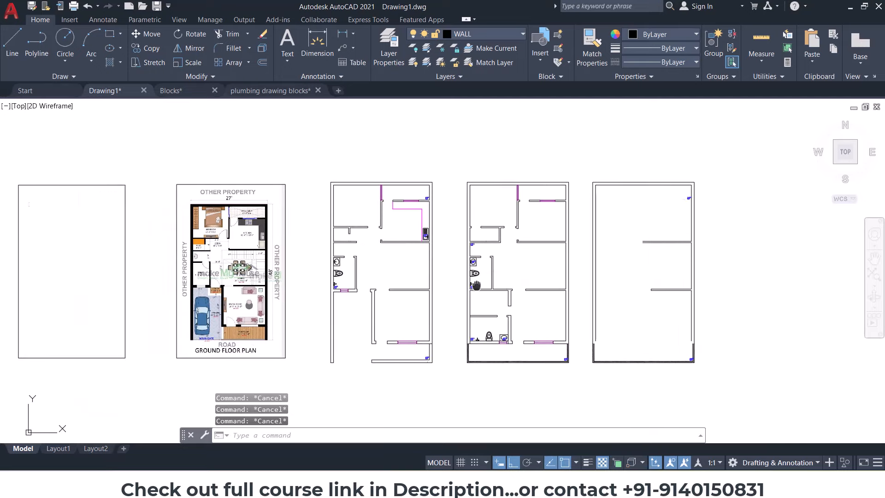
pyautogui.click(179, 91)
pyautogui.click(292, 91)
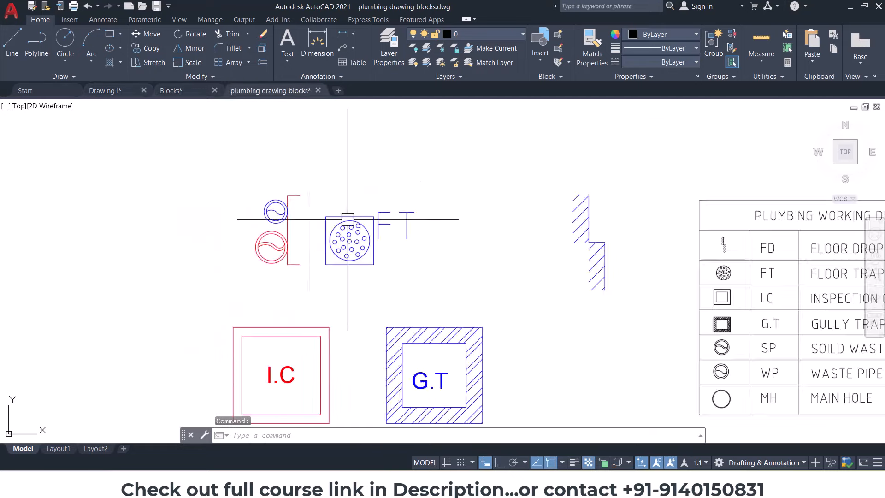
pyautogui.scroll(-4, 358, 265)
pyautogui.moveTo(364, 298); pyautogui.dragTo(392, 264, button='middle')
pyautogui.scroll(4, 354, 257)
pyautogui.click(266, 222)
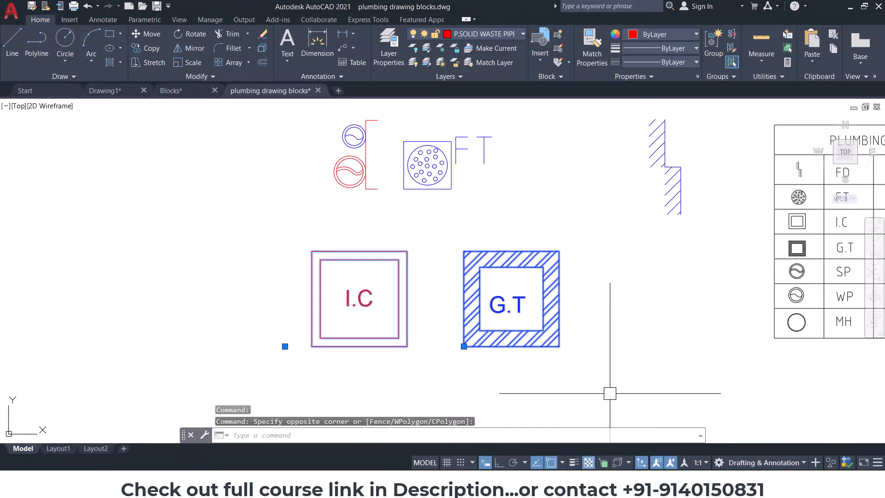
# Step: Return to Drawing1 and paste the I.C and G.T symbols into the ground-floor plan's wash area
pyautogui.click(170, 91)
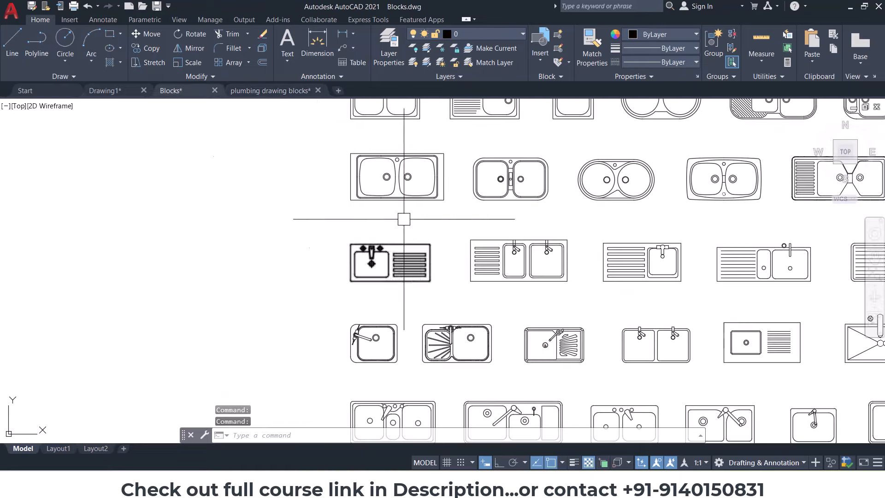
pyautogui.click(115, 91)
pyautogui.hotkey('ctrl', 'v')
pyautogui.scroll(5, 333, 211)
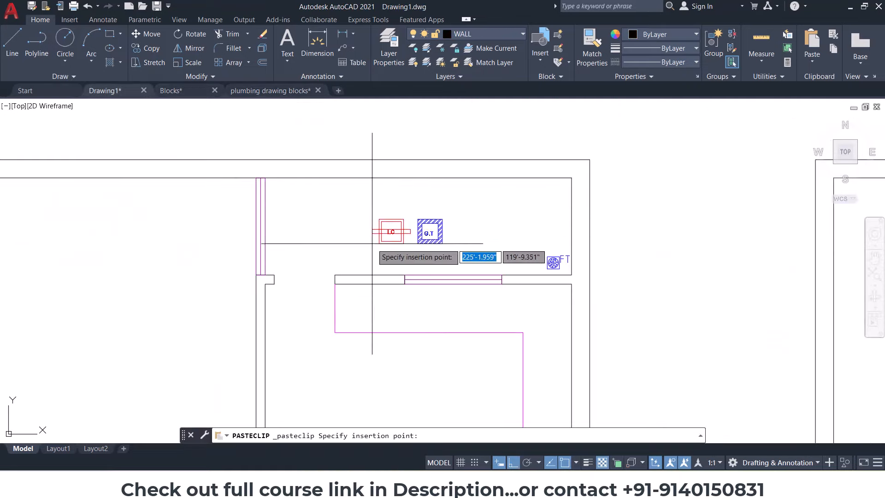
pyautogui.press('Escape')
pyautogui.press('Escape')
pyautogui.scroll(6, 414, 240)
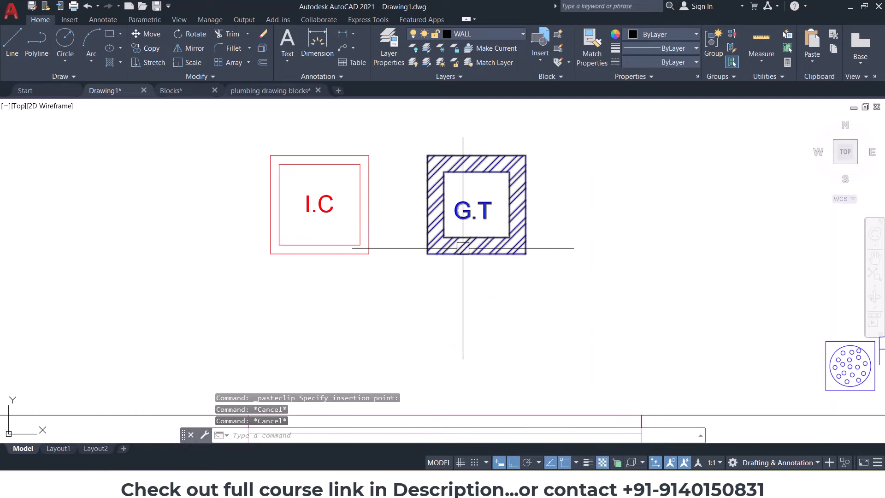
# Step: Try to scale both pasted symbols by reference from the G.T square's side to a new length of 1.5
pyautogui.scroll(-4, 463, 248)
pyautogui.click(364, 195)
pyautogui.click(548, 278)
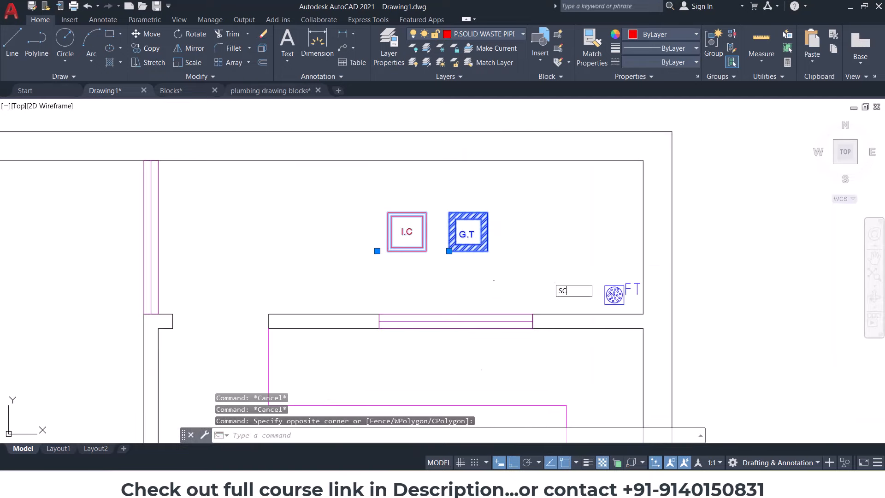
pyautogui.write('SC')
pyautogui.press('Return')
pyautogui.scroll(5, 466, 252)
pyautogui.click(524, 249)
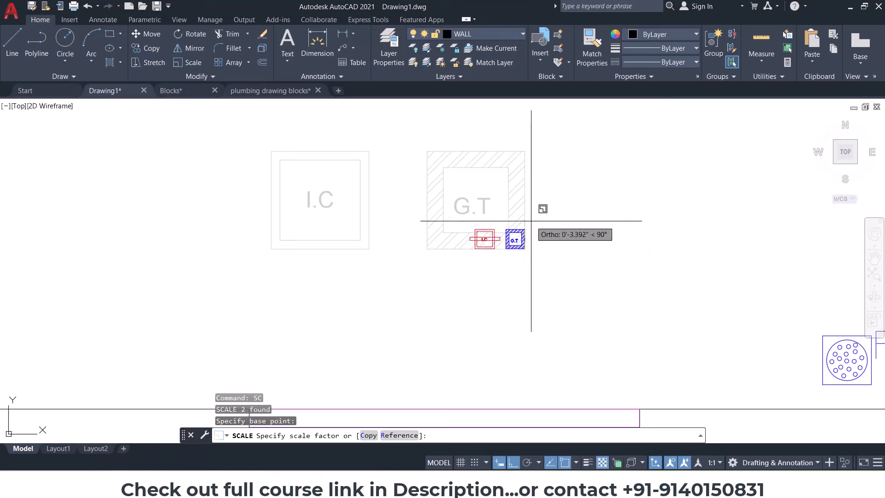
pyautogui.write('R')
pyautogui.press('Return')
pyautogui.click(524, 249)
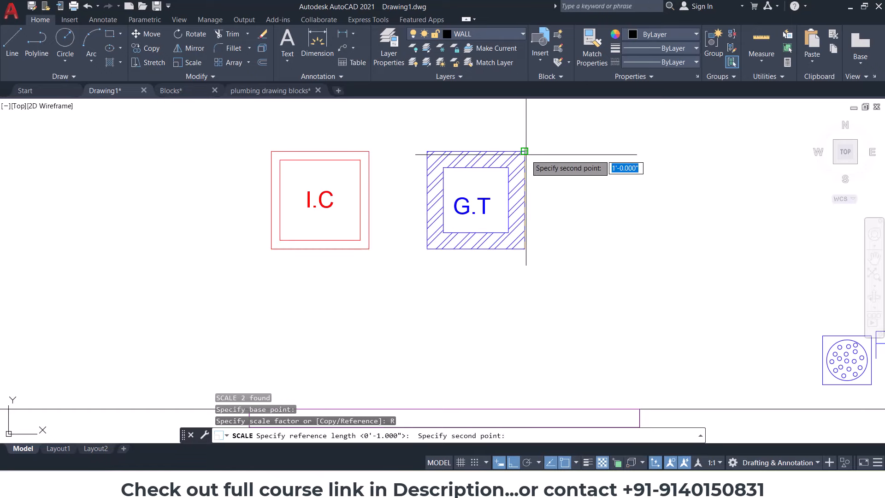
pyautogui.click(525, 151)
pyautogui.write('1.5')
pyautogui.press('Return')
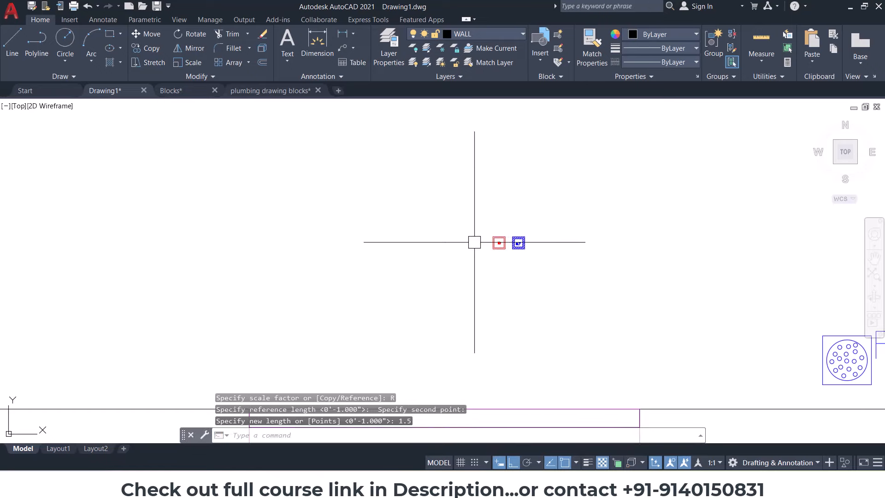
pyautogui.hotkey('ctrl', 'z')
# Step: Scale the I.C and G.T symbols together by reference, setting the G.T square's side to 1.5'
pyautogui.press('Return')
pyautogui.click(327, 185)
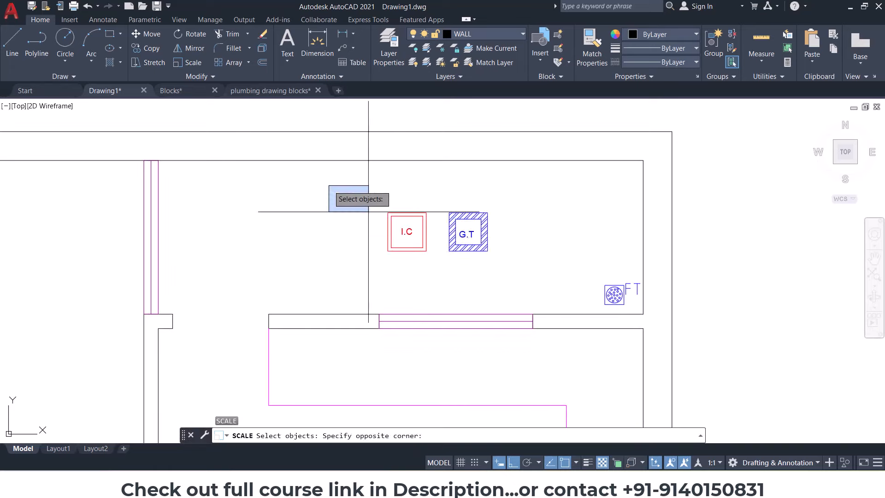
pyautogui.click(523, 302)
pyautogui.press('Return')
pyautogui.scroll(5, 468, 239)
pyautogui.click(517, 269)
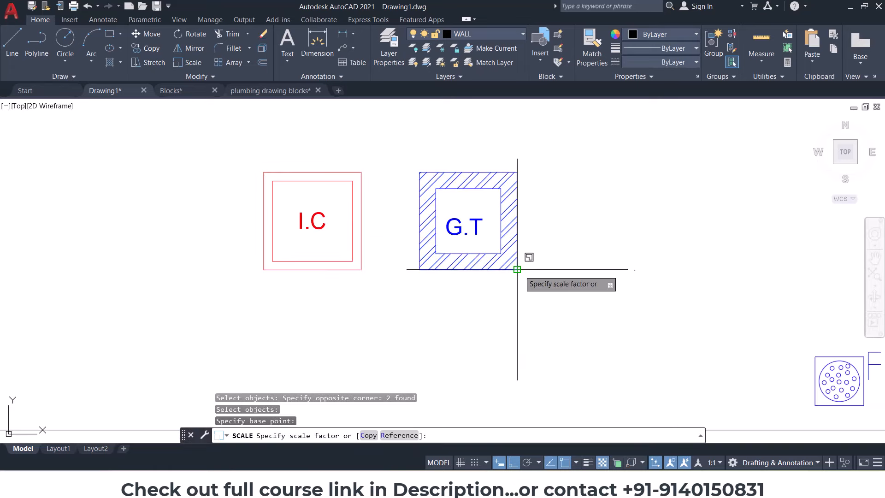
pyautogui.write('R')
pyautogui.press('Return')
pyautogui.click(517, 270)
pyautogui.click(518, 173)
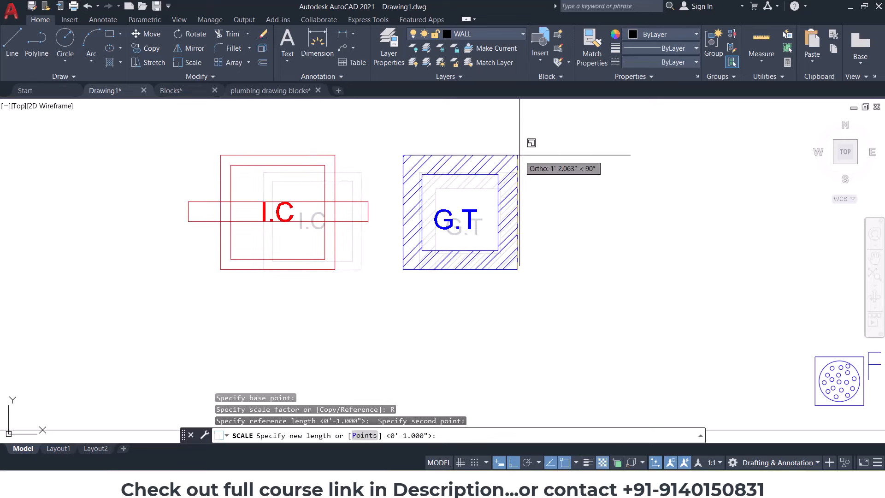
pyautogui.write("1.5'")
pyautogui.press('Return')
pyautogui.scroll(-4, 518, 152)
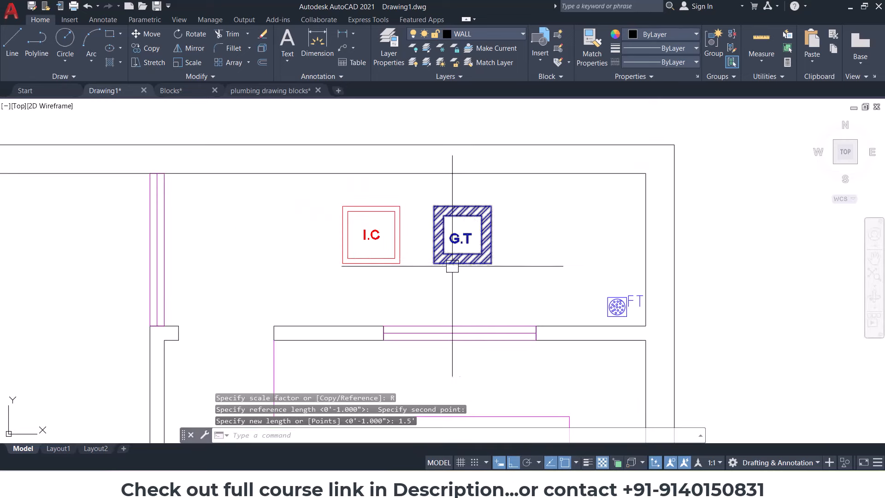
pyautogui.click(348, 227)
pyautogui.press('Escape')
pyautogui.press('Escape')
# Step: Delete the I.C symbol from the ground-floor plan's wash area, keeping the G.T symbol
pyautogui.scroll(-5, 452, 249)
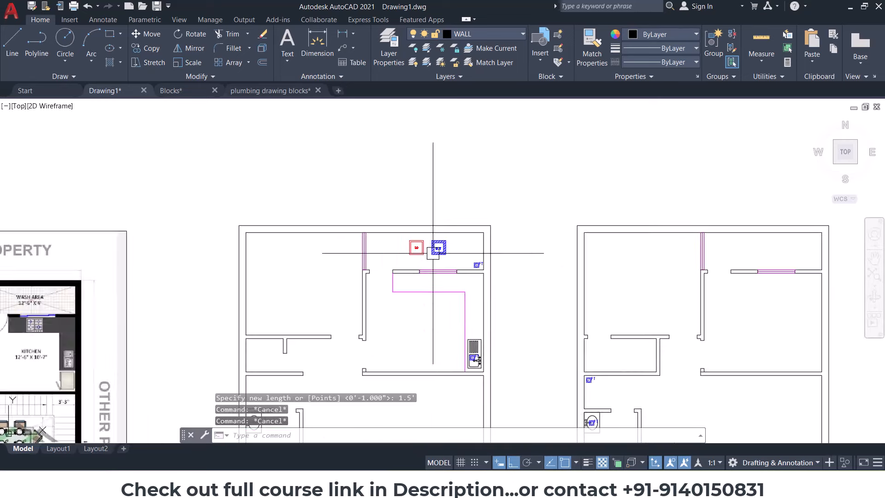
pyautogui.press('Escape')
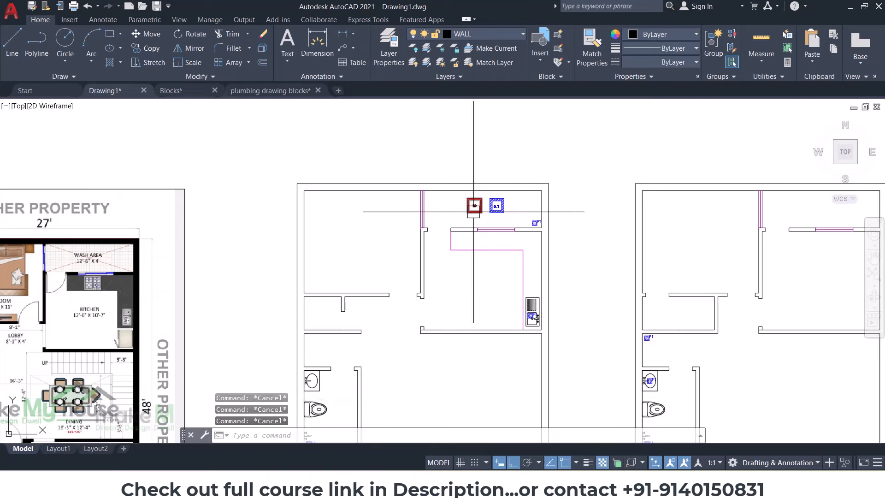
pyautogui.moveTo(330, 363); pyautogui.dragTo(350, 310, button='middle')
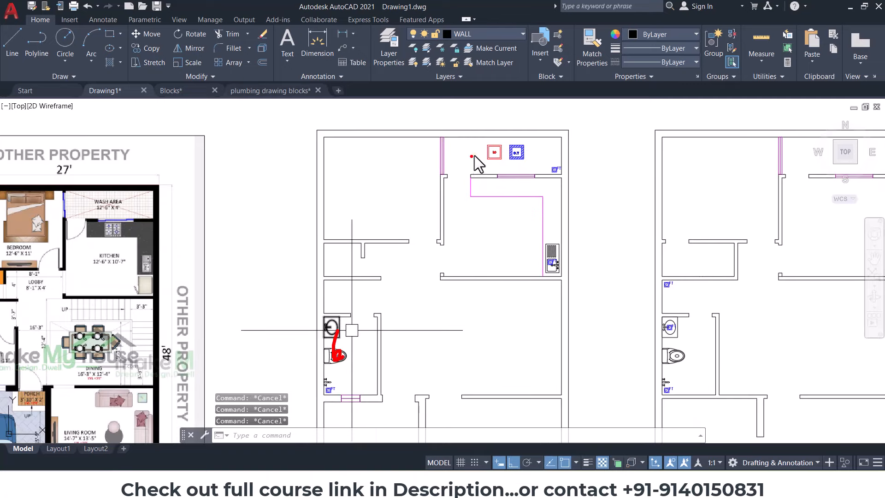
pyautogui.scroll(2, 491, 158)
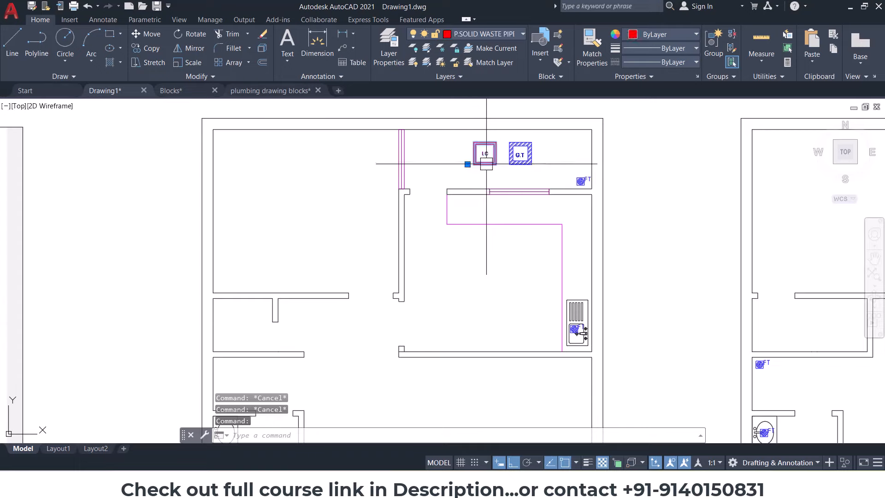
pyautogui.press('Delete')
# Step: Move the G.T symbol by its side midpoint against the wash area's outer side wall, above the floor trap
pyautogui.moveTo(522, 167)
pyautogui.mouseDown(button='middle')
pyautogui.moveTo(470, 208)
pyautogui.moveTo(448, 246)
pyautogui.mouseUp(button='middle')
pyautogui.scroll(2, 473, 207)
pyautogui.click(493, 180)
pyautogui.write('m')
pyautogui.press('Return')
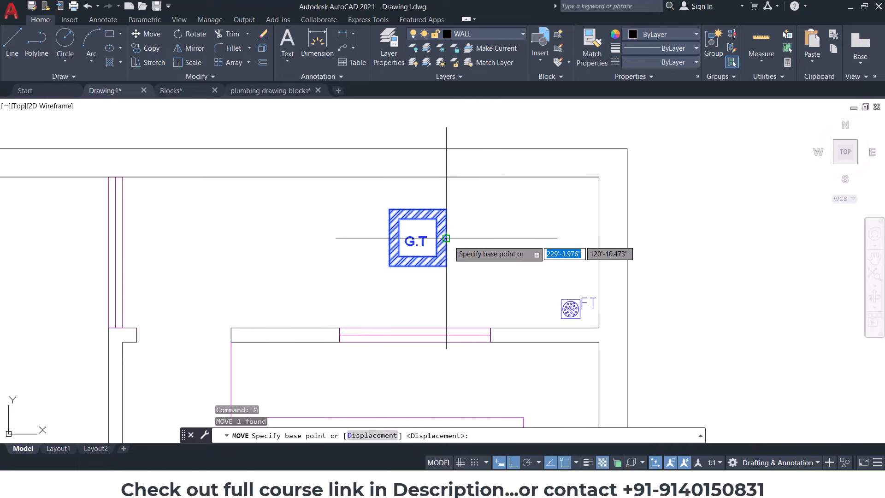
pyautogui.scroll(6, 446, 235)
pyautogui.click(432, 225)
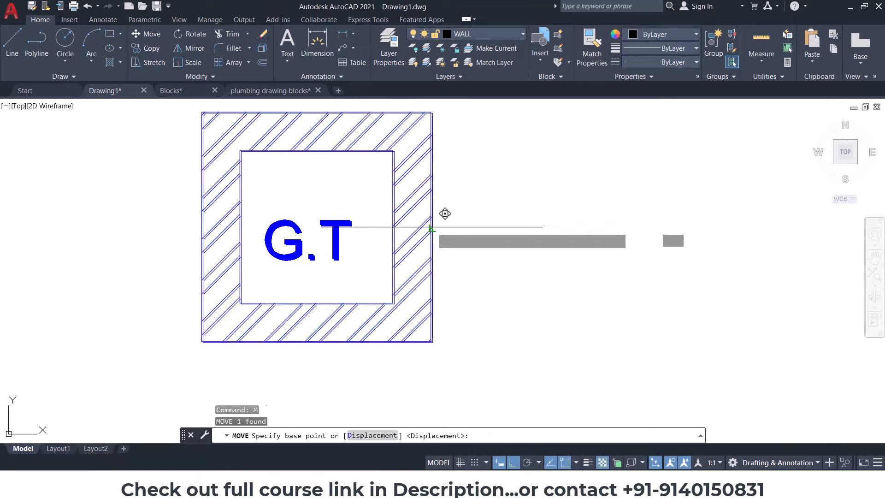
pyautogui.scroll(-6, 438, 232)
pyautogui.click(588, 245)
pyautogui.press('Escape')
# Step: Move the G.T symbol 2' horizontally away from the wash area's outer side wall
pyautogui.click(554, 249)
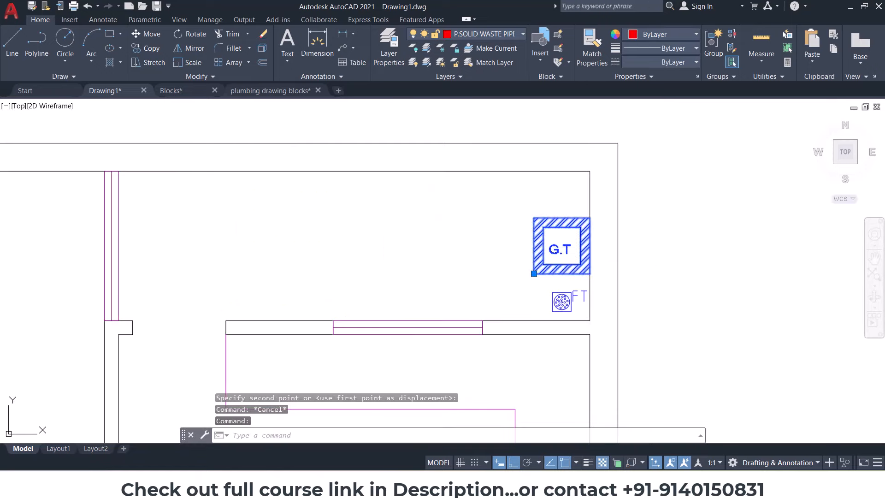
pyautogui.write('m')
pyautogui.press('Return')
pyautogui.click(550, 192)
pyautogui.write("2'")
pyautogui.press('Return')
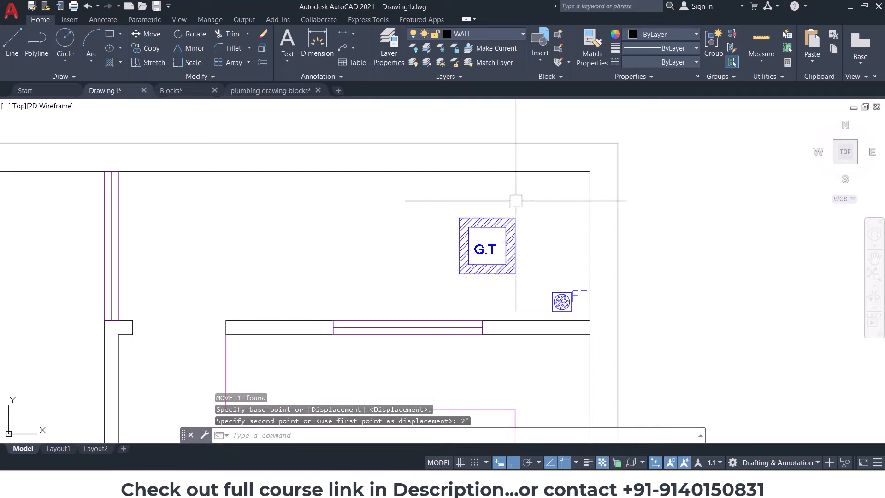
pyautogui.scroll(-5, 507, 245)
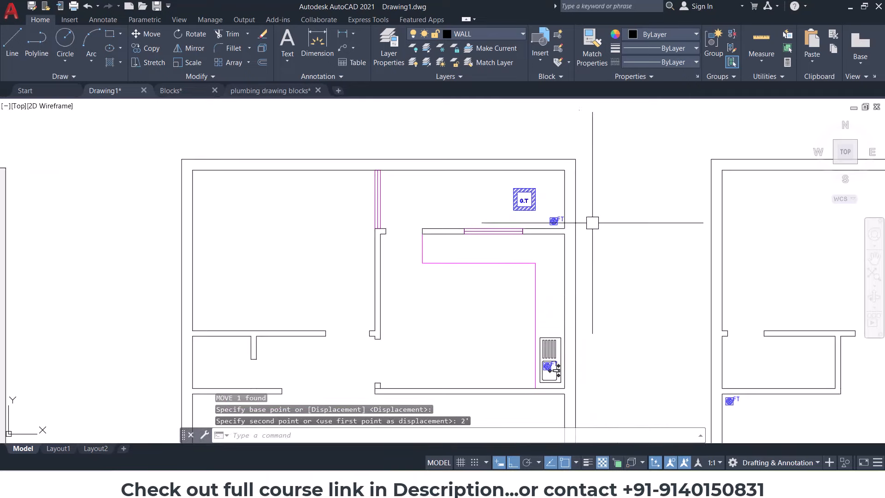
pyautogui.scroll(-3, 506, 198)
pyautogui.scroll(3, 538, 172)
pyautogui.click(540, 177)
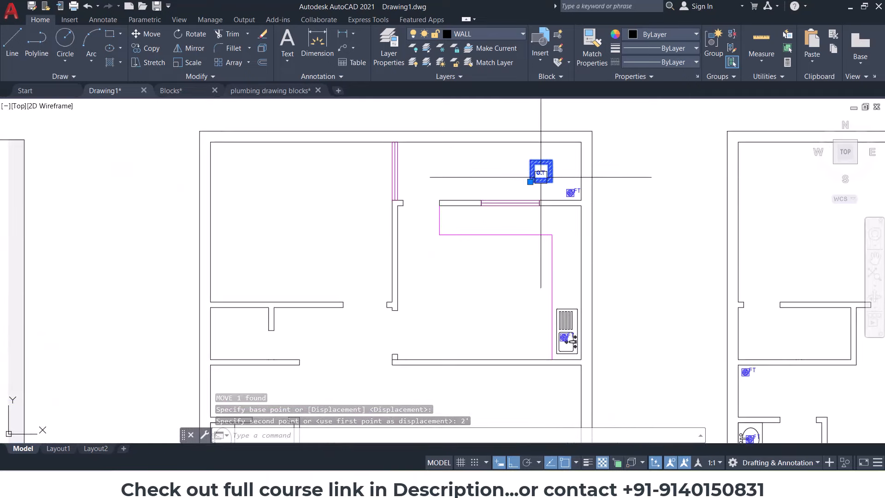
pyautogui.write('co')
pyautogui.press('Return')
pyautogui.scroll(5, 533, 183)
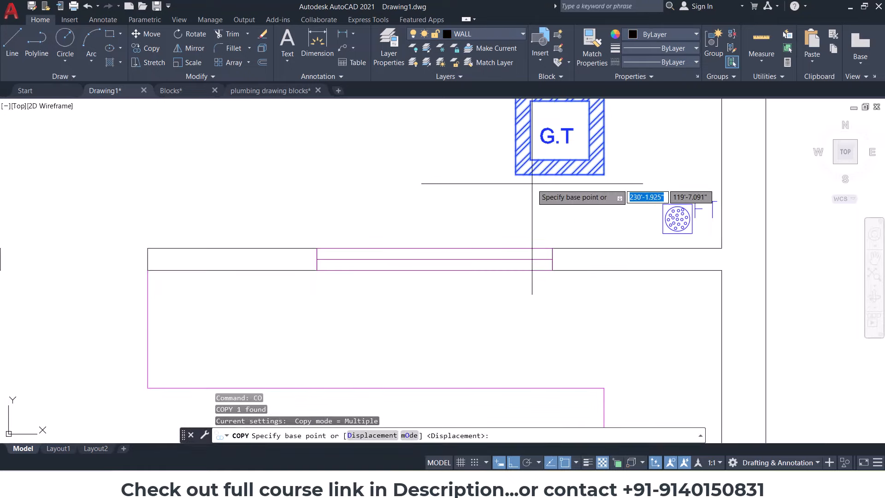
pyautogui.click(561, 176)
pyautogui.scroll(-7, 537, 197)
pyautogui.moveTo(391, 297); pyautogui.dragTo(506, 192, button='middle')
pyautogui.press('Escape')
pyautogui.press('Escape')
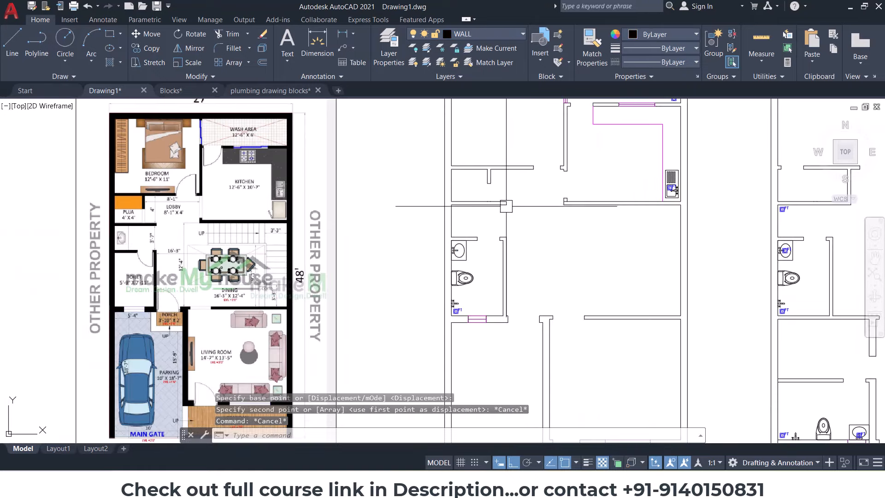
# Step: Paste the I.C and G.T symbols against the outer side wall, just above the ground-floor toilet's washbasin
pyautogui.hotkey('ctrl', 'v')
pyautogui.scroll(6, 458, 224)
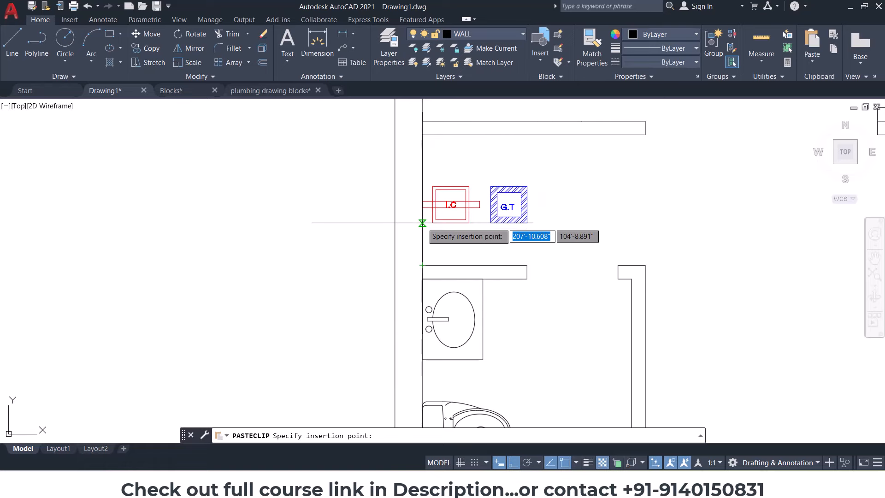
pyautogui.press('Escape')
pyautogui.scroll(2, 429, 205)
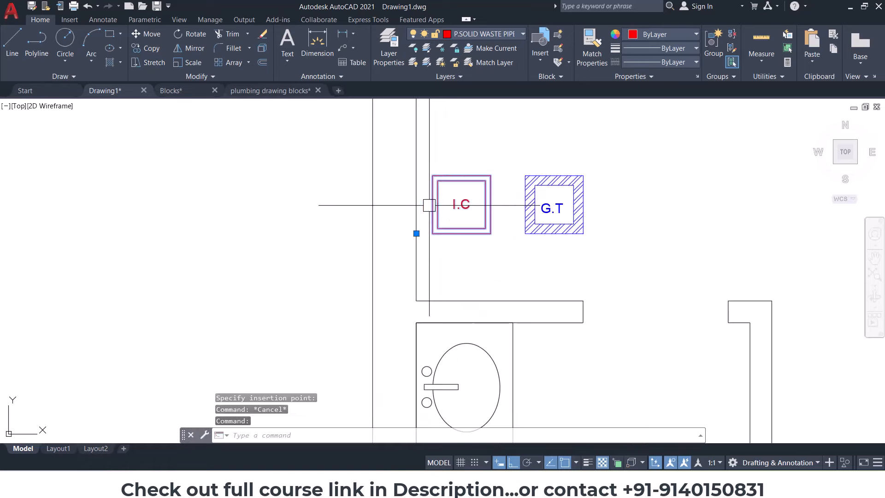
# Step: Move the I.C and G.T pair by the I.C symbol's side midpoint against the inner face of the outer side wall above the ground-floor toilet
pyautogui.click(523, 178)
pyautogui.write('M')
pyautogui.press('Return')
pyautogui.scroll(2, 452, 195)
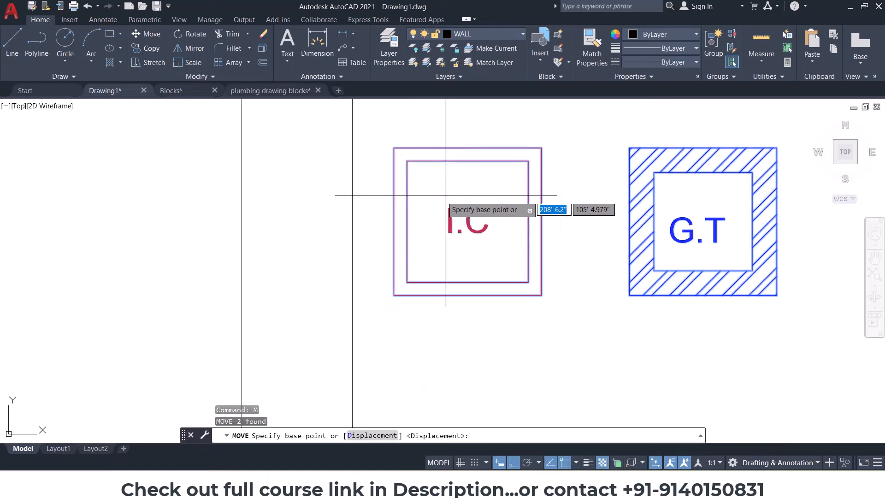
pyautogui.click(392, 224)
pyautogui.scroll(-5, 360, 205)
pyautogui.click(357, 206)
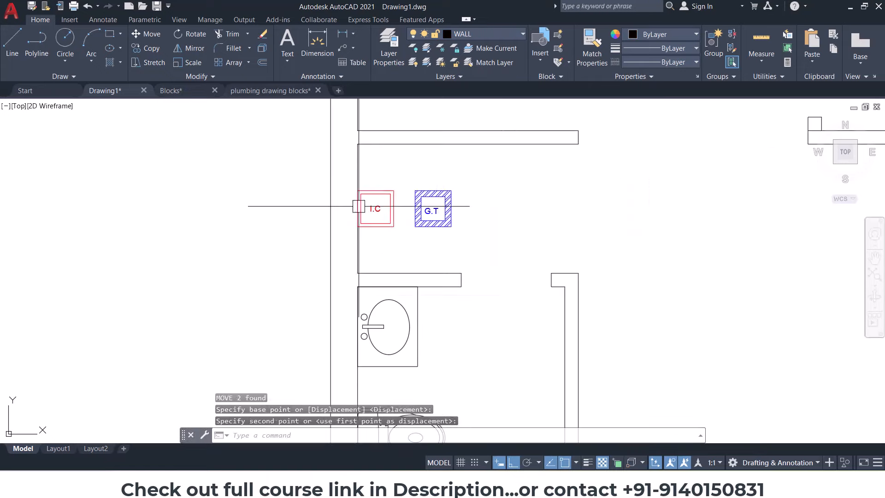
pyautogui.press('Escape')
pyautogui.press('Escape')
# Step: Move the I.C and G.T symbols 1' horizontally away from the outer side wall
pyautogui.click(450, 173)
pyautogui.click(386, 233)
pyautogui.write('M')
pyautogui.press('Return')
pyautogui.click(521, 221)
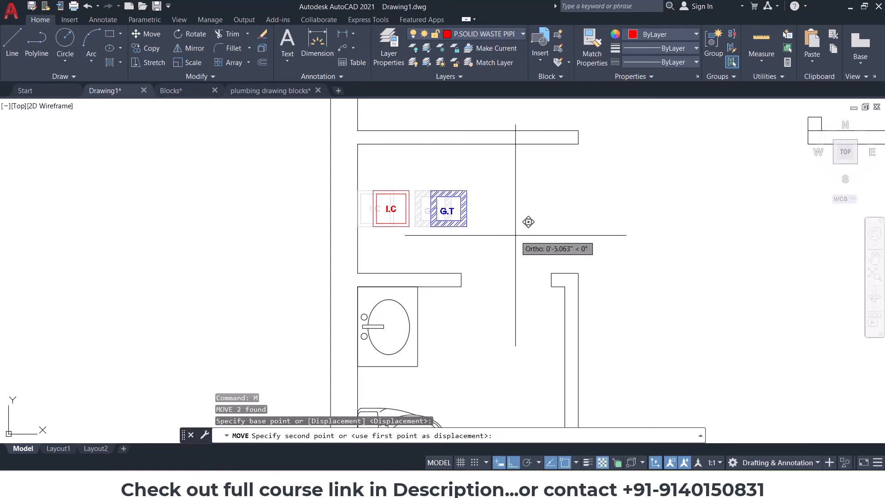
pyautogui.write("1'")
pyautogui.press('Return')
# Step: Scale the I.C and G.T symbols by 1.5 about the midpoint of the I.C symbol's wall-facing side
pyautogui.write('sc')
pyautogui.press('Return')
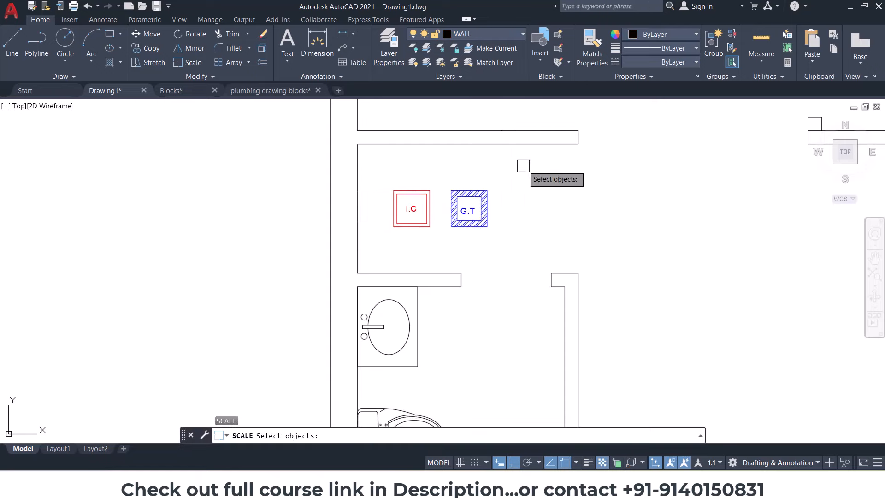
pyautogui.click(523, 165)
pyautogui.click(389, 256)
pyautogui.press('Return')
pyautogui.scroll(4, 389, 221)
pyautogui.click(398, 194)
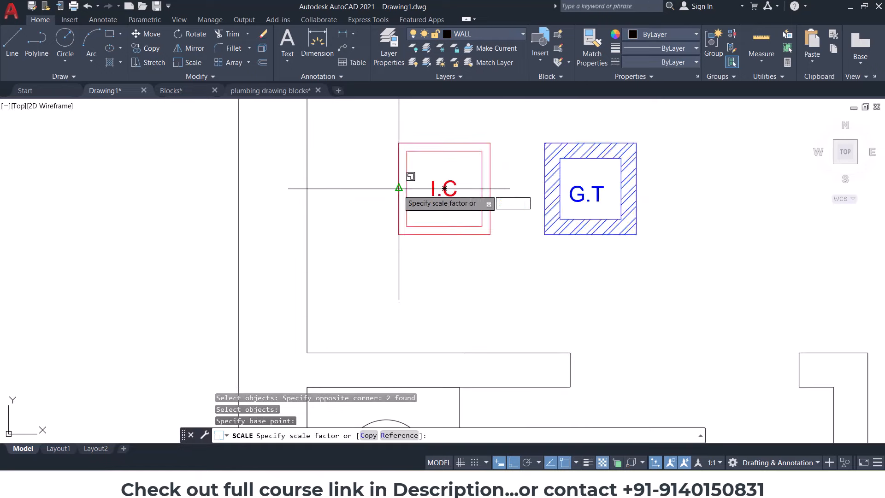
pyautogui.write('1.5')
pyautogui.press('Return')
pyautogui.scroll(-4, 430, 228)
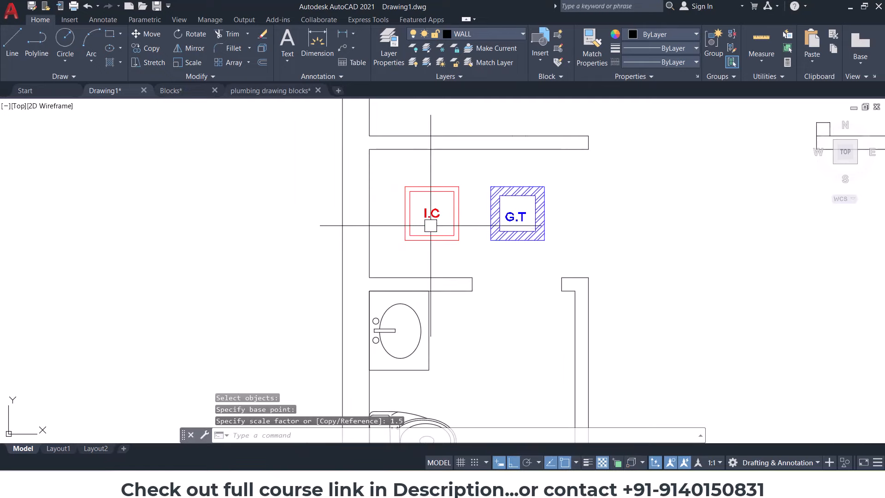
pyautogui.scroll(-3, 468, 207)
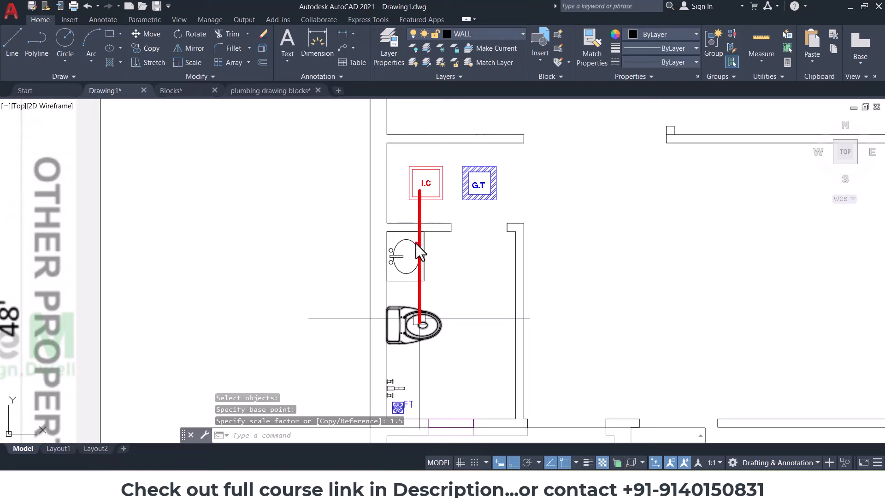
pyautogui.press('Escape')
pyautogui.press('Escape')
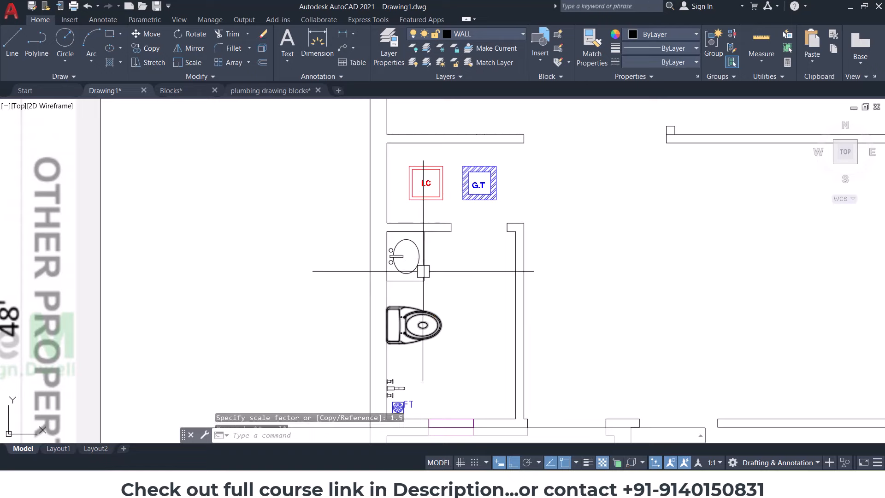
# Step: Mirror the I.C and G.T symbols about a vertical line through the midpoint of the wall above them, erasing the originals
pyautogui.scroll(4, 387, 251)
pyautogui.click(570, 145)
pyautogui.click(387, 216)
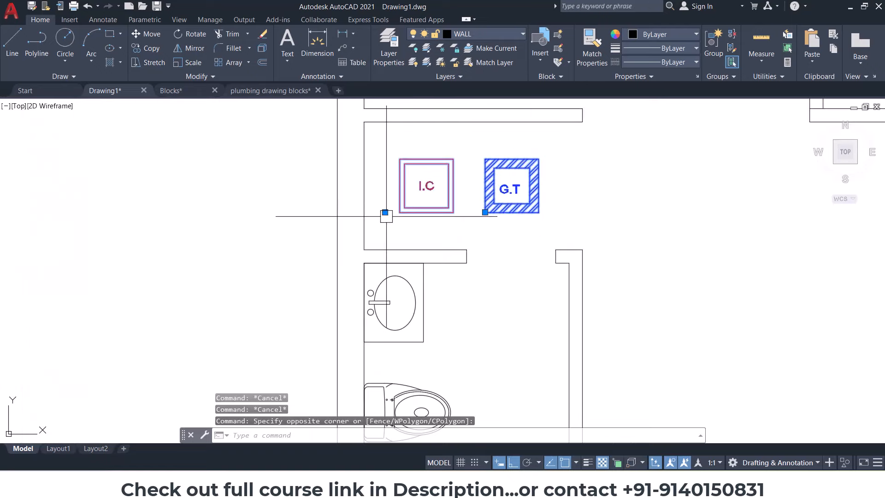
pyautogui.write('MI')
pyautogui.press('Return')
pyautogui.click(472, 121)
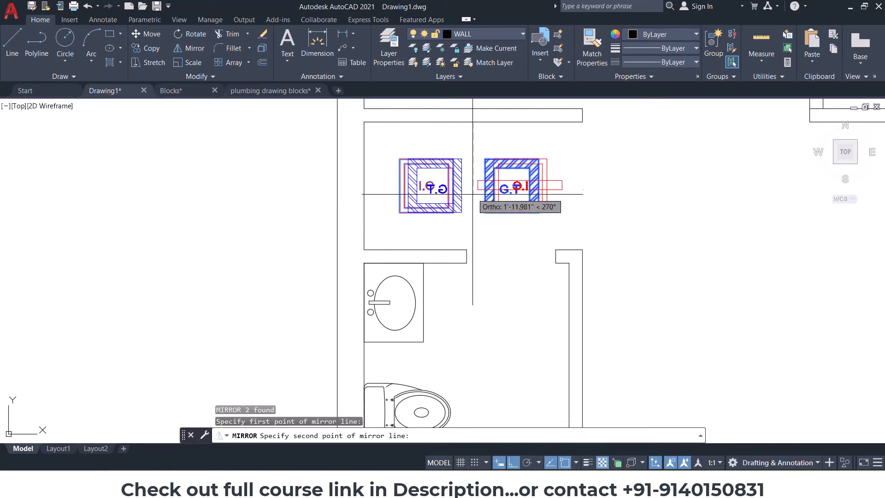
pyautogui.click(472, 194)
pyautogui.write('Y')
pyautogui.press('Return')
pyautogui.press('Escape')
pyautogui.scroll(-5, 479, 216)
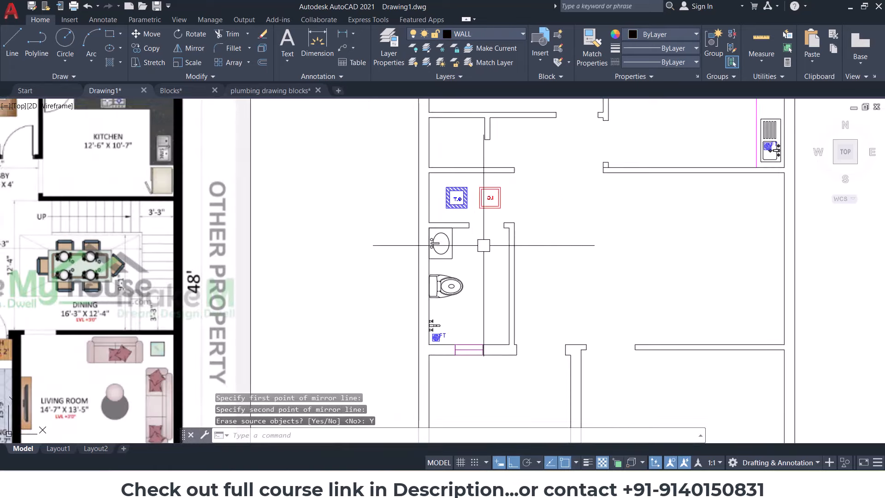
# Step: Examine how the ground-floor toilet fixtures lie relative to the mirrored G.T and I.C symbols, and check the first-floor toilets
pyautogui.scroll(4, 473, 215)
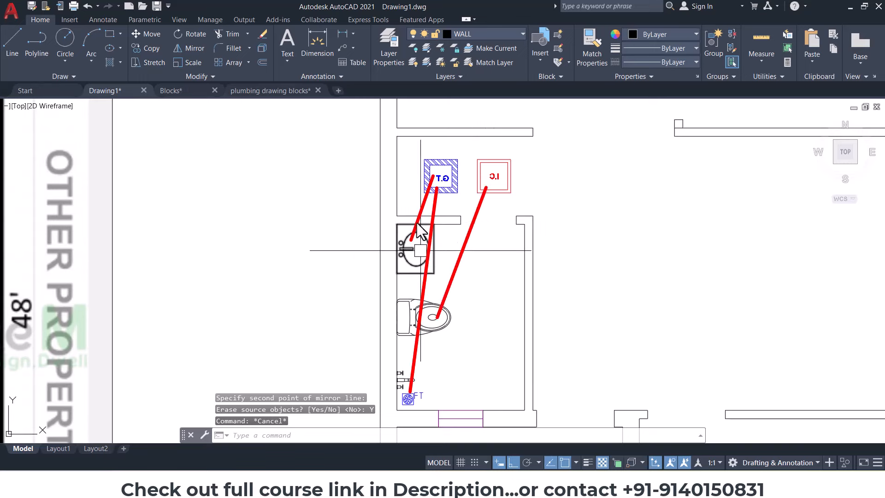
pyautogui.press('Escape')
pyautogui.press('Escape')
pyautogui.moveTo(490, 248); pyautogui.dragTo(480, 214, button='middle')
pyautogui.scroll(-4, 479, 213)
pyautogui.moveTo(525, 241)
pyautogui.mouseDown(button='middle')
pyautogui.moveTo(491, 206)
pyautogui.moveTo(436, 222)
pyautogui.mouseUp(button='middle')
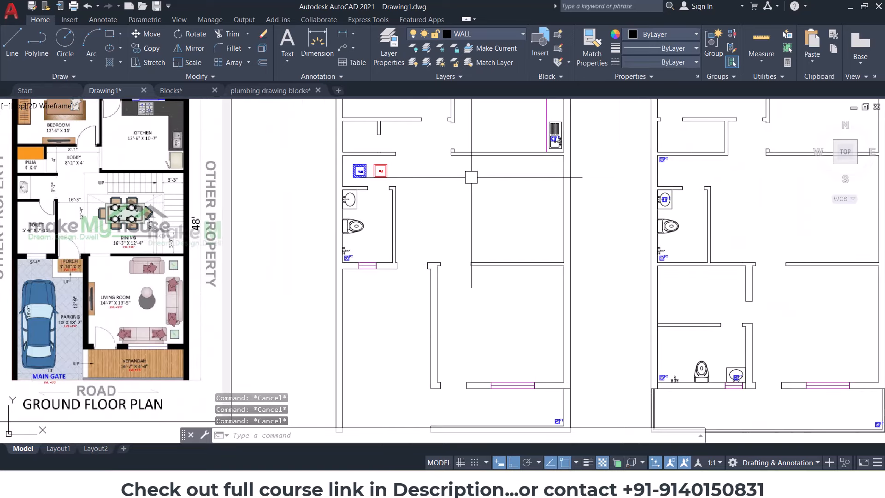
pyautogui.moveTo(650, 299); pyautogui.dragTo(606, 239, button='middle')
pyautogui.moveTo(323, 288)
pyautogui.mouseDown(button='middle')
pyautogui.moveTo(443, 265)
pyautogui.moveTo(425, 291)
pyautogui.mouseUp(button='middle')
pyautogui.scroll(2, 472, 131)
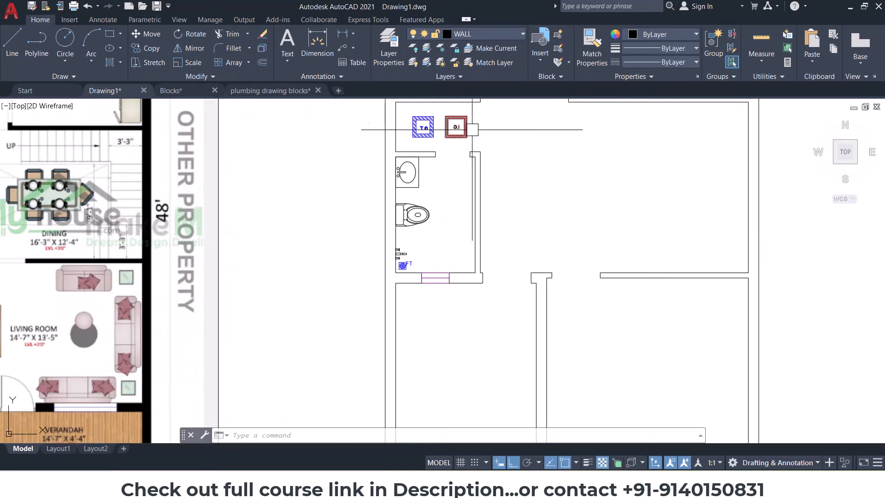
# Step: Copy the G.T and I.C symbols from the ground-floor plan to just outside the first-floor front toilet's lower wall
pyautogui.click(486, 115)
pyautogui.click(422, 131)
pyautogui.scroll(-2, 464, 188)
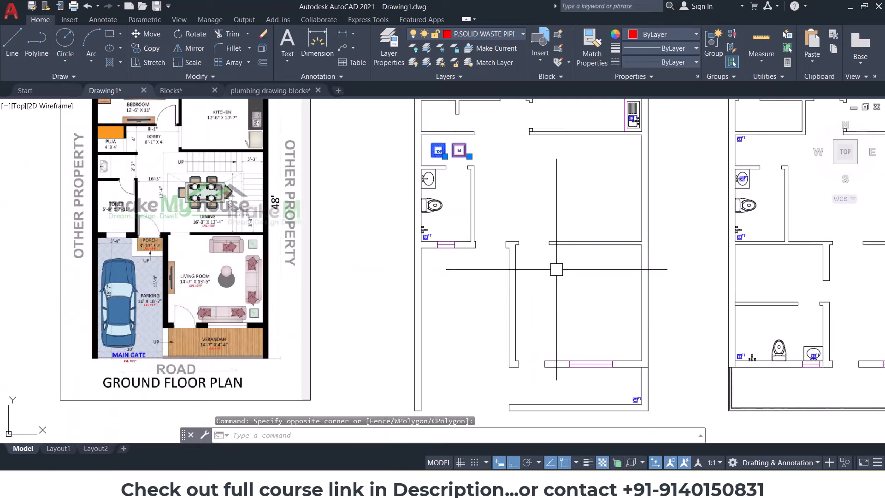
pyautogui.write('co')
pyautogui.press('Return')
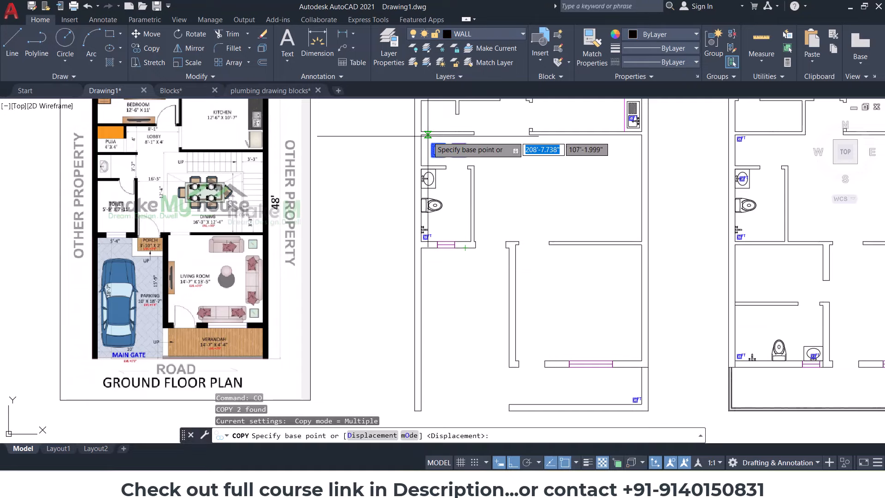
pyautogui.scroll(2, 428, 136)
pyautogui.click(435, 156)
pyautogui.scroll(-2, 433, 180)
pyautogui.moveTo(698, 387); pyautogui.dragTo(691, 320, button='middle')
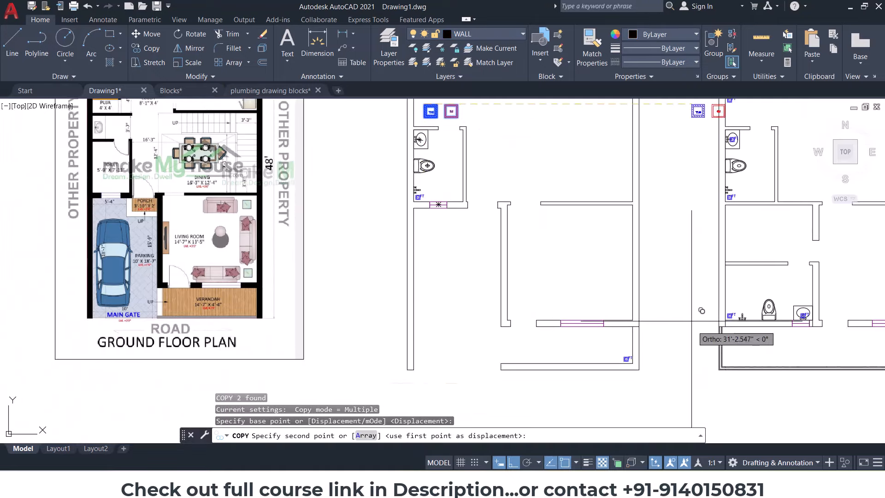
pyautogui.scroll(3, 694, 322)
pyautogui.click(754, 328)
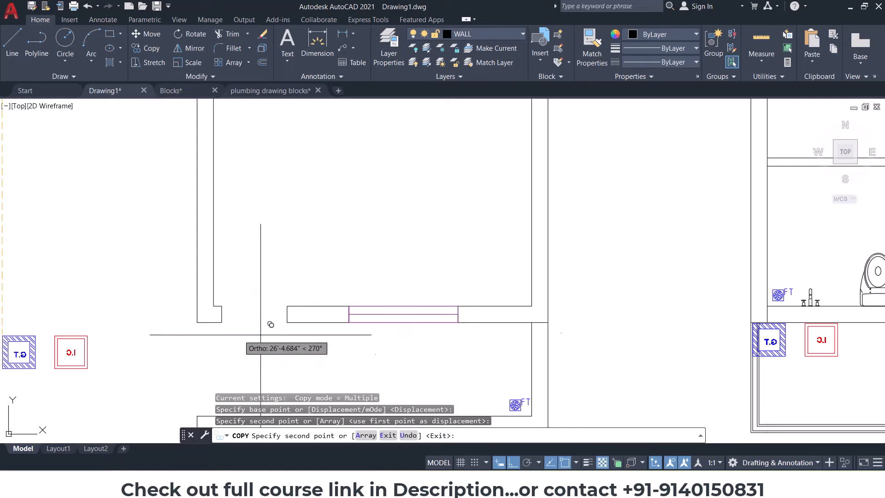
# Step: Place another copy of the G.T and I.C pair straight below the originals in the ground-floor parking area, level with the first-floor copy
pyautogui.moveTo(260, 334); pyautogui.dragTo(473, 296, button='middle')
pyautogui.scroll(-2, 315, 297)
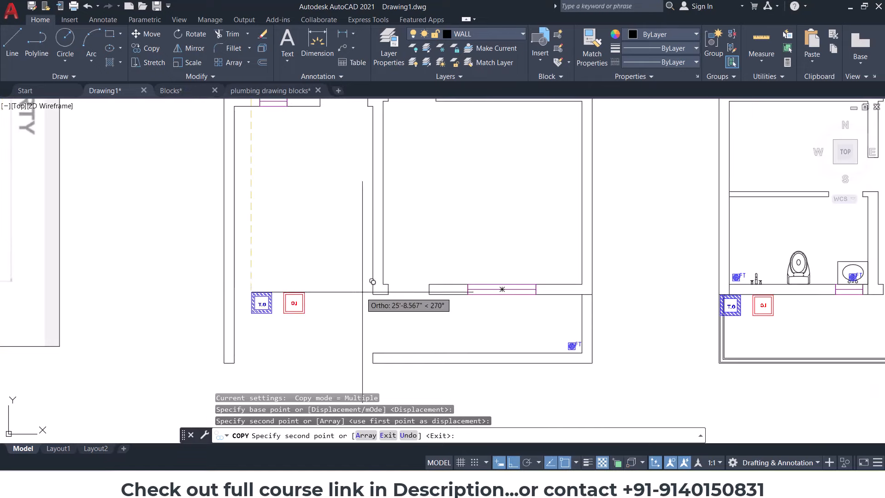
pyautogui.press('Escape')
pyautogui.press('Escape')
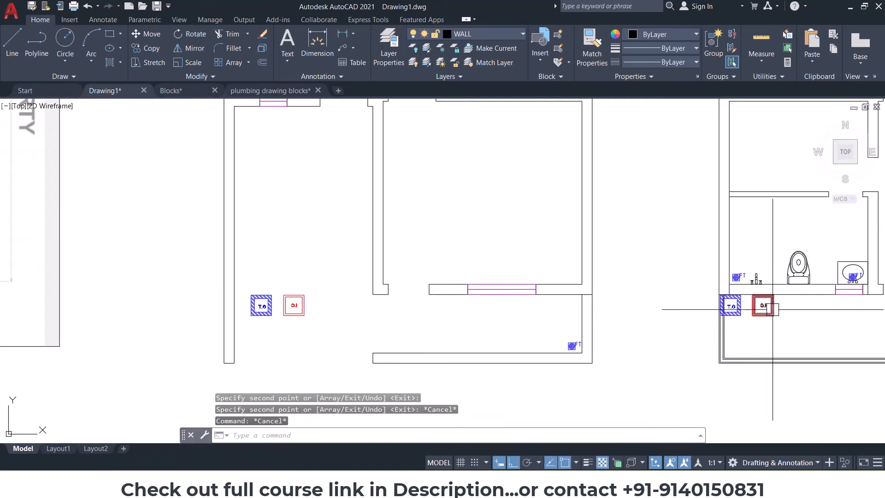
# Step: Delete the G.T and I.C copies below the first-floor front toilet
pyautogui.click(772, 311)
pyautogui.click(740, 312)
pyautogui.press('Delete')
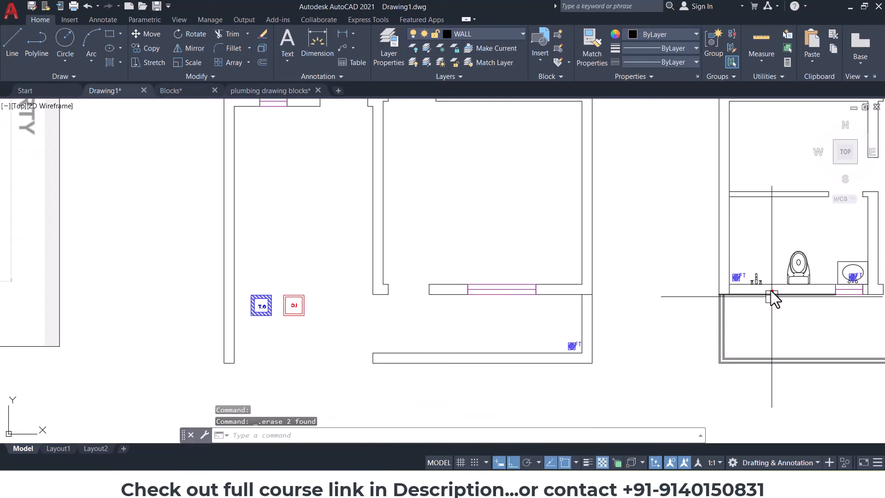
pyautogui.moveTo(733, 276)
pyautogui.mouseDown()
pyautogui.moveTo(748, 277)
pyautogui.moveTo(736, 298)
pyautogui.mouseUp()
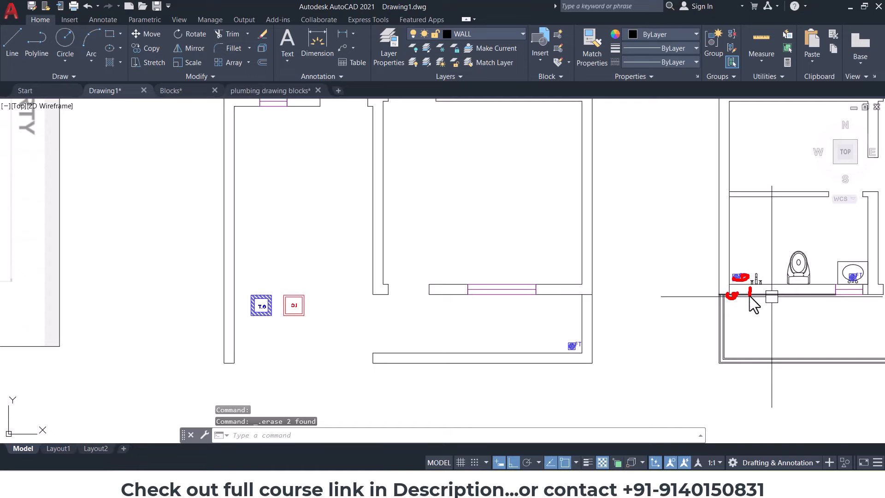
pyautogui.press('Escape')
pyautogui.press('Escape')
pyautogui.press('Escape')
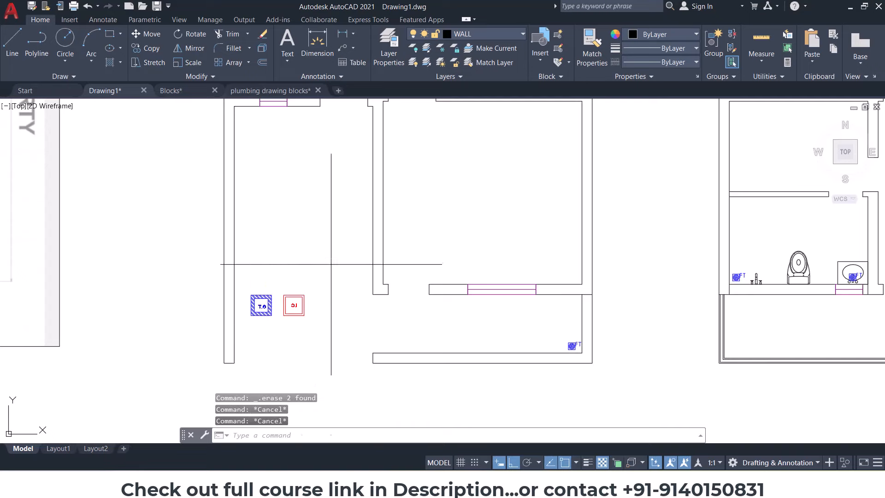
# Step: Move the parking area's G.T and I.C symbols 1' straight down
pyautogui.click(330, 263)
pyautogui.click(265, 329)
pyautogui.write('M')
pyautogui.press('Return')
pyautogui.click(324, 318)
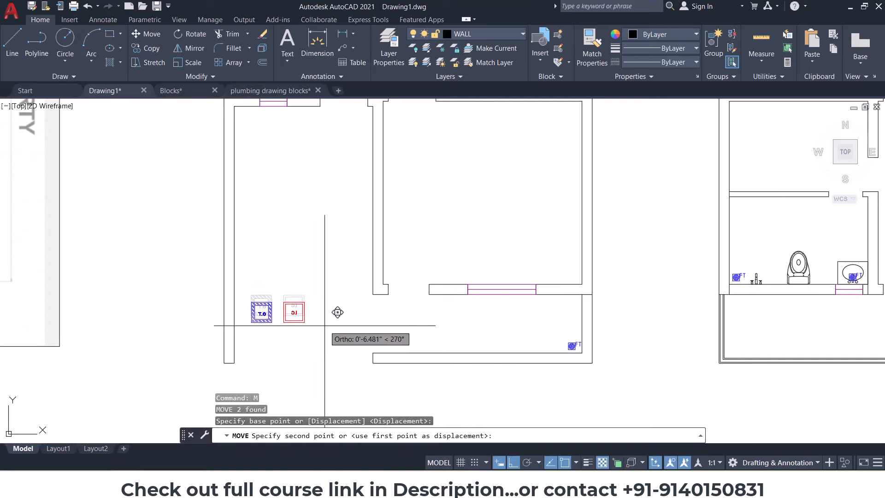
pyautogui.write("1'")
pyautogui.press('Return')
pyautogui.scroll(-4, 295, 324)
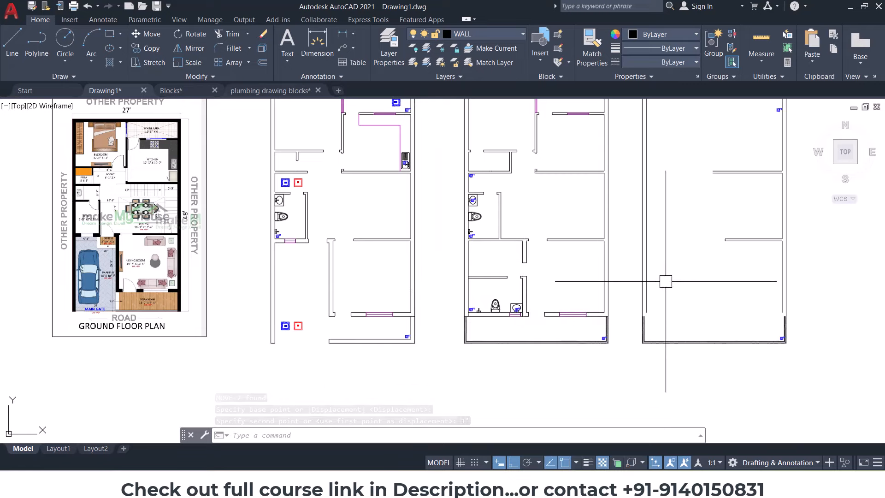
# Step: Make P.SOLID WASTE PIPE the current layer
pyautogui.moveTo(665, 281); pyautogui.dragTo(697, 328, button='middle')
pyautogui.press('Escape')
pyautogui.press('Escape')
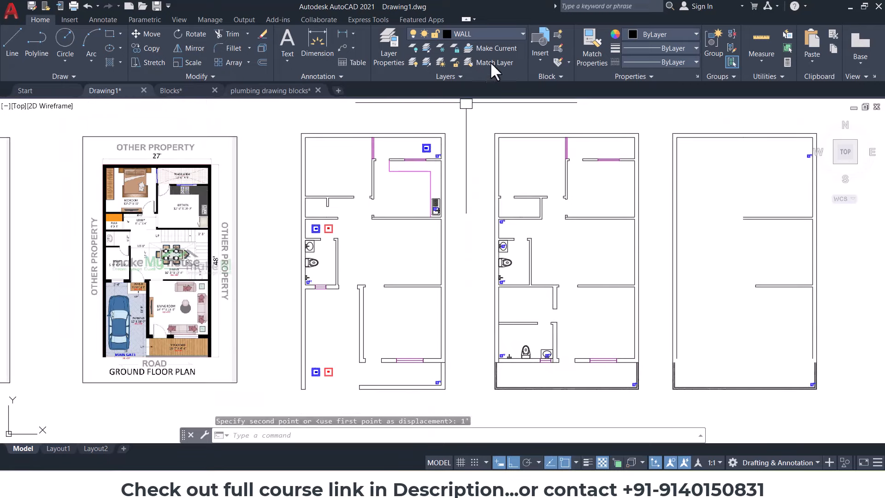
pyautogui.click(505, 32)
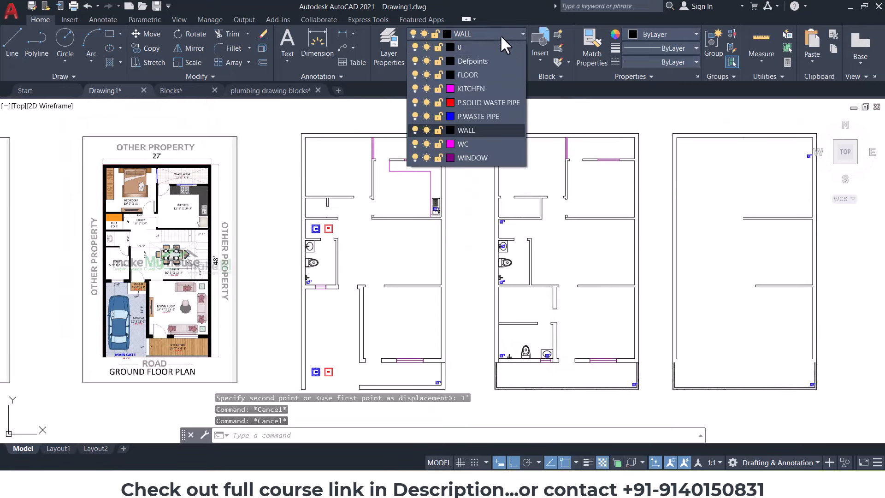
pyautogui.click(487, 101)
pyautogui.scroll(3, 450, 171)
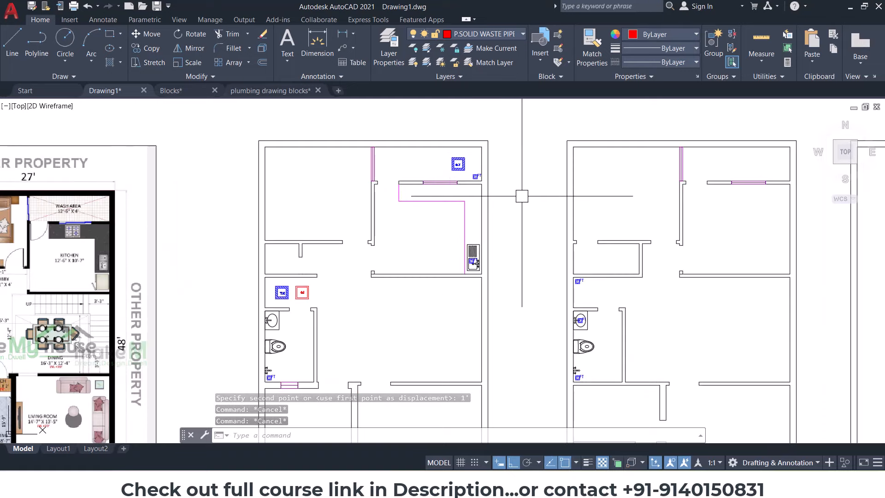
pyautogui.scroll(4, 323, 311)
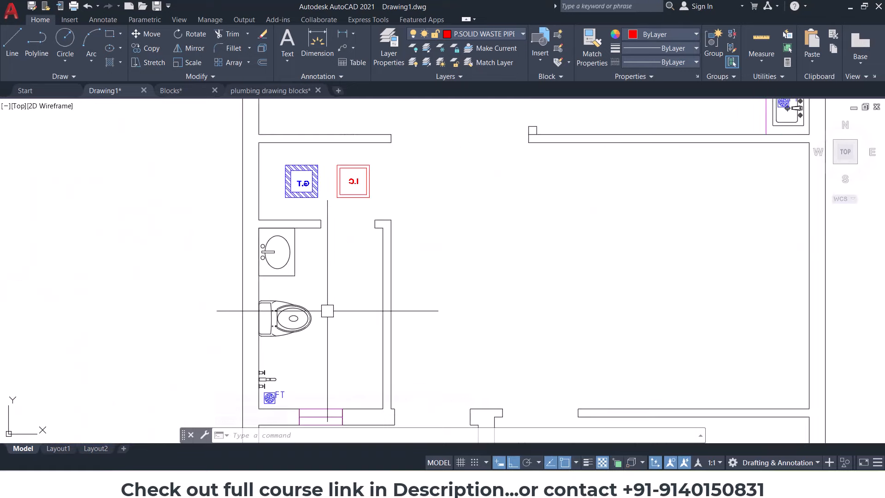
# Step: Set the WC layer's color to index 8 gray in the layer properties
pyautogui.click(391, 46)
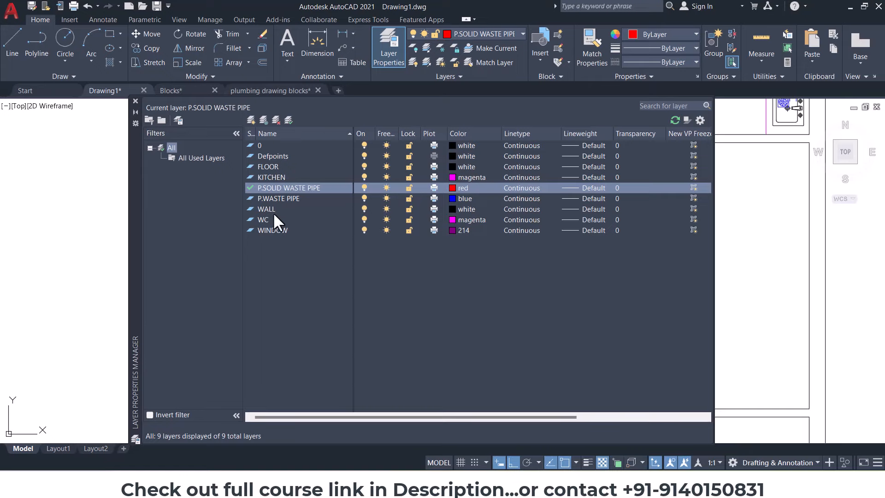
pyautogui.click(454, 219)
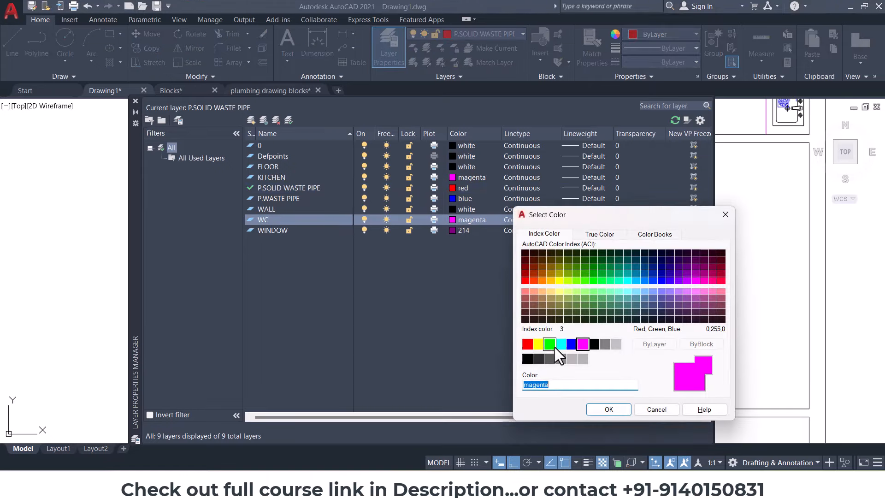
pyautogui.click(608, 408)
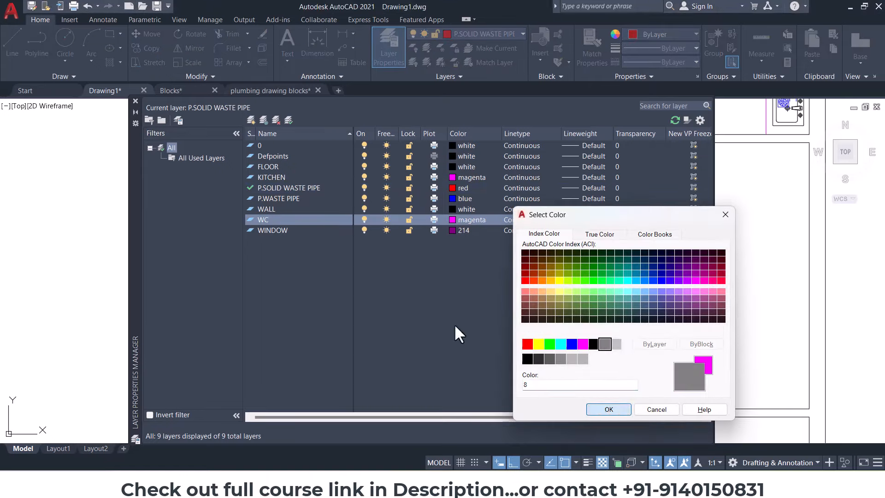
pyautogui.click(135, 99)
pyautogui.press('Escape')
pyautogui.press('Escape')
# Step: Assign the basin, WC and tap fixtures of the ground-floor toilet and the first-floor front toilet to the WC layer with ByLayer color
pyautogui.click(349, 336)
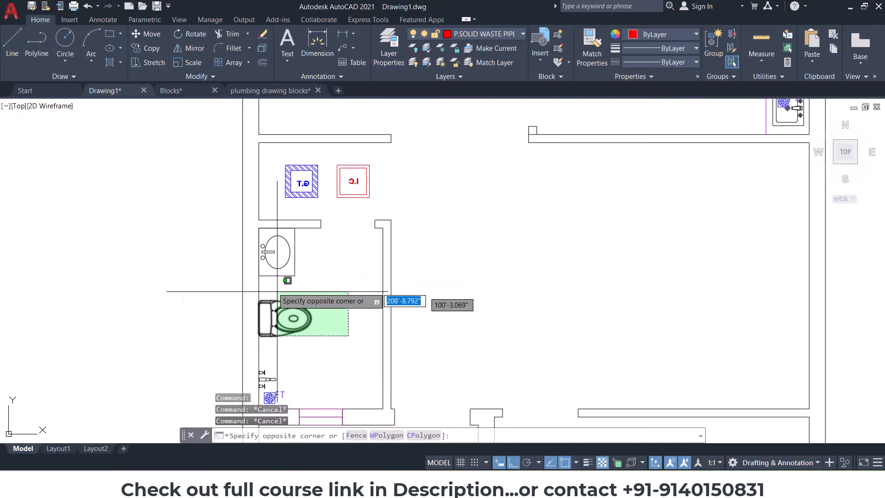
pyautogui.click(269, 256)
pyautogui.click(275, 369)
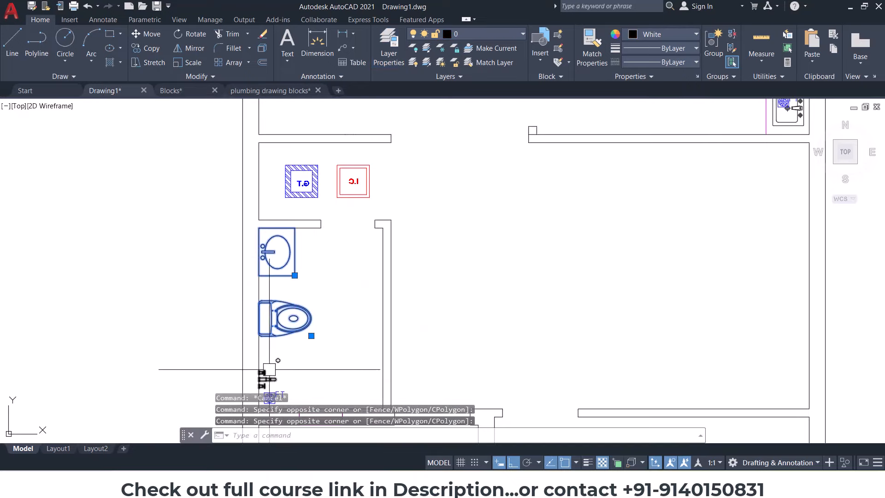
pyautogui.scroll(-2, 278, 387)
pyautogui.scroll(4, 265, 296)
pyautogui.click(259, 317)
pyautogui.scroll(-8, 307, 235)
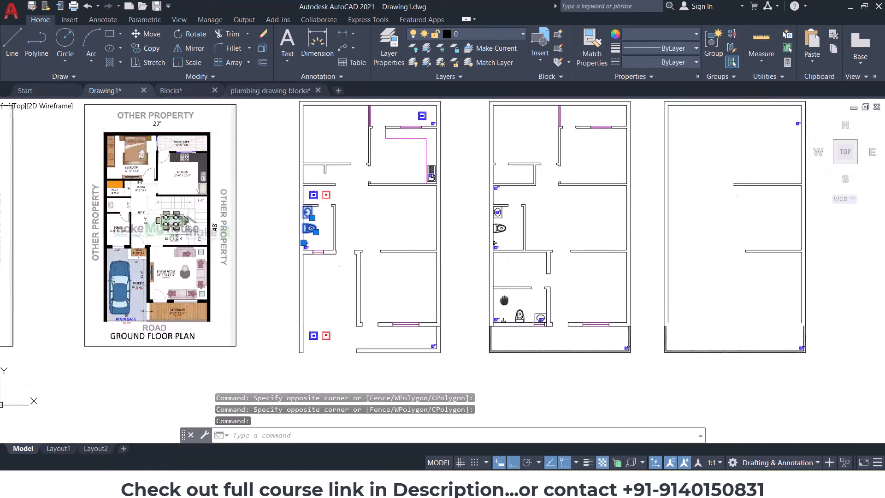
pyautogui.scroll(6, 530, 299)
pyautogui.click(551, 293)
pyautogui.click(506, 299)
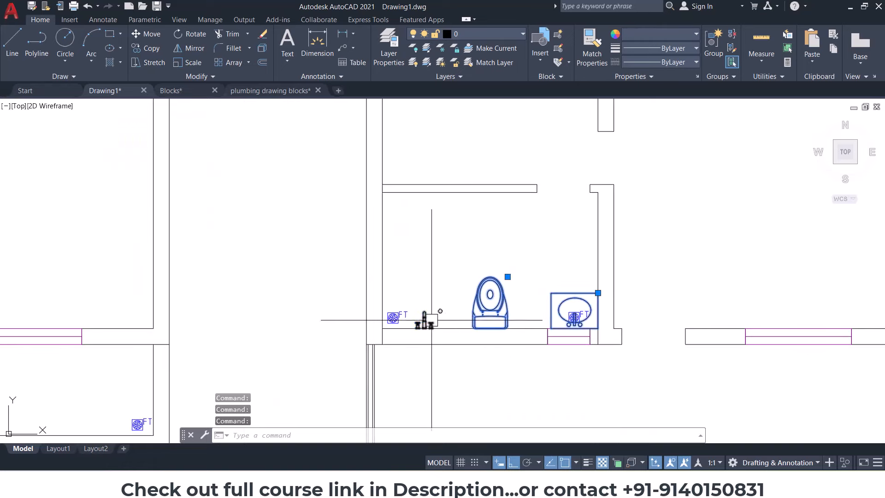
pyautogui.click(496, 29)
pyautogui.click(485, 147)
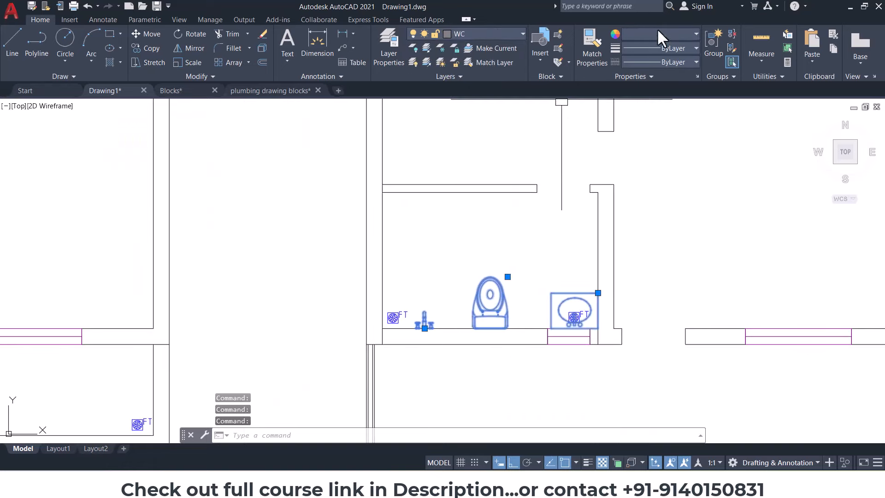
pyautogui.click(656, 31)
pyautogui.click(654, 48)
pyautogui.scroll(-6, 505, 273)
pyautogui.press('Escape')
pyautogui.press('Escape')
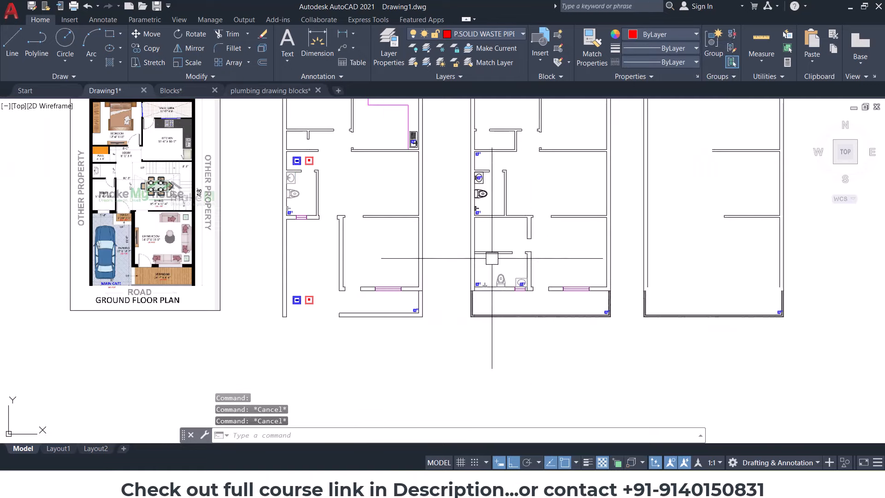
pyautogui.press('Escape')
# Step: Assign the first-floor rear toilet's basin, WC and tap fixtures to the WC layer
pyautogui.scroll(6, 483, 188)
pyautogui.click(491, 212)
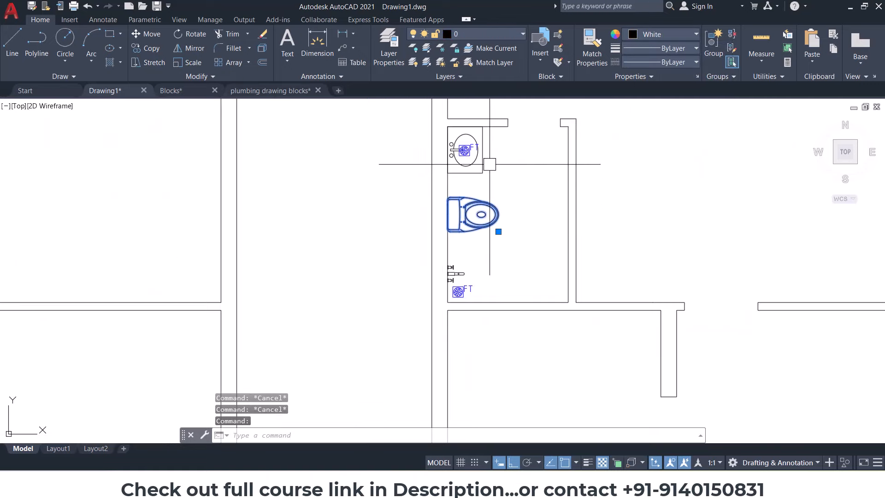
pyautogui.click(507, 40)
pyautogui.click(475, 147)
pyautogui.press('Escape')
pyautogui.press('Escape')
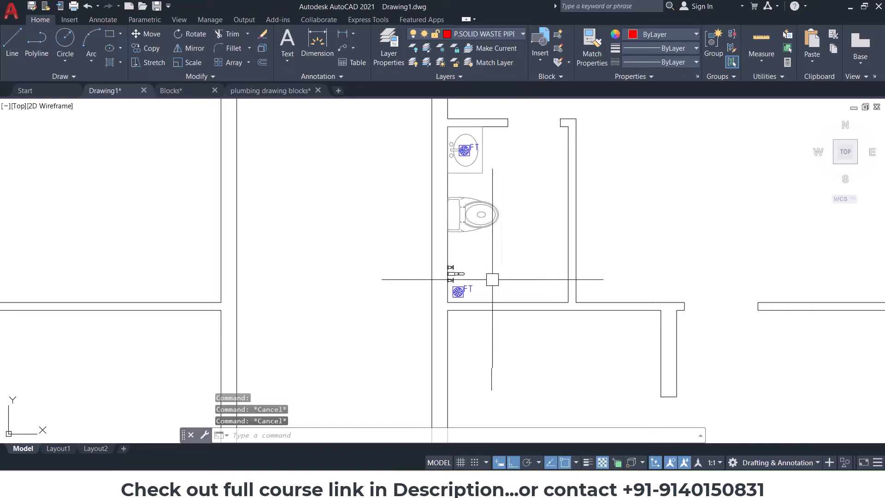
pyautogui.click(463, 151)
pyautogui.click(502, 33)
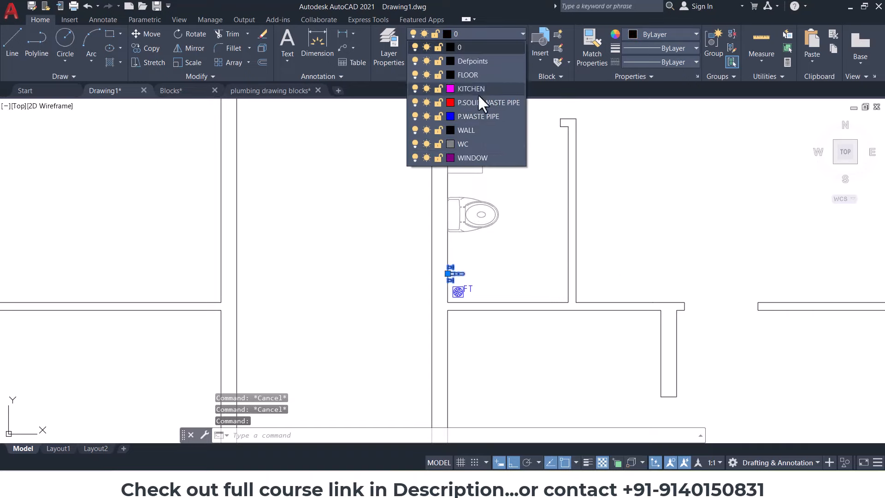
pyautogui.click(463, 144)
pyautogui.press('Escape')
# Step: Start a polyline at the drain of the ground-floor toilet's WC and set its starting and ending widths to 4"
pyautogui.scroll(-6, 444, 231)
pyautogui.scroll(2, 272, 213)
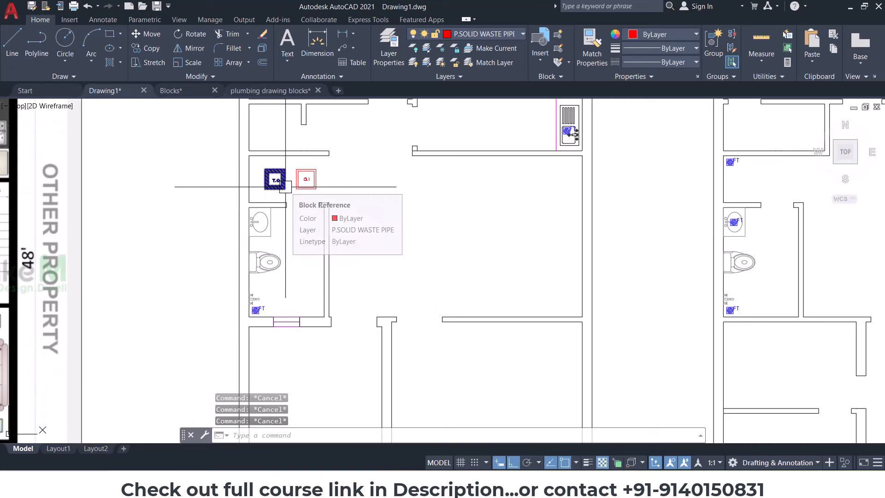
pyautogui.moveTo(319, 245); pyautogui.dragTo(355, 258, button='middle')
pyautogui.click(39, 46)
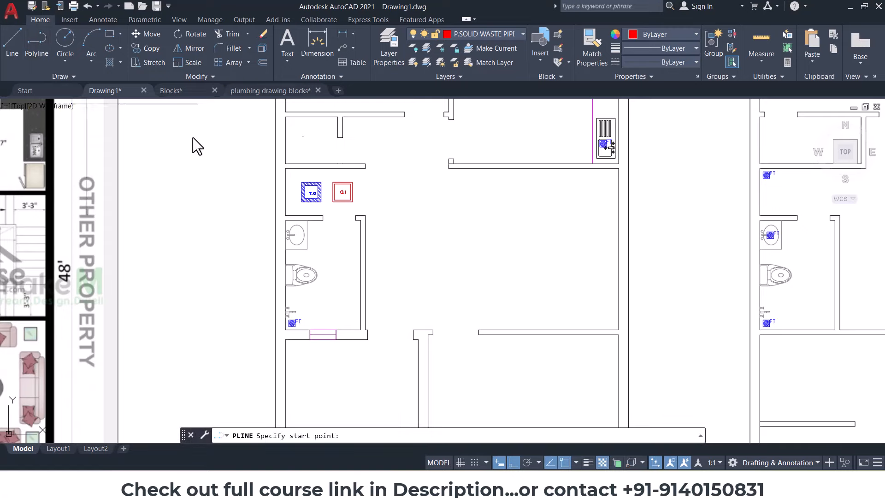
pyautogui.scroll(4, 304, 248)
pyautogui.scroll(6, 306, 317)
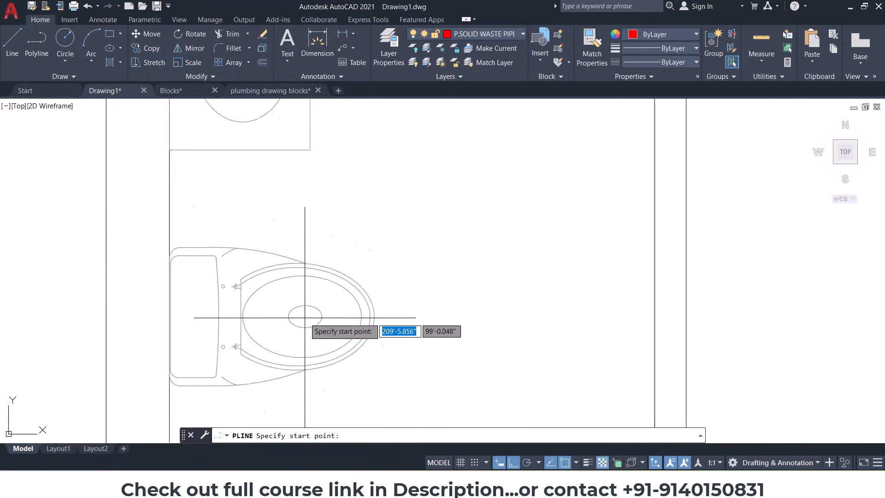
pyautogui.click(306, 316)
pyautogui.scroll(-2, 304, 322)
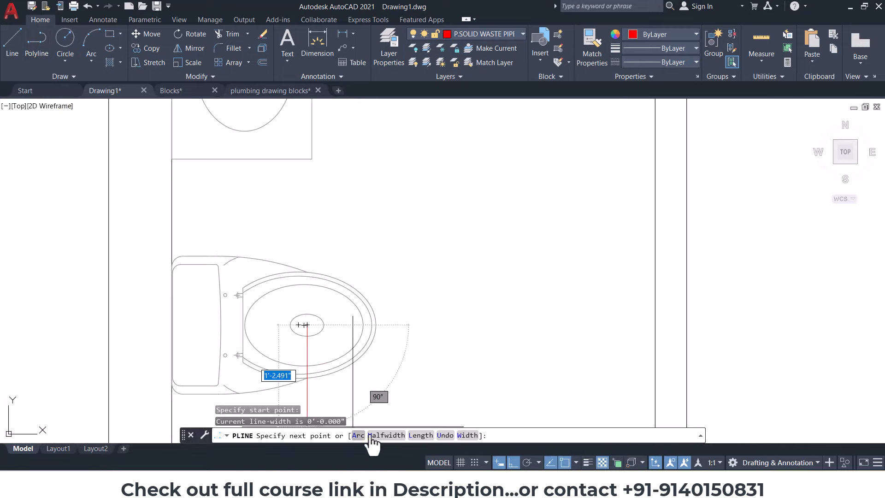
pyautogui.click(467, 436)
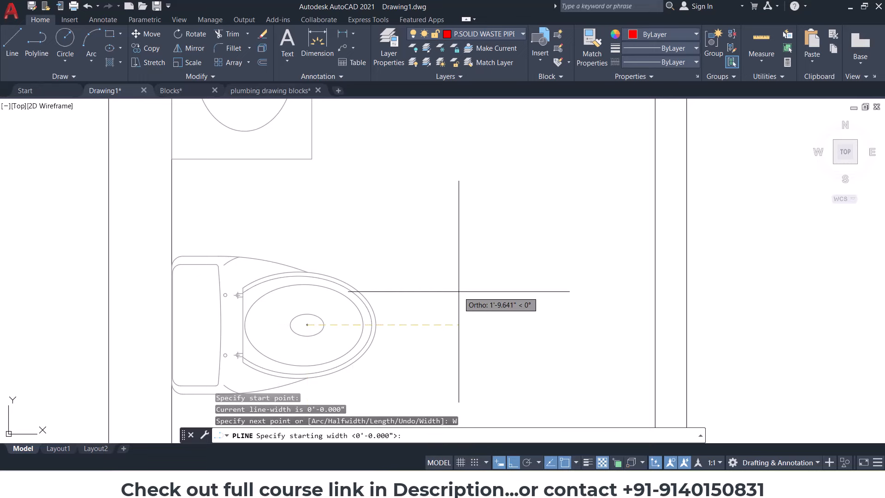
pyautogui.press('Return')
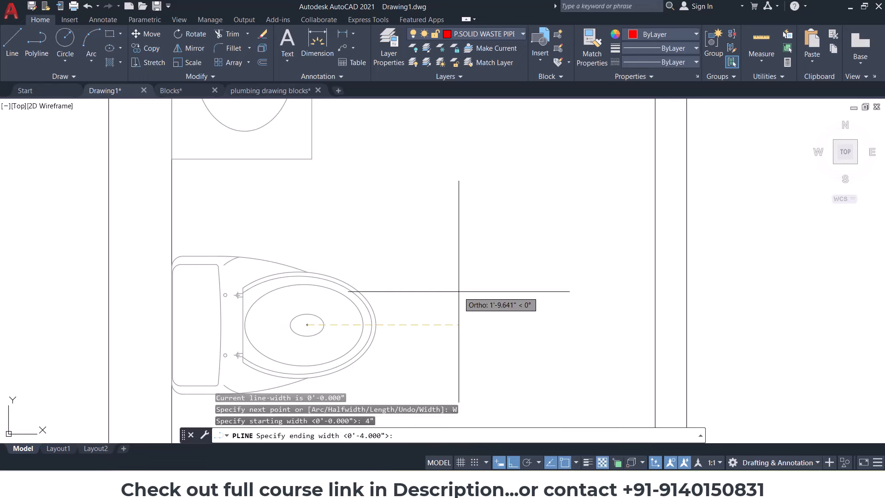
pyautogui.press('Return')
# Step: Turn Ortho off and run the 4" wide polyline diagonally to the lower edge of the I.C symbol above the toilet
pyautogui.scroll(-4, 414, 299)
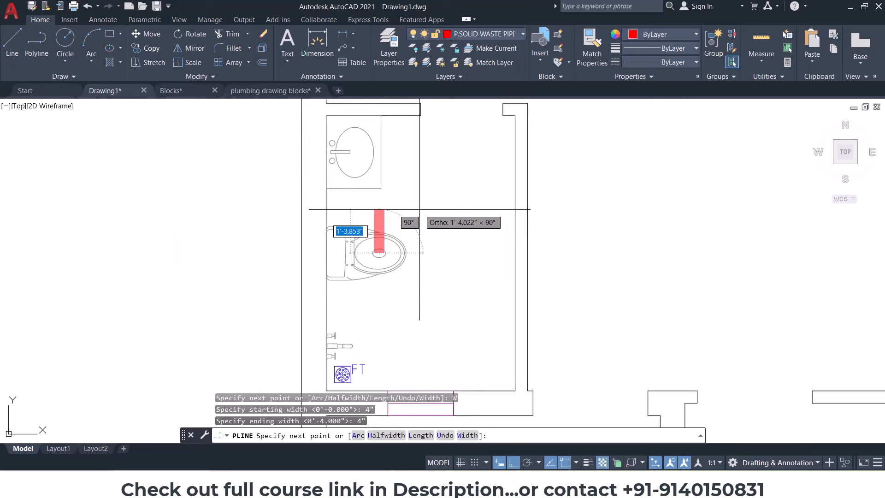
pyautogui.press('F8')
pyautogui.scroll(4, 470, 186)
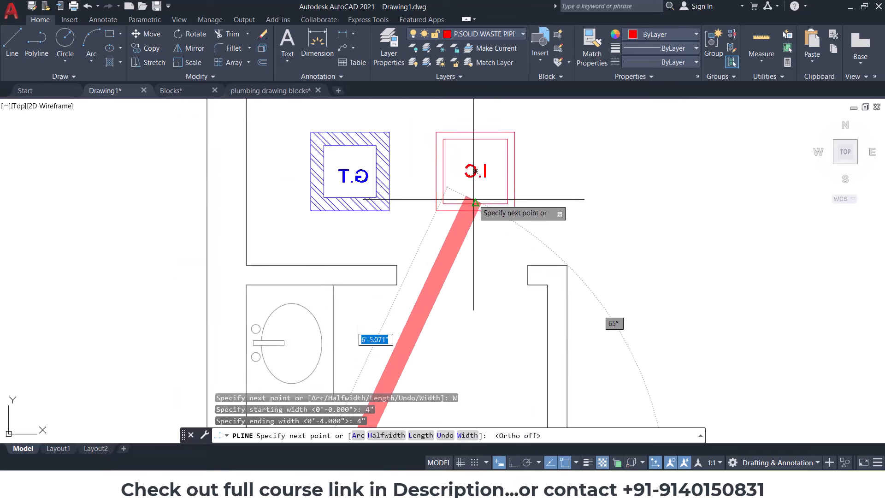
pyautogui.click(475, 217)
pyautogui.scroll(-3, 475, 217)
pyautogui.press('Escape')
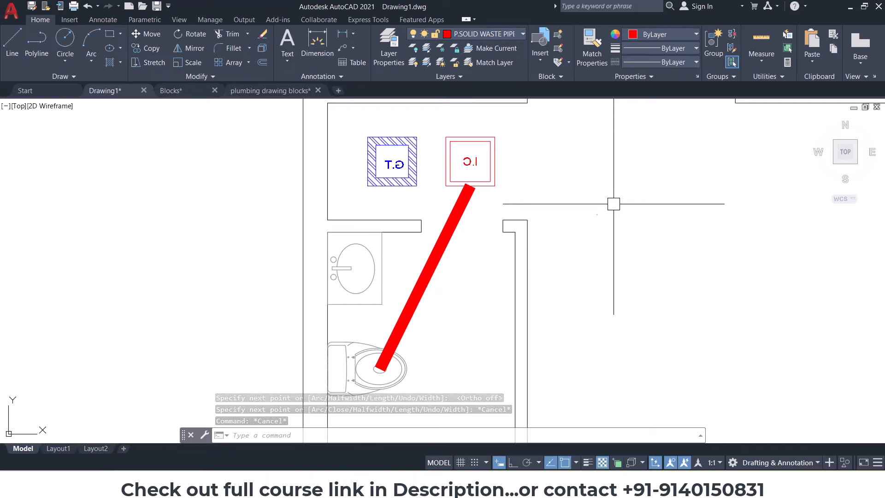
# Step: Delete the diagonal pipe polyline between the ground-floor WC and the I.C symbol
pyautogui.scroll(-6, 498, 217)
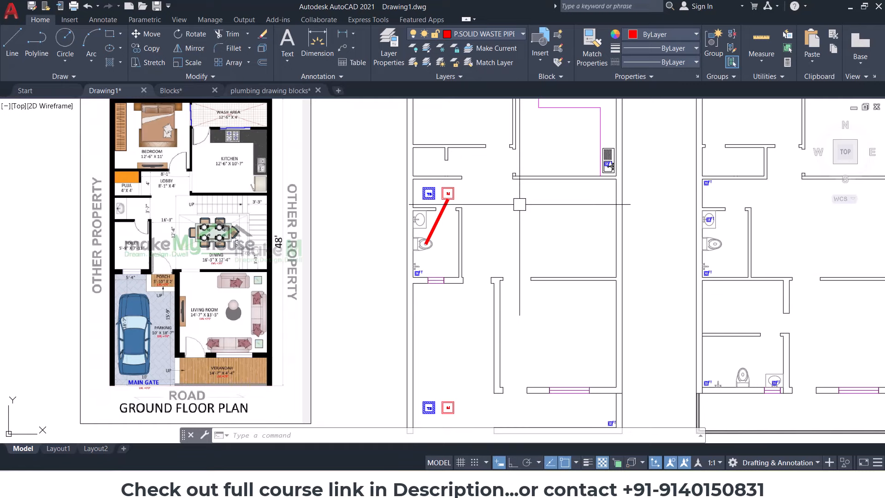
pyautogui.scroll(6, 441, 209)
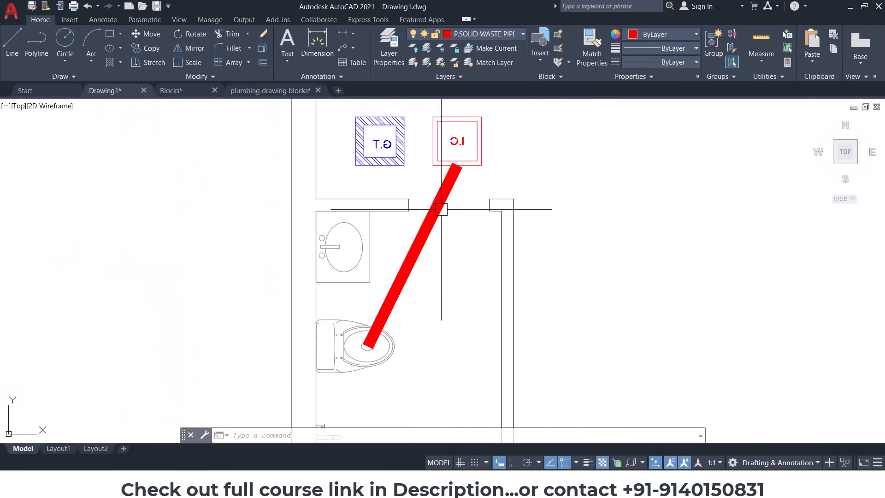
pyautogui.press('Delete')
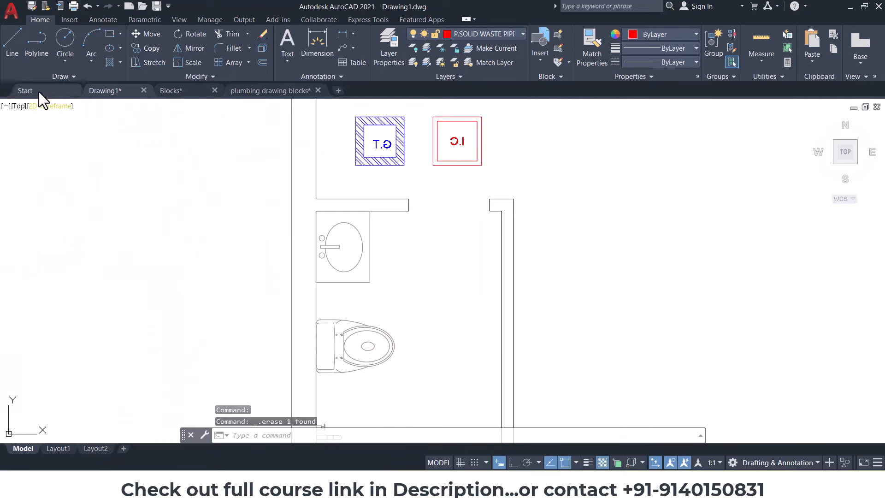
# Step: Draw a 4" wide polyline from the ground-floor WC's drain to the I.C's outer lower edge and on to its inner square
pyautogui.click(36, 46)
pyautogui.scroll(2, 364, 345)
pyautogui.scroll(2, 341, 336)
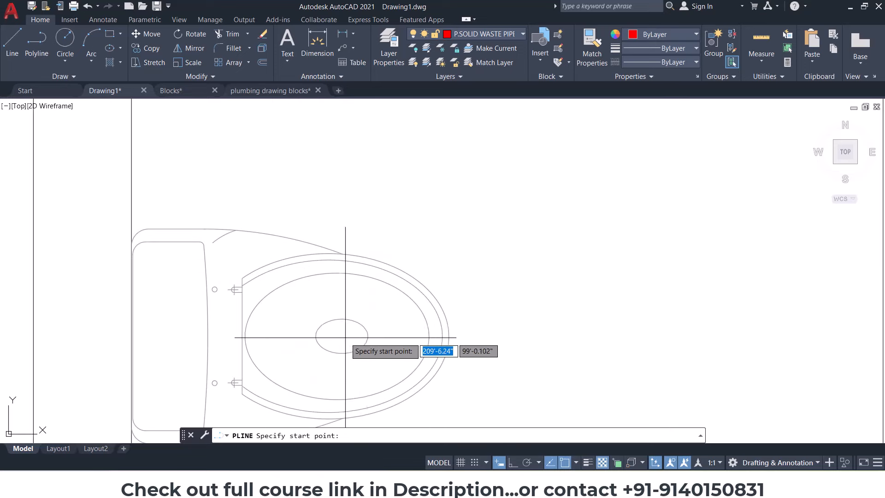
pyautogui.click(344, 337)
pyautogui.scroll(-2, 344, 337)
pyautogui.scroll(-2, 414, 336)
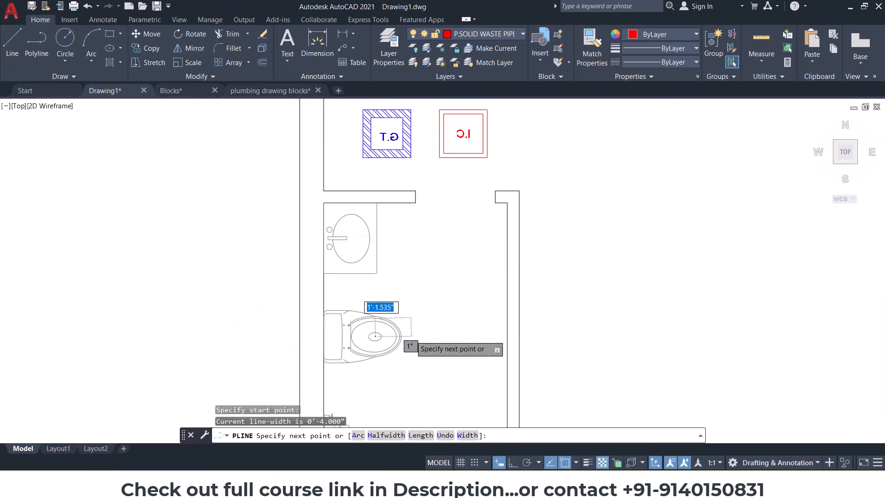
pyautogui.click(463, 157)
pyautogui.scroll(5, 463, 157)
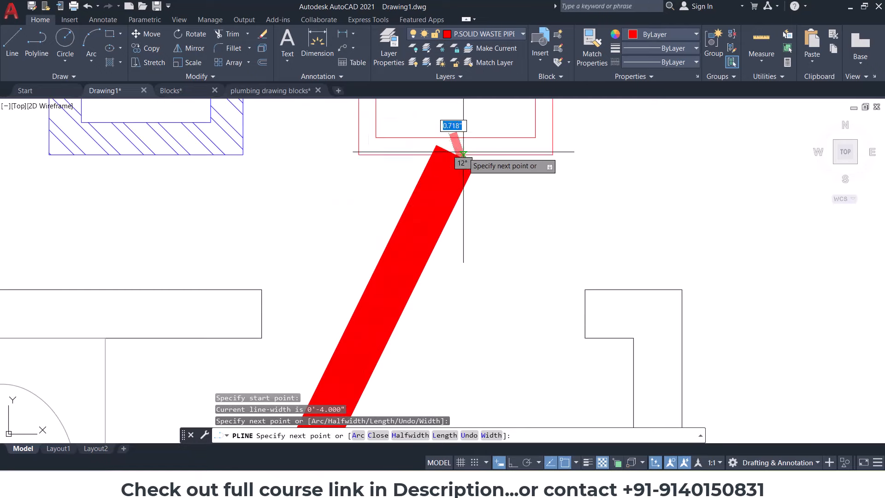
pyautogui.click(456, 138)
pyautogui.press('Return')
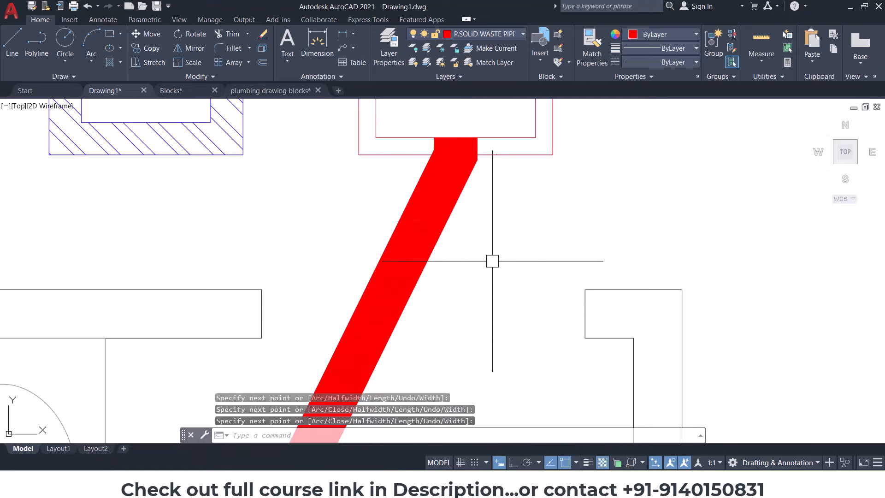
# Step: Delete the redrawn 4" wide pipe polyline with its short end segment inside the I.C symbol
pyautogui.scroll(-3, 507, 272)
pyautogui.scroll(-6, 421, 249)
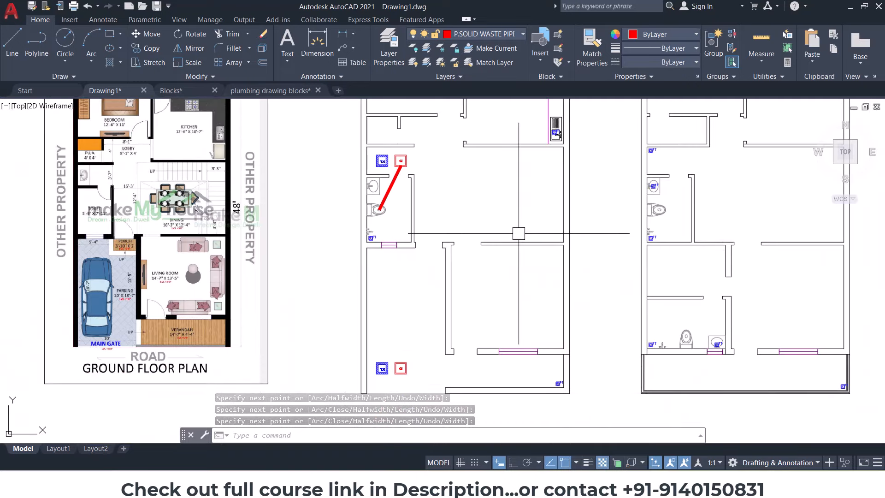
pyautogui.moveTo(393, 171); pyautogui.dragTo(400, 186, button='middle')
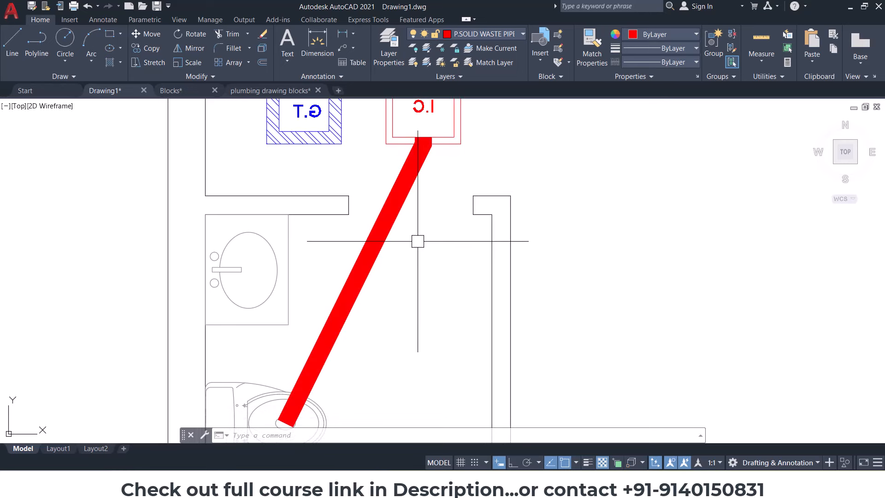
pyautogui.click(394, 228)
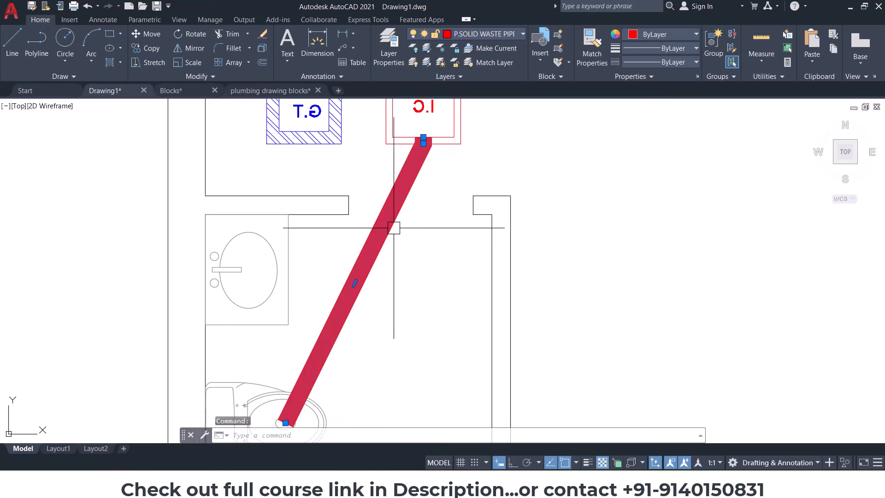
pyautogui.press('Delete')
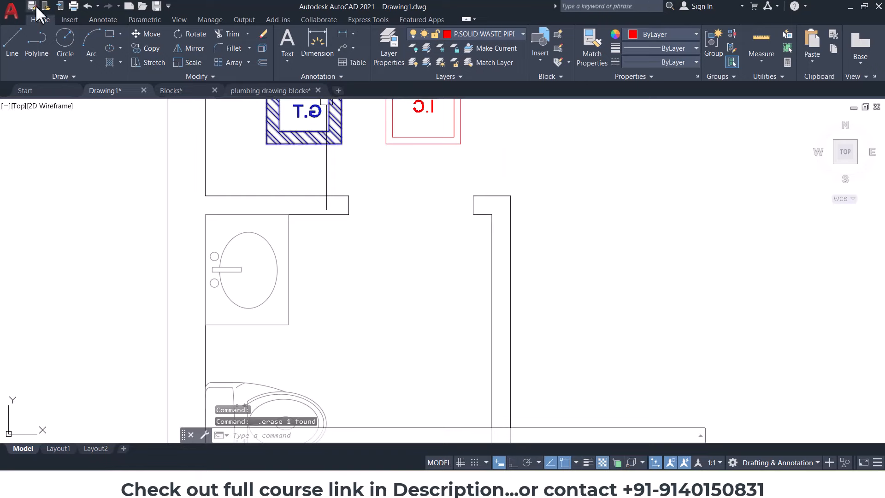
# Step: Set the polyline starting and ending widths to 2" from the ground-floor WC's drain, then cancel the polyline without placing a segment
pyautogui.write('pl')
pyautogui.press('Return')
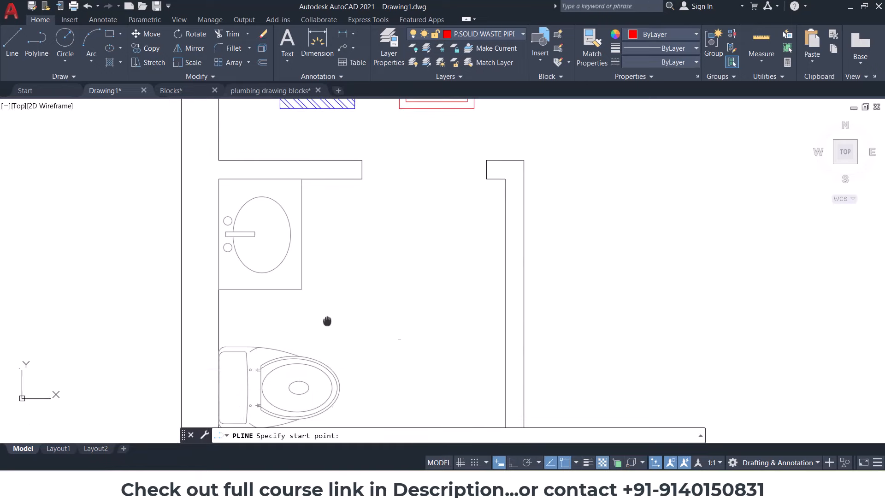
pyautogui.scroll(4, 295, 391)
pyautogui.click(284, 391)
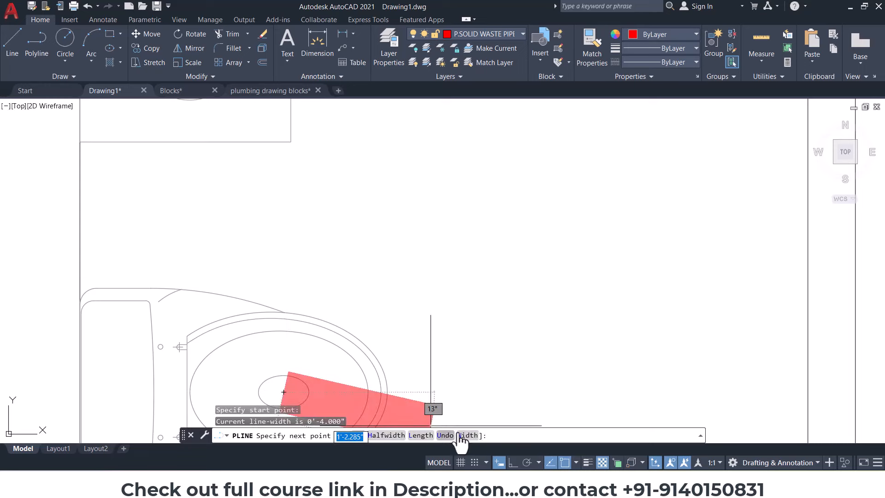
pyautogui.click(467, 435)
pyautogui.write('2"')
pyautogui.press('Return')
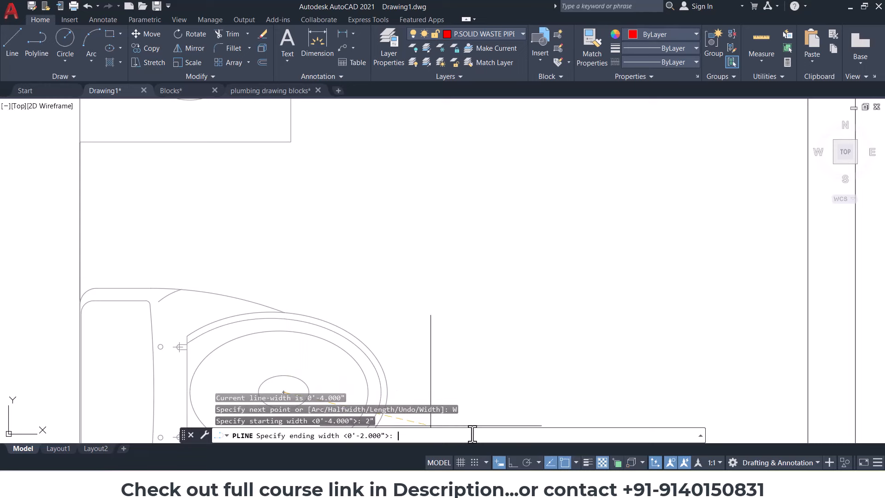
pyautogui.write('2"')
pyautogui.press('Return')
pyautogui.scroll(-4, 438, 251)
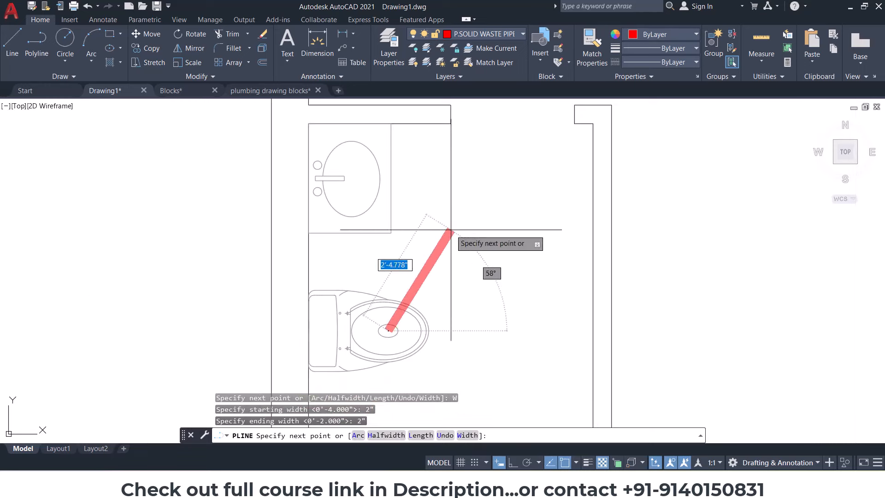
pyautogui.press('Escape')
pyautogui.press('Escape')
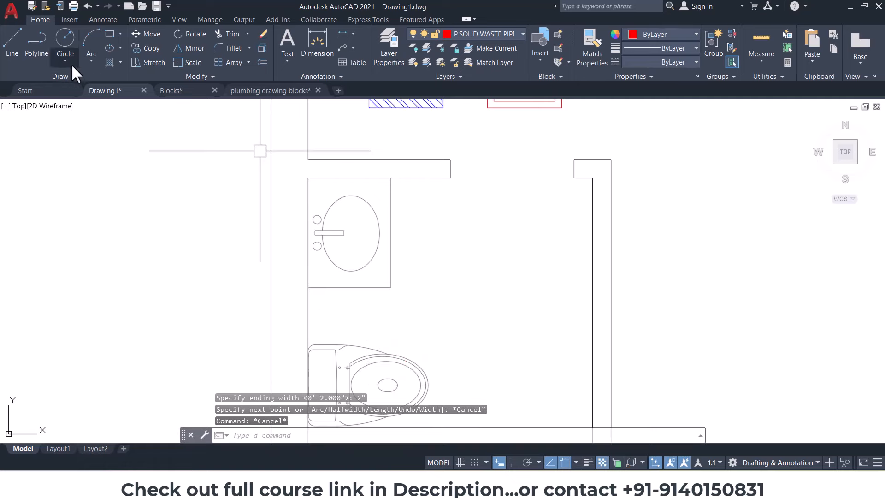
# Step: Draw a 1" wide polyline from the ground-floor WC's drain to the I.C's outer lower edge and on to its inner square
pyautogui.click(64, 76)
pyautogui.click(37, 41)
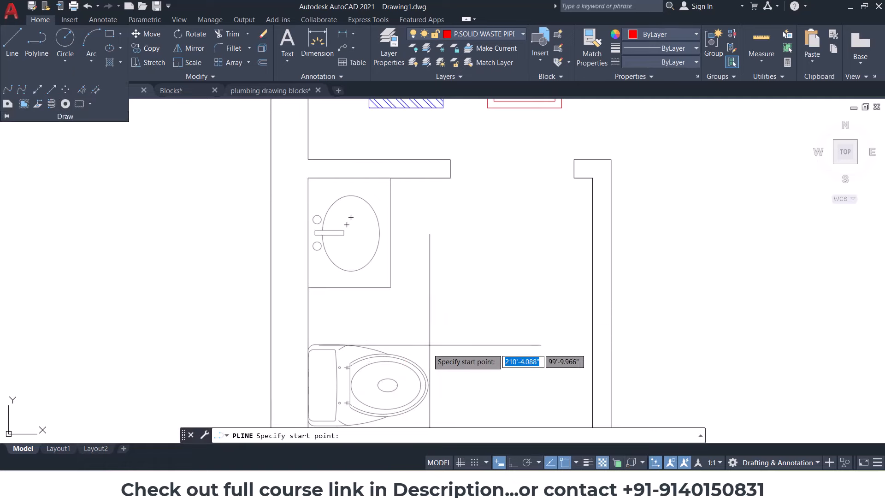
pyautogui.scroll(2, 395, 371)
pyautogui.click(382, 387)
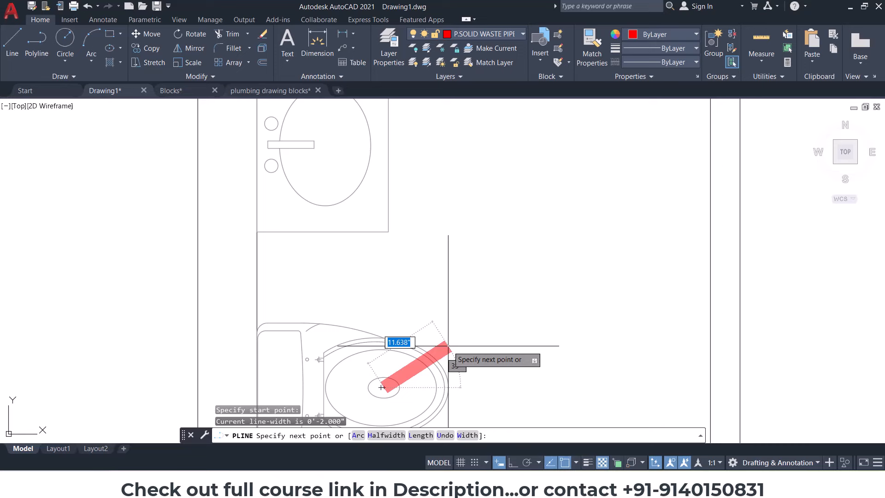
pyautogui.click(477, 436)
pyautogui.write('1"')
pyautogui.press('Return')
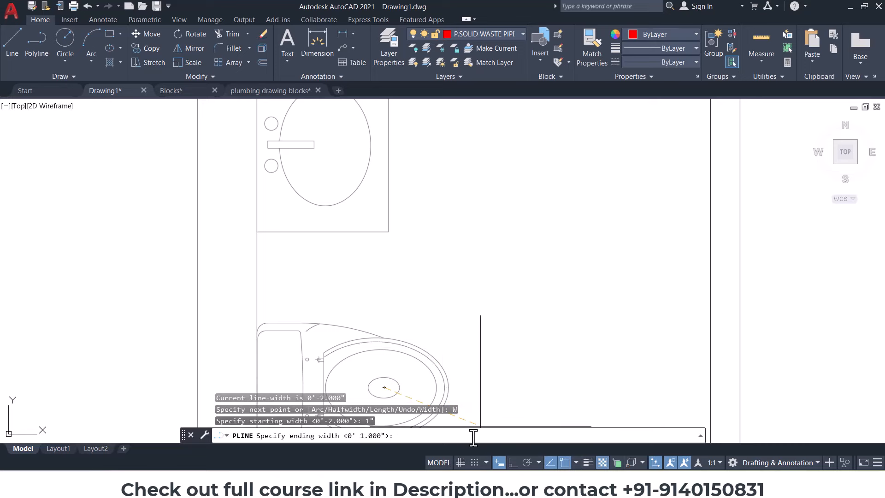
pyautogui.write('1"')
pyautogui.press('Return')
pyautogui.scroll(-2, 467, 240)
pyautogui.moveTo(474, 272); pyautogui.dragTo(456, 342, button='middle')
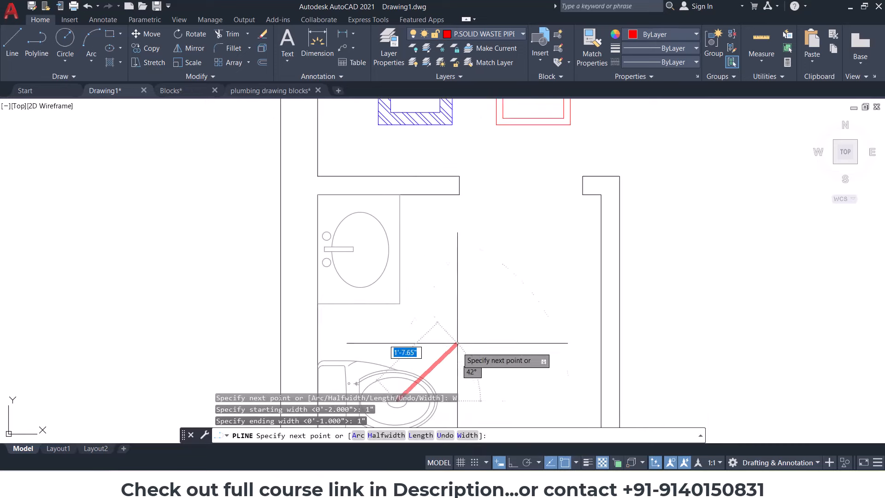
pyautogui.click(533, 126)
pyautogui.scroll(6, 532, 127)
pyautogui.moveTo(530, 127); pyautogui.dragTo(525, 302, button='middle')
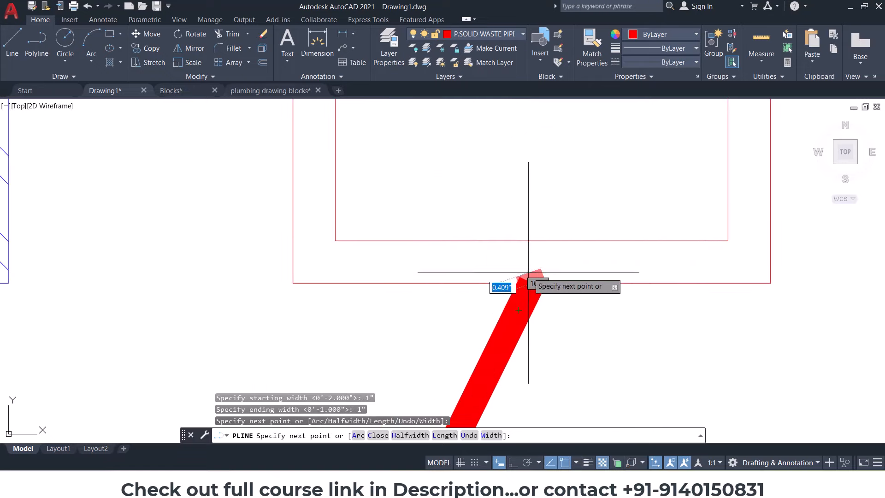
pyautogui.click(531, 240)
pyautogui.press('Return')
pyautogui.scroll(-4, 534, 286)
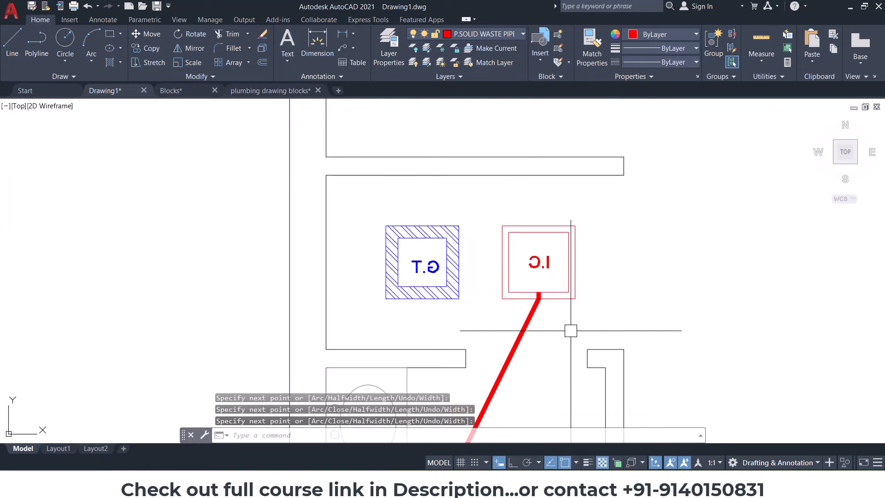
# Step: Make P.WASTE PIPE the current layer
pyautogui.moveTo(571, 330); pyautogui.dragTo(453, 265, button='middle')
pyautogui.scroll(-4, 498, 263)
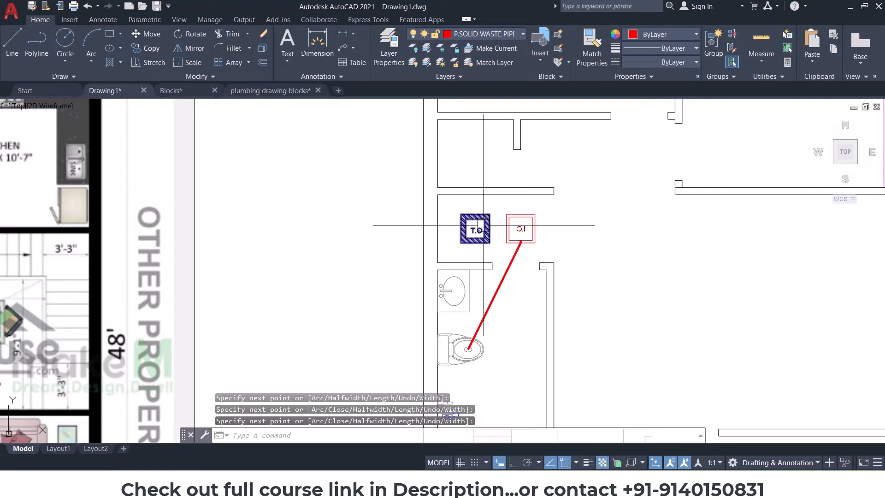
pyautogui.scroll(-5, 483, 225)
pyautogui.click(493, 33)
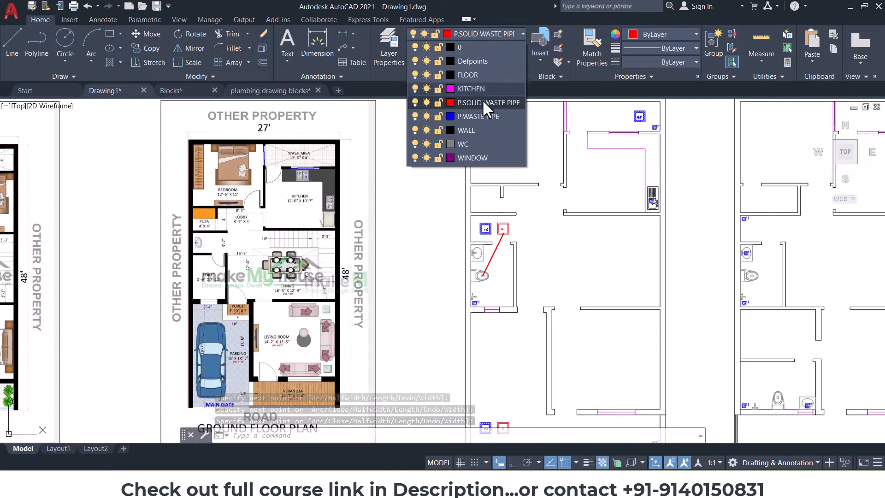
pyautogui.click(477, 117)
pyautogui.click(37, 48)
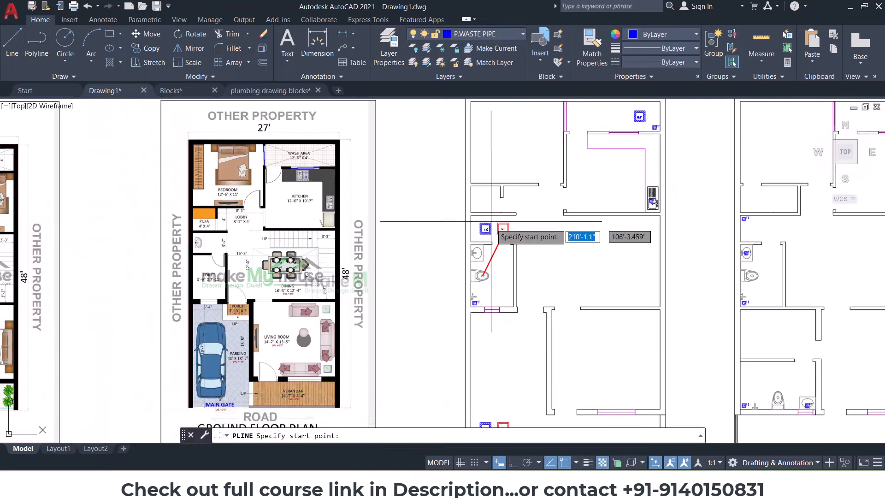
pyautogui.scroll(5, 490, 231)
pyautogui.press('Escape')
pyautogui.press('Escape')
# Step: Copy the ground-floor toilet's FT floor trap from below the taps onto the wash basin
pyautogui.scroll(3, 466, 399)
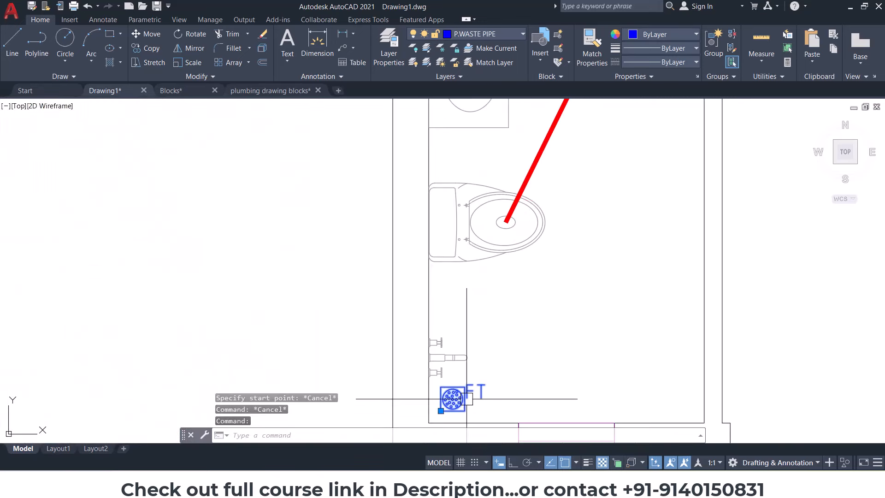
pyautogui.write('co')
pyautogui.press('Return')
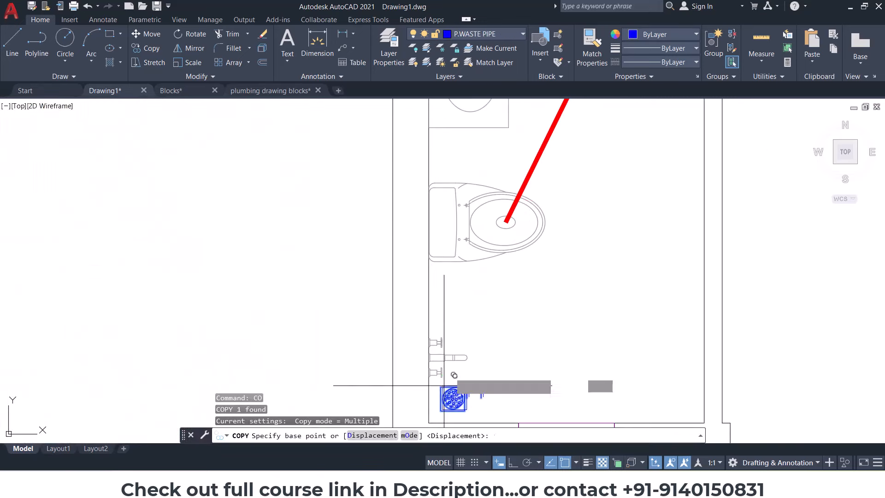
pyautogui.click(442, 386)
pyautogui.scroll(-5, 444, 383)
pyautogui.scroll(5, 449, 341)
pyautogui.scroll(2, 447, 227)
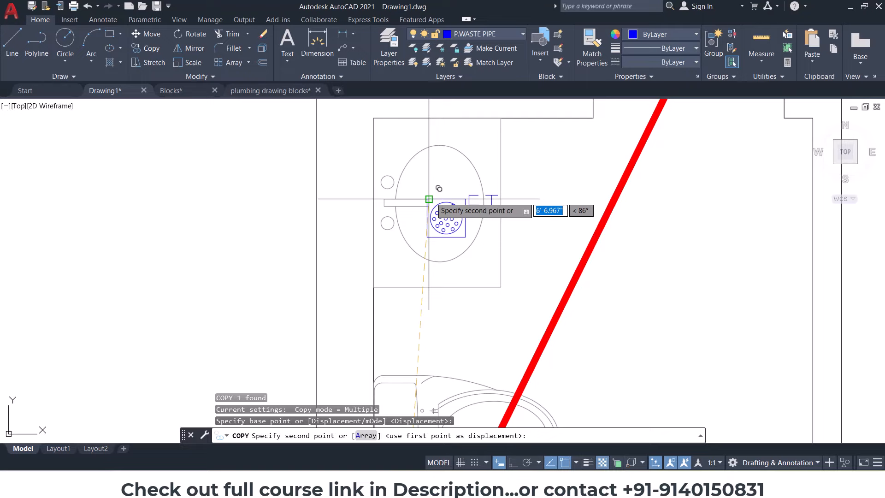
pyautogui.click(429, 199)
pyautogui.scroll(-4, 428, 200)
pyautogui.press('Escape')
pyautogui.press('Escape')
pyautogui.click(13, 46)
pyautogui.click(37, 44)
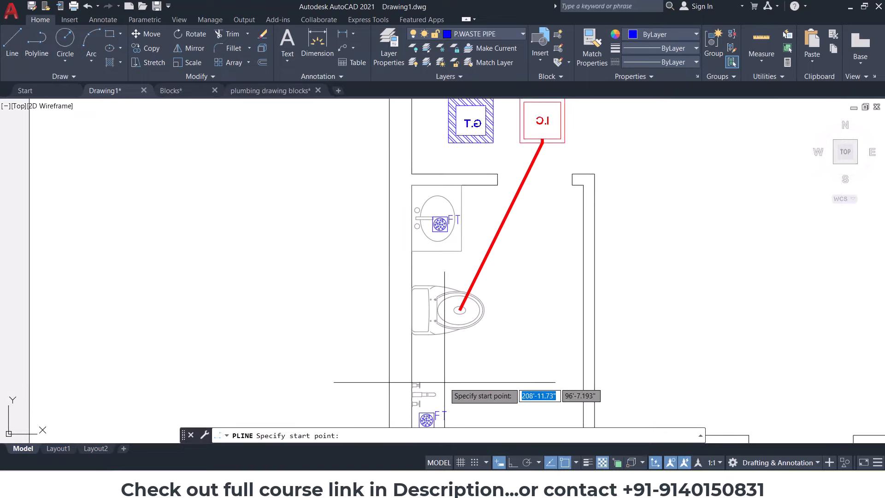
pyautogui.scroll(5, 422, 391)
pyautogui.click(417, 317)
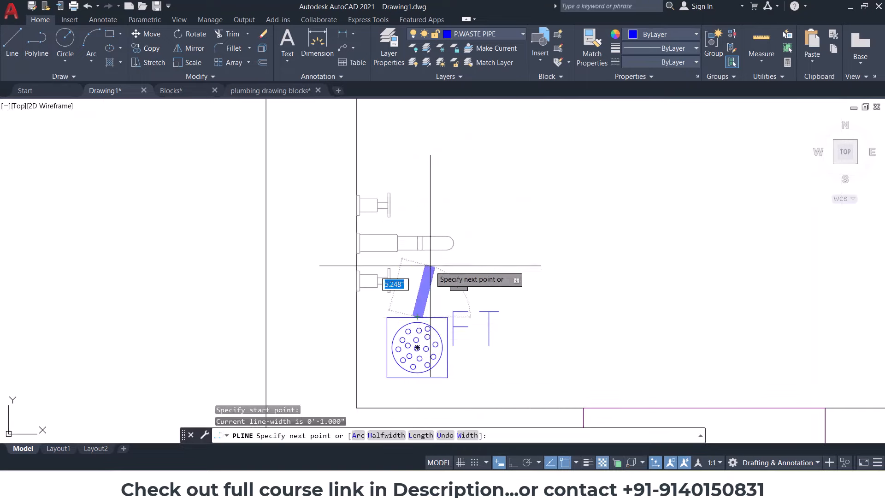
pyautogui.scroll(-4, 432, 254)
pyautogui.moveTo(438, 242); pyautogui.dragTo(432, 377, button='middle')
pyautogui.moveTo(445, 201); pyautogui.dragTo(431, 318, button='middle')
pyautogui.scroll(4, 424, 263)
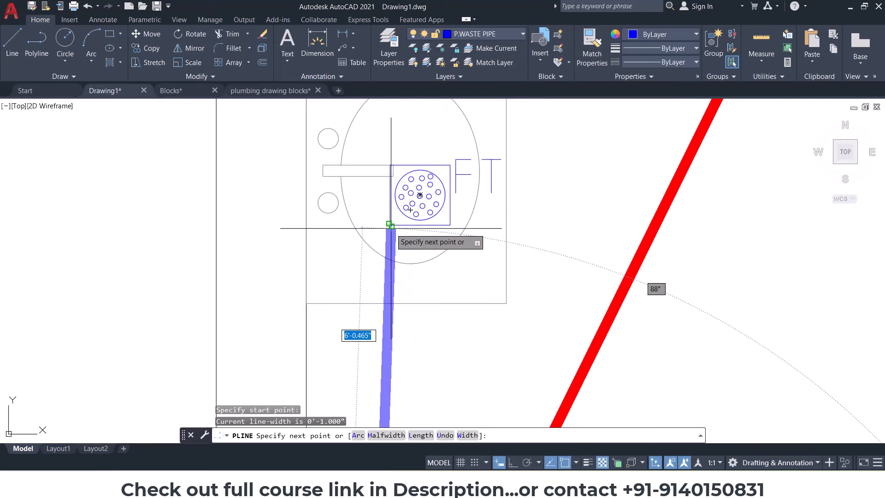
pyautogui.scroll(-4, 409, 237)
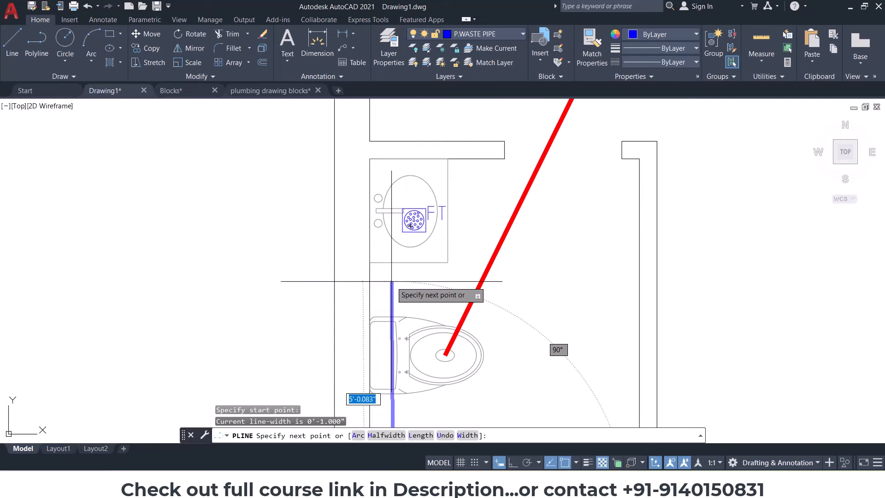
pyautogui.scroll(2, 392, 281)
# Step: Turn Ortho on and move the wash basin's floor trap horizontally against the inner face of the toilet wall
pyautogui.press('F8')
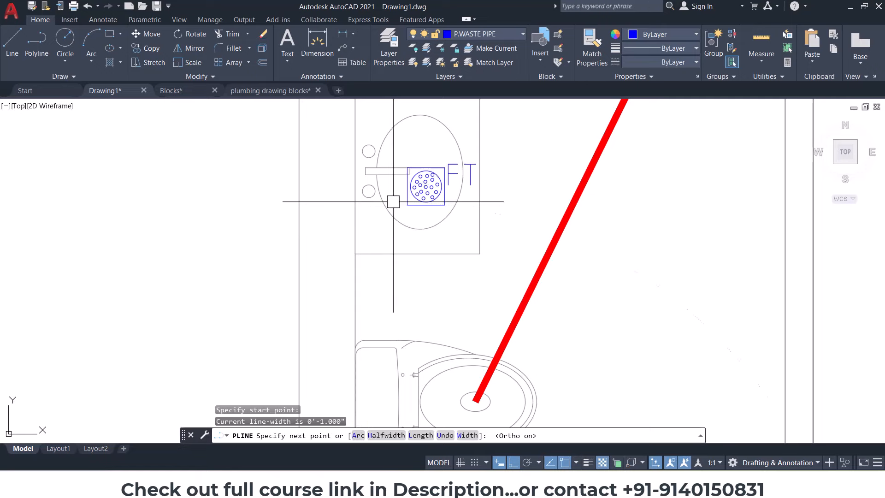
pyautogui.press('Escape')
pyautogui.press('Escape')
pyautogui.click(413, 196)
pyautogui.press('Return')
pyautogui.click(409, 205)
pyautogui.scroll(-3, 411, 206)
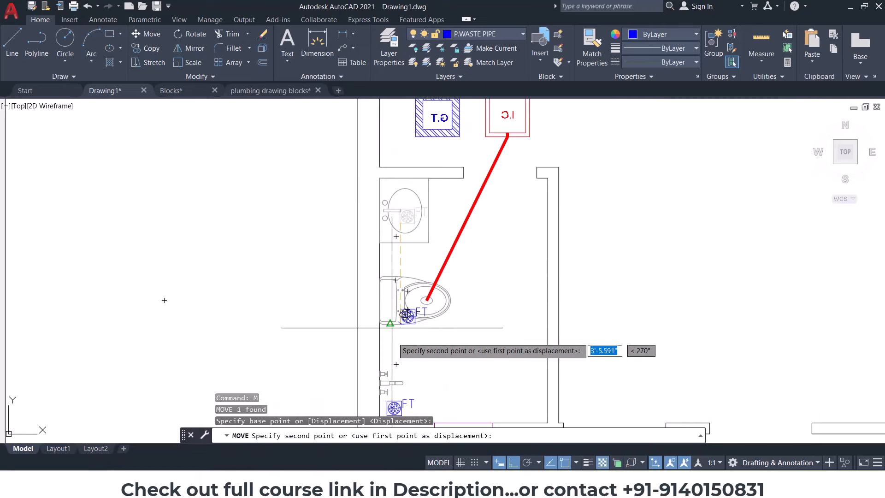
pyautogui.scroll(3, 391, 211)
pyautogui.scroll(2, 391, 210)
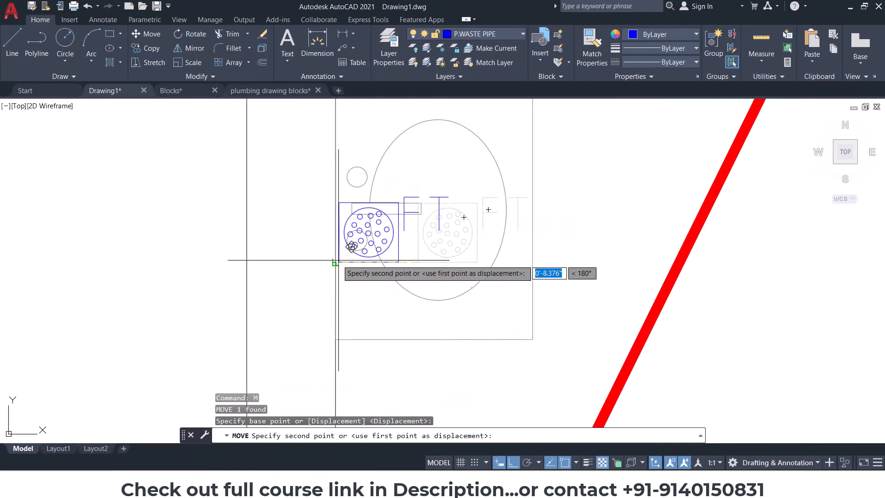
pyautogui.click(338, 260)
pyautogui.press('Escape')
# Step: Move the wash basin's floor trap 3" away from the wall towards the basin's centre
pyautogui.click(345, 258)
pyautogui.write('M')
pyautogui.press('Return')
pyautogui.click(363, 271)
pyautogui.write('3')
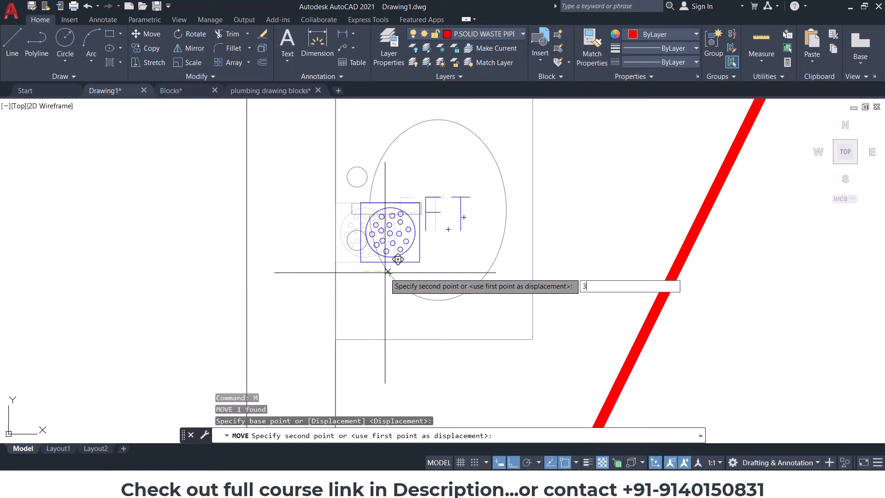
pyautogui.write('"')
pyautogui.press('Return')
pyautogui.scroll(-3, 417, 256)
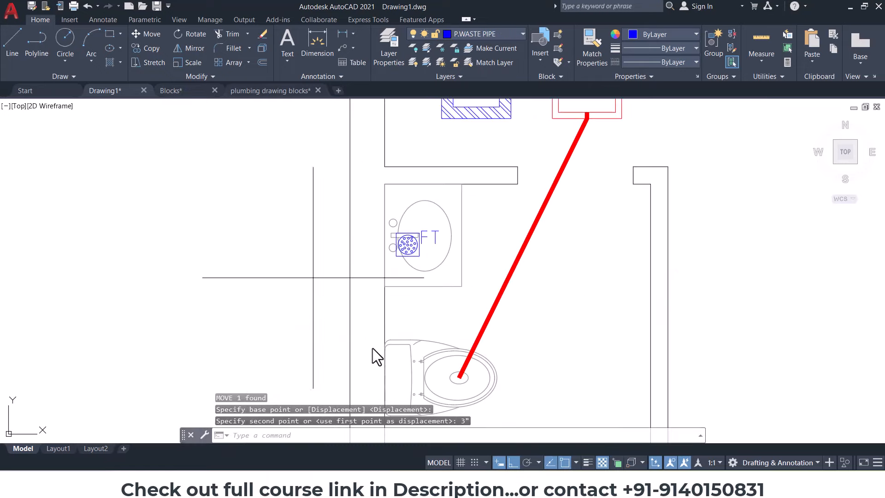
# Step: Draw a vertical 1" wide waste pipe polyline from the floor trap below the taps to the wash basin's floor trap
pyautogui.moveTo(373, 347); pyautogui.dragTo(372, 207, button='middle')
pyautogui.write('PL')
pyautogui.press('Return')
pyautogui.click(409, 395)
pyautogui.moveTo(425, 130); pyautogui.dragTo(417, 253, button='middle')
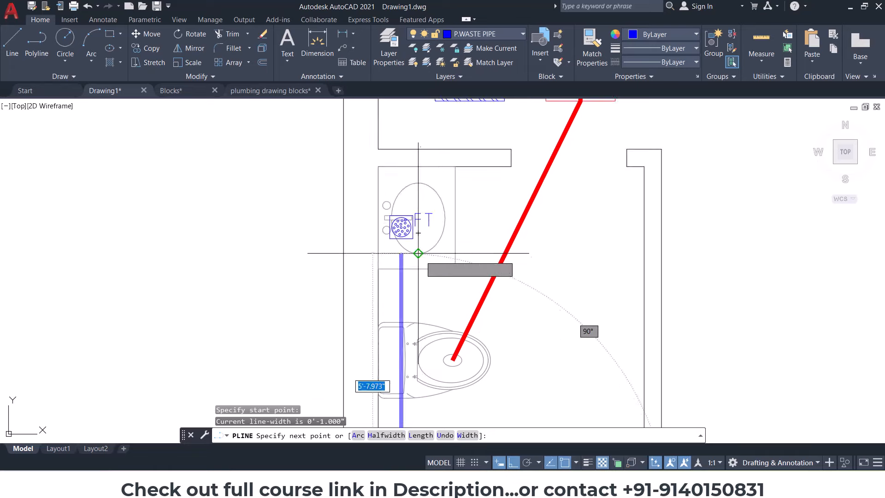
pyautogui.scroll(4, 418, 253)
pyautogui.click(372, 220)
pyautogui.press('Escape')
# Step: Draw a 1" wide polyline from the wash basin's floor trap to the G.T's outer lower edge and on to its inner square
pyautogui.moveTo(424, 196); pyautogui.dragTo(409, 392, button='middle')
pyautogui.press('Return')
pyautogui.click(358, 359)
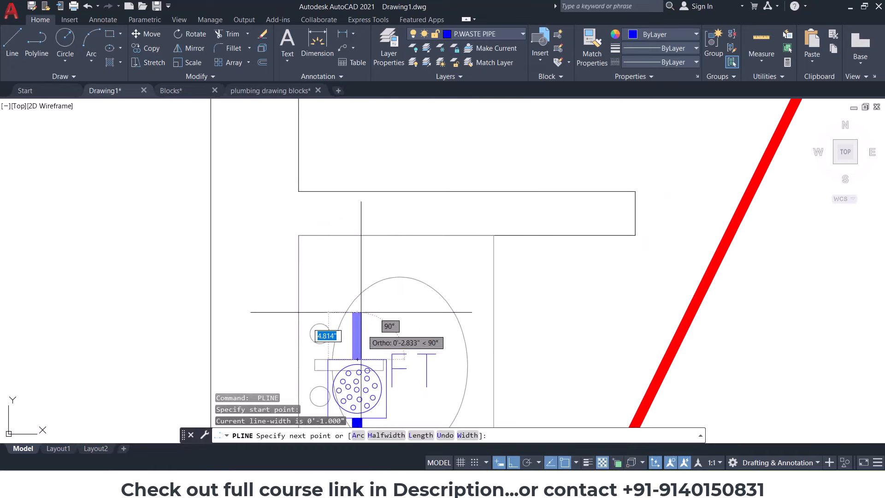
pyautogui.moveTo(370, 140); pyautogui.dragTo(361, 208, button='middle')
pyautogui.moveTo(390, 159); pyautogui.dragTo(391, 294, button='middle')
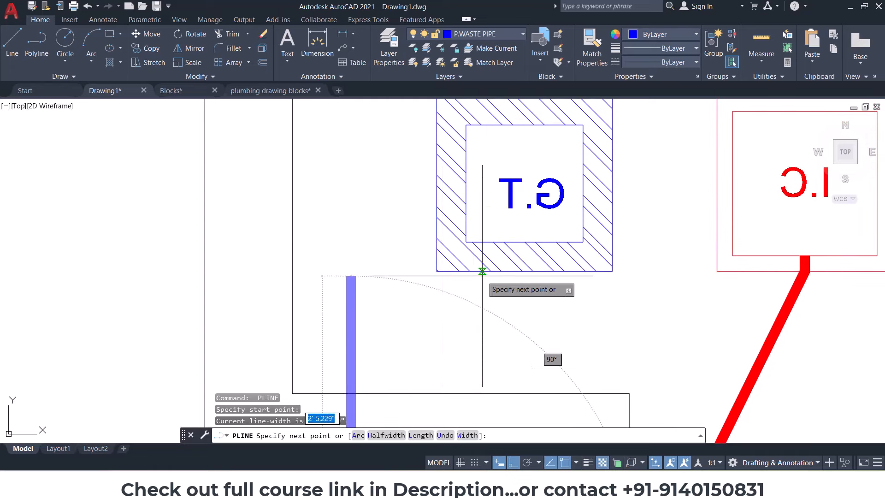
pyautogui.click(522, 272)
pyautogui.scroll(4, 524, 273)
pyautogui.click(524, 194)
pyautogui.press('Return')
pyautogui.scroll(-8, 468, 247)
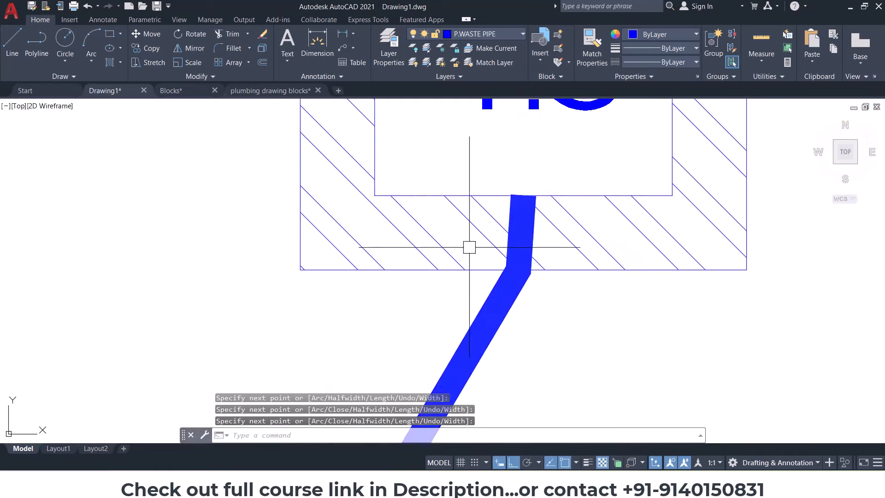
# Step: Draw a 1" wide polyline from the wash area's floor trap to the nearby G.T's outer side edge and into its inner square
pyautogui.moveTo(510, 287); pyautogui.dragTo(478, 234, button='middle')
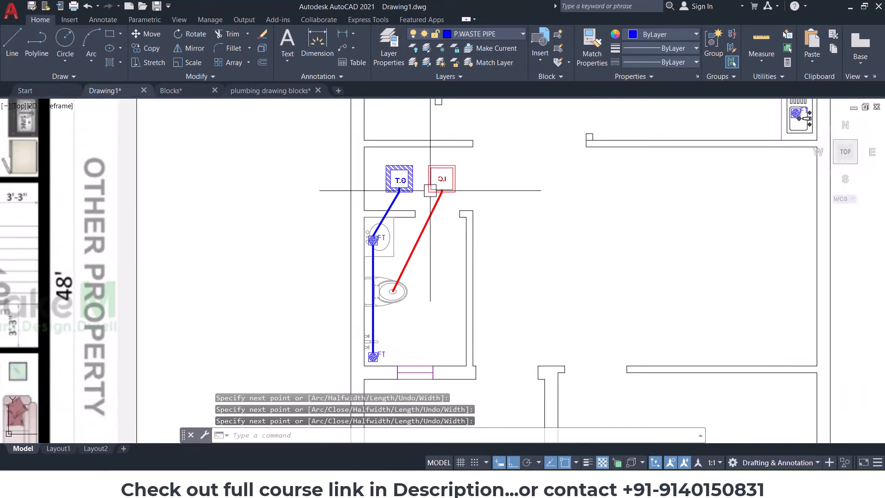
pyautogui.moveTo(538, 206); pyautogui.dragTo(519, 219, button='middle')
pyautogui.scroll(-4, 456, 203)
pyautogui.moveTo(541, 175); pyautogui.dragTo(495, 272, button='middle')
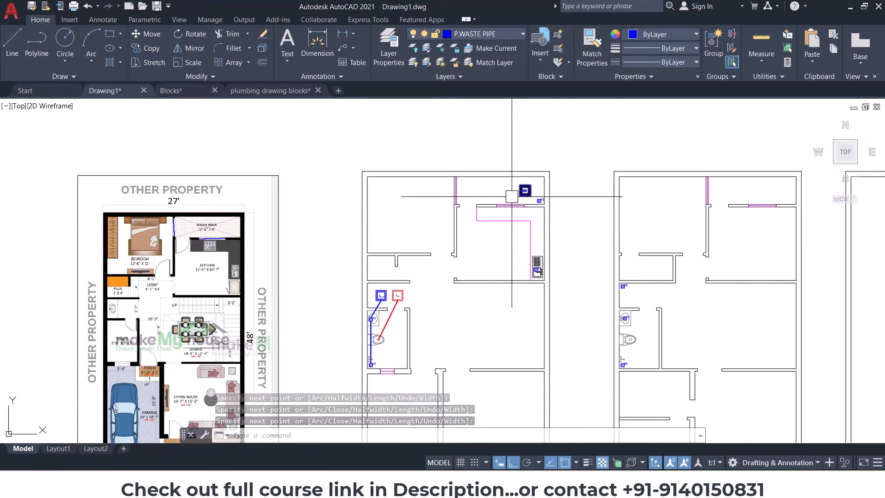
pyautogui.scroll(2, 513, 196)
pyautogui.click(37, 45)
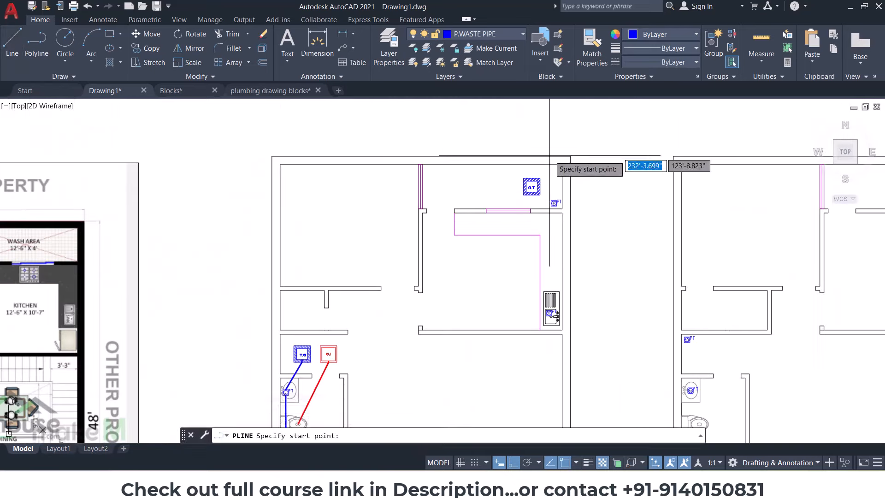
pyautogui.scroll(10, 551, 194)
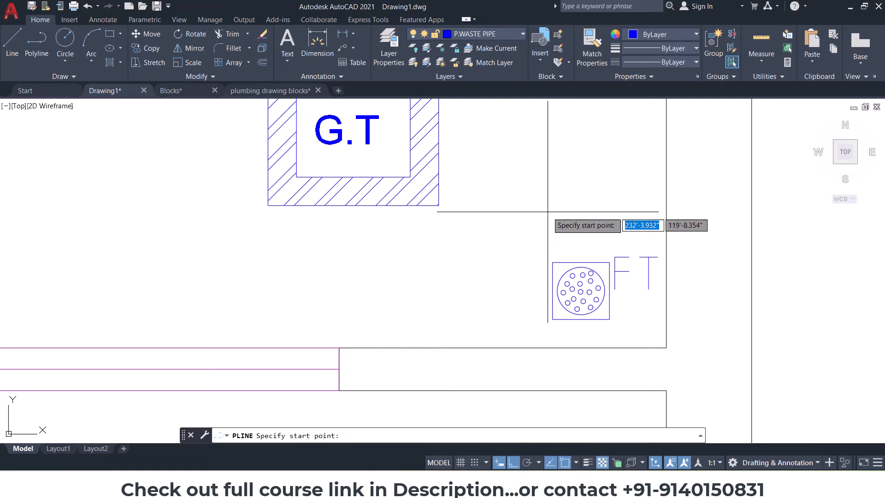
pyautogui.click(581, 262)
pyautogui.moveTo(479, 201); pyautogui.dragTo(499, 284, button='middle')
pyautogui.click(457, 203)
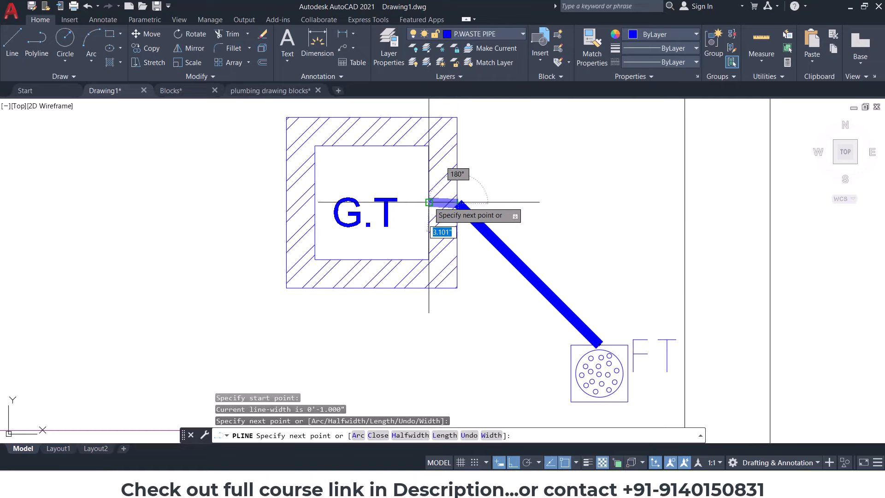
pyautogui.click(428, 201)
pyautogui.press('Return')
pyautogui.scroll(-4, 571, 320)
pyautogui.scroll(4, 548, 300)
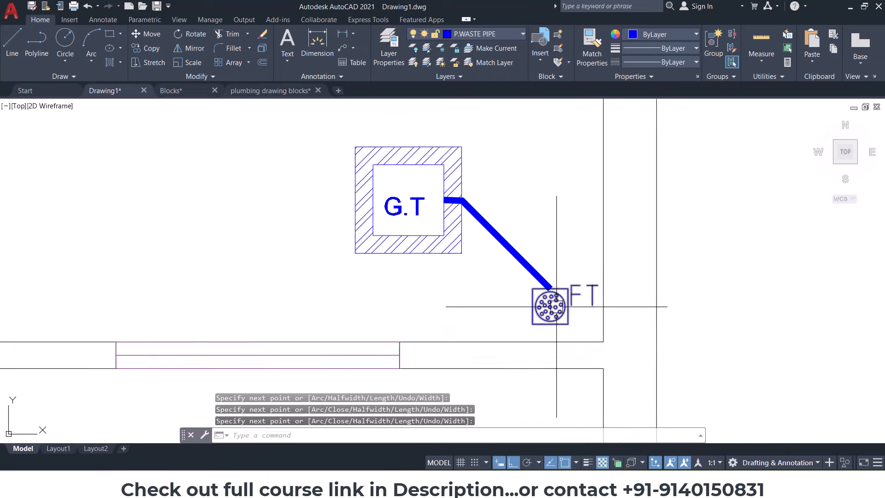
pyautogui.scroll(-4, 539, 276)
pyautogui.moveTo(558, 314); pyautogui.dragTo(526, 123, button='middle')
pyautogui.moveTo(494, 383); pyautogui.dragTo(509, 207, button='middle')
pyautogui.moveTo(516, 340); pyautogui.dragTo(511, 304, button='middle')
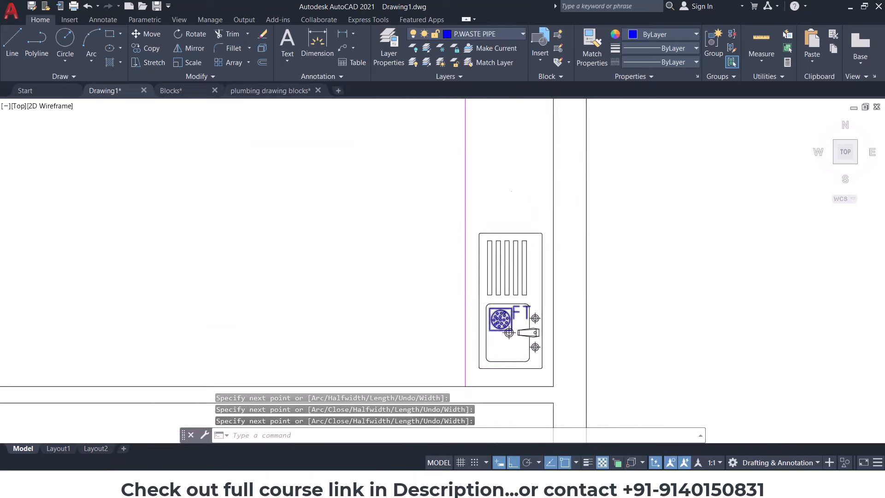
pyautogui.scroll(2, 513, 299)
pyautogui.press('Return')
pyautogui.click(493, 312)
pyautogui.scroll(-2, 495, 294)
pyautogui.moveTo(497, 152); pyautogui.dragTo(516, 362, button='middle')
pyautogui.moveTo(515, 138); pyautogui.dragTo(517, 253, button='middle')
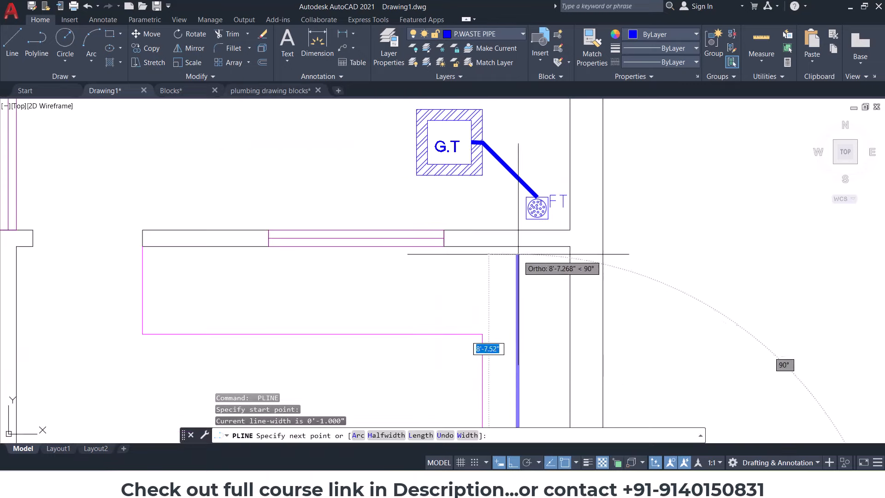
pyautogui.scroll(2, 517, 243)
pyautogui.press('Escape')
# Step: Draw a vertical 1" wide waste pipe polyline from the wash area's floor trap down to the kitchen sink
pyautogui.press('Return')
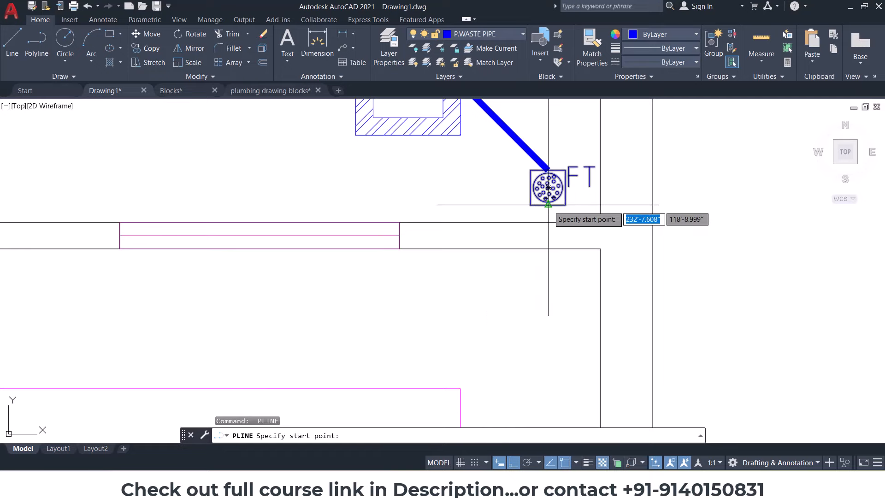
pyautogui.click(548, 205)
pyautogui.moveTo(559, 385); pyautogui.dragTo(571, 60, button='middle')
pyautogui.moveTo(604, 304); pyautogui.dragTo(599, 182, button='middle')
pyautogui.scroll(3, 564, 357)
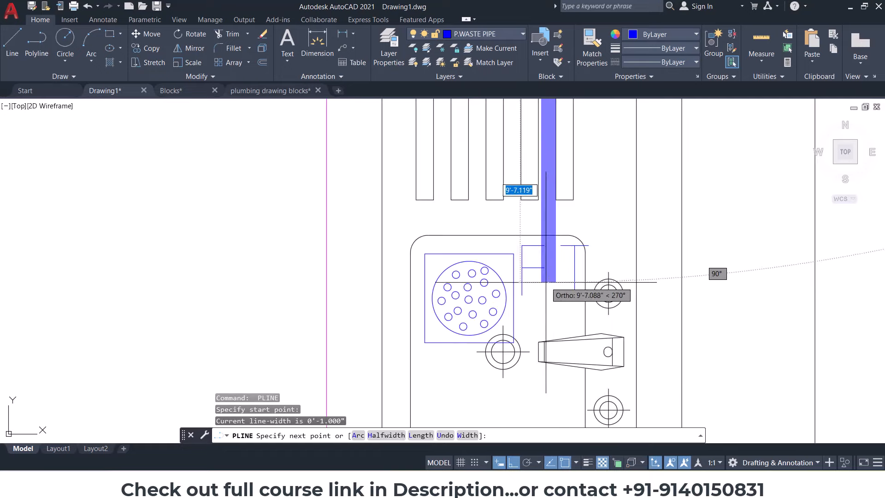
pyautogui.scroll(3, 549, 279)
pyautogui.click(549, 278)
pyautogui.press('Escape')
# Step: Move the kitchen sink's floor trap sideways so its upper edge midpoint lines up with the waste pipe
pyautogui.click(461, 308)
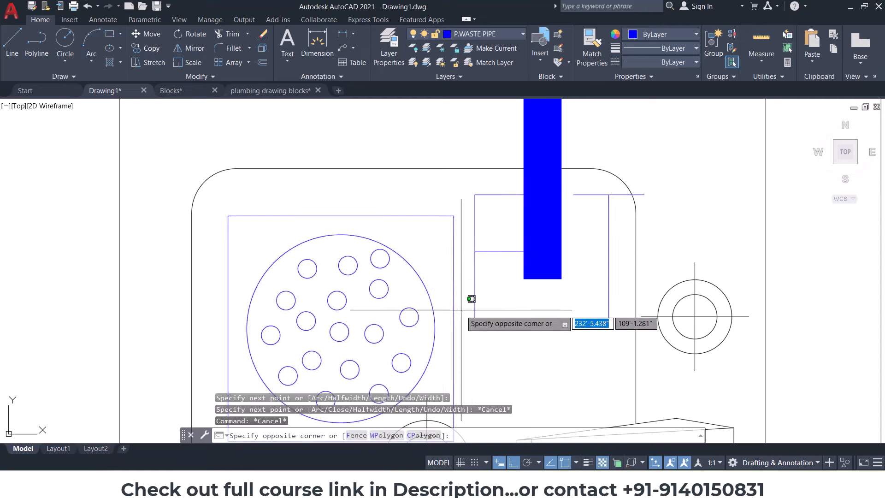
pyautogui.click(434, 310)
pyautogui.write('M')
pyautogui.press('Return')
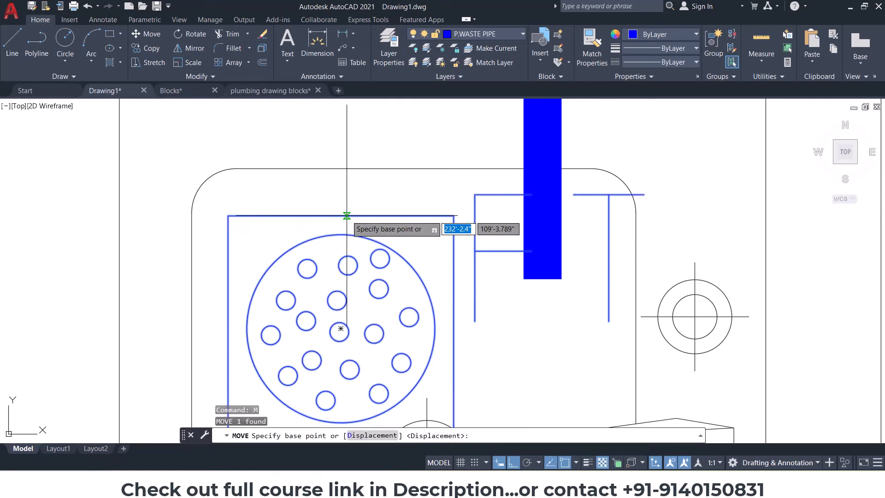
pyautogui.click(347, 215)
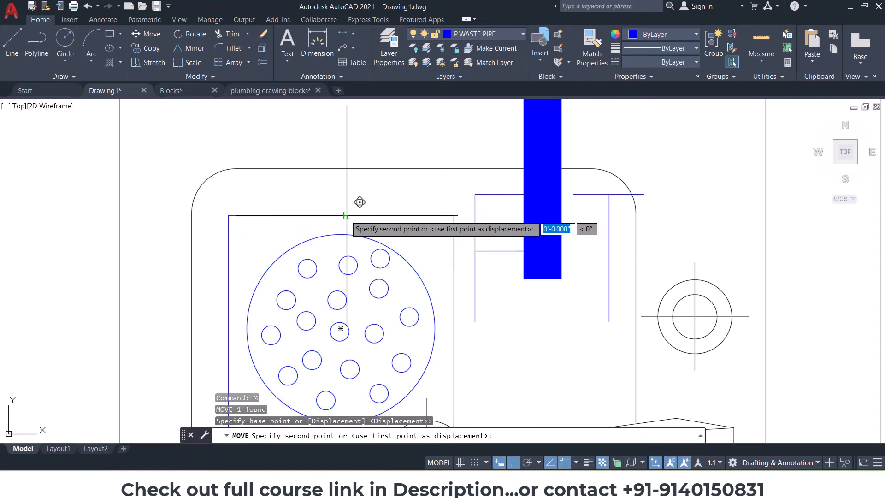
pyautogui.click(542, 216)
pyautogui.press('Escape')
# Step: Stretch the waste pipe's lower end to the midpoint of the sink floor trap's upper edge
pyautogui.click(550, 244)
pyautogui.press('Escape')
pyautogui.click(569, 184)
pyautogui.click(535, 201)
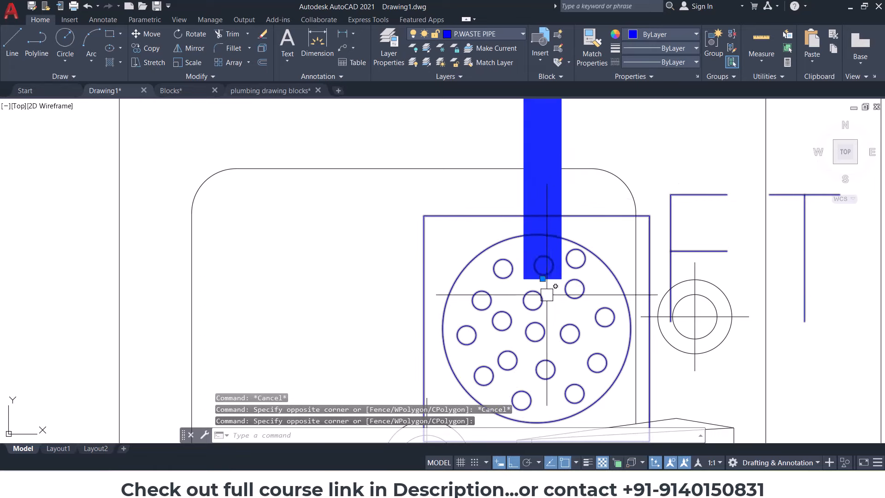
pyautogui.click(542, 279)
pyautogui.click(542, 216)
pyautogui.press('Escape')
pyautogui.press('Escape')
pyautogui.scroll(-6, 470, 272)
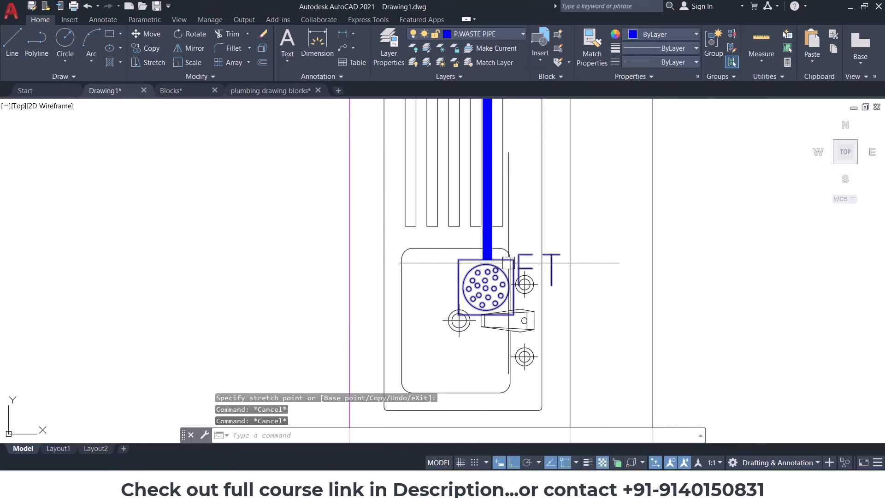
pyautogui.scroll(-8, 496, 267)
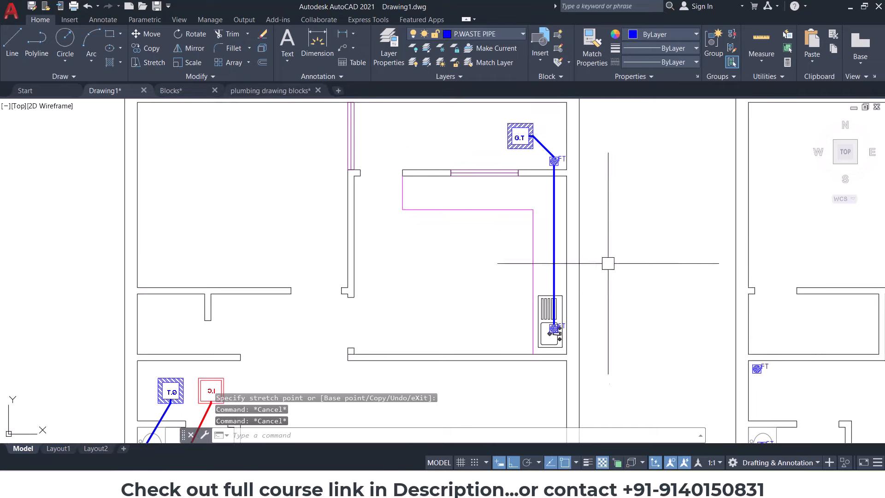
pyautogui.scroll(-2, 532, 228)
pyautogui.moveTo(585, 280); pyautogui.dragTo(583, 205, button='middle')
pyautogui.moveTo(467, 339); pyautogui.dragTo(484, 255, button='middle')
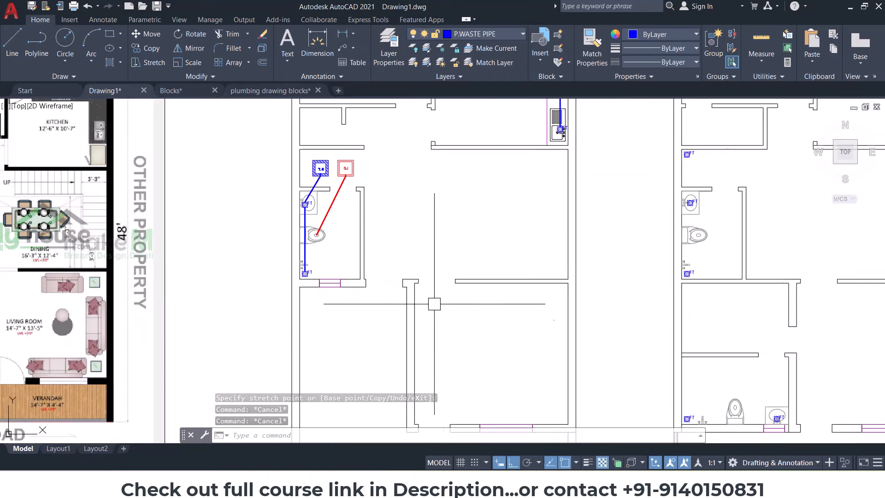
pyautogui.moveTo(449, 400); pyautogui.dragTo(473, 235, button='middle')
pyautogui.moveTo(555, 277); pyautogui.dragTo(401, 304, button='middle')
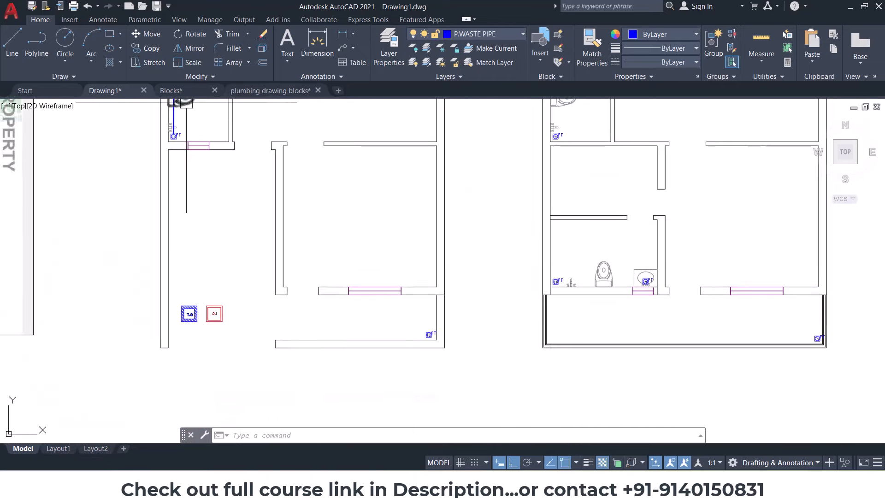
pyautogui.moveTo(229, 218); pyautogui.dragTo(290, 311, button='middle')
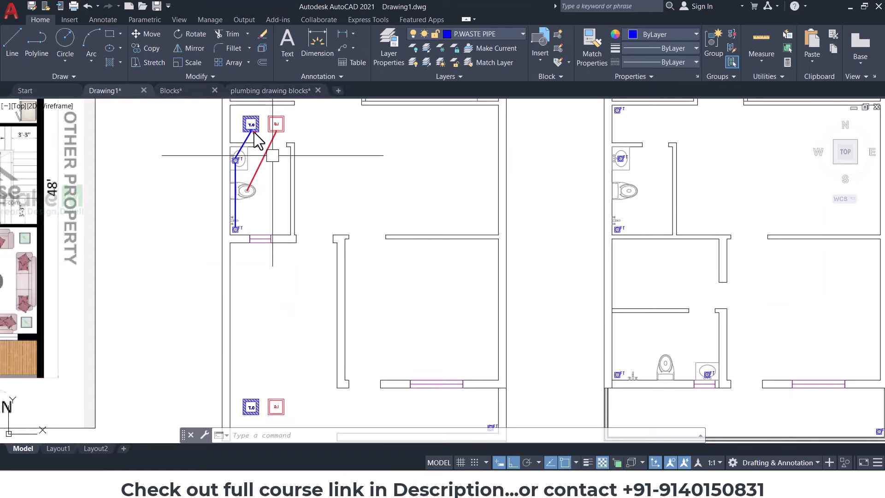
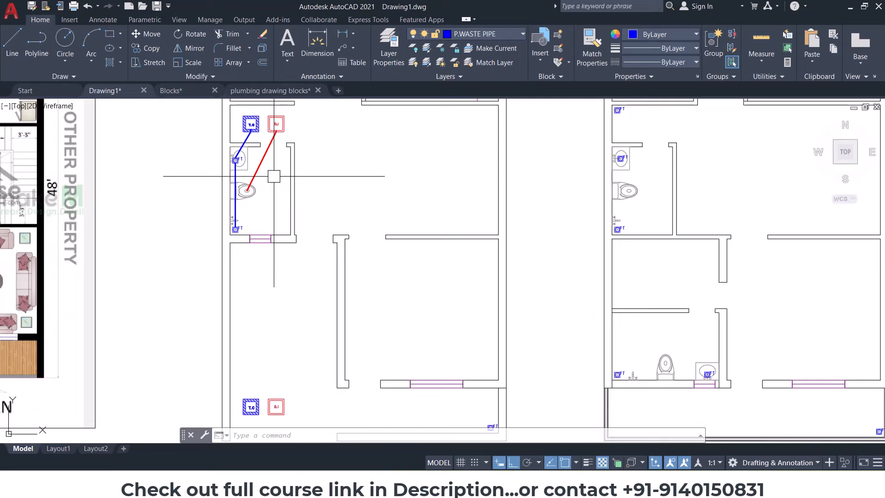
pyautogui.click(13, 44)
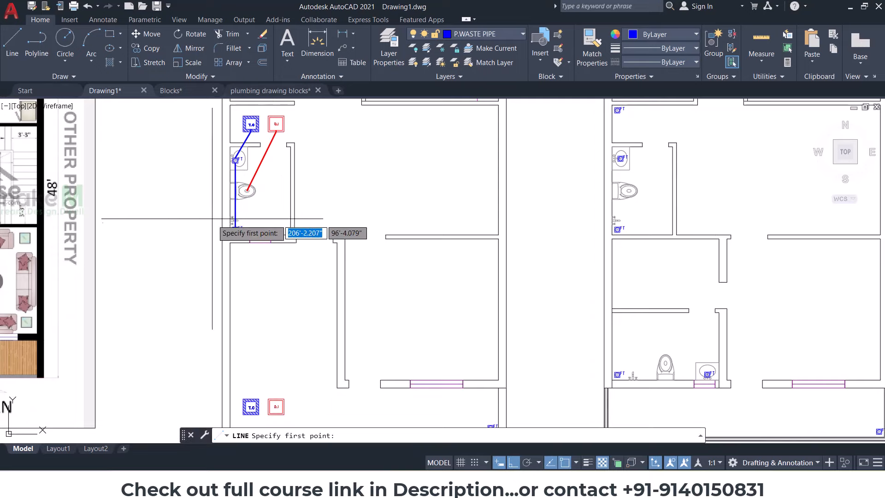
pyautogui.scroll(6, 237, 227)
pyautogui.click(292, 191)
pyautogui.scroll(-2, 292, 320)
pyautogui.moveTo(292, 424); pyautogui.dragTo(323, 99, button='middle')
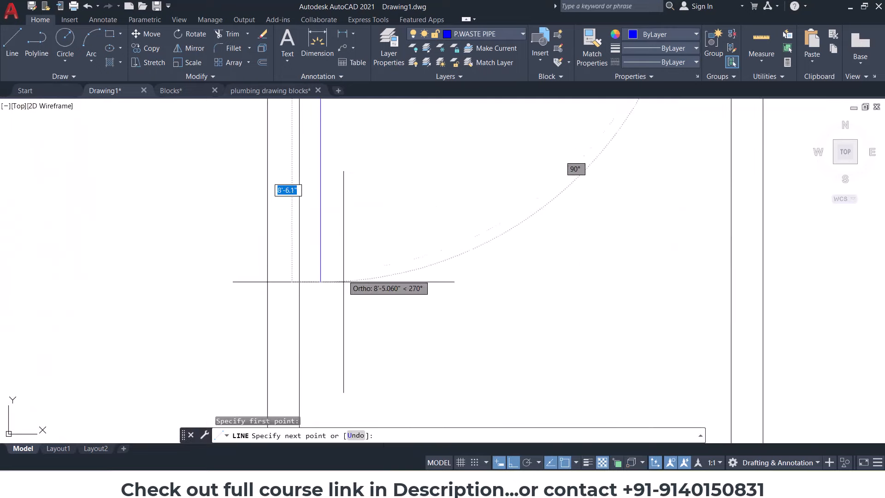
pyautogui.press('Escape')
pyautogui.scroll(-5, 375, 211)
# Step: Draw a 1" wide waste pipe polyline from the toilet's lower floor trap to the front G.T's outer upper edge and on to its inner square
pyautogui.scroll(5, 316, 191)
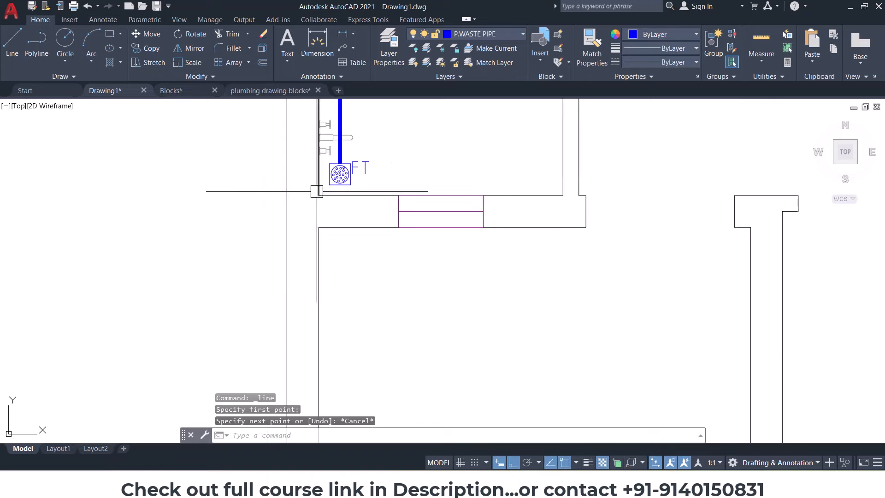
pyautogui.click(37, 44)
pyautogui.click(370, 174)
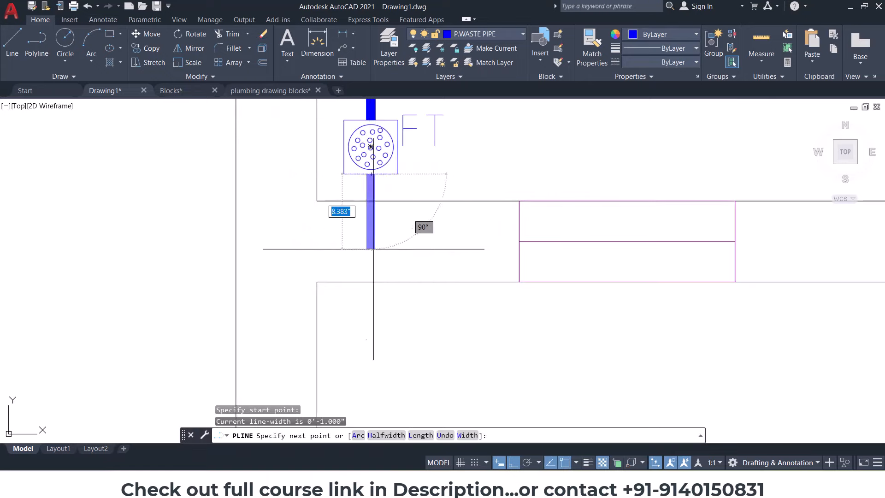
pyautogui.scroll(3, 369, 247)
pyautogui.scroll(-4, 375, 290)
pyautogui.scroll(4, 375, 304)
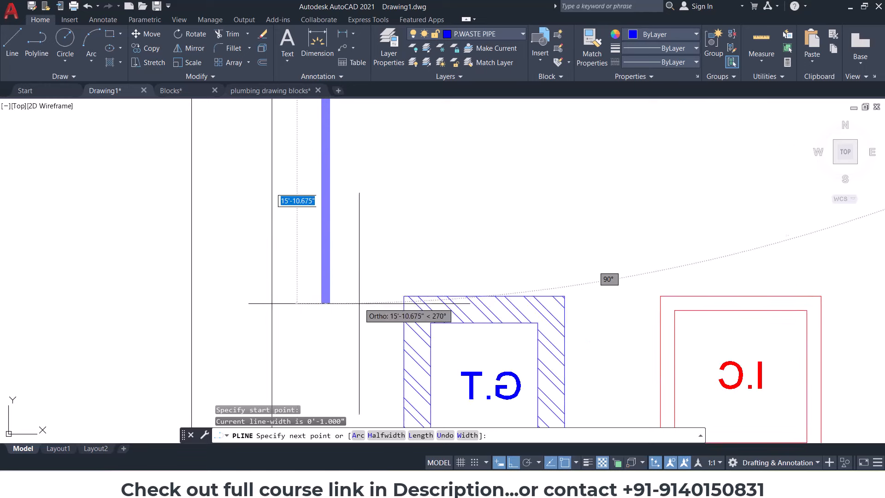
pyautogui.click(484, 295)
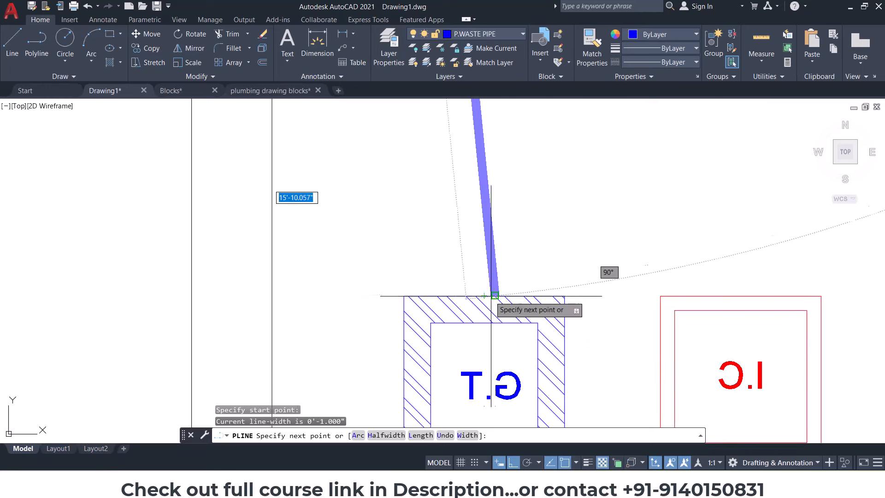
pyautogui.click(484, 322)
pyautogui.press('Escape')
pyautogui.press('Escape')
pyautogui.press('Escape')
# Step: Delete the waste pipe running from the wash basin's floor trap to the G.T above the toilet
pyautogui.scroll(-6, 364, 296)
pyautogui.moveTo(401, 166); pyautogui.dragTo(397, 303, button='middle')
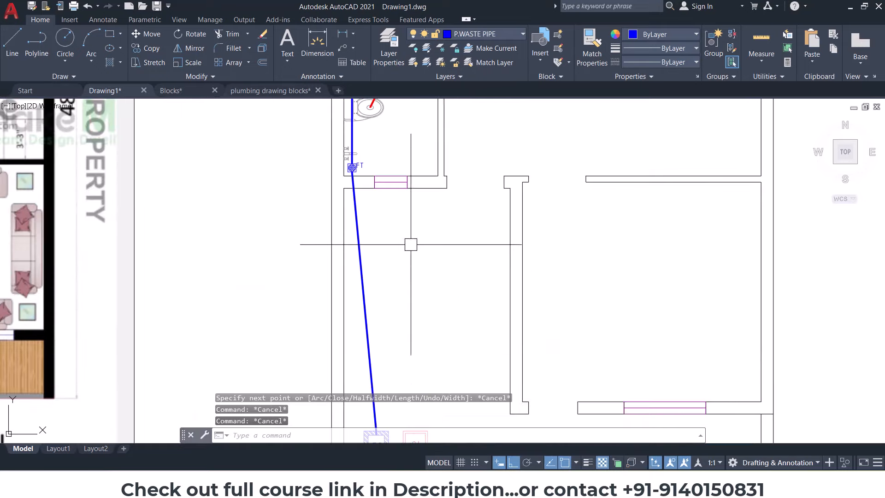
pyautogui.moveTo(370, 135); pyautogui.dragTo(376, 315, button='middle')
pyautogui.scroll(5, 380, 217)
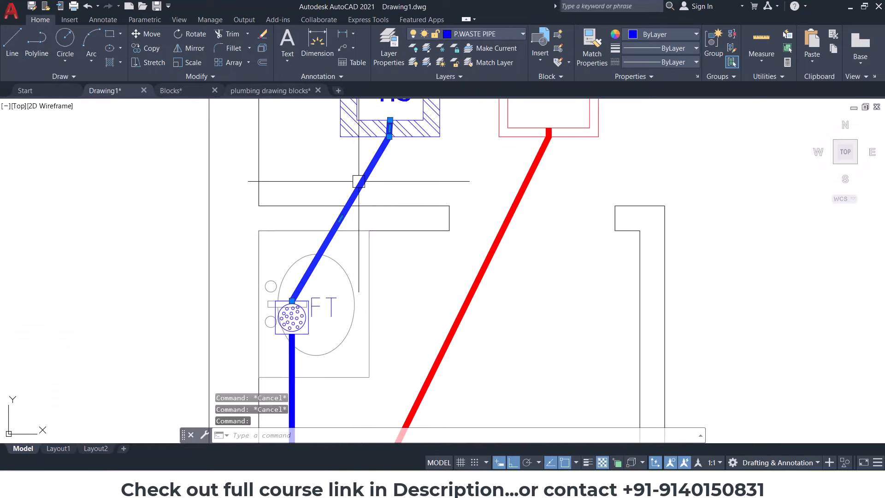
pyautogui.press('Delete')
# Step: Examine the ground-floor pipe routes between the toilet, the kitchen, and the front gully trap and inspection chamber
pyautogui.scroll(-6, 361, 186)
pyautogui.scroll(3, 387, 236)
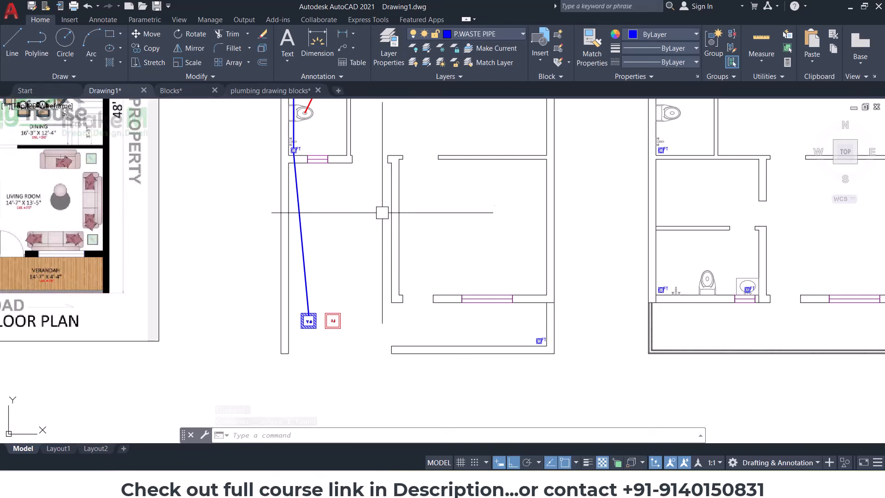
pyautogui.moveTo(382, 210); pyautogui.dragTo(375, 292, button='middle')
pyautogui.moveTo(400, 230); pyautogui.dragTo(397, 257, button='middle')
pyautogui.moveTo(405, 204); pyautogui.dragTo(402, 250, button='middle')
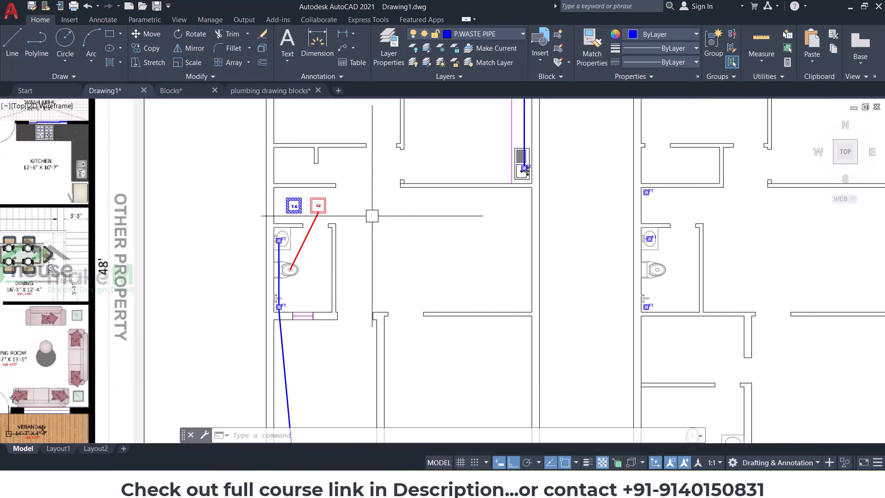
pyautogui.moveTo(333, 224); pyautogui.dragTo(354, 172, button='middle')
pyautogui.moveTo(354, 282); pyautogui.dragTo(364, 239, button='middle')
pyautogui.scroll(2, 347, 111)
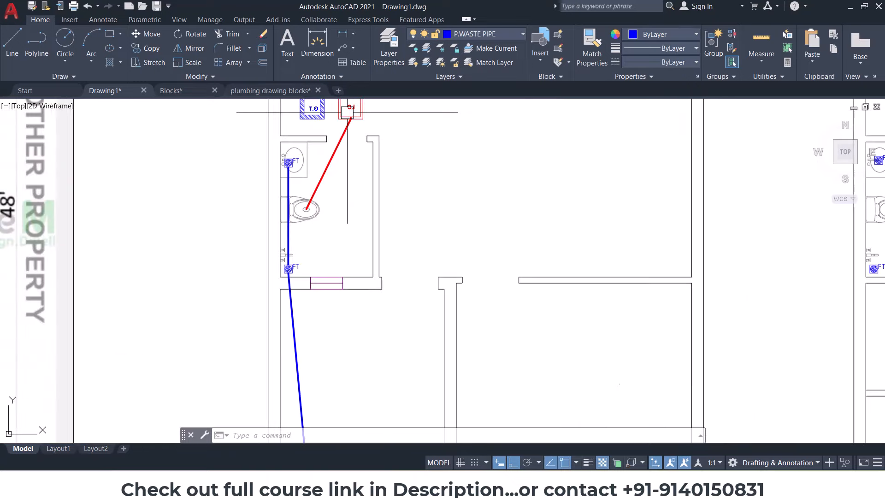
pyautogui.moveTo(374, 166); pyautogui.dragTo(387, 194, button='middle')
pyautogui.scroll(-2, 416, 209)
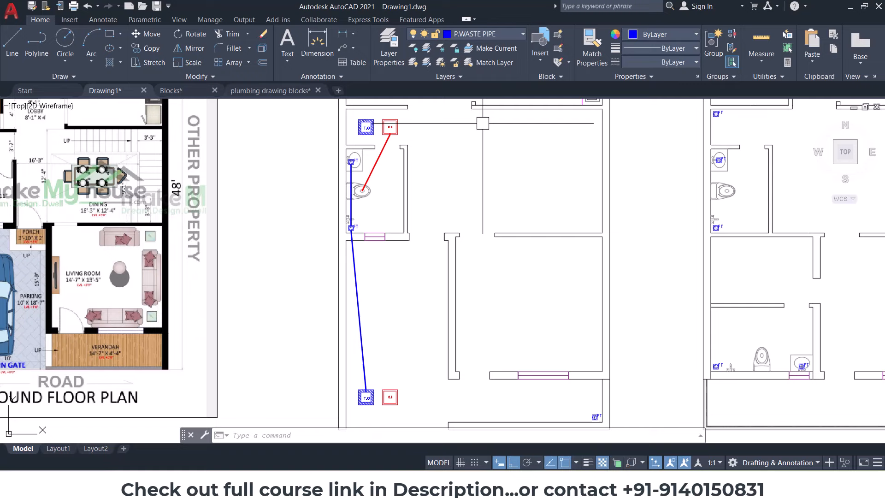
# Step: Make P.SOLID WASTE PIPE the current layer and draw a 3' by 6' rectangle in the parking area above the front G.T and I.C
pyautogui.click(502, 35)
pyautogui.click(479, 102)
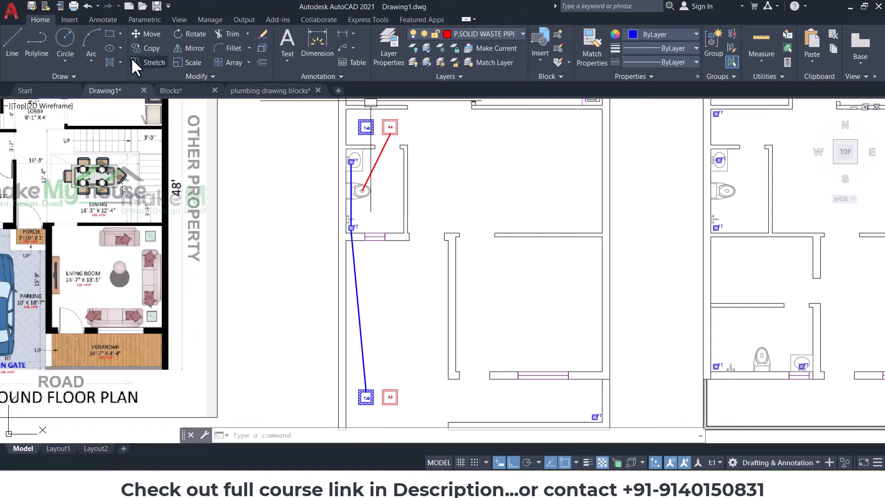
pyautogui.click(110, 36)
pyautogui.scroll(2, 425, 365)
pyautogui.click(474, 233)
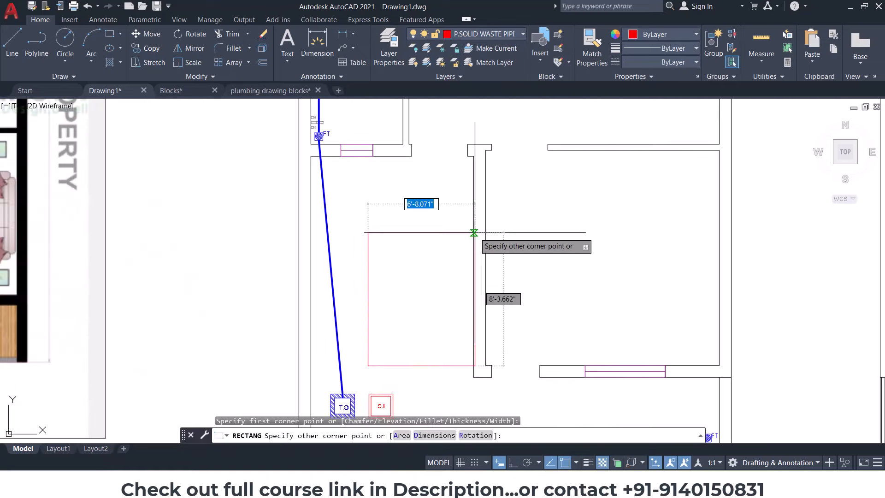
pyautogui.write('D')
pyautogui.press('Return')
pyautogui.write("3'")
pyautogui.press('Return')
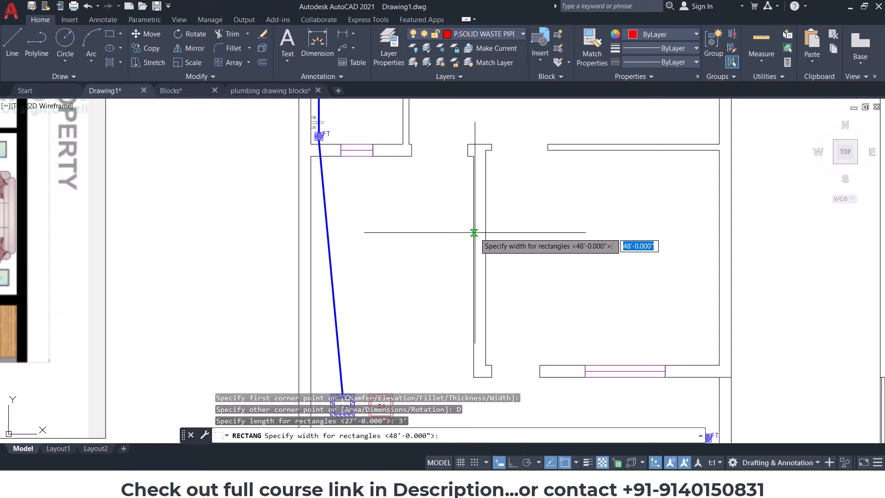
pyautogui.press('Return')
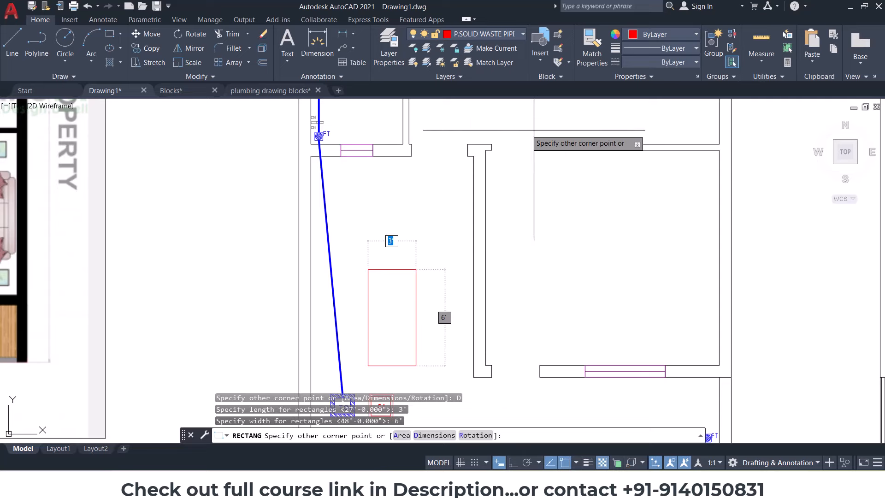
pyautogui.click(385, 215)
# Step: Stretch the rectangle's side facing the living room outward by 1'
pyautogui.write('S')
pyautogui.press('Return')
pyautogui.click(445, 228)
pyautogui.click(421, 365)
pyautogui.press('Return')
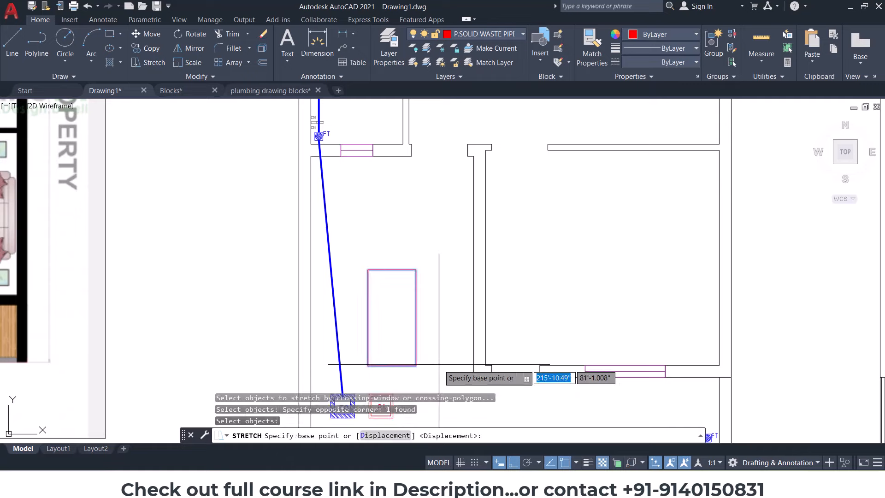
pyautogui.click(439, 364)
pyautogui.press('Return')
# Step: Move the rectangle up away from the front chambers and slightly towards the waste pipe
pyautogui.click(431, 324)
pyautogui.moveTo(421, 308); pyautogui.dragTo(413, 289, button='middle')
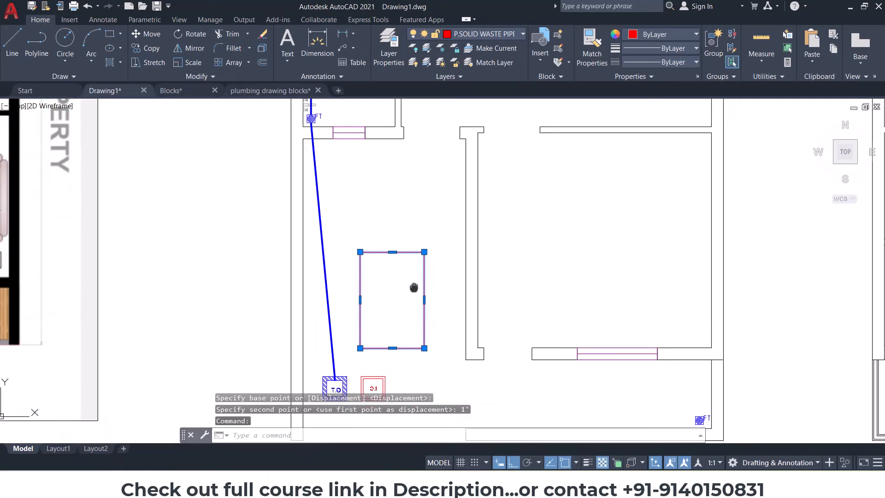
pyautogui.write('M')
pyautogui.press('Return')
pyautogui.click(393, 251)
pyautogui.click(393, 219)
pyautogui.press('Escape')
pyautogui.click(395, 216)
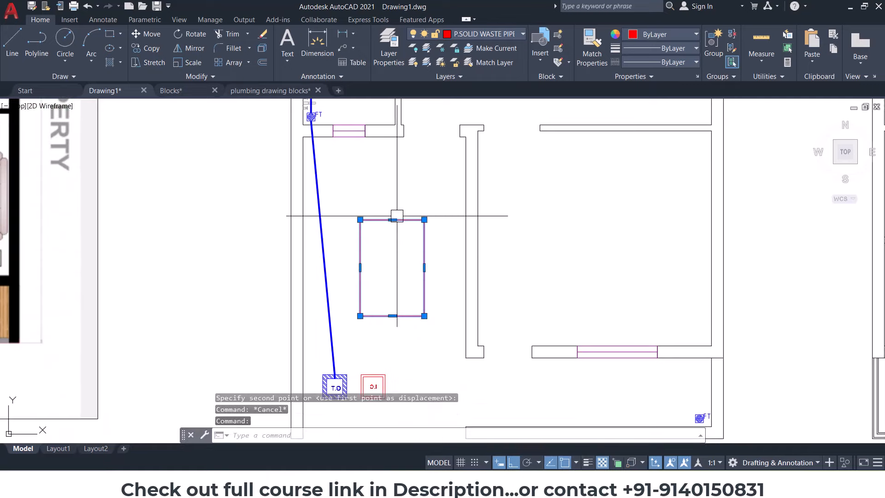
pyautogui.write('M')
pyautogui.press('Return')
pyautogui.click(411, 190)
pyautogui.click(402, 191)
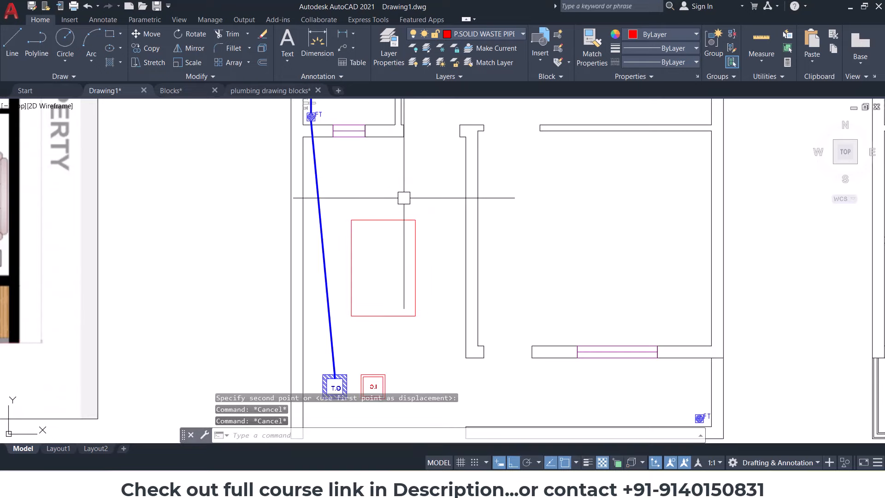
# Step: Offset the parking-area rectangle 6" outward
pyautogui.write('O')
pyautogui.press('Return')
pyautogui.write('6')
pyautogui.press('Return')
pyautogui.click(399, 221)
pyautogui.click(384, 268)
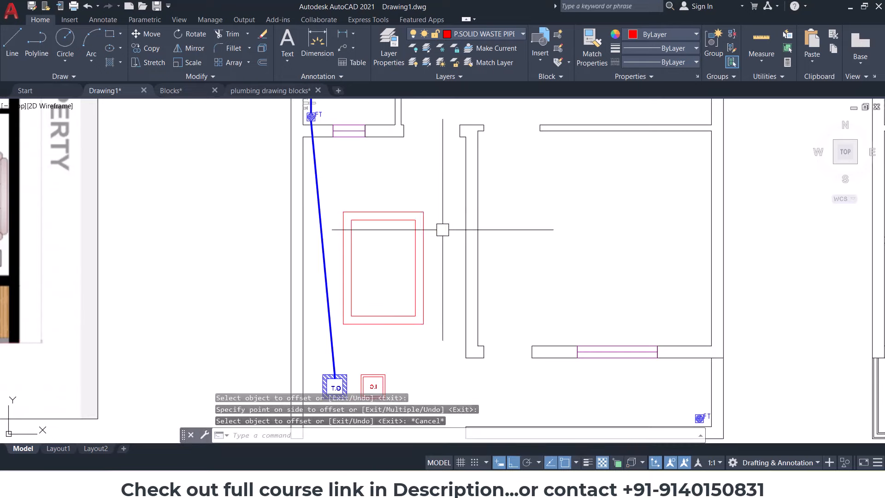
pyautogui.press('Escape')
pyautogui.press('Escape')
pyautogui.press('Escape')
# Step: Draw a 1" wide solid waste polyline from the front I.C. straight up to the outer rectangle in the parking area
pyautogui.scroll(-3, 407, 229)
pyautogui.moveTo(423, 174); pyautogui.dragTo(426, 235, button='middle')
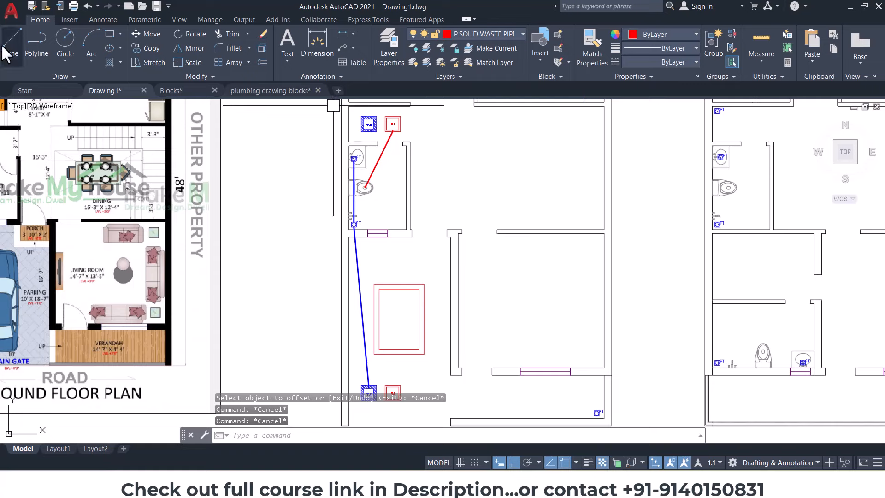
pyautogui.click(37, 51)
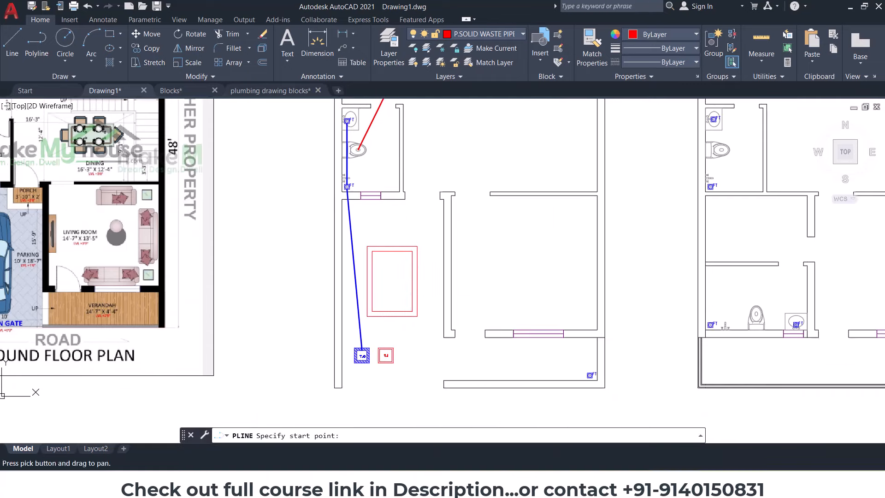
pyautogui.scroll(5, 381, 344)
pyautogui.click(382, 391)
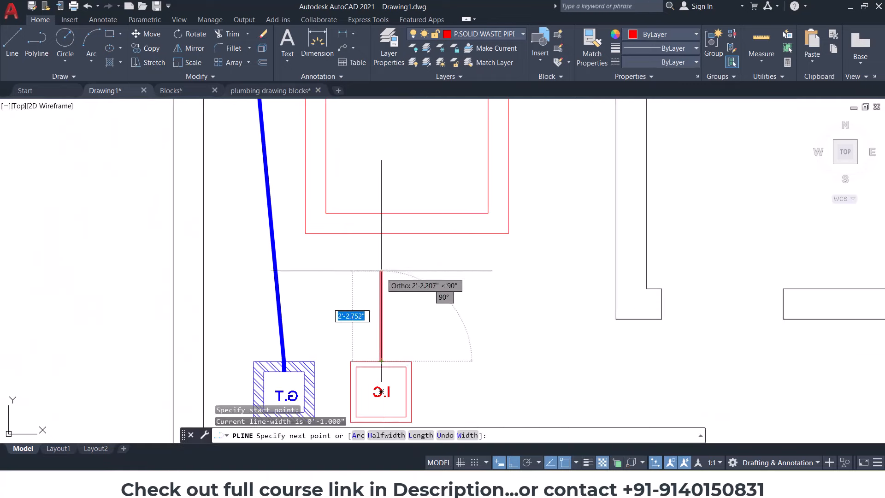
pyautogui.click(380, 235)
pyautogui.press('Return')
pyautogui.press('Return')
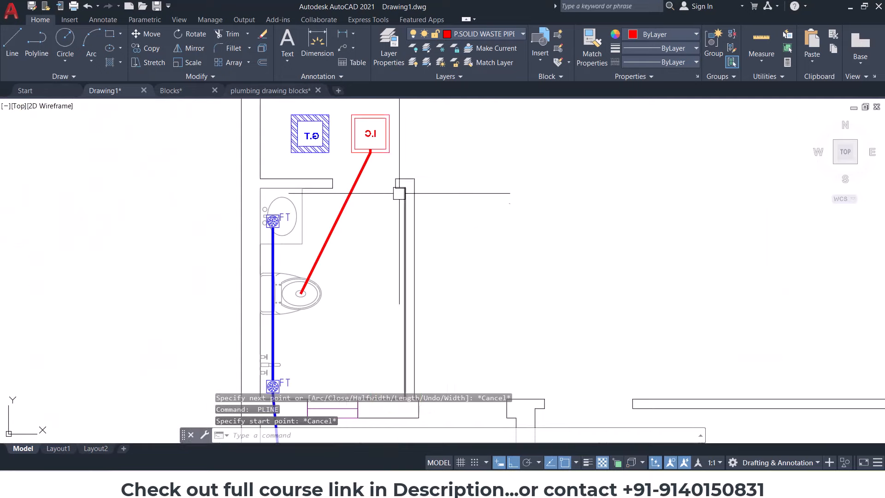
# Step: Draw a vertical solid waste polyline from the rear I.C. above the toilet down to the parking rectangle's outer edge
pyautogui.scroll(2, 381, 145)
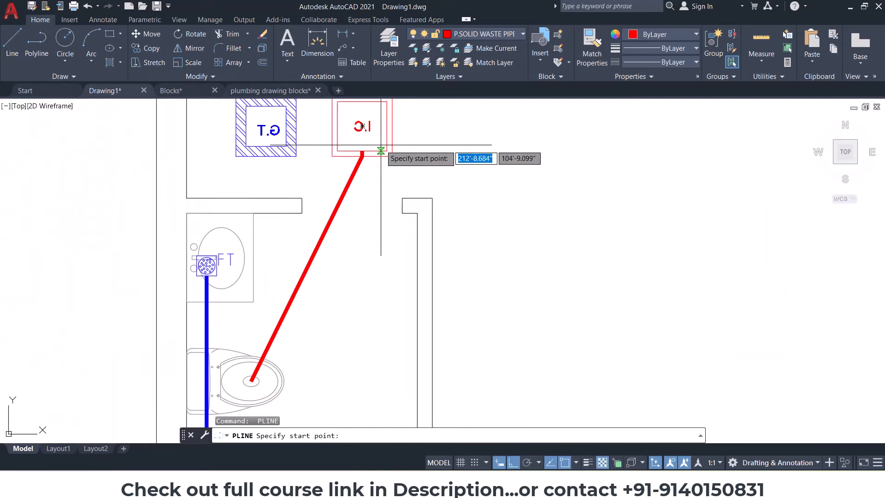
pyautogui.click(377, 157)
pyautogui.scroll(-3, 376, 345)
pyautogui.scroll(3, 376, 345)
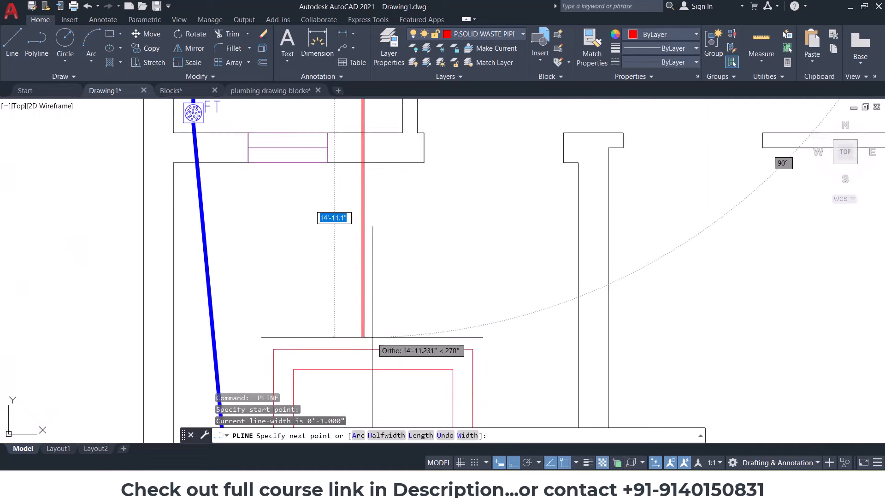
pyautogui.click(364, 349)
pyautogui.press('Escape')
pyautogui.press('Escape')
pyautogui.scroll(-4, 370, 330)
pyautogui.moveTo(402, 294); pyautogui.dragTo(401, 308, button='middle')
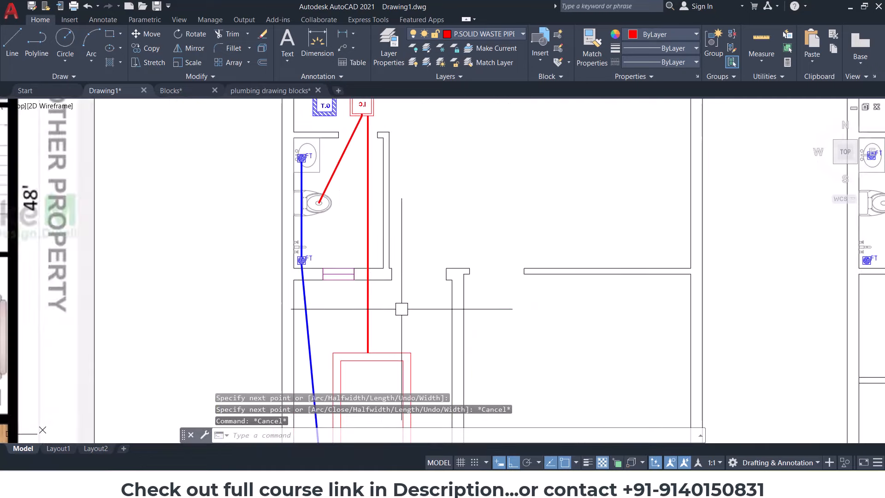
# Step: Stretch the rear I.C. and its connected pipe ends about 12'-7" straight down, just past the toilet's window wall
pyautogui.scroll(-2, 408, 324)
pyautogui.moveTo(457, 170); pyautogui.dragTo(439, 267, button='middle')
pyautogui.moveTo(438, 318); pyautogui.dragTo(439, 253, button='middle')
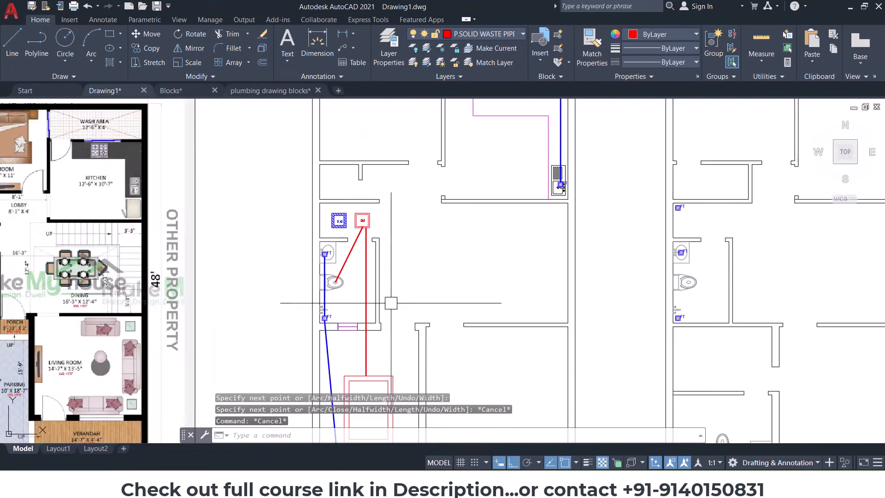
pyautogui.moveTo(362, 288); pyautogui.dragTo(379, 229, button='middle')
pyautogui.press('Escape')
pyautogui.press('Escape')
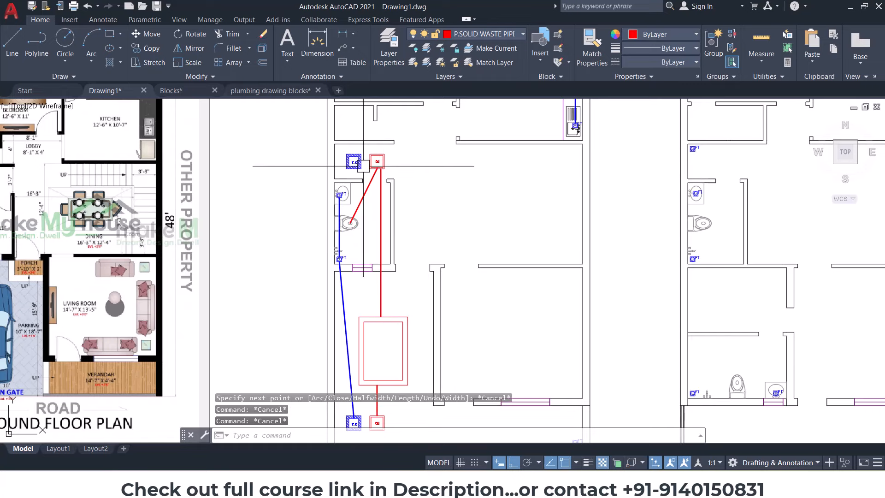
pyautogui.scroll(4, 370, 157)
pyautogui.write('s')
pyautogui.press('Return')
pyautogui.click(389, 165)
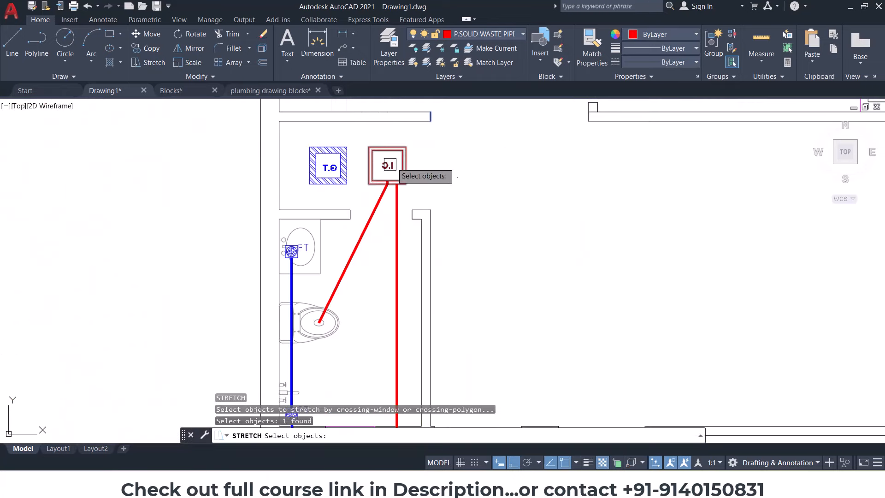
pyautogui.click(429, 136)
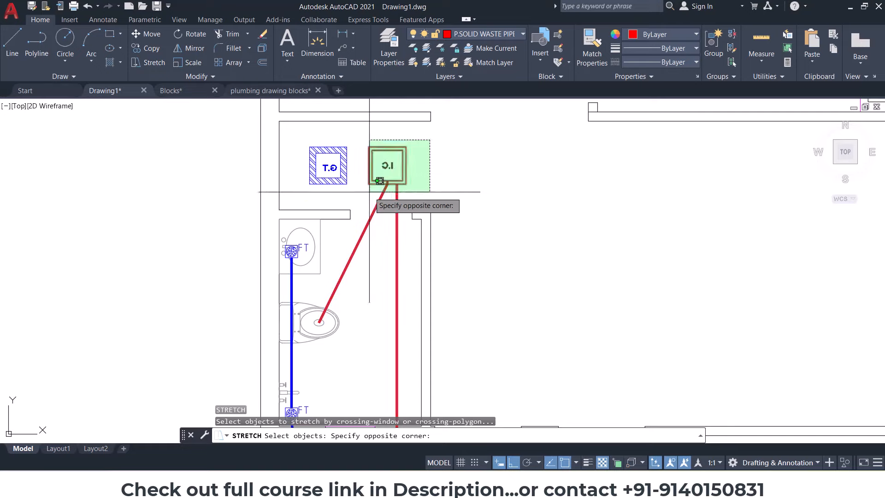
pyautogui.click(362, 189)
pyautogui.press('Return')
pyautogui.click(387, 165)
pyautogui.scroll(-3, 392, 194)
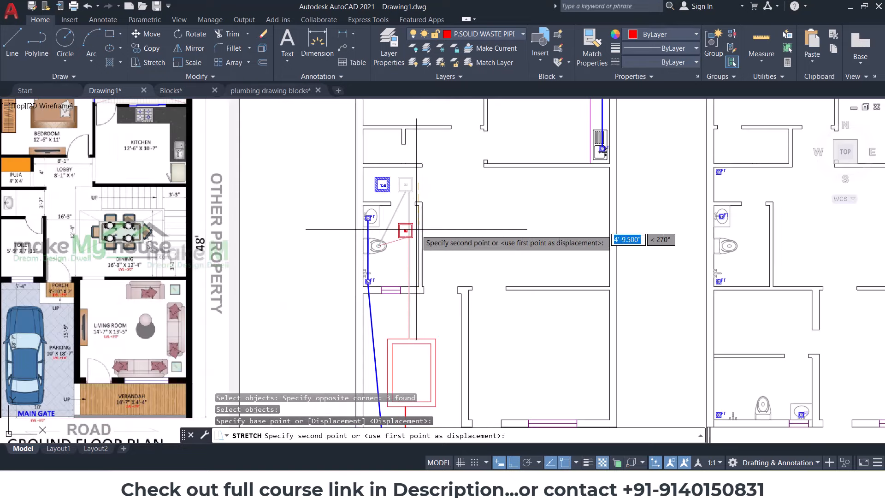
pyautogui.scroll(2, 396, 318)
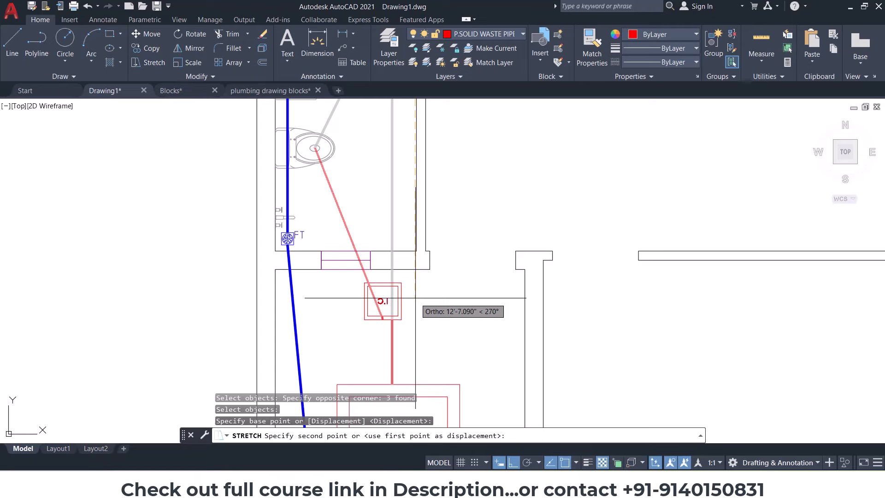
pyautogui.press('Escape')
pyautogui.press('Escape')
pyautogui.press('Escape')
pyautogui.scroll(2, 376, 302)
pyautogui.press('Return')
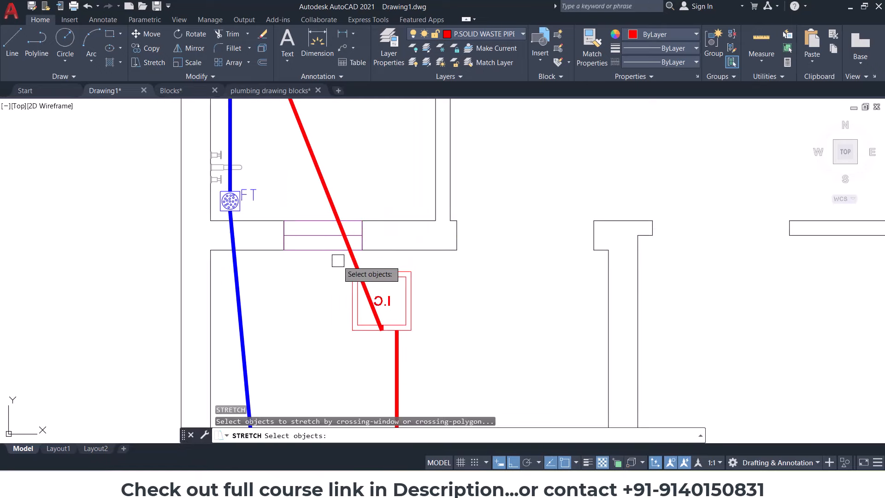
pyautogui.click(337, 258)
pyautogui.click(424, 341)
pyautogui.click(466, 332)
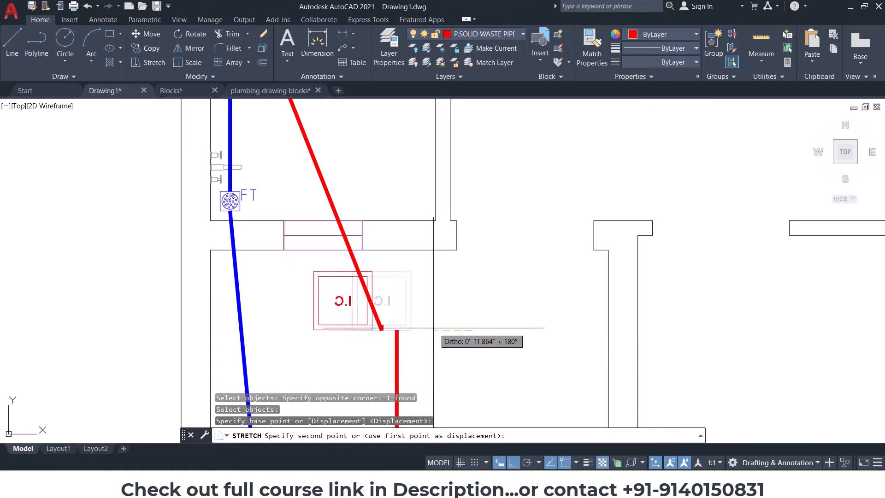
pyautogui.press('Escape')
pyautogui.press('Escape')
pyautogui.write('s')
pyautogui.press('Return')
pyautogui.click(441, 267)
pyautogui.click(329, 340)
pyautogui.press('Return')
pyautogui.scroll(2, 407, 328)
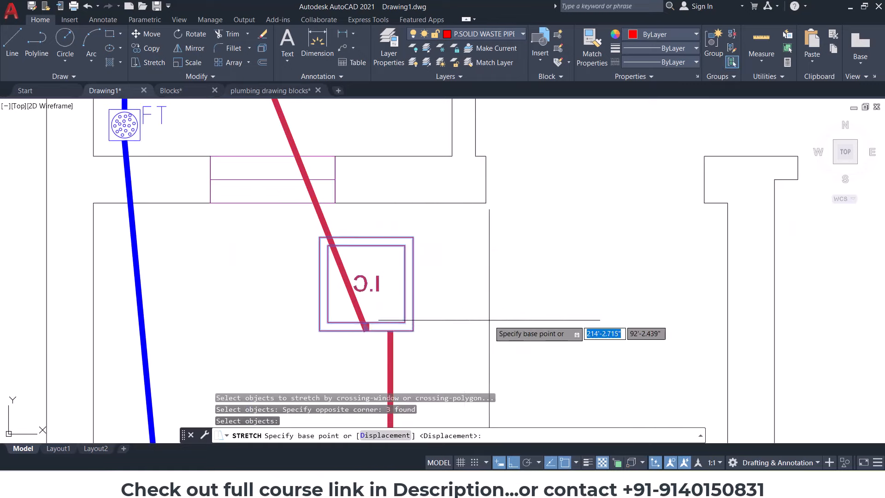
pyautogui.click(489, 322)
pyautogui.scroll(-6, 447, 322)
pyautogui.press('Escape')
pyautogui.press('Escape')
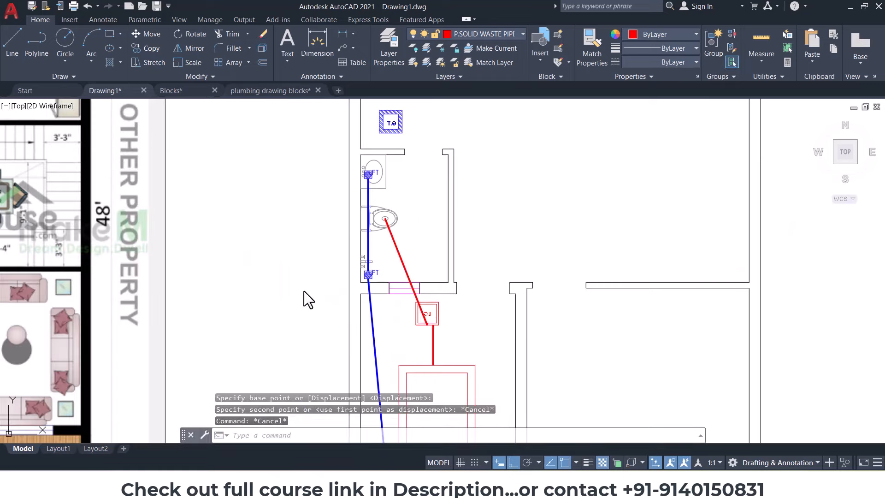
# Step: Draw a vertical guide line from the front G.T's outer corner up to near the toilet's window wall
pyautogui.moveTo(304, 291); pyautogui.dragTo(317, 87, button='middle')
pyautogui.click(13, 49)
pyautogui.scroll(2, 360, 310)
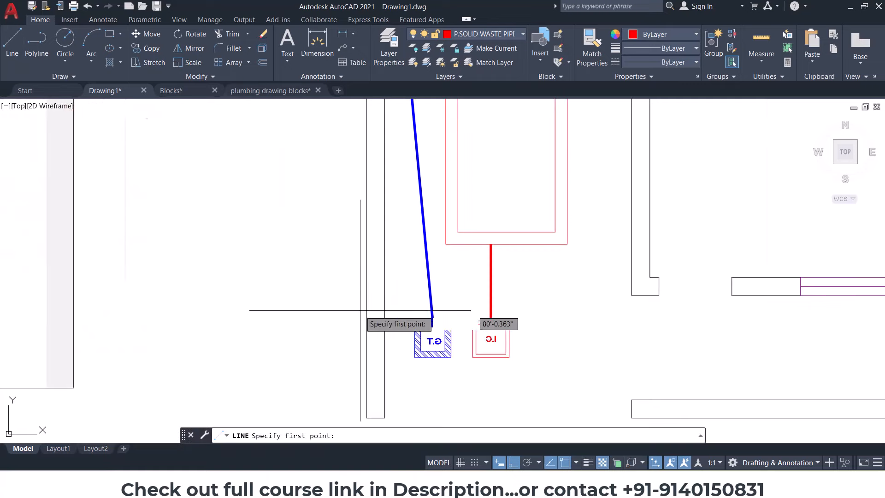
pyautogui.click(414, 320)
pyautogui.scroll(4, 420, 184)
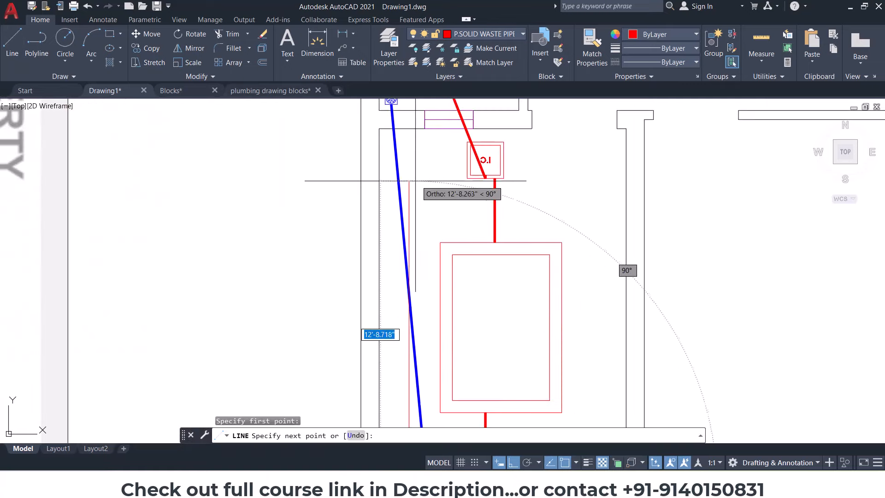
pyautogui.click(396, 143)
pyautogui.press('Escape')
pyautogui.press('Escape')
pyautogui.moveTo(545, 192); pyautogui.dragTo(543, 211, button='middle')
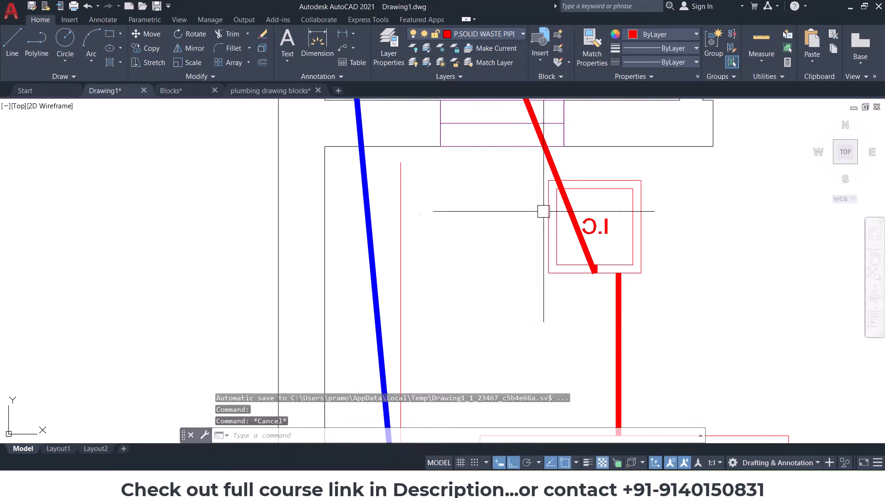
pyautogui.write('s')
pyautogui.press('space')
pyautogui.click(696, 170)
pyautogui.click(534, 270)
pyautogui.press('space')
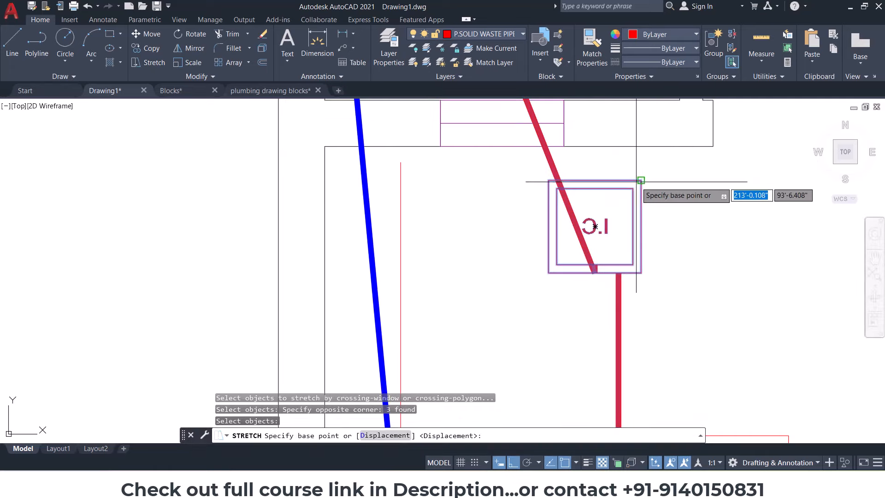
pyautogui.scroll(-5, 542, 180)
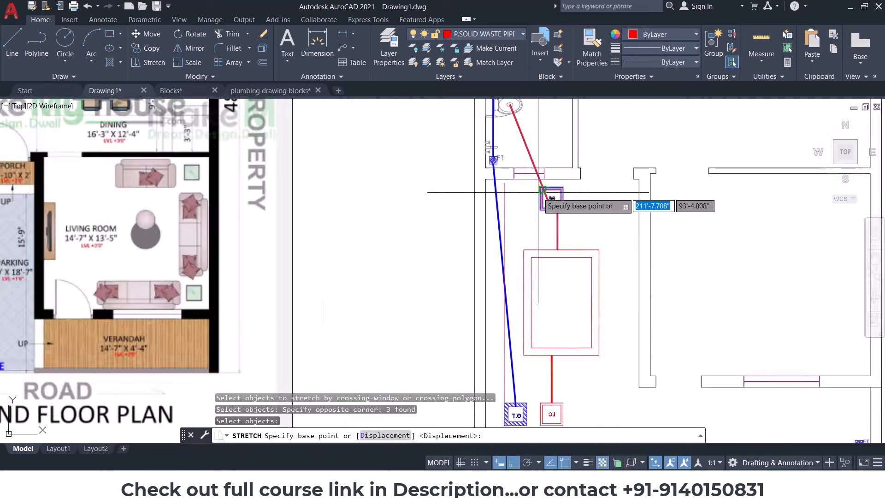
pyautogui.scroll(4, 533, 322)
pyautogui.press('Escape')
pyautogui.press('Escape')
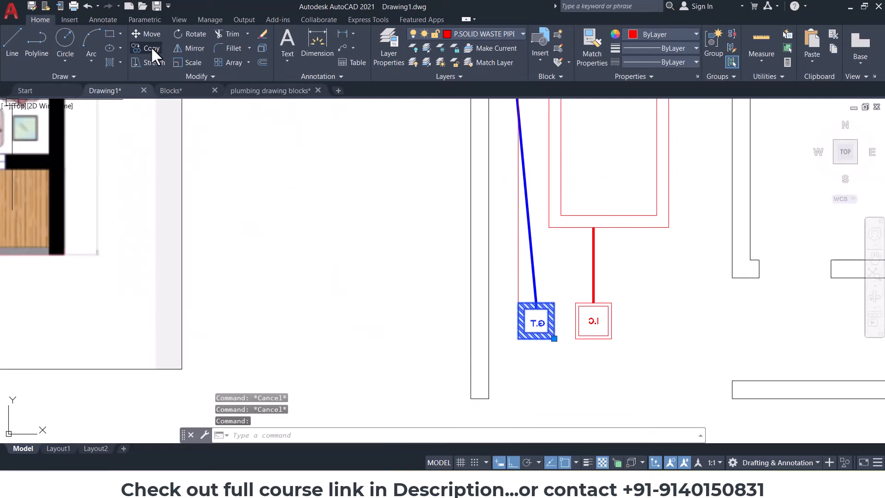
# Step: Copy the front G.T straight up beside the relocated I.C., level with its upper edge below the toilet wall
pyautogui.click(151, 47)
pyautogui.click(555, 299)
pyautogui.moveTo(561, 241); pyautogui.dragTo(557, 426, button='middle')
pyautogui.moveTo(544, 244); pyautogui.dragTo(544, 300, button='middle')
pyautogui.scroll(4, 546, 207)
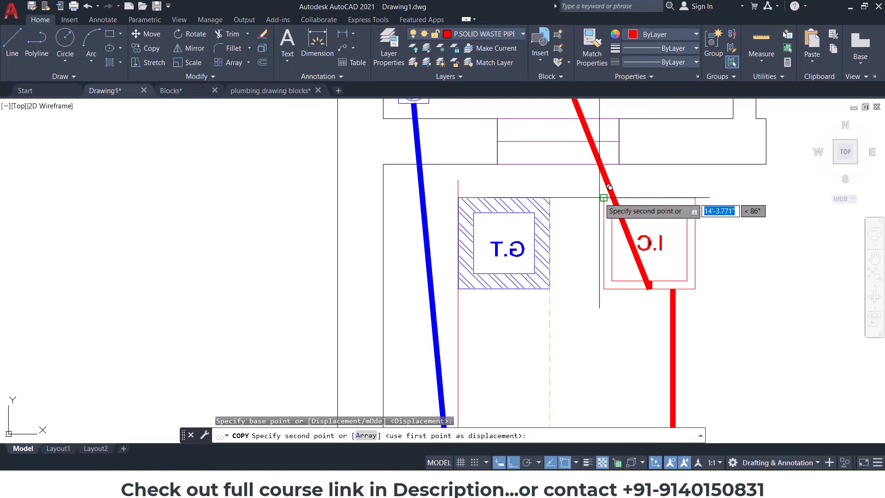
pyautogui.click(570, 198)
pyautogui.press('Escape')
pyautogui.press('Escape')
# Step: Erase the long diagonal waste pipe between the toilet's lower floor trap and the front G.T
pyautogui.click(427, 250)
pyautogui.scroll(-4, 448, 250)
pyautogui.moveTo(494, 358); pyautogui.dragTo(495, 201, button='middle')
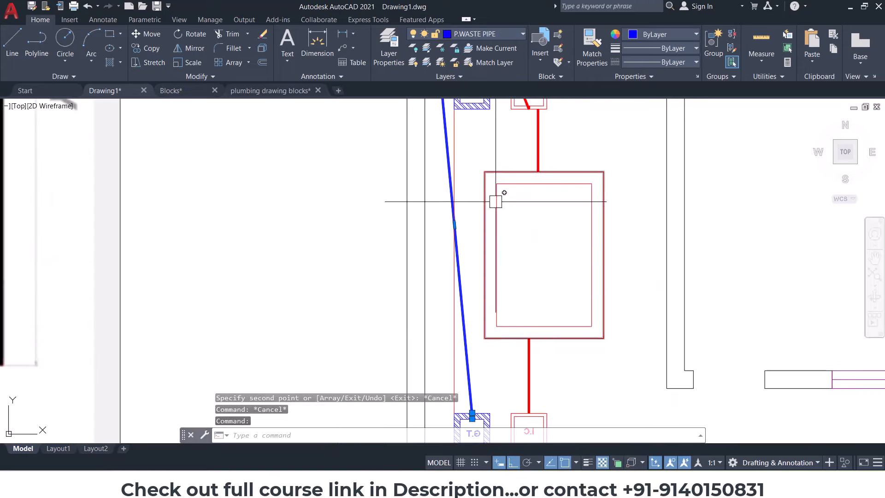
pyautogui.moveTo(478, 313); pyautogui.dragTo(480, 284, button='middle')
pyautogui.scroll(6, 473, 376)
pyautogui.moveTo(465, 362); pyautogui.dragTo(477, 295, button='middle')
pyautogui.scroll(-6, 477, 301)
pyautogui.press('Delete')
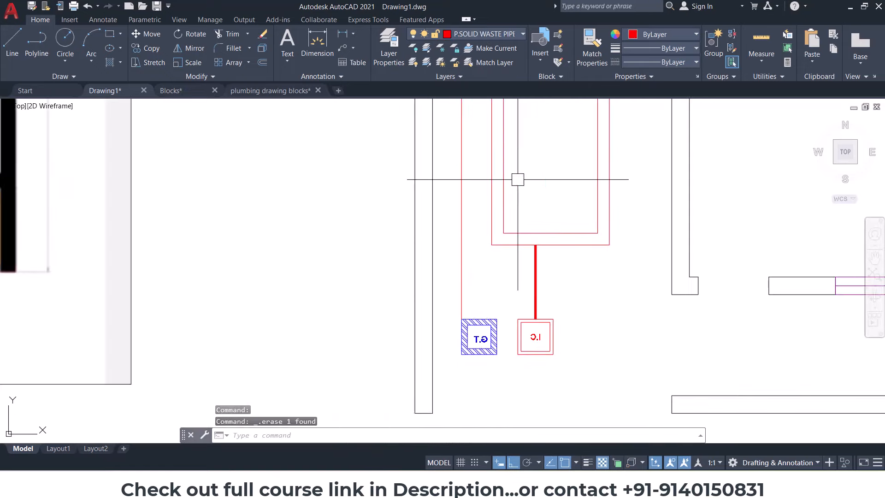
# Step: Make P.WASTE PIPE the current layer and draw a 1" wide polyline from the toilet's lower floor trap into the copied G.T
pyautogui.moveTo(518, 177); pyautogui.dragTo(493, 382, button='middle')
pyautogui.moveTo(487, 249); pyautogui.dragTo(489, 338, button='middle')
pyautogui.scroll(4, 447, 205)
pyautogui.click(510, 35)
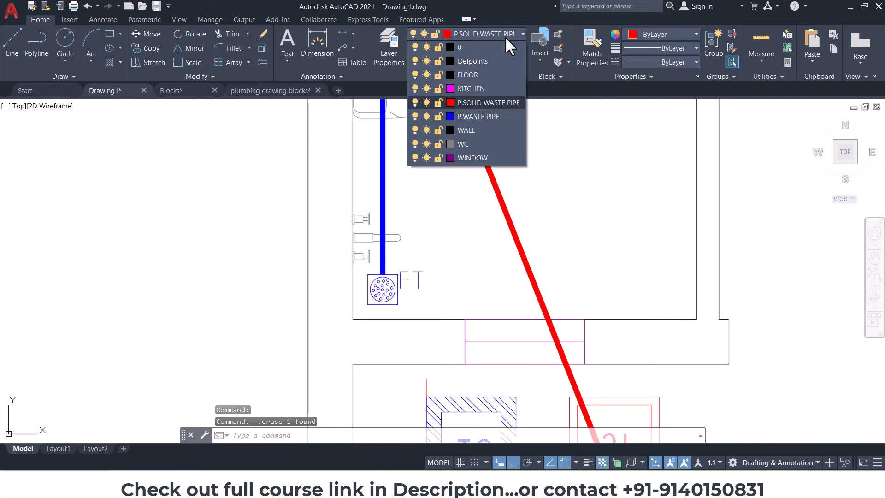
pyautogui.click(479, 116)
pyautogui.click(37, 41)
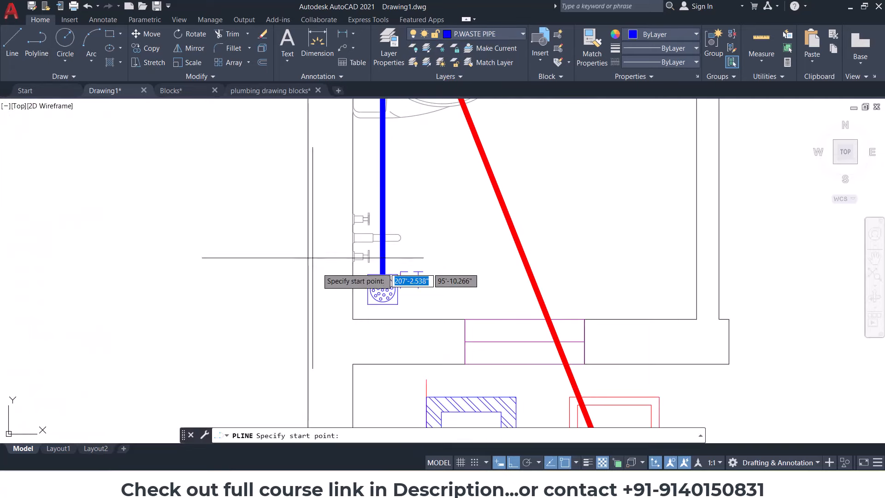
pyautogui.click(382, 304)
pyautogui.scroll(2, 455, 394)
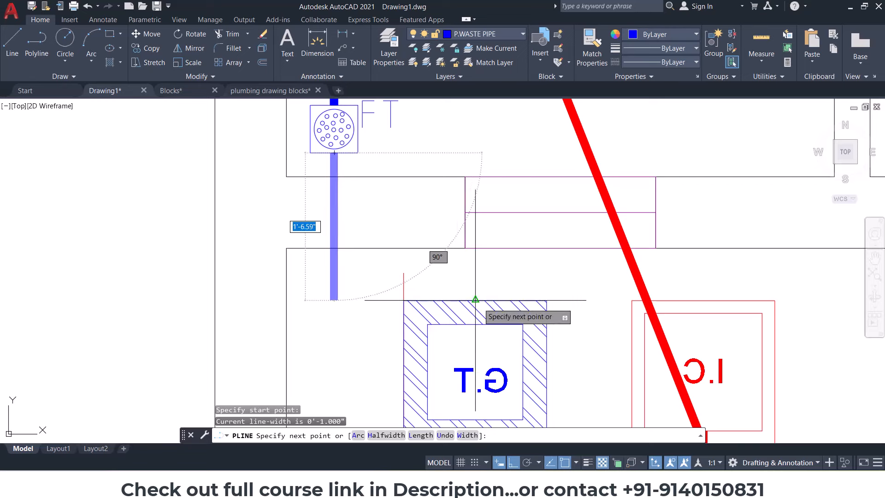
pyautogui.click(475, 300)
pyautogui.click(475, 324)
pyautogui.press('Escape')
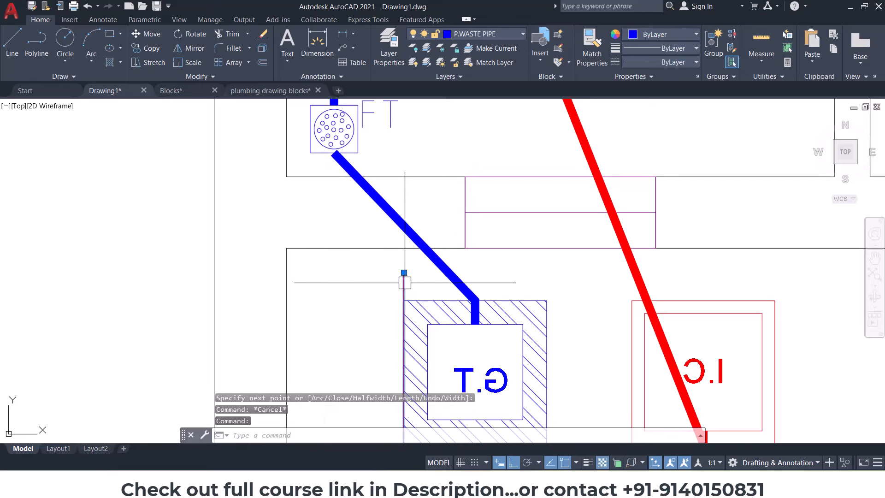
# Step: Erase the vertical guide line and the diagonal solid waste pipe between the WC and the relocated I.C
pyautogui.press('Delete')
pyautogui.scroll(-4, 468, 253)
pyautogui.scroll(3, 577, 316)
pyautogui.click(579, 323)
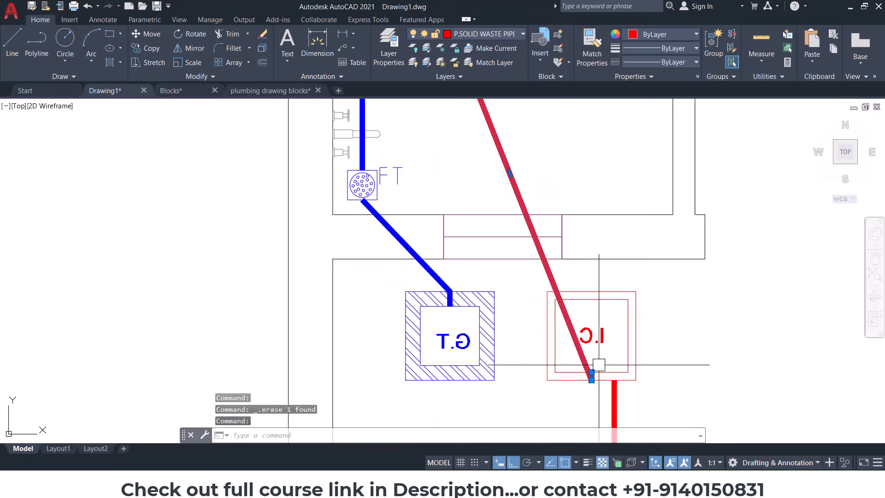
pyautogui.press('Delete')
pyautogui.scroll(-4, 523, 328)
# Step: Draw a 1" wide polyline from the WC to the relocated I.C.'s upper edge, ending at its inner outline
pyautogui.click(37, 45)
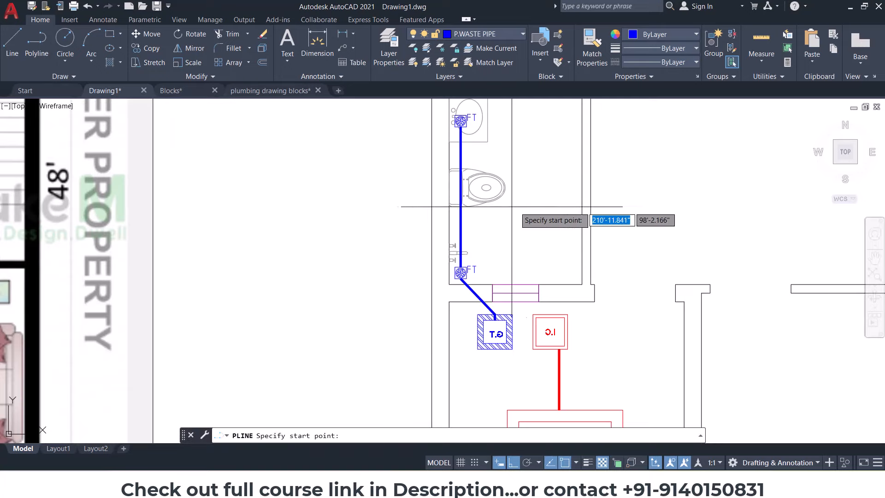
pyautogui.scroll(3, 438, 172)
pyautogui.click(556, 209)
pyautogui.moveTo(653, 317); pyautogui.dragTo(532, 122, button='middle')
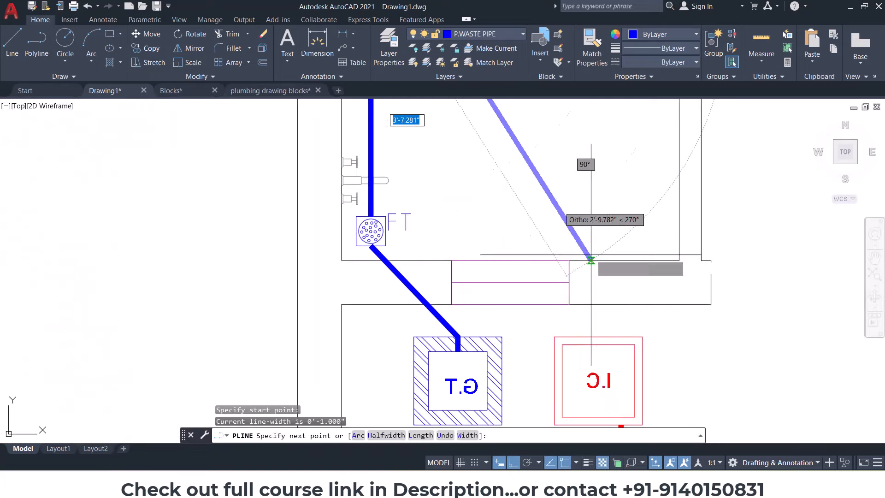
pyautogui.click(598, 336)
pyautogui.click(599, 343)
pyautogui.press('Return')
# Step: Match the properties of the red solid waste linework at the I.C. onto the new pipe from the WC
pyautogui.write('M')
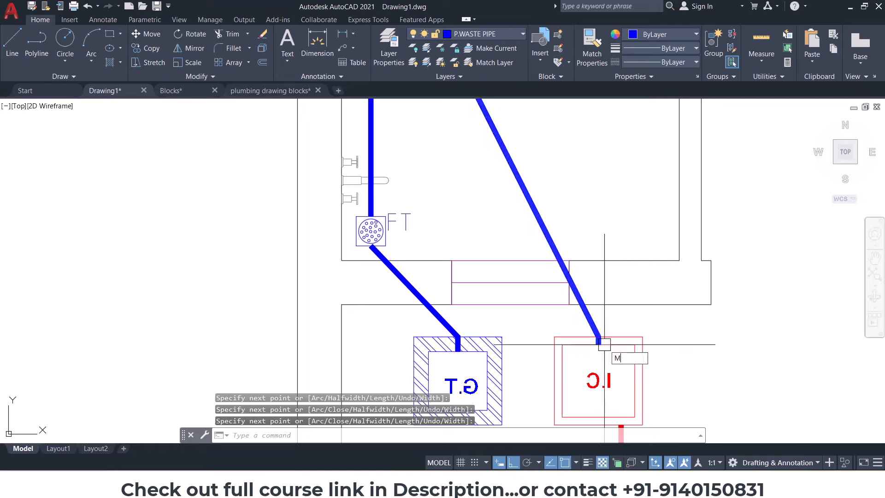
pyautogui.write('A')
pyautogui.press('Return')
pyautogui.click(629, 343)
pyautogui.click(594, 324)
pyautogui.press('Escape')
pyautogui.press('Escape')
pyautogui.scroll(-4, 577, 289)
pyautogui.moveTo(584, 326); pyautogui.dragTo(530, 218, button='middle')
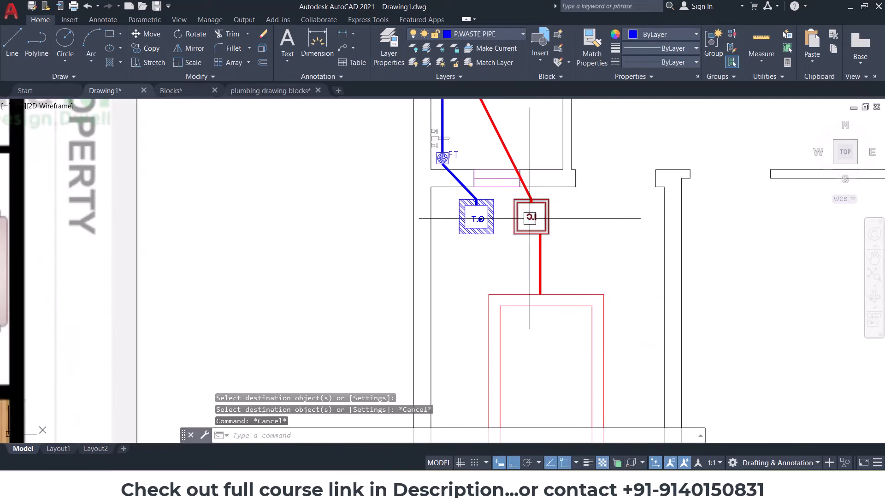
pyautogui.scroll(-2, 514, 200)
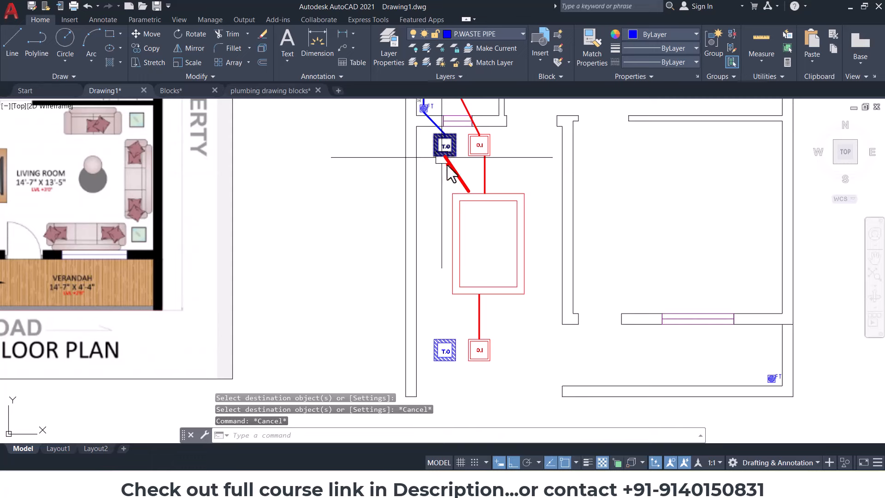
pyautogui.press('Escape')
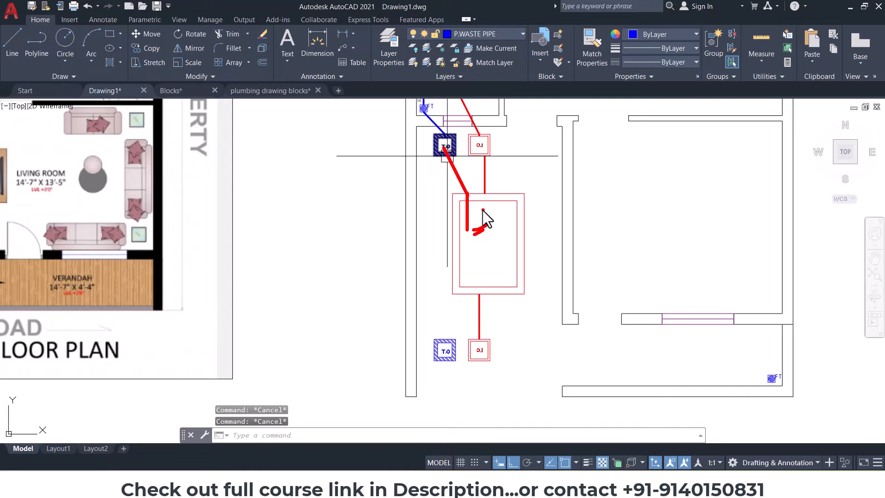
pyautogui.moveTo(460, 110); pyautogui.dragTo(446, 267, button='middle')
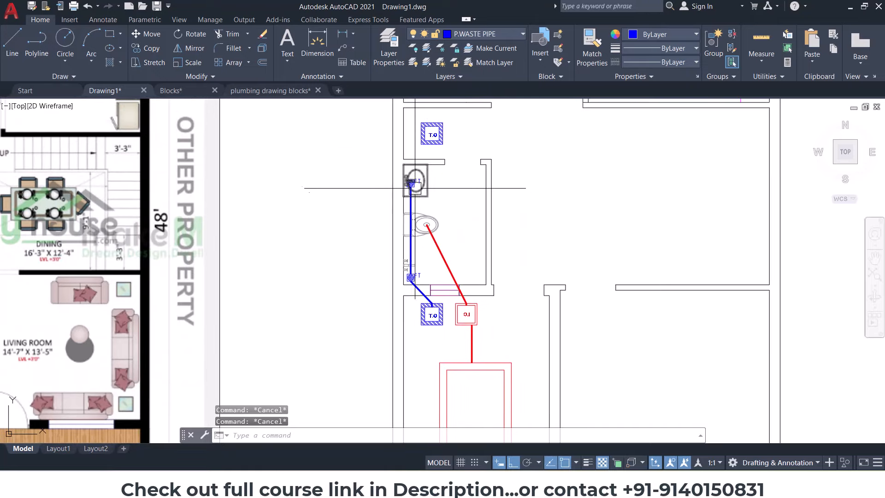
pyautogui.scroll(2, 412, 181)
pyautogui.scroll(-4, 420, 178)
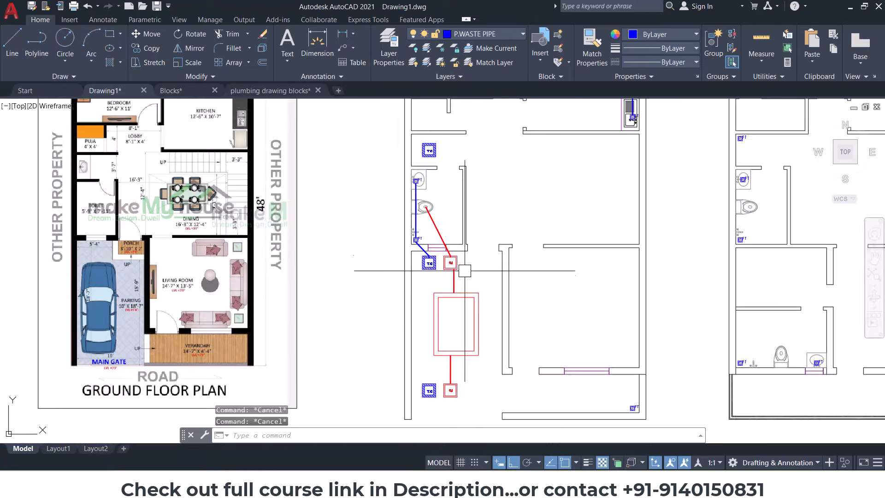
# Step: Draw a 1" wide waste pipe polyline about 12'-9" long from the upper parking G.T.'s bottom edge straight down to the lower parking G.T
pyautogui.moveTo(441, 306); pyautogui.dragTo(439, 205, button='middle')
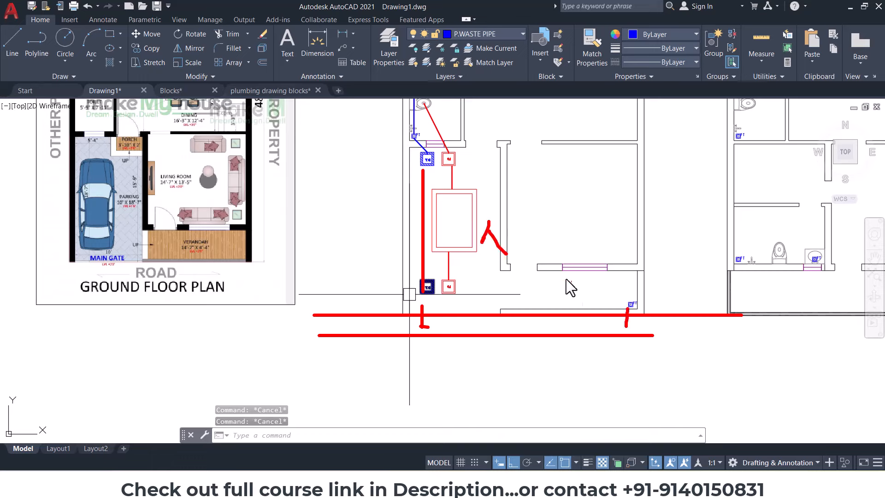
pyautogui.press('Escape')
pyautogui.click(30, 41)
pyautogui.scroll(4, 421, 183)
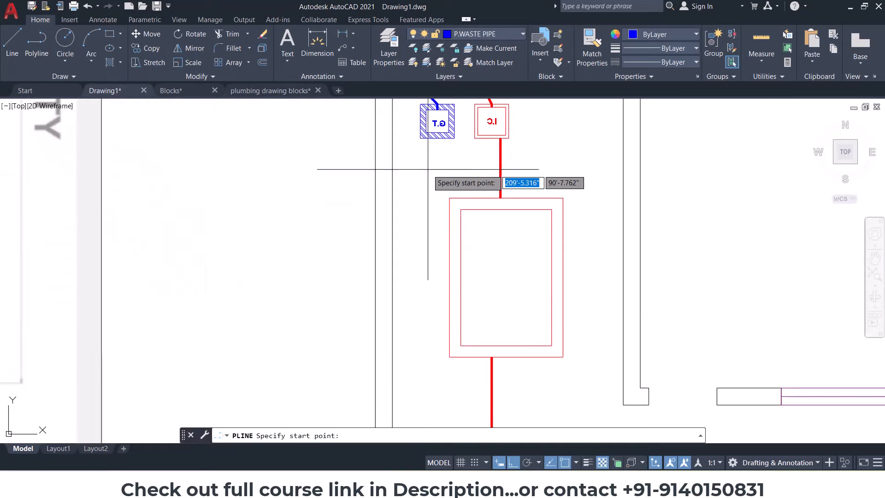
pyautogui.click(437, 138)
pyautogui.moveTo(428, 295); pyautogui.dragTo(434, 171, button='middle')
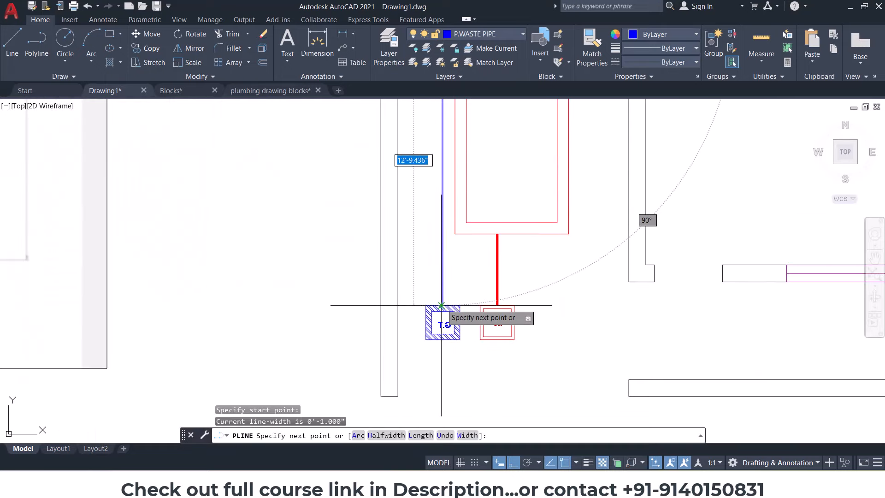
pyautogui.scroll(4, 441, 305)
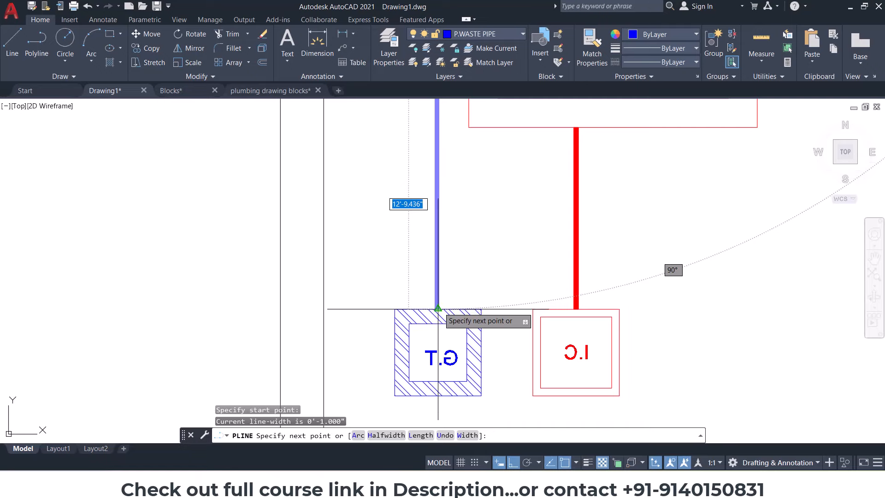
pyautogui.click(438, 308)
pyautogui.press('Escape')
pyautogui.moveTo(443, 401); pyautogui.dragTo(440, 247, button='middle')
pyautogui.press('Escape')
# Step: Draw a 1" wide vertical polyline from the lower parking G.T.'s bottom edge down past the end of the side wall
pyautogui.press('space')
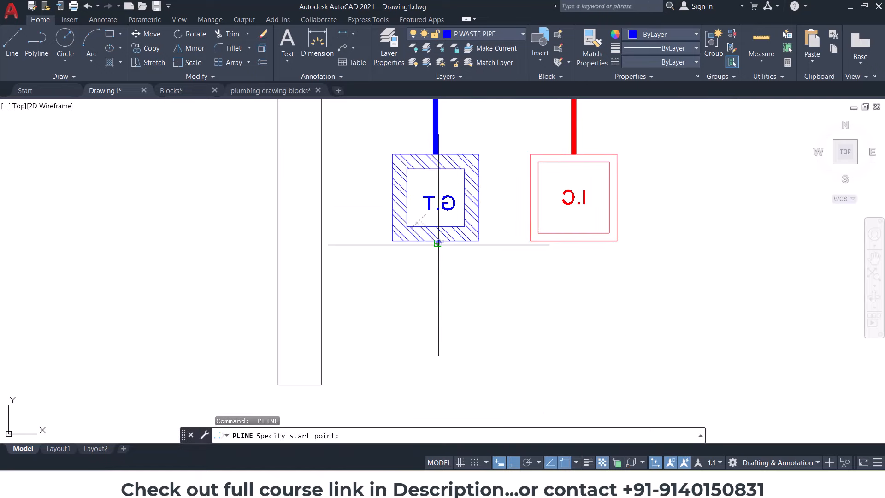
pyautogui.click(437, 242)
pyautogui.moveTo(439, 310); pyautogui.dragTo(439, 141, button='middle')
pyautogui.scroll(-2, 438, 229)
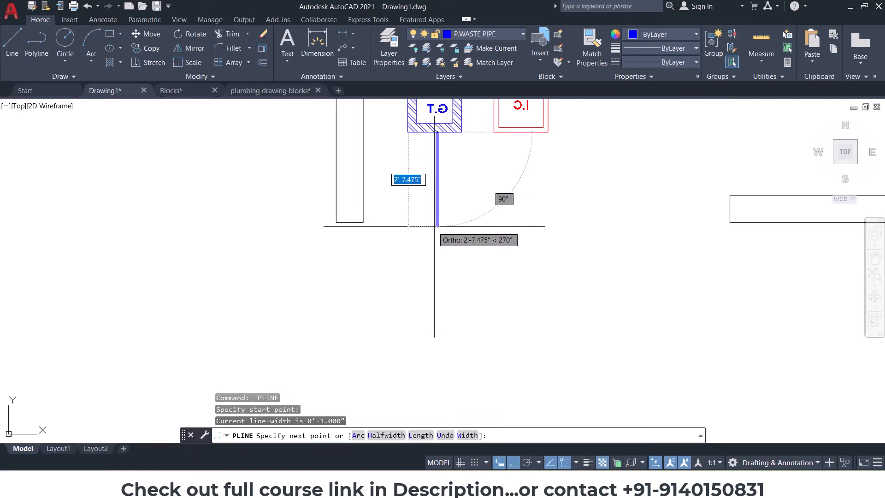
pyautogui.click(437, 239)
pyautogui.press('Escape')
pyautogui.press('Escape')
# Step: Start a 1" wide polyline at the wash area G.T.'s inner outline and run it horizontally to its left outer edge
pyautogui.scroll(-4, 392, 288)
pyautogui.moveTo(502, 223); pyautogui.dragTo(471, 283, button='middle')
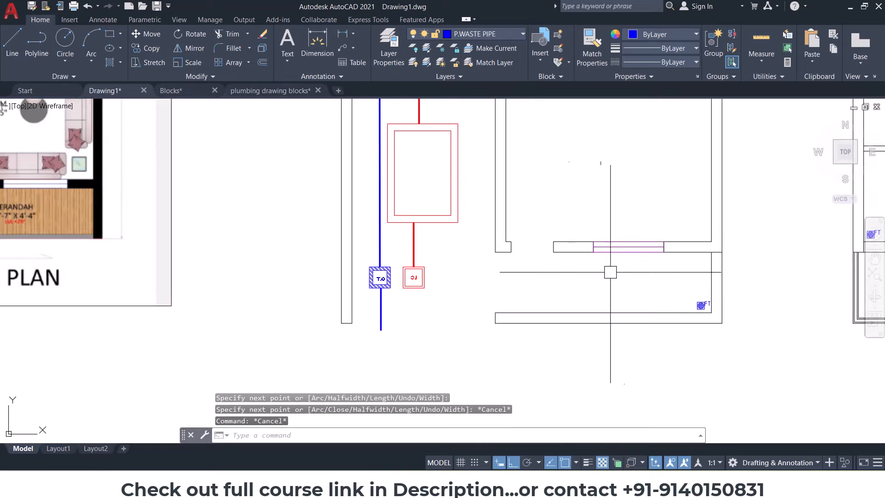
pyautogui.moveTo(678, 315); pyautogui.dragTo(574, 282, button='middle')
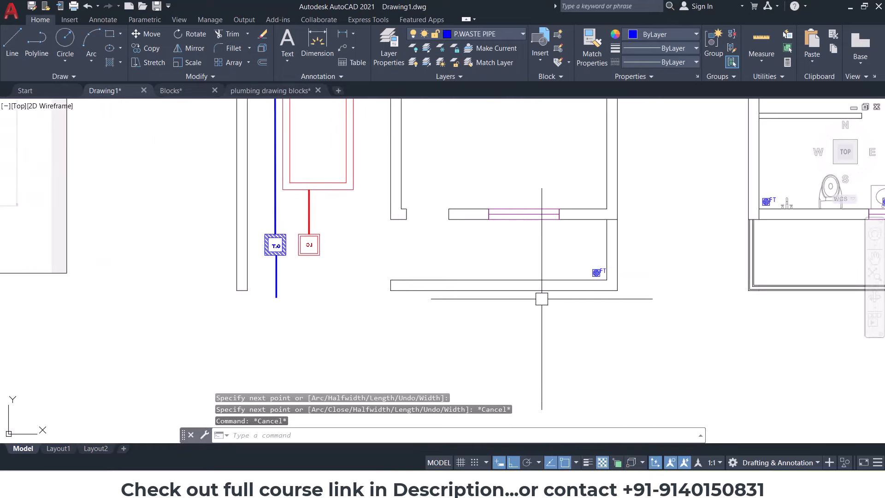
pyautogui.scroll(-4, 503, 300)
pyautogui.moveTo(523, 181); pyautogui.dragTo(506, 198, button='middle')
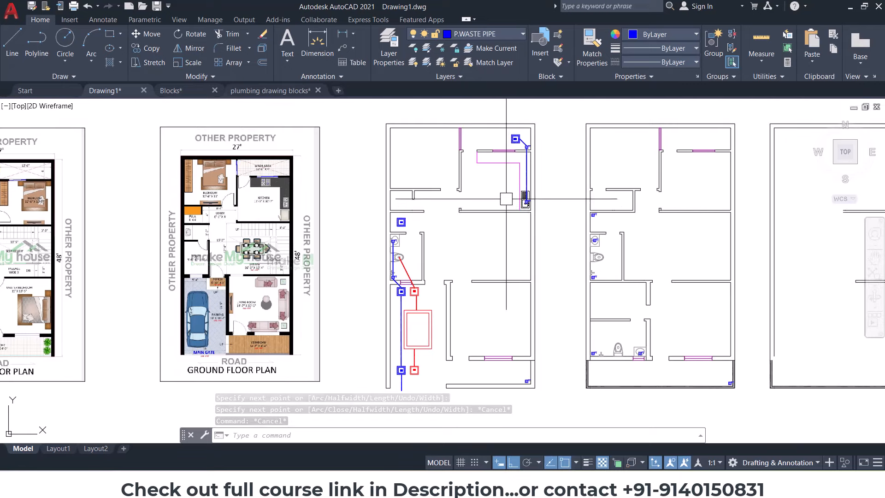
pyautogui.scroll(2, 502, 166)
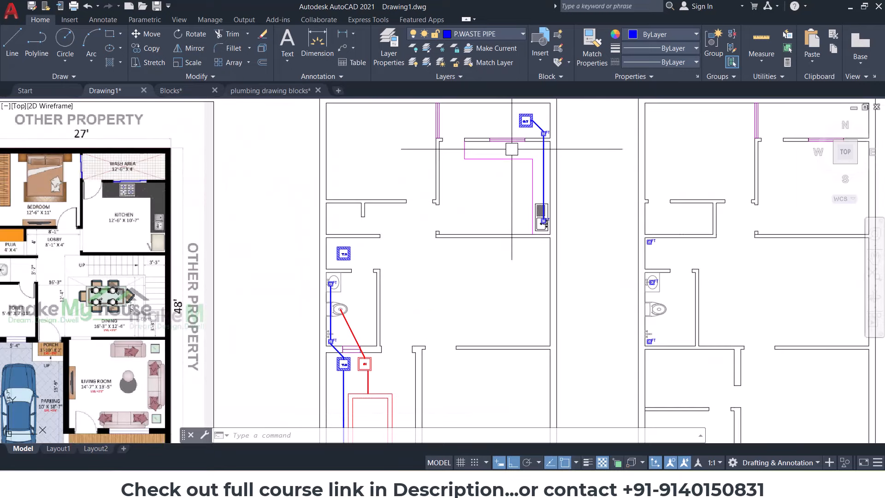
pyautogui.scroll(4, 511, 149)
pyautogui.write('pl')
pyautogui.press('Return')
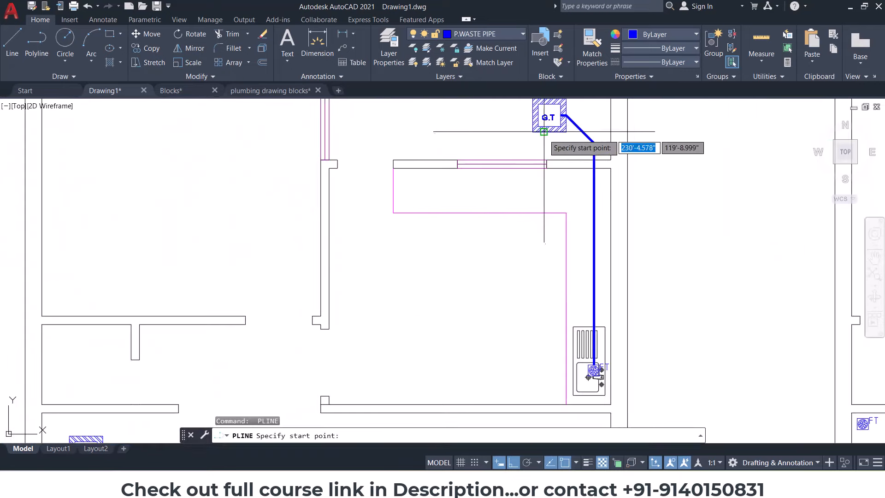
pyautogui.scroll(5, 533, 113)
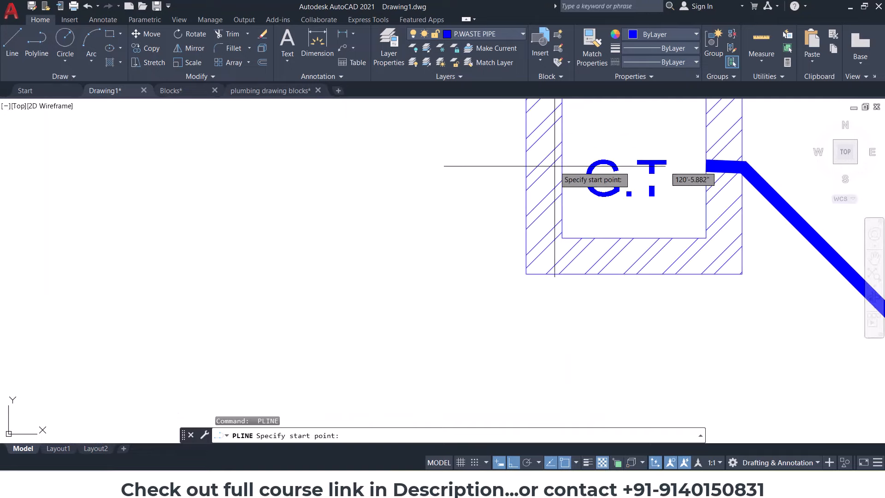
pyautogui.click(562, 165)
pyautogui.click(526, 165)
# Step: Continue the waste pipe diagonally to the G.T. above the toilet, entering its top edge and ending at its inner outline
pyautogui.scroll(-4, 509, 185)
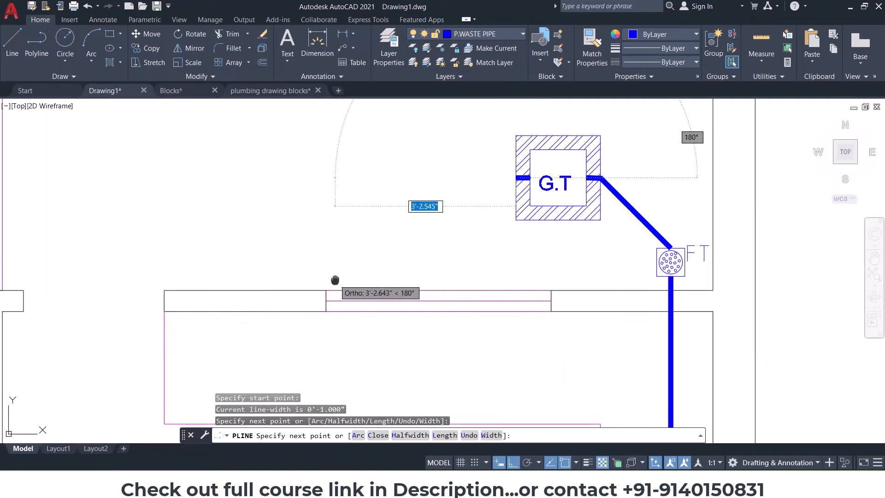
pyautogui.moveTo(333, 280); pyautogui.dragTo(460, 202, button='middle')
pyautogui.scroll(-4, 460, 202)
pyautogui.moveTo(395, 249); pyautogui.dragTo(506, 113, button='middle')
pyautogui.scroll(-2, 505, 113)
pyautogui.scroll(6, 304, 271)
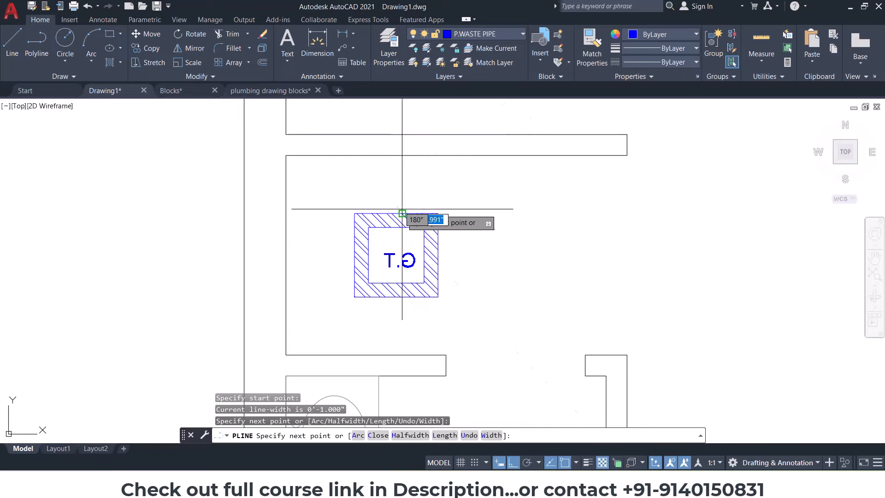
pyautogui.click(401, 213)
pyautogui.scroll(2, 402, 222)
pyautogui.click(401, 230)
pyautogui.press('Return')
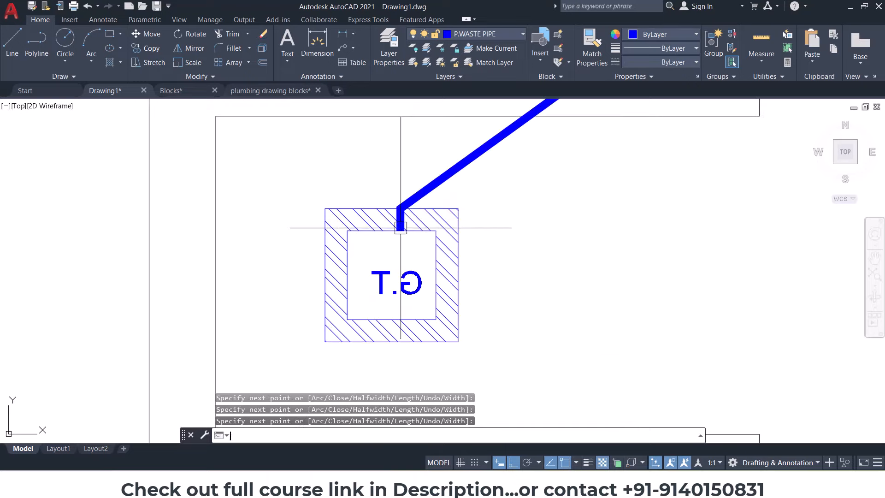
# Step: Draw a 1" wide vertical polyline about 11'-1" long between the G.T. above the toilet and the upper parking G.T
pyautogui.scroll(-7, 400, 252)
pyautogui.moveTo(509, 273); pyautogui.dragTo(443, 306, button='middle')
pyautogui.scroll(-2, 443, 305)
pyautogui.moveTo(535, 300); pyautogui.dragTo(490, 239, button='middle')
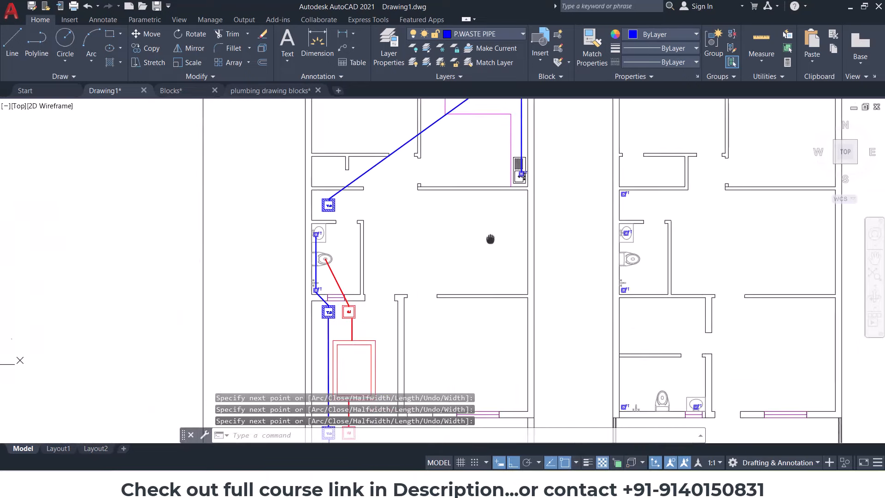
pyautogui.scroll(4, 293, 174)
pyautogui.press('Return')
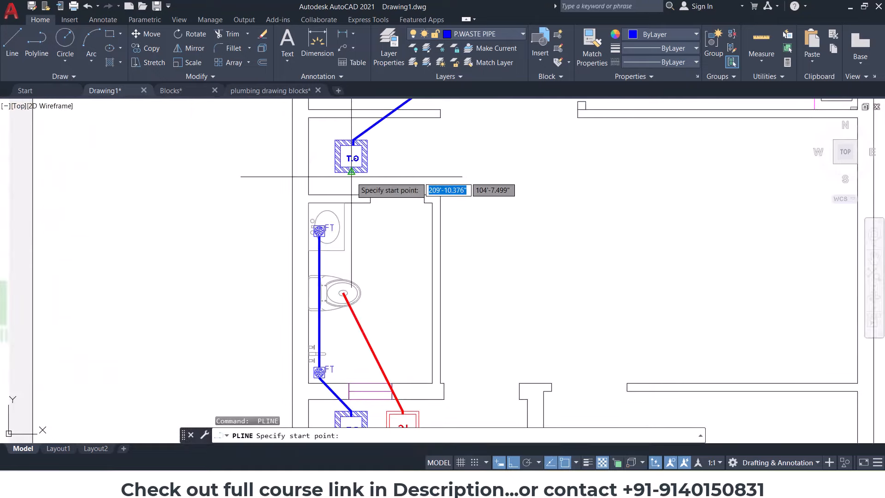
pyautogui.click(351, 176)
pyautogui.scroll(5, 355, 217)
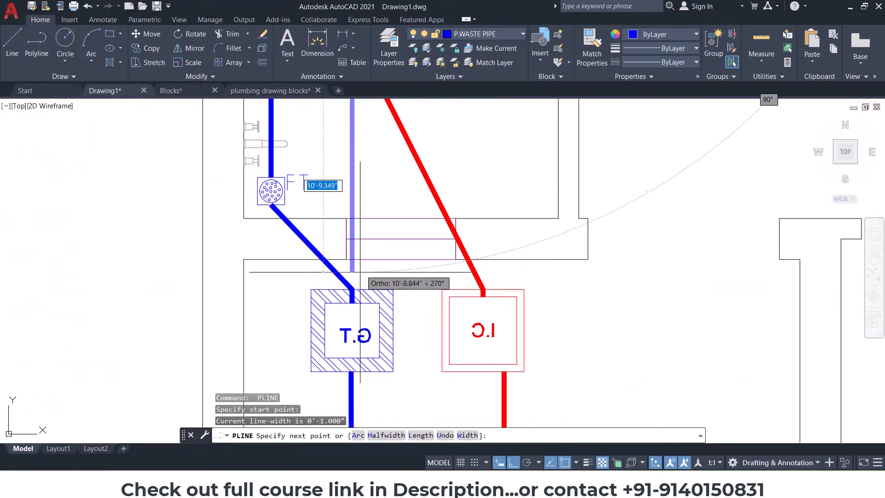
pyautogui.scroll(5, 360, 272)
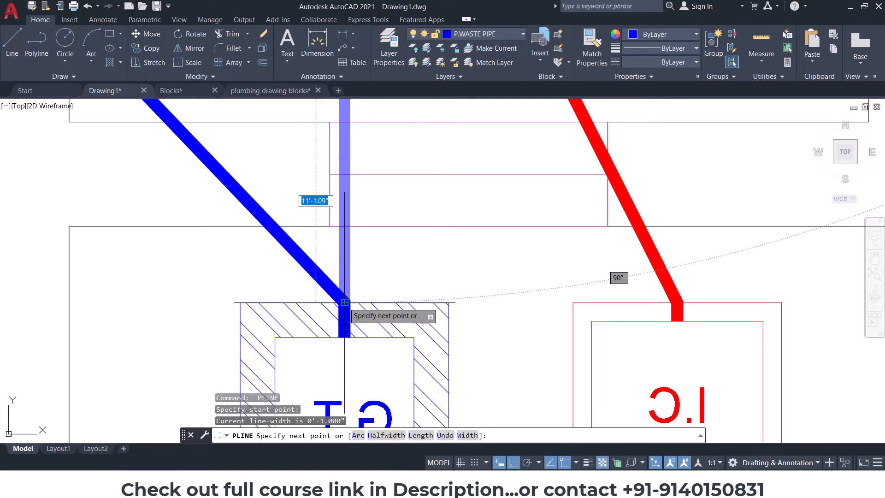
pyautogui.scroll(-5, 344, 302)
pyautogui.scroll(6, 381, 135)
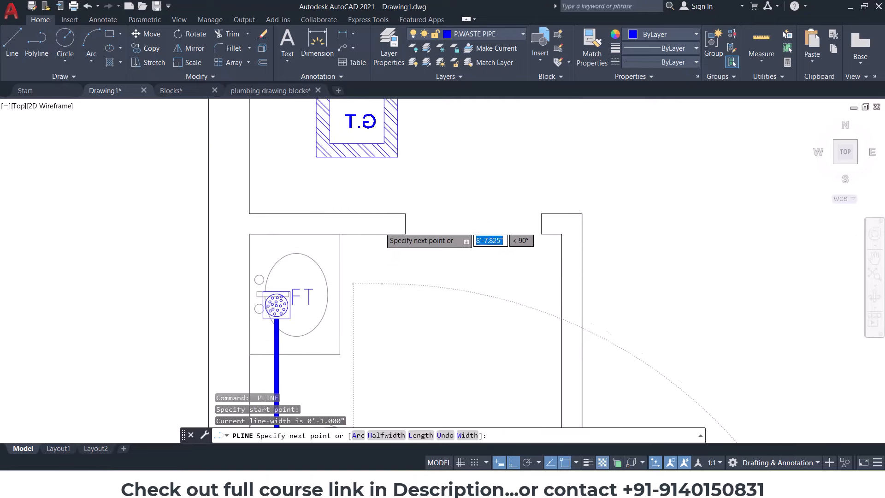
pyautogui.moveTo(380, 149); pyautogui.dragTo(381, 204, button='middle')
pyautogui.scroll(2, 381, 205)
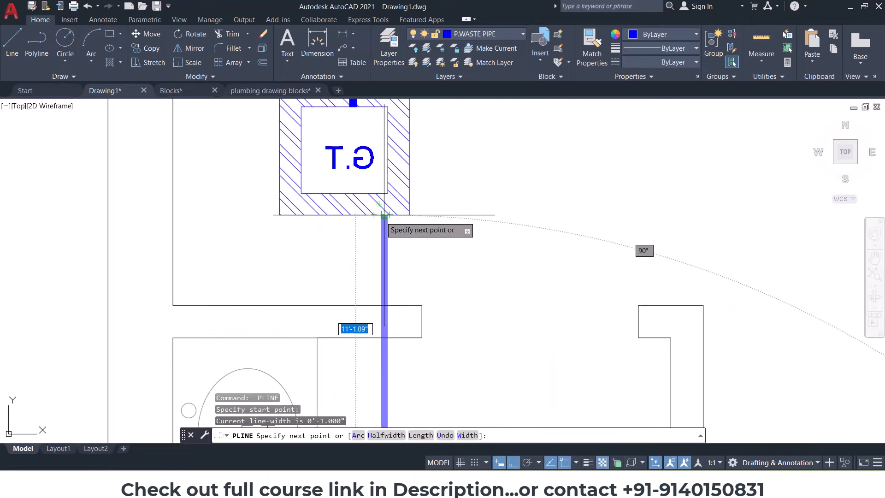
pyautogui.click(383, 215)
pyautogui.press('Escape')
# Step: Copy the pipe symbol block with the blue and red circles from the plumbing drawing blocks file to the clipboard
pyautogui.scroll(-8, 383, 216)
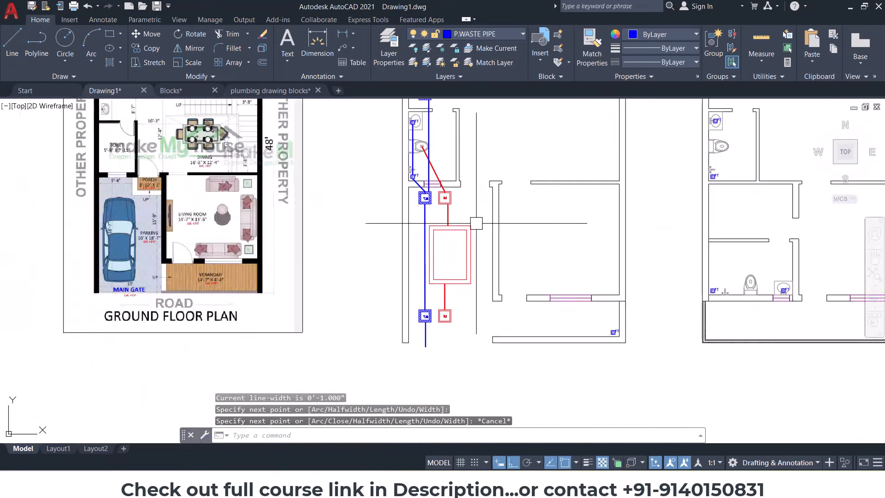
pyautogui.moveTo(513, 208); pyautogui.dragTo(435, 279, button='middle')
pyautogui.moveTo(482, 253); pyautogui.dragTo(450, 253, button='middle')
pyautogui.scroll(-2, 454, 252)
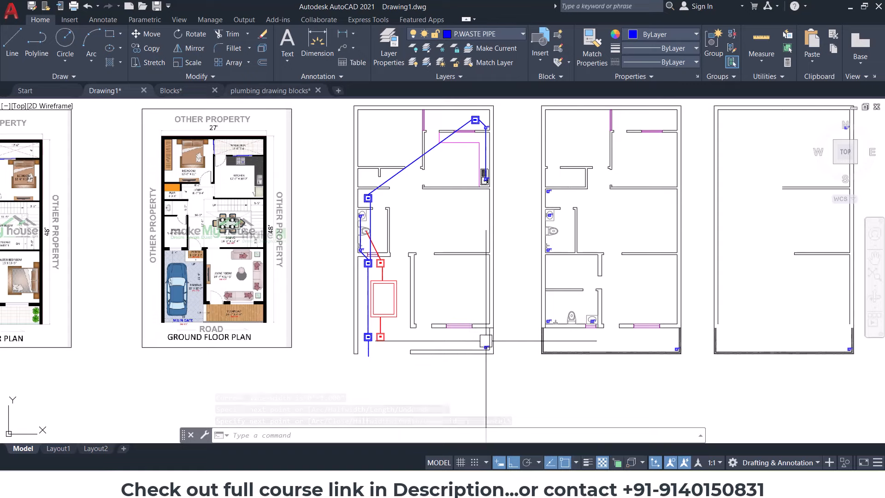
pyautogui.click(169, 90)
pyautogui.click(256, 90)
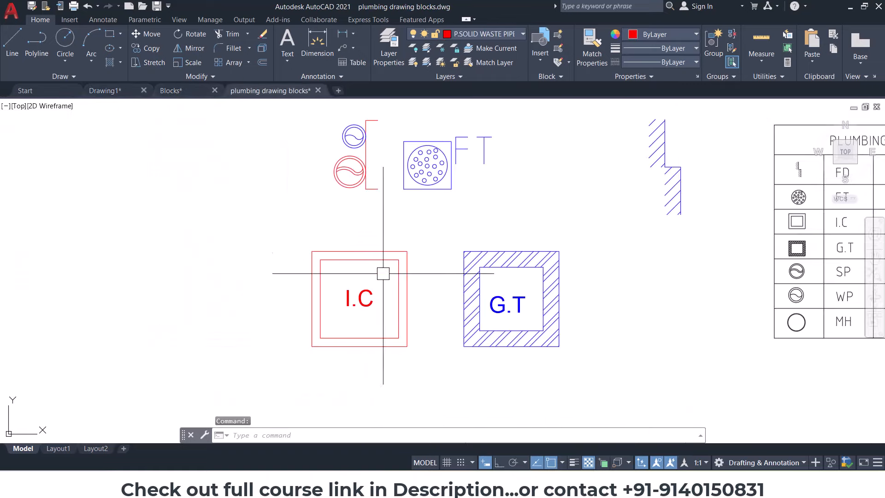
pyautogui.moveTo(333, 126); pyautogui.dragTo(340, 154, button='middle')
pyautogui.scroll(2, 331, 148)
pyautogui.click(331, 122)
pyautogui.click(423, 302)
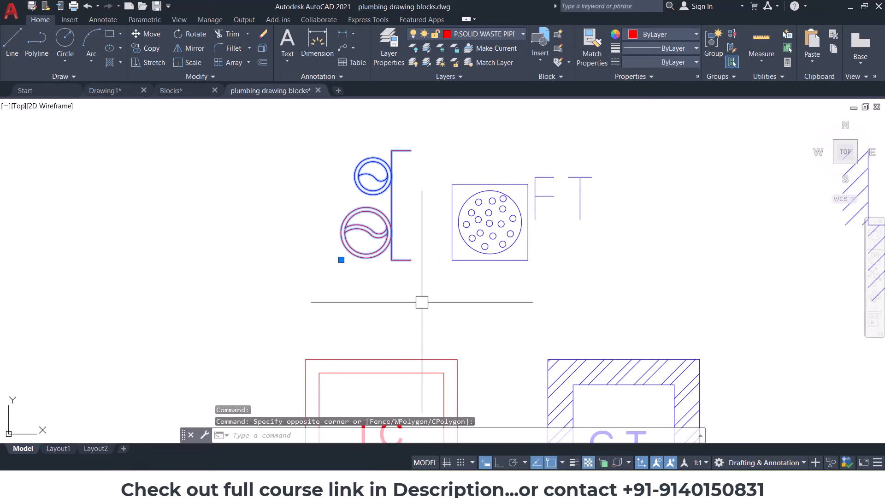
pyautogui.hotkey('ctrl', 'c')
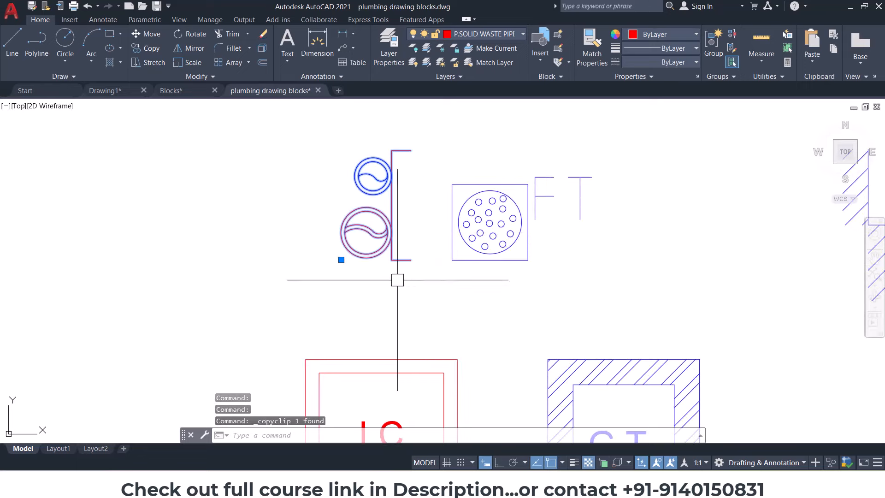
# Step: Paste the pipe symbol block into Drawing1, in the corner above the upper window of the plan next to the ground-floor plan
pyautogui.click(117, 95)
pyautogui.hotkey('ctrl', 'v')
pyautogui.moveTo(509, 237); pyautogui.dragTo(596, 212, button='middle')
pyautogui.scroll(5, 597, 211)
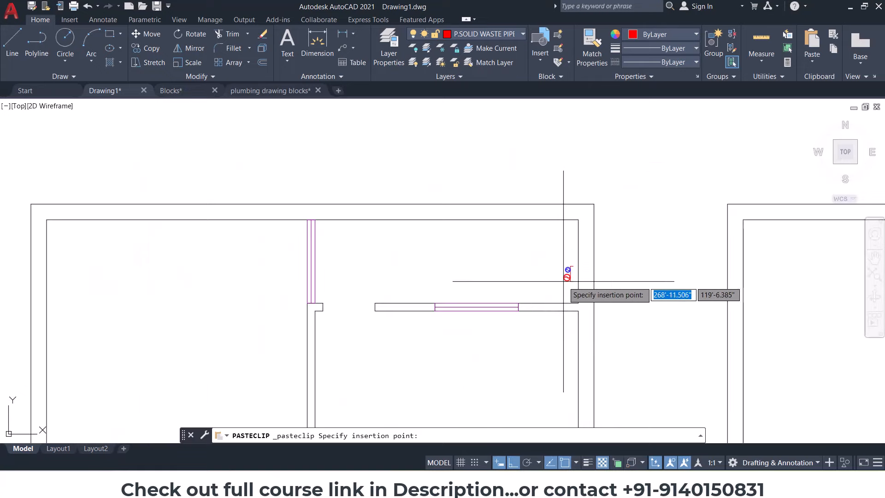
pyautogui.scroll(4, 563, 281)
pyautogui.click(566, 308)
# Step: Explode the pasted pipe symbol and erase its larger red circle with the wave linework inside
pyautogui.click(579, 301)
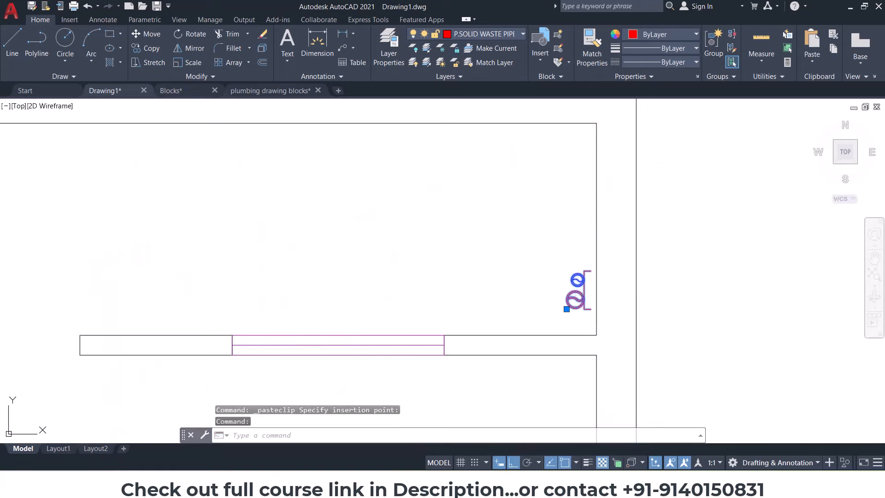
pyautogui.write('x')
pyautogui.press('Return')
pyautogui.scroll(4, 570, 305)
pyautogui.click(533, 258)
pyautogui.click(607, 309)
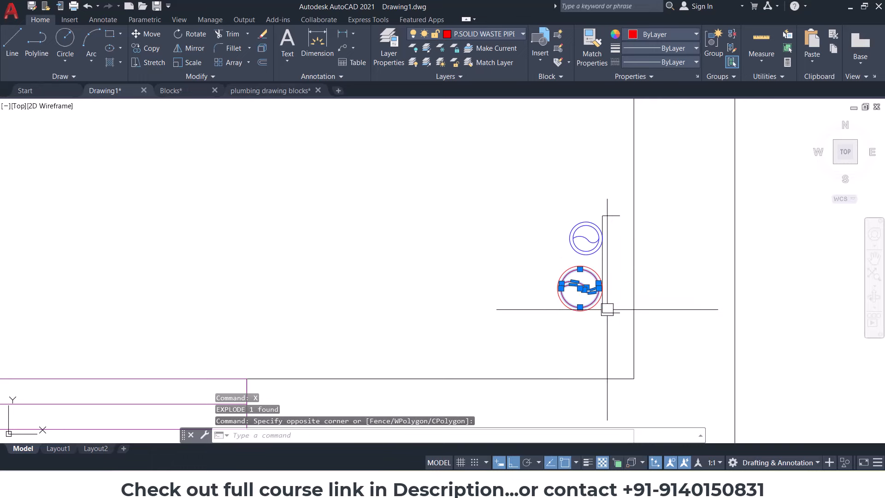
pyautogui.press('Delete')
pyautogui.click(592, 333)
pyautogui.click(567, 306)
pyautogui.press('Delete')
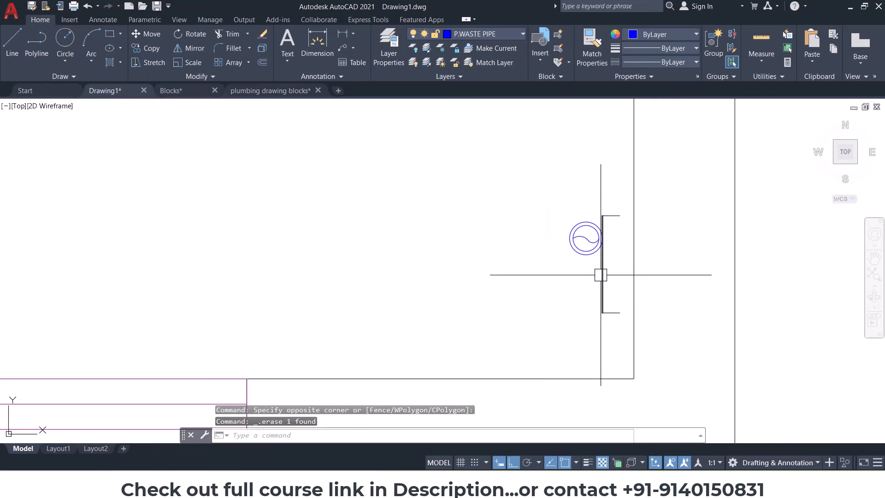
# Step: Erase the leftover bracket lines beside the blue pipe symbol and move the symbol horizontally against the wall line
pyautogui.click(611, 215)
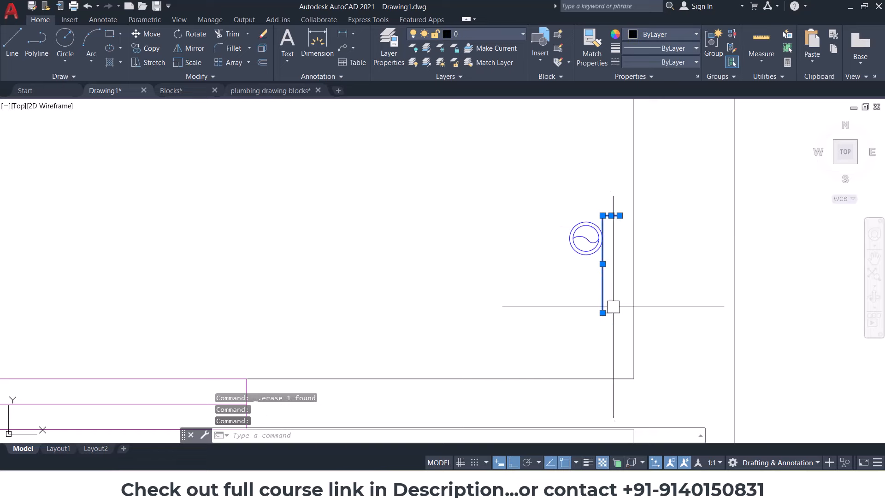
pyautogui.press('Delete')
pyautogui.click(551, 198)
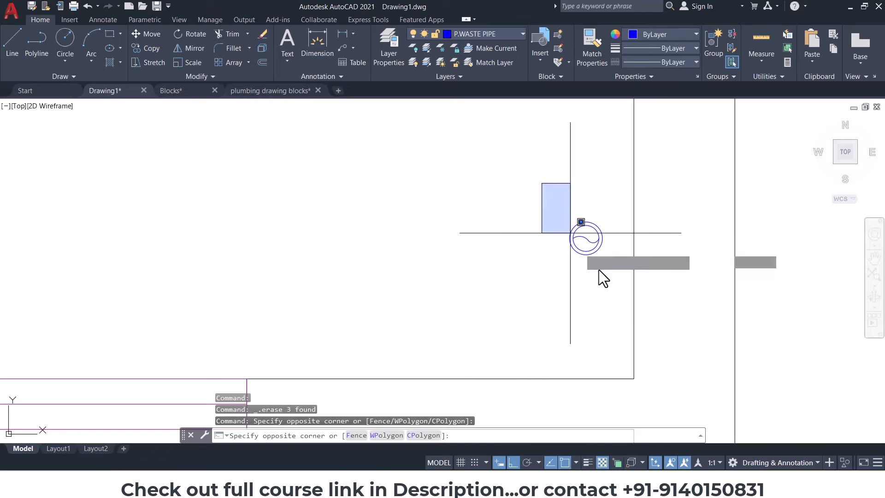
pyautogui.click(605, 280)
pyautogui.write('m')
pyautogui.press('Return')
pyautogui.click(602, 239)
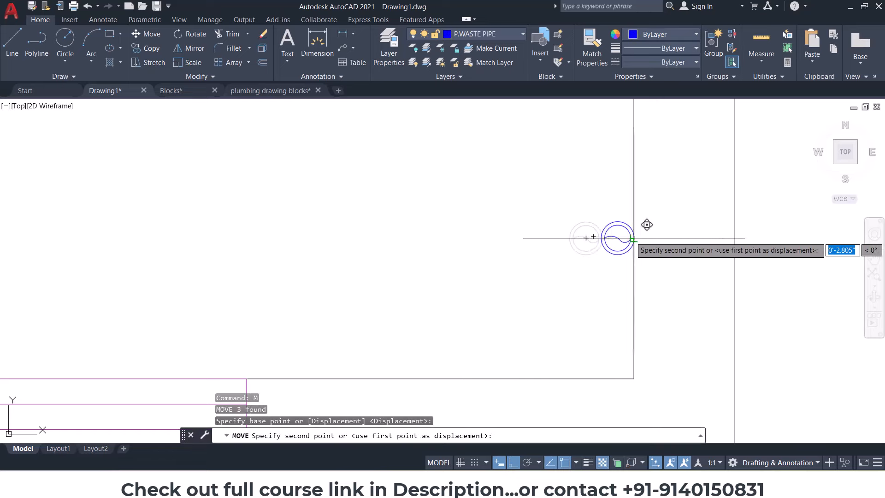
pyautogui.click(634, 239)
pyautogui.press('Escape')
# Step: Move the pipe symbol straight down into the wall corner so it rests on the wall beside the window
pyautogui.click(585, 198)
pyautogui.click(640, 258)
pyautogui.write('m')
pyautogui.press('Return')
pyautogui.click(618, 238)
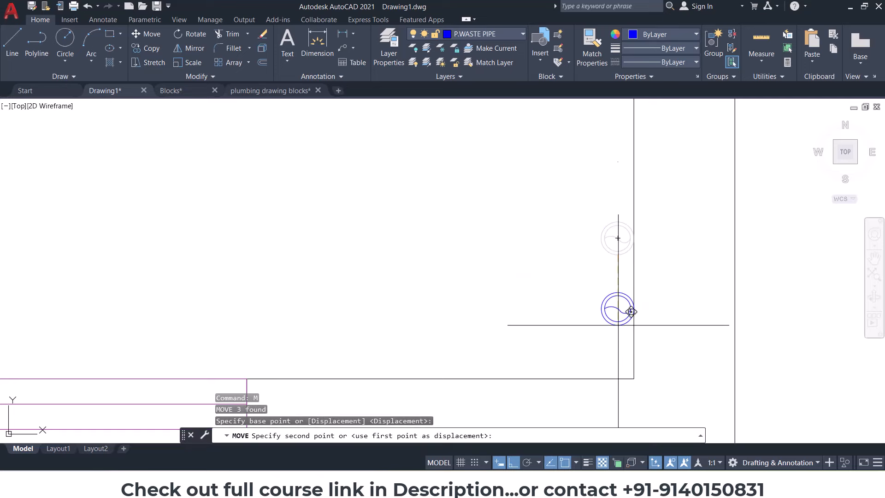
pyautogui.click(630, 365)
pyautogui.press('Escape')
pyautogui.press('Escape')
pyautogui.press('Escape')
pyautogui.scroll(-5, 551, 296)
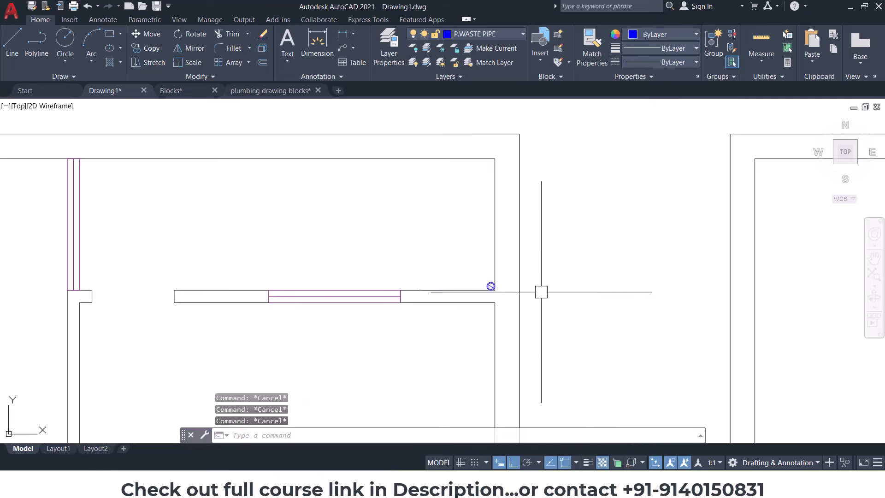
# Step: Copy the pipe symbol from the wall corner about 33'-4.8" horizontally to the far wall of the neighbouring room, below the FT label
pyautogui.scroll(3, 461, 274)
pyautogui.click(524, 307)
pyautogui.click(546, 330)
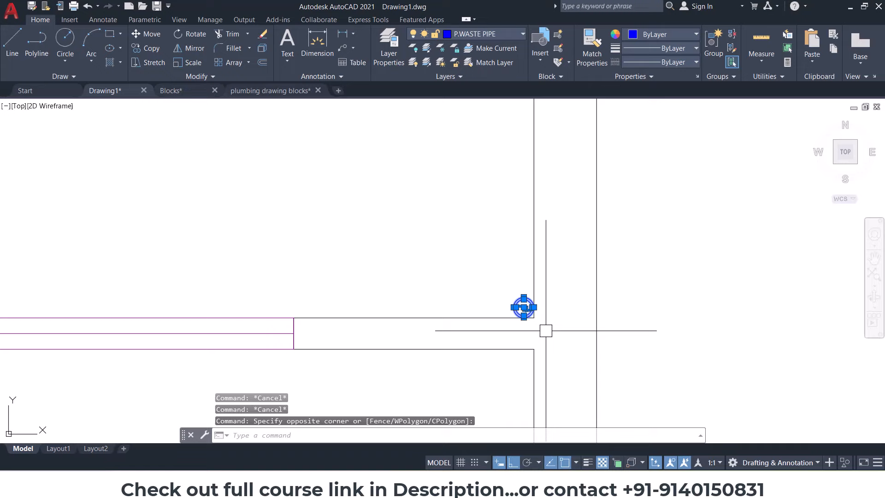
pyautogui.click(157, 49)
pyautogui.click(533, 317)
pyautogui.scroll(-6, 561, 309)
pyautogui.moveTo(801, 314); pyautogui.dragTo(400, 309, button='middle')
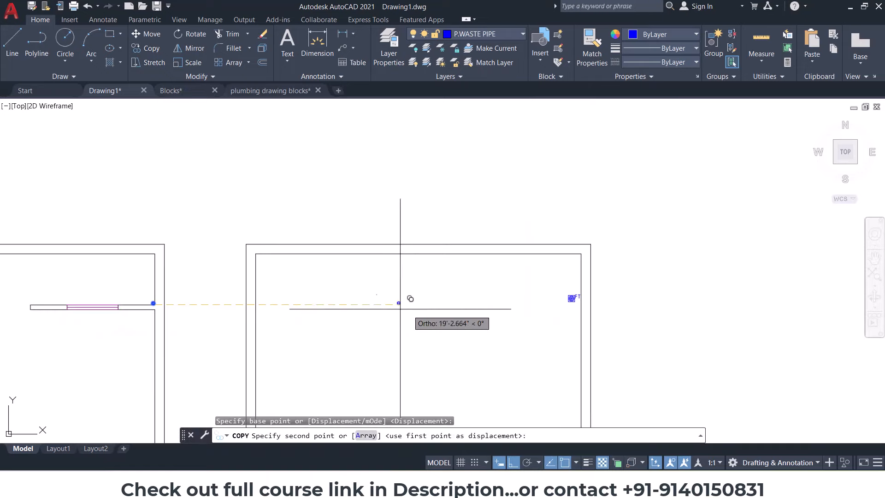
pyautogui.scroll(4, 608, 306)
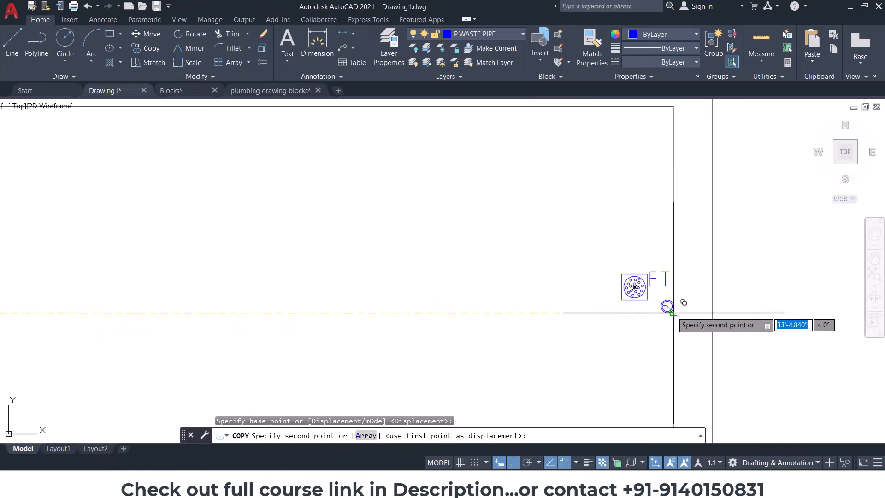
pyautogui.click(672, 313)
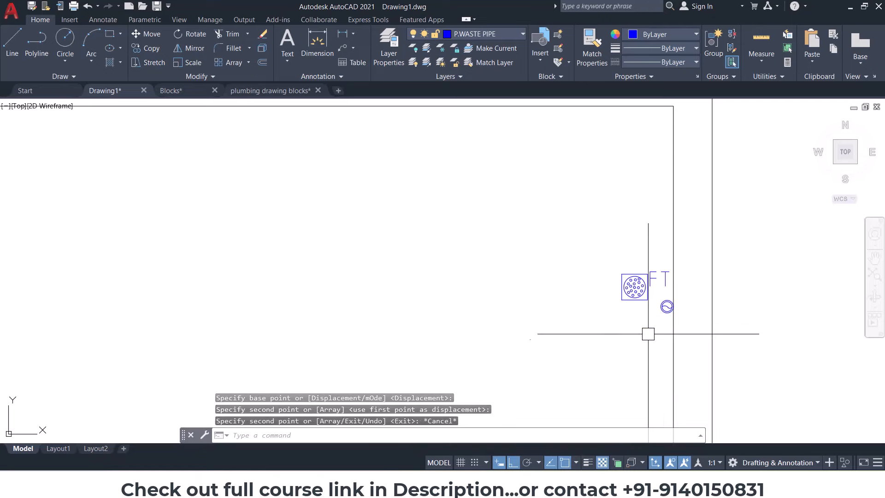
pyautogui.press('Escape')
pyautogui.press('Escape')
# Step: Move the FT floor trap symbol straight down so its centre lines up horizontally with the copied pipe symbol
pyautogui.scroll(2, 636, 308)
pyautogui.click(632, 284)
pyautogui.write('M')
pyautogui.press('Return')
pyautogui.scroll(2, 687, 288)
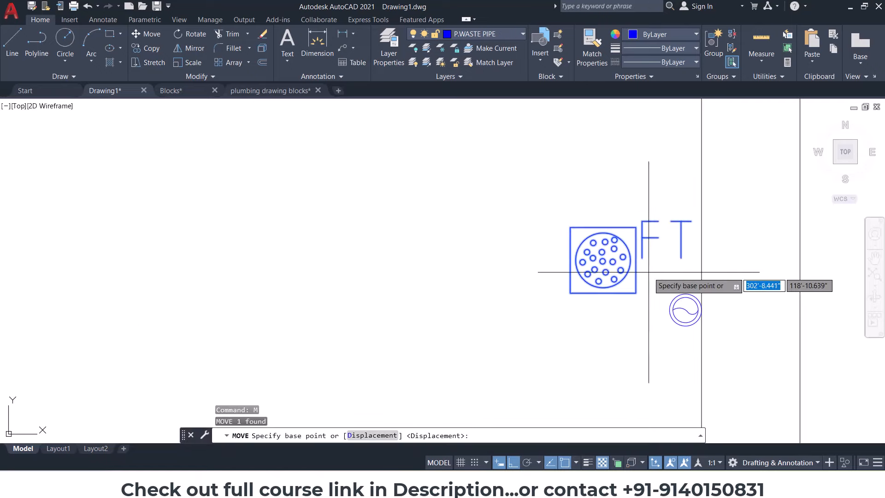
pyautogui.click(602, 261)
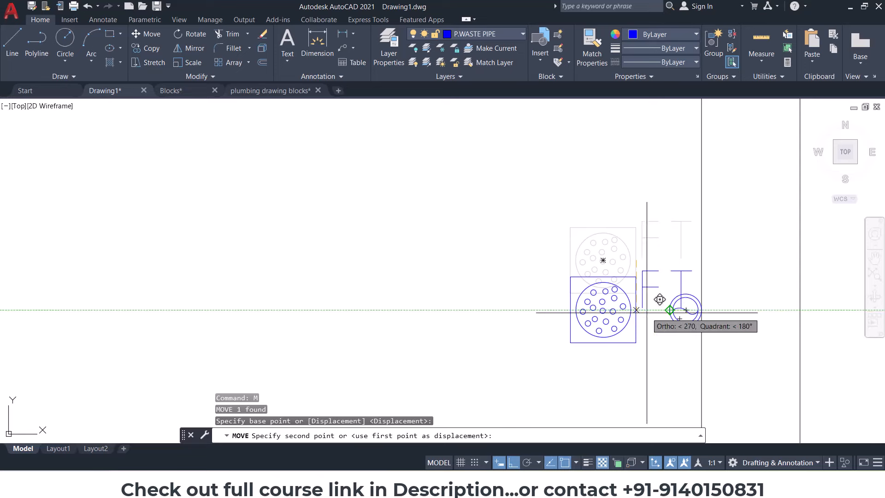
pyautogui.click(670, 310)
pyautogui.press('Escape')
pyautogui.press('Escape')
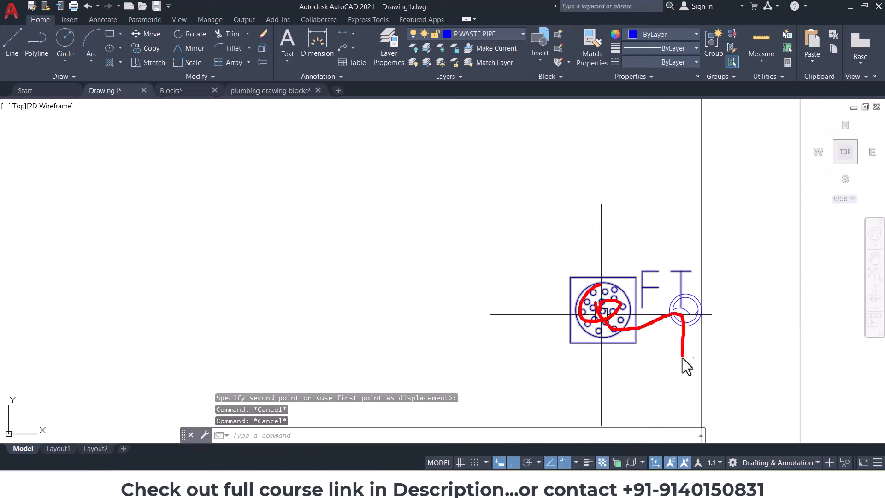
# Step: Copy the blue waste pipe riser symbol from the upper-floor wall corner to the matching corner beside the FT floor trap near the G.T chamber
pyautogui.press('Escape')
pyautogui.scroll(-8, 601, 318)
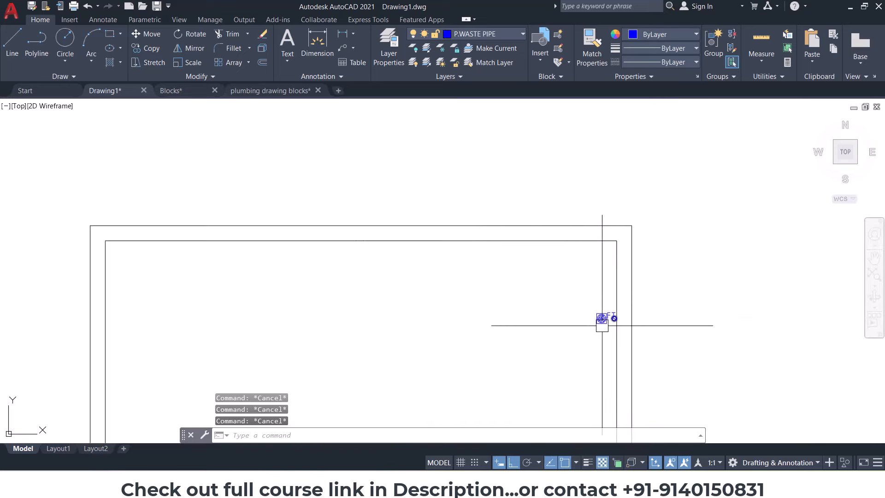
pyautogui.moveTo(581, 322); pyautogui.dragTo(768, 276, button='middle')
pyautogui.moveTo(396, 276); pyautogui.dragTo(677, 244, button='middle')
pyautogui.scroll(2, 414, 237)
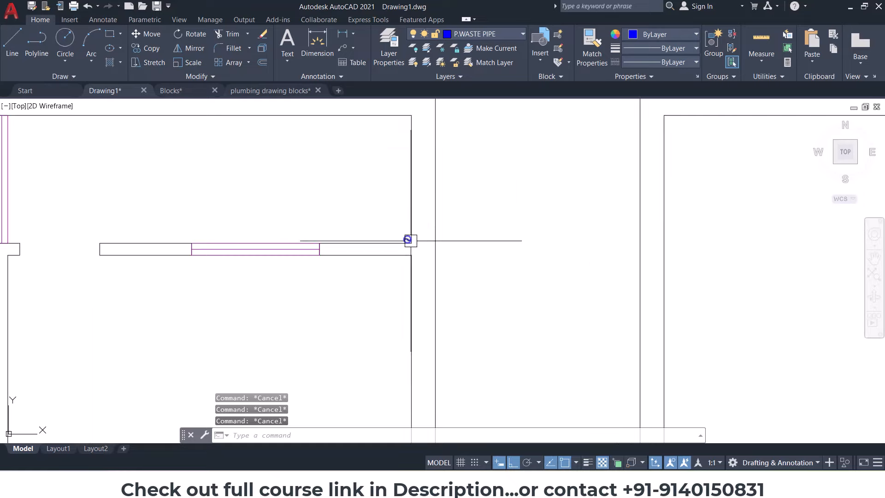
pyautogui.scroll(-2, 410, 241)
pyautogui.moveTo(411, 241); pyautogui.dragTo(877, 244, button='middle')
pyautogui.moveTo(278, 245); pyautogui.dragTo(315, 271, button='middle')
pyautogui.scroll(2, 465, 232)
pyautogui.scroll(-3, 523, 255)
pyautogui.scroll(5, 727, 268)
pyautogui.click(522, 243)
pyautogui.click(657, 286)
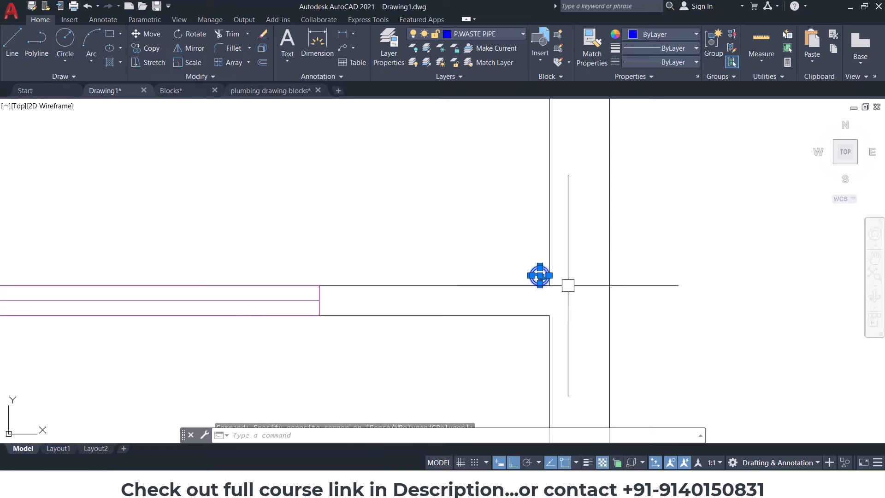
pyautogui.click(137, 46)
pyautogui.click(540, 276)
pyautogui.scroll(-5, 233, 272)
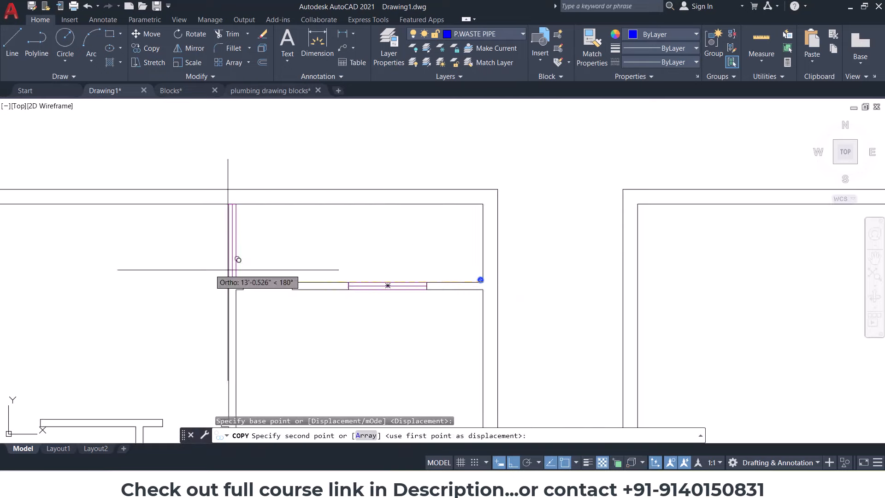
pyautogui.scroll(5, 221, 258)
pyautogui.click(277, 280)
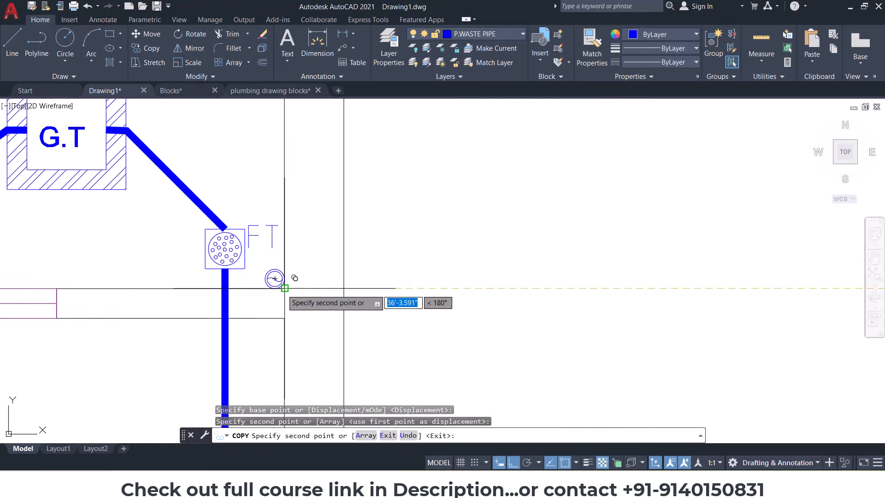
pyautogui.press('Escape')
# Step: Try to draw a waste pipe polyline from the copied riser to the G.T chamber, and undo it
pyautogui.moveTo(277, 281); pyautogui.dragTo(525, 314, button='middle')
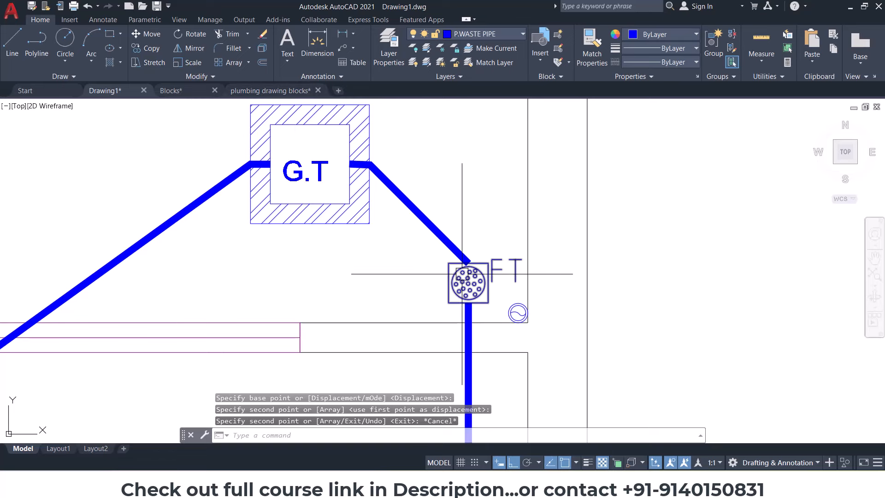
pyautogui.click(37, 42)
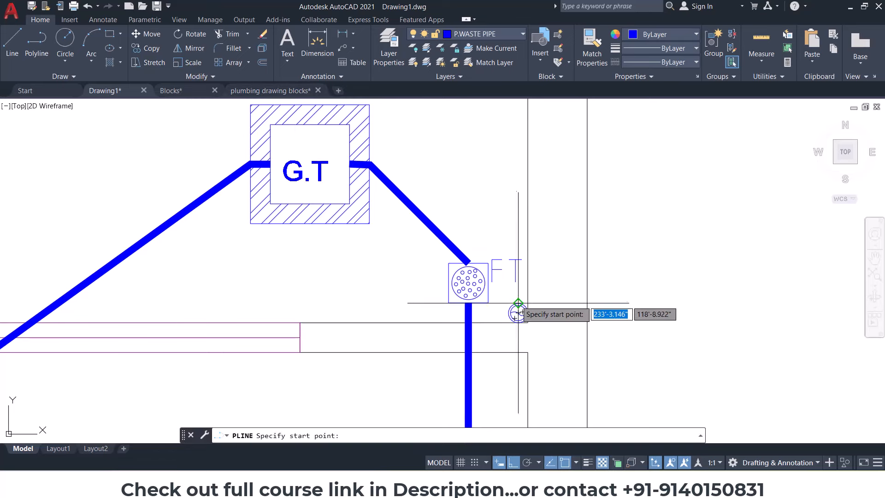
pyautogui.click(518, 303)
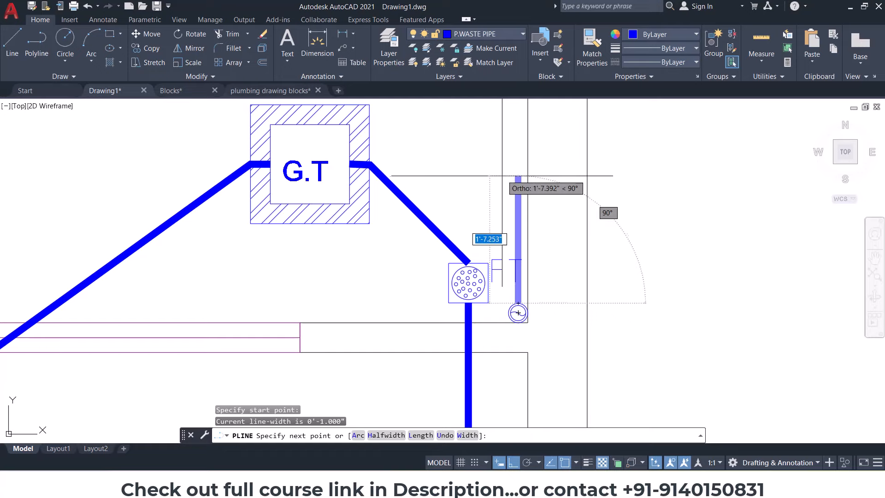
pyautogui.click(368, 122)
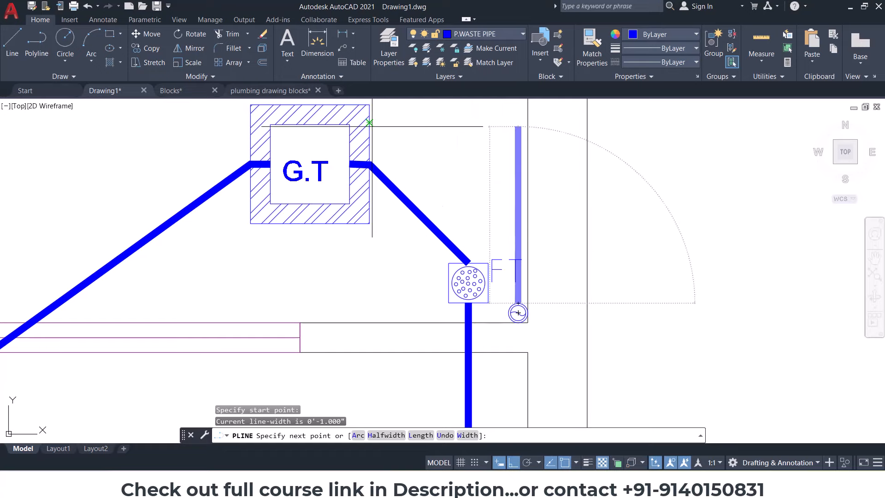
pyautogui.scroll(3, 368, 122)
pyautogui.click(321, 121)
pyautogui.press('Return')
pyautogui.scroll(-5, 500, 165)
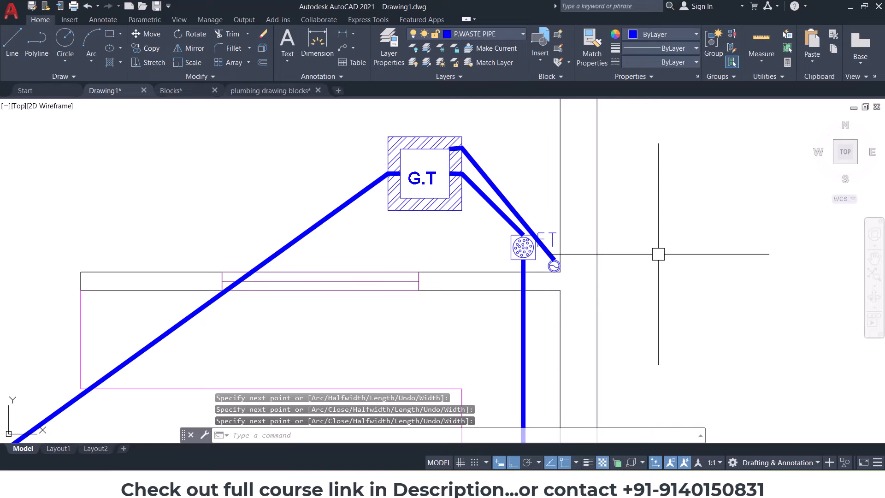
pyautogui.hotkey('ctrl', 'z')
pyautogui.hotkey('ctrl', 'z')
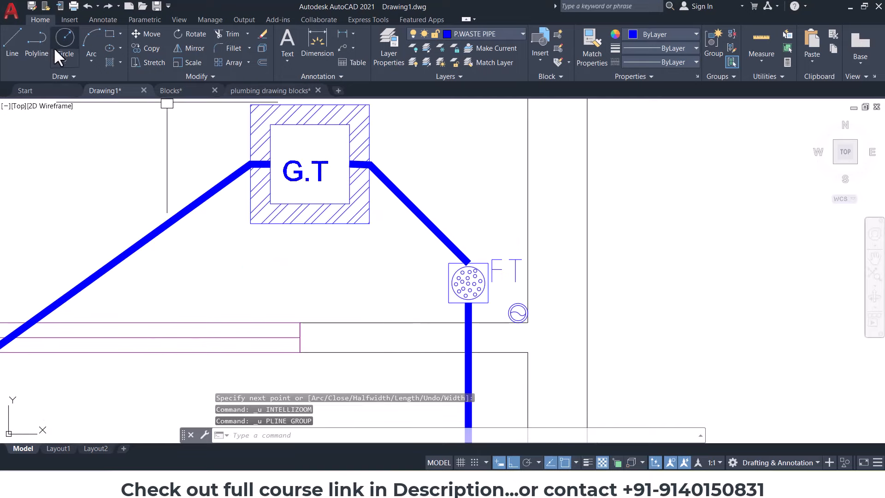
# Step: Draw a waste pipe polyline from the blue riser into the adjacent FT floor trap
pyautogui.scroll(-8, 441, 246)
pyautogui.scroll(4, 447, 259)
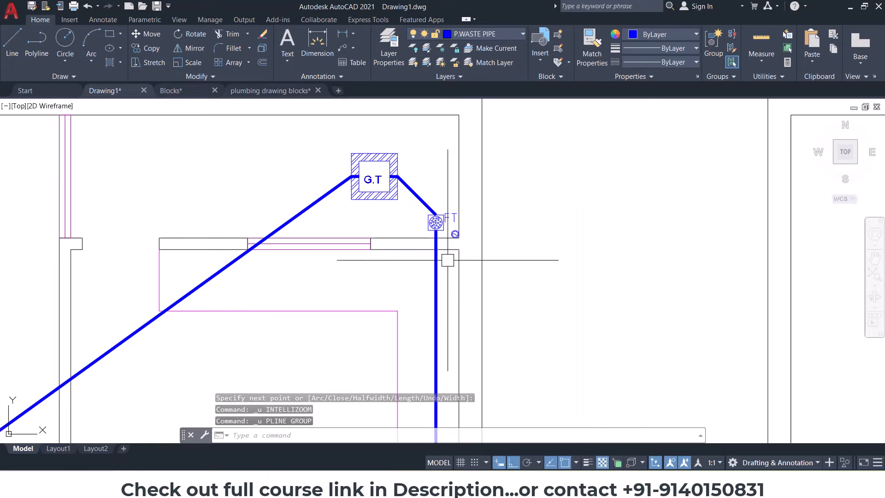
pyautogui.scroll(2, 448, 226)
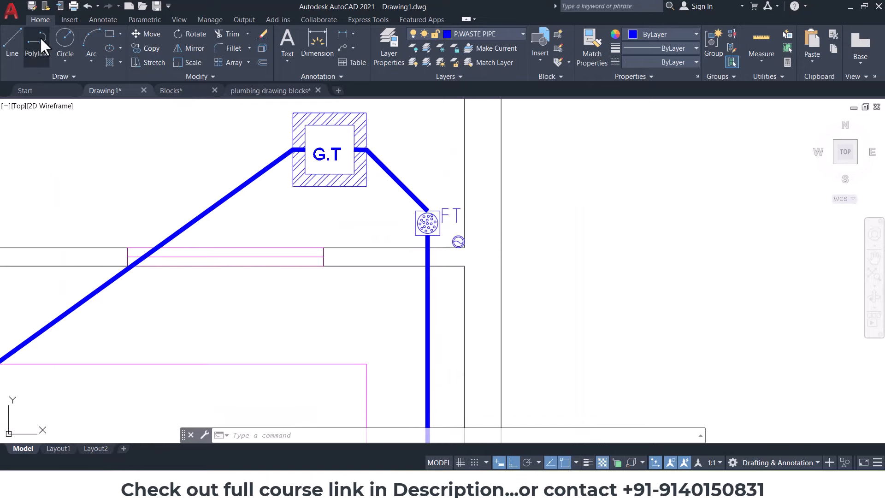
pyautogui.scroll(4, 459, 242)
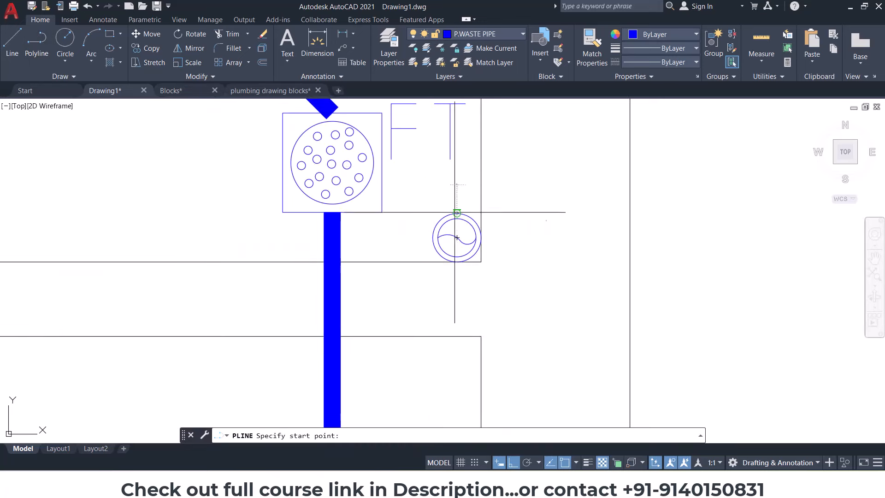
pyautogui.click(457, 238)
pyautogui.scroll(4, 386, 162)
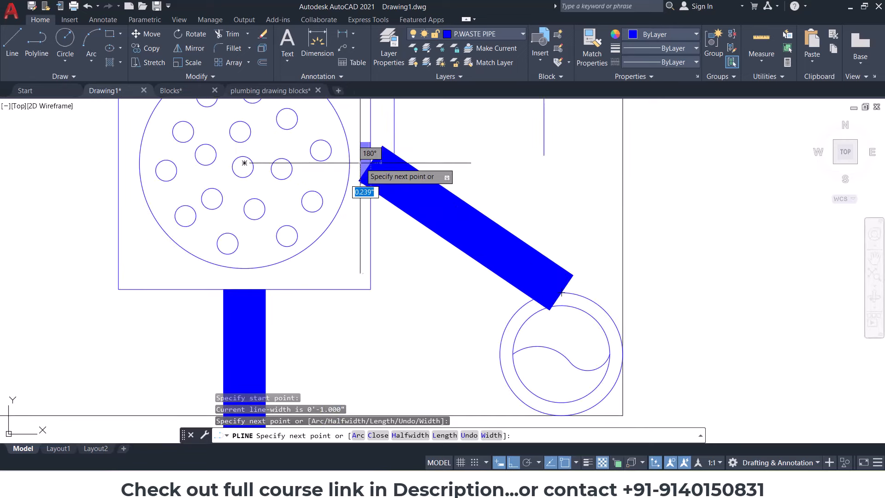
pyautogui.click(349, 162)
pyautogui.press('Return')
pyautogui.scroll(-10, 523, 270)
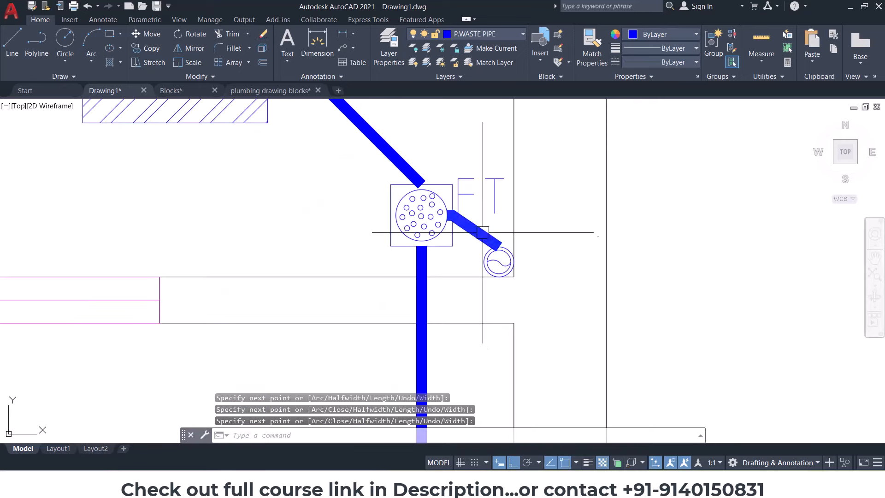
# Step: Paste the copied red and blue pipe riser block just below the front toilet's wall in the neighbouring floor plan
pyautogui.scroll(-4, 522, 270)
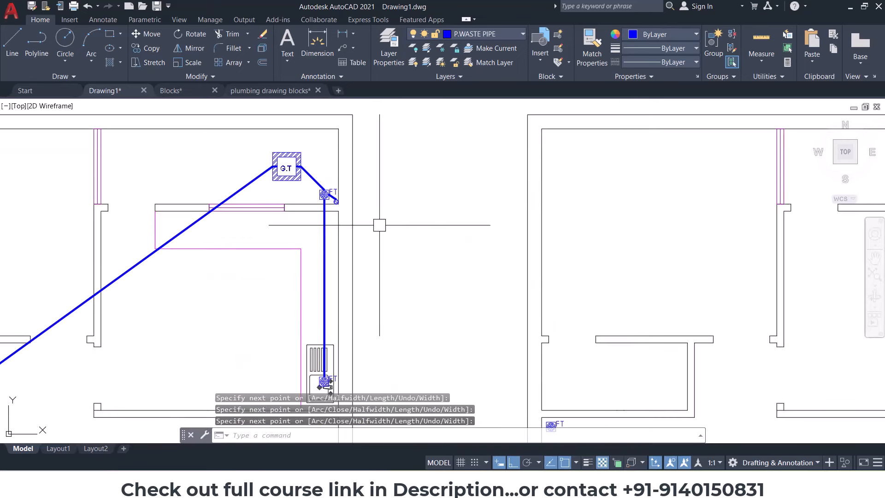
pyautogui.scroll(-4, 379, 225)
pyautogui.moveTo(365, 306); pyautogui.dragTo(444, 213, button='middle')
pyautogui.moveTo(339, 339); pyautogui.dragTo(364, 286, button='middle')
pyautogui.moveTo(625, 233)
pyautogui.mouseDown(button='middle')
pyautogui.moveTo(431, 277)
pyautogui.moveTo(431, 261)
pyautogui.mouseUp(button='middle')
pyautogui.hotkey('ctrl', 'v')
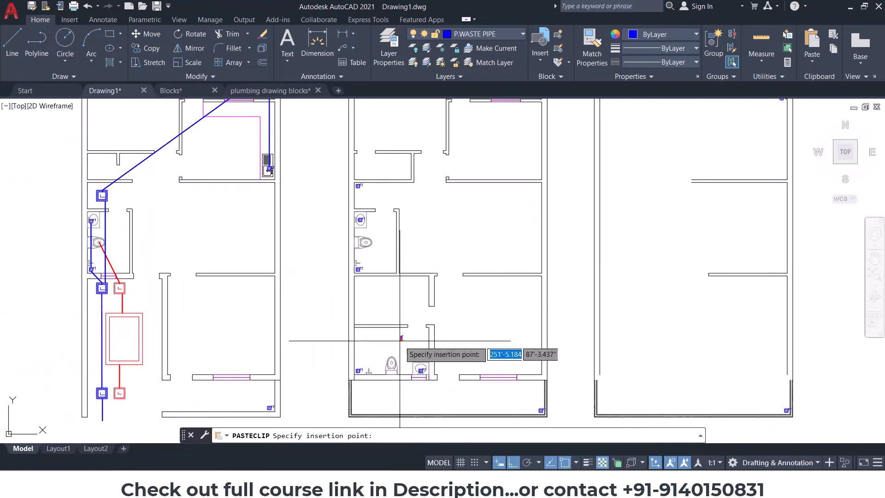
pyautogui.scroll(6, 400, 341)
pyautogui.press('Escape')
# Step: Rotate the pasted riser block 180 degrees so the red riser sits above the blue one
pyautogui.click(368, 304)
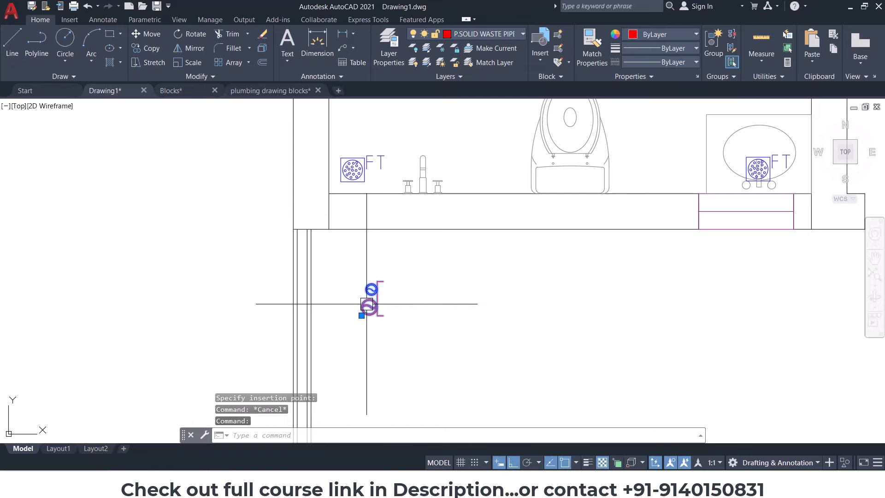
pyautogui.write('o')
pyautogui.press('Return')
pyautogui.click(383, 281)
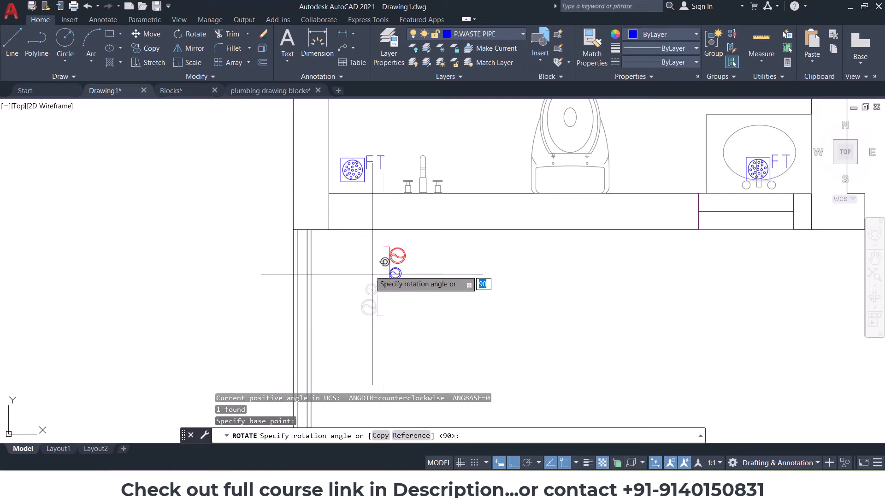
pyautogui.click(371, 283)
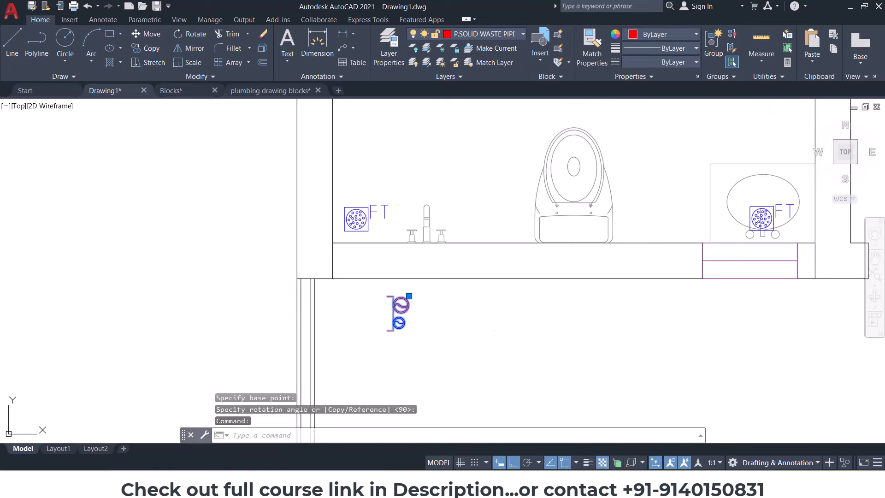
# Step: Move the rotated riser block into the front toilet's inner wall corner next to the floor trap
pyautogui.scroll(2, 387, 286)
pyautogui.write('m')
pyautogui.press('Return')
pyautogui.click(383, 280)
pyautogui.click(300, 188)
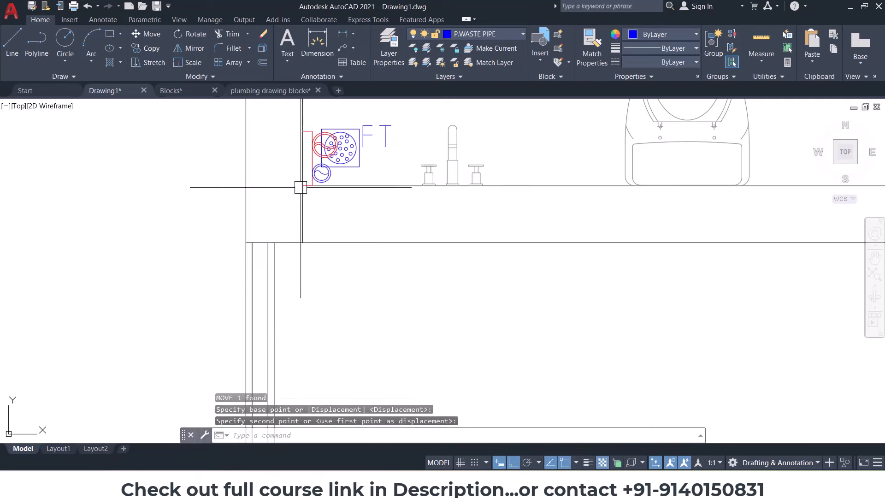
pyautogui.press('Escape')
# Step: Move the overlapping FT floor trap 6" horizontally away from the riser block, towards the tap
pyautogui.scroll(2, 315, 286)
pyautogui.moveTo(302, 186); pyautogui.dragTo(338, 289, button='middle')
pyautogui.click(317, 279)
pyautogui.scroll(-4, 315, 283)
pyautogui.write('m')
pyautogui.press('Escape')
pyautogui.scroll(4, 318, 281)
pyautogui.press('Escape')
pyautogui.click(330, 267)
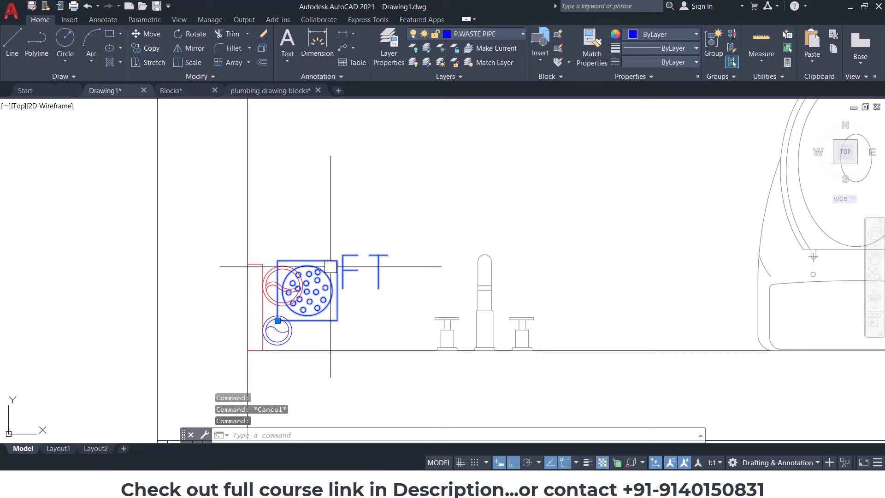
pyautogui.write('M')
pyautogui.press('Return')
pyautogui.click(337, 201)
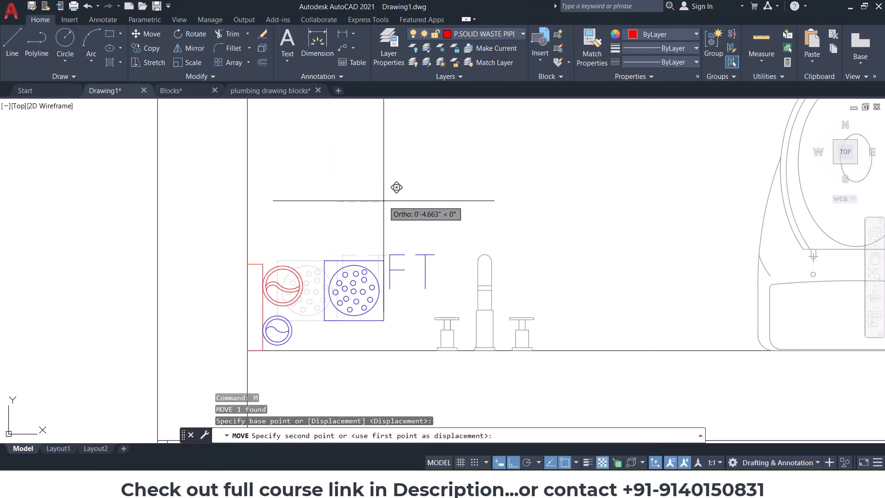
pyautogui.write('6')
pyautogui.press('Return')
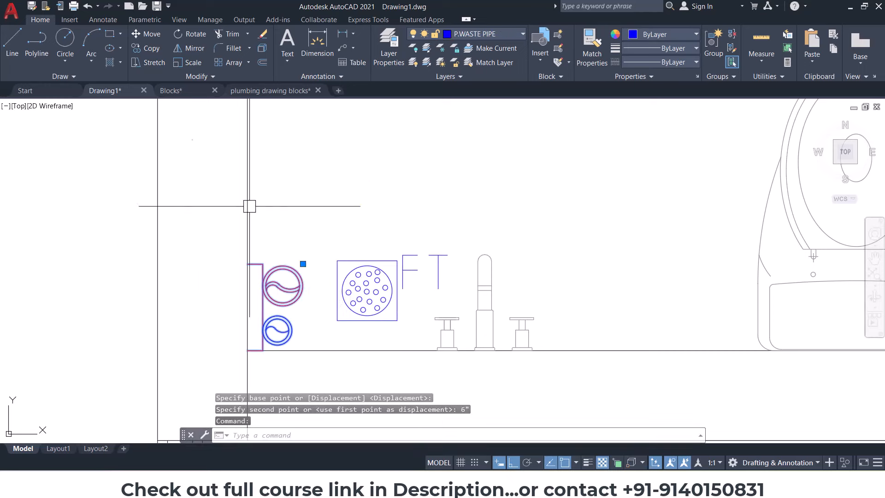
# Step: Copy the red and blue riser block to the matching wall position in the floor plan with the G.T and I.C chambers
pyautogui.click(145, 48)
pyautogui.click(247, 350)
pyautogui.scroll(-6, 245, 348)
pyautogui.moveTo(194, 349); pyautogui.dragTo(493, 341, button='middle')
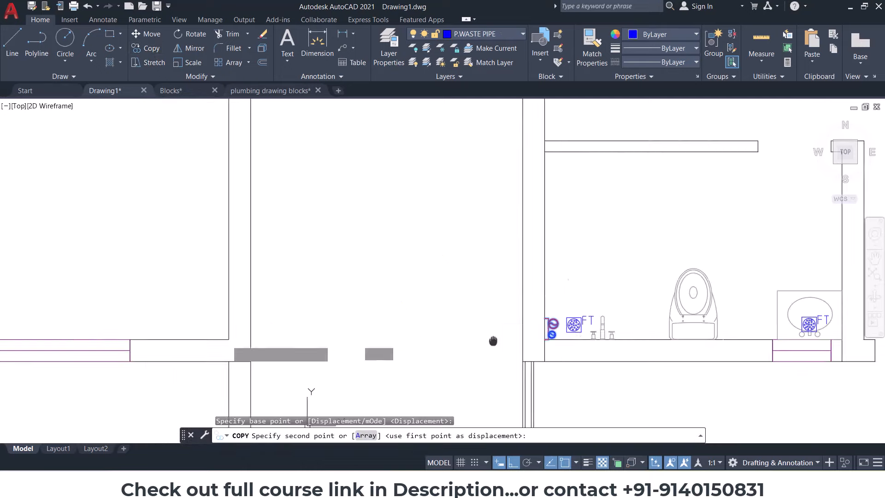
pyautogui.scroll(-5, 490, 340)
pyautogui.moveTo(172, 335); pyautogui.dragTo(435, 309, button='middle')
pyautogui.scroll(7, 435, 310)
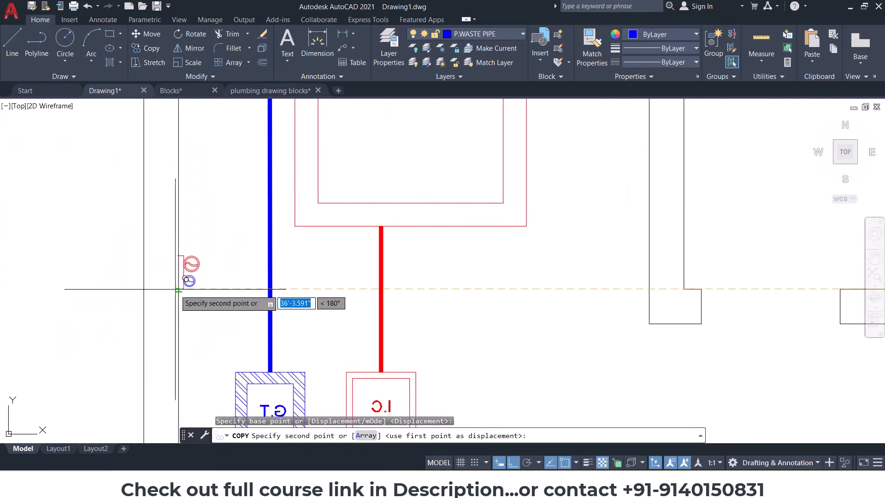
pyautogui.click(178, 289)
pyautogui.press('Escape')
pyautogui.press('Escape')
pyautogui.press('Escape')
pyautogui.scroll(-5, 386, 312)
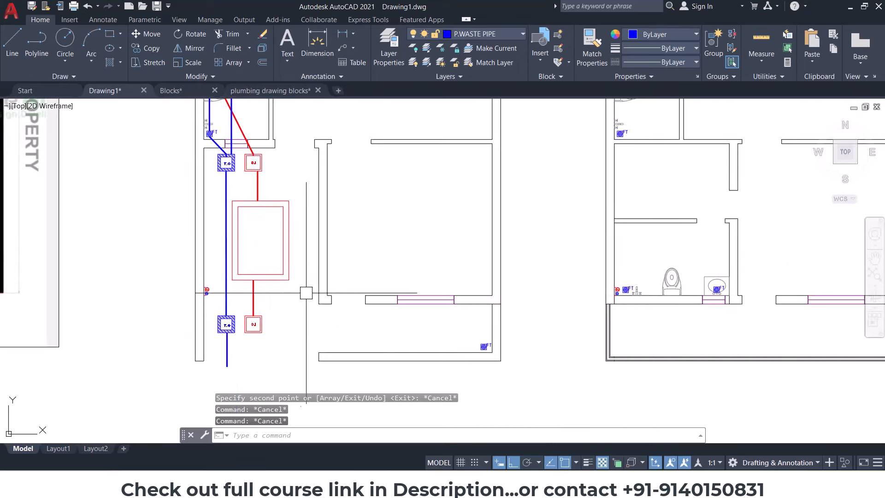
# Step: Draw a waste pipe polyline from the copied blue riser through the wall of the front G.T chamber
pyautogui.scroll(2, 255, 295)
pyautogui.click(36, 44)
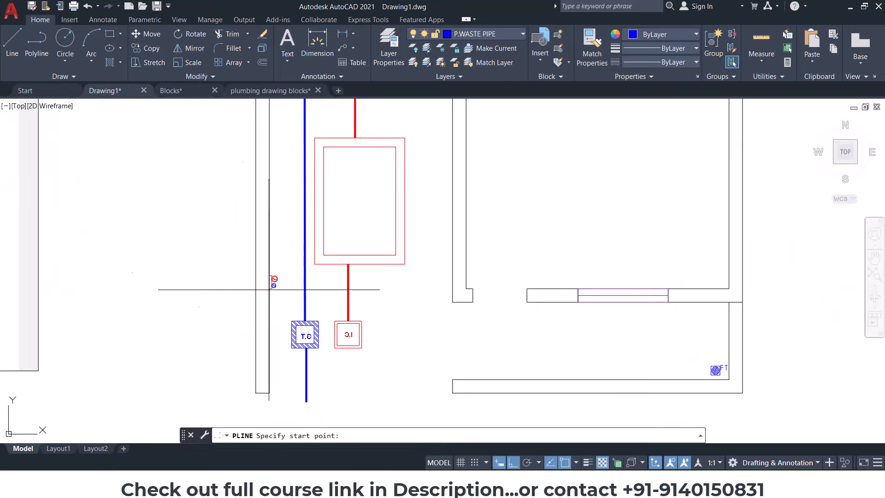
pyautogui.scroll(6, 295, 290)
pyautogui.click(154, 233)
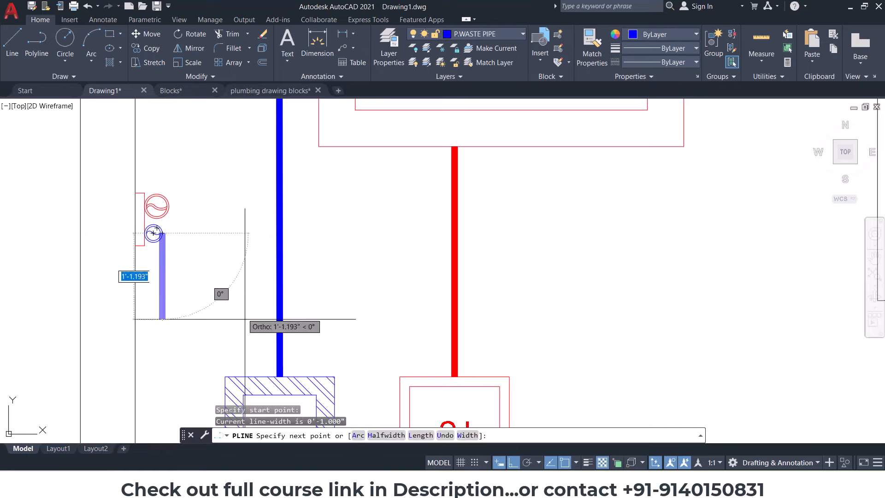
pyautogui.click(254, 376)
pyautogui.scroll(2, 255, 364)
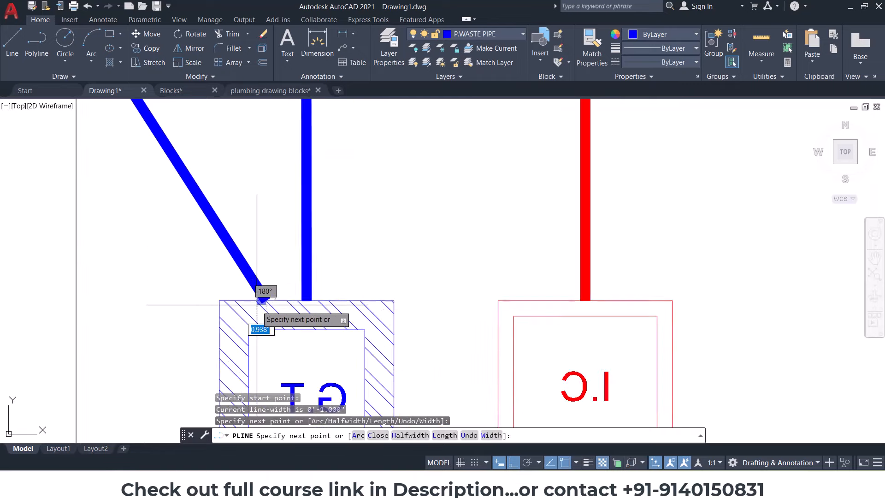
pyautogui.scroll(2, 256, 304)
pyautogui.click(267, 330)
pyautogui.press('Return')
pyautogui.scroll(-3, 262, 248)
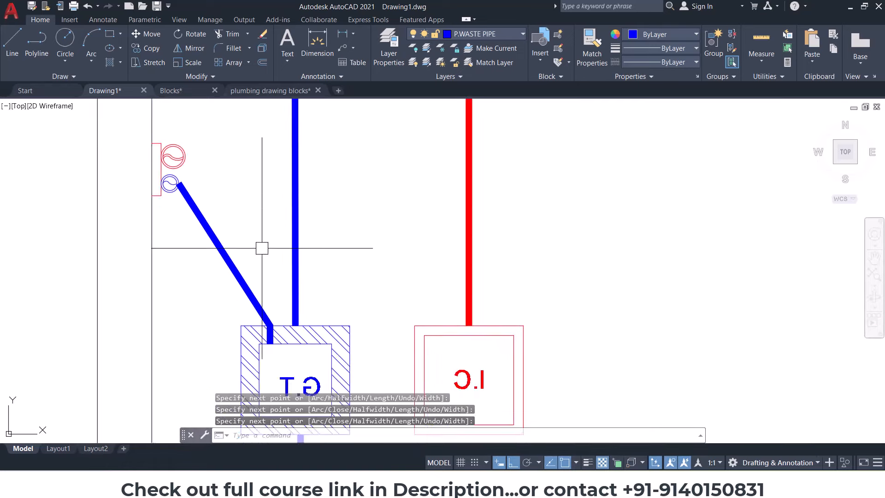
# Step: Draw a pipe polyline from the copied red riser through the wall of the front I.C chamber
pyautogui.moveTo(261, 248); pyautogui.dragTo(264, 281, button='middle')
pyautogui.click(37, 43)
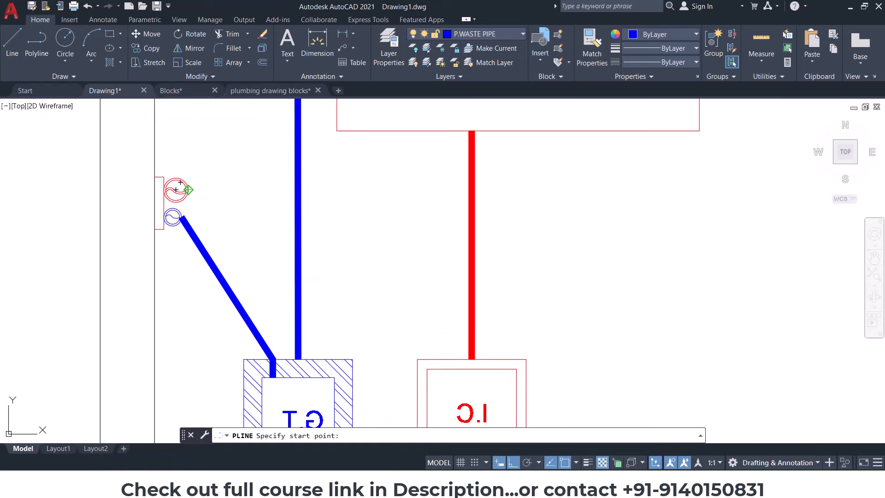
pyautogui.click(187, 190)
pyautogui.click(444, 359)
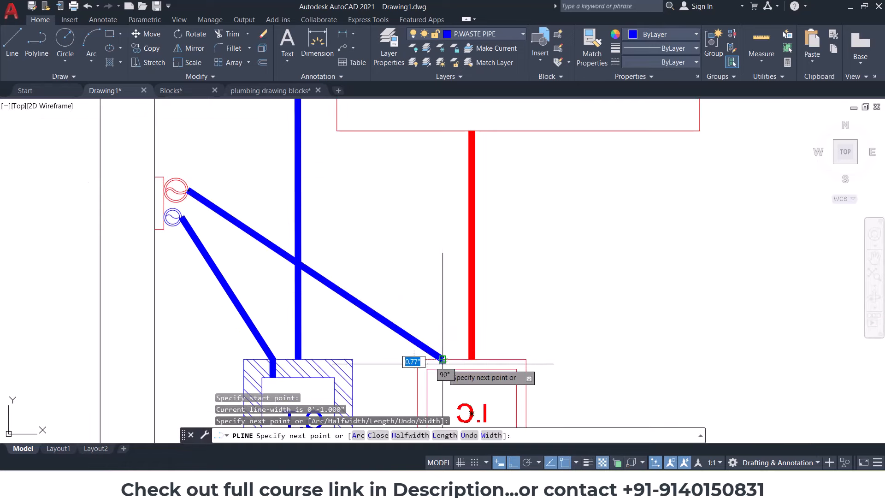
pyautogui.press('Return')
# Step: Match the properties of the new pipe into the front I.C chamber to the existing red solid waste pipe
pyautogui.write('ma')
pyautogui.press('Return')
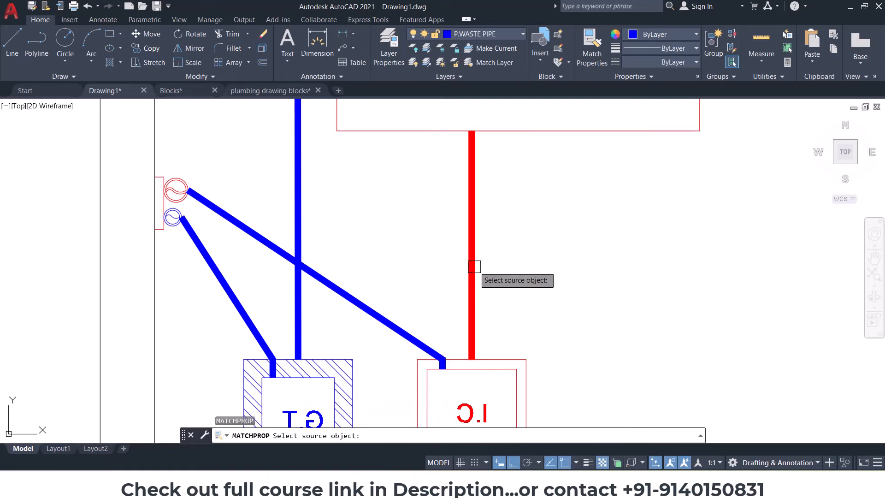
pyautogui.click(471, 271)
pyautogui.press('Escape')
pyautogui.press('Escape')
pyautogui.scroll(-4, 427, 278)
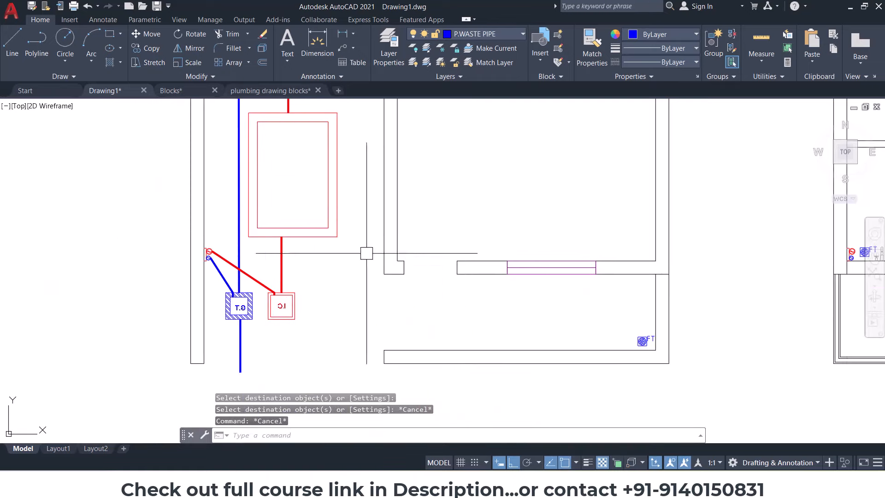
# Step: Draw a waste pipe polyline from the washbasin's FT floor trap to the floor trap beside the risers in the neighbouring plan's bathroom
pyautogui.click(35, 50)
pyautogui.scroll(8, 640, 253)
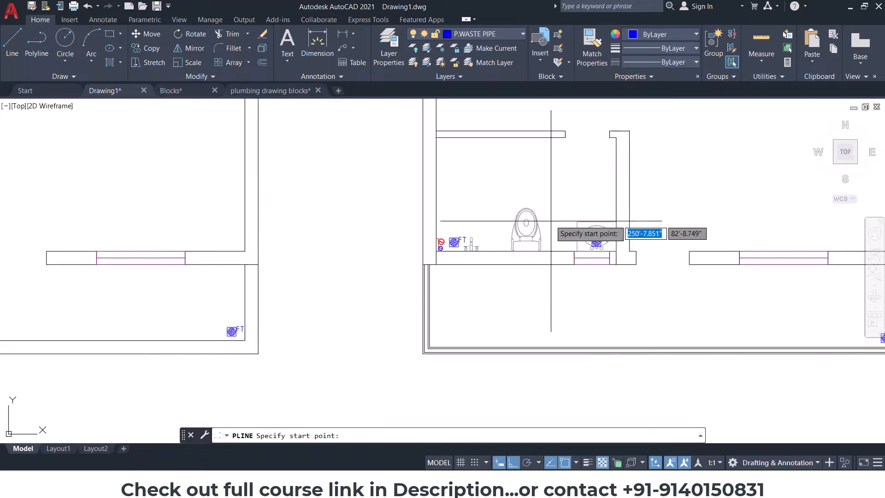
pyautogui.click(740, 250)
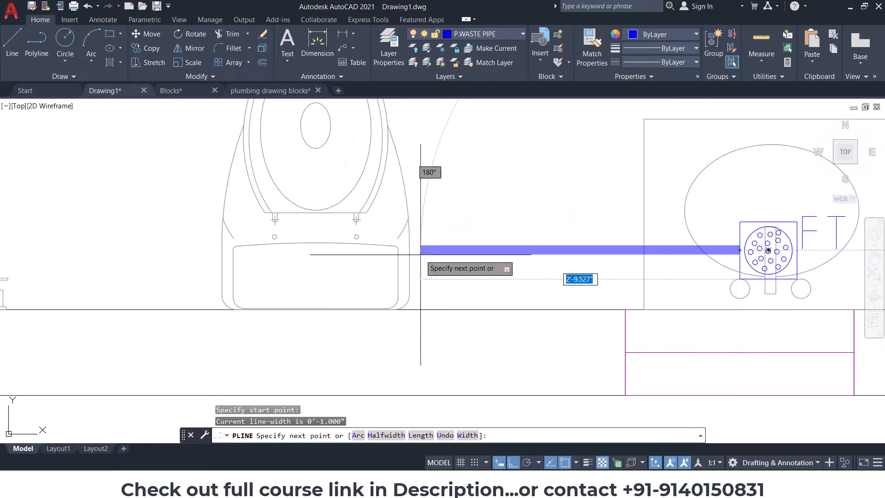
pyautogui.moveTo(56, 259); pyautogui.dragTo(620, 231, button='middle')
pyautogui.scroll(2, 498, 232)
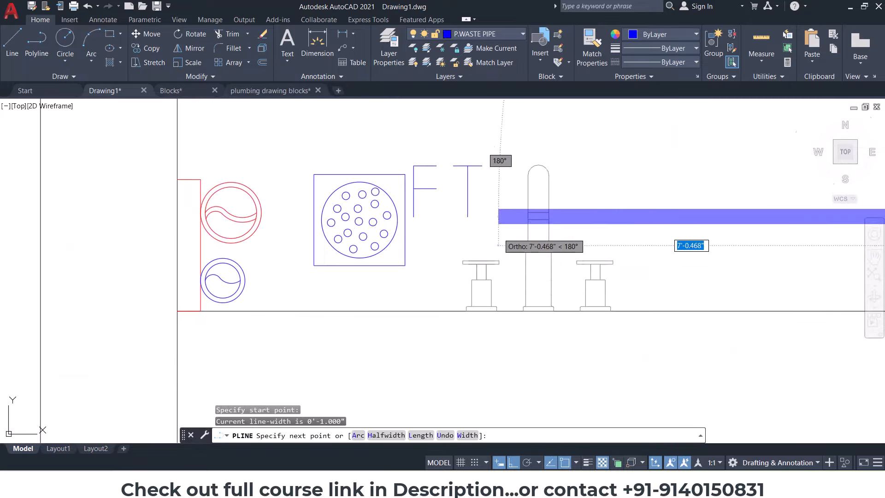
pyautogui.click(405, 220)
pyautogui.press('Return')
# Step: Draw a short waste pipe polyline from the floor trap near the tap to the blue riser
pyautogui.press('Return')
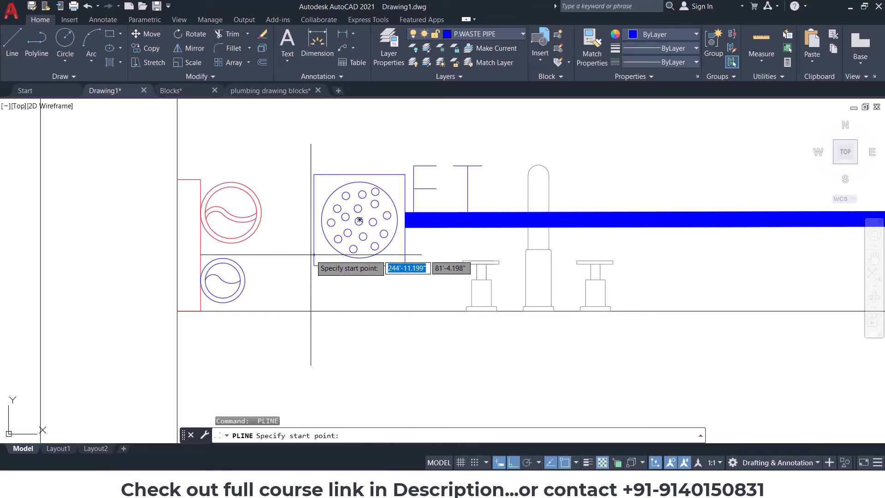
pyautogui.click(313, 255)
pyautogui.click(248, 281)
pyautogui.press('Return')
pyautogui.scroll(-4, 249, 287)
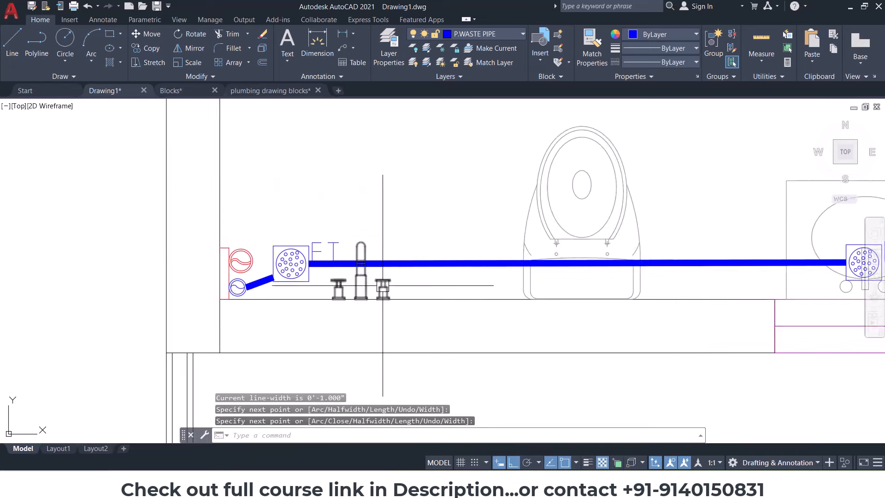
# Step: Draw a pipe polyline from the centre of the toilet bowl to the red riser
pyautogui.moveTo(530, 272); pyautogui.dragTo(380, 295, button='middle')
pyautogui.click(37, 43)
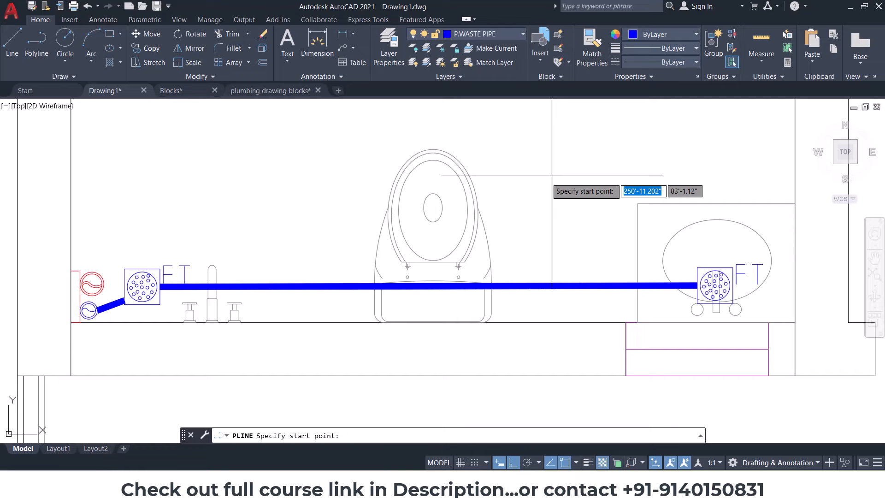
pyautogui.click(433, 208)
pyautogui.scroll(2, 127, 284)
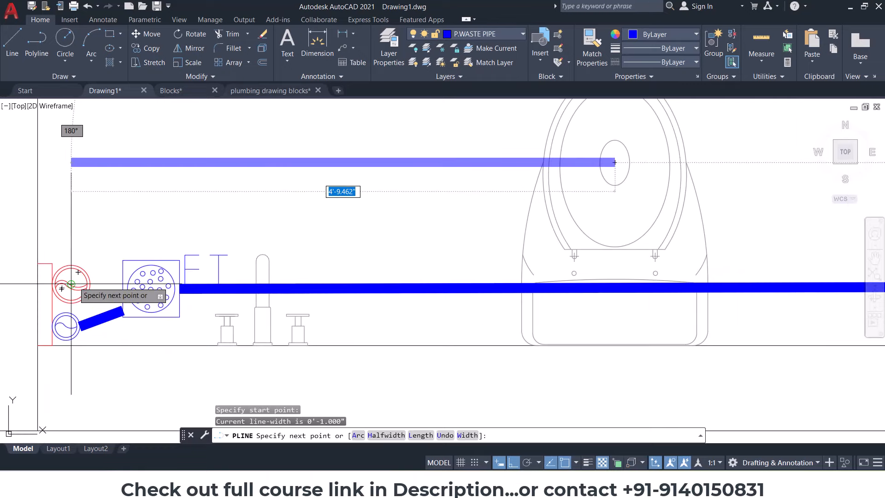
pyautogui.click(91, 283)
pyautogui.press('Return')
# Step: Match the toilet pipe's properties to the red riser
pyautogui.press('Return')
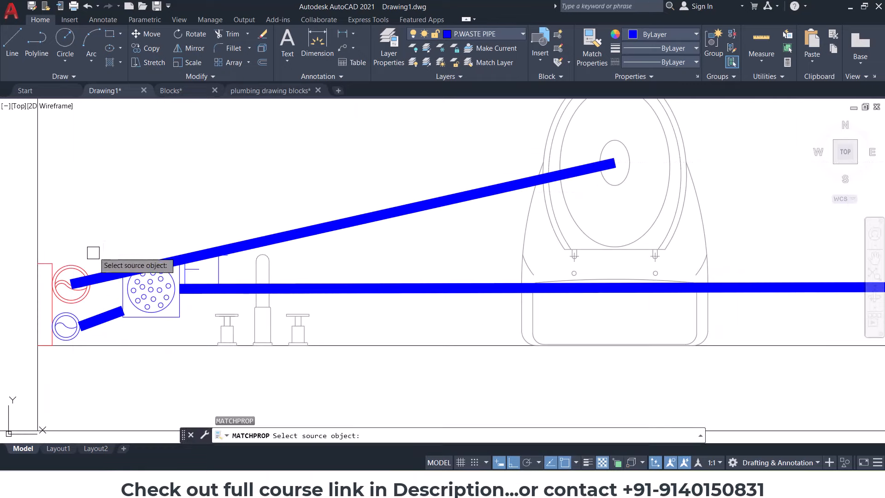
pyautogui.click(85, 272)
pyautogui.click(330, 227)
pyautogui.press('Escape')
pyautogui.press('Escape')
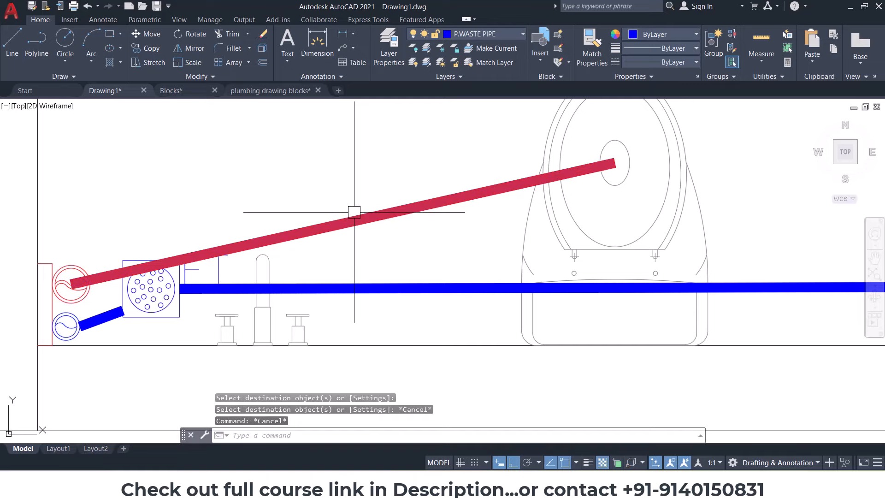
# Step: Review the bathroom pipe connections and the balcony floor trap across the two floor plans
pyautogui.scroll(-6, 418, 229)
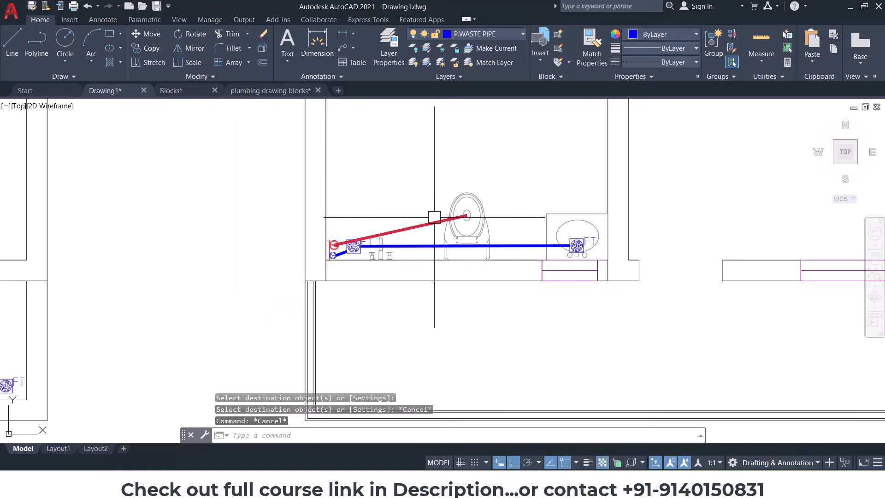
pyautogui.scroll(-2, 451, 217)
pyautogui.moveTo(345, 235); pyautogui.dragTo(528, 234, button='middle')
pyautogui.scroll(-2, 442, 224)
pyautogui.moveTo(591, 216); pyautogui.dragTo(589, 222, button='middle')
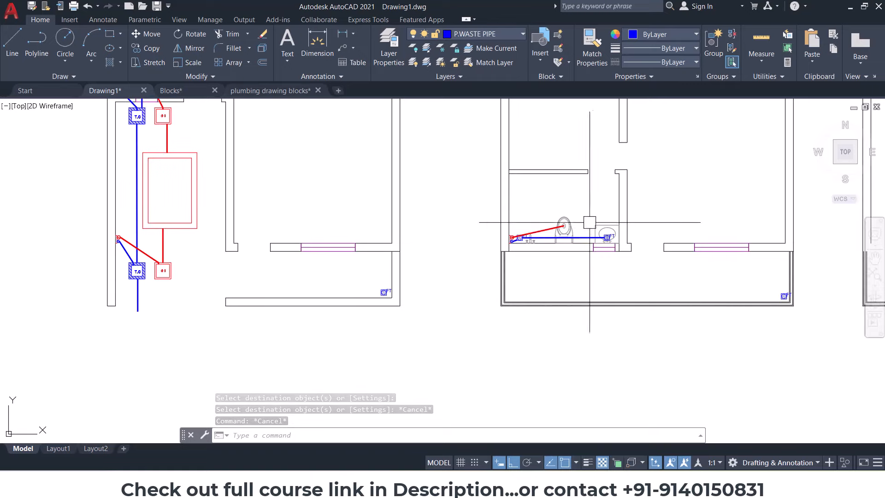
pyautogui.moveTo(673, 227); pyautogui.dragTo(590, 242, button='middle')
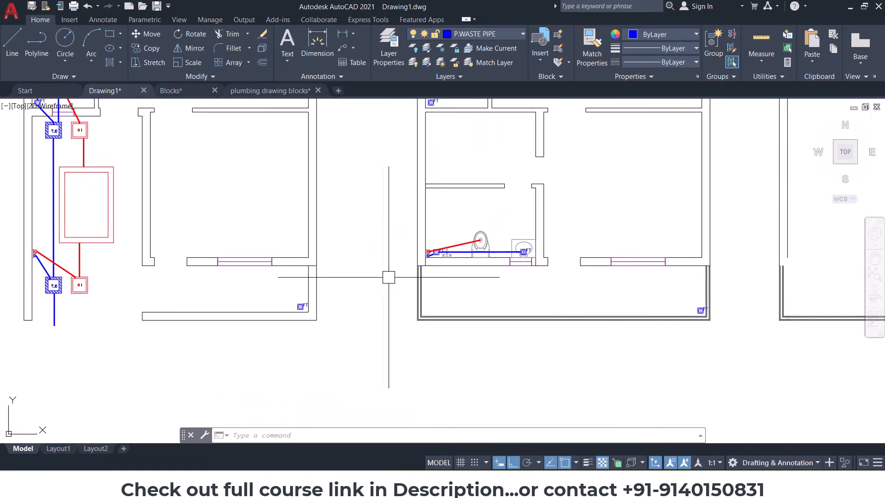
pyautogui.scroll(5, 646, 304)
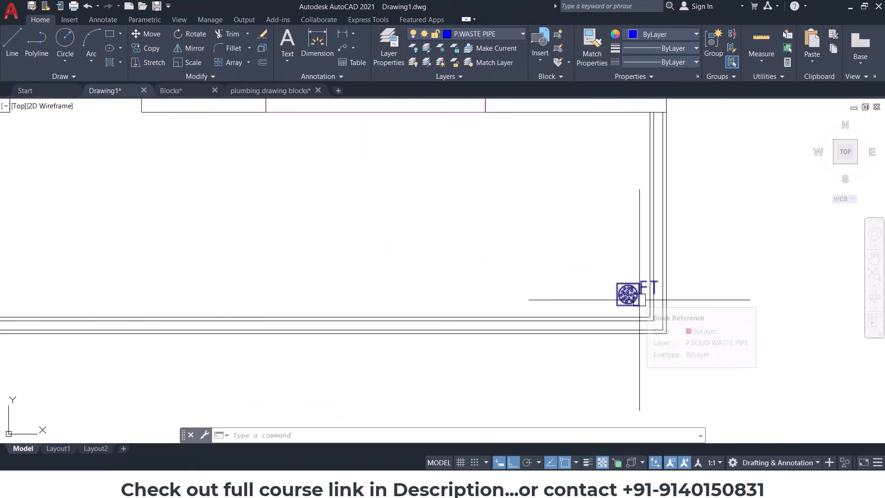
pyautogui.scroll(-5, 640, 299)
pyautogui.moveTo(277, 300); pyautogui.dragTo(491, 305, button='middle')
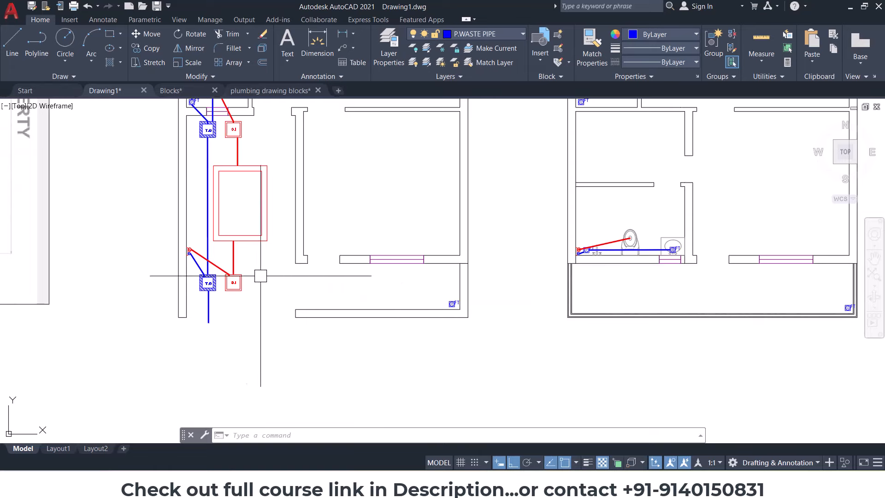
# Step: Examine the riser connections to the front G.T and I.C chambers and the locations of the FT traps in both plans' balconies
pyautogui.moveTo(245, 254); pyautogui.dragTo(285, 275, button='middle')
pyautogui.scroll(4, 245, 282)
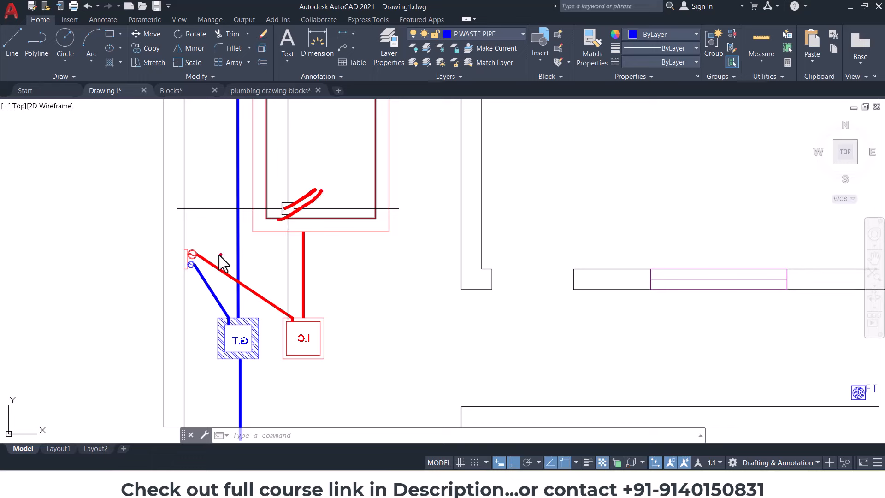
pyautogui.press('Escape')
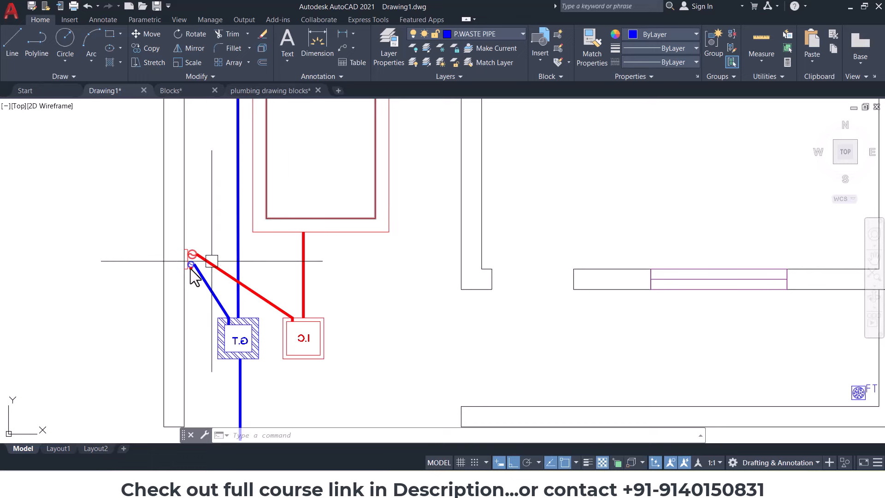
pyautogui.moveTo(232, 254); pyautogui.dragTo(232, 265)
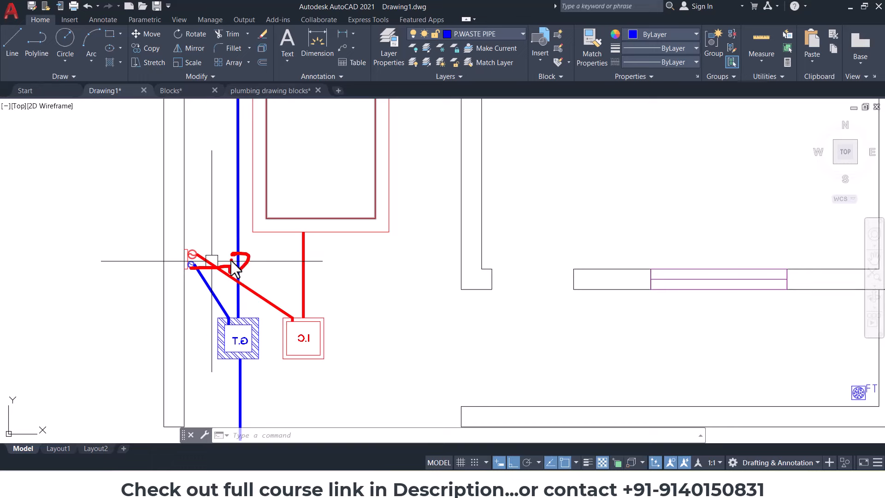
pyautogui.press('Escape')
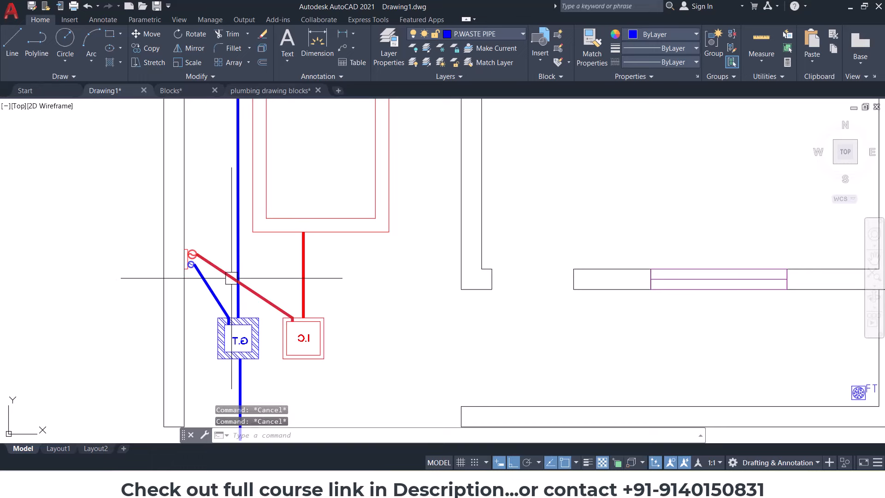
pyautogui.scroll(-2, 247, 323)
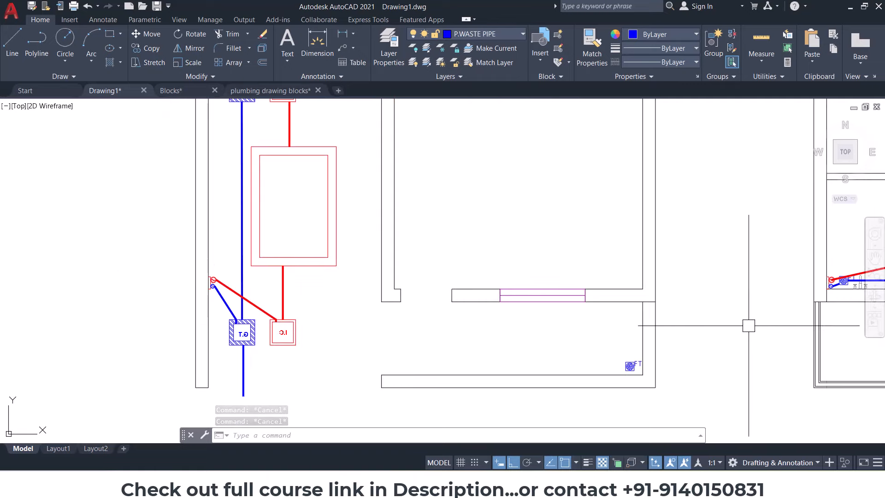
pyautogui.moveTo(749, 325); pyautogui.dragTo(317, 308, button='middle')
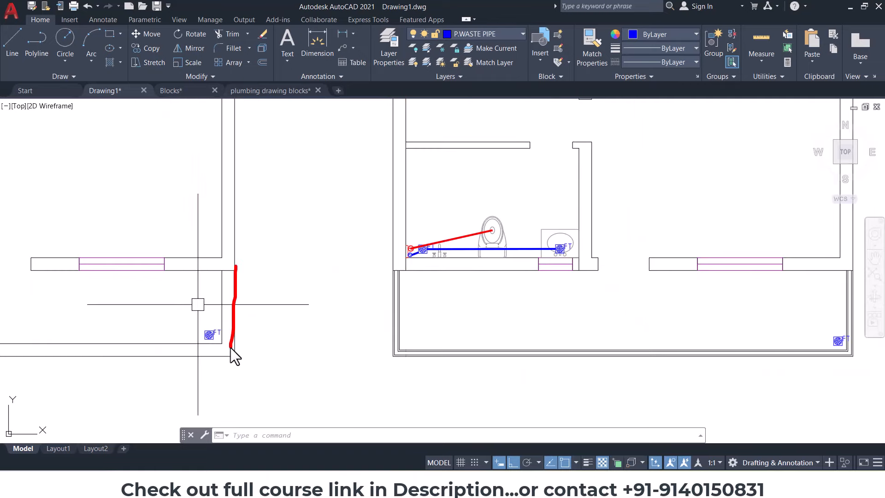
pyautogui.press('Escape')
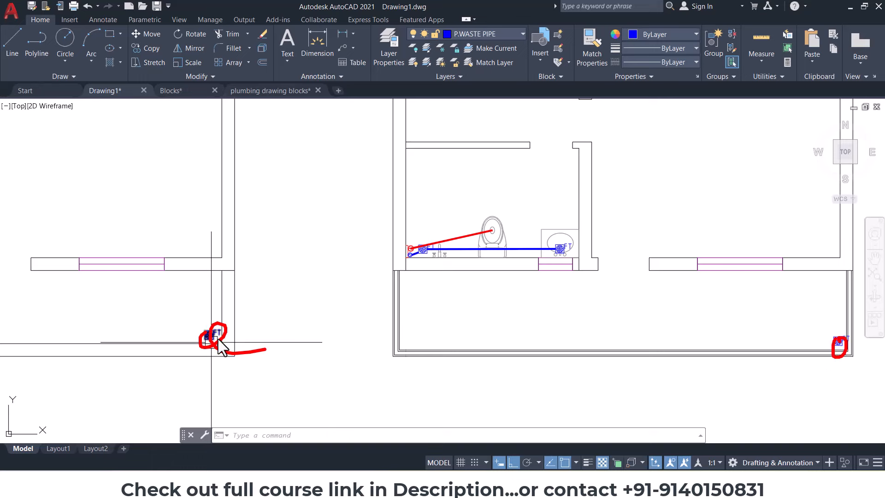
pyautogui.press('Escape')
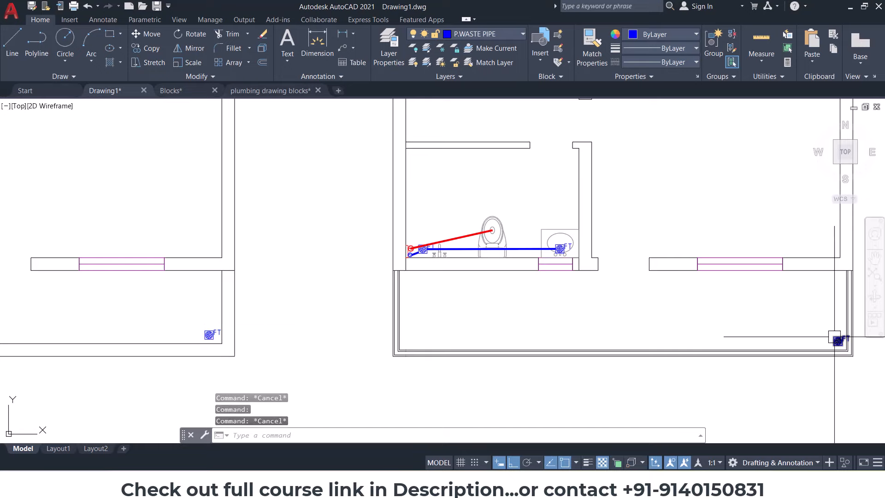
# Step: Move the FT floor trap from the balcony's outer corner straight up against the room wall
pyautogui.click(831, 337)
pyautogui.write('m')
pyautogui.press('Return')
pyautogui.scroll(3, 830, 337)
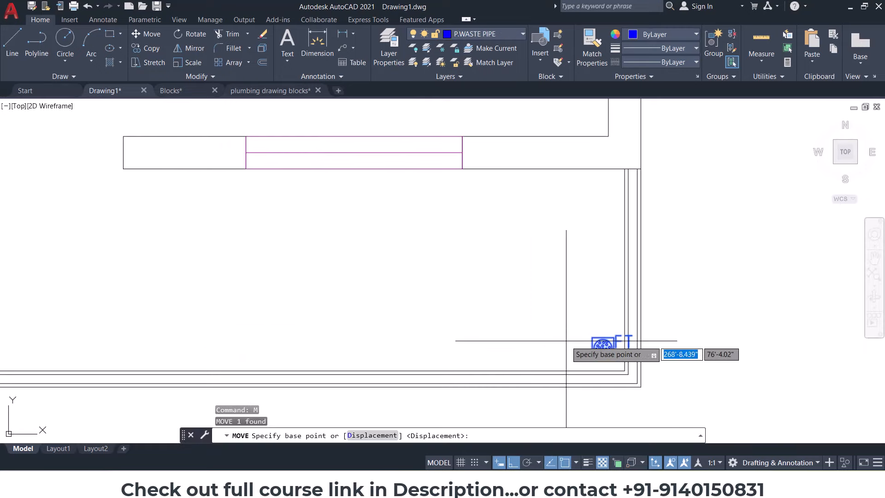
pyautogui.click(592, 337)
pyautogui.click(593, 168)
pyautogui.press('Escape')
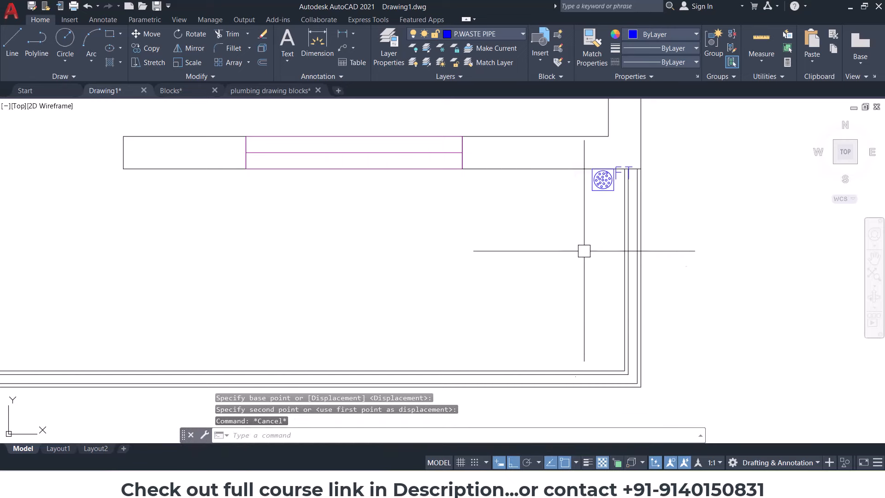
# Step: Paste the red and blue riser block onto the balcony near its floor trap and explode it
pyautogui.scroll(-4, 569, 233)
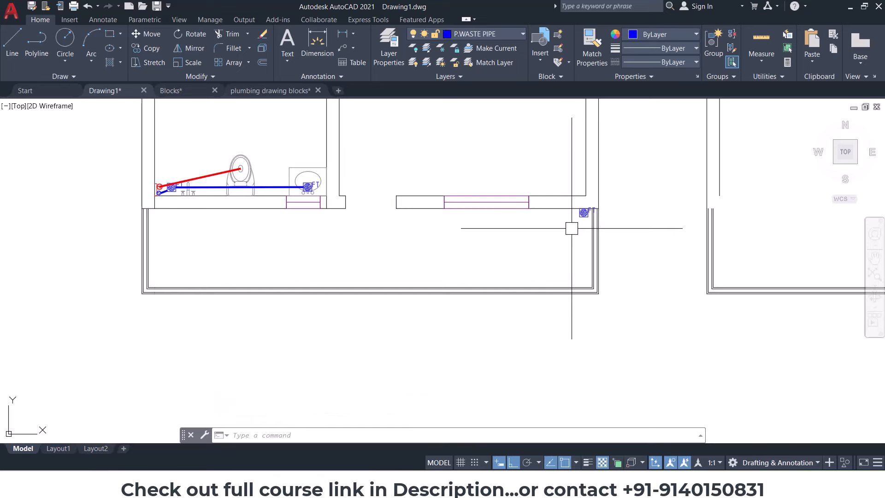
pyautogui.scroll(-2, 571, 228)
pyautogui.hotkey('ctrl', 'v')
pyautogui.scroll(6, 543, 242)
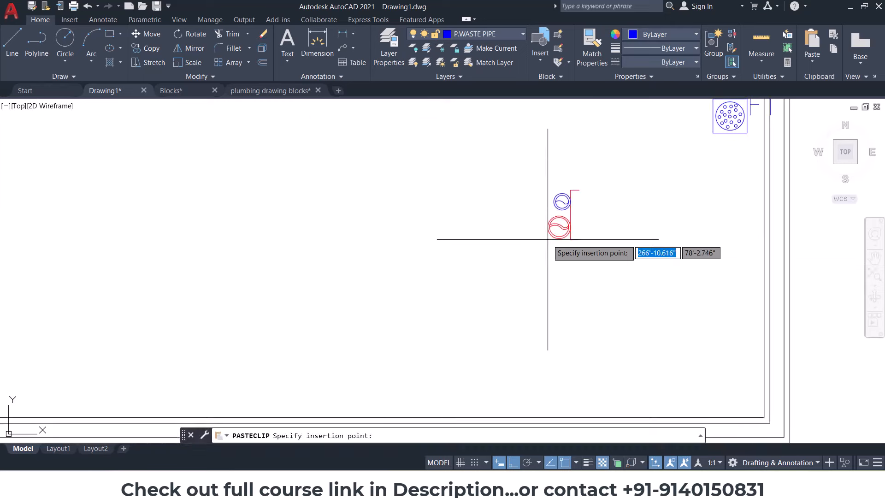
pyautogui.click(553, 246)
pyautogui.click(577, 233)
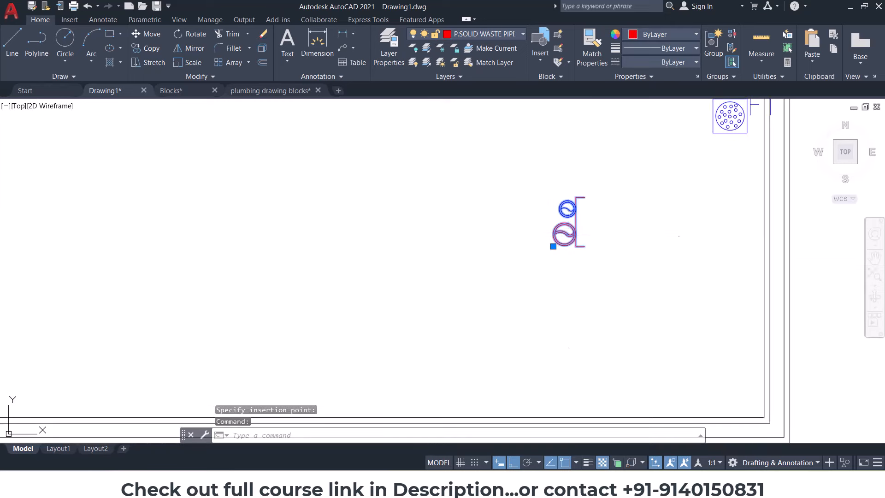
pyautogui.write('x')
pyautogui.scroll(2, 544, 225)
# Step: Erase the red riser and the bracket outline of the exploded block, keeping only the blue riser
pyautogui.click(536, 209)
pyautogui.click(618, 279)
pyautogui.press('Delete')
pyautogui.click(613, 250)
pyautogui.click(561, 243)
pyautogui.press('Delete')
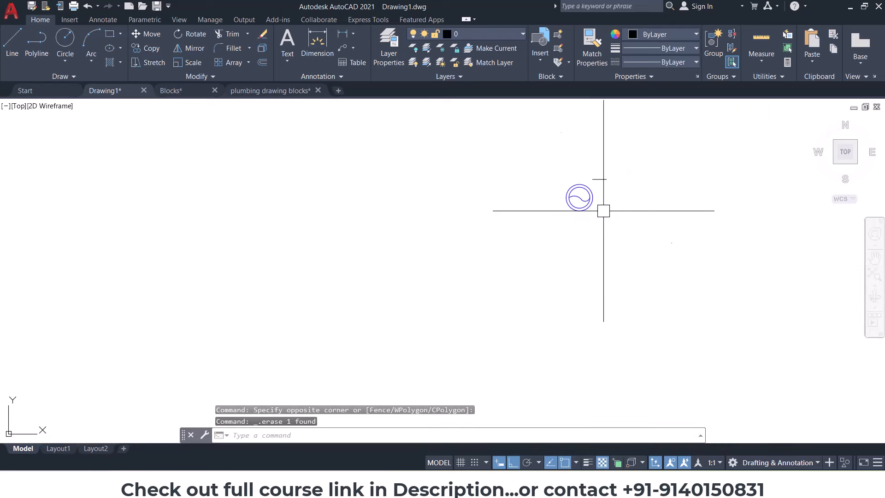
# Step: Move the blue riser by its centre onto the midpoint of the balcony floor trap's wall-side edge
pyautogui.click(519, 172)
pyautogui.click(611, 241)
pyautogui.scroll(2, 603, 223)
pyautogui.write('m')
pyautogui.press('Return')
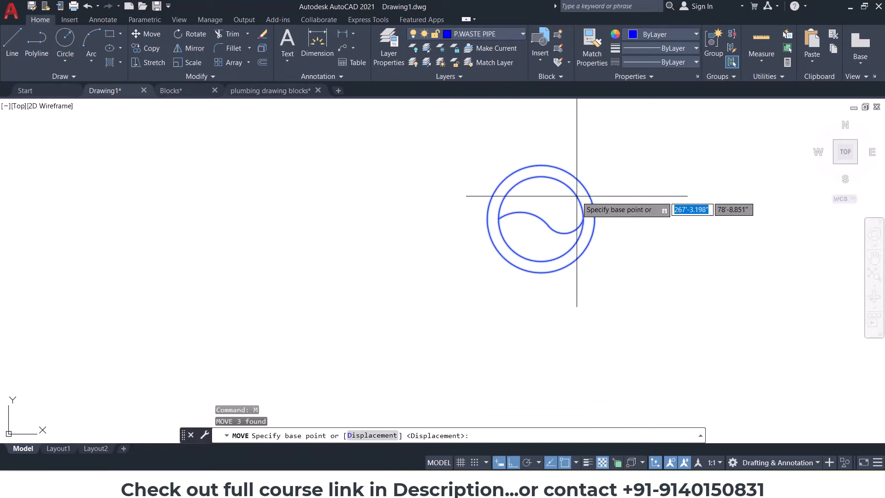
pyautogui.click(541, 219)
pyautogui.scroll(-5, 529, 243)
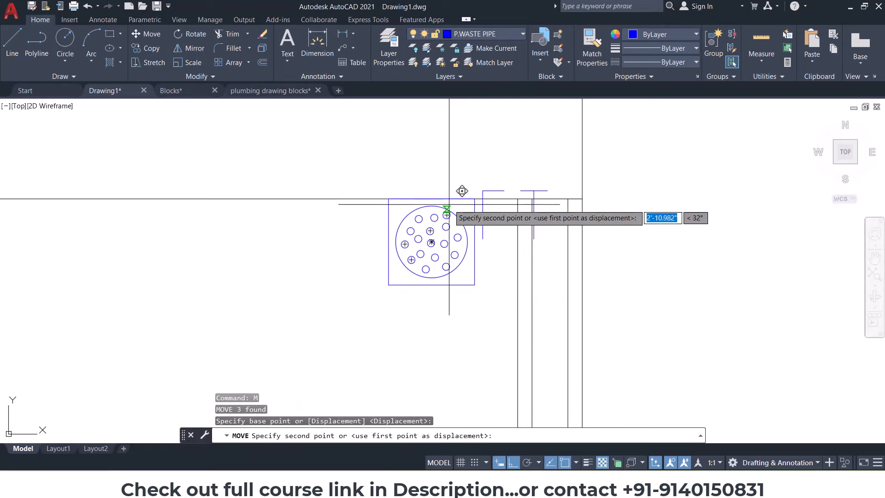
pyautogui.click(431, 198)
# Step: Move the blue riser by its top quadrant onto the wall line so that it sits inside the balcony
pyautogui.scroll(4, 431, 198)
pyautogui.click(401, 152)
pyautogui.click(551, 302)
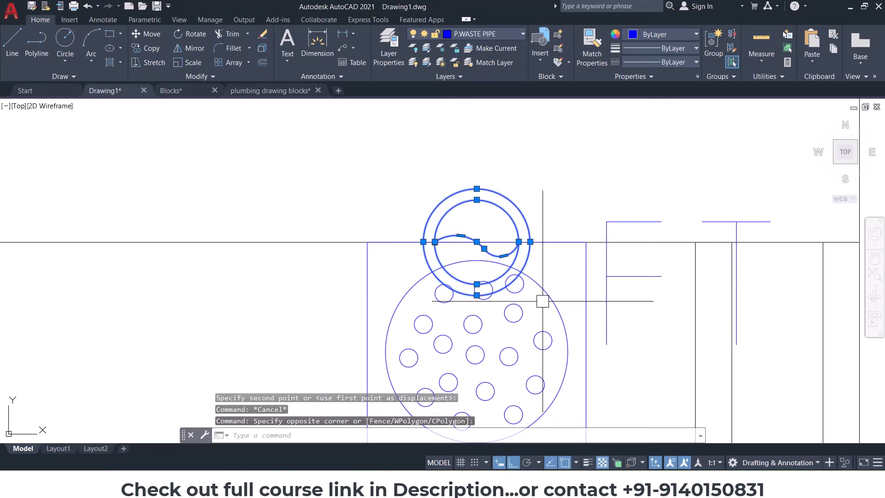
pyautogui.write('m')
pyautogui.press('Return')
pyautogui.click(476, 189)
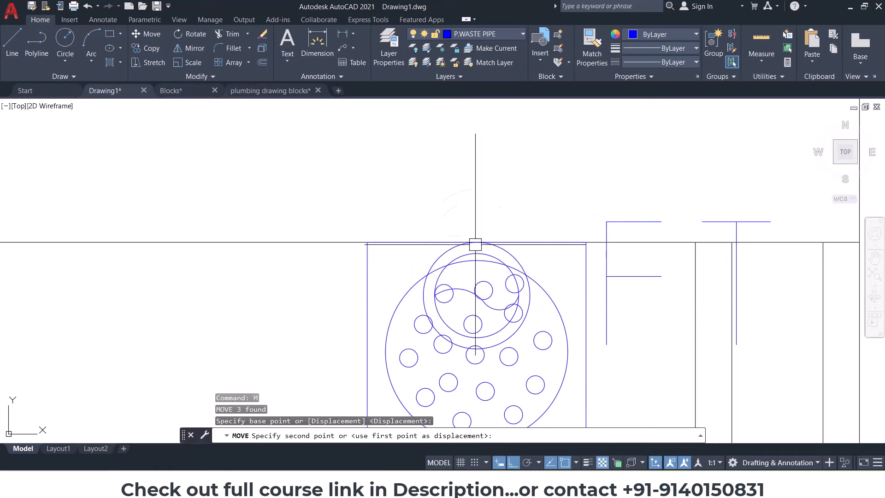
pyautogui.click(476, 242)
pyautogui.press('Escape')
pyautogui.press('Escape')
pyautogui.scroll(-4, 444, 244)
pyautogui.press('Escape')
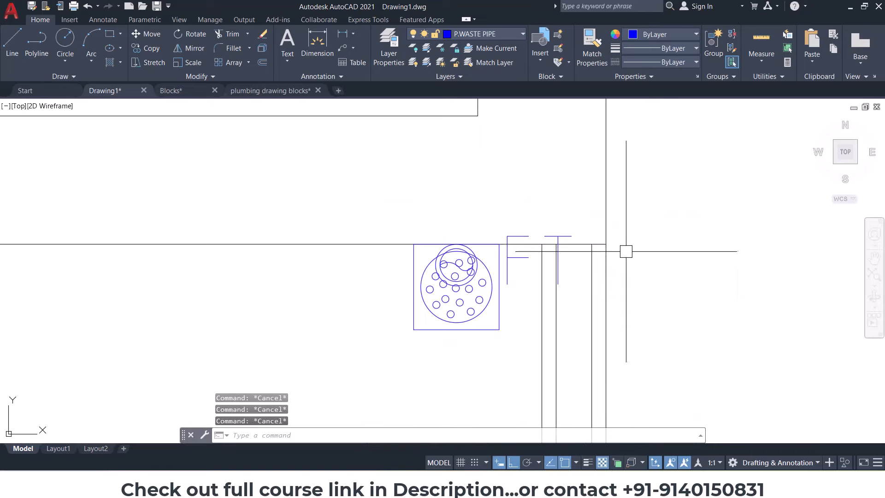
# Step: Copy the balcony's blue riser from the middle plan's outer wall corner to the matching corner of the leftmost floor plan
pyautogui.press('Escape')
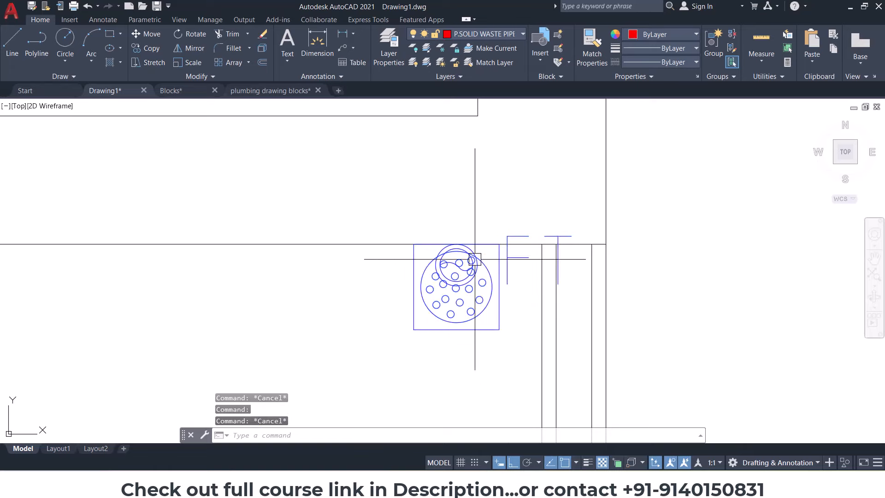
pyautogui.scroll(6, 474, 253)
pyautogui.click(474, 247)
pyautogui.click(441, 240)
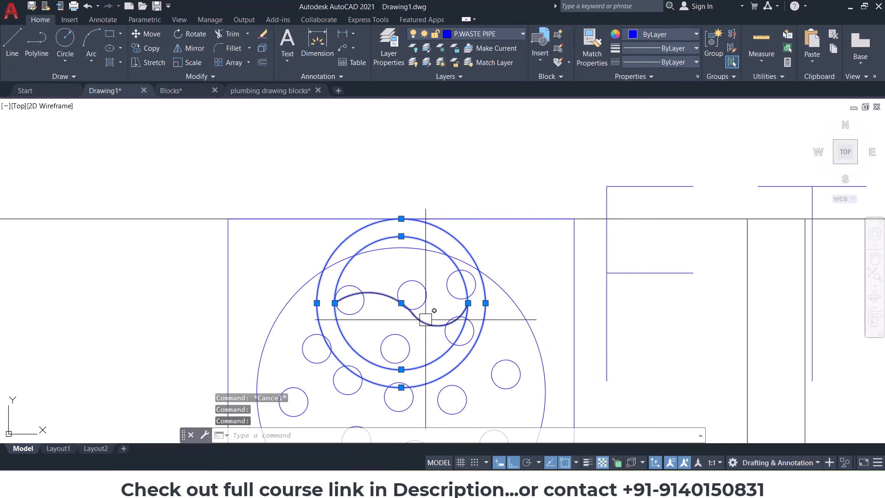
pyautogui.click(151, 48)
pyautogui.scroll(-4, 298, 198)
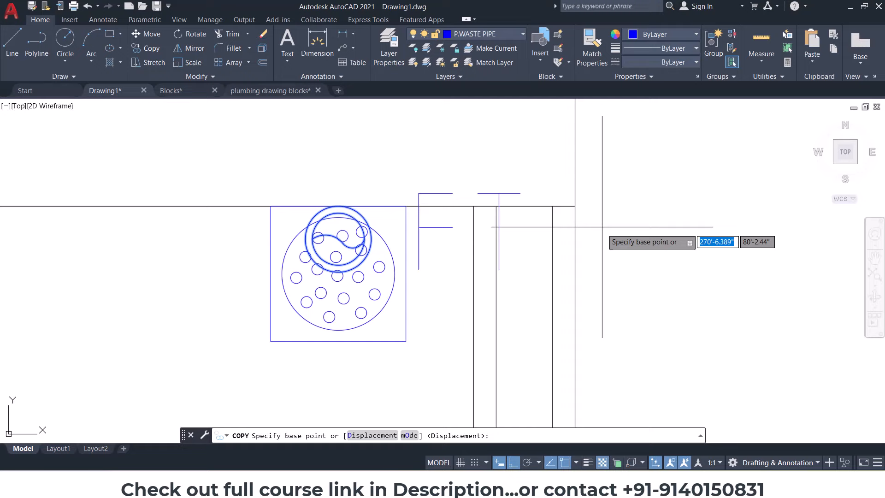
pyautogui.click(575, 206)
pyautogui.scroll(-8, 554, 218)
pyautogui.moveTo(161, 203); pyautogui.dragTo(853, 203, button='middle')
pyautogui.moveTo(277, 203); pyautogui.dragTo(839, 200, button='middle')
pyautogui.scroll(4, 463, 198)
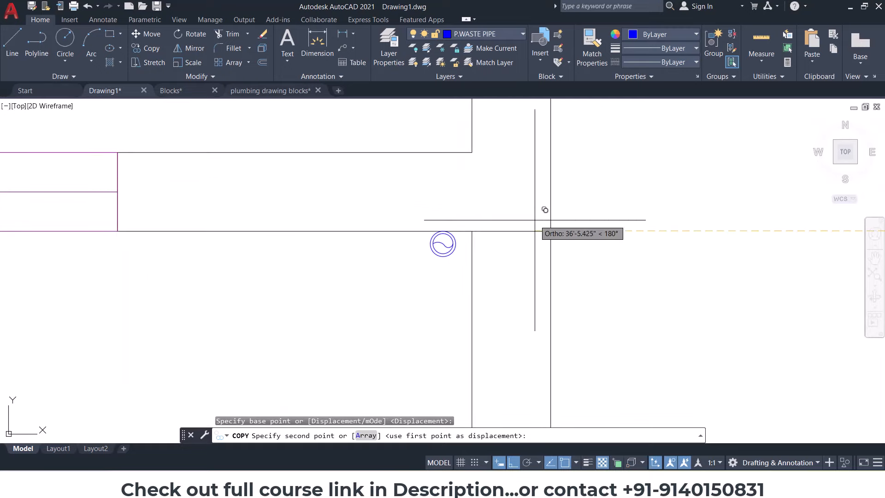
pyautogui.click(550, 231)
pyautogui.press('Escape')
pyautogui.press('Escape')
pyautogui.scroll(-8, 321, 269)
pyautogui.moveTo(560, 277); pyautogui.dragTo(340, 276, button='middle')
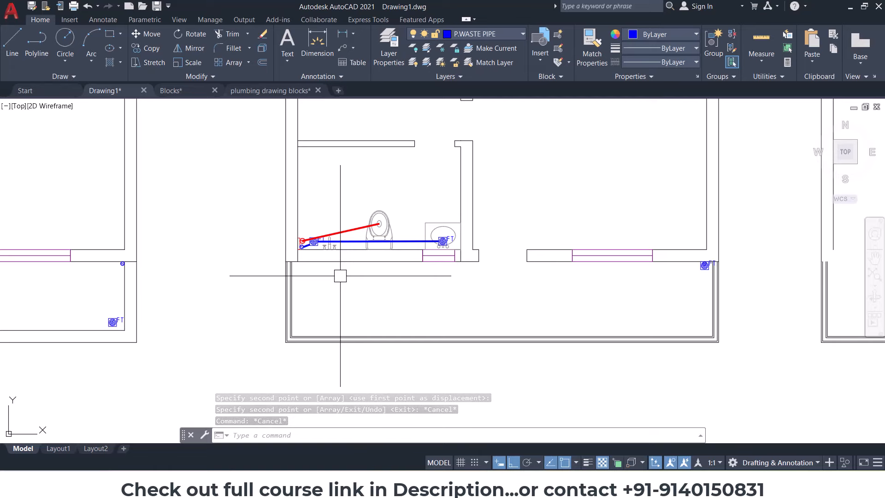
pyautogui.moveTo(120, 321); pyautogui.dragTo(392, 309, button='middle')
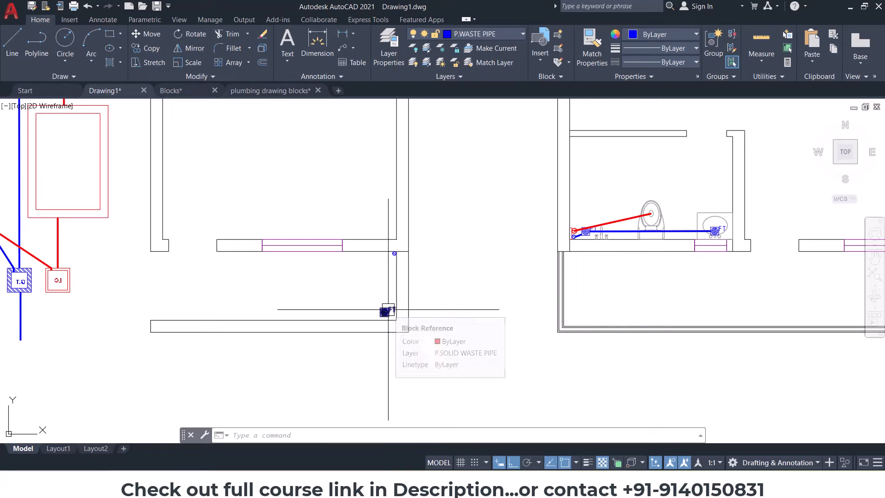
pyautogui.scroll(2, 388, 309)
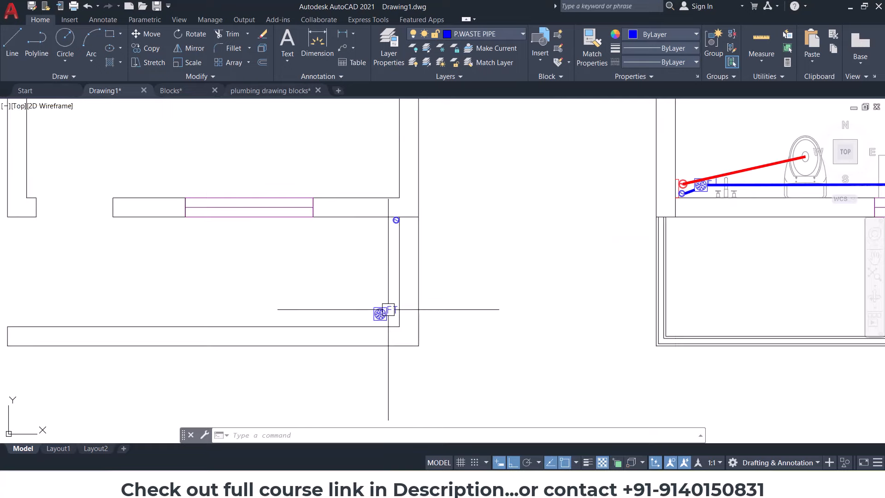
pyautogui.click(46, 60)
pyautogui.moveTo(95, 149); pyautogui.dragTo(377, 301, button='middle')
pyautogui.scroll(3, 528, 210)
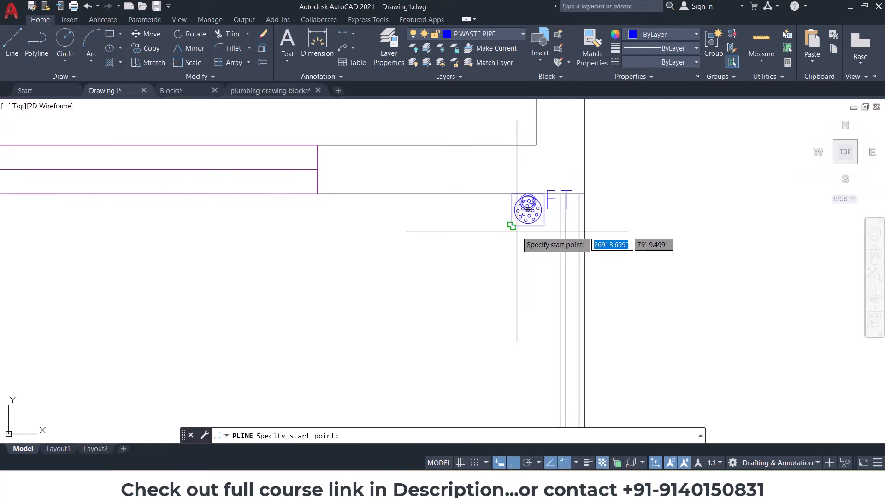
pyautogui.press('Escape')
# Step: Move the middle plan's balcony floor trap 6" straight down, away from the wall and the riser
pyautogui.click(525, 217)
pyautogui.write('m')
pyautogui.press('Return')
pyautogui.click(505, 249)
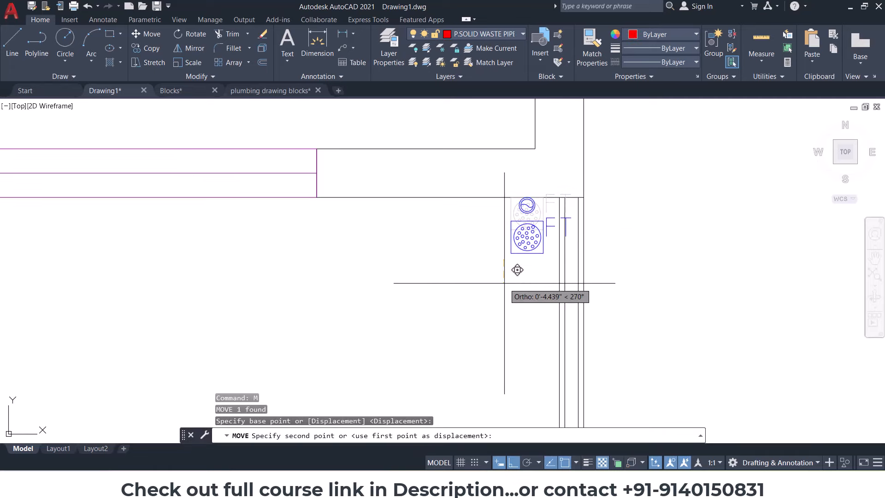
pyautogui.write('6"')
pyautogui.press('Return')
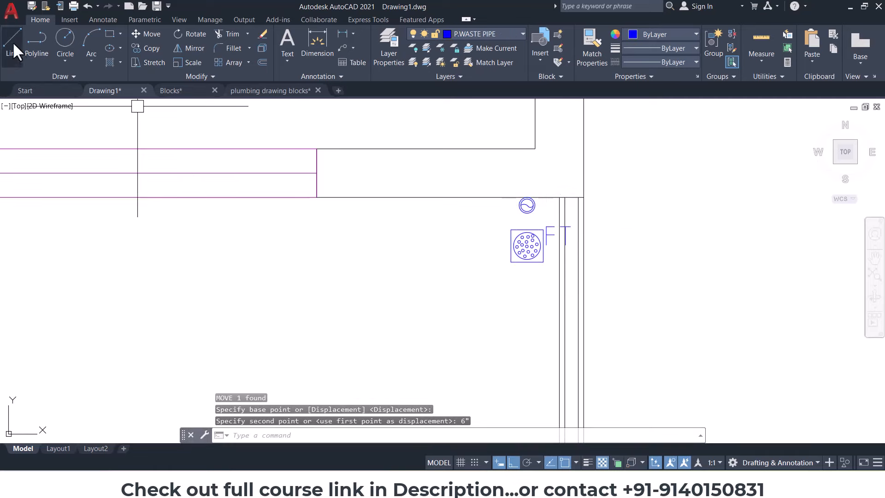
# Step: Draw a waste pipe polyline from the midpoint of the balcony floor trap's upper edge to the riser's bottom quadrant
pyautogui.click(37, 44)
pyautogui.scroll(4, 540, 225)
pyautogui.click(506, 236)
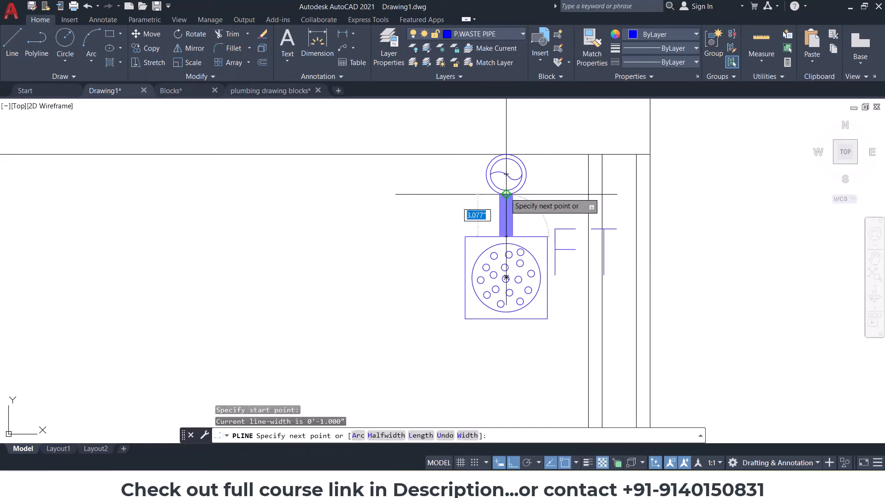
pyautogui.click(506, 194)
pyautogui.press('Escape')
# Step: Draw a waste pipe polyline from the leftmost plan's copied corner riser to the upper edge of the floor trap below it
pyautogui.scroll(-4, 494, 221)
pyautogui.moveTo(318, 259); pyautogui.dragTo(815, 221, button='middle')
pyautogui.scroll(-4, 398, 242)
pyautogui.moveTo(155, 259); pyautogui.dragTo(746, 256, button='middle')
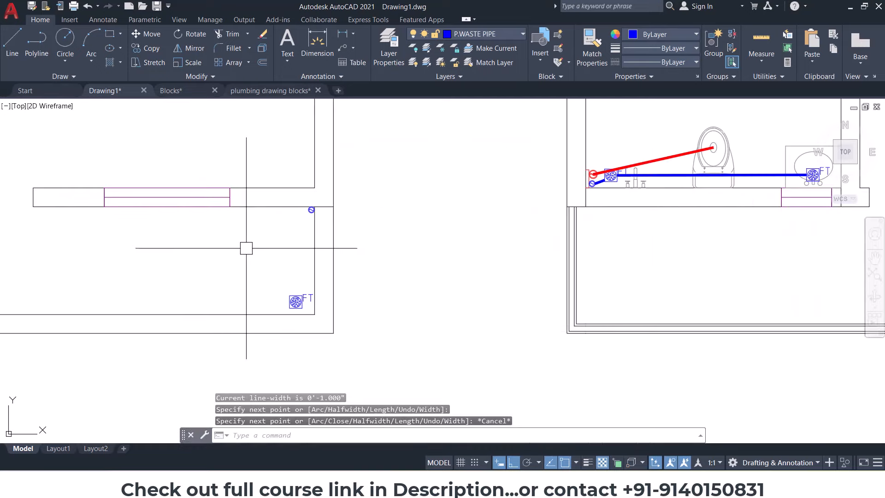
pyautogui.scroll(4, 270, 243)
pyautogui.press('Return')
pyautogui.click(370, 169)
pyautogui.scroll(3, 315, 385)
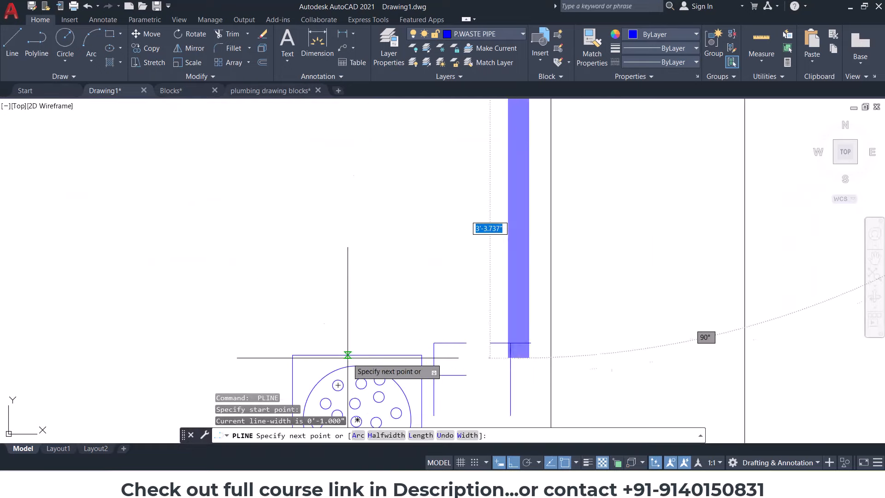
pyautogui.click(357, 364)
pyautogui.press('Escape')
# Step: Draw a vertical waste pipe from the lower edge of the leftmost plan's front floor trap to just beyond the outer wall
pyautogui.scroll(-3, 341, 305)
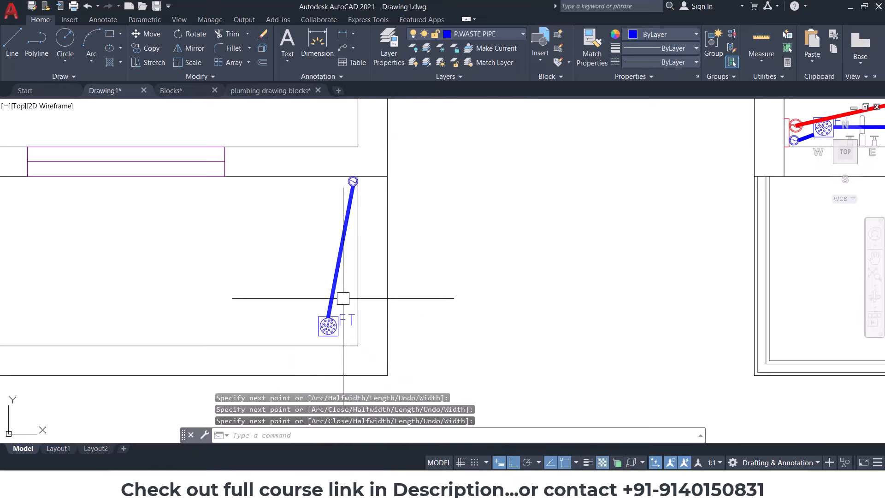
pyautogui.scroll(-2, 378, 298)
pyautogui.moveTo(515, 302); pyautogui.dragTo(430, 291, button='middle')
pyautogui.scroll(-2, 431, 290)
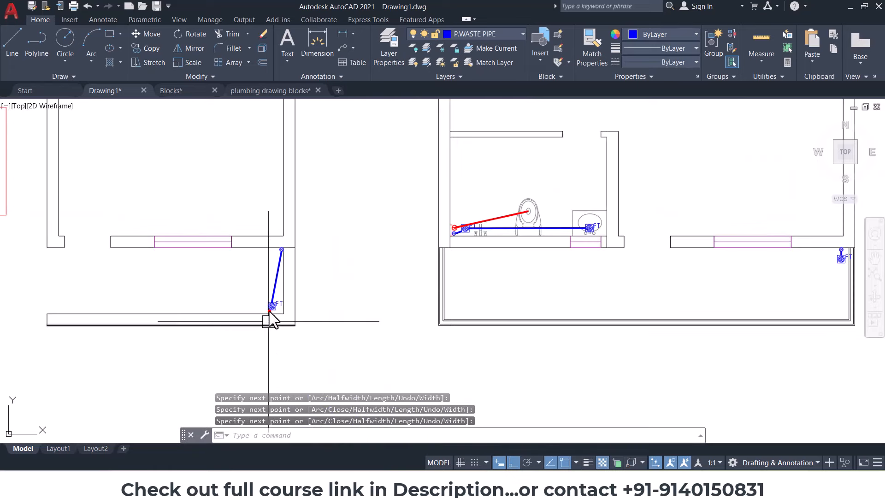
pyautogui.press('Escape')
pyautogui.click(36, 44)
pyautogui.moveTo(264, 330); pyautogui.dragTo(416, 249, button='middle')
pyautogui.scroll(5, 416, 249)
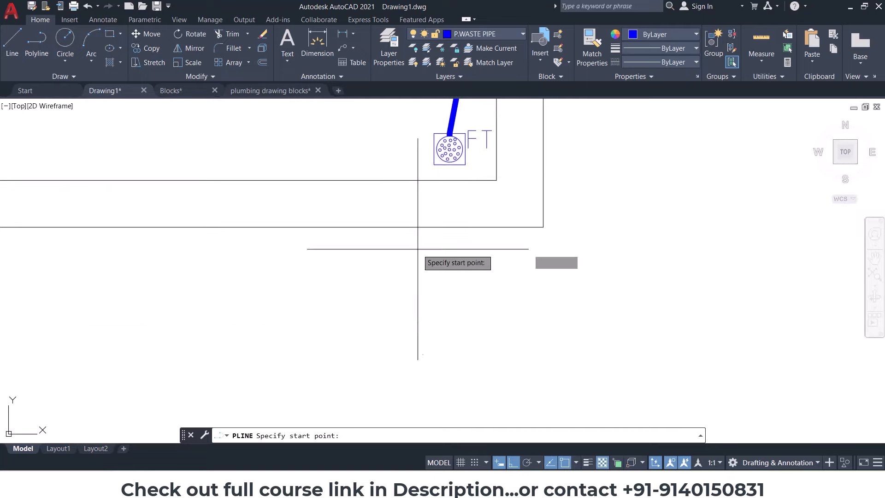
pyautogui.click(450, 164)
pyautogui.click(450, 253)
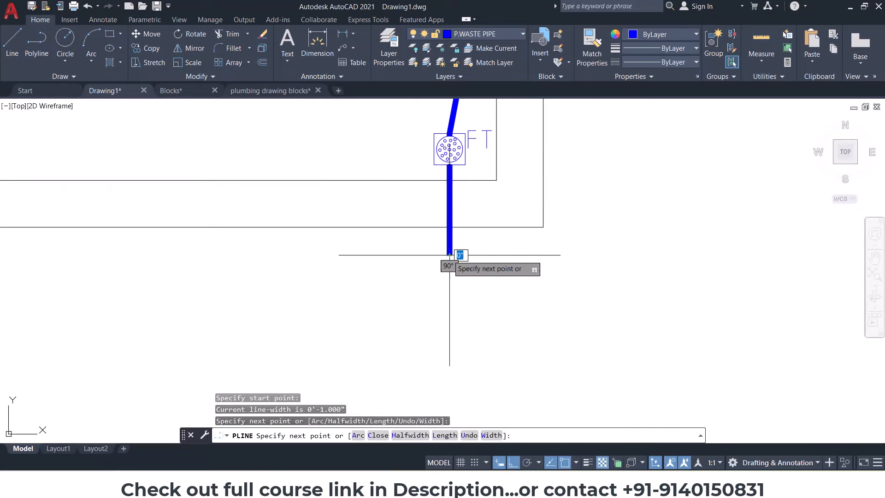
pyautogui.press('Escape')
pyautogui.press('Escape')
# Step: Delete the floor trap in the lower corner of the rightmost plan's balcony
pyautogui.scroll(-6, 450, 253)
pyautogui.scroll(-2, 590, 253)
pyautogui.scroll(1, 553, 292)
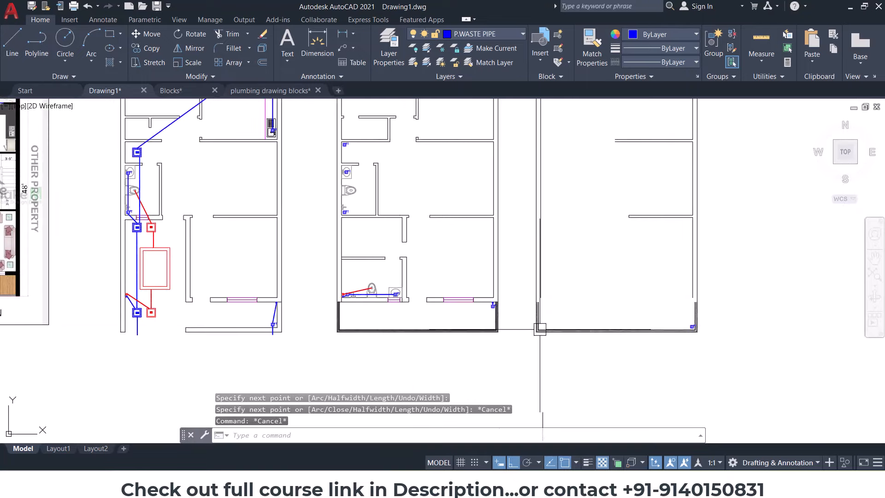
pyautogui.scroll(5, 676, 331)
pyautogui.press('Escape')
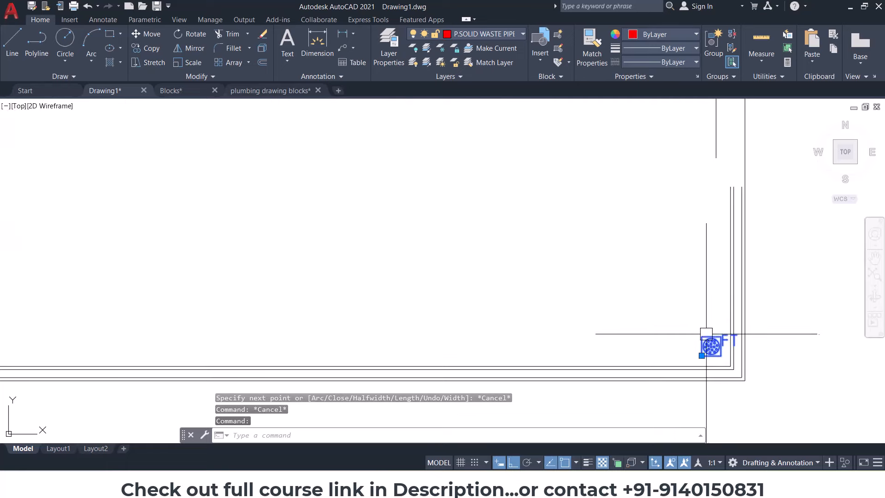
pyautogui.scroll(-5, 705, 334)
pyautogui.press('Delete')
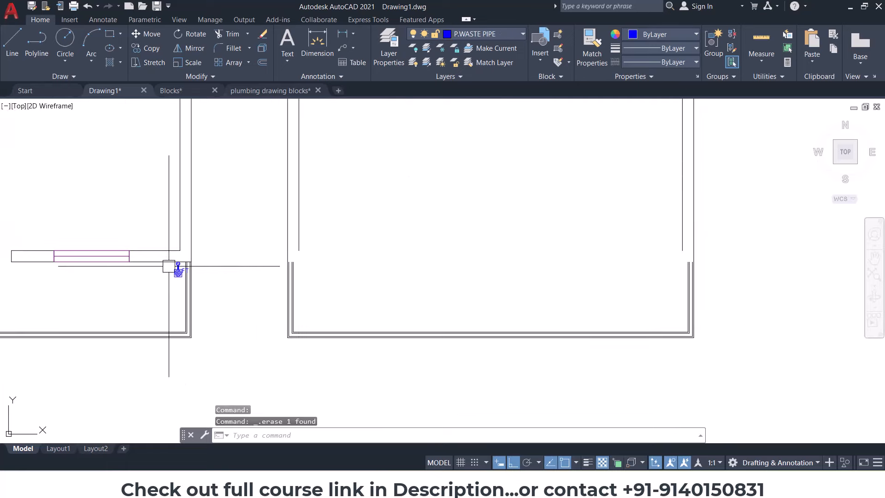
# Step: Copy the middle plan's balcony riser, connecting pipe and floor trap by the outer wall corner to the rightmost plan's matching balcony corner
pyautogui.scroll(5, 173, 275)
pyautogui.click(199, 318)
pyautogui.click(158, 244)
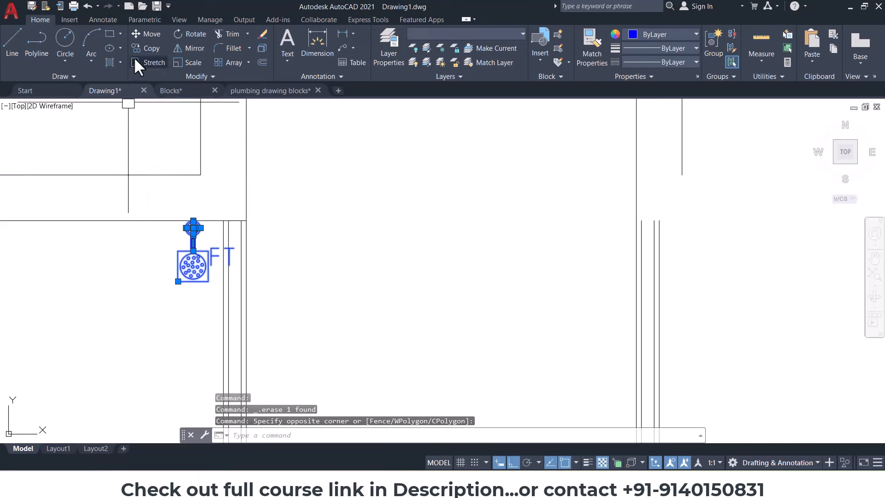
pyautogui.click(145, 48)
pyautogui.click(246, 220)
pyautogui.scroll(-4, 230, 233)
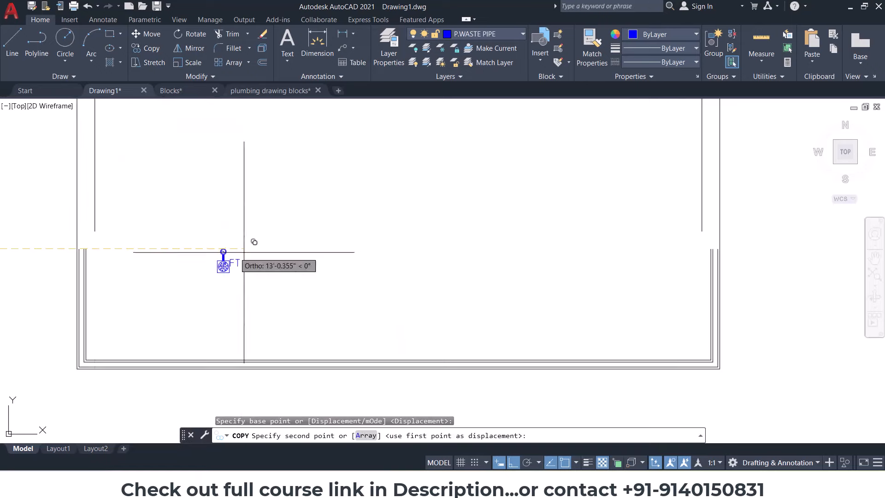
pyautogui.scroll(2, 706, 240)
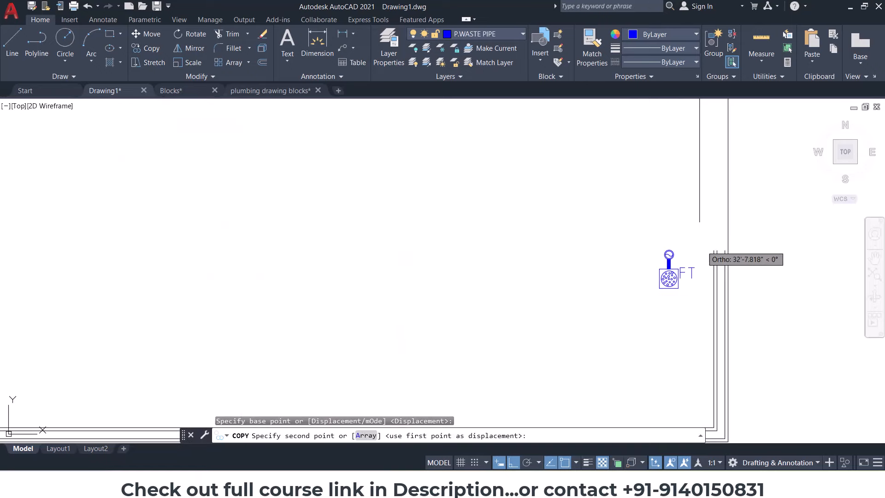
pyautogui.click(699, 249)
pyautogui.hotkey('ctrl', 'z')
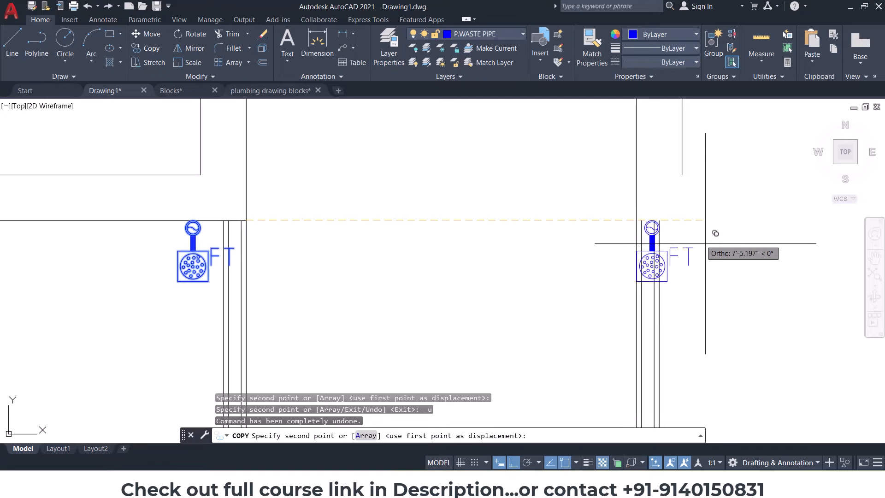
pyautogui.scroll(3, 700, 234)
pyautogui.scroll(-3, 579, 231)
pyautogui.scroll(-5, 567, 228)
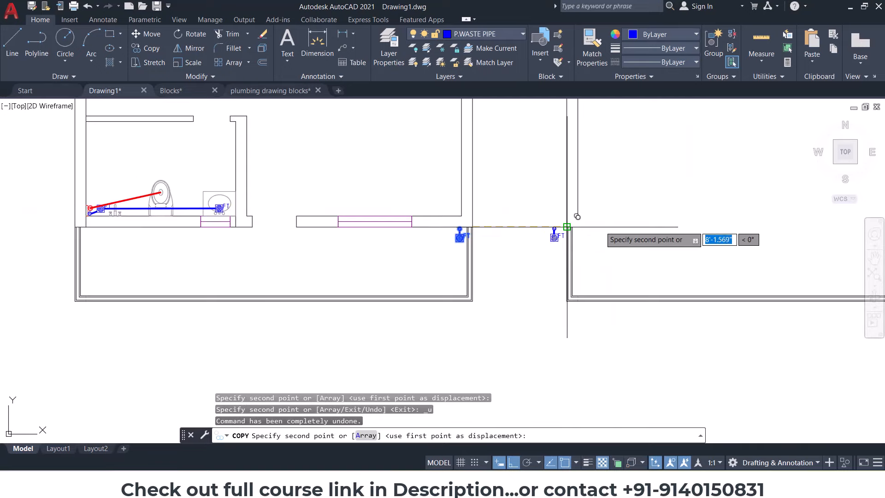
pyautogui.scroll(5, 567, 227)
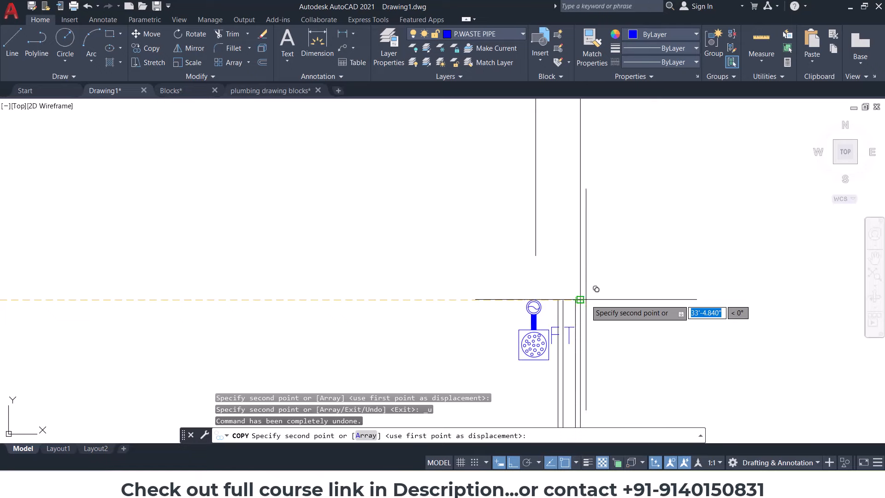
pyautogui.scroll(4, 580, 299)
pyautogui.scroll(-6, 577, 301)
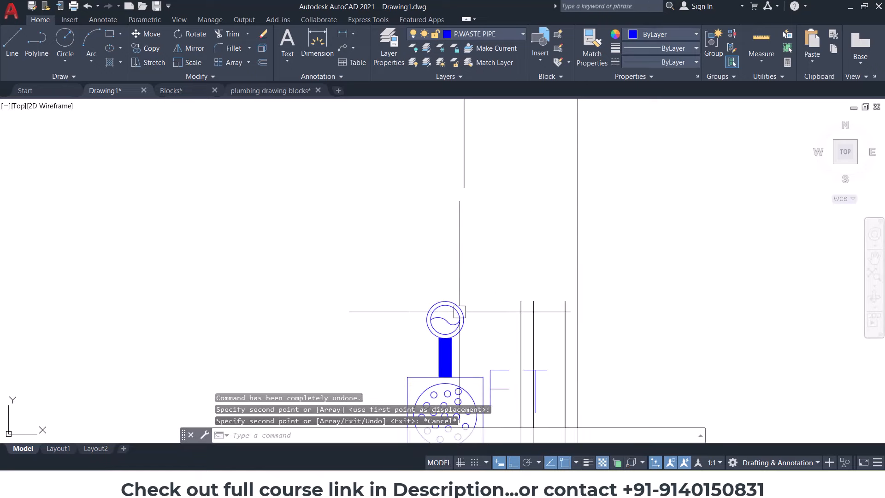
pyautogui.press('Escape')
pyautogui.press('Escape')
pyautogui.press('Escape')
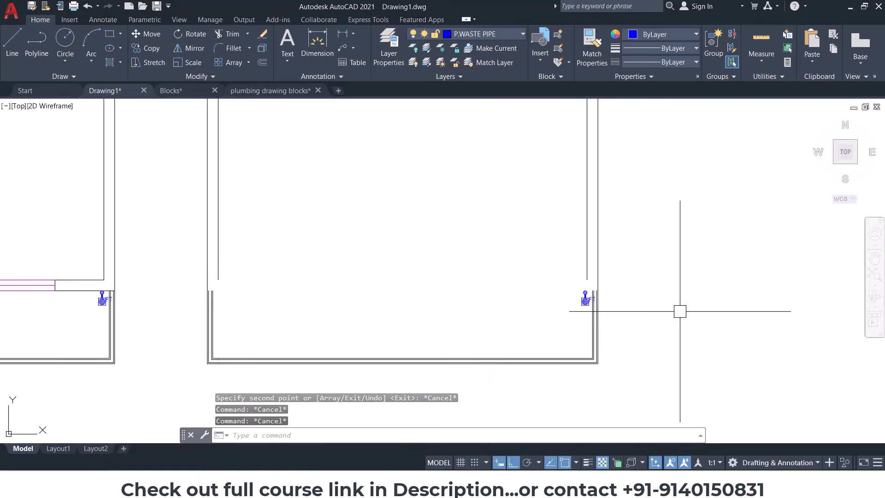
# Step: Review the risers, floor traps and waste pipe connections across the three floor plans
pyautogui.moveTo(400, 319)
pyautogui.mouseDown(button='middle')
pyautogui.moveTo(575, 340)
pyautogui.moveTo(599, 355)
pyautogui.mouseUp(button='middle')
pyautogui.scroll(-5, 482, 340)
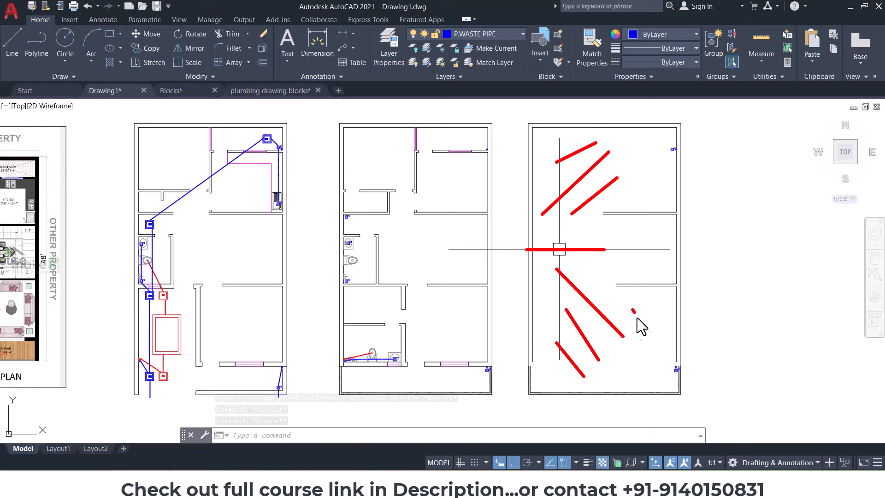
pyautogui.press('Escape')
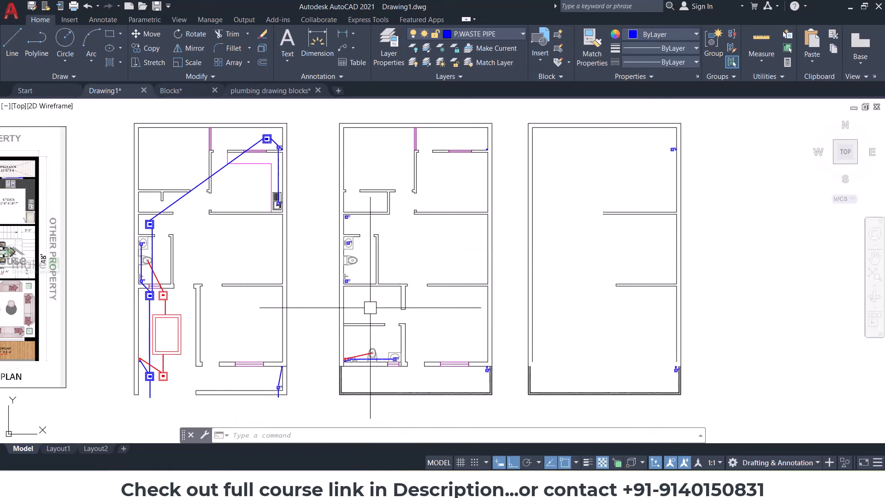
pyautogui.moveTo(402, 306); pyautogui.dragTo(519, 275, button='middle')
pyautogui.scroll(4, 530, 359)
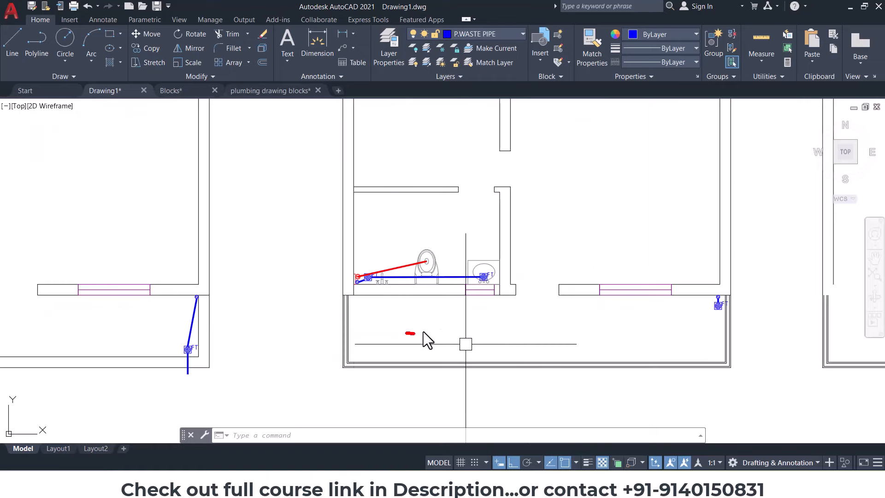
pyautogui.press('Escape')
pyautogui.press('Escape')
pyautogui.moveTo(444, 346); pyautogui.dragTo(640, 342, button='middle')
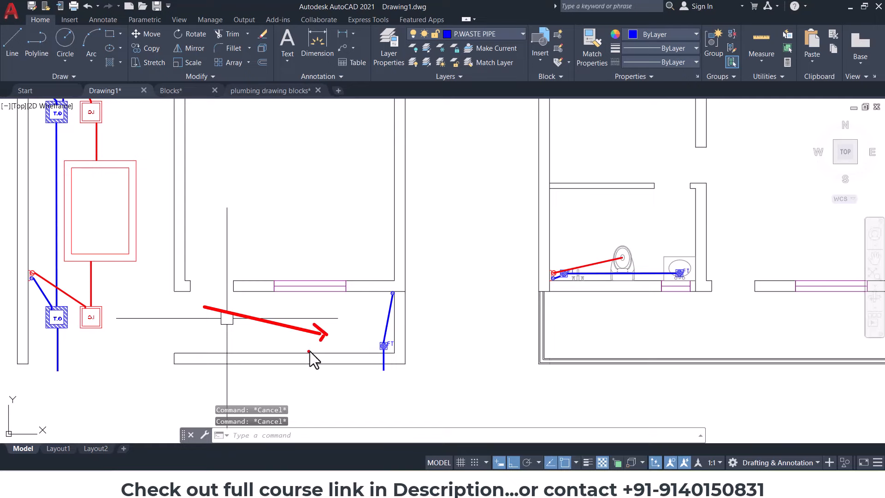
pyautogui.press('Escape')
pyautogui.scroll(-5, 415, 364)
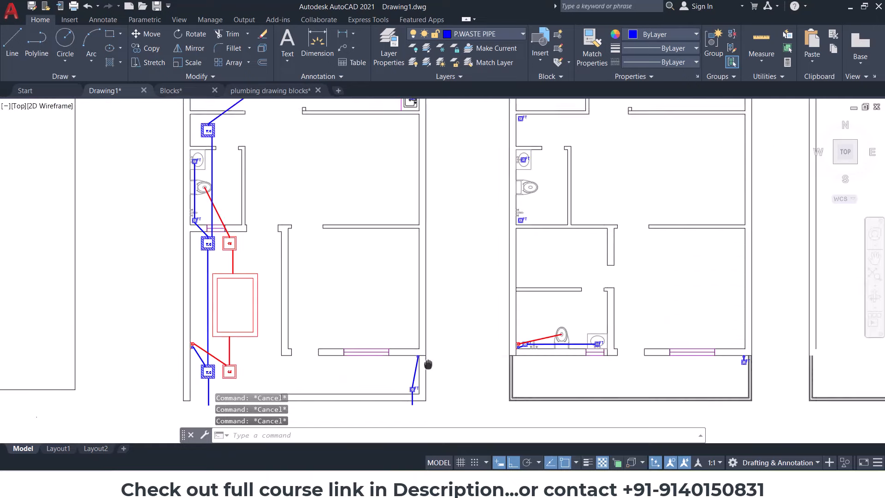
pyautogui.moveTo(412, 262); pyautogui.dragTo(381, 283, button='middle')
pyautogui.moveTo(441, 244); pyautogui.dragTo(413, 257, button='middle')
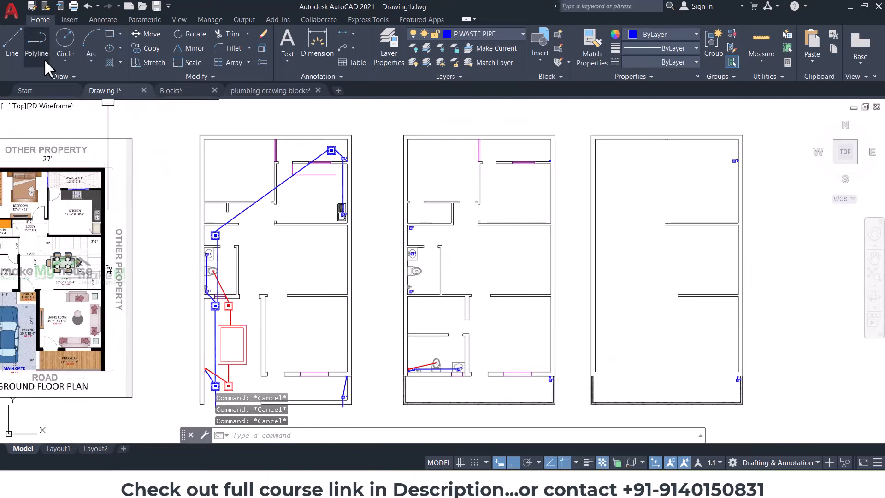
pyautogui.scroll(6, 436, 270)
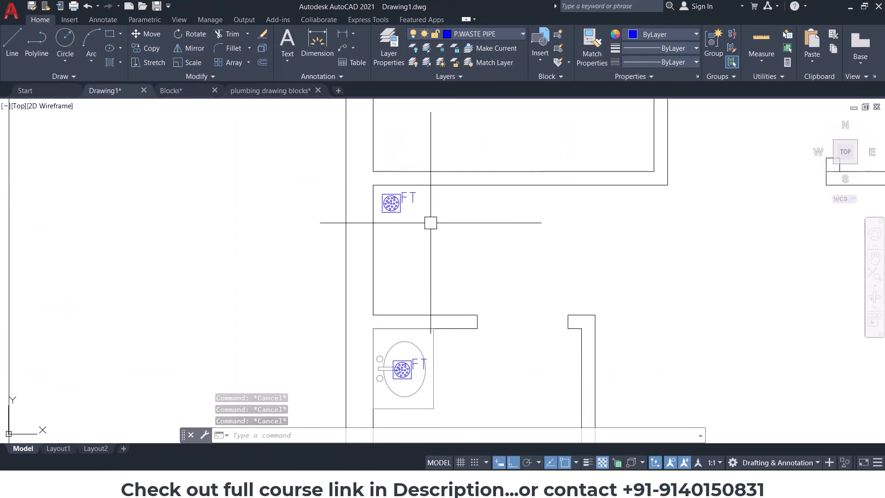
# Step: Paste the double pipe riser block near the middle plan's bathroom washbasin and rotate it a quarter turn clockwise
pyautogui.scroll(-4, 431, 221)
pyautogui.hotkey('ctrl', 'v')
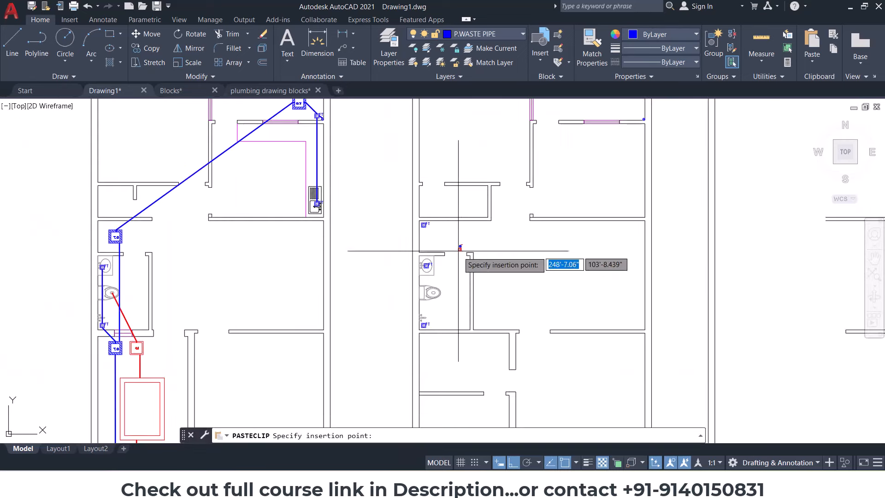
pyautogui.scroll(8, 431, 245)
pyautogui.click(423, 250)
pyautogui.click(436, 245)
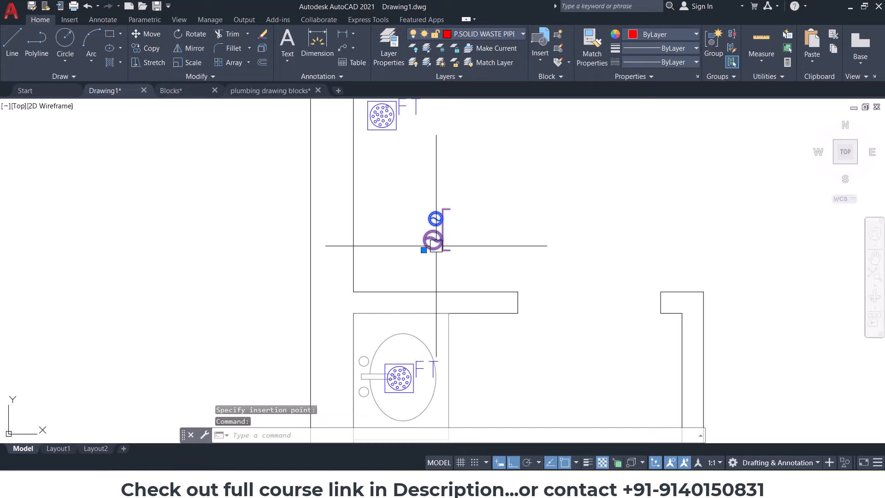
pyautogui.press('Return')
pyautogui.scroll(2, 446, 247)
pyautogui.click(452, 252)
pyautogui.click(449, 296)
pyautogui.press('Escape')
# Step: Move the riser block by its bracket corner into the wall corner just above the middle plan's washbasin
pyautogui.click(448, 249)
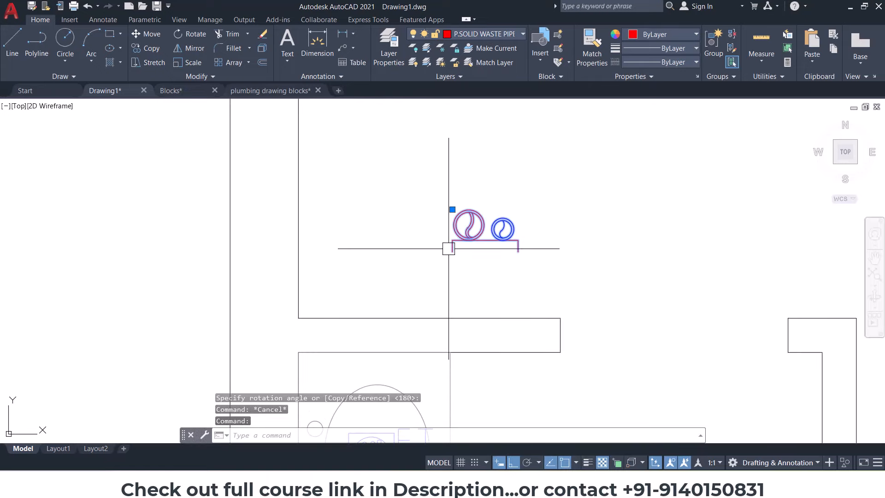
pyautogui.write('m')
pyautogui.press('Return')
pyautogui.click(451, 249)
pyautogui.click(298, 315)
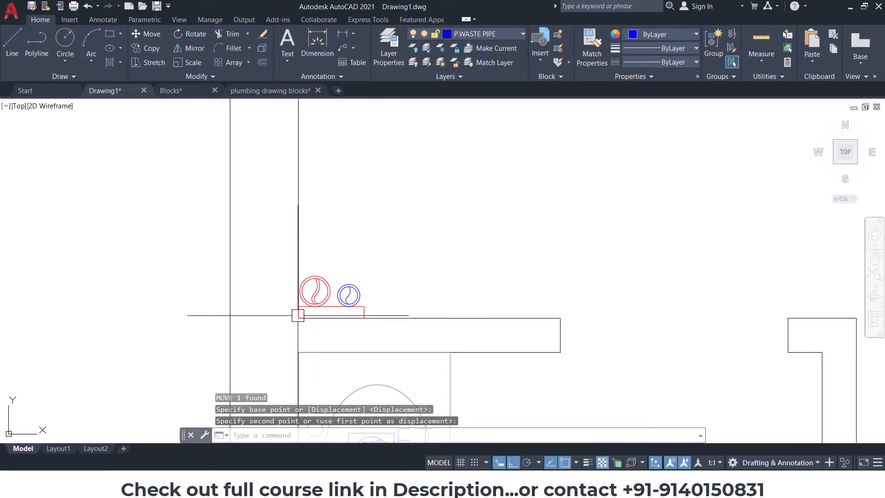
pyautogui.press('Escape')
pyautogui.press('Escape')
# Step: Mirror the riser block about its vertical centre line and delete the original, leaving the blue riser against the outer wall
pyautogui.click(328, 304)
pyautogui.write('mi')
pyautogui.press('Return')
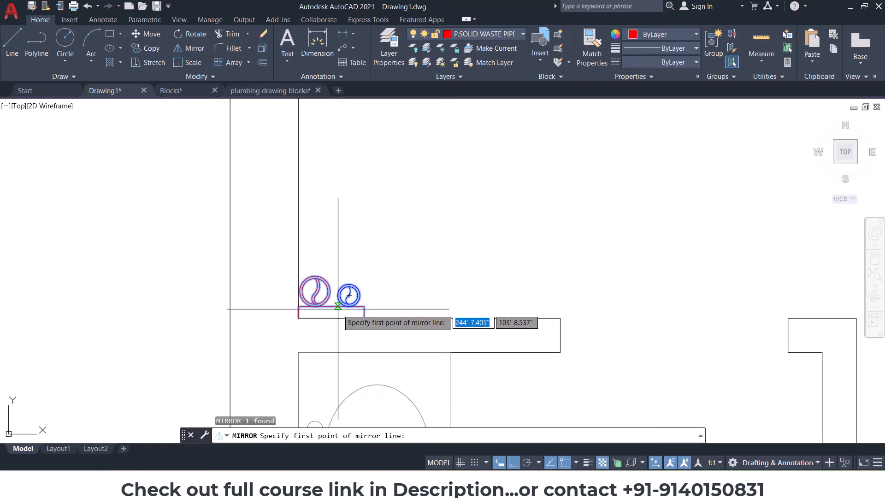
pyautogui.click(331, 306)
pyautogui.click(328, 224)
pyautogui.press('Return')
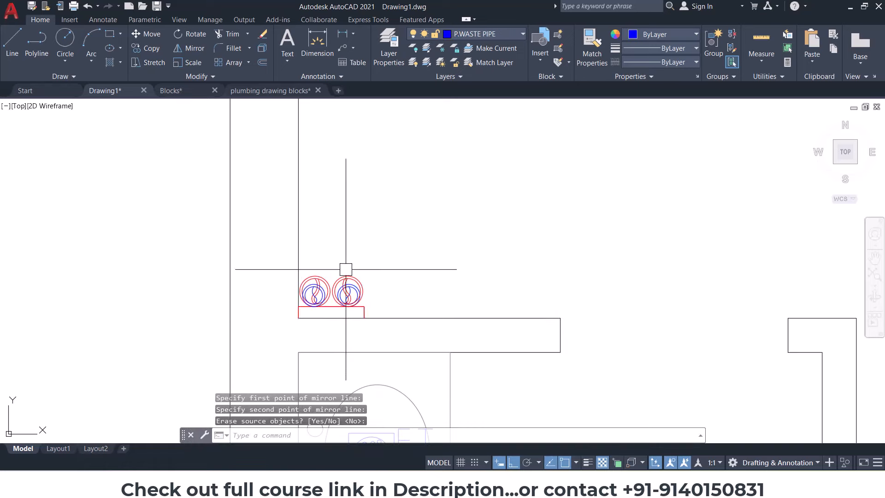
pyautogui.scroll(4, 331, 275)
pyautogui.click(321, 276)
pyautogui.press('Delete')
pyautogui.scroll(-5, 310, 292)
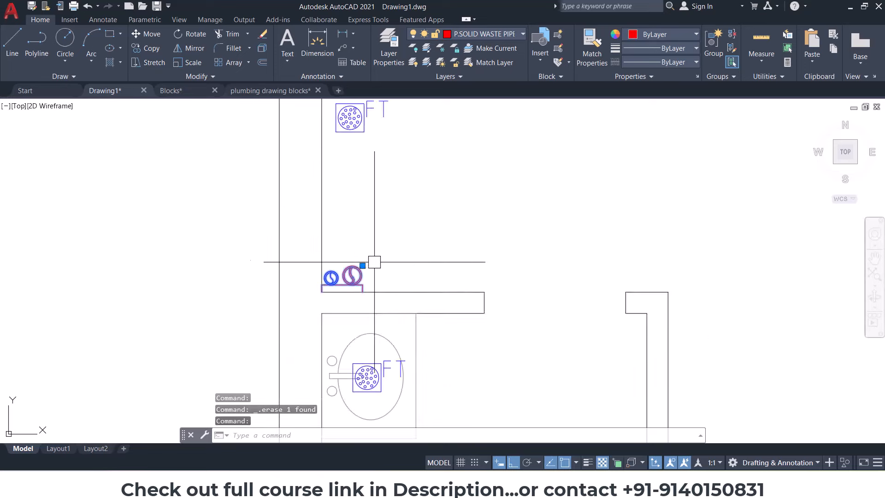
pyautogui.press('Escape')
pyautogui.press('Escape')
pyautogui.press('Escape')
# Step: Draw a waste pipe polyline from the top of the washbasin's floor trap to the underside of the blue riser
pyautogui.click(36, 51)
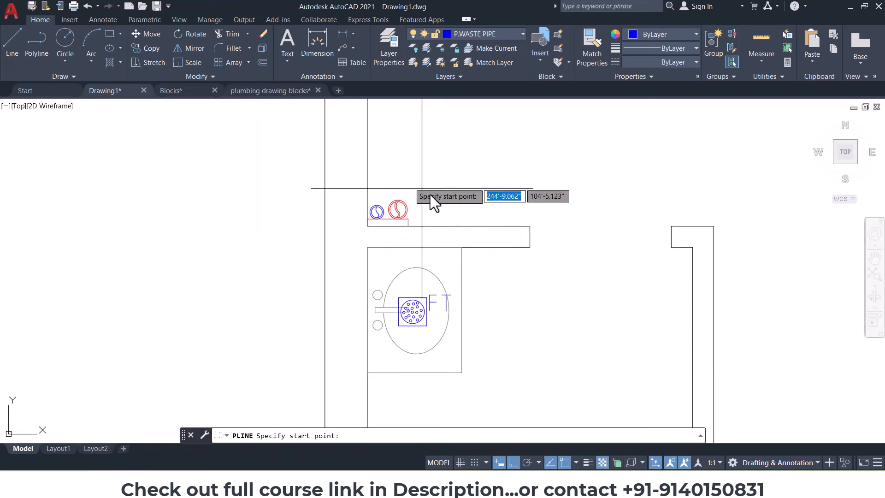
pyautogui.scroll(-2, 431, 192)
pyautogui.scroll(5, 421, 248)
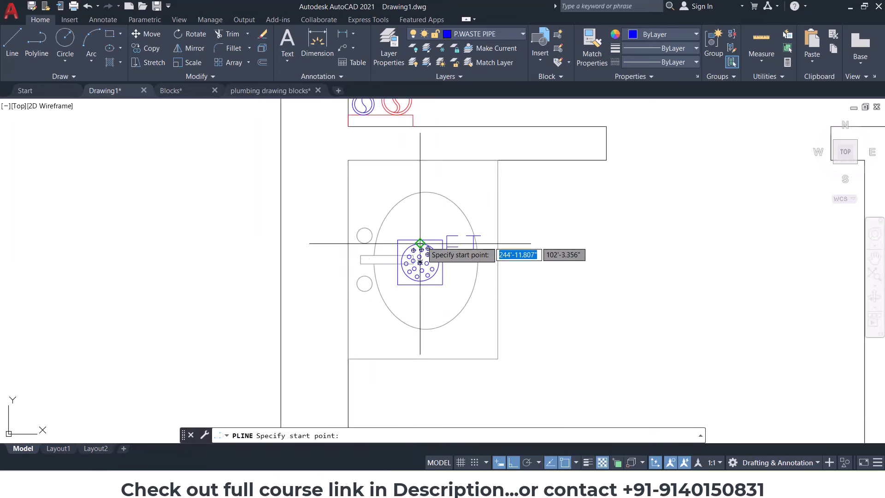
pyautogui.click(420, 249)
pyautogui.scroll(4, 370, 209)
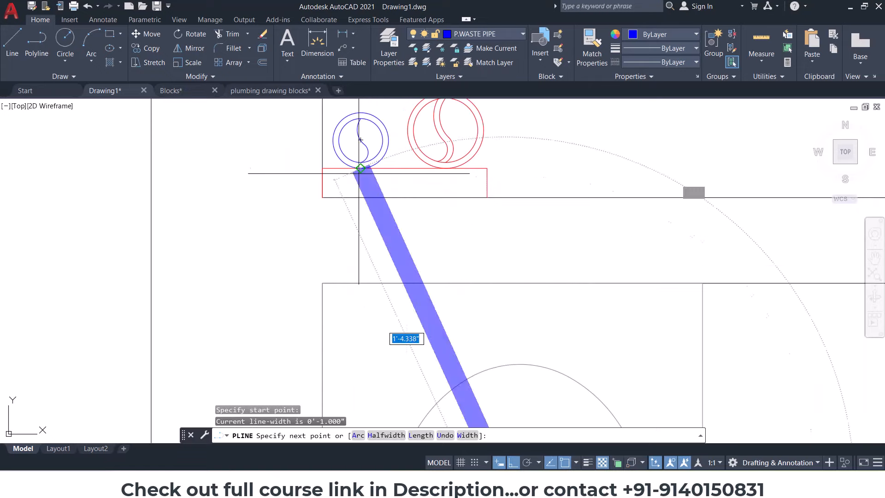
pyautogui.click(360, 162)
pyautogui.scroll(4, 361, 162)
pyautogui.press('Return')
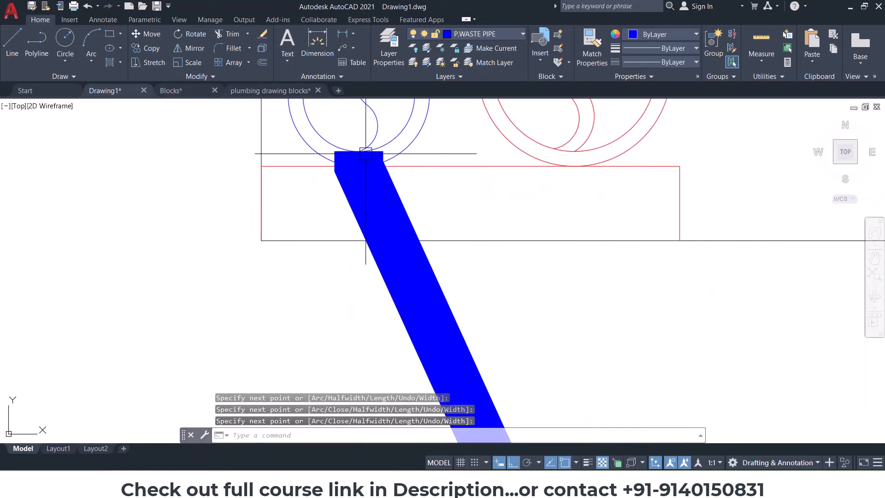
pyautogui.scroll(-3, 362, 147)
# Step: Draw a vertical waste pipe about 6'-3" long from the bathroom's lower floor trap up to the washbasin trap's lower edge level
pyautogui.press('Return')
pyautogui.moveTo(405, 429); pyautogui.dragTo(426, 207, button='middle')
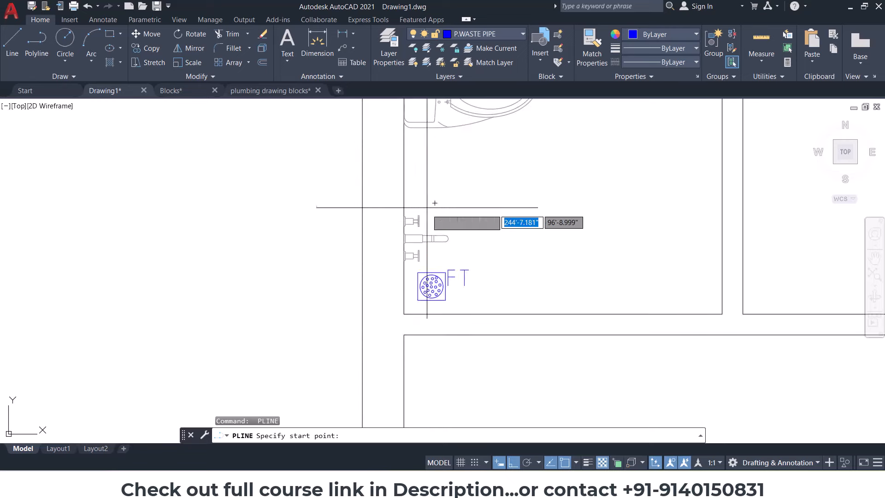
pyautogui.click(431, 272)
pyautogui.moveTo(434, 123); pyautogui.dragTo(421, 383, button='middle')
pyautogui.scroll(7, 403, 212)
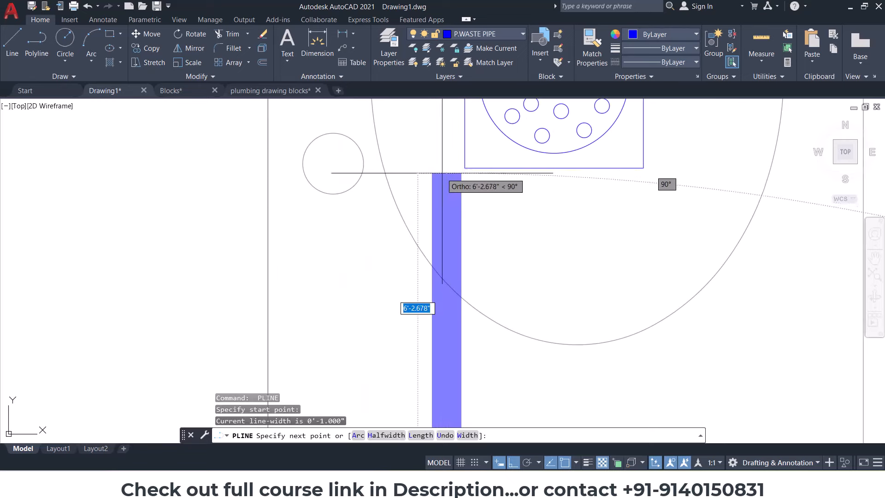
pyautogui.click(447, 171)
pyautogui.press('Escape')
# Step: Move the washbasin floor trap by its lower edge midpoint onto the upper end of the vertical waste pipe
pyautogui.moveTo(579, 119); pyautogui.dragTo(487, 269, button='middle')
pyautogui.click(504, 322)
pyautogui.press('Escape')
pyautogui.click(479, 297)
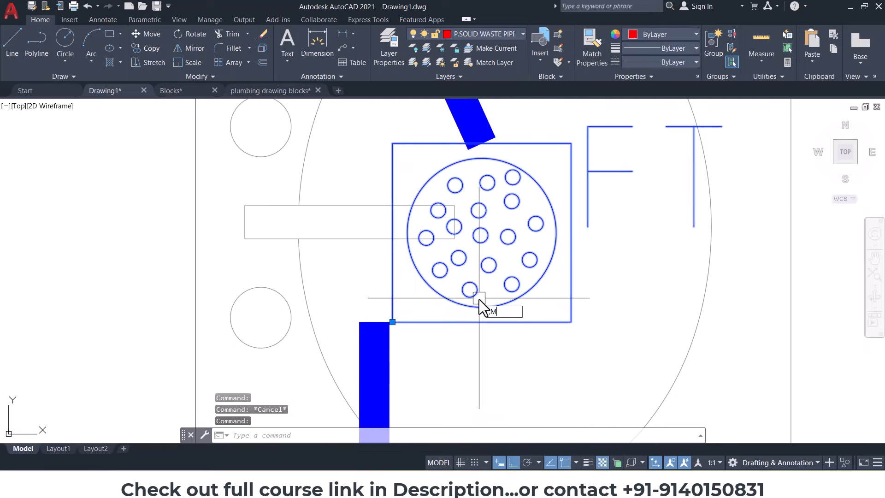
pyautogui.press('Escape')
pyautogui.click(489, 304)
pyautogui.write('M')
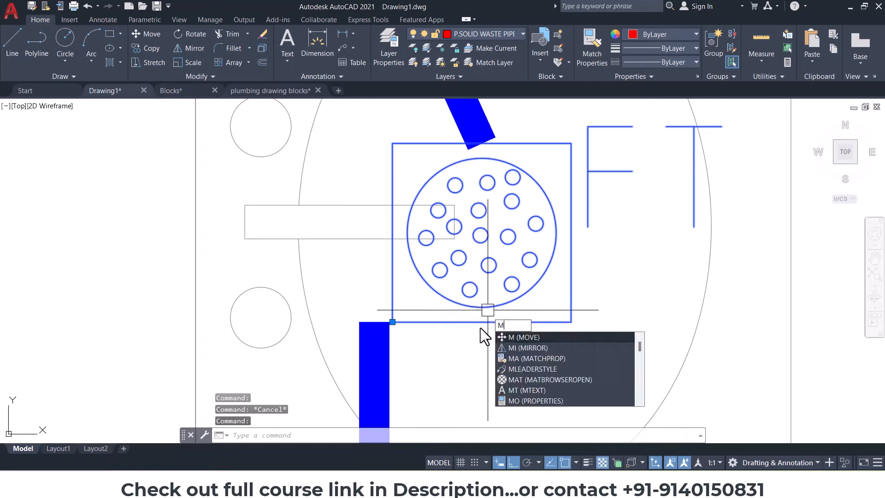
pyautogui.press('Return')
pyautogui.click(481, 321)
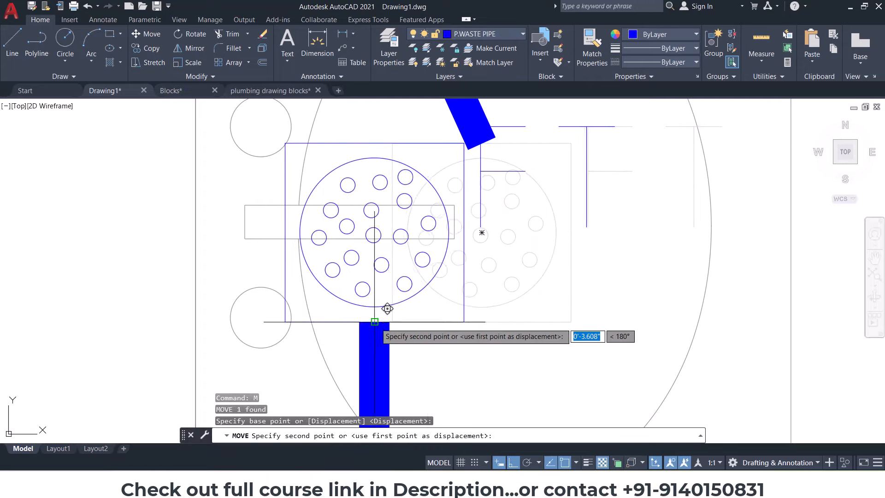
pyautogui.click(374, 322)
pyautogui.moveTo(442, 278); pyautogui.dragTo(454, 350, button='middle')
# Step: Stretch the lower end of the slanted waste pipe to the upper edge midpoint of the moved washbasin floor trap
pyautogui.press('Escape')
pyautogui.click(498, 173)
pyautogui.click(548, 204)
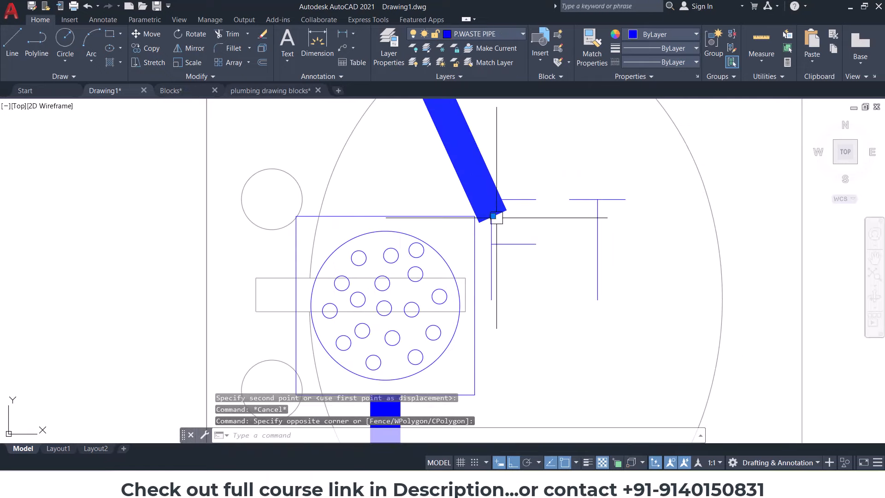
pyautogui.click(495, 216)
pyautogui.press('Escape')
pyautogui.click(507, 193)
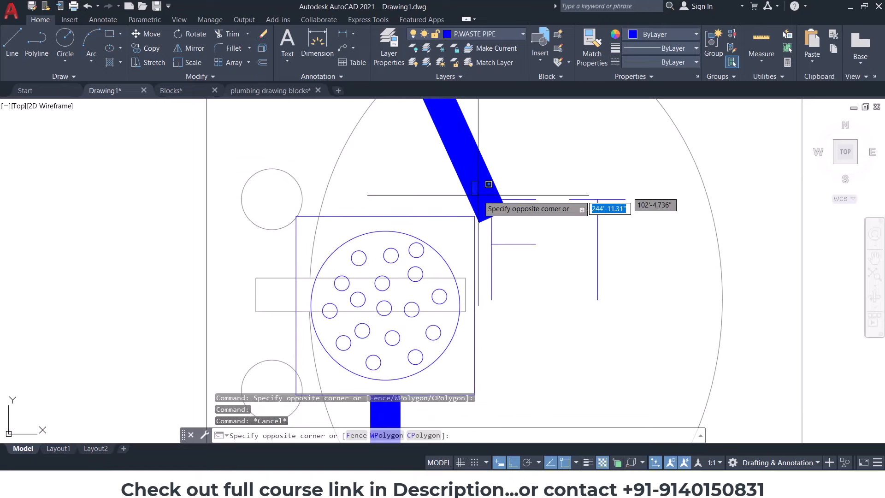
pyautogui.click(453, 182)
pyautogui.click(492, 215)
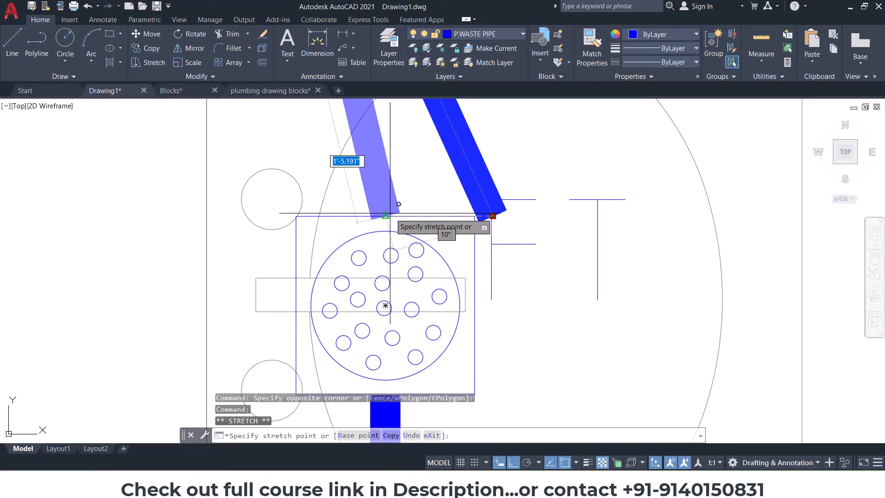
pyautogui.scroll(-10, 390, 213)
pyautogui.press('Escape')
pyautogui.press('Escape')
# Step: Draw a pipe polyline from the middle plan's toilet to the side of the red riser
pyautogui.click(45, 56)
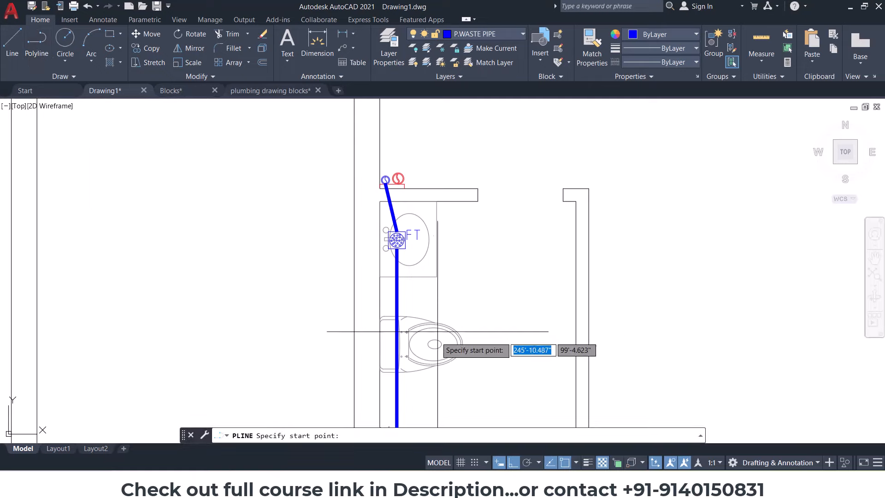
pyautogui.click(435, 346)
pyautogui.scroll(6, 376, 181)
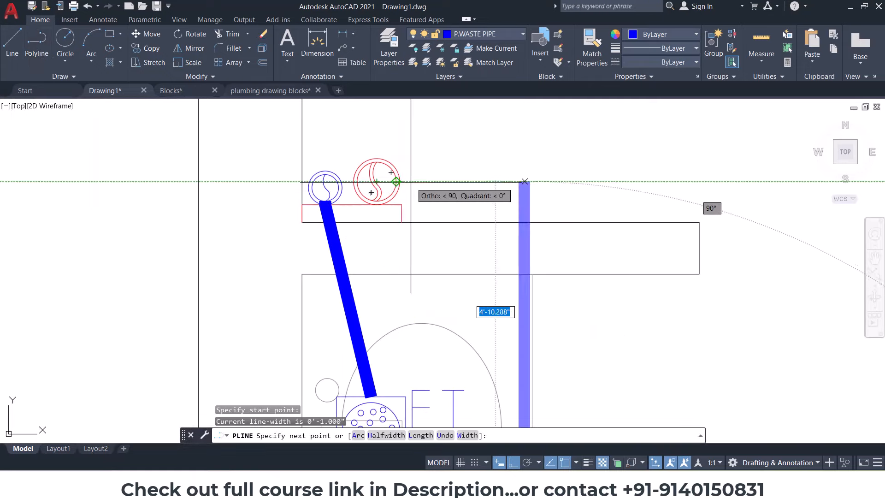
pyautogui.click(401, 182)
pyautogui.press('Escape')
# Step: Match the toilet pipe's properties to the red riser so it lies on the solid waste pipe layer
pyautogui.write('MA')
pyautogui.press('Return')
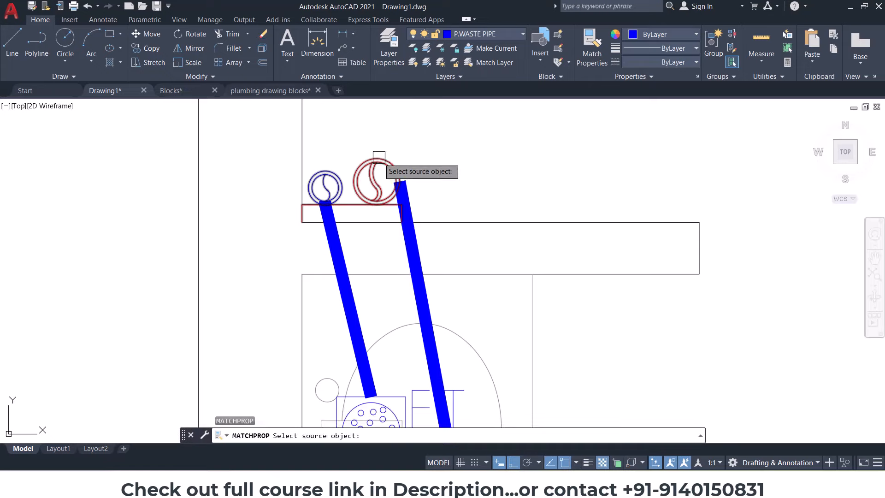
pyautogui.click(379, 157)
pyautogui.click(412, 239)
pyautogui.press('Escape')
pyautogui.press('Escape')
# Step: Stretch the toilet pipe's upper end to the underside of the red riser
pyautogui.scroll(-6, 434, 226)
pyautogui.click(425, 216)
pyautogui.scroll(10, 425, 215)
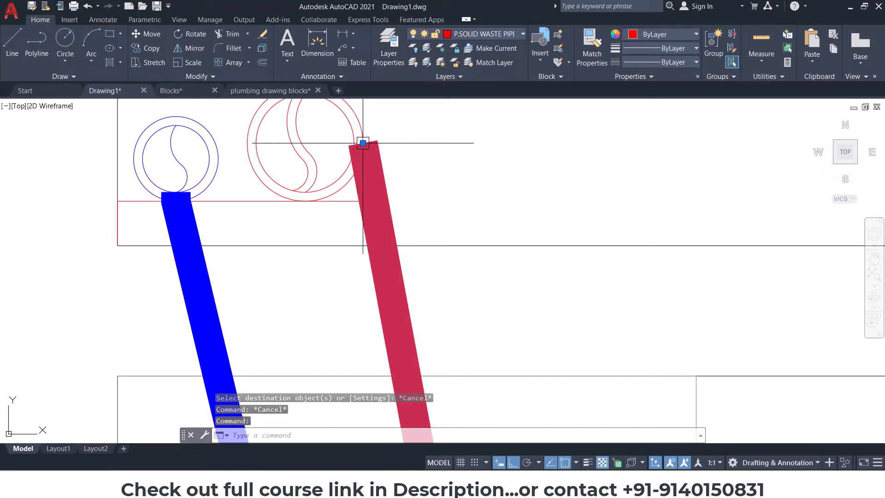
pyautogui.click(363, 143)
pyautogui.scroll(-8, 393, 199)
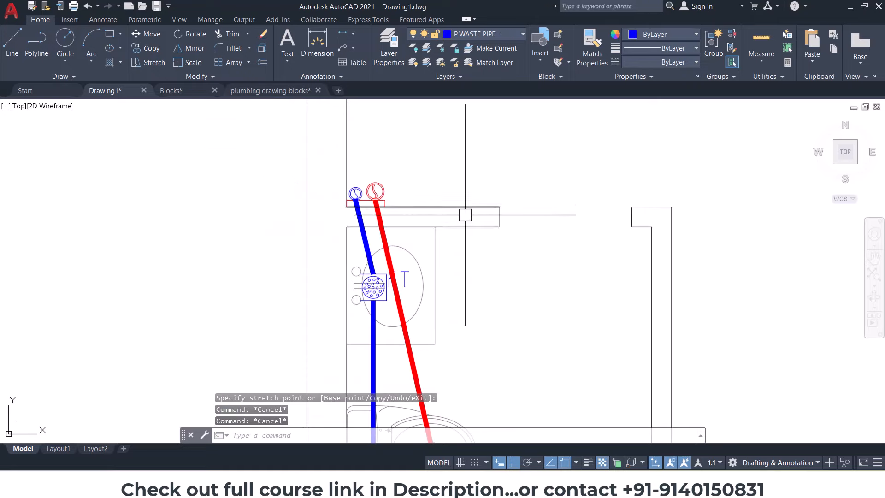
# Step: Move the floor trap in the space above the bathroom straight down onto the wall edge beside the risers
pyautogui.moveTo(465, 215); pyautogui.dragTo(469, 322, button='middle')
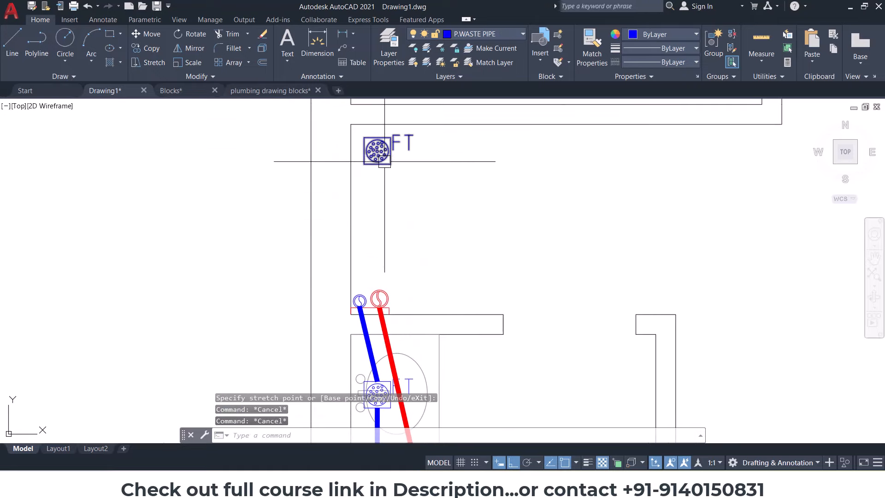
pyautogui.scroll(-5, 494, 210)
pyautogui.scroll(5, 462, 208)
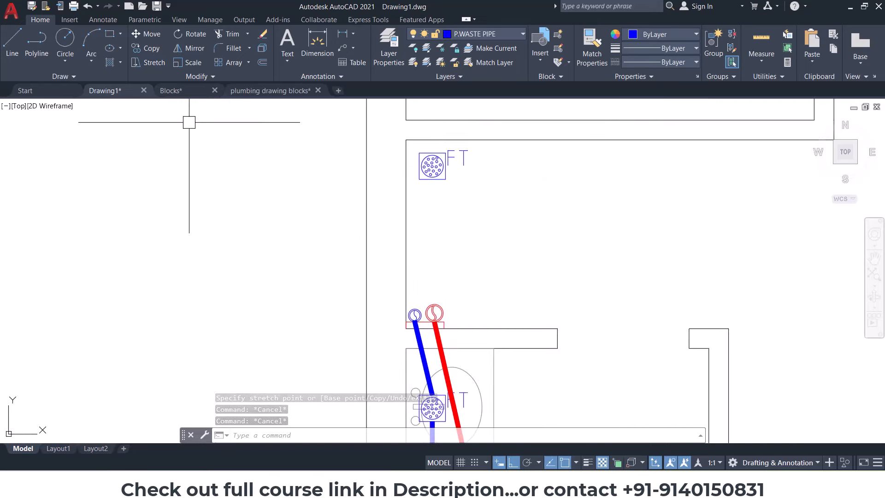
pyautogui.click(36, 46)
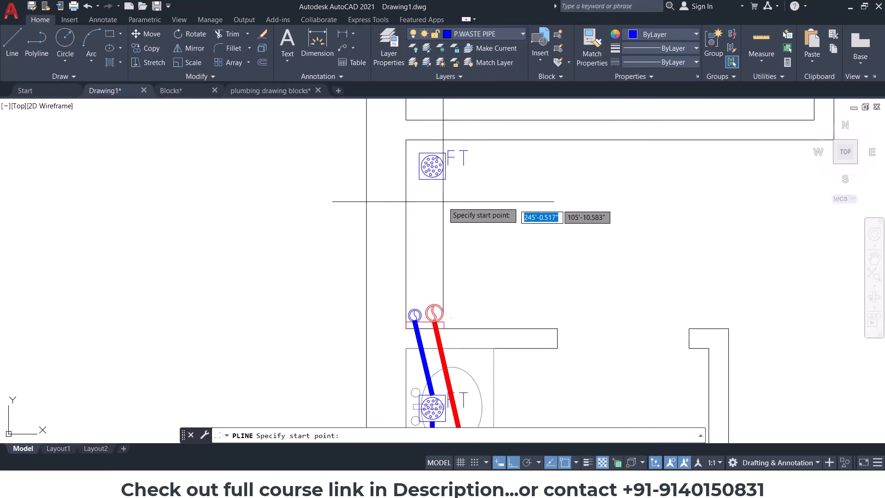
pyautogui.press('Escape')
pyautogui.click(432, 178)
pyautogui.write('m')
pyautogui.press('Return')
pyautogui.scroll(2, 432, 175)
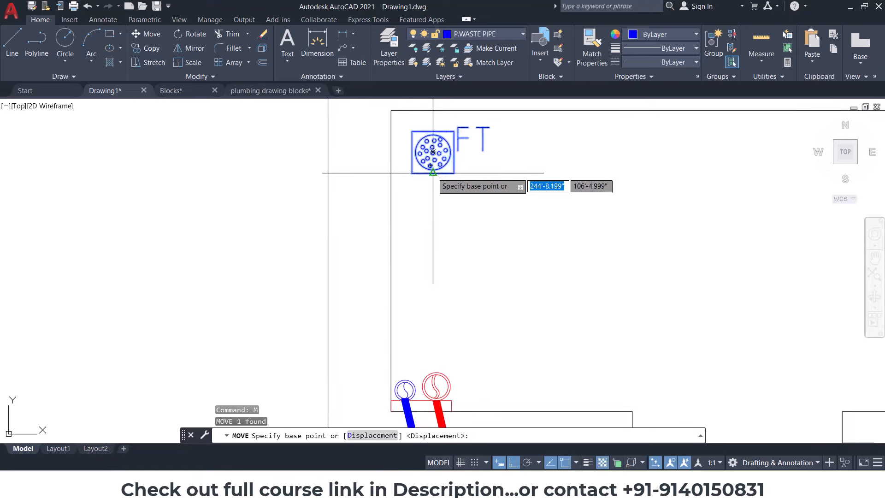
pyautogui.click(433, 172)
pyautogui.scroll(2, 430, 355)
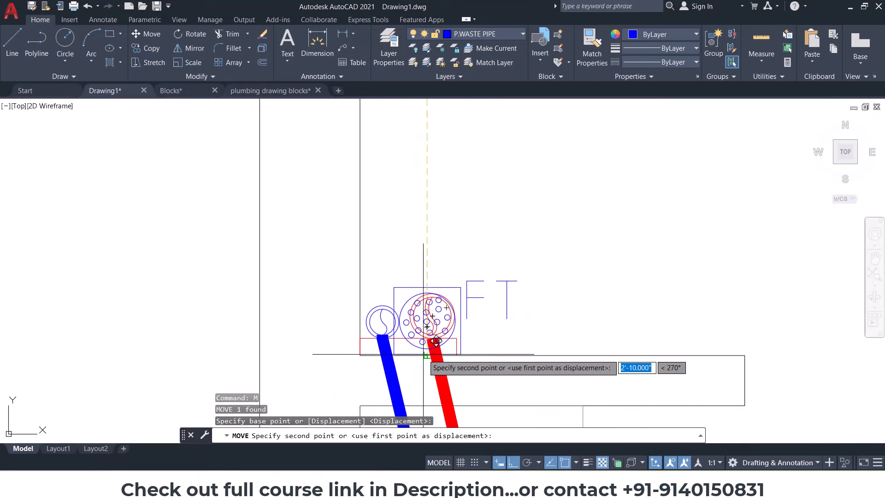
pyautogui.press('Escape')
# Step: Move the floor trap overlapping the red riser 6 inches straight up
pyautogui.click(411, 283)
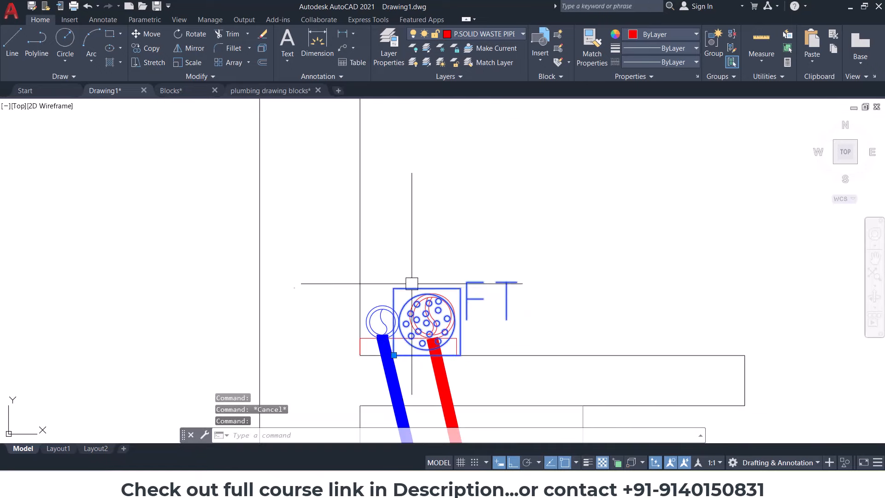
pyautogui.write('m')
pyautogui.press('Return')
pyautogui.click(438, 266)
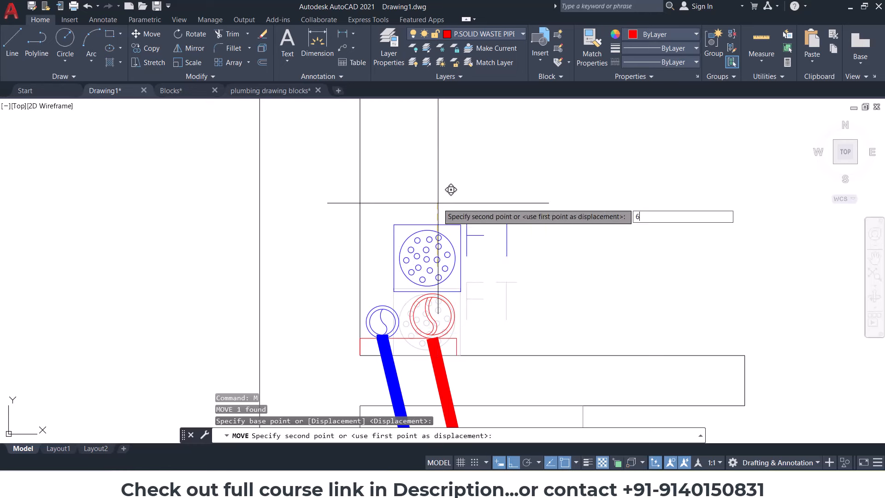
pyautogui.write('6')
pyautogui.press('Return')
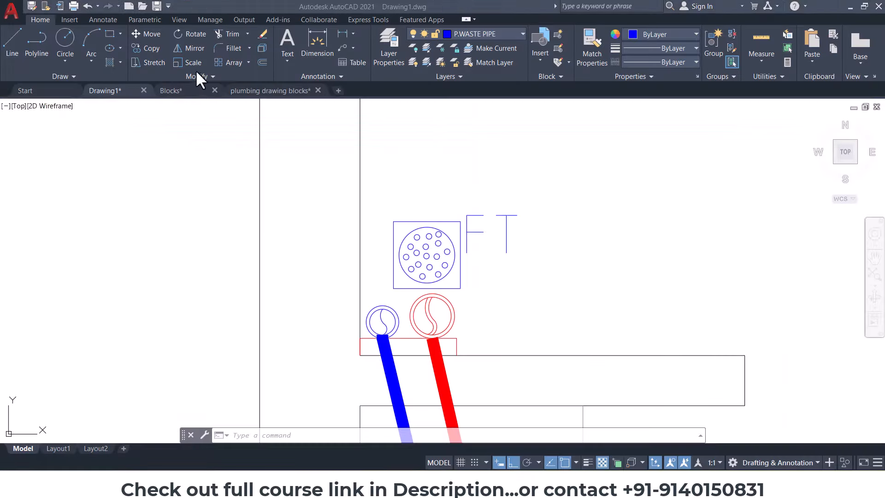
# Step: Draw a short waste pipe from the outer-wall side of the floor trap above the risers to the top of the blue riser
pyautogui.scroll(4, 416, 291)
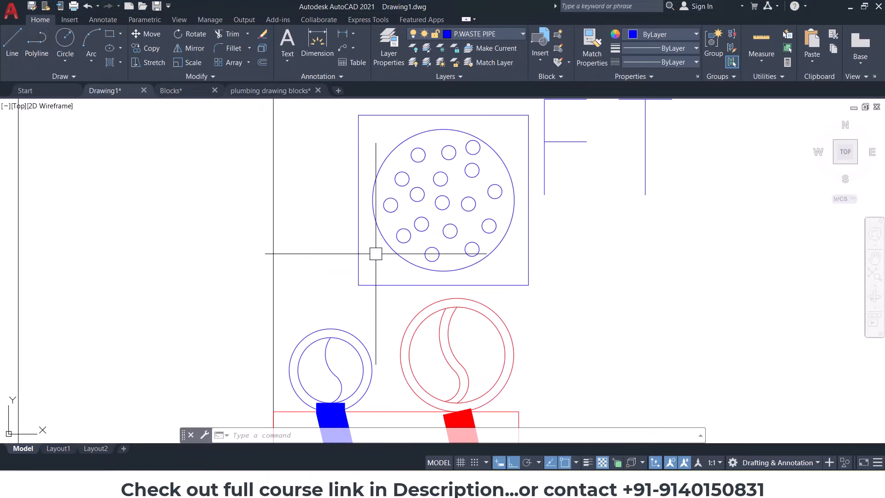
pyautogui.click(39, 57)
pyautogui.click(358, 261)
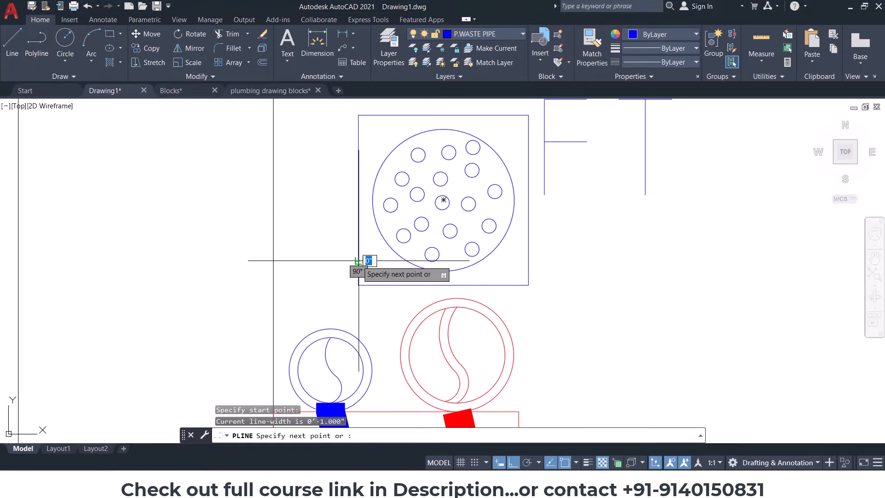
pyautogui.click(330, 329)
pyautogui.press('Return')
pyautogui.scroll(-12, 259, 315)
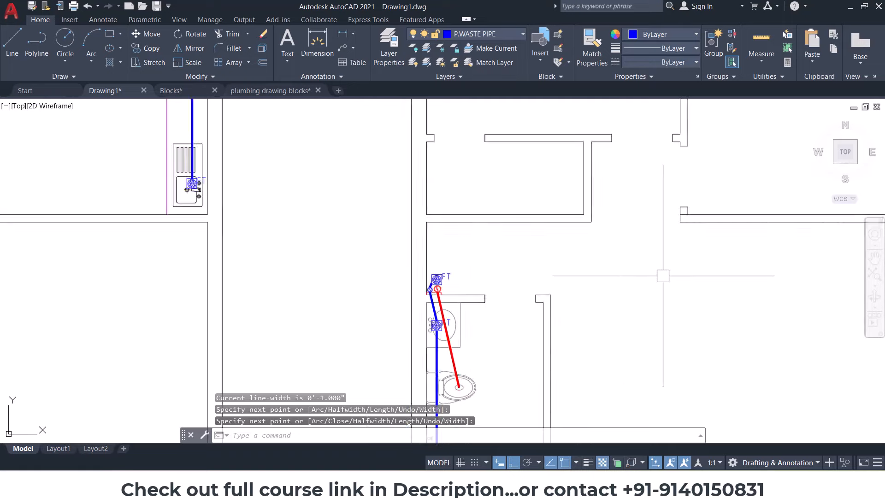
# Step: Copy the blue and red risers with their base rectangle from the first-floor plan to the matching wall corner above the ground-floor bathroom
pyautogui.scroll(-4, 461, 269)
pyautogui.moveTo(573, 345); pyautogui.dragTo(547, 241, button='middle')
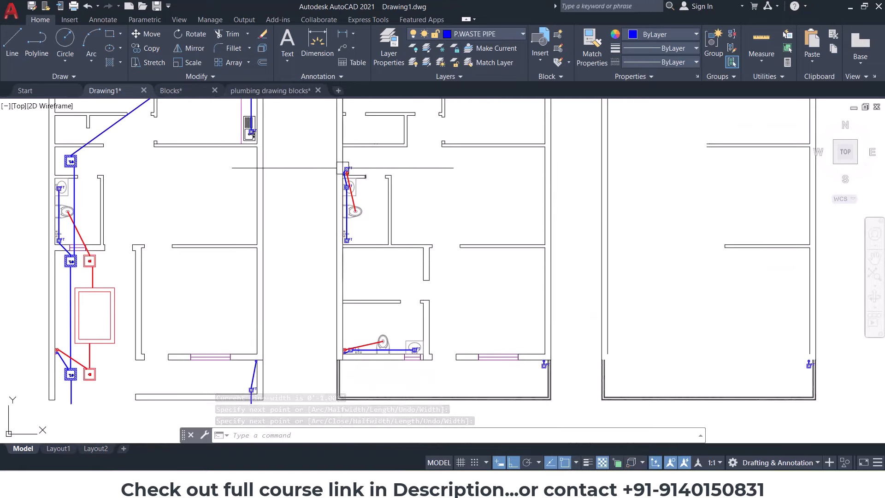
pyautogui.scroll(10, 347, 174)
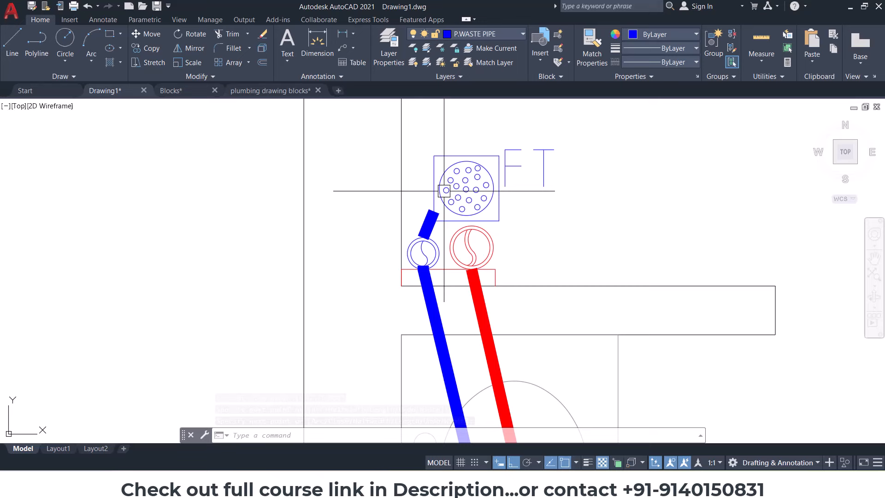
pyautogui.click(152, 49)
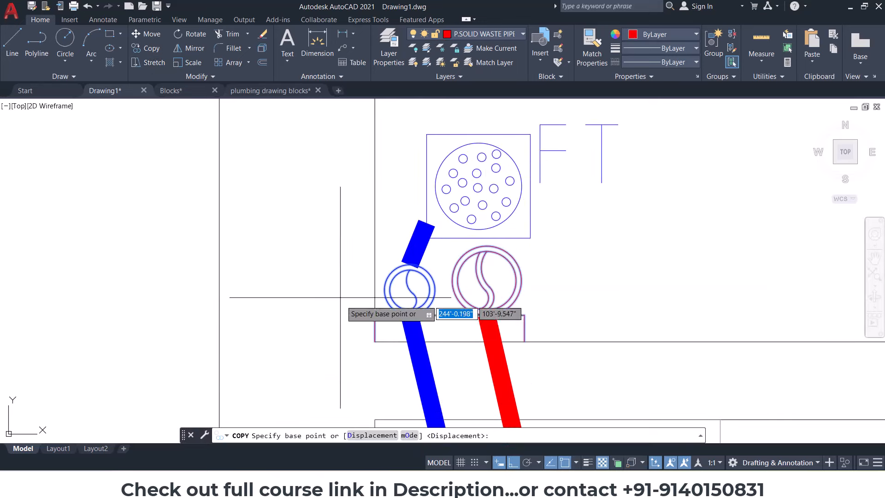
pyautogui.click(375, 341)
pyautogui.scroll(-6, 318, 339)
pyautogui.scroll(8, 313, 277)
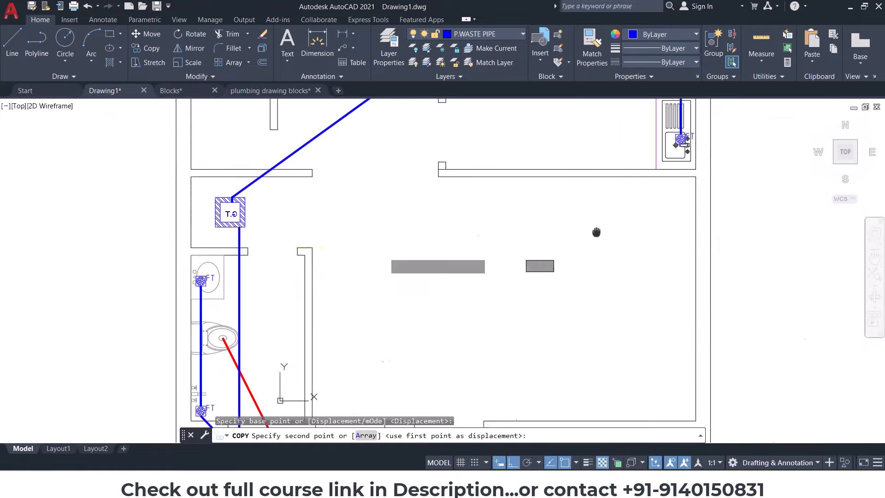
pyautogui.click(334, 295)
pyautogui.press('Escape')
pyautogui.press('Escape')
# Step: Copy the I.C chamber below the ground-floor bathroom straight up to beside the G.T chamber above the bathroom
pyautogui.scroll(-4, 376, 253)
pyautogui.moveTo(433, 258); pyautogui.dragTo(388, 205, button='middle')
pyautogui.scroll(-2, 442, 219)
pyautogui.moveTo(478, 213); pyautogui.dragTo(454, 174, button='middle')
pyautogui.moveTo(423, 147); pyautogui.dragTo(423, 168, button='middle')
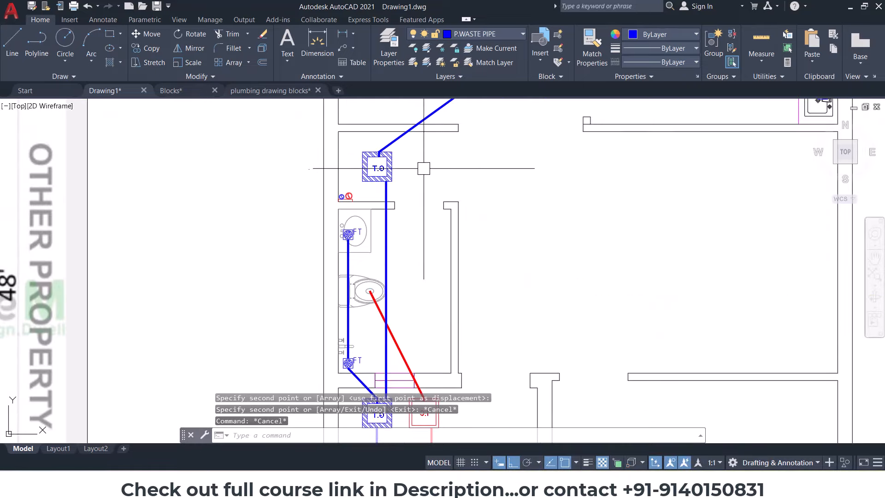
pyautogui.moveTo(414, 162); pyautogui.dragTo(433, 190)
pyautogui.press('Escape')
pyautogui.moveTo(426, 227); pyautogui.dragTo(406, 191, button='middle')
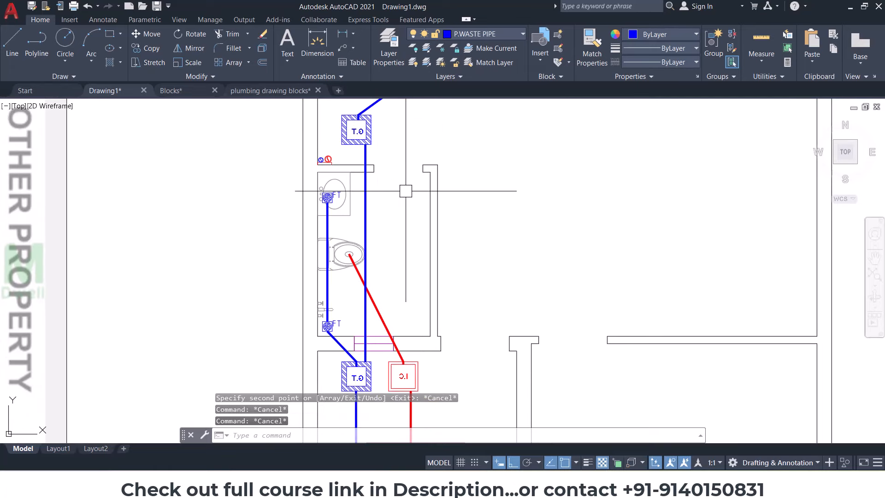
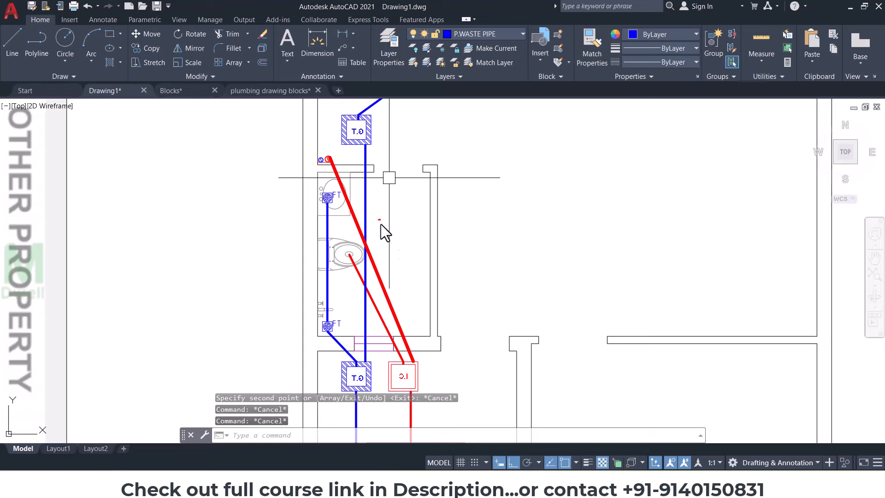
pyautogui.press('Escape')
pyautogui.press('Escape')
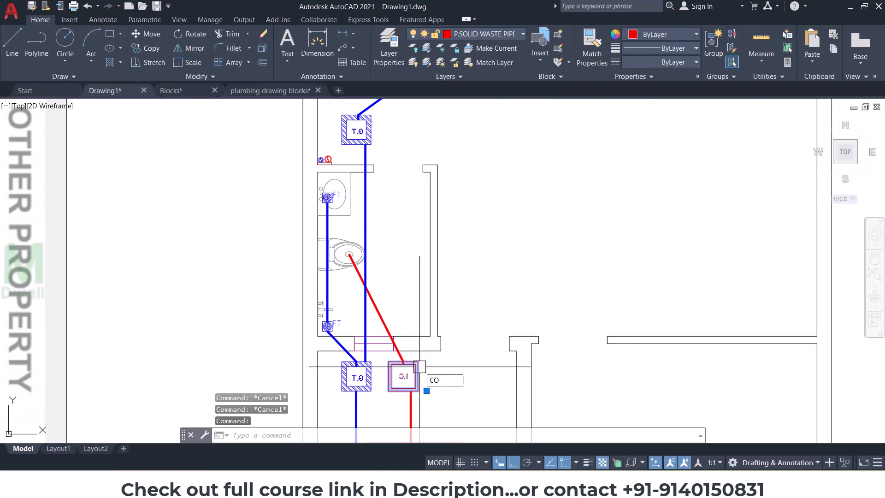
pyautogui.press('Return')
pyautogui.click(417, 363)
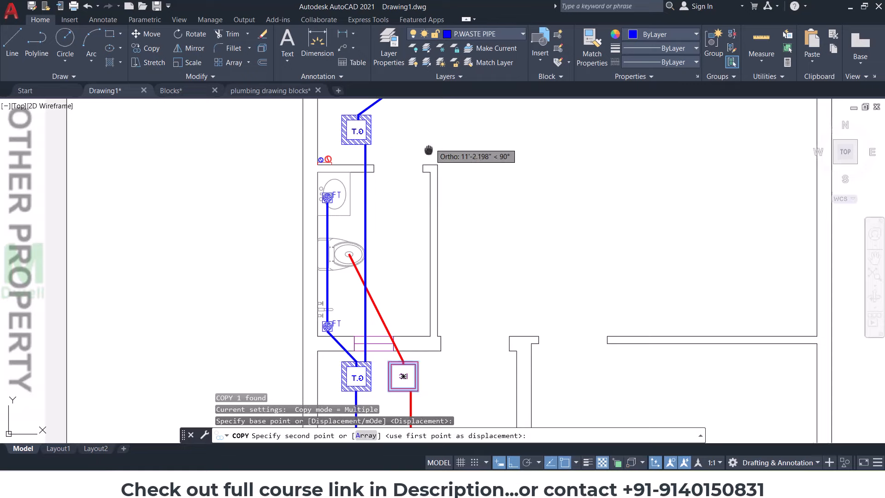
pyautogui.scroll(4, 433, 88)
pyautogui.click(385, 154)
pyautogui.press('Escape')
pyautogui.press('Escape')
pyautogui.press('Escape')
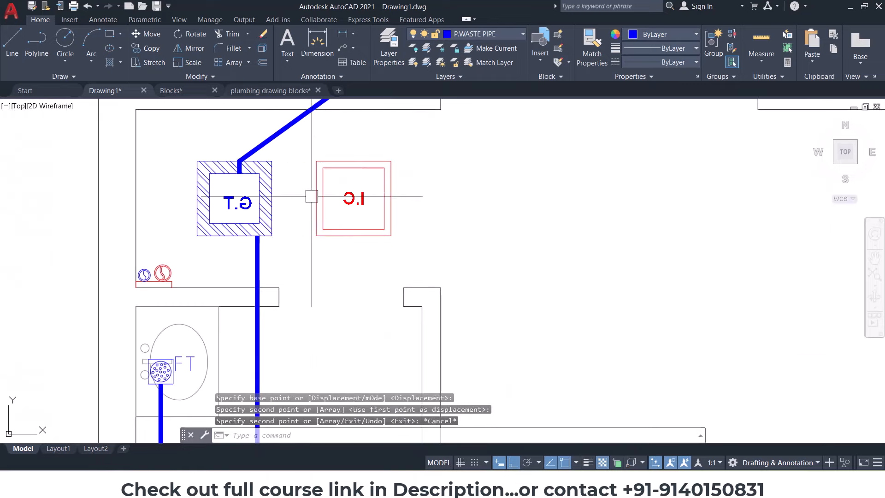
# Step: Draw a pipe polyline from the side of the ground-floor red riser into the bottom of the copied I.C chamber
pyautogui.click(28, 44)
pyautogui.scroll(4, 162, 259)
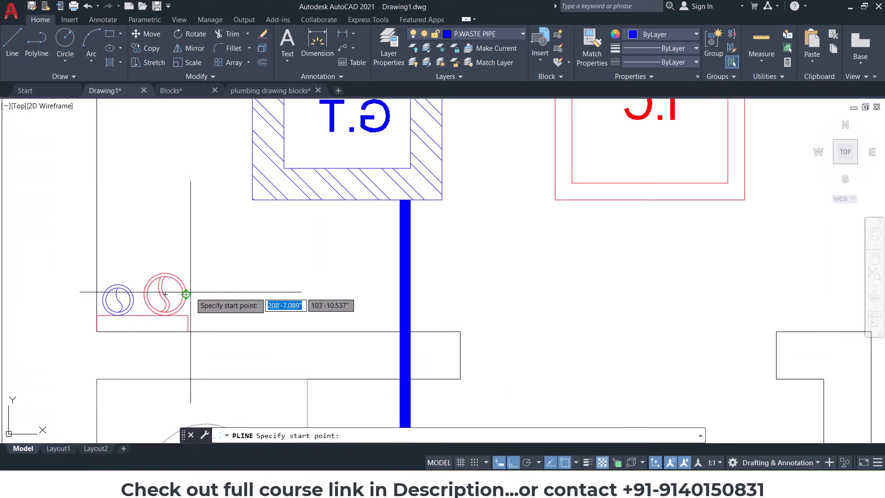
pyautogui.click(186, 294)
pyautogui.click(648, 197)
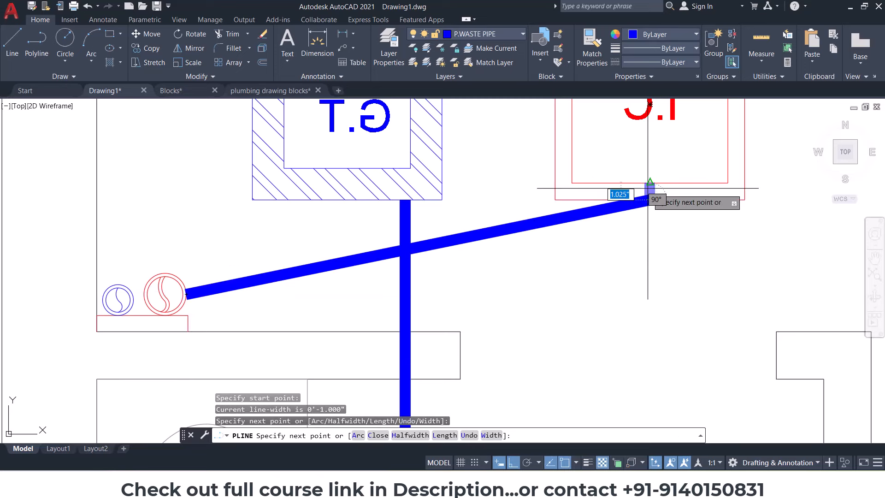
pyautogui.click(647, 188)
pyautogui.press('Return')
# Step: Match the new riser pipe's properties to the red I.C chamber
pyautogui.write('A')
pyautogui.press('Return')
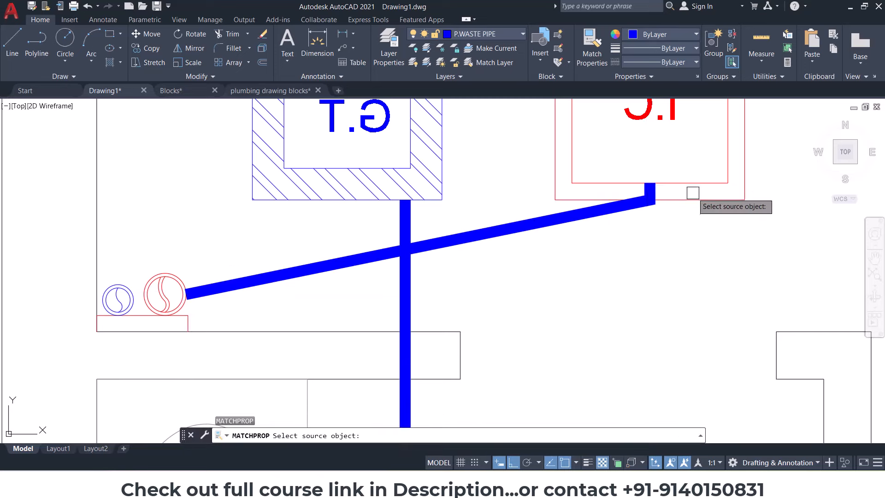
pyautogui.click(691, 199)
pyautogui.click(590, 209)
pyautogui.press('Escape')
pyautogui.press('Escape')
pyautogui.press('Escape')
# Step: Draw a waste pipe from the top of the blue riser into the outer-wall side of the G.T chamber above the bathroom
pyautogui.click(37, 42)
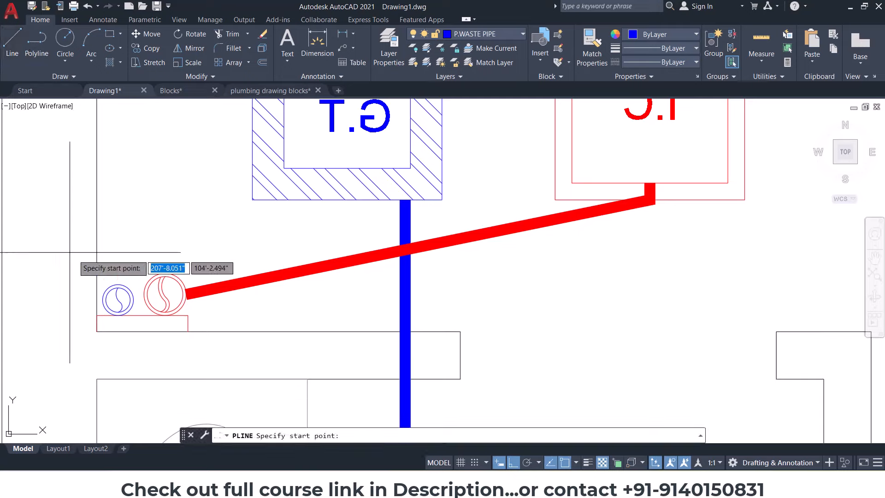
pyautogui.click(118, 285)
pyautogui.moveTo(242, 98); pyautogui.dragTo(238, 195, button='middle')
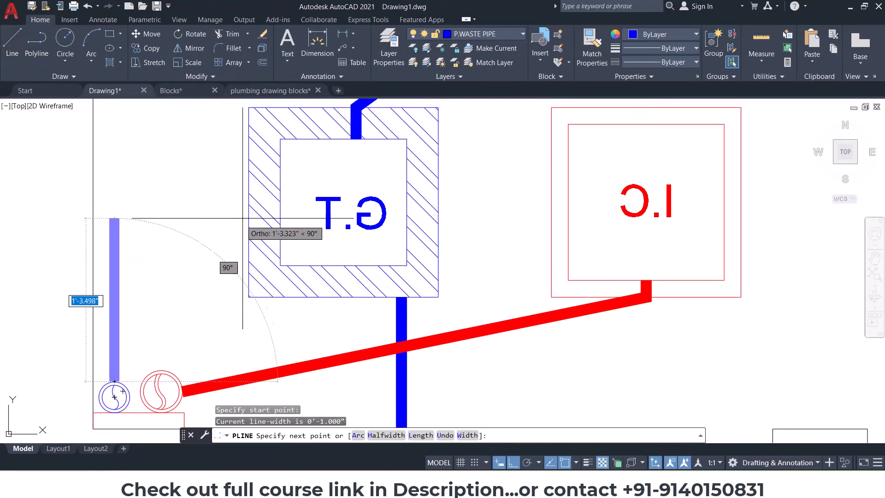
pyautogui.click(248, 203)
pyautogui.click(280, 202)
pyautogui.press('Return')
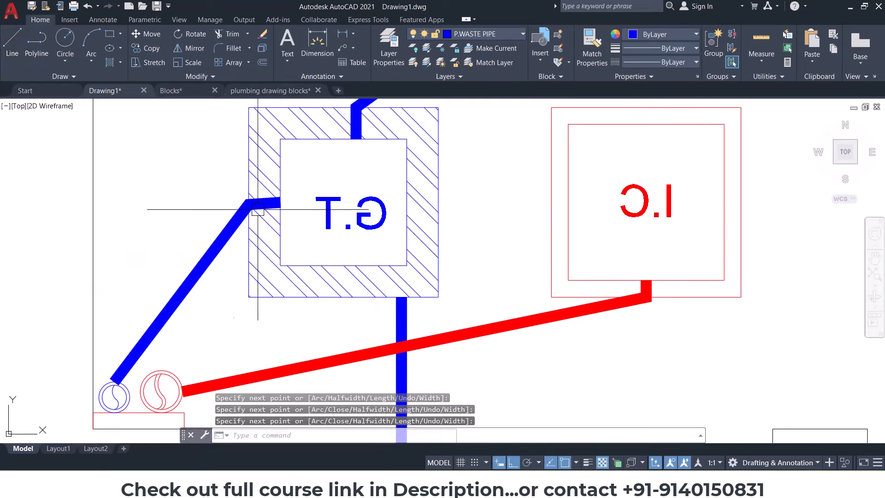
pyautogui.press('Escape')
pyautogui.press('Escape')
pyautogui.press('Escape')
# Step: Create a new layer named DIMENSION and set its color to white
pyautogui.scroll(-8, 235, 216)
pyautogui.moveTo(446, 255); pyautogui.dragTo(444, 244, button='middle')
pyautogui.scroll(-6, 444, 244)
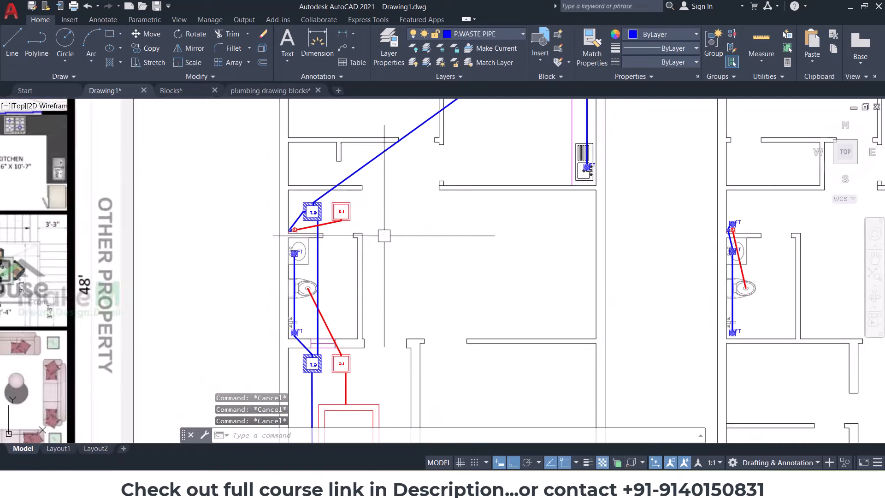
pyautogui.scroll(-5, 488, 268)
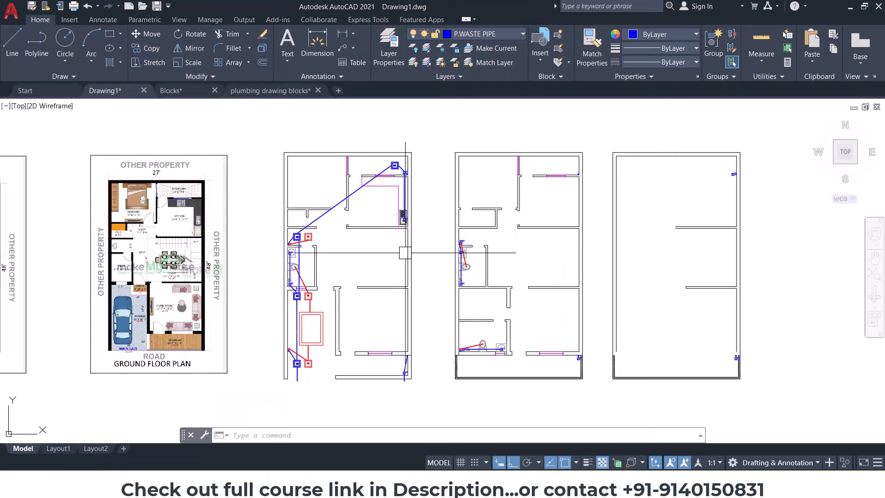
pyautogui.scroll(3, 403, 177)
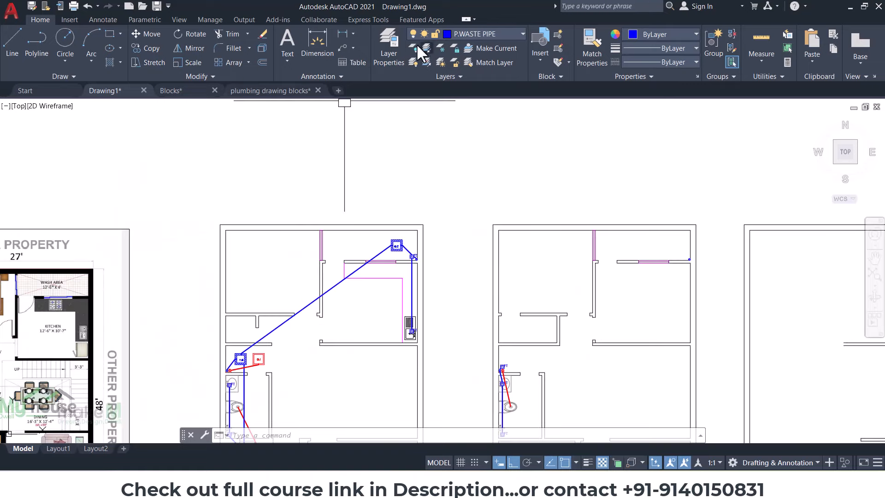
pyautogui.click(390, 48)
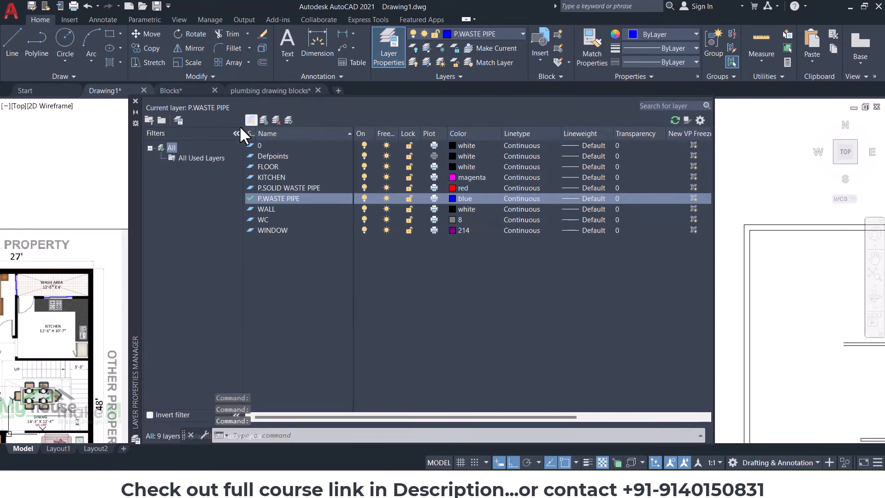
pyautogui.click(250, 119)
pyautogui.write('DIMENSION')
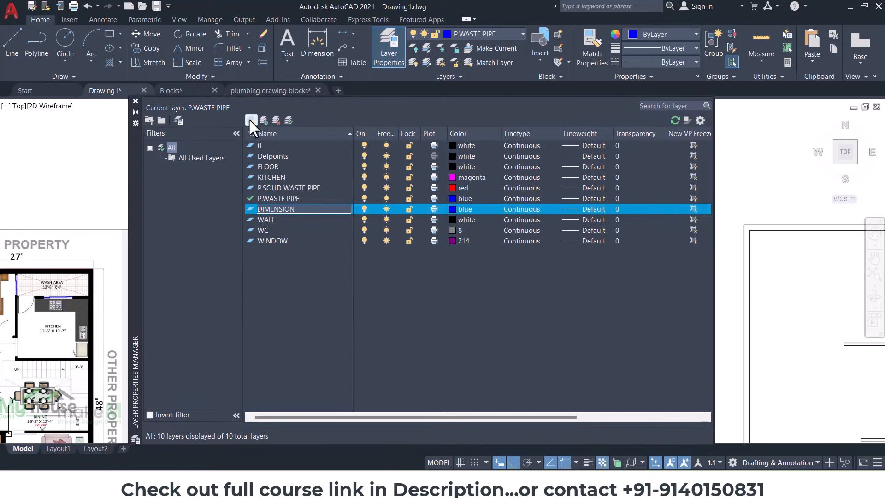
pyautogui.press('Return')
pyautogui.click(464, 209)
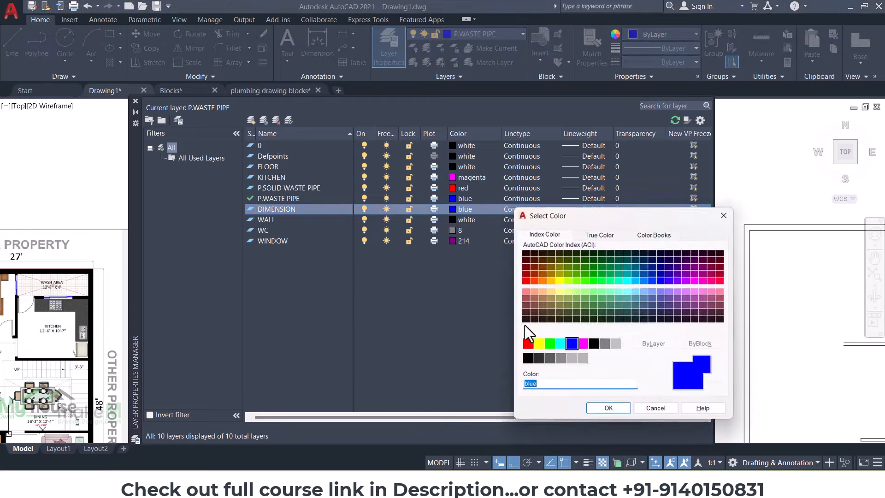
pyautogui.click(603, 409)
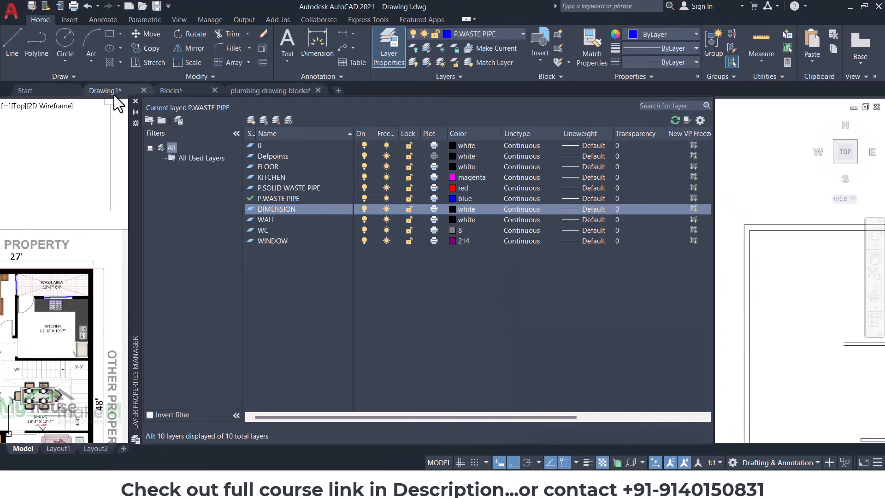
pyautogui.click(135, 101)
# Step: Add a multileader reading GULLY TRAP 1'6"X1'6" pointing down at the top of the G.T chamber in the ground-floor wash area
pyautogui.scroll(4, 405, 216)
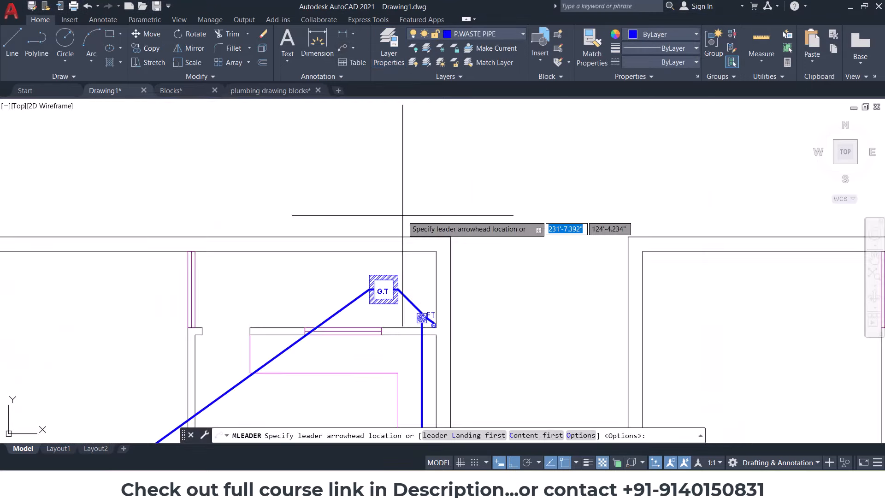
pyautogui.scroll(3, 386, 272)
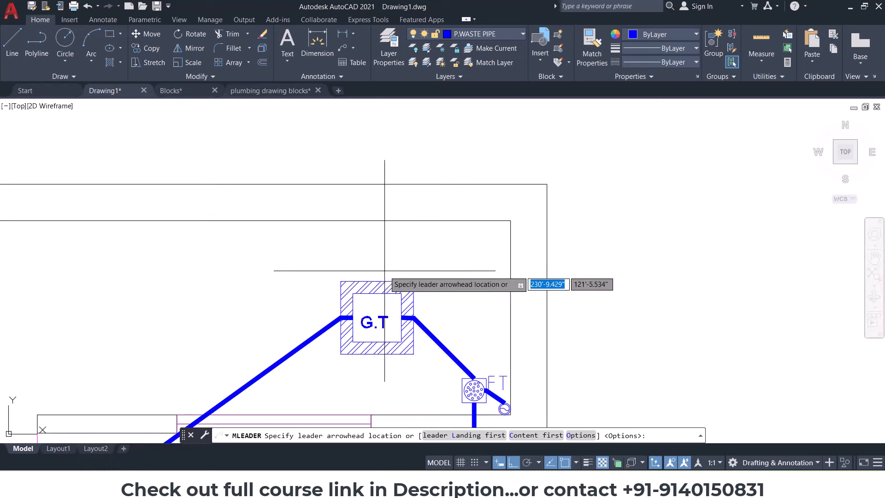
pyautogui.click(383, 273)
pyautogui.scroll(-1, 412, 213)
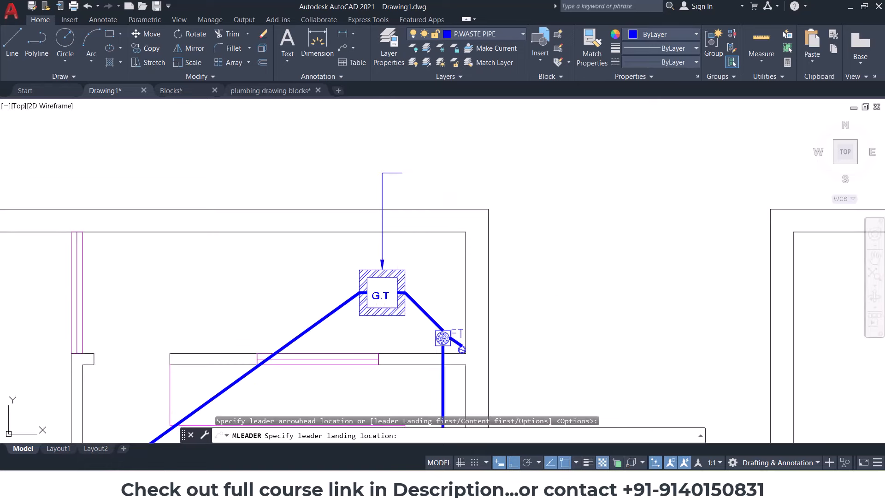
pyautogui.click(403, 172)
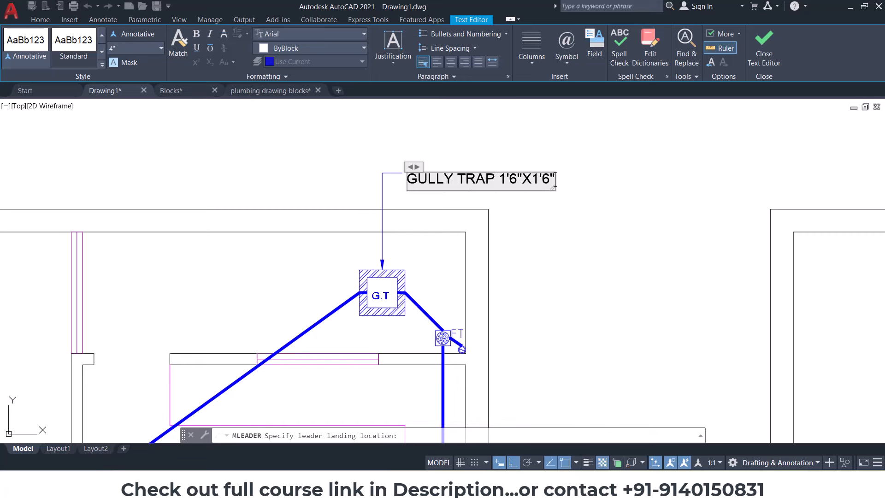
pyautogui.click(599, 222)
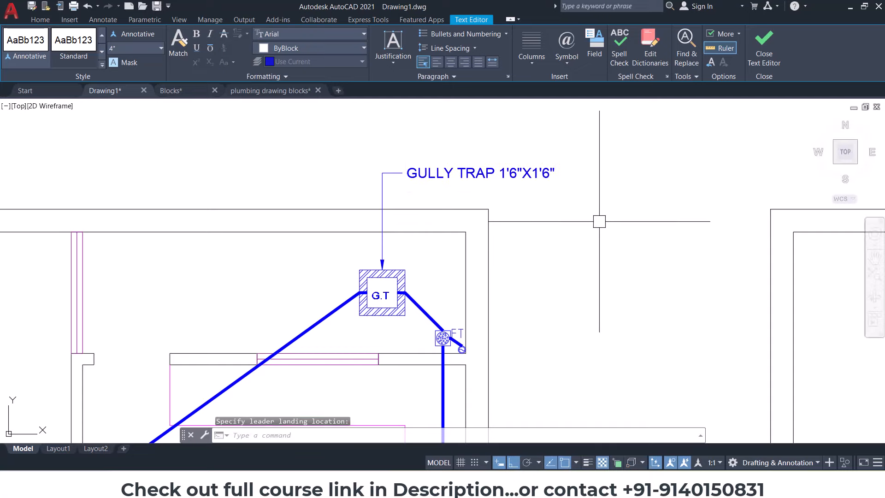
pyautogui.press('Escape')
pyautogui.press('Escape')
# Step: Copy the gully trap leader to the upper outer corner of the G.T chamber above the ground-floor bathroom
pyautogui.click(499, 174)
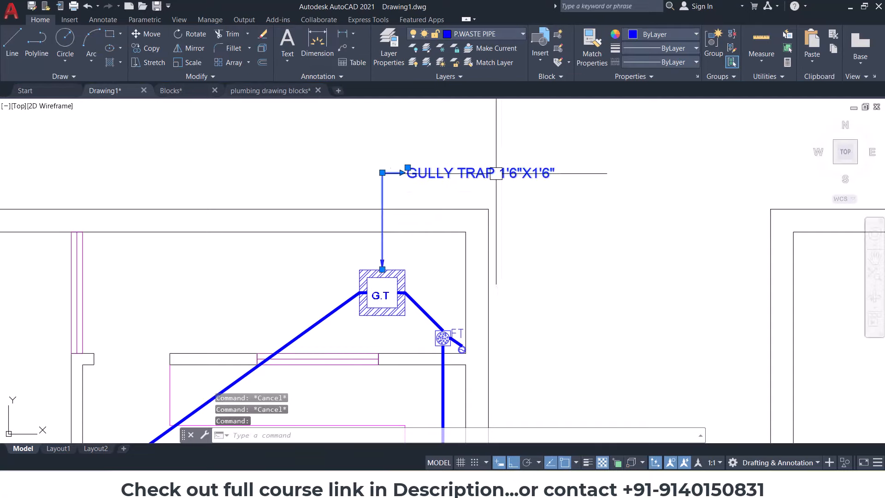
pyautogui.click(151, 44)
pyautogui.scroll(5, 382, 272)
pyautogui.click(382, 269)
pyautogui.scroll(-10, 382, 277)
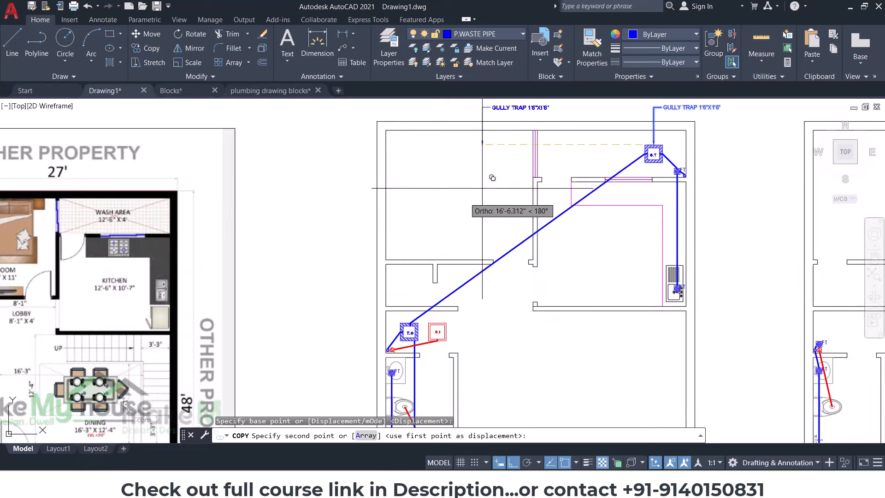
pyautogui.scroll(4, 403, 306)
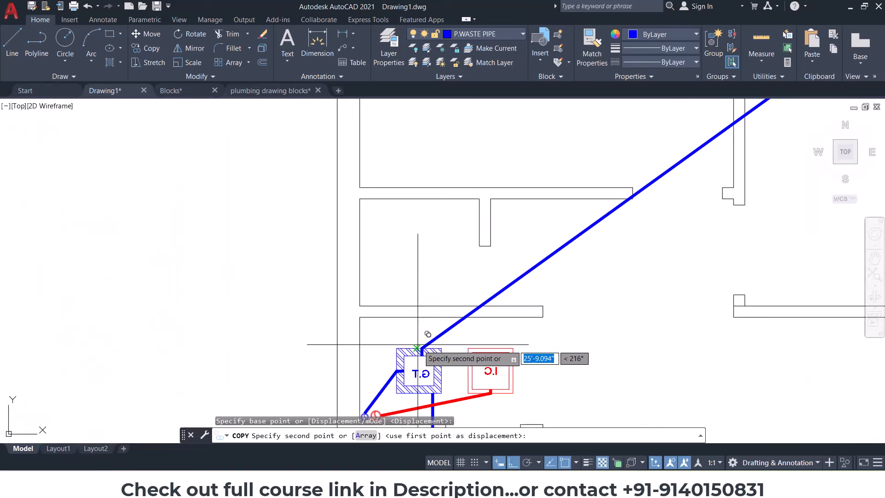
pyautogui.scroll(2, 421, 345)
pyautogui.click(356, 352)
# Step: Place another copy of the gully trap leader at the outer side of the G.T chamber below the bathroom
pyautogui.scroll(-3, 363, 343)
pyautogui.moveTo(494, 326); pyautogui.dragTo(434, 135, button='middle')
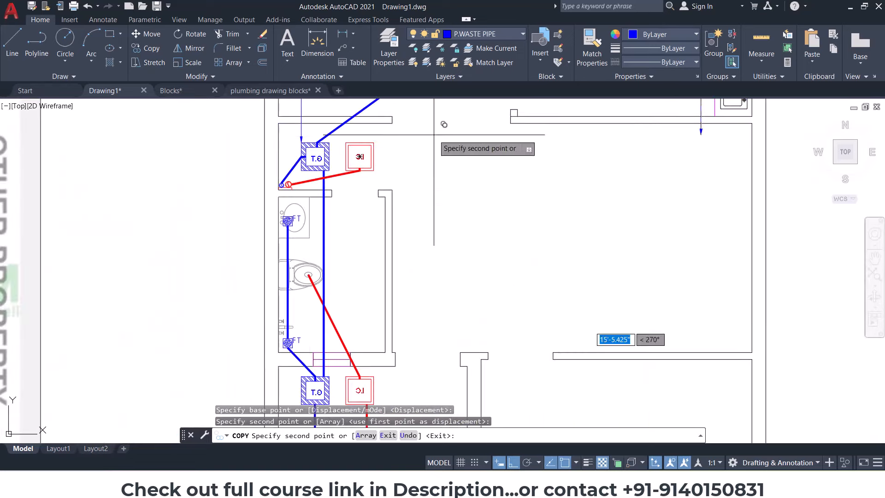
pyautogui.scroll(-3, 444, 125)
pyautogui.scroll(5, 375, 230)
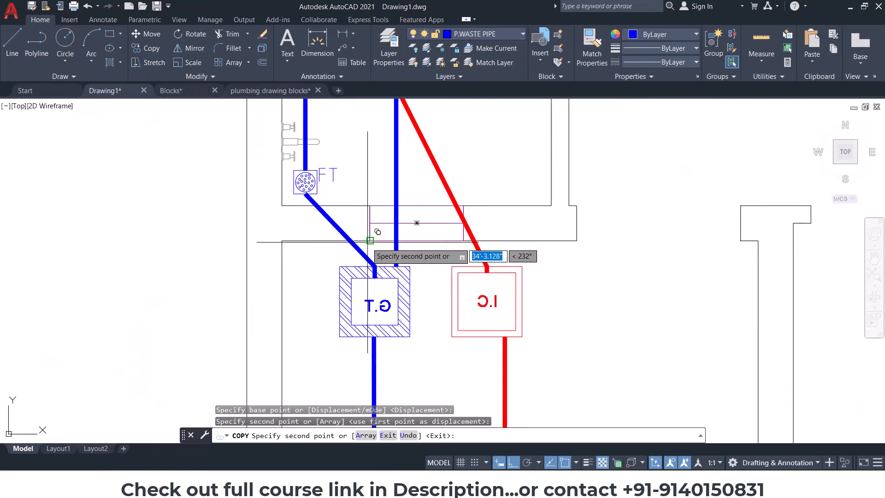
pyautogui.click(340, 300)
pyautogui.scroll(-2, 336, 302)
pyautogui.press('Escape')
pyautogui.click(336, 208)
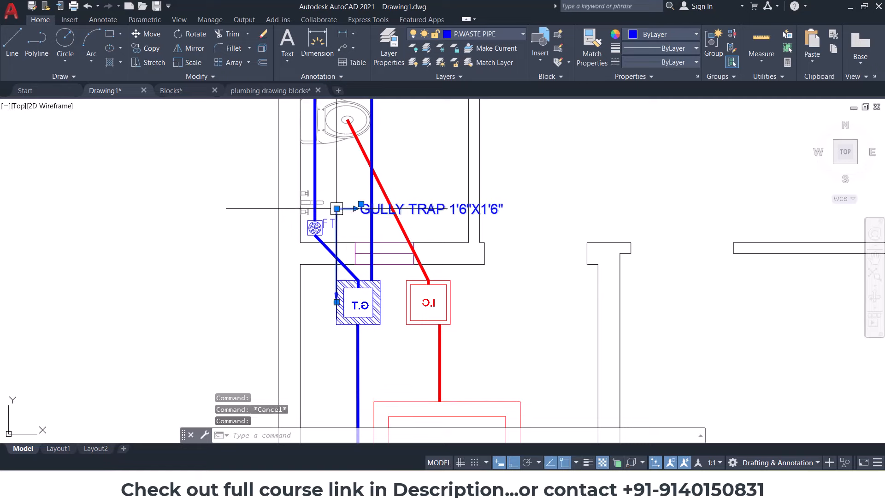
pyautogui.click(336, 208)
pyautogui.press('Escape')
pyautogui.click(385, 220)
pyautogui.press('Escape')
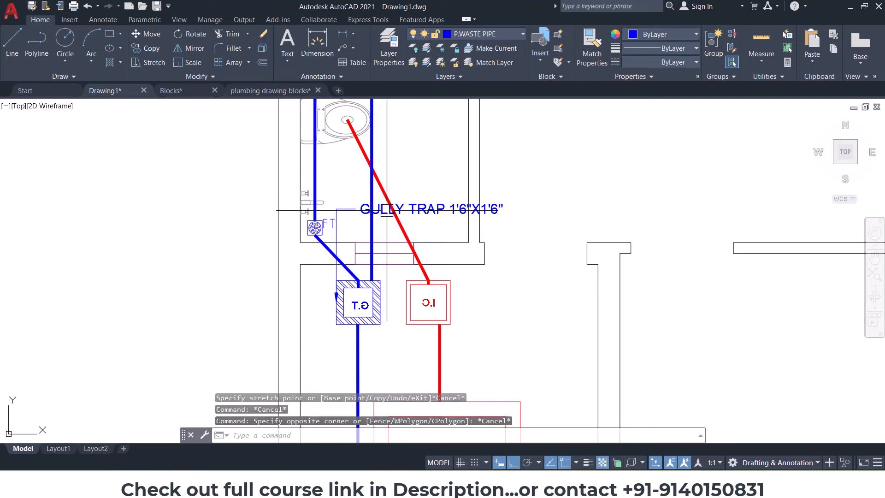
# Step: Delete the gully trap leader at the G.T chamber below the ground-floor bathroom
pyautogui.doubleClick(427, 211)
pyautogui.hotkey('ctrl', 'a')
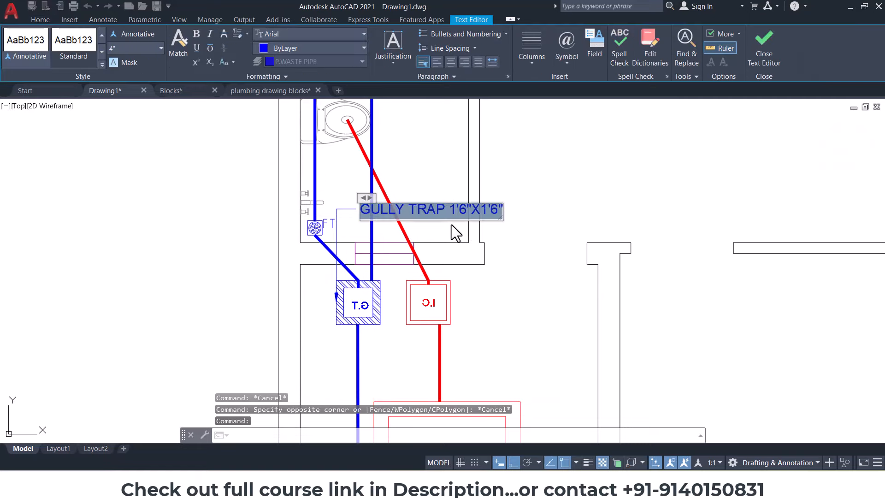
pyautogui.press('Escape')
pyautogui.click(357, 210)
pyautogui.press('Delete')
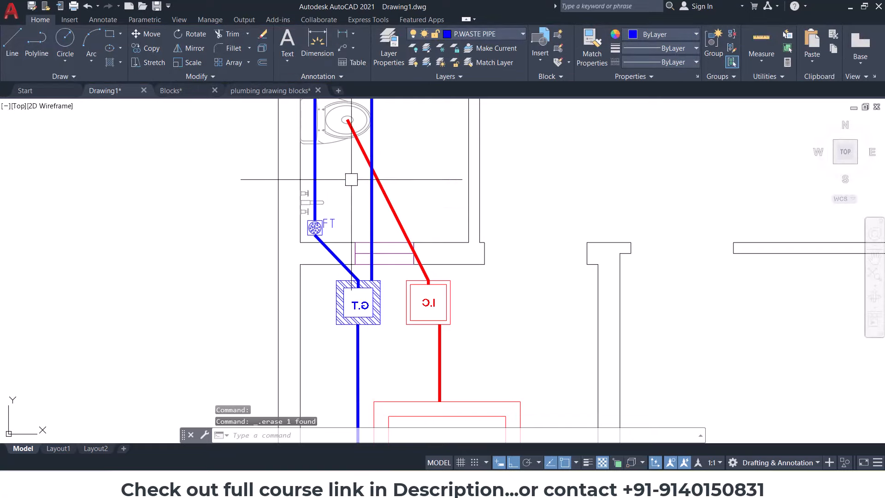
# Step: Add a horizontal multileader reading GULLY TRAP 1'6"X1'6" pointing at the outer side of the G.T chamber below the bathroom
pyautogui.click(342, 48)
pyautogui.scroll(2, 351, 192)
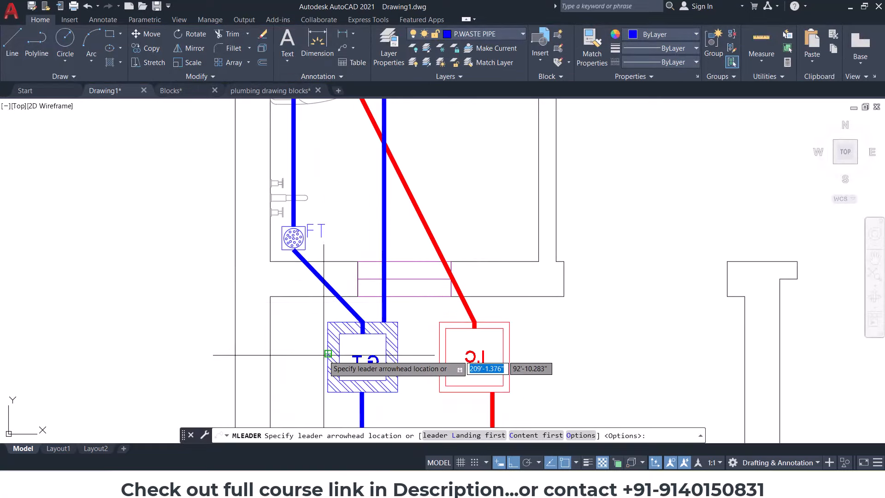
pyautogui.click(325, 353)
pyautogui.moveTo(190, 335); pyautogui.dragTo(263, 334, button='middle')
pyautogui.scroll(-2, 209, 372)
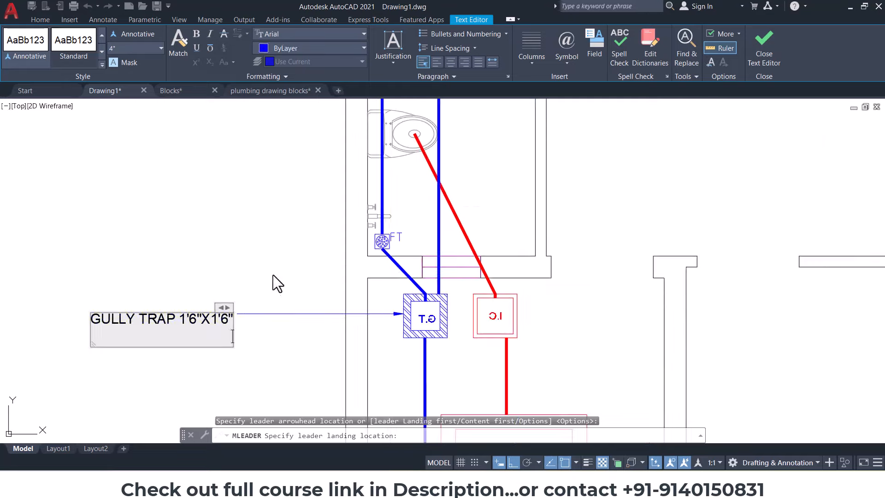
pyautogui.press('Escape')
pyautogui.press('Escape')
# Step: Shorten the new gully trap leader by shifting its landing and text closer to the G.T chamber
pyautogui.click(256, 314)
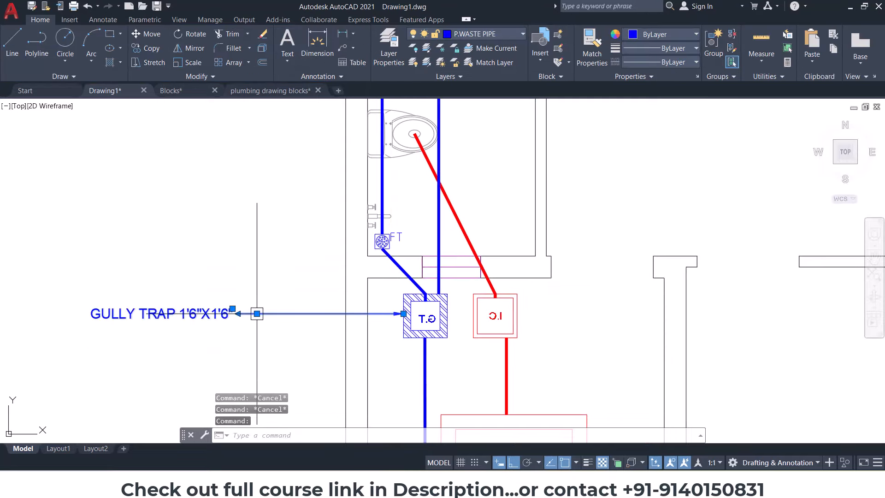
pyautogui.click(256, 314)
pyautogui.click(351, 313)
pyautogui.press('Escape')
# Step: Copy the gully trap leader to the matching corner position of the G.T chamber near the front of the ground floor
pyautogui.scroll(-3, 351, 313)
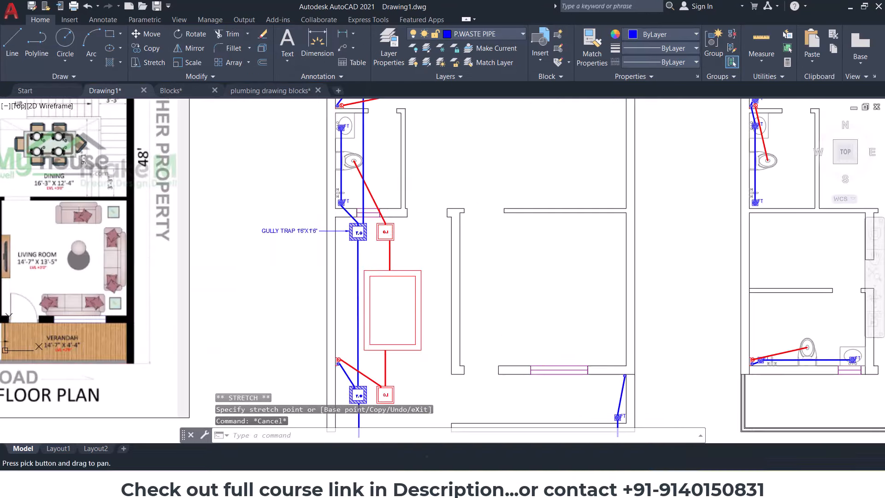
pyautogui.click(153, 39)
pyautogui.click(150, 48)
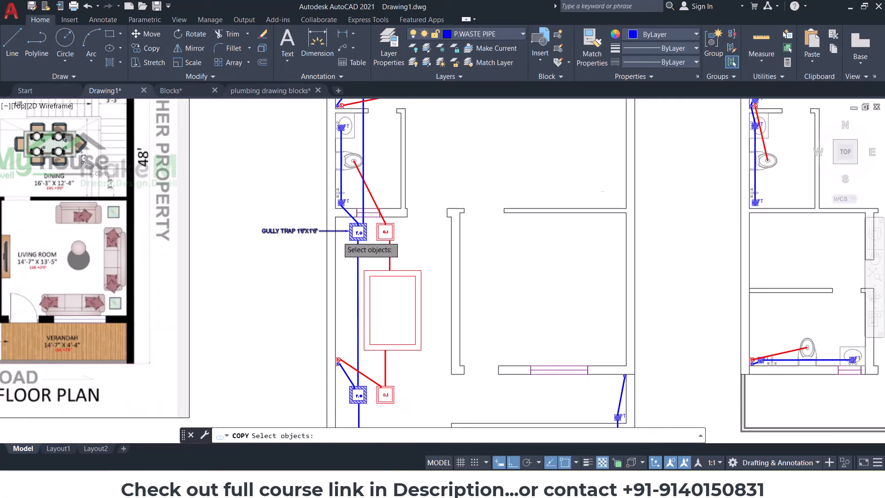
pyautogui.scroll(4, 337, 236)
pyautogui.click(336, 227)
pyautogui.press('Return')
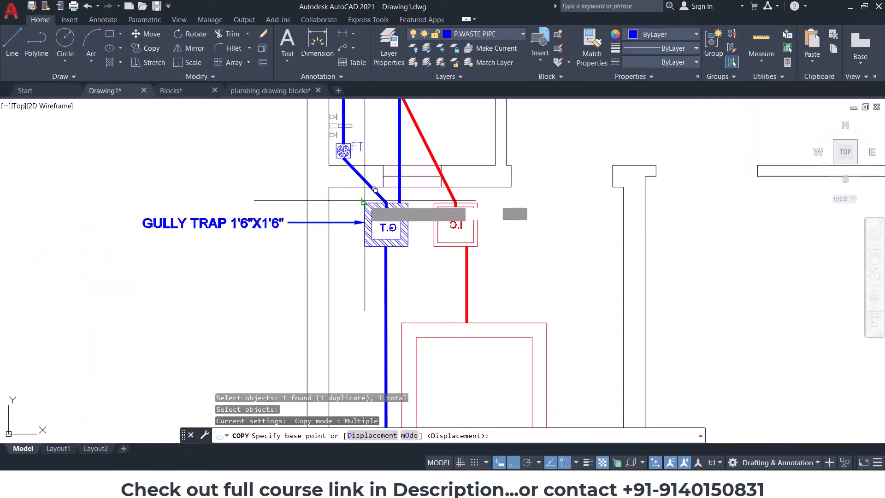
pyautogui.click(364, 204)
pyautogui.scroll(-6, 374, 157)
pyautogui.scroll(8, 377, 231)
pyautogui.click(402, 209)
pyautogui.press('Escape')
pyautogui.scroll(-4, 376, 244)
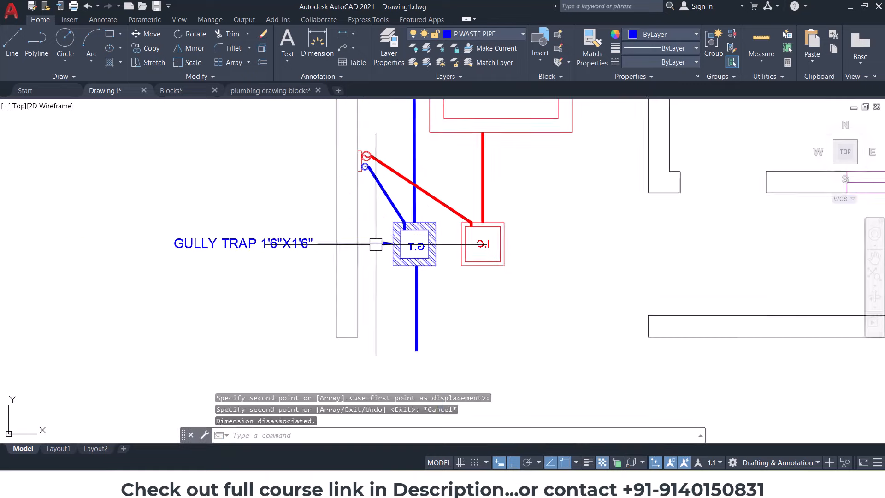
pyautogui.press('Escape')
# Step: Copy the front G.T chamber's gully trap leader up to the blue waste riser on the outer wall
pyautogui.scroll(2, 341, 232)
pyautogui.click(350, 250)
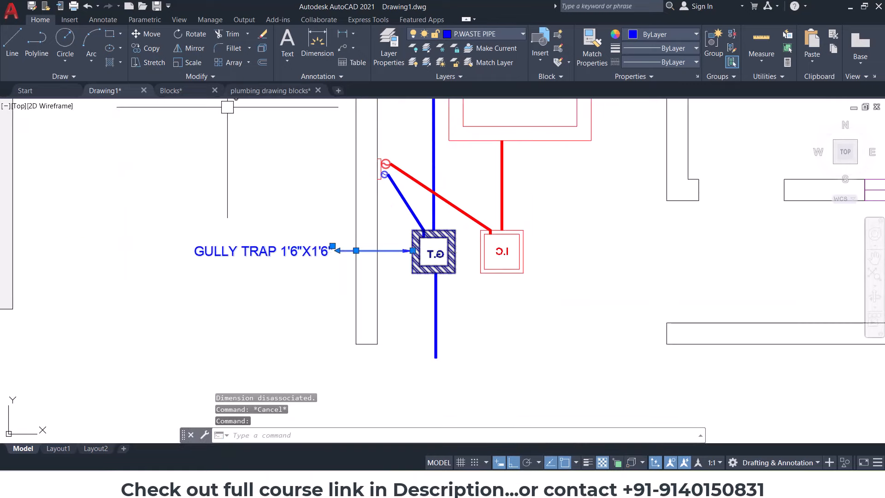
pyautogui.click(151, 48)
pyautogui.scroll(4, 393, 230)
pyautogui.click(412, 251)
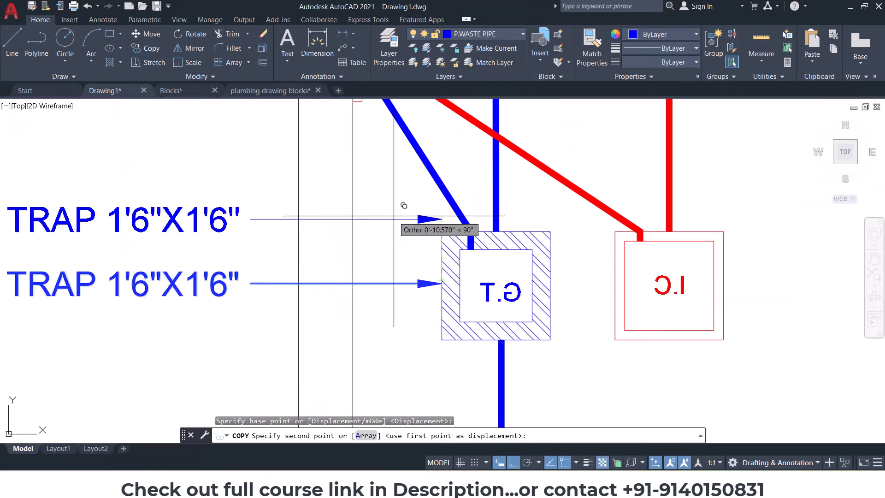
pyautogui.scroll(5, 401, 216)
pyautogui.click(409, 235)
pyautogui.press('Escape')
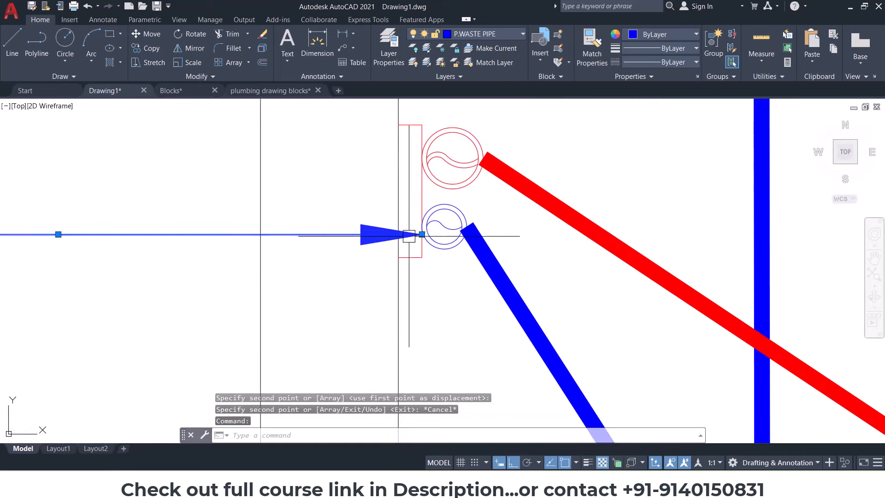
# Step: Move the copied leader so its arrowhead touches the outer edge of the blue riser circle
pyautogui.scroll(5, 417, 242)
pyautogui.write('m')
pyautogui.press('Return')
pyautogui.click(439, 219)
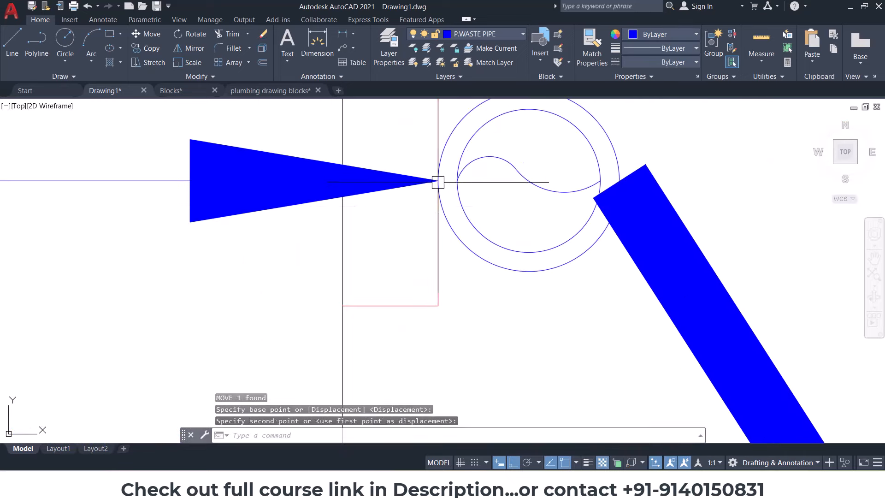
pyautogui.press('Escape')
# Step: Change the blue riser leader's text to 75mm UPVC Waste Pipe
pyautogui.scroll(-7, 437, 182)
pyautogui.moveTo(379, 186); pyautogui.dragTo(549, 261, button='middle')
pyautogui.doubleClick(258, 257)
pyautogui.scroll(-4, 326, 305)
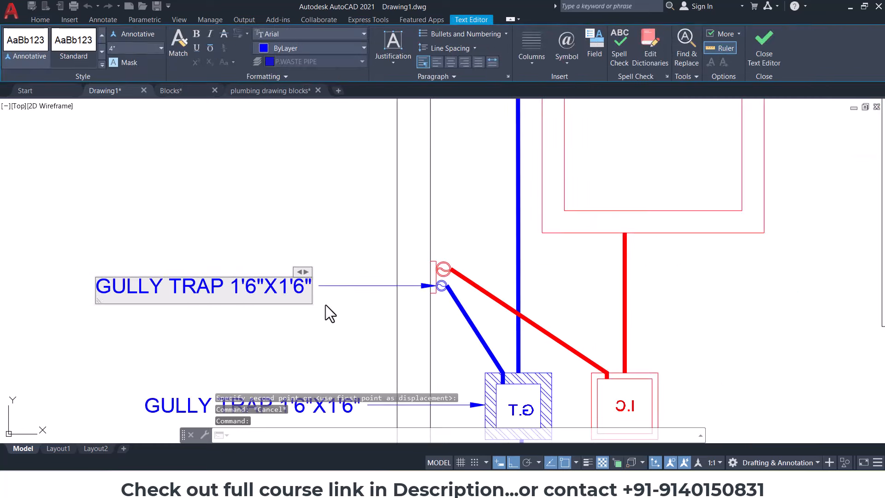
pyautogui.hotkey('ctrl', 'a')
pyautogui.write('7')
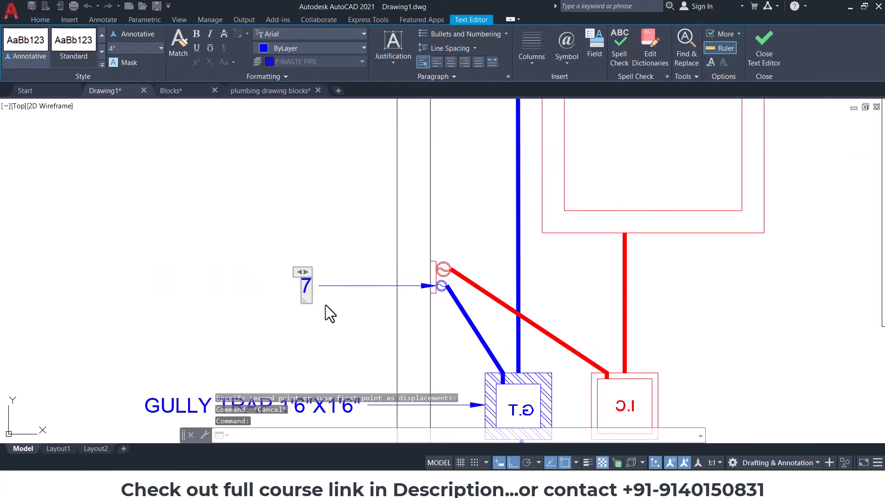
pyautogui.write('5MM')
pyautogui.press('BackSpace')
pyautogui.press('BackSpace')
pyautogui.write('m')
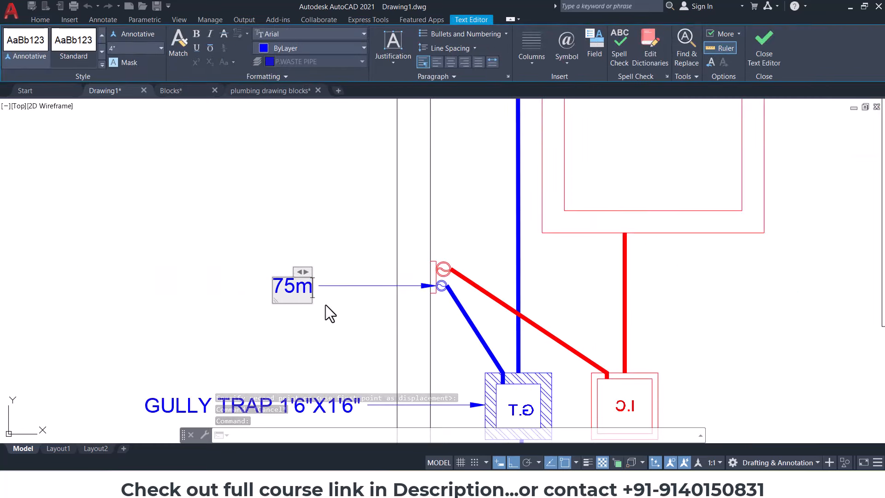
pyautogui.write('m up')
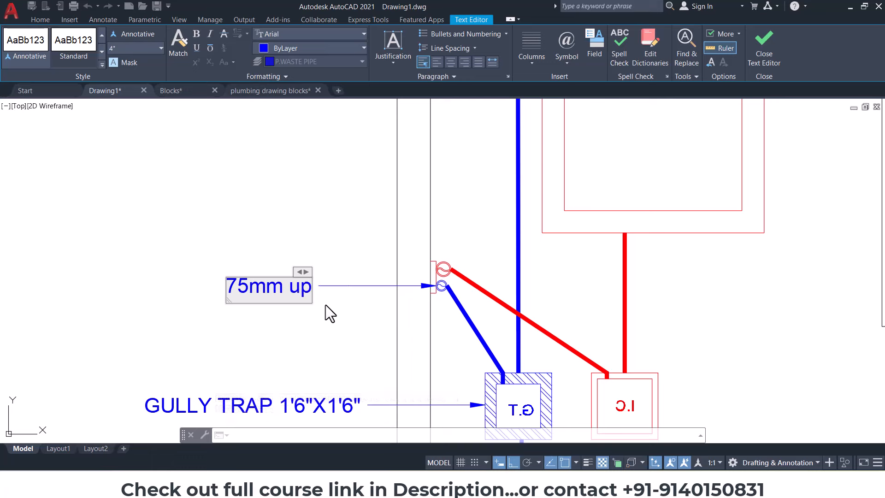
pyautogui.press('BackSpace')
pyautogui.press('BackSpace')
pyautogui.press('BackSpace')
pyautogui.write('UP')
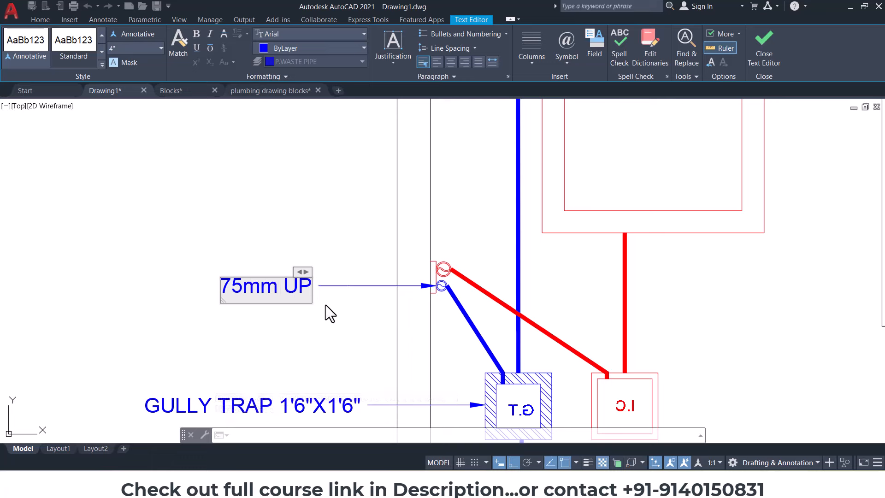
pyautogui.write('VC WASTE P')
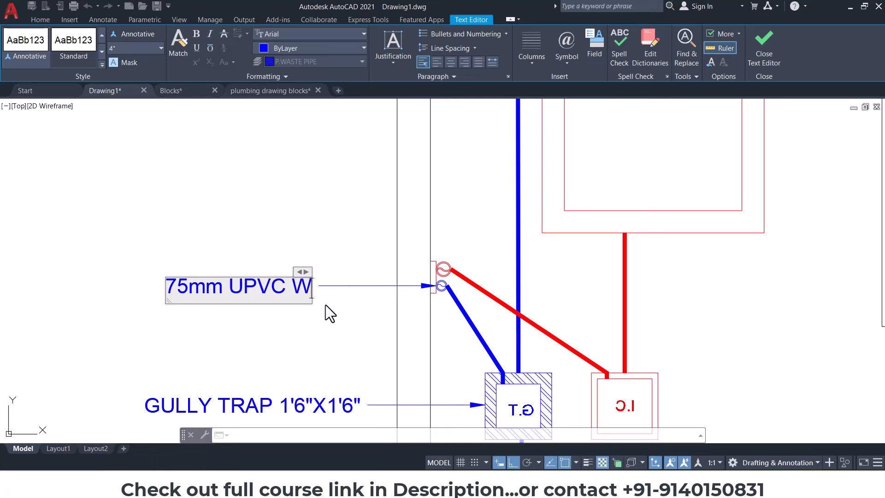
pyautogui.press('BackSpace')
pyautogui.press('BackSpace')
pyautogui.press('BackSpace')
pyautogui.press('BackSpace')
pyautogui.press('BackSpace')
pyautogui.press('BackSpace')
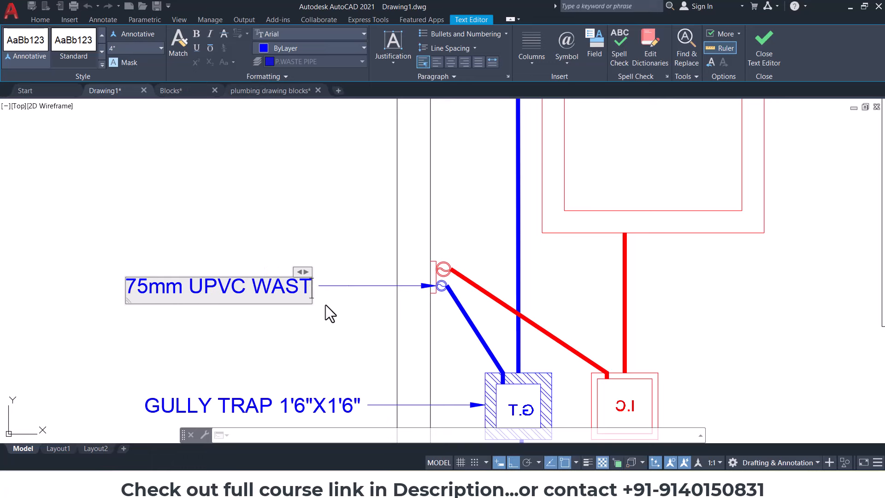
pyautogui.write('ate pi')
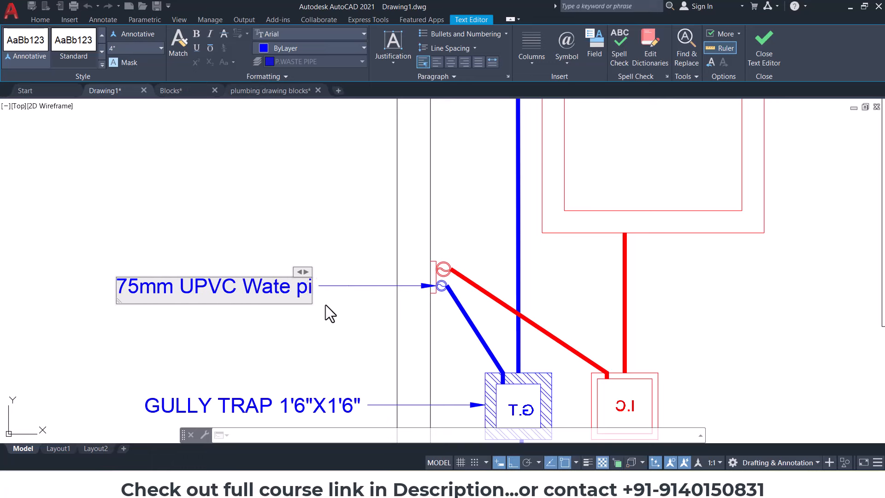
pyautogui.press('BackSpace')
pyautogui.press('BackSpace')
pyautogui.press('BackSpace')
pyautogui.press('BackSpace')
pyautogui.press('BackSpace')
pyautogui.write('ste pipe')
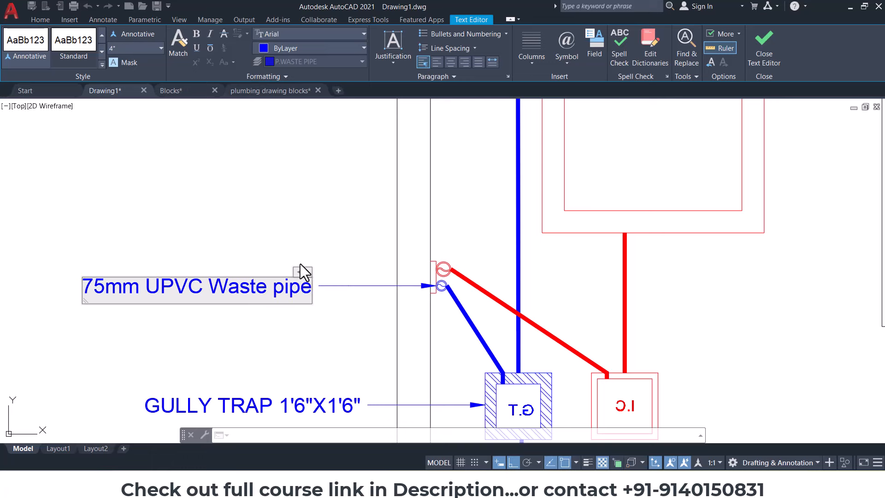
pyautogui.click(242, 239)
pyautogui.press('Escape')
pyautogui.press('Escape')
# Step: Copy the waste pipe leader straight up to the outer edge of the red riser circle
pyautogui.scroll(2, 395, 296)
pyautogui.click(385, 285)
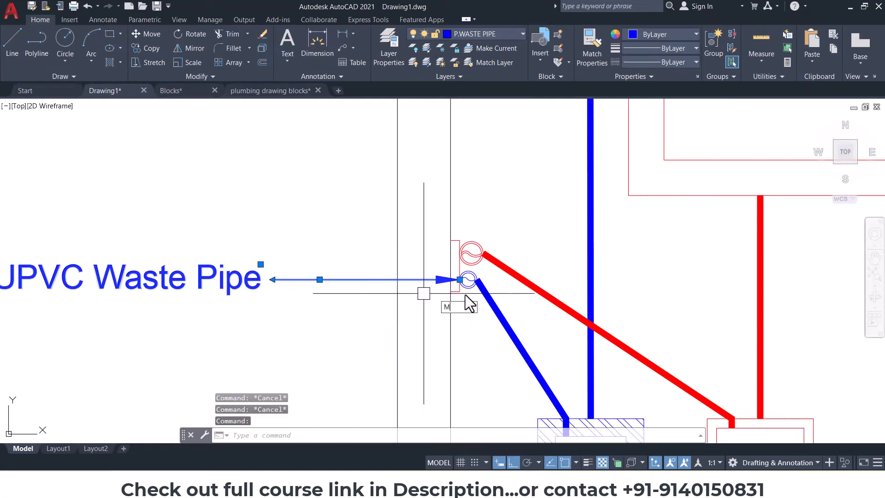
pyautogui.press('Return')
pyautogui.scroll(5, 466, 295)
pyautogui.press('Escape')
pyautogui.write('C')
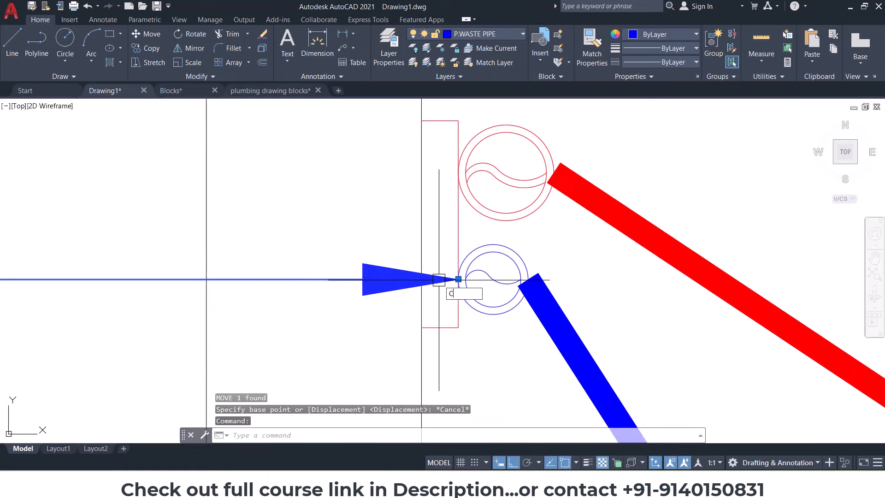
pyautogui.write('O')
pyautogui.press('Return')
pyautogui.click(458, 280)
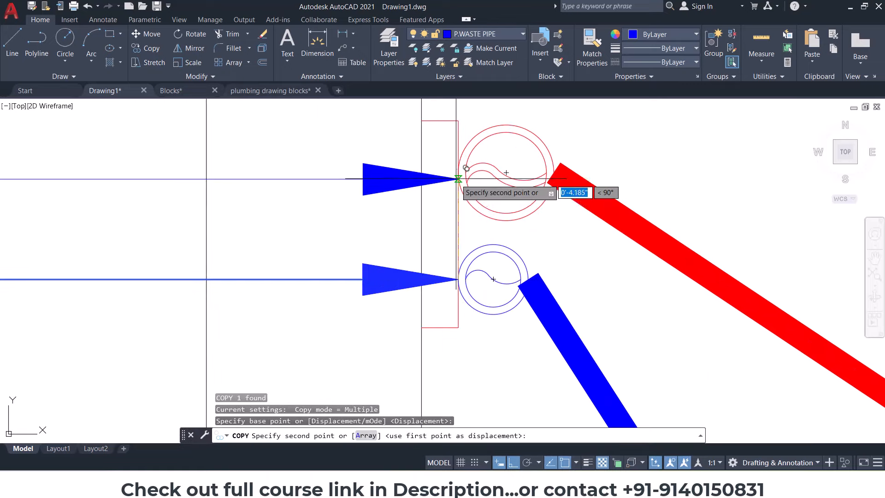
pyautogui.click(456, 178)
pyautogui.press('Escape')
# Step: Change the red riser leader's text to 110mm UPVC Solid Waste pipe
pyautogui.scroll(-5, 454, 179)
pyautogui.moveTo(313, 191); pyautogui.dragTo(541, 232, button='middle')
pyautogui.press('Escape')
pyautogui.doubleClick(441, 216)
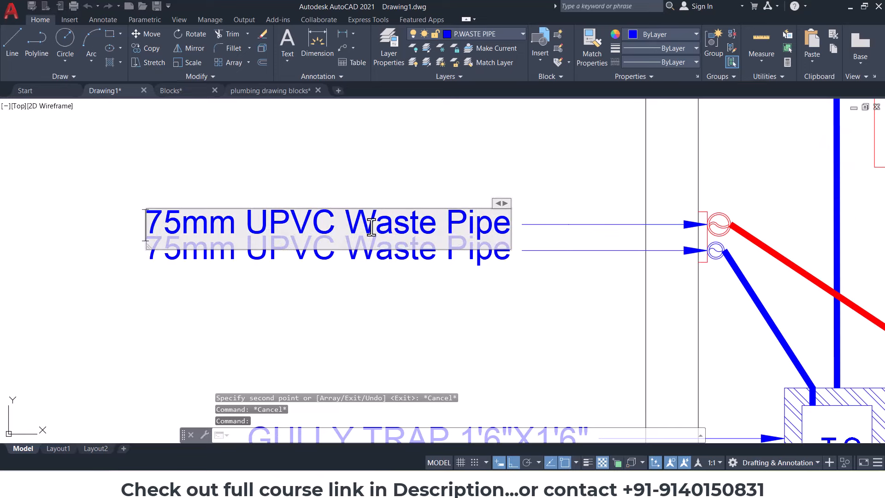
pyautogui.hotkey('ctrl', 'a')
pyautogui.write('11')
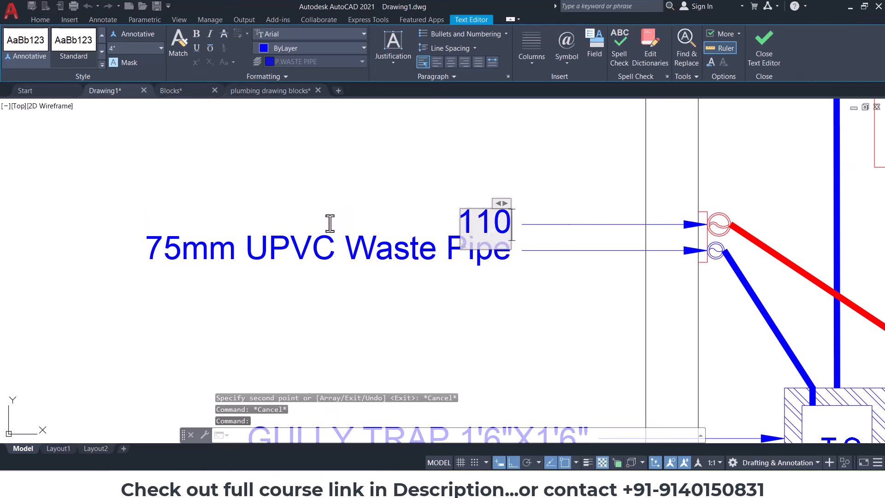
pyautogui.write('0MM')
pyautogui.press('BackSpace')
pyautogui.press('BackSpace')
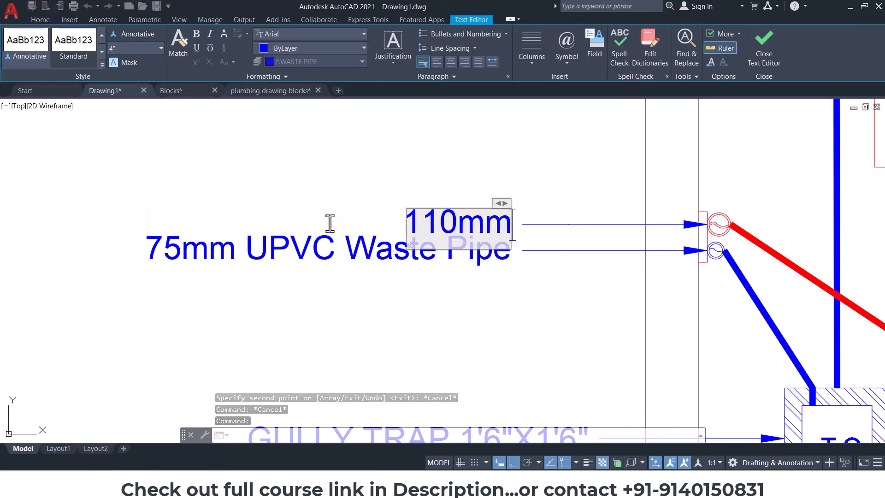
pyautogui.write('mm UPVC')
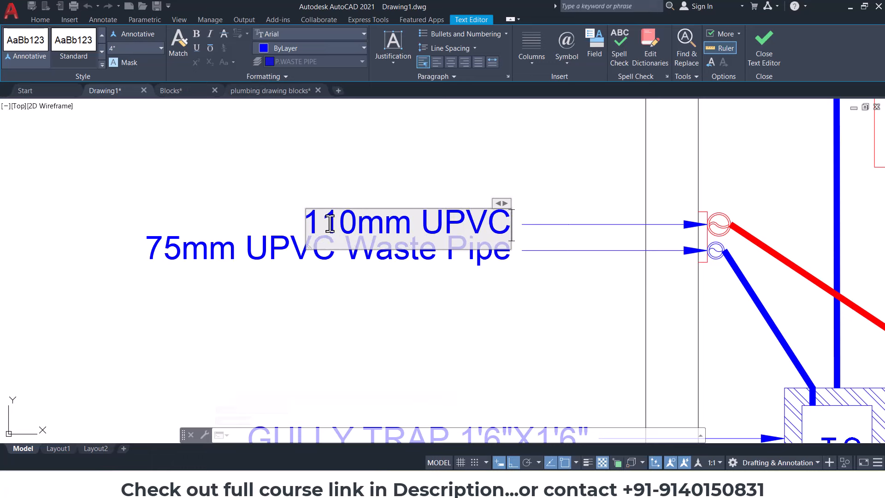
pyautogui.write(' SOLID')
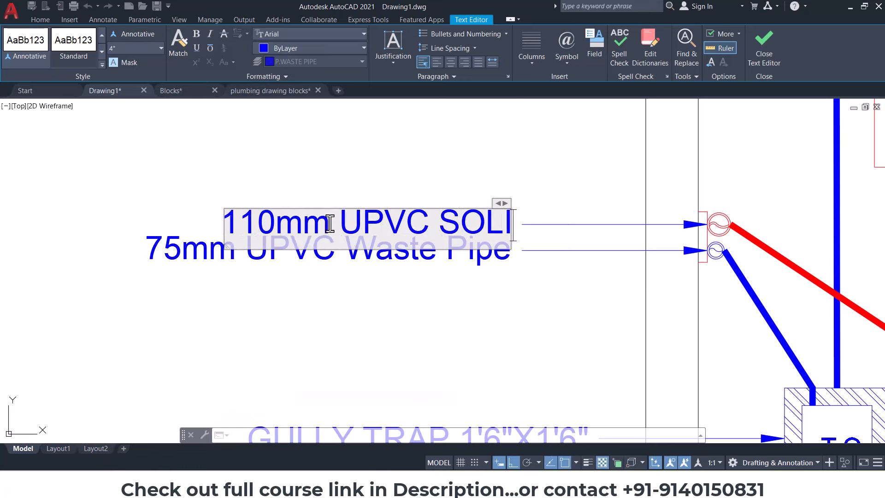
pyautogui.press('BackSpace')
pyautogui.press('BackSpace')
pyautogui.press('BackSpace')
pyautogui.press('BackSpace')
pyautogui.write('olid wa')
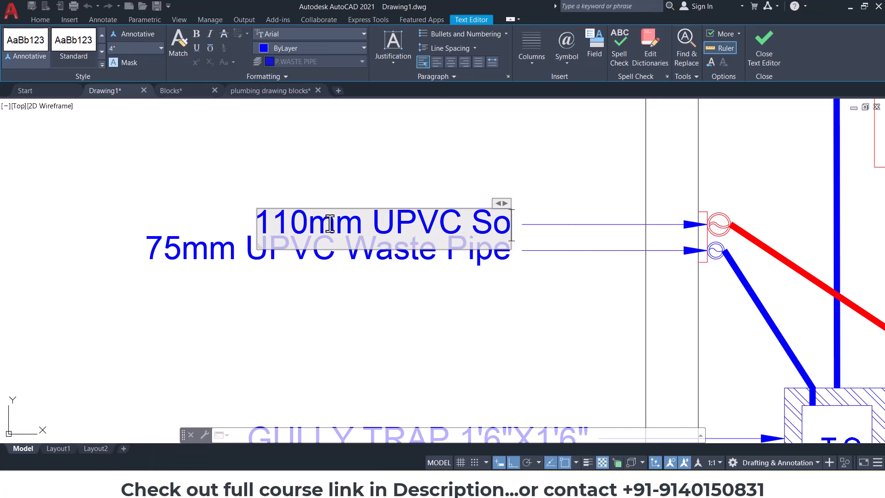
pyautogui.press('BackSpace')
pyautogui.press('BackSpace')
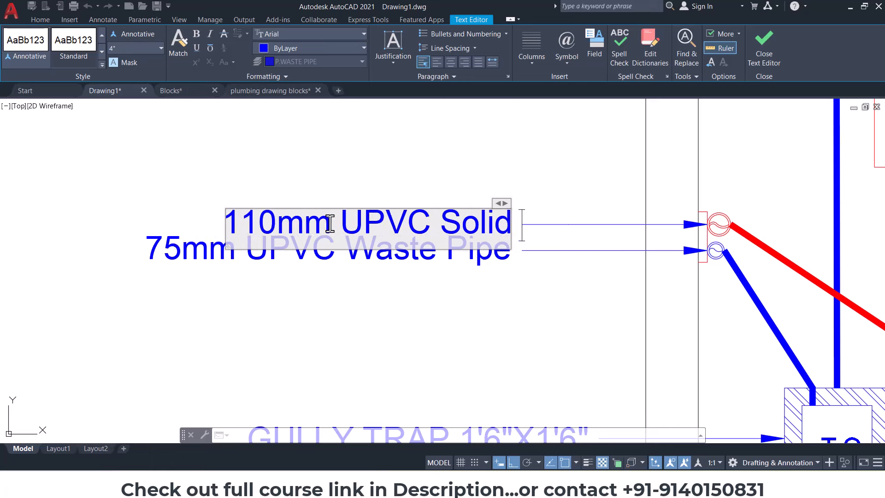
pyautogui.write('Waste pipe')
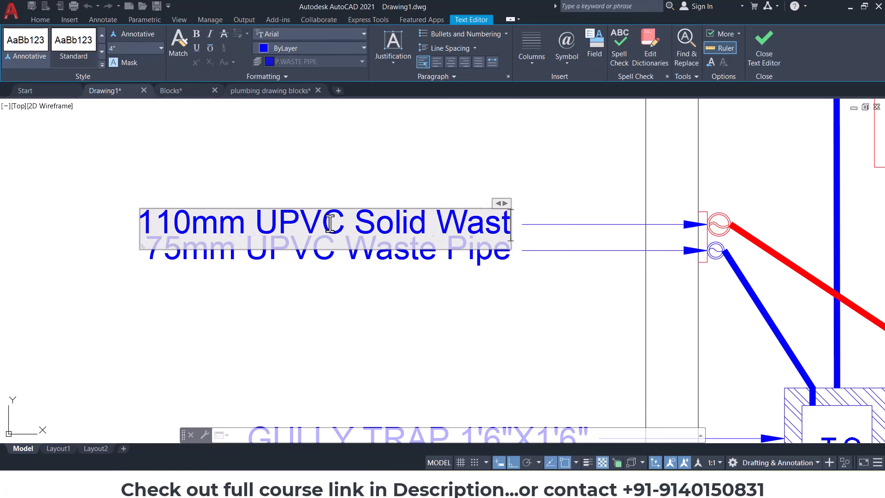
pyautogui.click(341, 181)
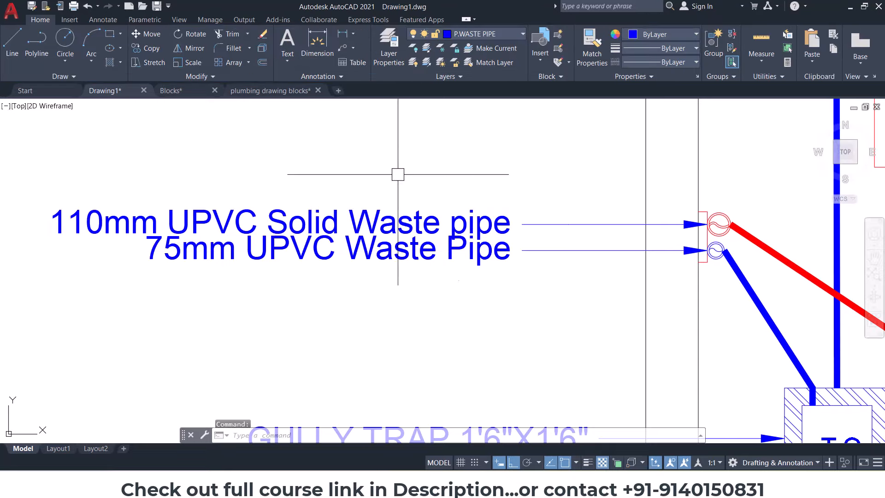
pyautogui.press('Escape')
# Step: Put the two riser pipe leaders and both side gully trap leaders on the DIMENSION layer
pyautogui.click(627, 167)
pyautogui.click(416, 276)
pyautogui.scroll(-4, 416, 277)
pyautogui.click(484, 311)
pyautogui.click(402, 359)
pyautogui.scroll(-4, 402, 359)
pyautogui.scroll(2, 405, 290)
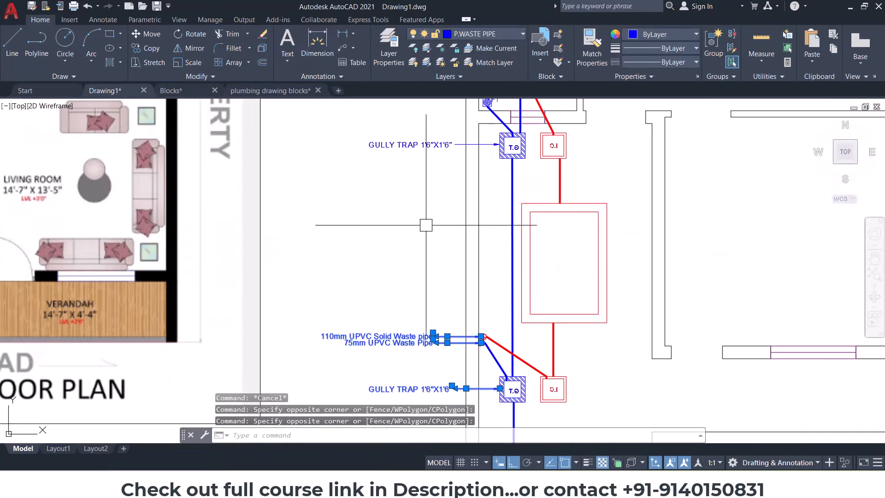
pyautogui.click(425, 216)
pyautogui.click(386, 113)
pyautogui.click(492, 34)
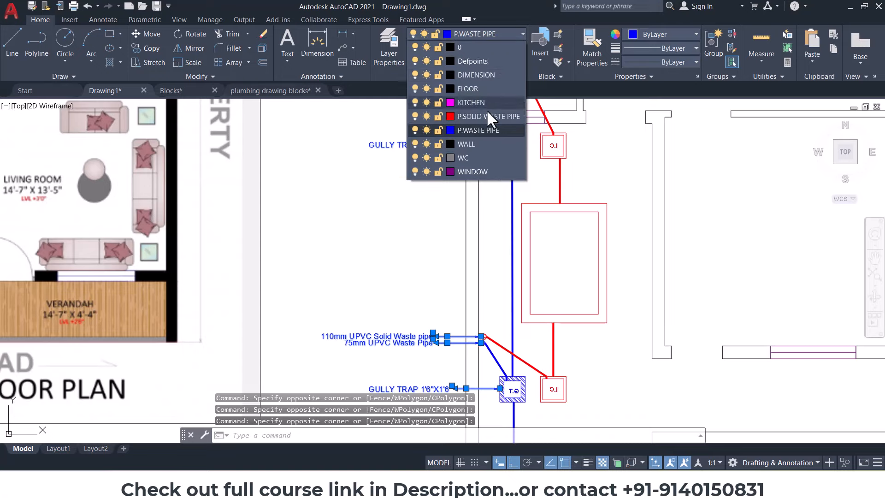
pyautogui.click(481, 77)
pyautogui.press('Escape')
# Step: Put the gully trap leader above the ground-floor plan on the DIMENSION layer and make DIMENSION the current layer
pyautogui.scroll(-2, 501, 207)
pyautogui.moveTo(532, 163); pyautogui.dragTo(341, 306, button='middle')
pyautogui.moveTo(508, 124); pyautogui.dragTo(452, 265, button='middle')
pyautogui.click(471, 204)
pyautogui.click(499, 35)
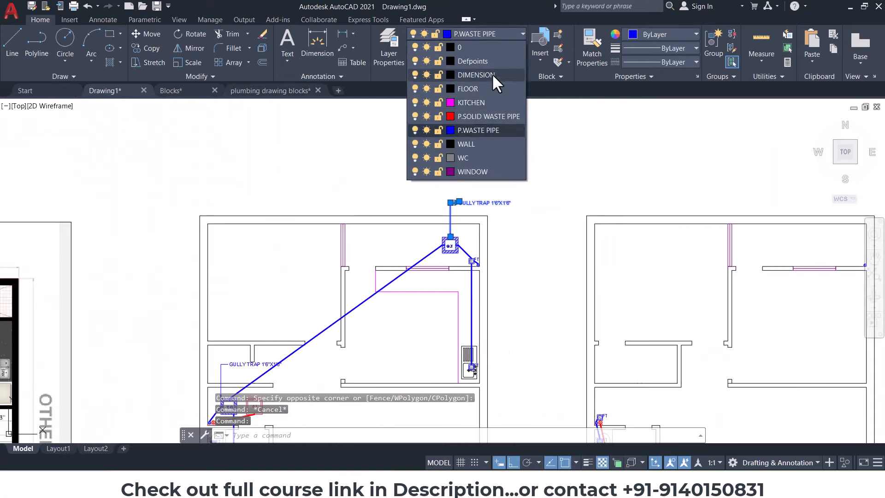
pyautogui.click(490, 76)
pyautogui.click(502, 34)
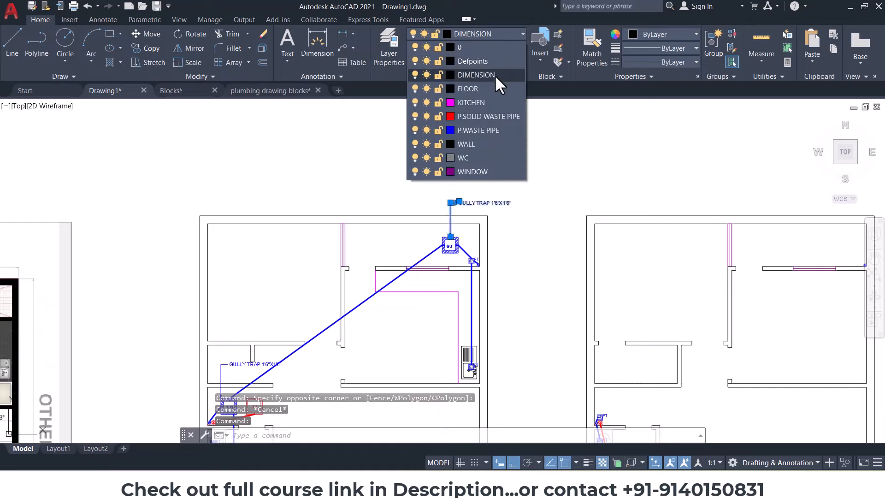
pyautogui.click(495, 77)
pyautogui.press('Escape')
pyautogui.press('Escape')
pyautogui.press('Escape')
pyautogui.click(508, 34)
pyautogui.click(492, 76)
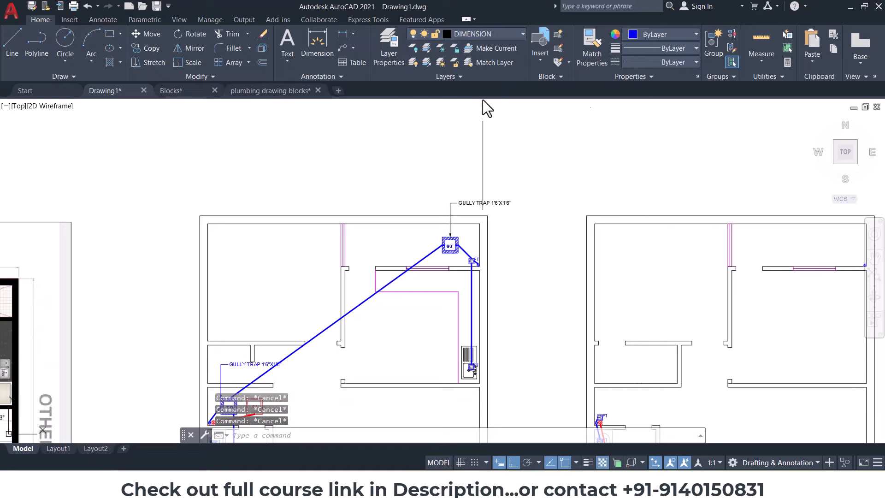
# Step: Add a horizontal multileader to the upper I.C chamber on the ground-floor plan reading Inspection chamber 1'6"x1'6"
pyautogui.scroll(-5, 482, 197)
pyautogui.scroll(5, 464, 233)
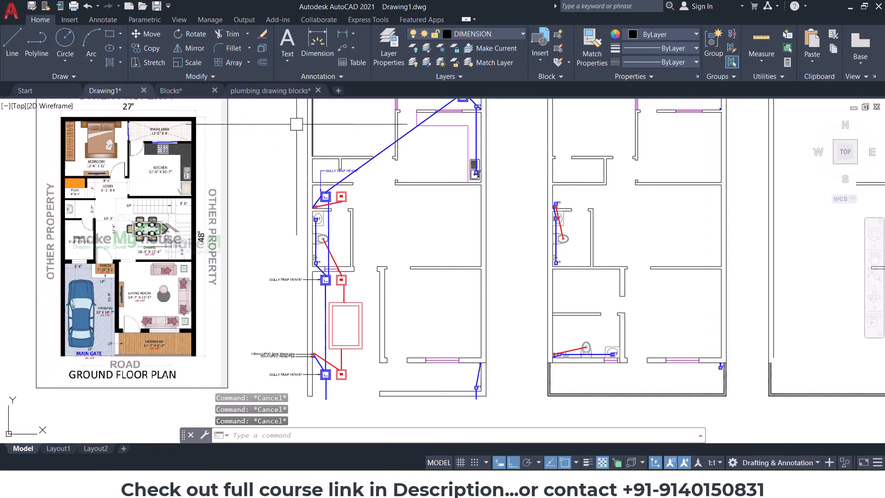
pyautogui.click(343, 48)
pyautogui.scroll(6, 358, 192)
pyautogui.click(300, 211)
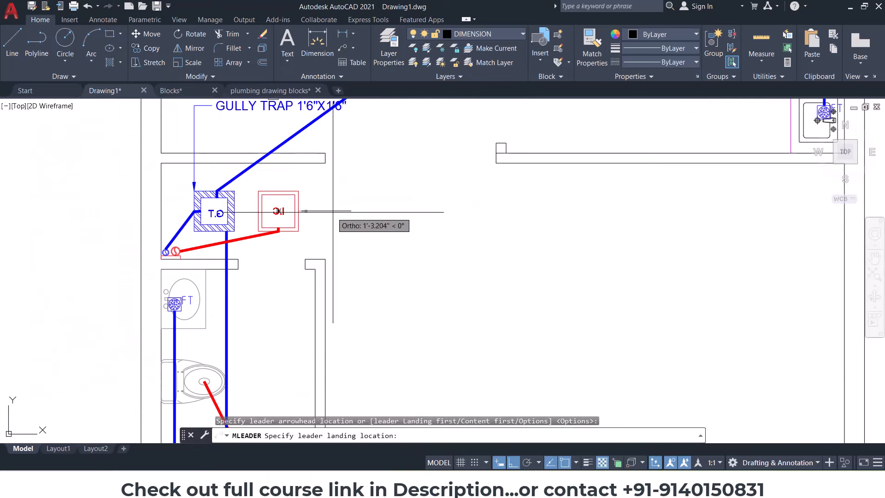
pyautogui.click(355, 211)
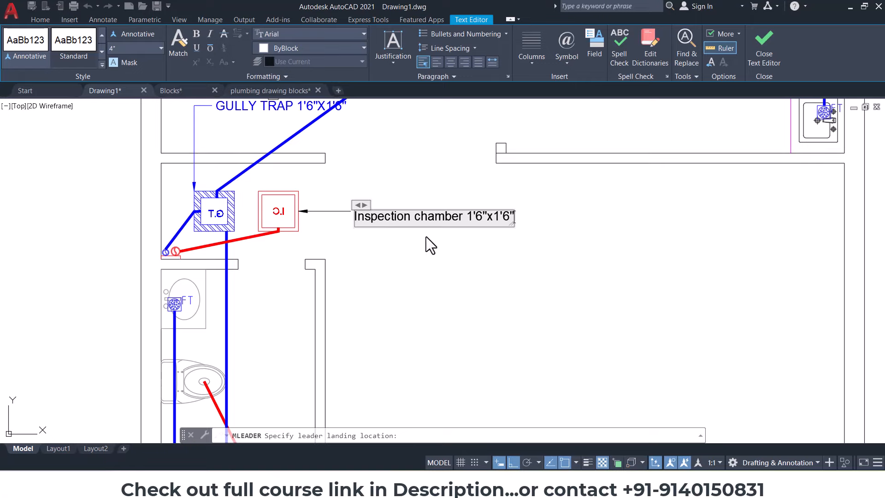
pyautogui.click(446, 261)
pyautogui.press('Escape')
pyautogui.press('Escape')
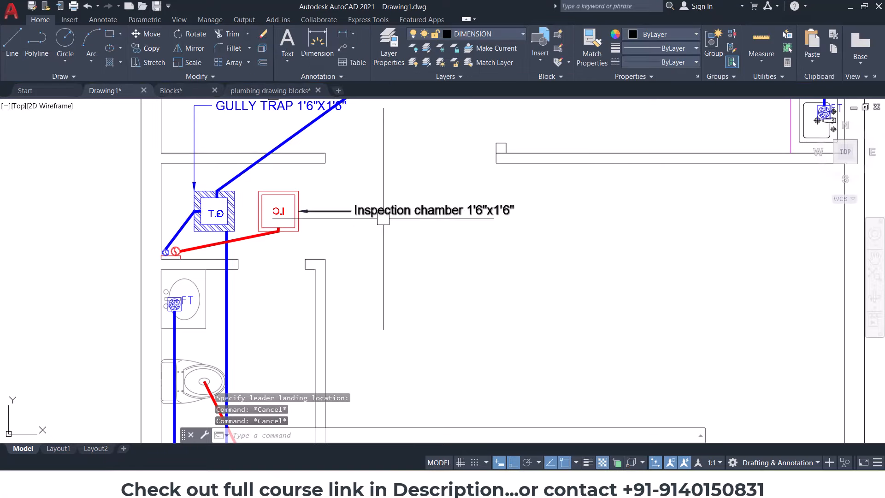
# Step: Copy the inspection chamber leader straight down to the two lower I.C chambers, using the chamber's corner as base point
pyautogui.click(371, 218)
pyautogui.click(143, 50)
pyautogui.scroll(2, 243, 175)
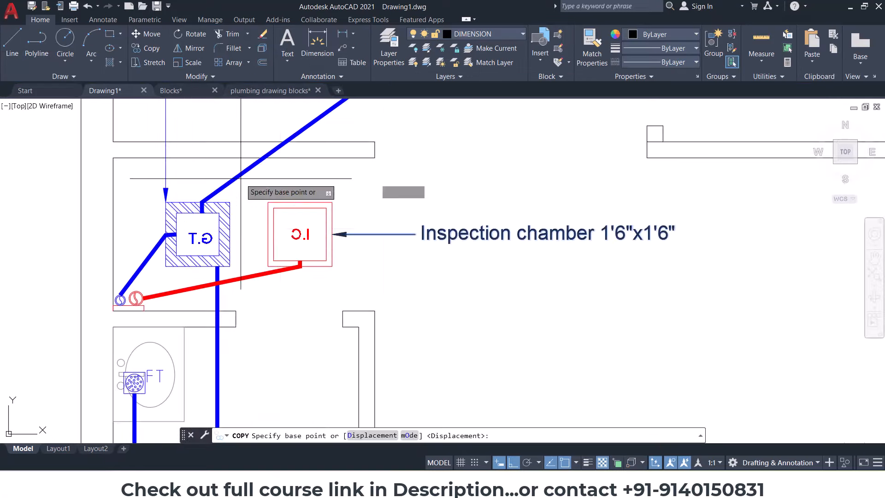
pyautogui.click(333, 201)
pyautogui.scroll(-2, 335, 230)
pyautogui.moveTo(346, 366); pyautogui.dragTo(375, 87, button='middle')
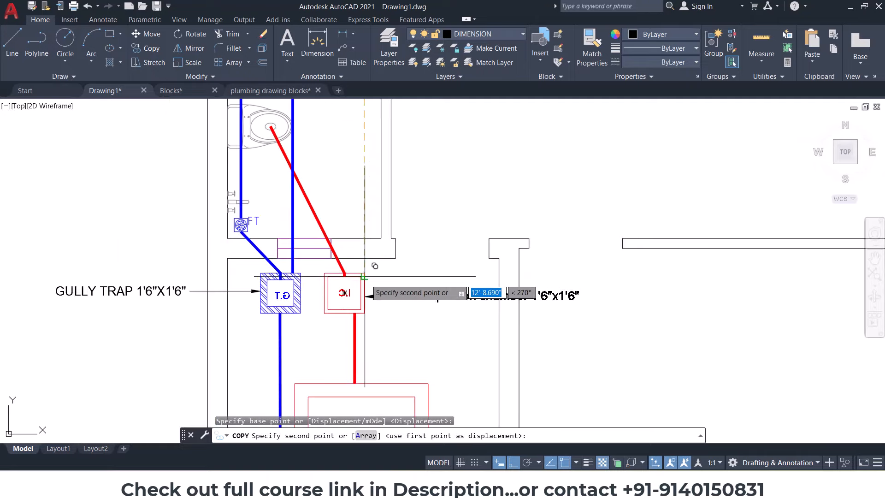
pyautogui.scroll(2, 368, 279)
pyautogui.click(357, 263)
pyautogui.scroll(-3, 360, 266)
pyautogui.moveTo(379, 334); pyautogui.dragTo(406, 118, button='middle')
pyautogui.scroll(2, 384, 300)
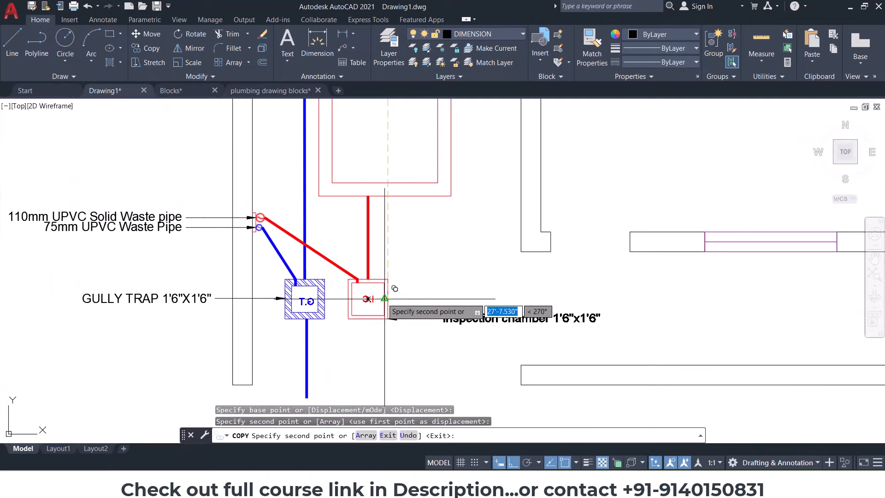
pyautogui.click(390, 277)
pyautogui.scroll(-4, 402, 284)
pyautogui.scroll(-2, 549, 265)
pyautogui.moveTo(565, 226); pyautogui.dragTo(441, 314, button='middle')
pyautogui.moveTo(492, 171); pyautogui.dragTo(481, 228, button='middle')
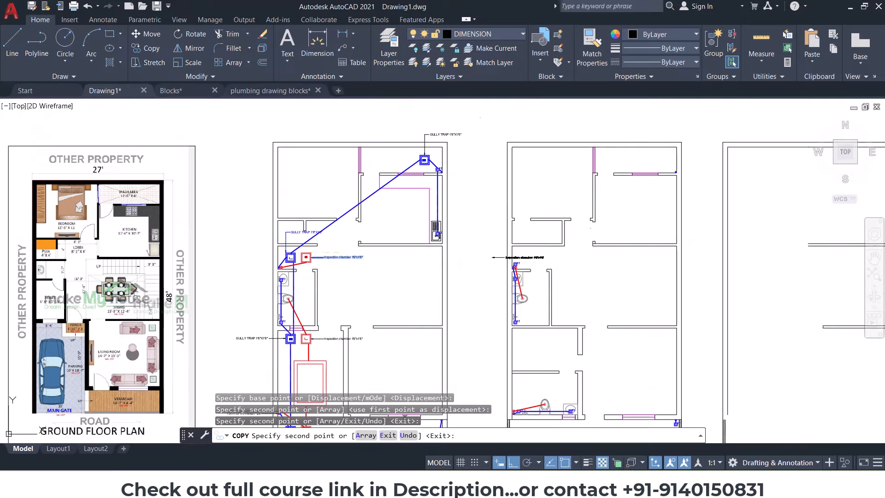
pyautogui.moveTo(424, 274); pyautogui.dragTo(421, 199, button='middle')
pyautogui.press('Escape')
pyautogui.press('Escape')
pyautogui.press('Escape')
# Step: Copy the 75mm UPVC Waste Pipe leader to the blue riser at the front right corner of the ground-floor plan
pyautogui.scroll(4, 460, 375)
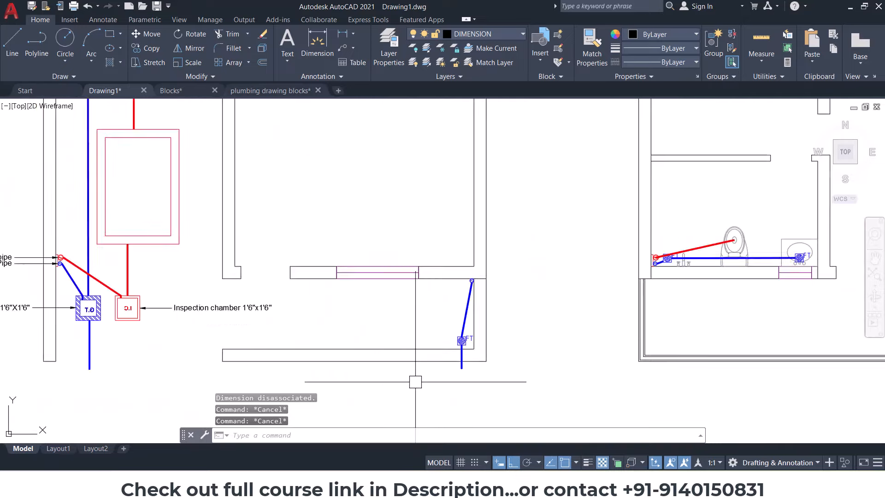
pyautogui.moveTo(125, 241); pyautogui.dragTo(413, 244, button='middle')
pyautogui.moveTo(82, 261); pyautogui.dragTo(158, 225, button='middle')
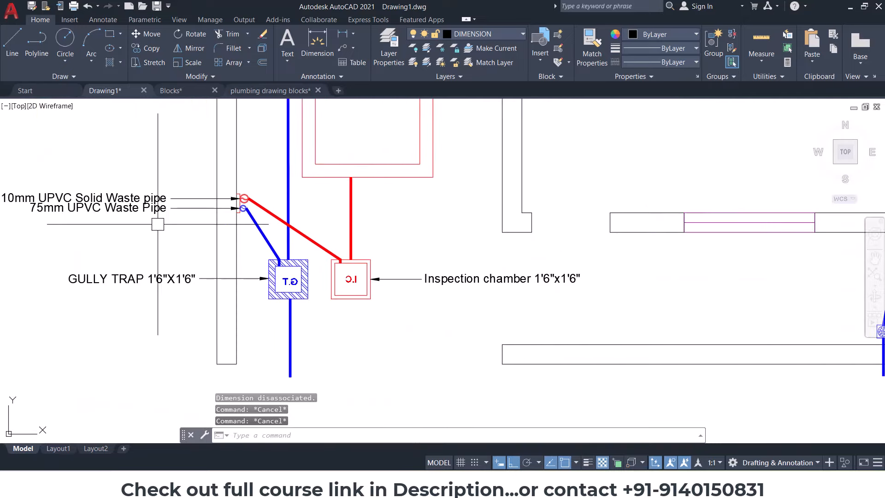
pyautogui.click(143, 48)
pyautogui.scroll(10, 266, 214)
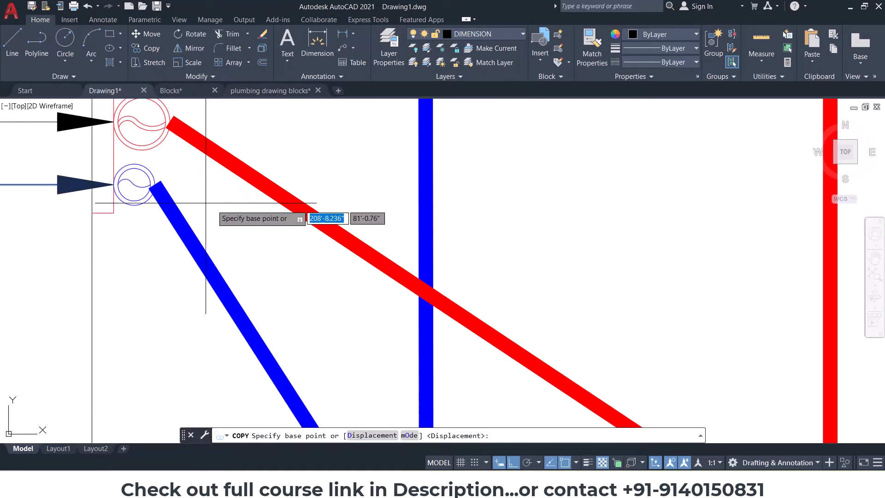
pyautogui.click(162, 169)
pyautogui.scroll(-8, 529, 243)
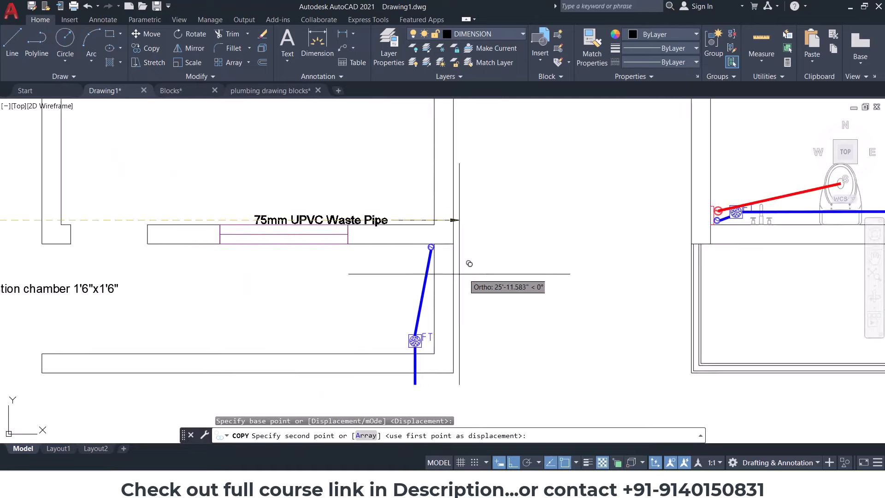
pyautogui.scroll(8, 389, 199)
pyautogui.click(368, 199)
# Step: Place further copies of the 75mm waste pipe leader at the front balcony risers of the next two floor plans
pyautogui.scroll(-6, 378, 202)
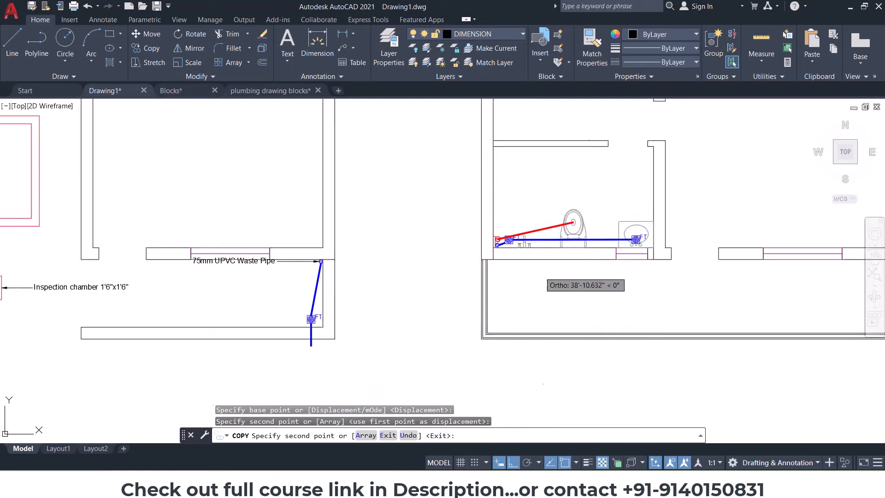
pyautogui.scroll(6, 572, 208)
pyautogui.click(581, 193)
pyautogui.scroll(-5, 514, 256)
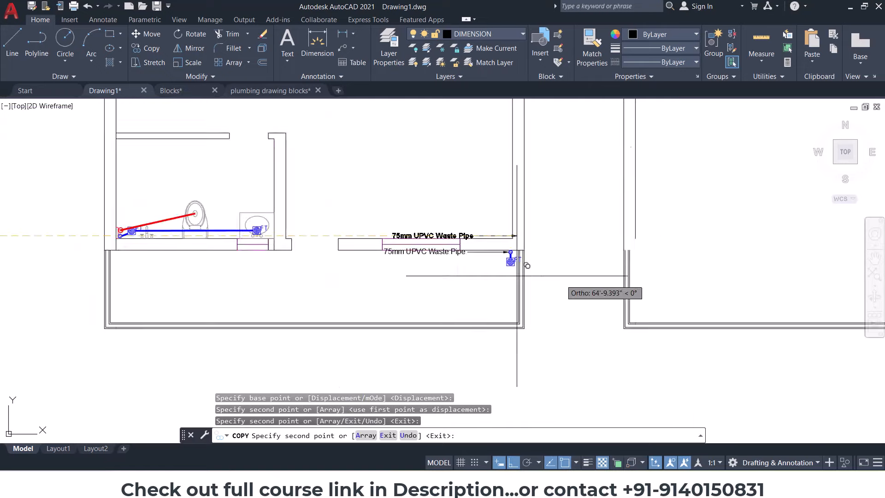
pyautogui.scroll(5, 491, 256)
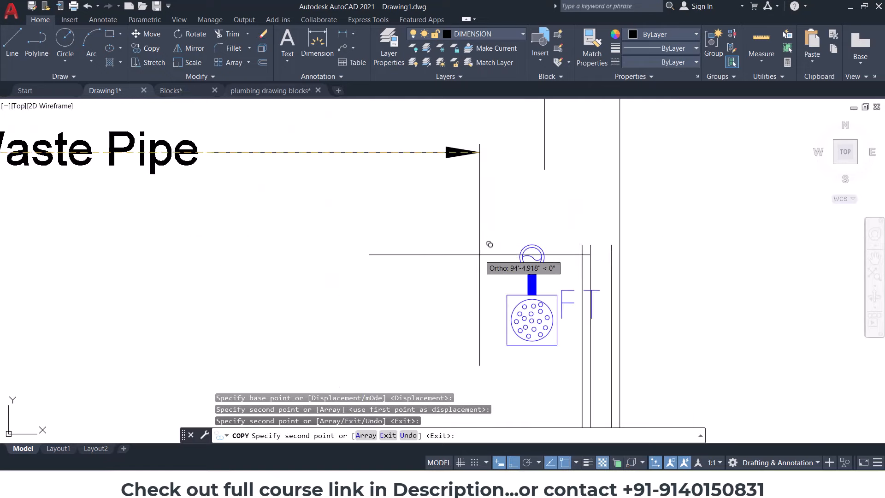
pyautogui.click(520, 257)
pyautogui.scroll(-5, 486, 264)
pyautogui.press('Escape')
pyautogui.press('Escape')
pyautogui.click(380, 265)
pyautogui.press('Escape')
# Step: Lower the waste pipe leader's text below the wall at the middle plan's front balcony riser
pyautogui.scroll(-5, 380, 266)
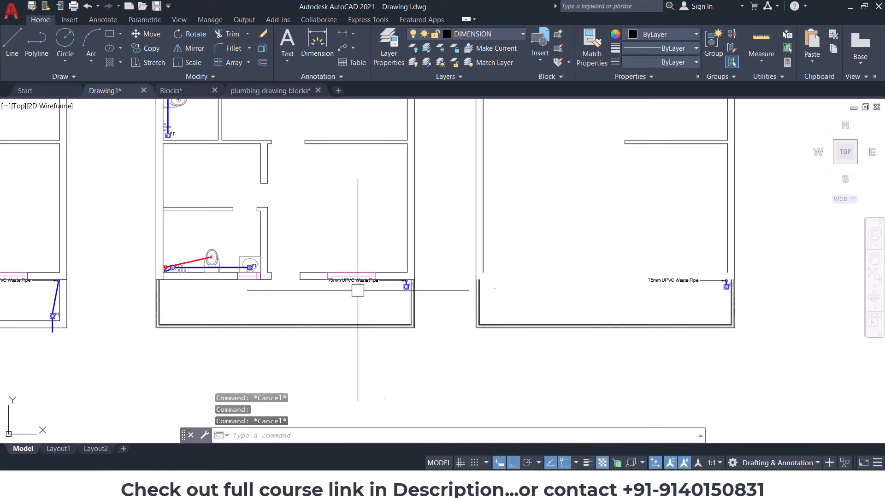
pyautogui.scroll(5, 372, 262)
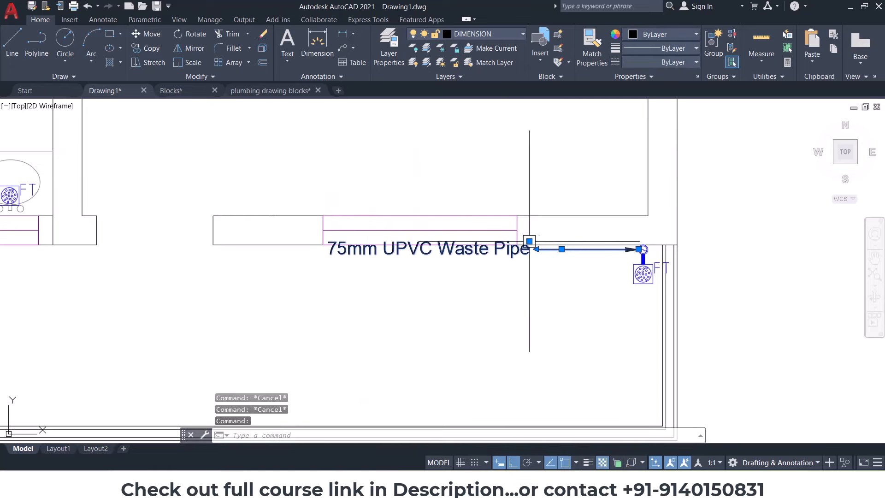
pyautogui.click(529, 241)
pyautogui.click(532, 272)
pyautogui.scroll(-10, 495, 300)
pyautogui.press('Escape')
# Step: Lower the waste pipe leader's text below the wall at the ground-floor plan's front riser
pyautogui.scroll(5, 271, 281)
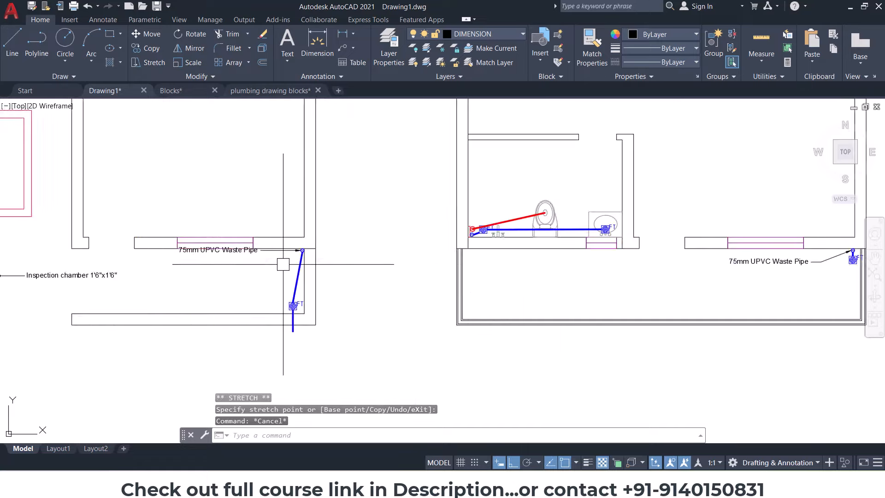
pyautogui.scroll(5, 231, 252)
pyautogui.click(283, 240)
pyautogui.click(297, 235)
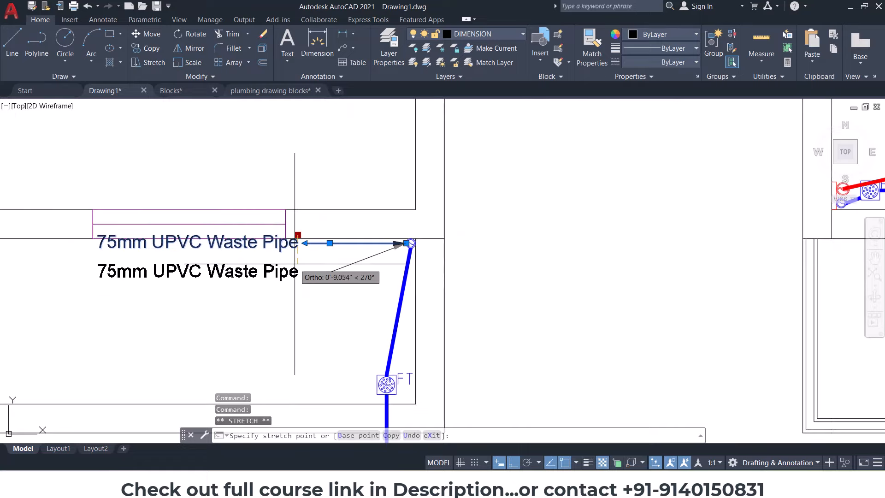
pyautogui.scroll(-5, 325, 244)
pyautogui.press('Escape')
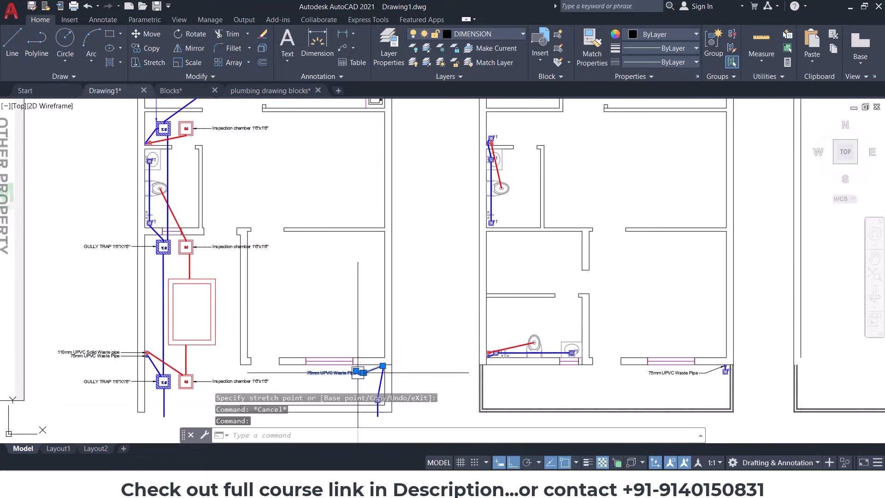
# Step: Copy the angled 75mm waste pipe leader to the rear riser near the wash area of the ground-floor plan
pyautogui.scroll(6, 376, 379)
pyautogui.click(153, 48)
pyautogui.scroll(4, 406, 310)
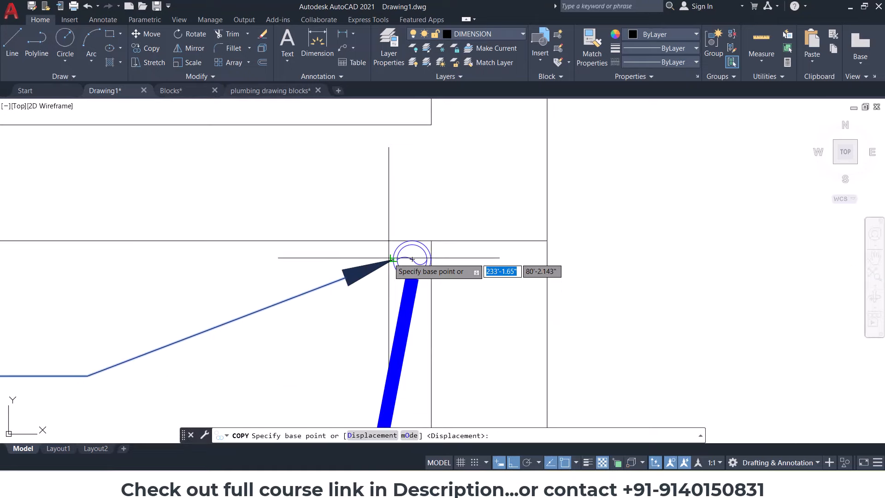
pyautogui.click(411, 257)
pyautogui.scroll(-6, 388, 309)
pyautogui.moveTo(379, 222); pyautogui.dragTo(380, 375, button='middle')
pyautogui.moveTo(372, 115); pyautogui.dragTo(372, 228, button='middle')
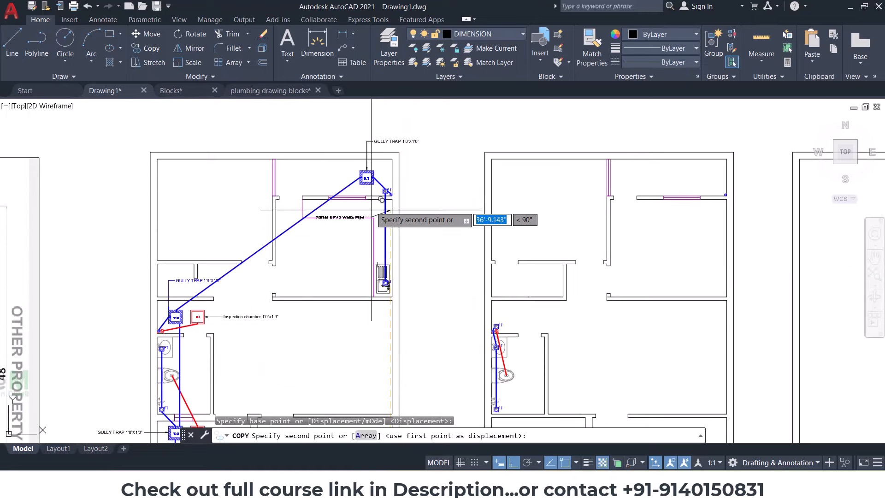
pyautogui.scroll(7, 380, 188)
pyautogui.scroll(5, 433, 238)
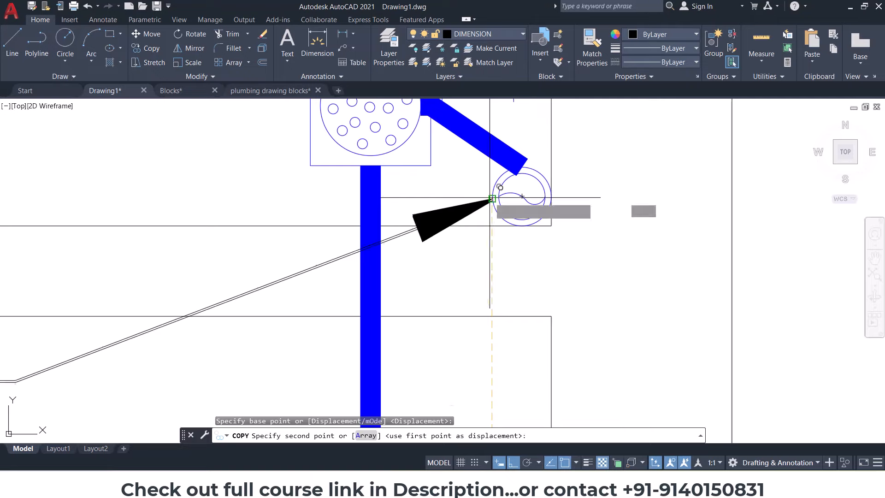
pyautogui.click(488, 202)
# Step: Place copies of the angled waste pipe leader at the rear corner risers of the next two floor plans
pyautogui.scroll(-8, 488, 203)
pyautogui.moveTo(704, 257); pyautogui.dragTo(336, 239, button='middle')
pyautogui.moveTo(707, 225); pyautogui.dragTo(229, 257, button='middle')
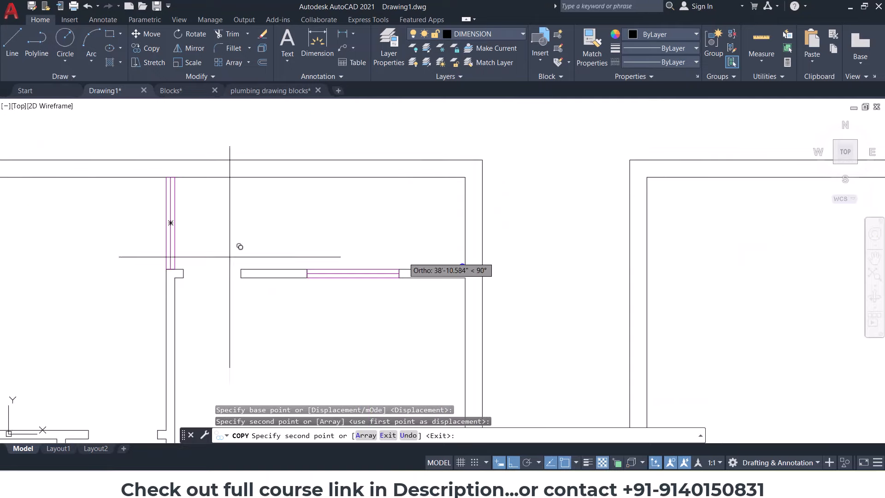
pyautogui.scroll(6, 443, 262)
pyautogui.click(505, 280)
pyautogui.scroll(-6, 505, 280)
pyautogui.moveTo(682, 278); pyautogui.dragTo(255, 259, button='middle')
pyautogui.moveTo(850, 272); pyautogui.dragTo(594, 265, button='middle')
pyautogui.scroll(6, 603, 265)
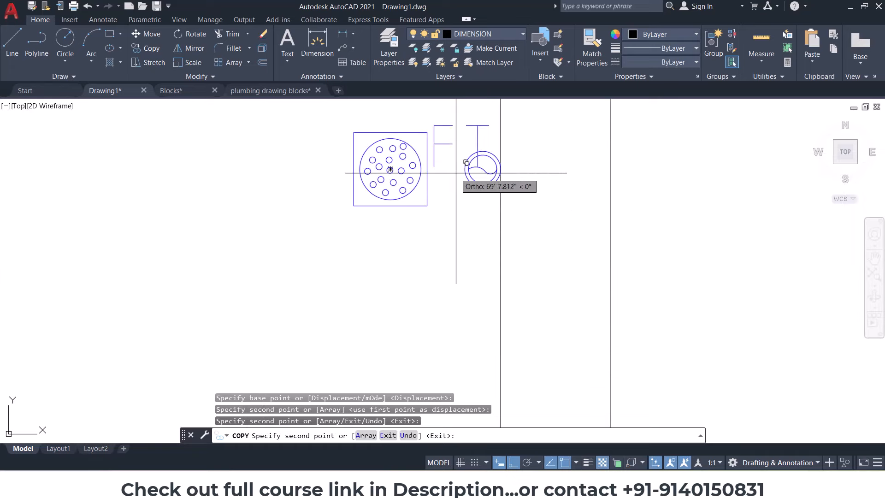
pyautogui.click(465, 171)
pyautogui.press('Escape')
pyautogui.press('Escape')
# Step: Stretch the last plan's rear riser leader landing down and toward the riser so its line clears the floor trap
pyautogui.moveTo(424, 194); pyautogui.dragTo(646, 169, button='middle')
pyautogui.click(395, 254)
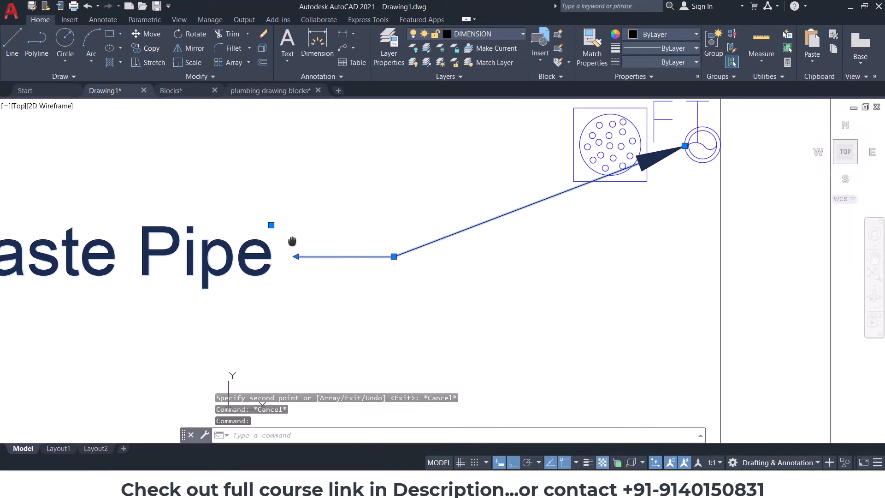
pyautogui.click(396, 255)
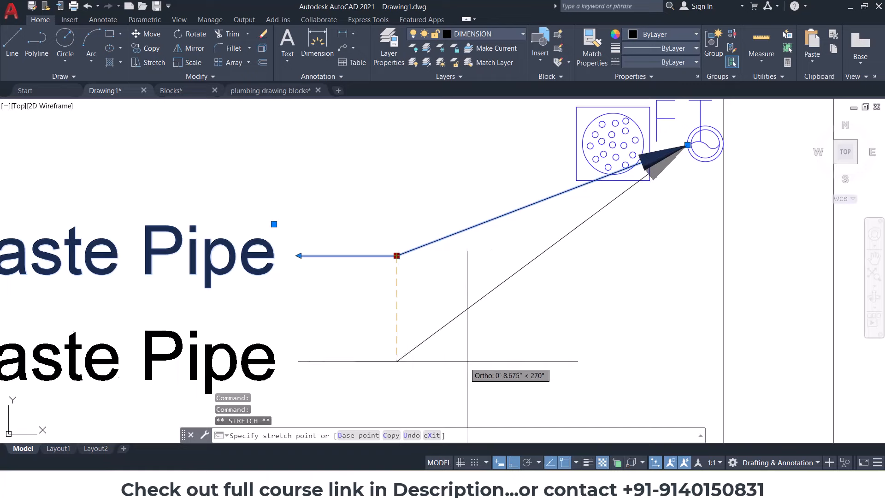
pyautogui.click(627, 336)
pyautogui.scroll(-6, 588, 335)
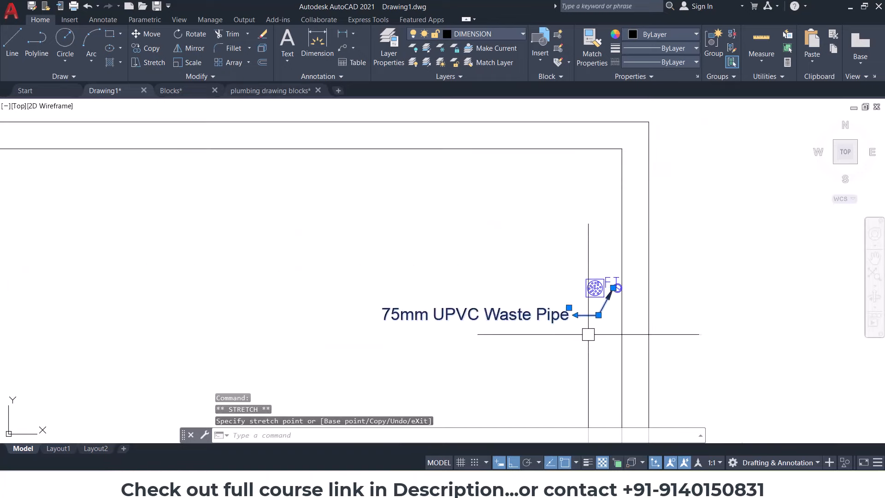
pyautogui.press('Escape')
# Step: Stretch the middle floor plan's rear waste pipe leader landing toward the riser and lower its text clear of the wall
pyautogui.moveTo(229, 339); pyautogui.dragTo(773, 276, button='middle')
pyautogui.moveTo(368, 287); pyautogui.dragTo(864, 220, button='middle')
pyautogui.scroll(2, 378, 175)
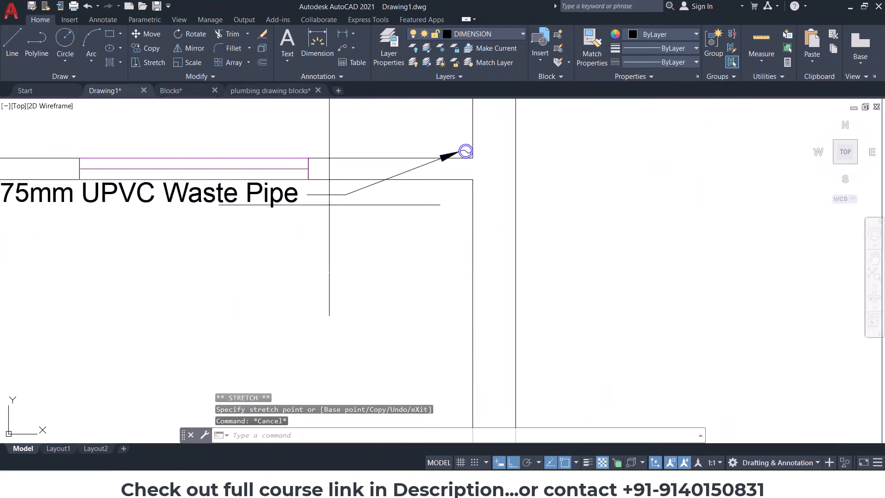
pyautogui.click(385, 206)
pyautogui.click(382, 205)
pyautogui.click(338, 193)
pyautogui.click(346, 195)
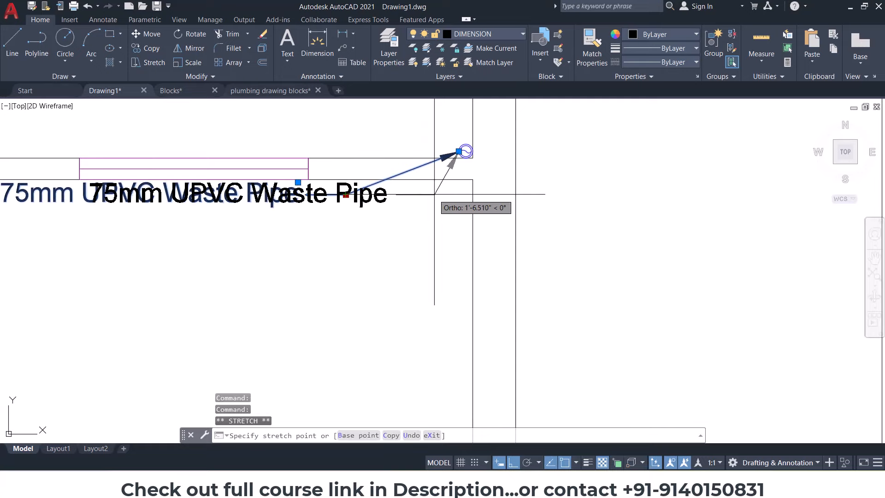
pyautogui.click(437, 195)
pyautogui.click(438, 210)
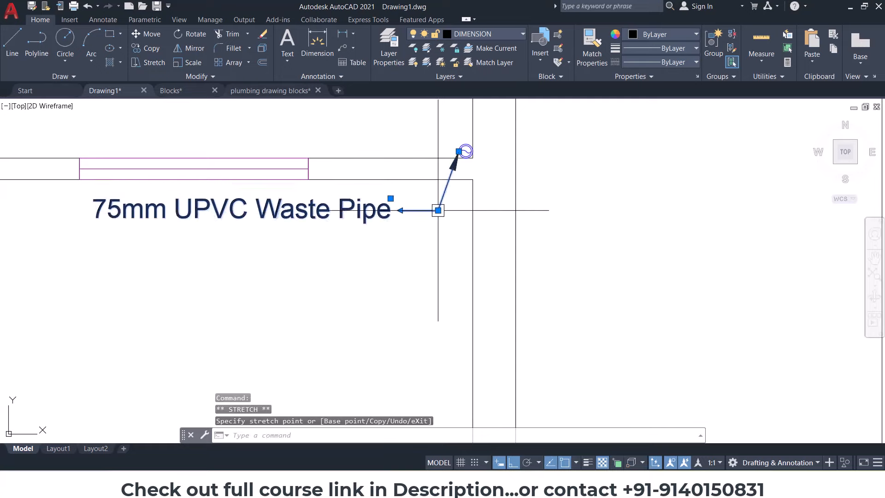
# Step: Lower the landing of the ground-floor plan's rear waste pipe leader by about 3.5 inches to clear the wall
pyautogui.scroll(-6, 438, 209)
pyautogui.moveTo(276, 232); pyautogui.dragTo(671, 230, button='middle')
pyautogui.press('Escape')
pyautogui.scroll(3, 244, 204)
pyautogui.click(395, 191)
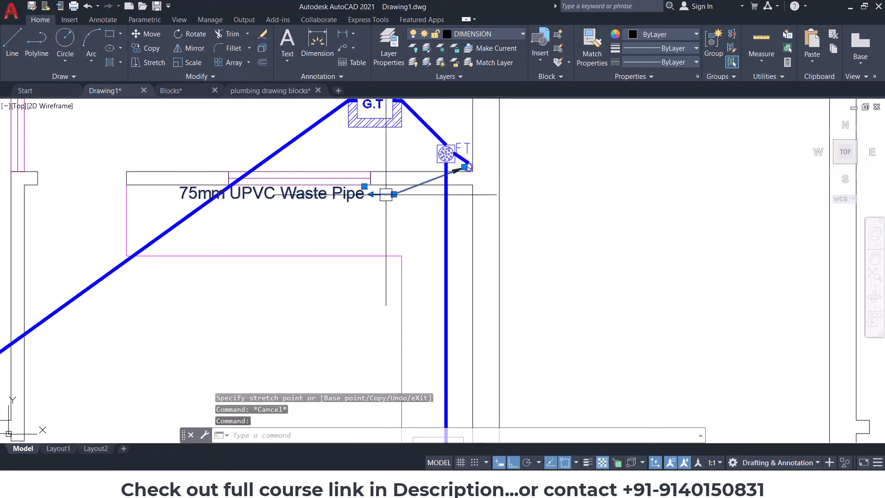
pyautogui.scroll(2, 400, 191)
pyautogui.click(400, 191)
pyautogui.click(484, 191)
pyautogui.click(484, 192)
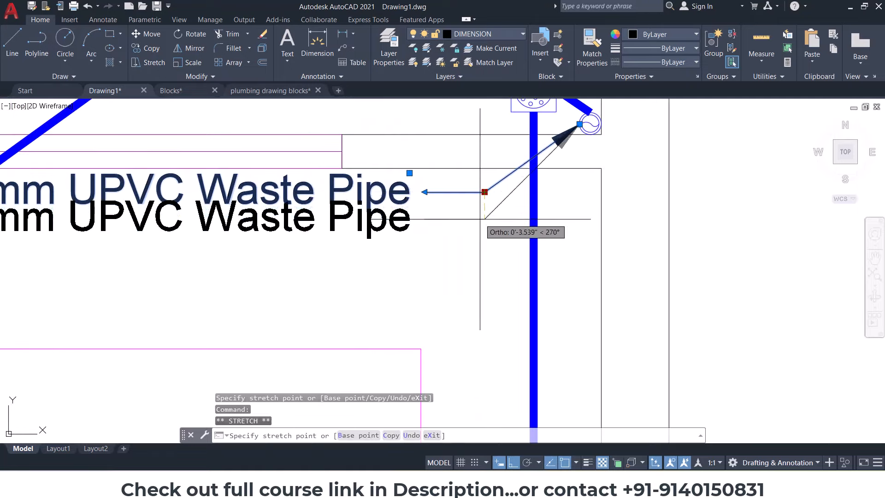
pyautogui.click(480, 219)
pyautogui.scroll(-6, 469, 228)
pyautogui.press('Escape')
pyautogui.press('Escape')
# Step: Copy the ground-floor plan's front 75mm UPVC Waste Pipe leader to the blue riser outside the toilet, beside the gully trap
pyautogui.scroll(-5, 455, 235)
pyautogui.scroll(4, 397, 202)
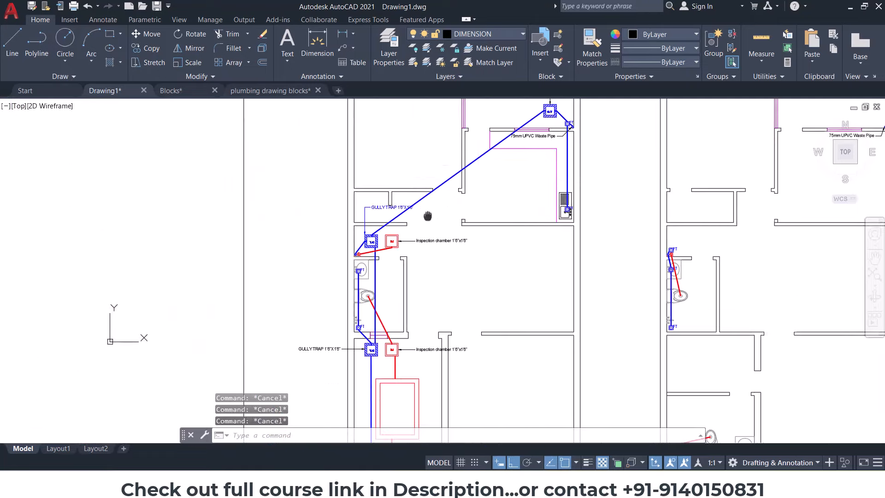
pyautogui.scroll(3, 355, 250)
pyautogui.scroll(-6, 355, 250)
pyautogui.scroll(3, 405, 226)
pyautogui.moveTo(407, 320); pyautogui.dragTo(410, 283, button='middle')
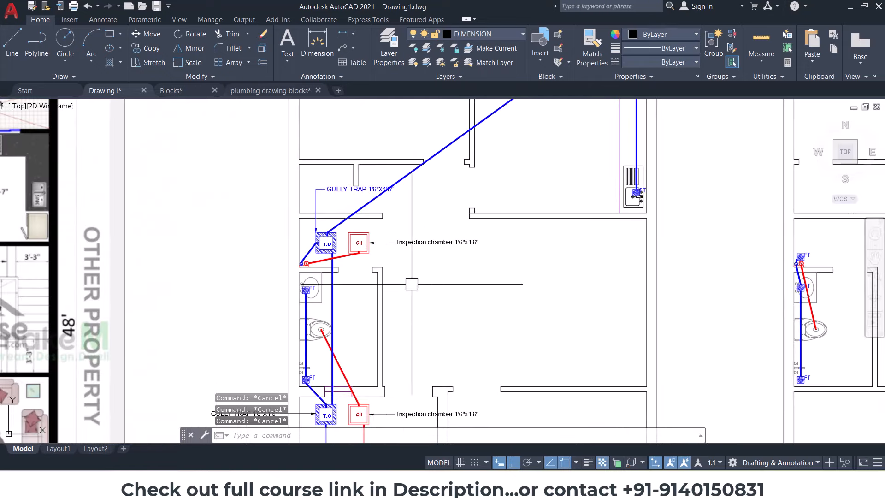
pyautogui.moveTo(411, 397); pyautogui.dragTo(453, 187, button='middle')
pyautogui.moveTo(644, 402); pyautogui.dragTo(619, 321, button='middle')
pyautogui.scroll(2, 619, 320)
pyautogui.scroll(2, 620, 321)
pyautogui.click(640, 295)
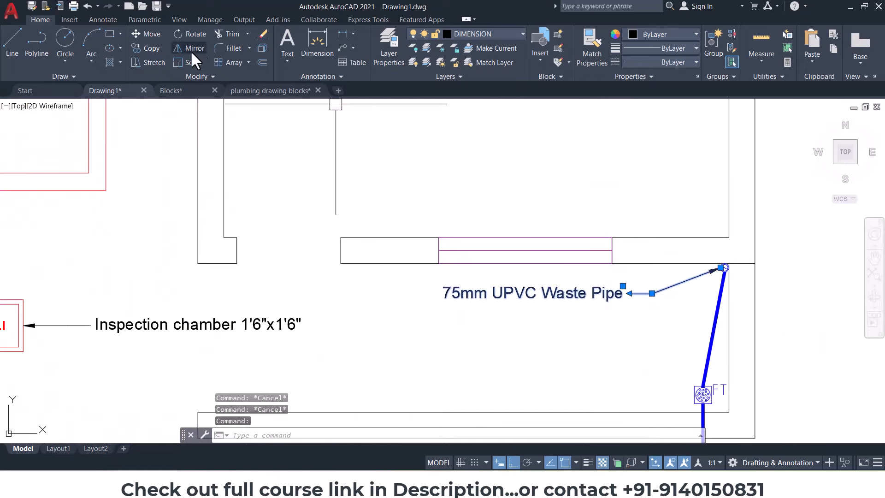
pyautogui.click(146, 48)
pyautogui.scroll(4, 721, 268)
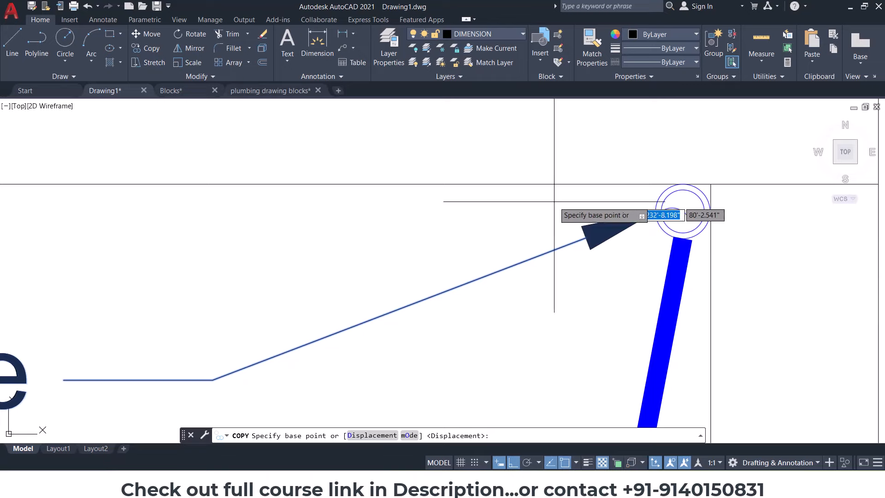
pyautogui.click(655, 211)
pyautogui.scroll(-6, 620, 276)
pyautogui.moveTo(258, 138); pyautogui.dragTo(432, 340, button='middle')
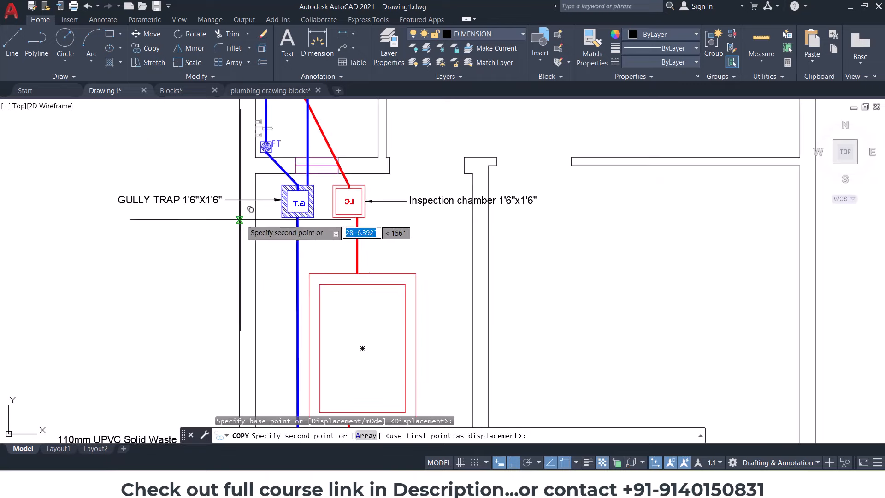
pyautogui.moveTo(233, 121); pyautogui.dragTo(351, 258, button='middle')
pyautogui.moveTo(357, 117); pyautogui.dragTo(407, 226, button='middle')
pyautogui.scroll(7, 418, 210)
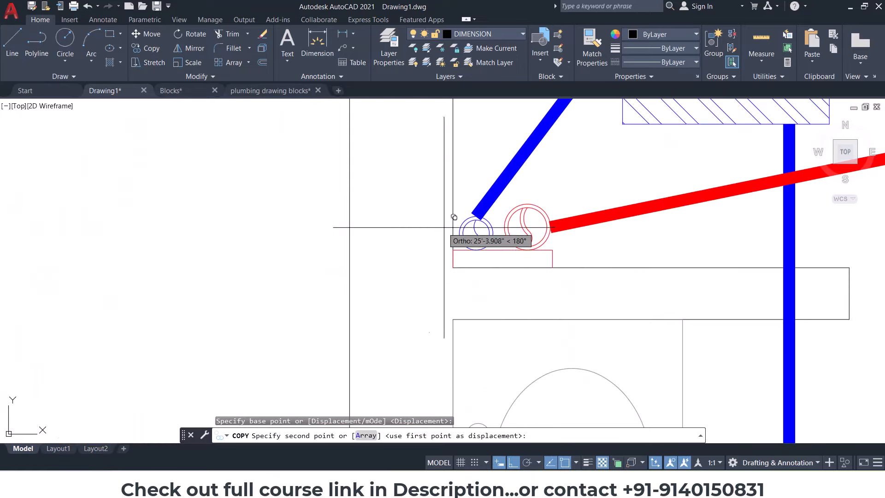
pyautogui.click(460, 237)
# Step: Place another copy of the 75mm UPVC Waste Pipe leader at the toilet's blue riser on the middle floor plan
pyautogui.scroll(-10, 451, 253)
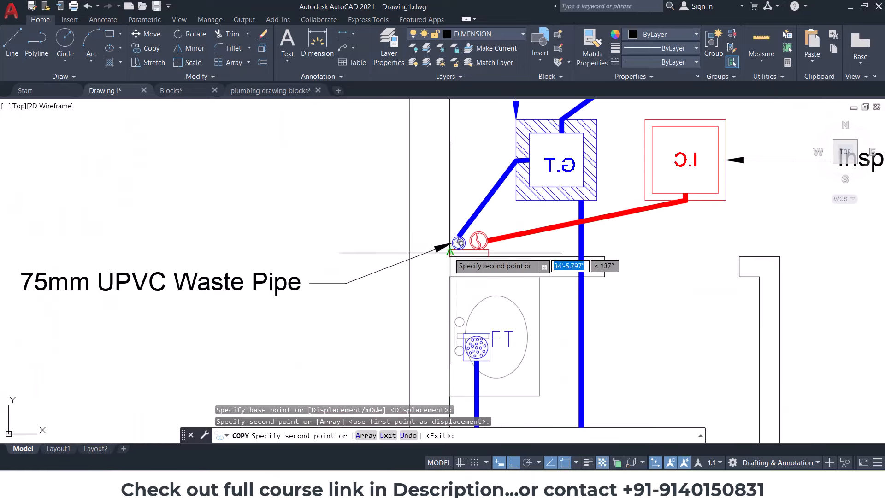
pyautogui.scroll(5, 615, 266)
pyautogui.scroll(4, 652, 255)
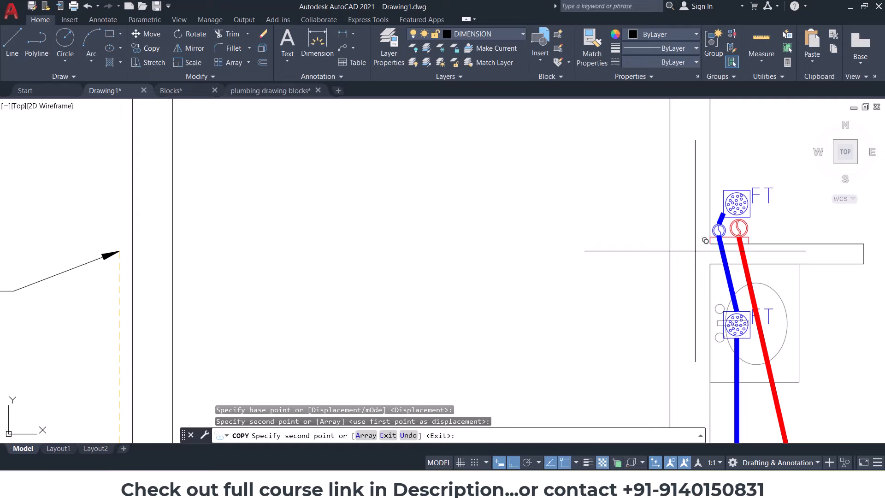
pyautogui.click(714, 230)
pyautogui.scroll(-2, 572, 263)
pyautogui.moveTo(707, 268); pyautogui.dragTo(481, 260, button='middle')
pyautogui.scroll(-6, 481, 261)
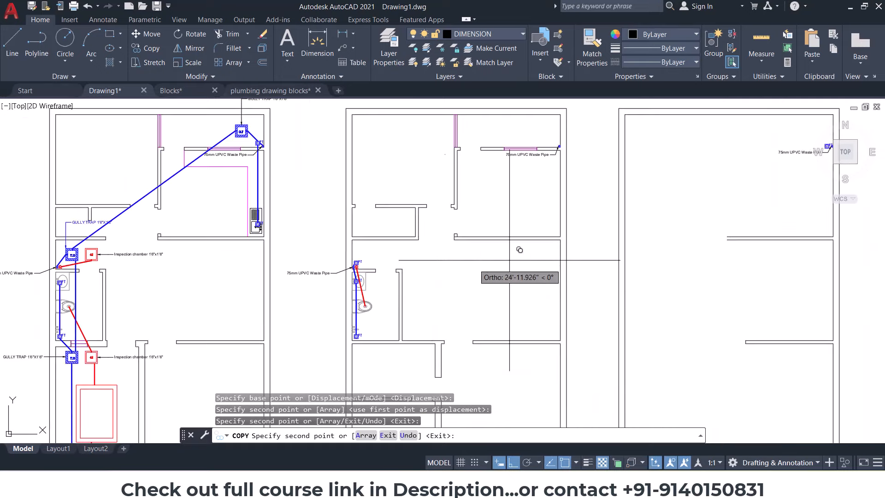
pyautogui.press('Escape')
pyautogui.press('Escape')
pyautogui.press('Escape')
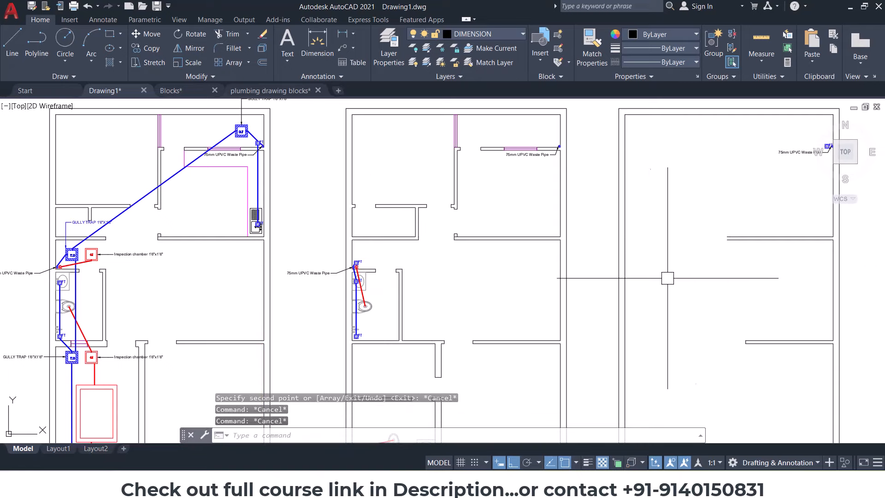
pyautogui.scroll(2, 647, 272)
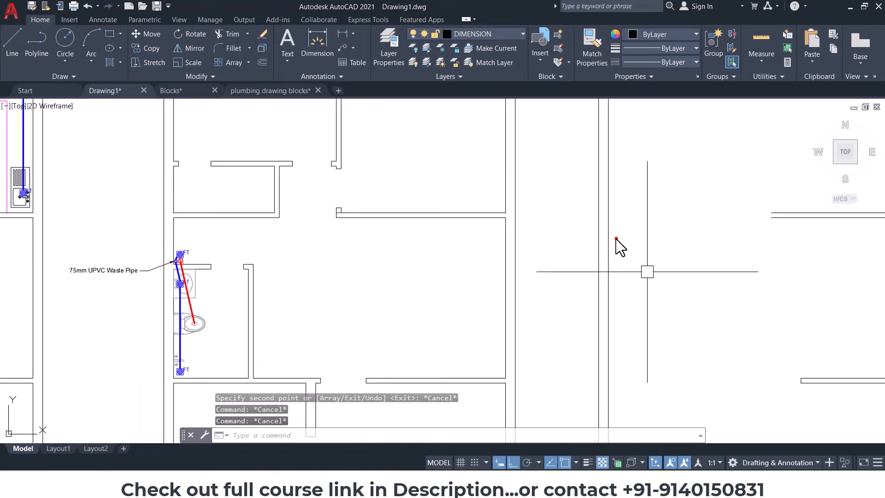
pyautogui.scroll(6, 133, 272)
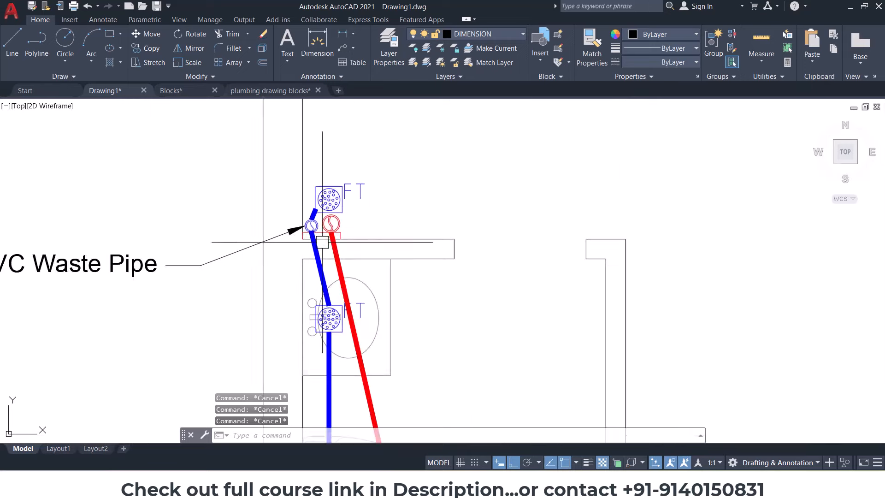
pyautogui.moveTo(322, 241); pyautogui.dragTo(528, 271, button='middle')
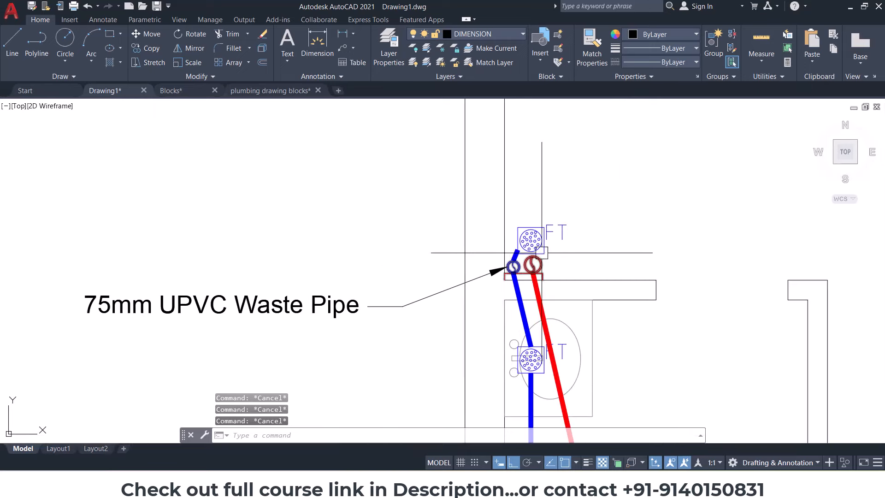
pyautogui.scroll(-6, 542, 253)
pyautogui.moveTo(506, 273); pyautogui.dragTo(776, 269, button='middle')
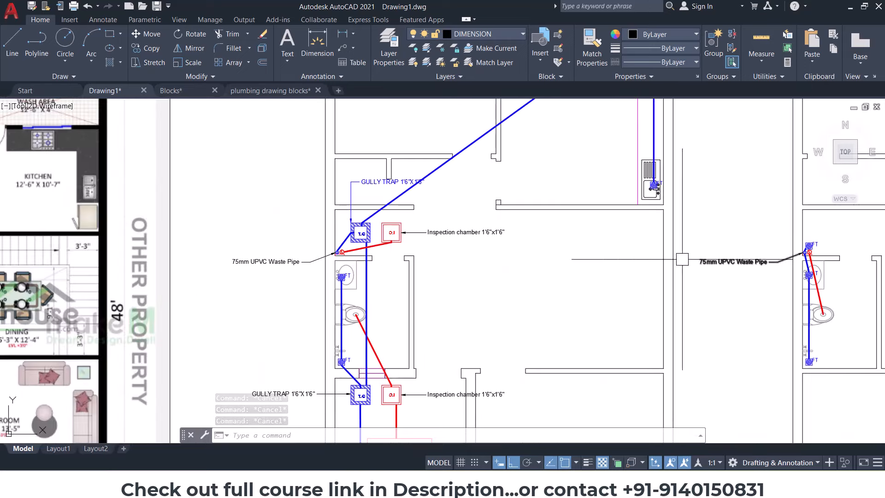
pyautogui.moveTo(667, 256); pyautogui.dragTo(567, 256, button='middle')
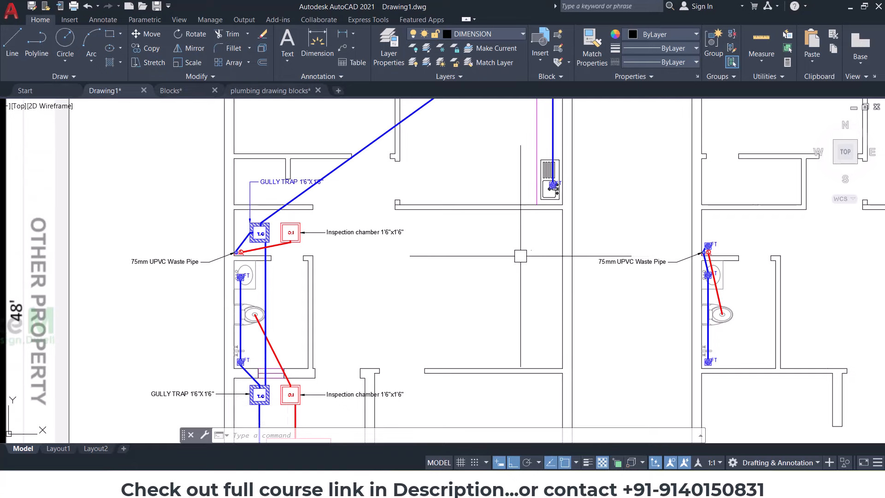
pyautogui.scroll(4, 222, 245)
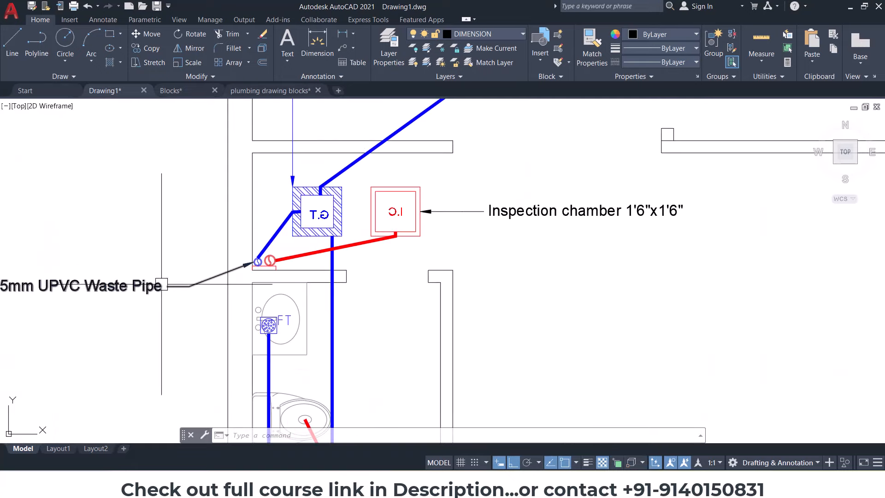
pyautogui.click(147, 48)
pyautogui.press('Escape')
pyautogui.press('Escape')
# Step: Draw an angled multileader from the red riser outside the ground-floor toilet to a landing up beyond the outer wall, with ortho off
pyautogui.click(339, 45)
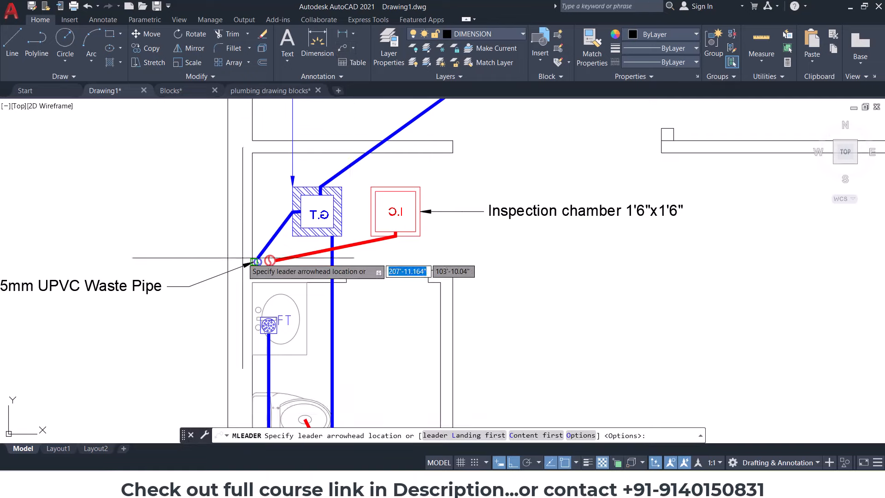
pyautogui.scroll(3, 251, 260)
pyautogui.click(297, 247)
pyautogui.moveTo(245, 205); pyautogui.dragTo(438, 293, button='middle')
pyautogui.press('F8')
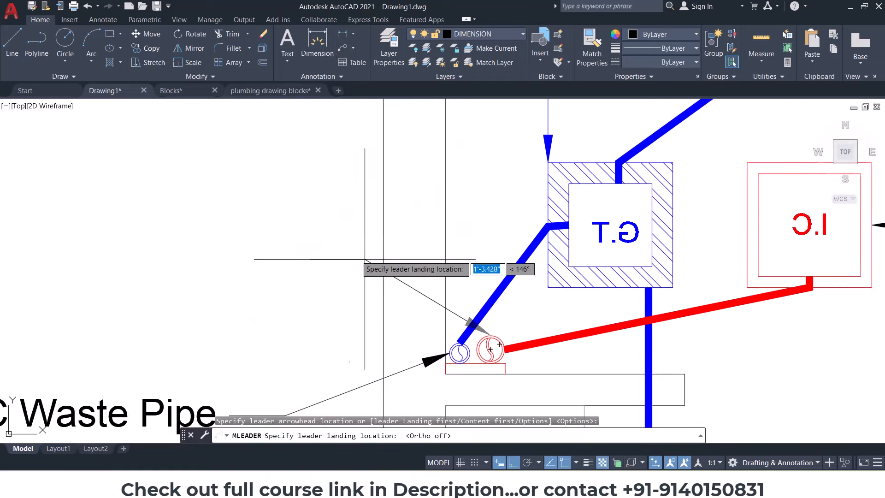
pyautogui.click(338, 246)
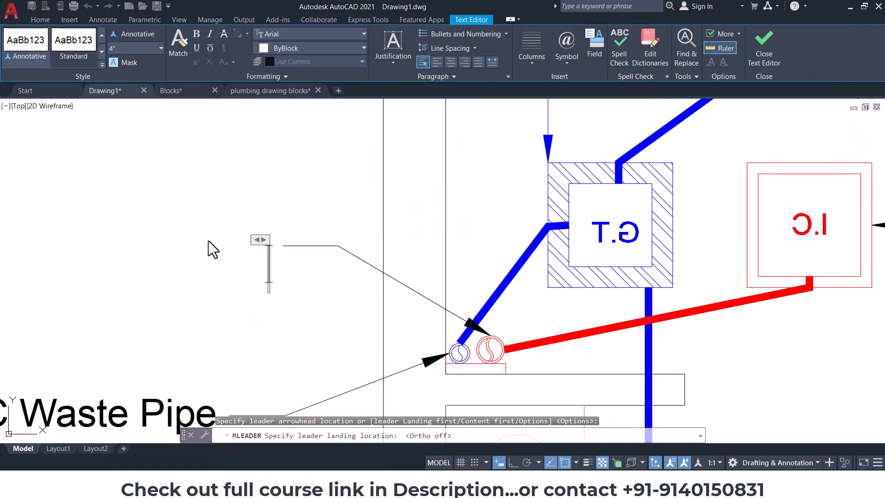
# Step: Label the red riser's leader "110mm upvp solid waste pipe"
pyautogui.write('110mm')
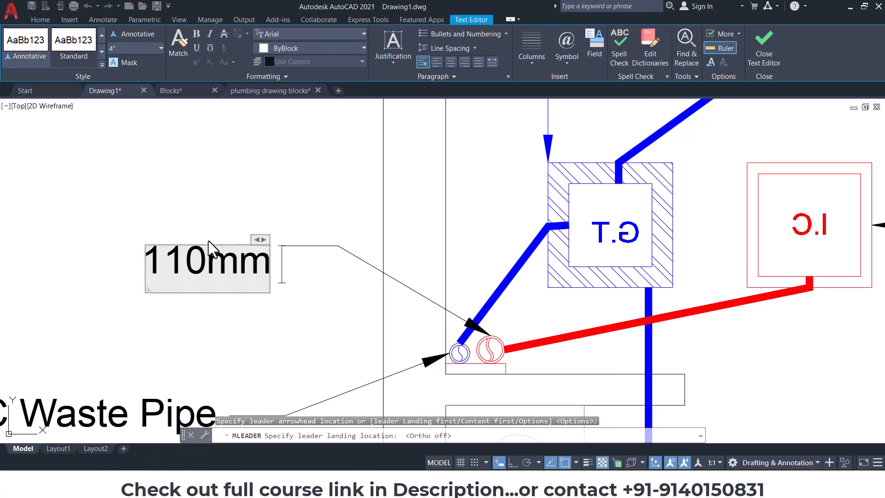
pyautogui.write(' up')
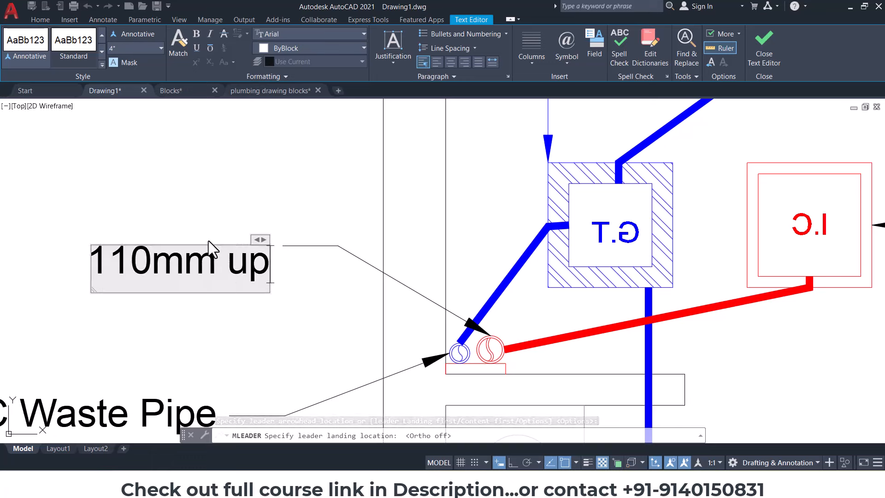
pyautogui.write('vp soli')
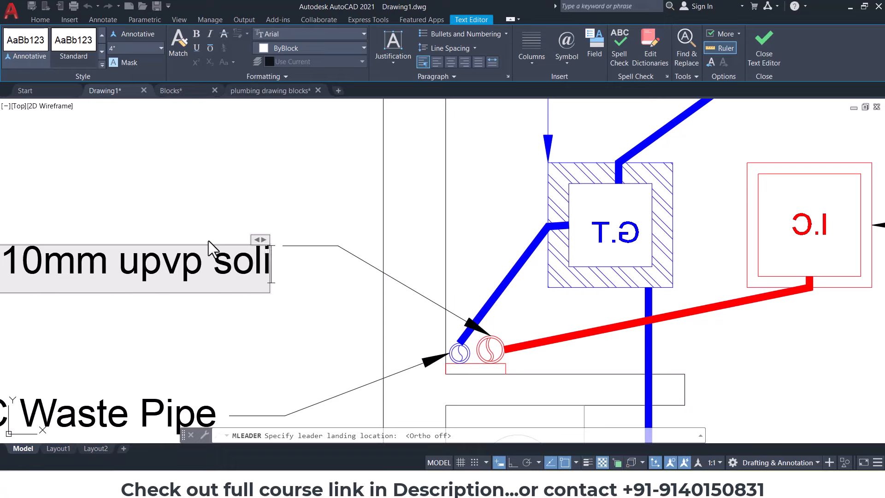
pyautogui.write('d waste pipe')
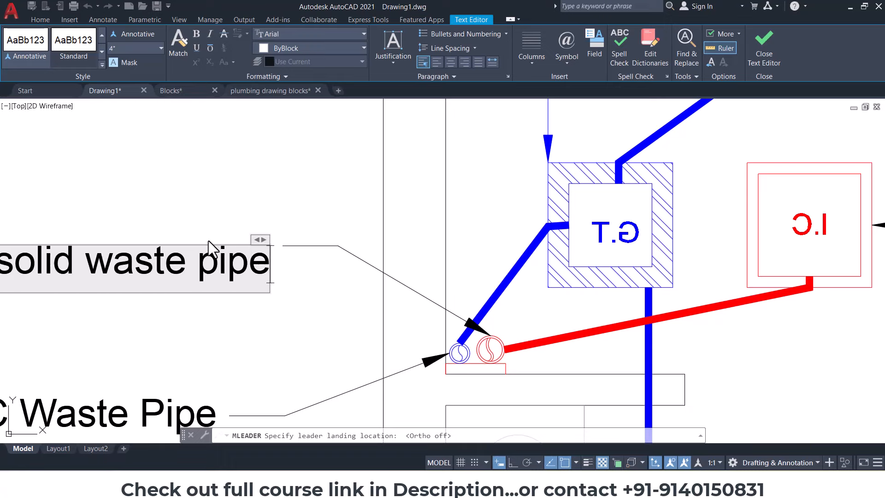
pyautogui.click(172, 197)
pyautogui.scroll(-2, 221, 218)
# Step: Copy the 110mm solid waste pipe leader to the red riser outside the toilet on the middle floor plan
pyautogui.click(222, 237)
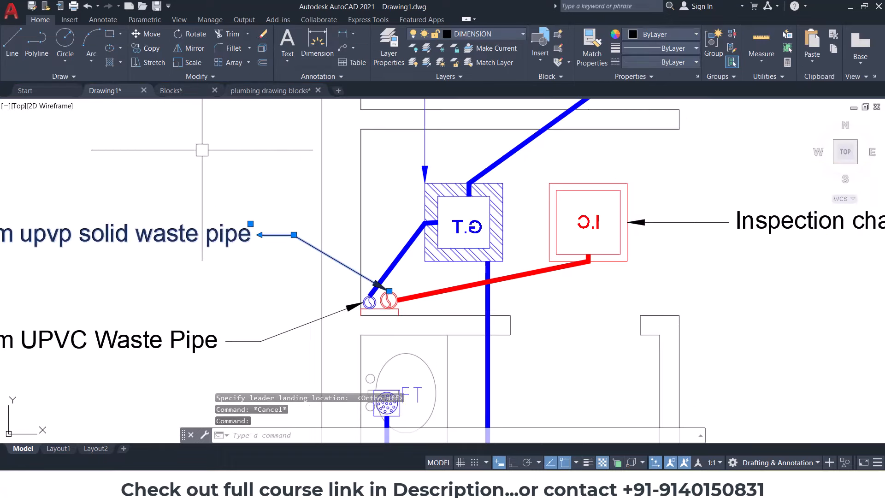
pyautogui.click(146, 48)
pyautogui.scroll(4, 405, 290)
pyautogui.click(365, 288)
pyautogui.scroll(-5, 368, 286)
pyautogui.moveTo(504, 268); pyautogui.dragTo(101, 252, button='middle')
pyautogui.moveTo(747, 266); pyautogui.dragTo(370, 271, button='middle')
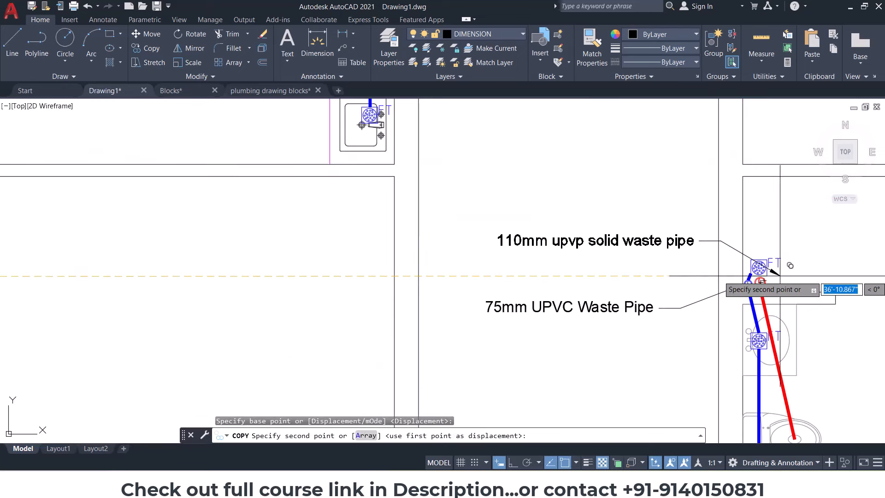
pyautogui.scroll(3, 780, 276)
pyautogui.click(755, 274)
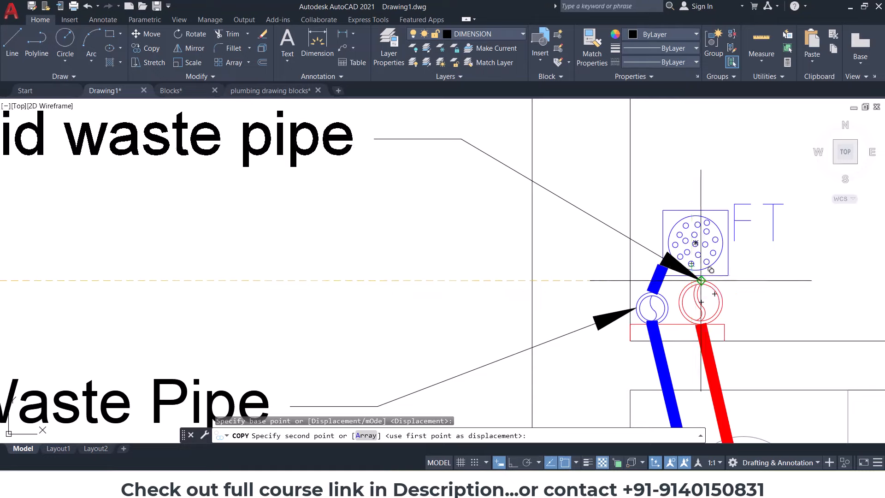
pyautogui.scroll(-3, 519, 293)
pyautogui.scroll(-8, 517, 292)
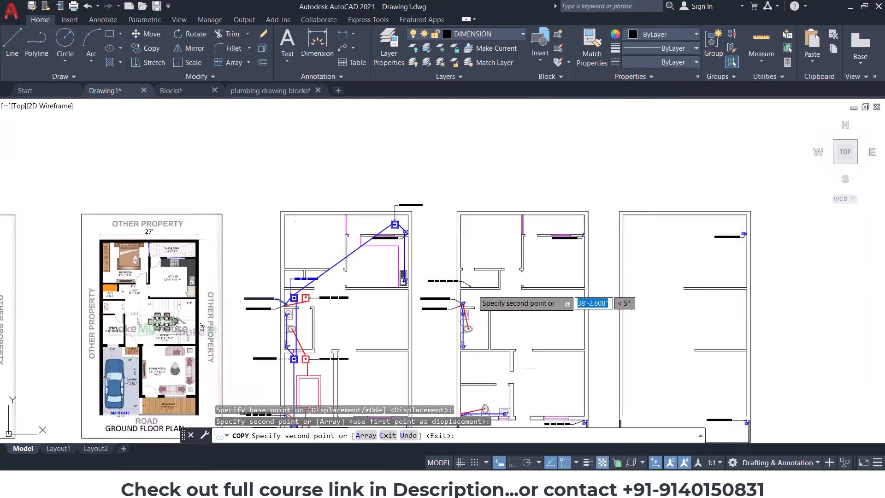
pyautogui.scroll(4, 458, 378)
pyautogui.moveTo(251, 371); pyautogui.dragTo(359, 338, button='middle')
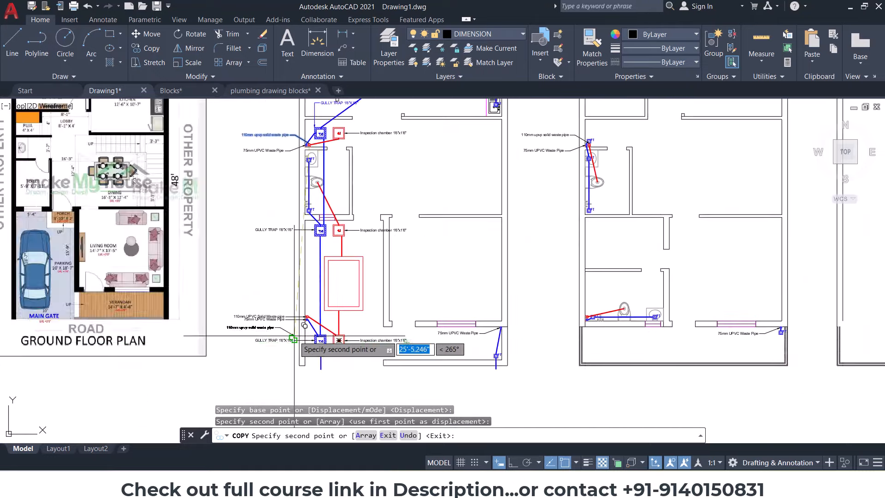
pyautogui.scroll(6, 298, 327)
pyautogui.press('Escape')
pyautogui.press('Escape')
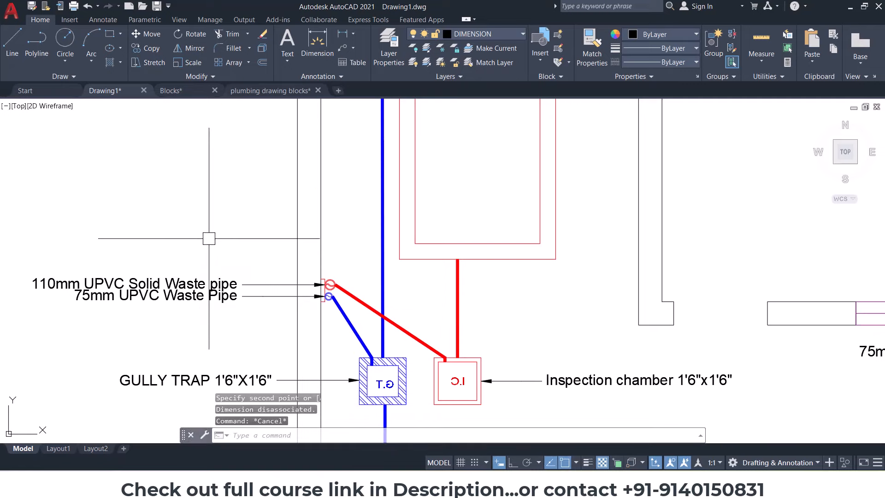
# Step: Examine the pipe and chamber leader labels across the floor plans
pyautogui.scroll(-5, 322, 324)
pyautogui.moveTo(296, 233); pyautogui.dragTo(321, 325, button='middle')
pyautogui.scroll(-2, 312, 253)
pyautogui.moveTo(488, 259); pyautogui.dragTo(449, 291, button='middle')
pyautogui.scroll(-2, 446, 294)
pyautogui.scroll(3, 518, 243)
pyautogui.moveTo(518, 243); pyautogui.dragTo(474, 251, button='middle')
pyautogui.scroll(-3, 474, 250)
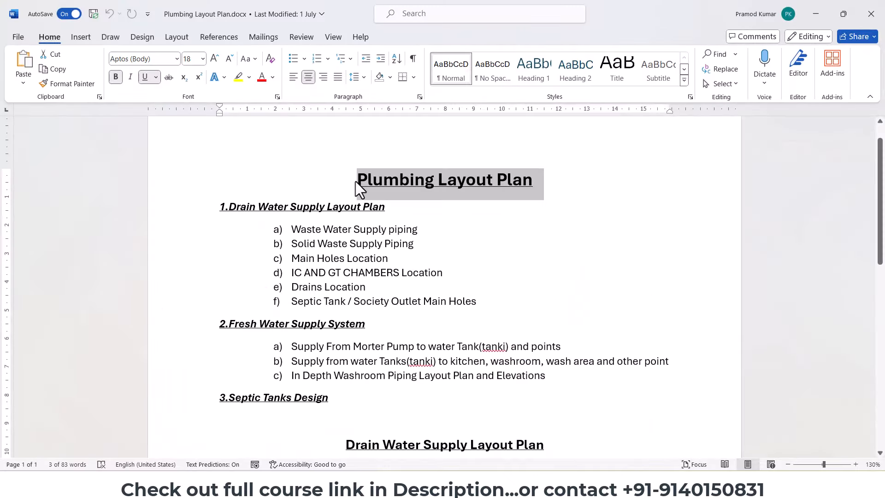
# Step: Review the Drain Water Supply Layout Plan items in the Word outline, and switch to Drawing1 in AutoCAD
pyautogui.moveTo(355, 181); pyautogui.dragTo(568, 172)
pyautogui.moveTo(220, 207); pyautogui.dragTo(456, 316)
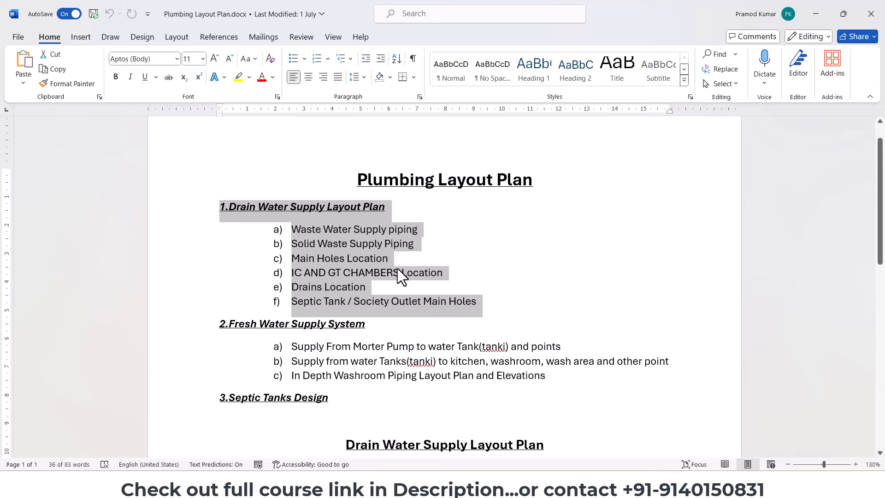
pyautogui.click(367, 273)
pyautogui.moveTo(544, 484)
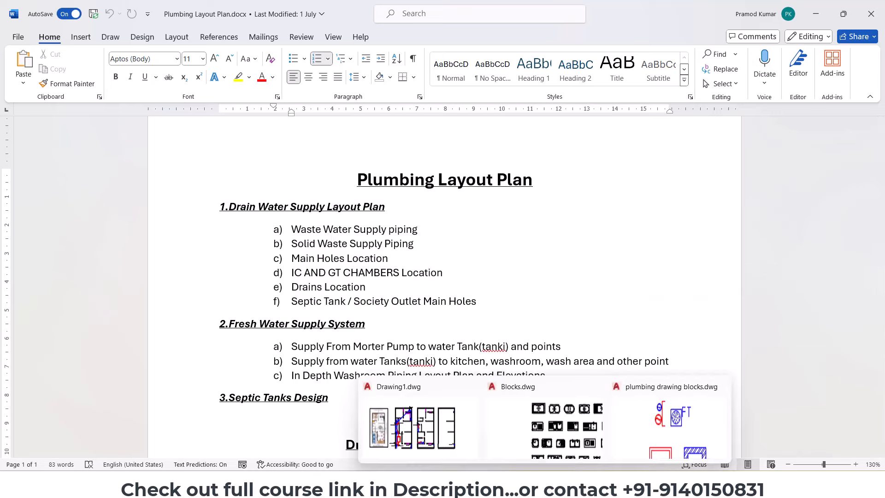
pyautogui.click(667, 440)
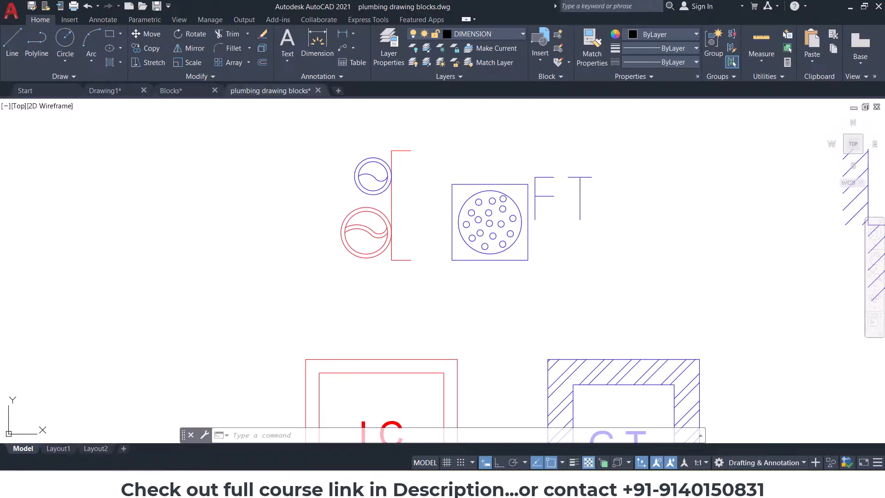
pyautogui.click(132, 90)
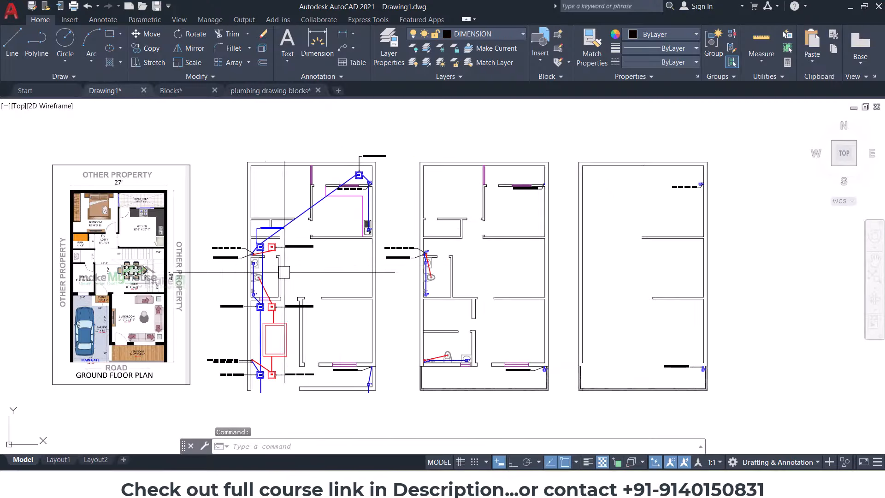
# Step: Examine the ground-floor waste pipe runs and labels from the toilet chambers to the gully trap behind the kitchen
pyautogui.moveTo(283, 271); pyautogui.dragTo(434, 259, button='middle')
pyautogui.scroll(2, 274, 270)
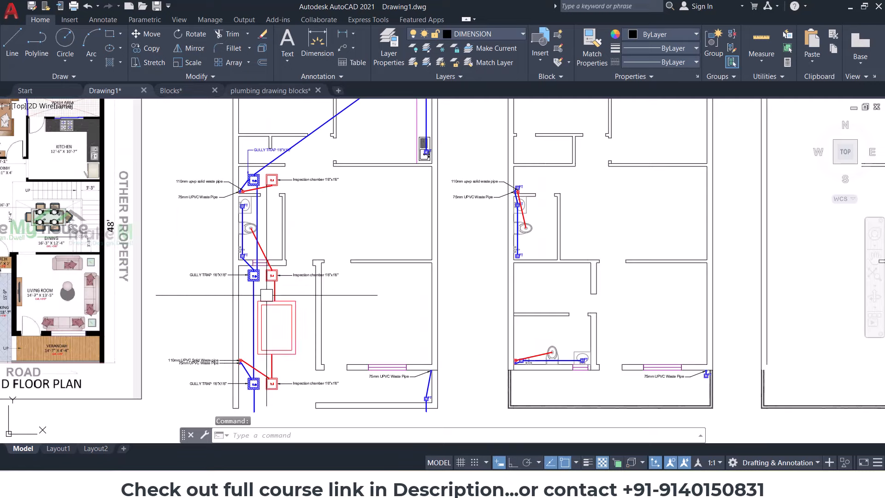
pyautogui.scroll(2, 274, 270)
pyautogui.moveTo(245, 217); pyautogui.dragTo(252, 295, button='middle')
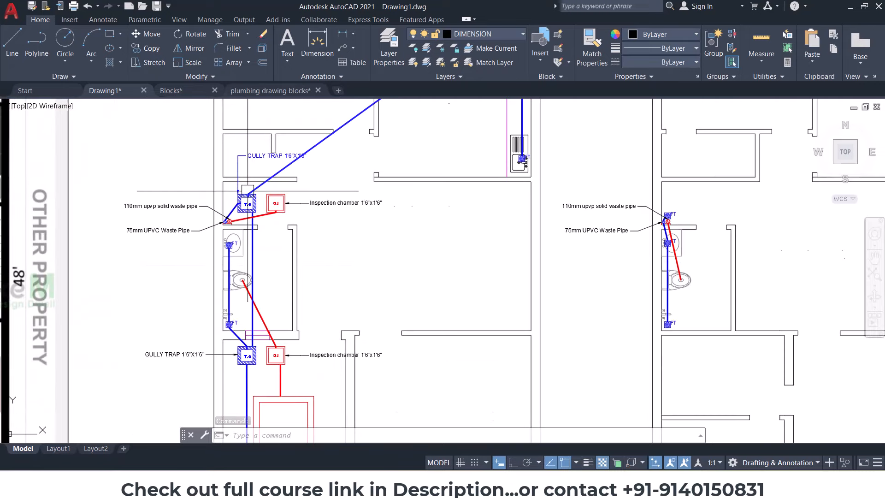
pyautogui.scroll(2, 249, 194)
pyautogui.scroll(2, 279, 193)
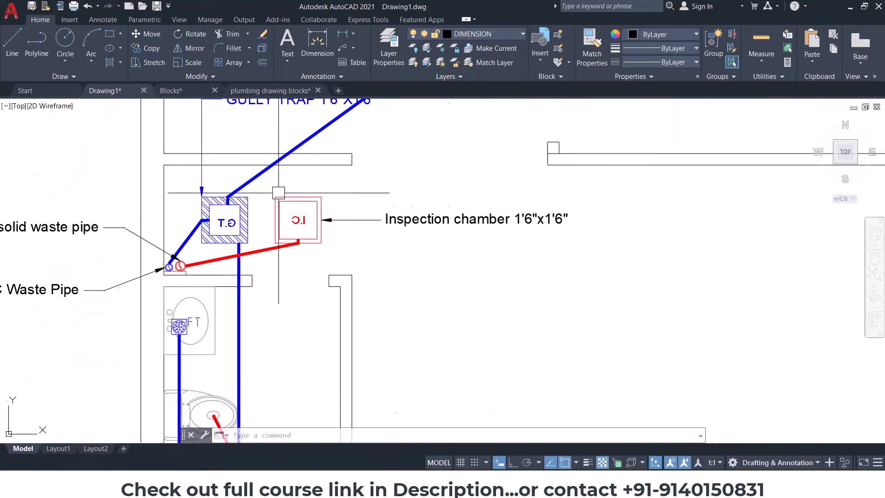
pyautogui.moveTo(279, 193); pyautogui.dragTo(262, 232, button='middle')
pyautogui.scroll(-4, 410, 267)
pyautogui.moveTo(477, 164); pyautogui.dragTo(427, 211, button='middle')
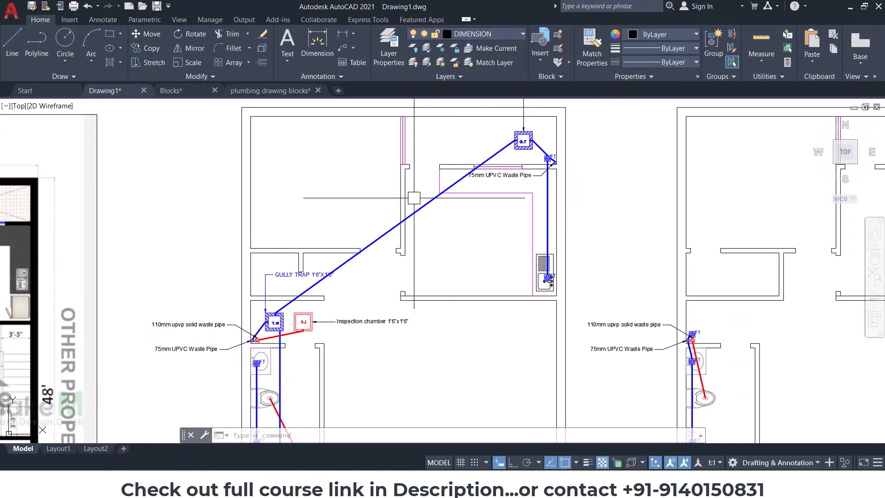
pyautogui.scroll(2, 426, 203)
pyautogui.moveTo(426, 203); pyautogui.dragTo(415, 235, button='middle')
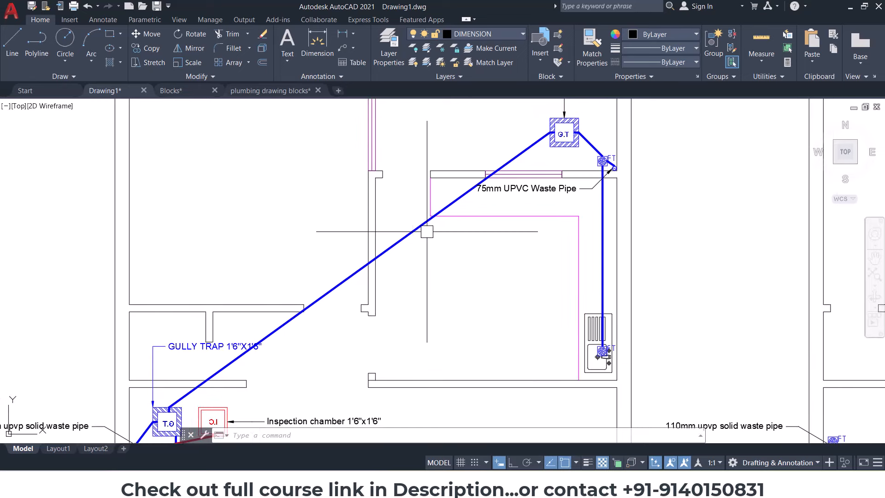
# Step: Make P.WASTE PIPE the current layer
pyautogui.click(510, 34)
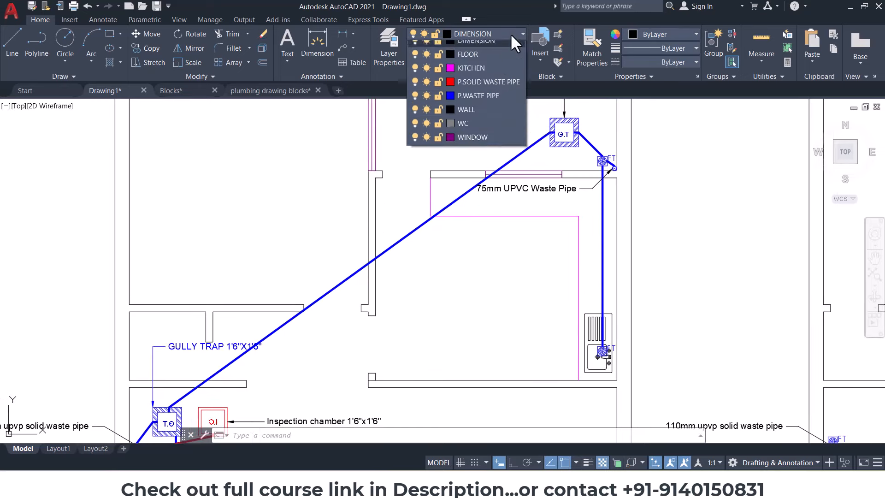
pyautogui.click(492, 128)
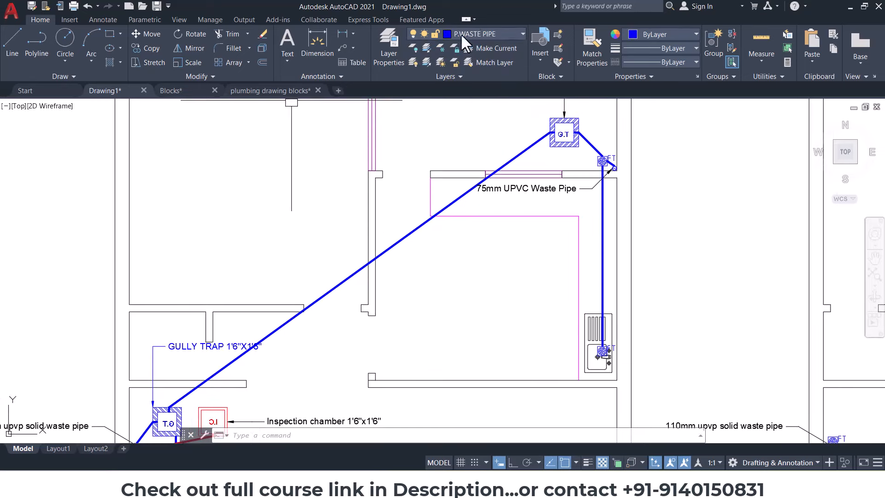
# Step: Draw a flow arrow about 4.7" long on the diagonal waste pipe with a polyline of starting width 0 and ending width 4"
pyautogui.click(31, 46)
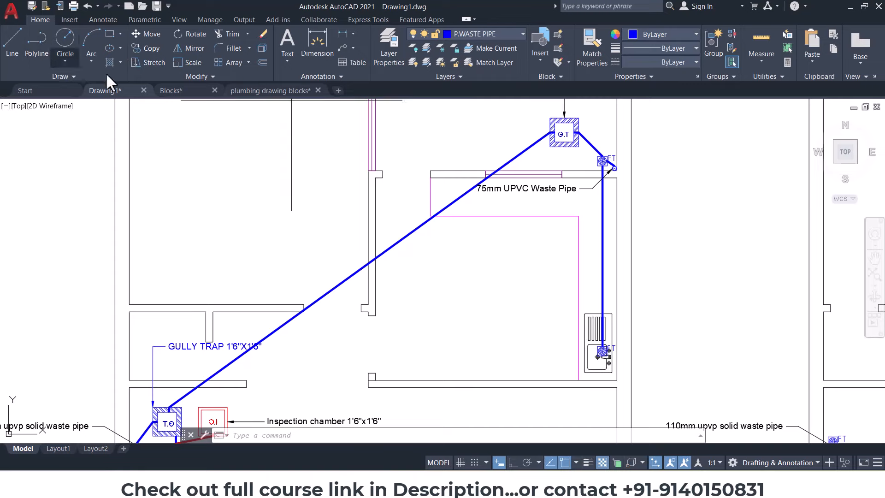
pyautogui.scroll(6, 314, 274)
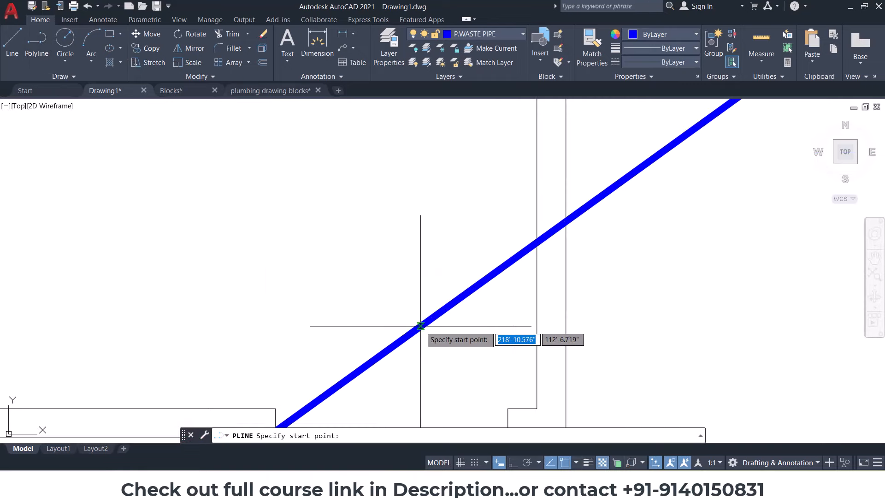
pyautogui.scroll(5, 420, 325)
pyautogui.click(420, 325)
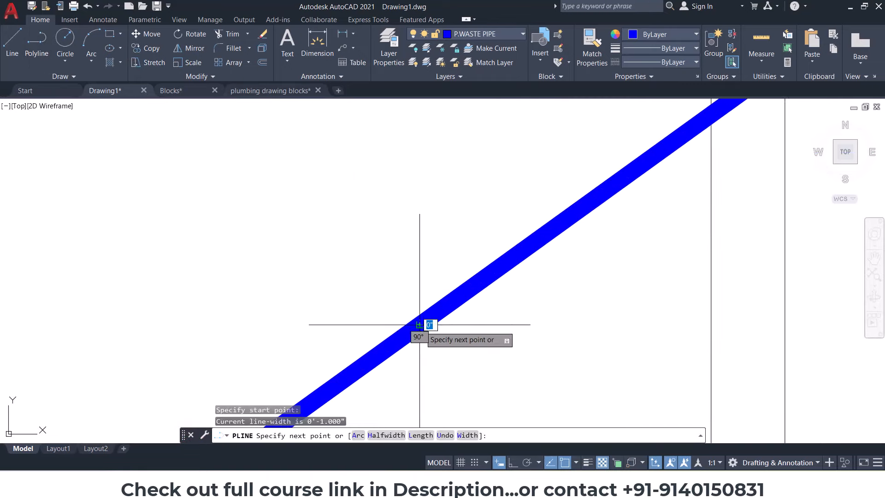
pyautogui.click(467, 435)
pyautogui.write('0')
pyautogui.press('Return')
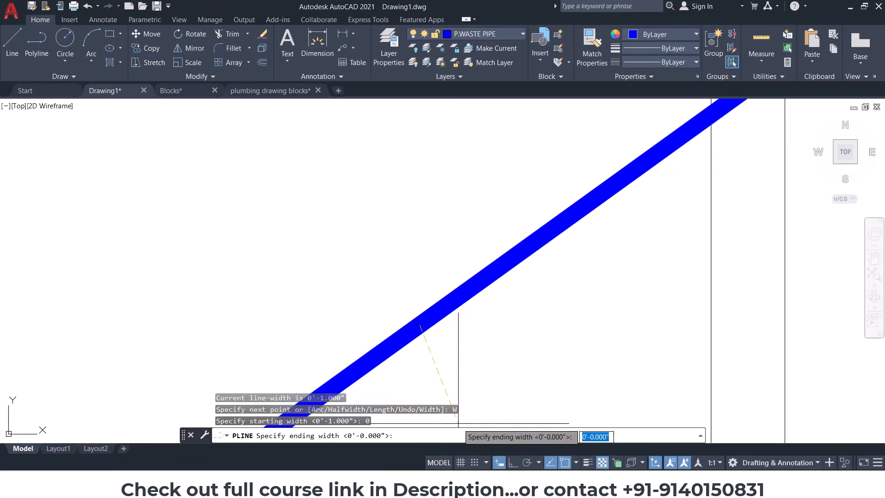
pyautogui.write('4"')
pyautogui.press('Return')
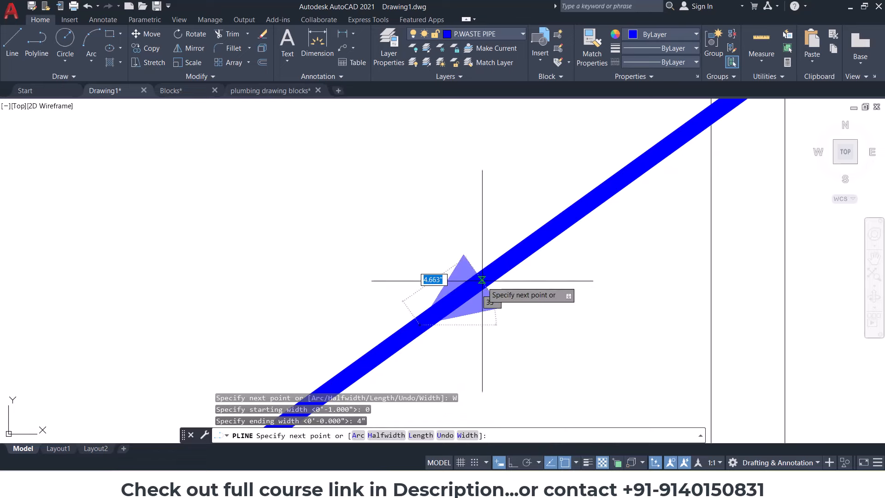
pyautogui.click(482, 280)
pyautogui.press('Return')
pyautogui.scroll(-5, 410, 309)
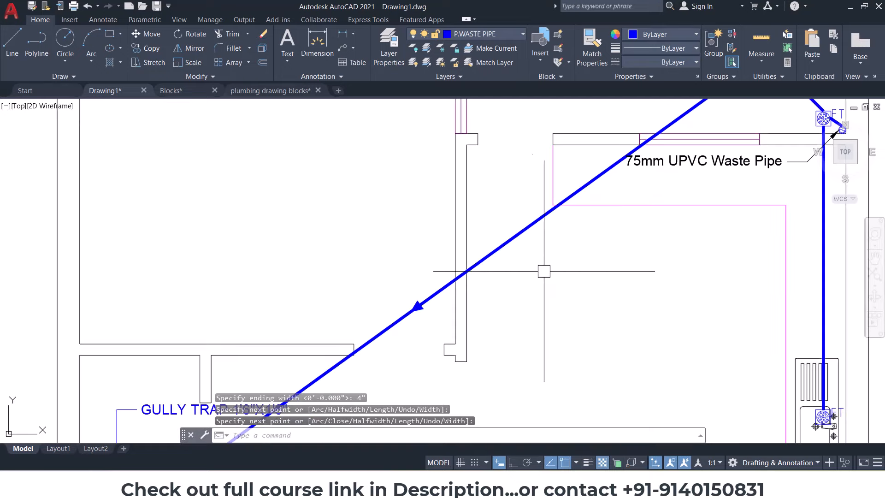
pyautogui.scroll(-4, 502, 304)
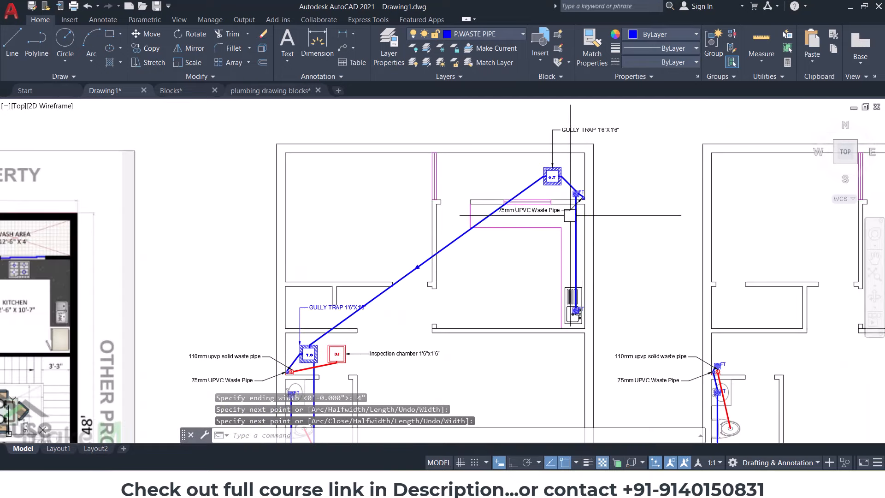
# Step: Draw a flow arrow on the short pipe between the rear floor trap and gully trap, with starting width 0 and ending width 6"
pyautogui.scroll(6, 577, 192)
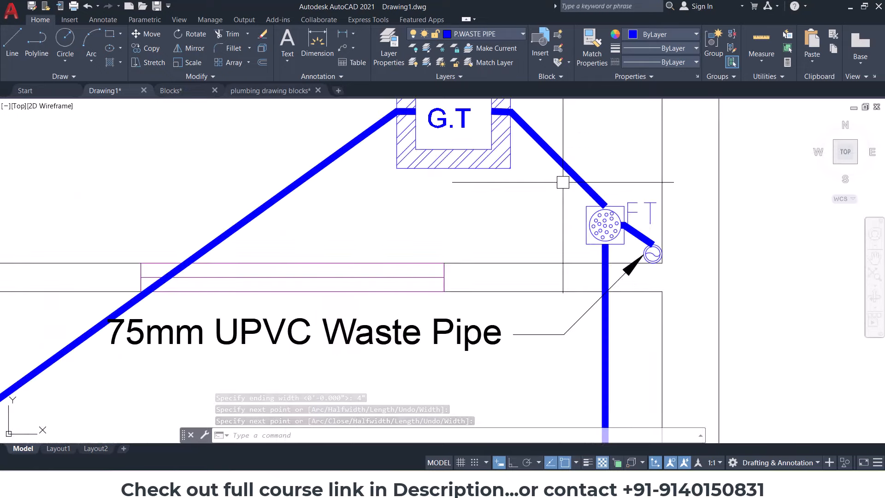
pyautogui.press('Return')
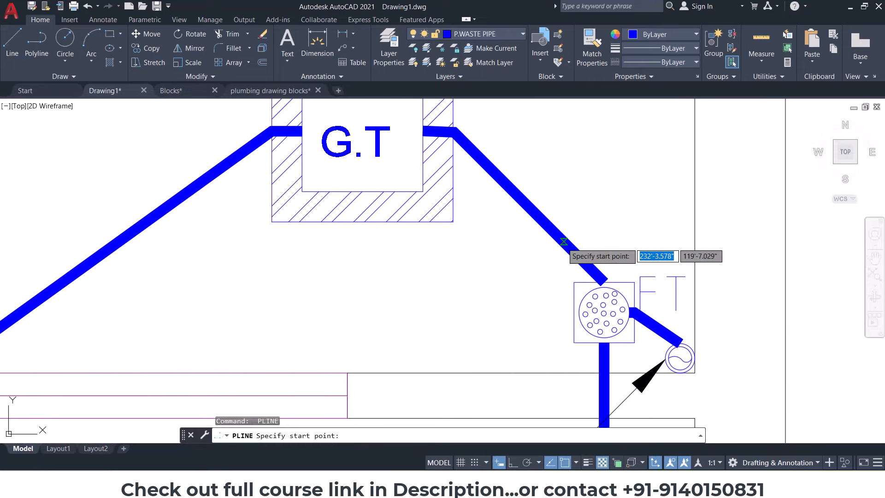
pyautogui.click(562, 243)
pyautogui.write('w')
pyautogui.press('Return')
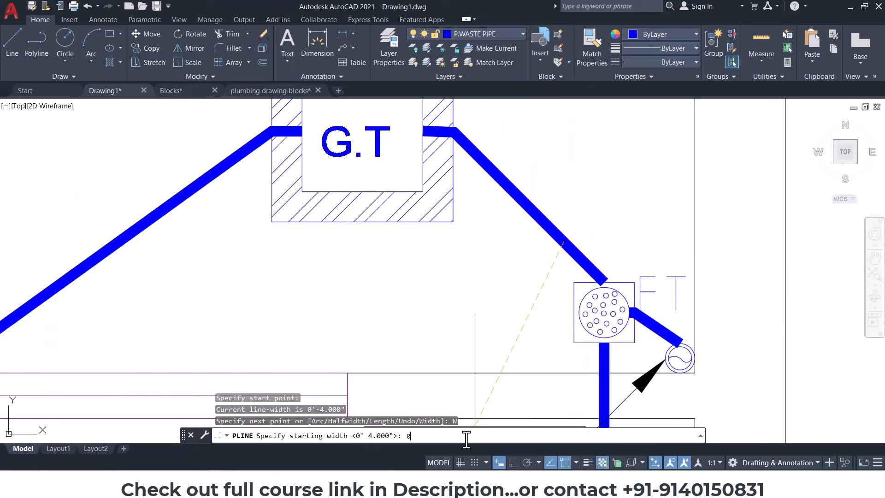
pyautogui.write('0')
pyautogui.press('Return')
pyautogui.write('6"')
pyautogui.press('Return')
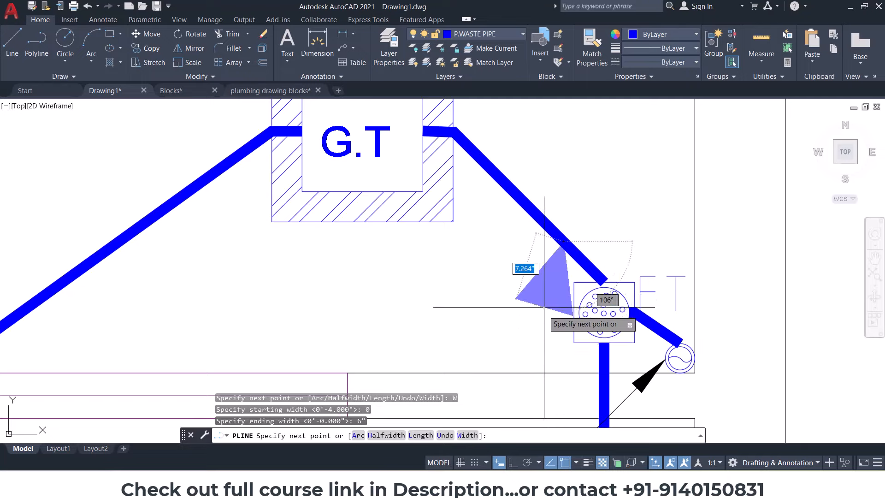
pyautogui.scroll(4, 591, 242)
pyautogui.click(598, 260)
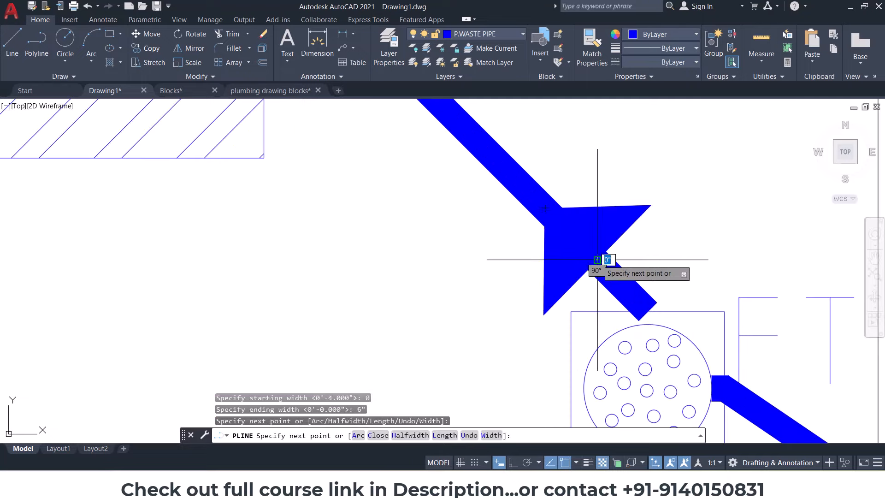
pyautogui.press('Return')
pyautogui.scroll(-5, 565, 290)
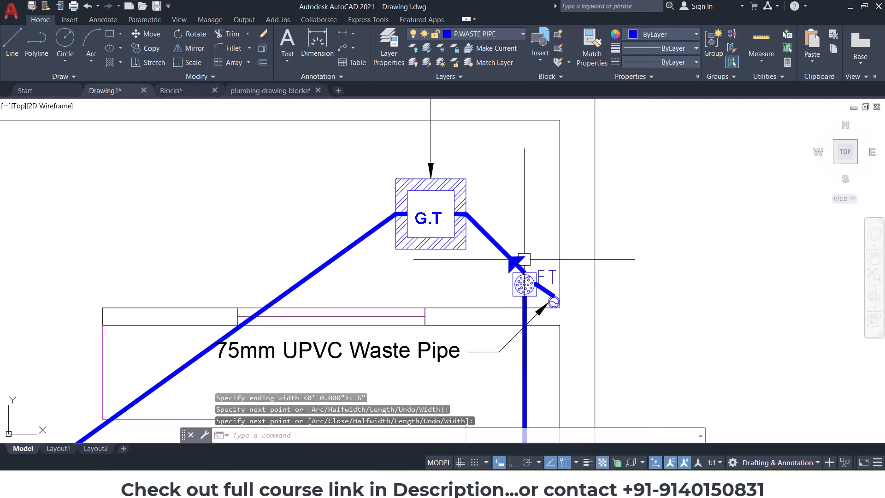
# Step: Try moving the flow arrow beside the rear floor trap to layer 0
pyautogui.click(516, 261)
pyautogui.click(509, 30)
pyautogui.click(485, 45)
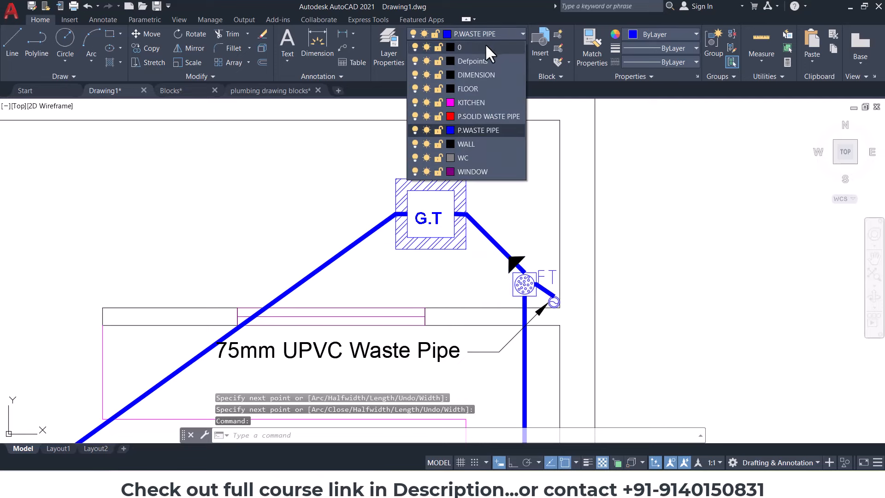
pyautogui.press('Escape')
pyautogui.press('Escape')
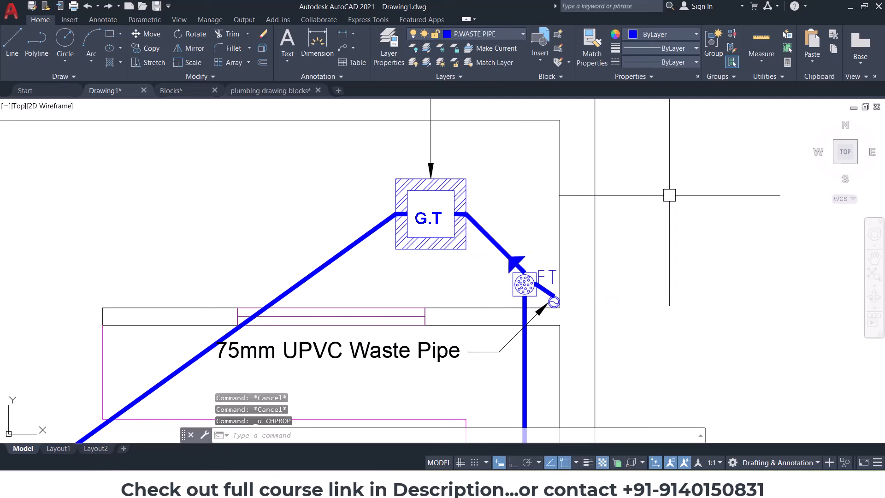
# Step: Undo the layer change and the flow arrow drawn beside the rear floor trap
pyautogui.hotkey('ctrl', 'z')
pyautogui.hotkey('ctrl', 'z')
pyautogui.hotkey('ctrl', 'z')
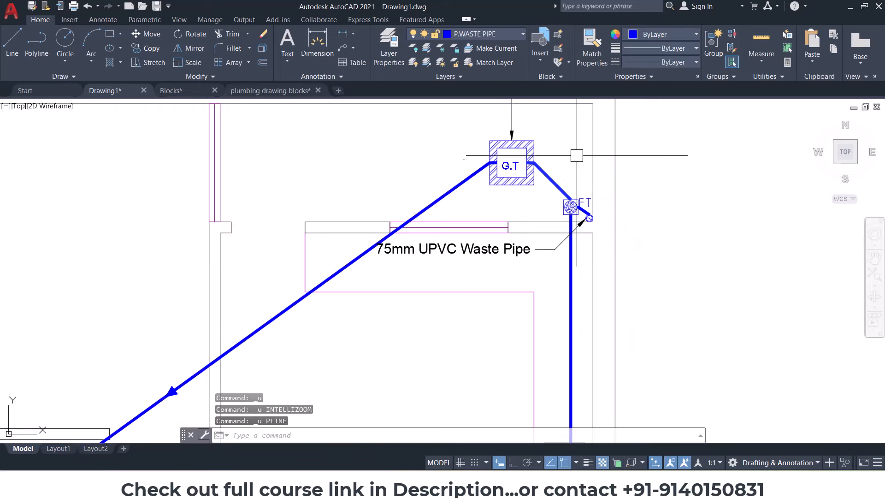
pyautogui.click(576, 155)
pyautogui.click(545, 194)
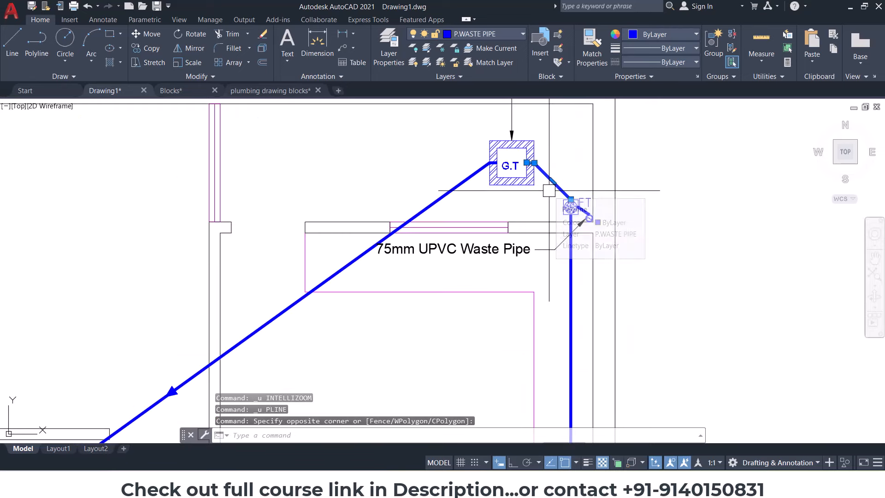
pyautogui.press('Escape')
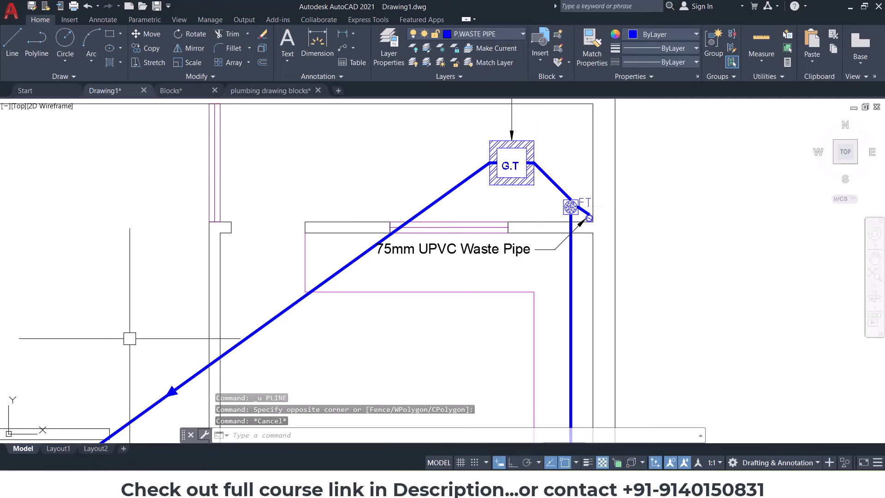
# Step: Erase the flow arrow on the diagonal waste pipe
pyautogui.moveTo(129, 336); pyautogui.dragTo(287, 217, button='middle')
pyautogui.click(289, 225)
pyautogui.click(336, 275)
pyautogui.press('Delete')
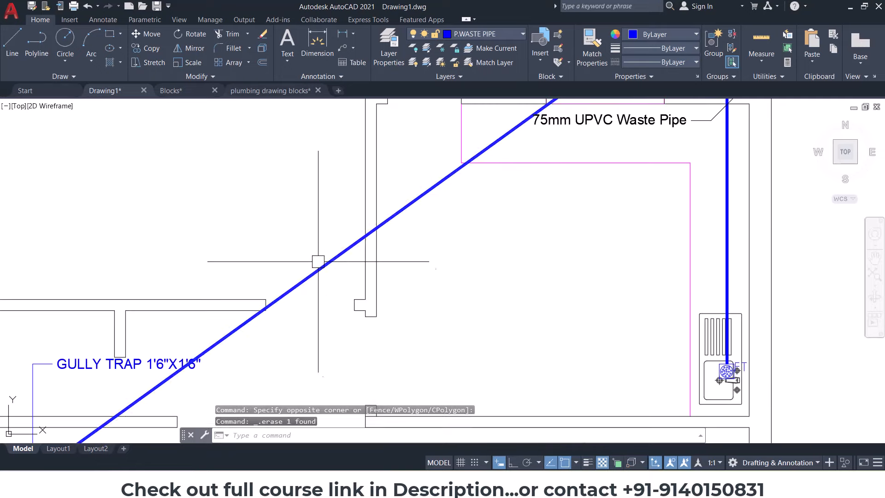
pyautogui.scroll(-5, 316, 257)
pyautogui.moveTo(414, 172); pyautogui.dragTo(369, 155, button='middle')
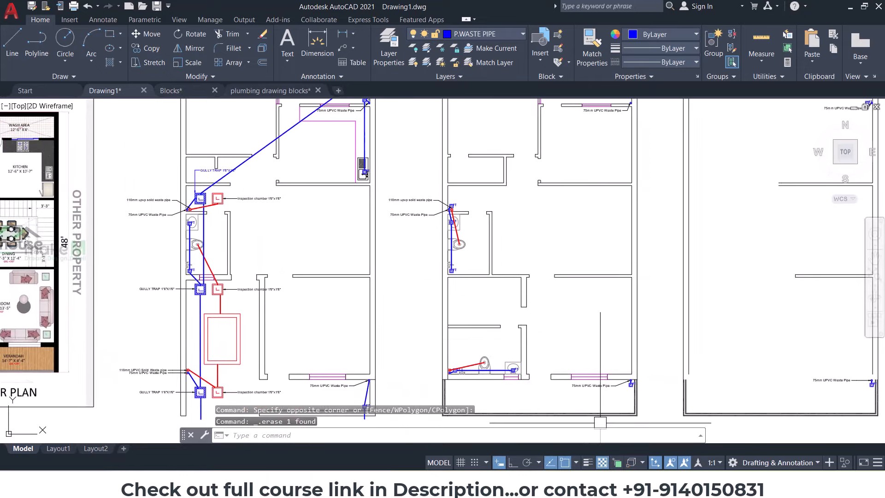
pyautogui.scroll(-2, 389, 244)
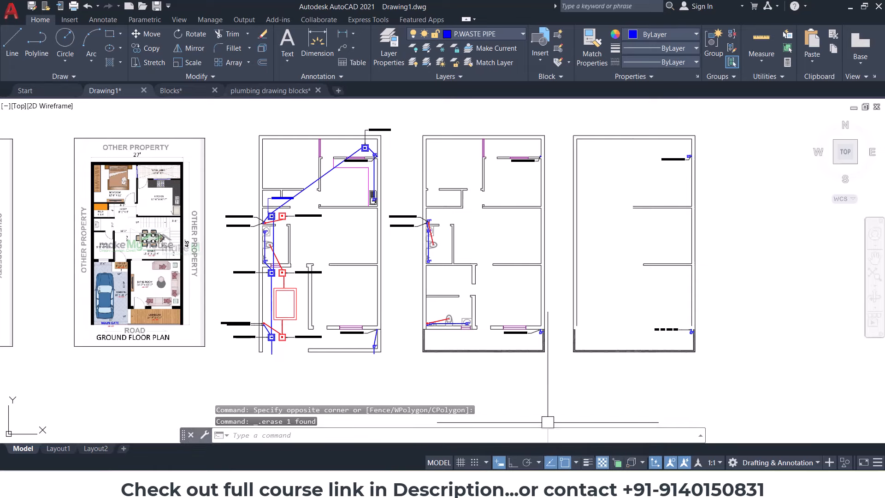
pyautogui.moveTo(586, 254); pyautogui.dragTo(431, 253, button='middle')
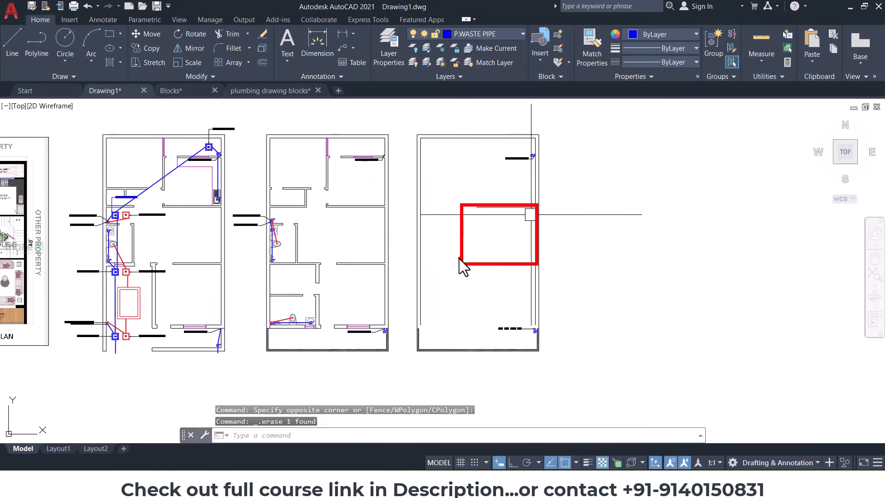
pyautogui.moveTo(584, 205)
pyautogui.mouseDown()
pyautogui.moveTo(677, 267)
pyautogui.moveTo(642, 215)
pyautogui.moveTo(630, 246)
pyautogui.mouseUp()
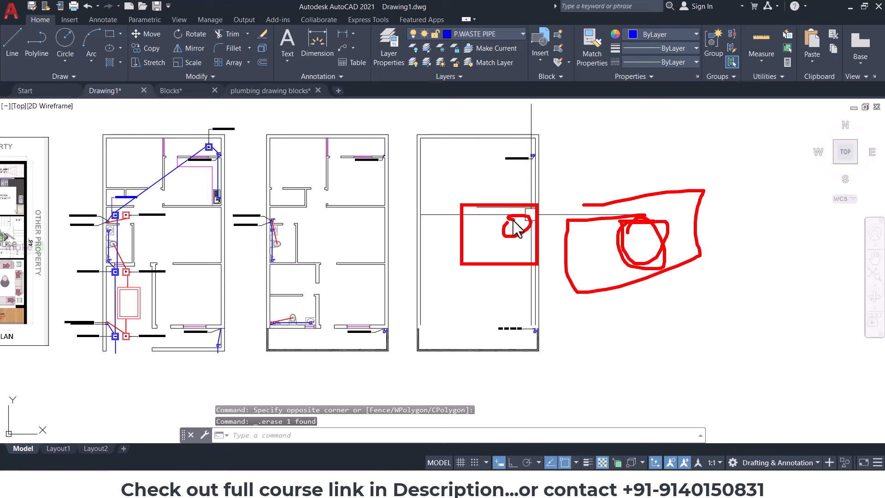
pyautogui.press('Escape')
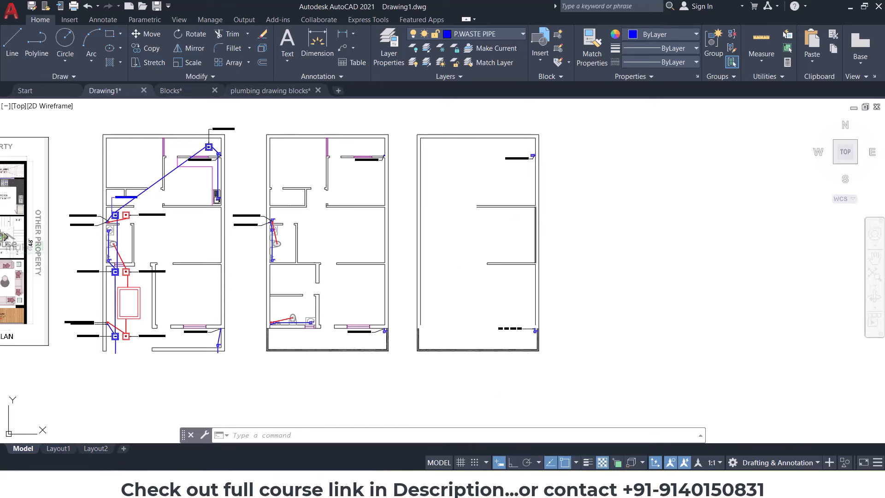
# Step: Switch to File Explorer and open the recent PDF drawing set for the Health Sub Center
pyautogui.moveTo(570, 485)
pyautogui.press('super')
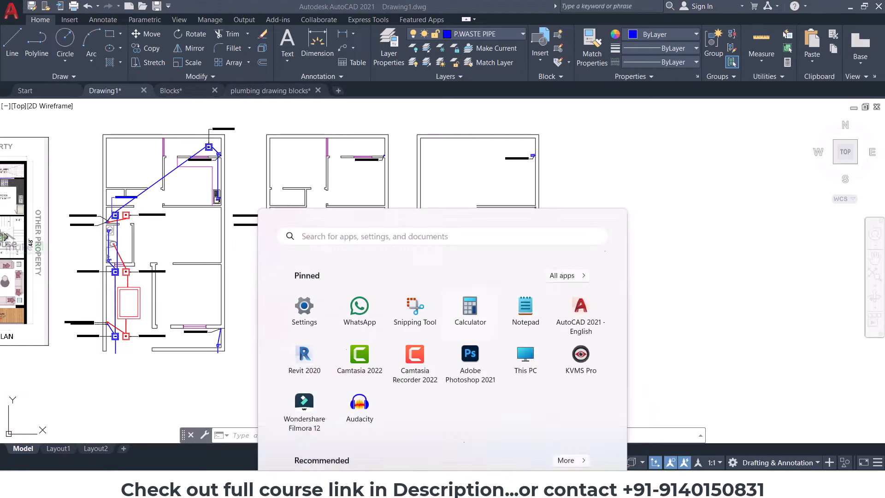
pyautogui.click(525, 207)
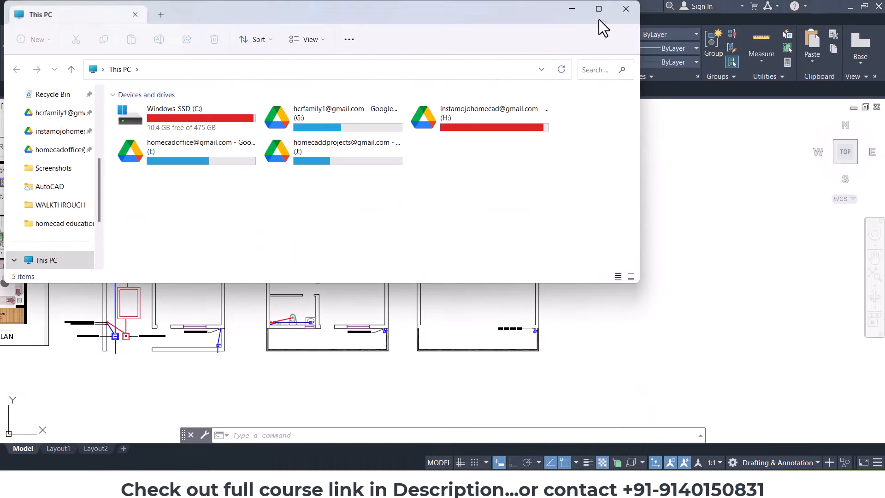
pyautogui.click(599, 8)
pyautogui.scroll(3, 51, 106)
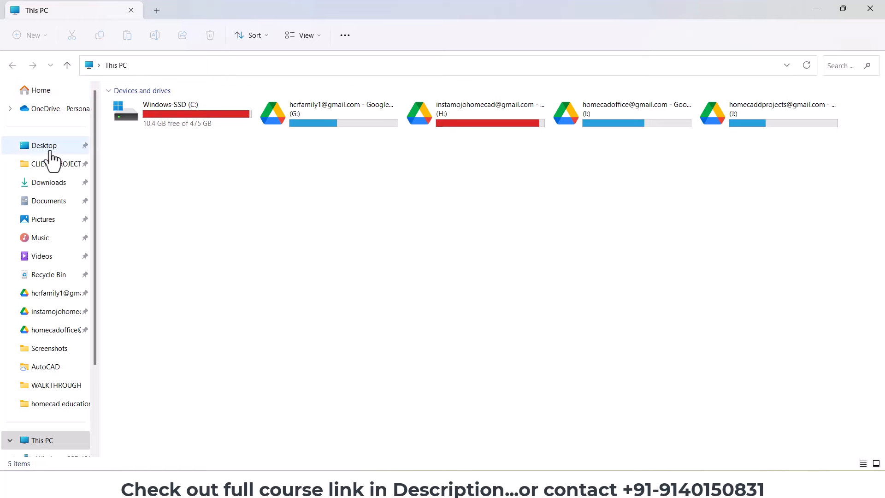
pyautogui.click(43, 90)
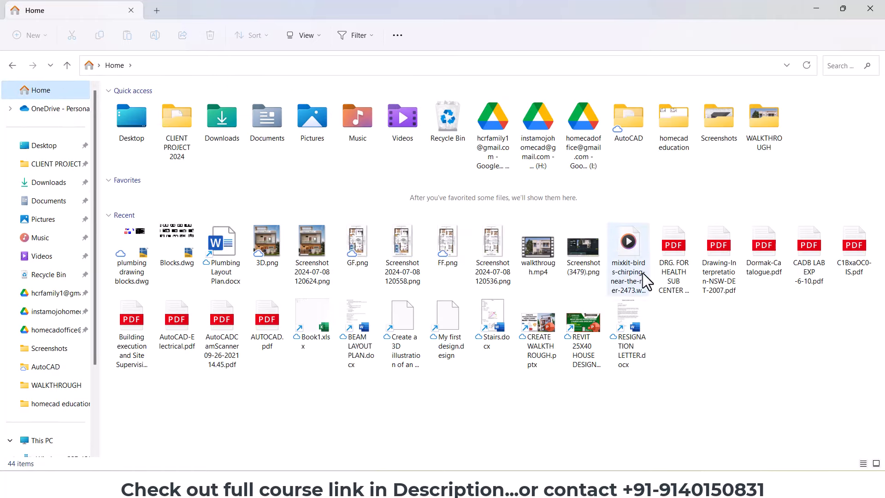
pyautogui.doubleClick(672, 258)
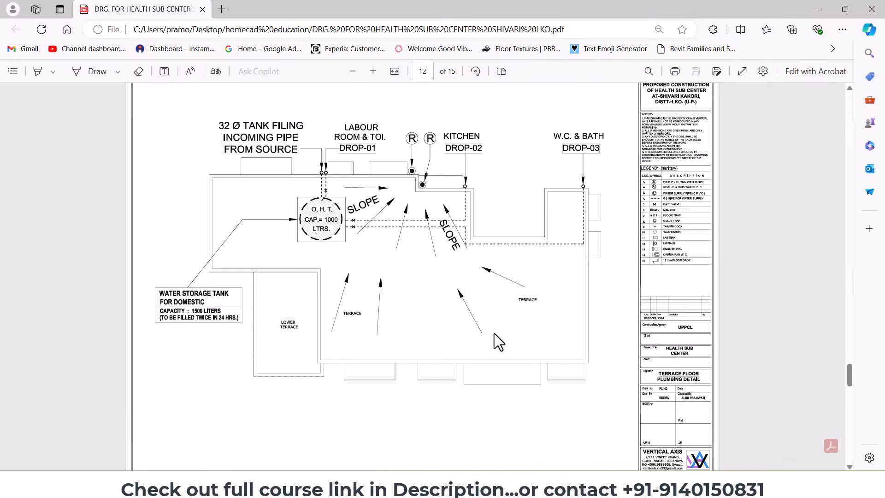
# Step: Examine the terrace floor plumbing detail, following the supply lines from the overhead tank to the labour room, kitchen and bath drops
pyautogui.keyDown('ctrl'); pyautogui.scroll(2, 405, 288); pyautogui.keyUp('ctrl')
pyautogui.middleClick(586, 259)
pyautogui.moveTo(586, 260); pyautogui.dragTo(587, 281, button='middle')
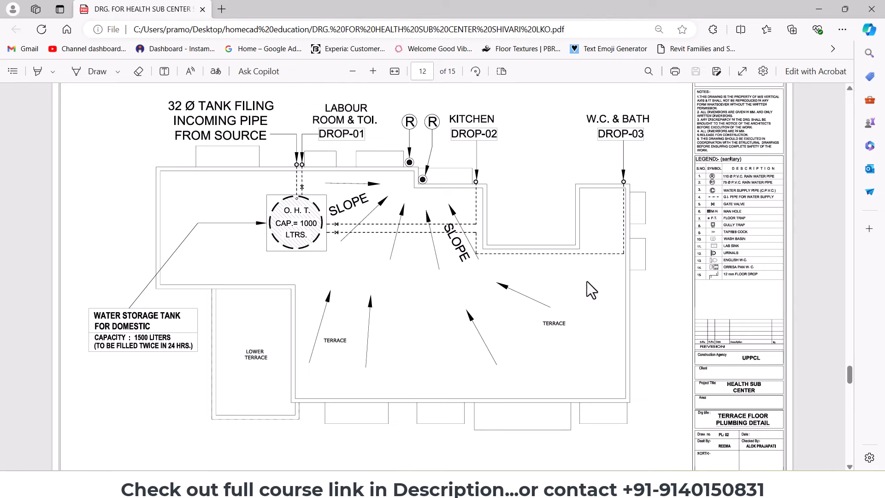
pyautogui.moveTo(258, 189); pyautogui.dragTo(330, 254)
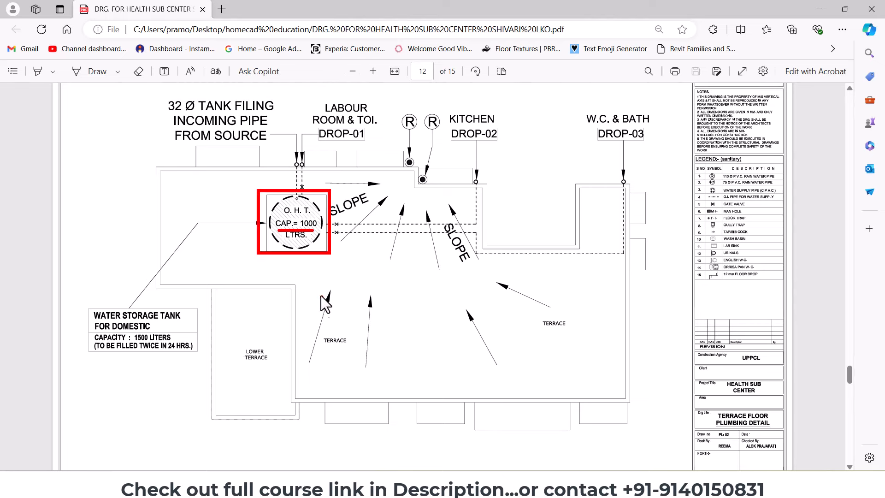
pyautogui.press('Escape')
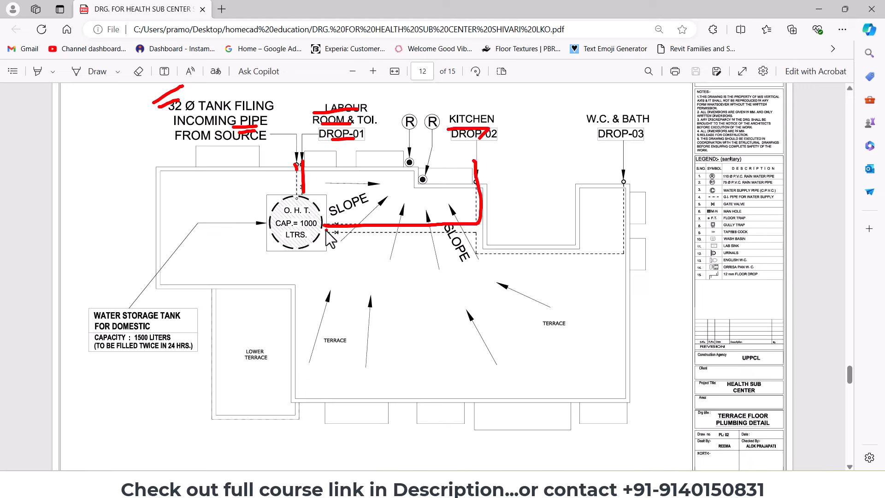
pyautogui.moveTo(326, 230); pyautogui.dragTo(481, 272)
pyautogui.moveTo(589, 128); pyautogui.dragTo(709, 116)
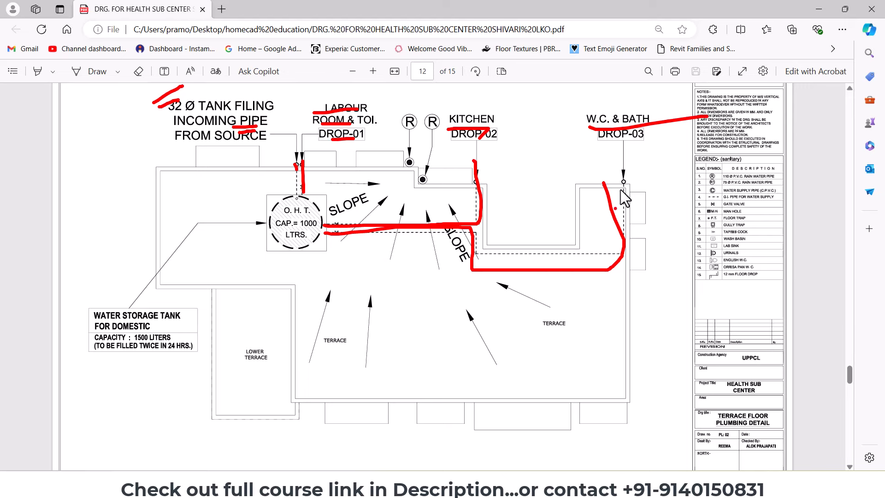
pyautogui.press('Escape')
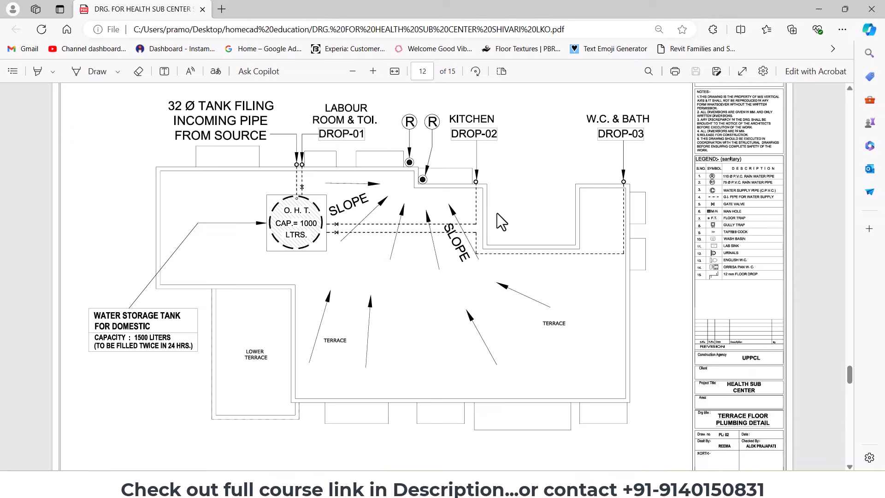
pyautogui.moveTo(78, 87)
pyautogui.mouseDown()
pyautogui.moveTo(647, 396)
pyautogui.moveTo(661, 441)
pyautogui.mouseUp()
pyautogui.press('Escape')
pyautogui.click(806, 7)
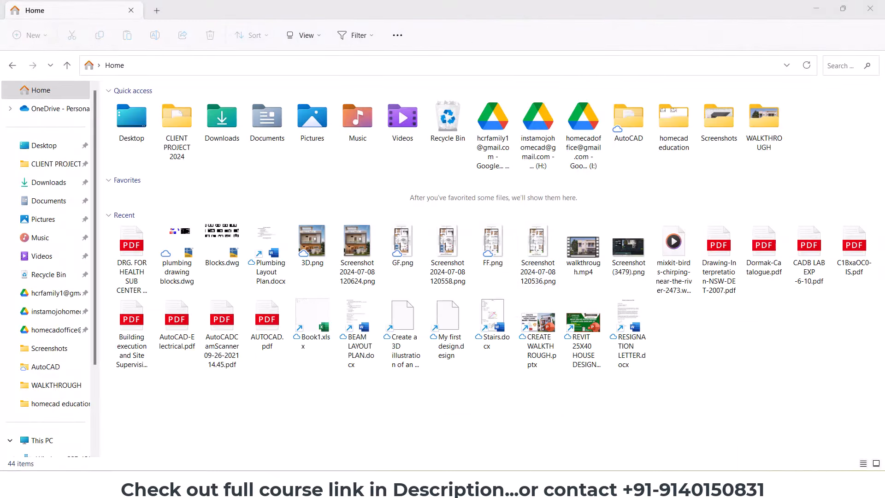
# Step: Switch back to AutoCAD and bring all the house floor plans in Drawing1 into view
pyautogui.moveTo(568, 488)
pyautogui.click(671, 443)
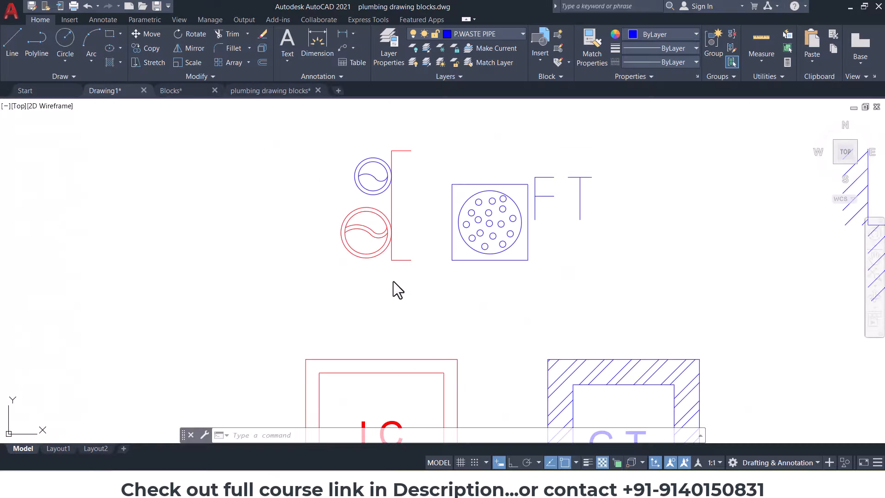
pyautogui.click(114, 95)
pyautogui.scroll(-2, 304, 224)
pyautogui.moveTo(304, 224); pyautogui.dragTo(458, 230, button='middle')
pyautogui.scroll(2, 509, 248)
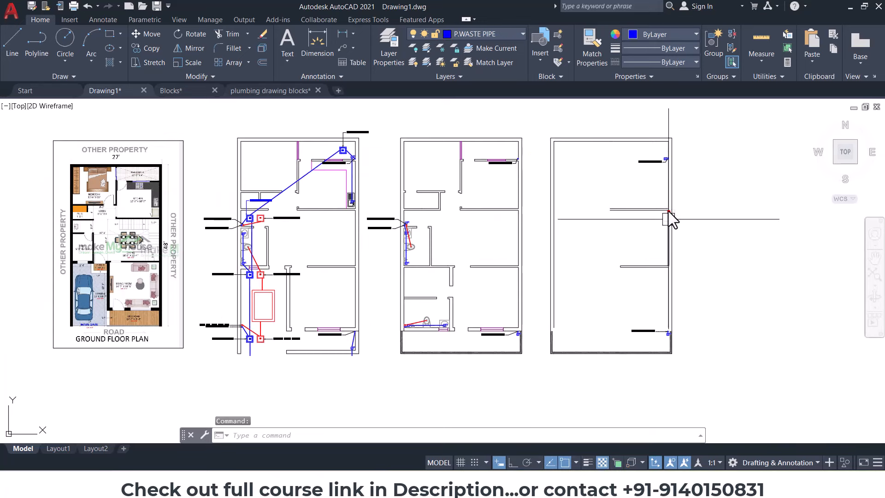
# Step: Review the three floor plans, tracing water supply routes from the stair area around the terrace to the kitchen and toilets
pyautogui.moveTo(669, 203); pyautogui.dragTo(590, 270)
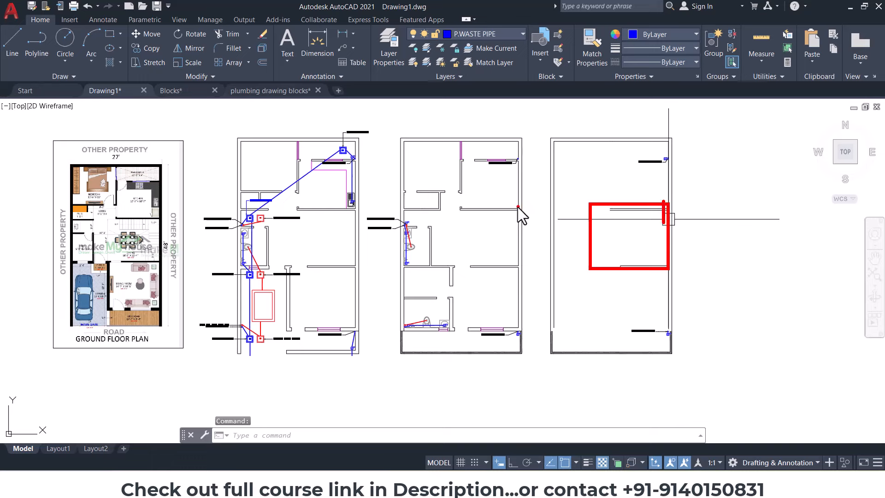
pyautogui.moveTo(516, 205); pyautogui.dragTo(511, 203)
pyautogui.moveTo(355, 154); pyautogui.dragTo(351, 151)
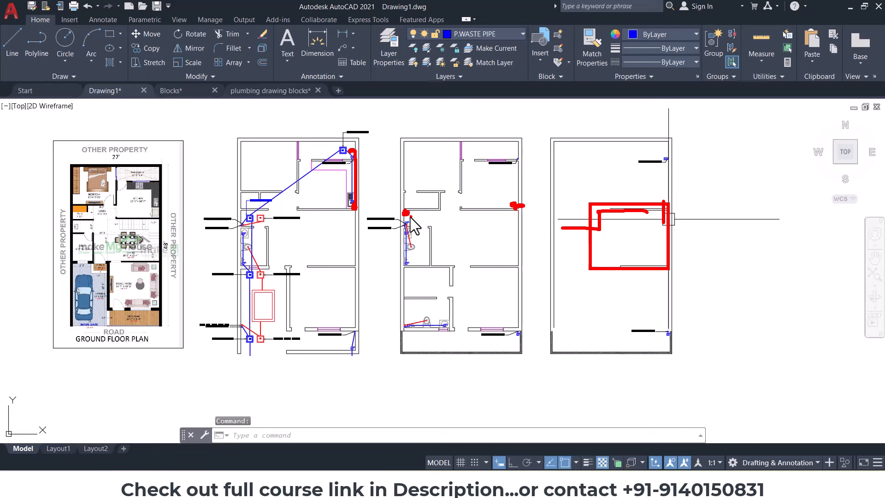
pyautogui.moveTo(662, 238); pyautogui.dragTo(661, 245)
pyautogui.moveTo(664, 311)
pyautogui.mouseDown()
pyautogui.moveTo(663, 325)
pyautogui.moveTo(572, 326)
pyautogui.mouseUp()
pyautogui.click(577, 262)
pyautogui.moveTo(557, 226); pyautogui.dragTo(558, 314)
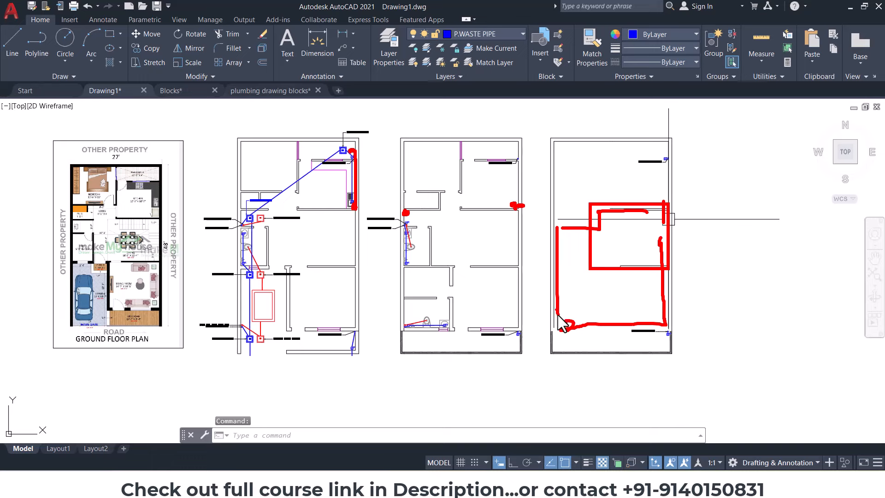
pyautogui.press('Escape')
pyautogui.scroll(2, 370, 245)
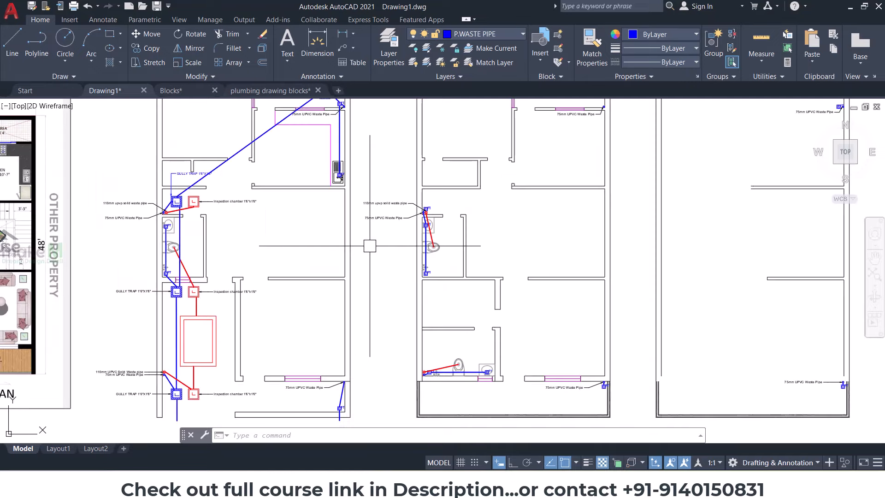
pyautogui.scroll(-3, 438, 244)
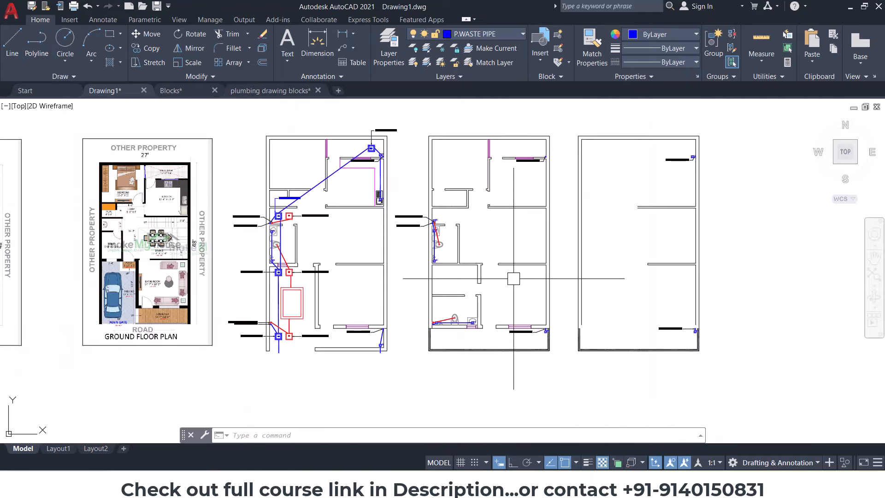
pyautogui.moveTo(221, 113); pyautogui.dragTo(718, 396)
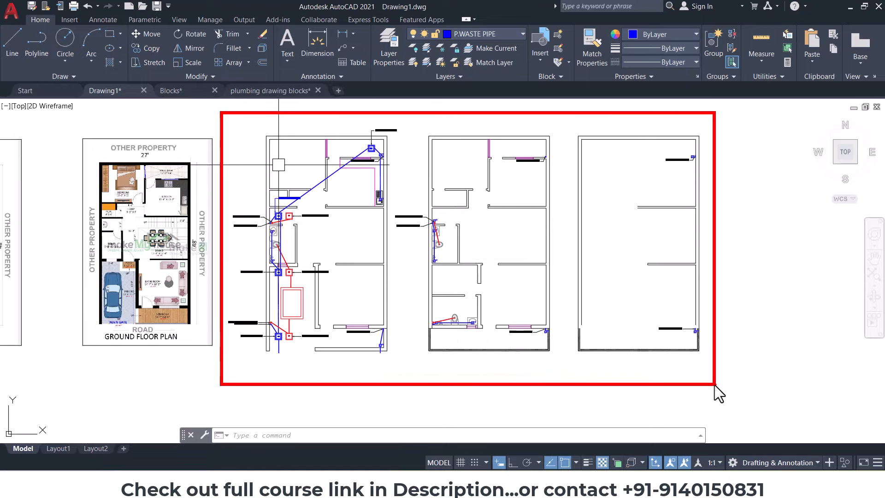
pyautogui.press('Escape')
# Step: Switch to the Health Sub Center PDF and examine the sanitary legend, notes and title block of the terrace sheet
pyautogui.click(629, 463)
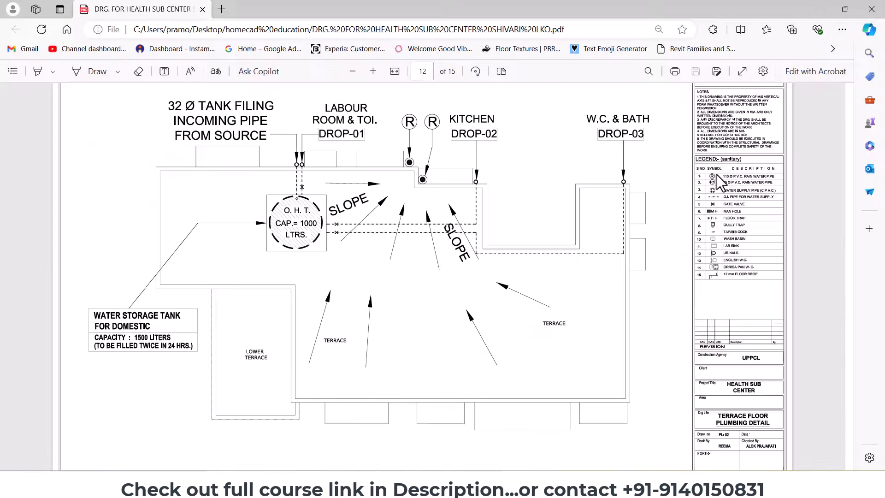
pyautogui.moveTo(680, 145)
pyautogui.mouseDown()
pyautogui.moveTo(786, 268)
pyautogui.moveTo(794, 355)
pyautogui.mouseUp()
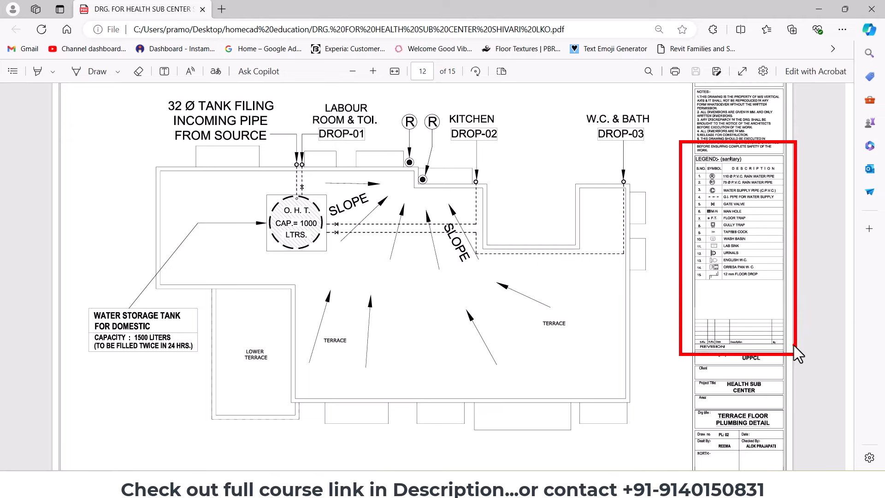
pyautogui.press('Escape')
pyautogui.scroll(3, 776, 314)
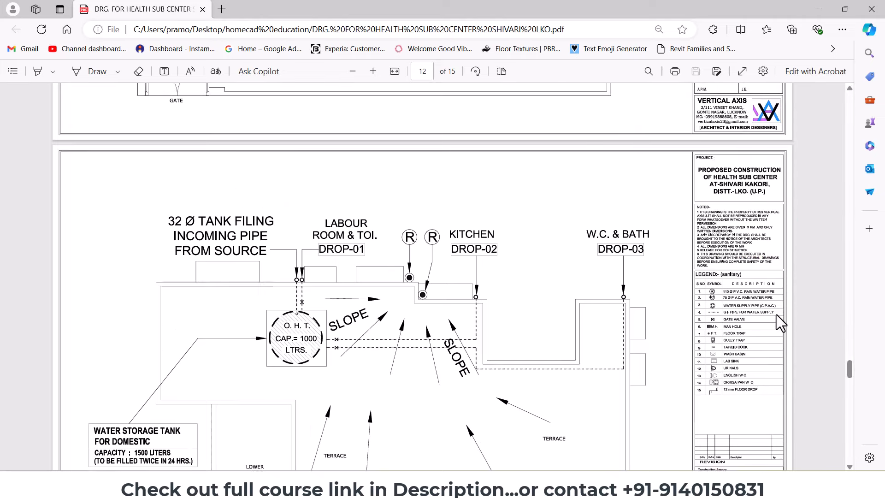
pyautogui.scroll(-2, 776, 314)
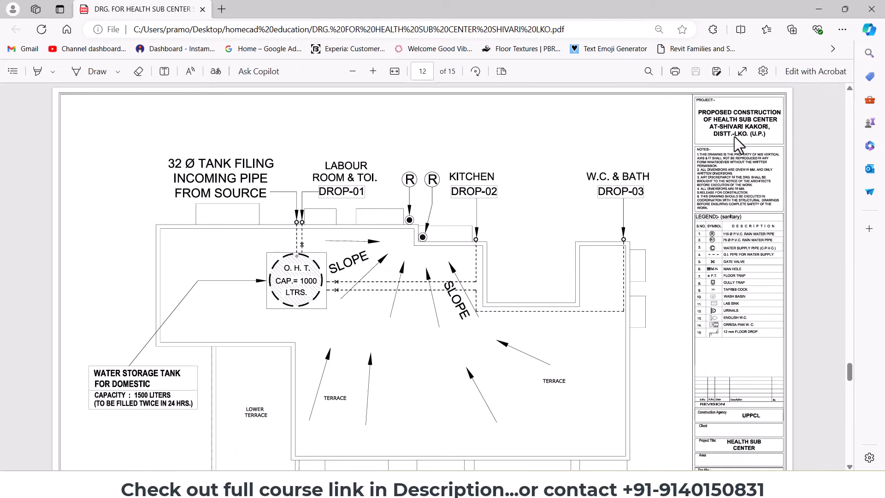
pyautogui.moveTo(688, 87)
pyautogui.mouseDown()
pyautogui.moveTo(747, 179)
pyautogui.moveTo(804, 459)
pyautogui.mouseUp()
pyautogui.press('Escape')
pyautogui.moveTo(521, 484)
pyautogui.click(471, 449)
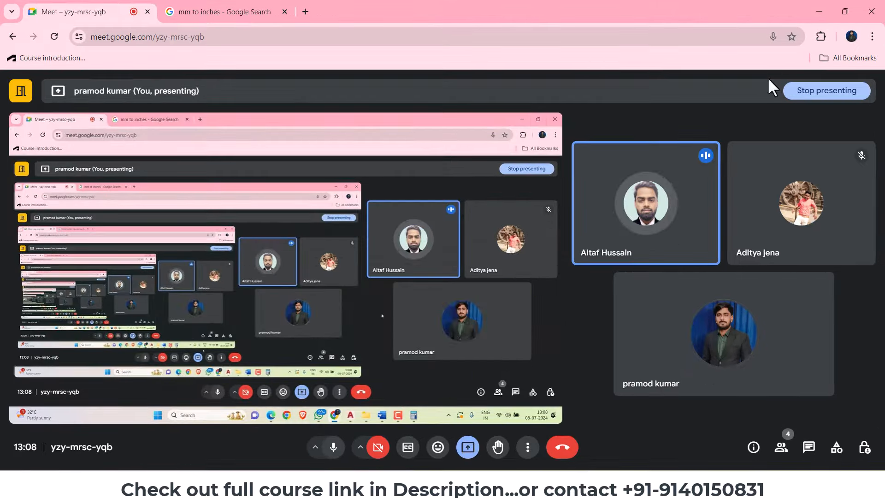
pyautogui.click(828, 8)
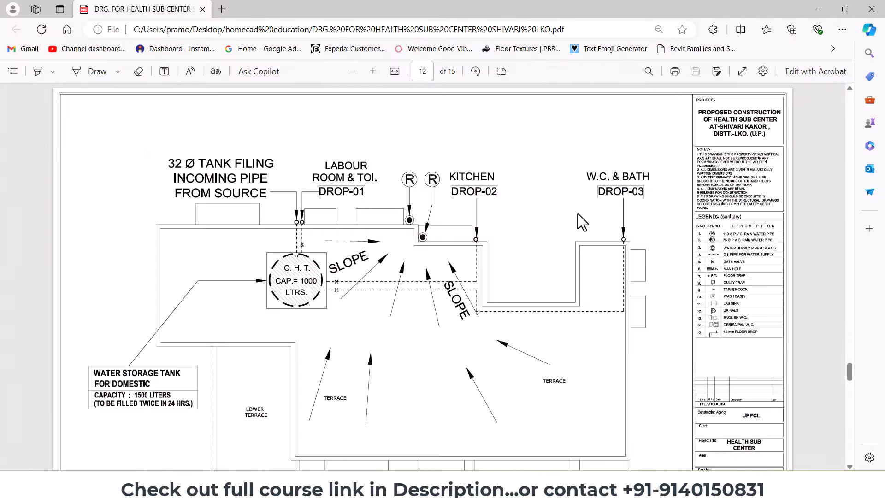
pyautogui.moveTo(494, 484)
pyautogui.moveTo(569, 486)
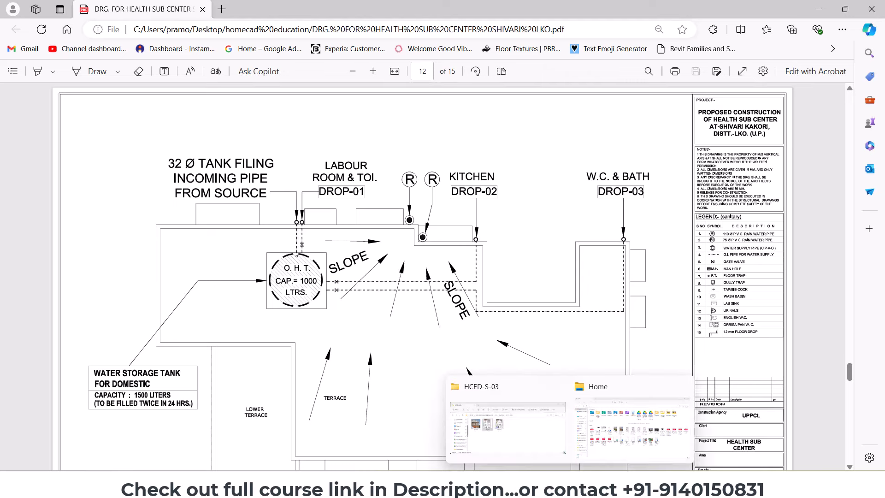
pyautogui.click(530, 485)
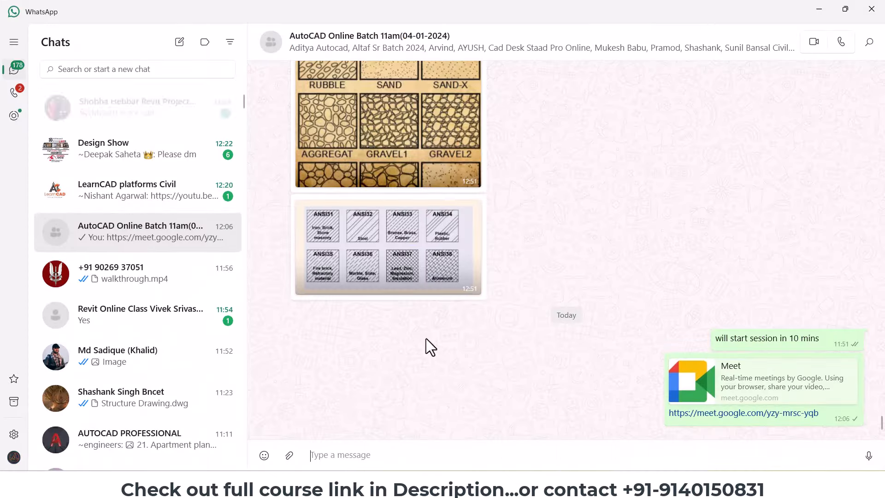
# Step: Switch to File Explorer and open the AutoCAD Course folder in My Drive on the H: drive
pyautogui.moveTo(569, 486)
pyautogui.click(635, 412)
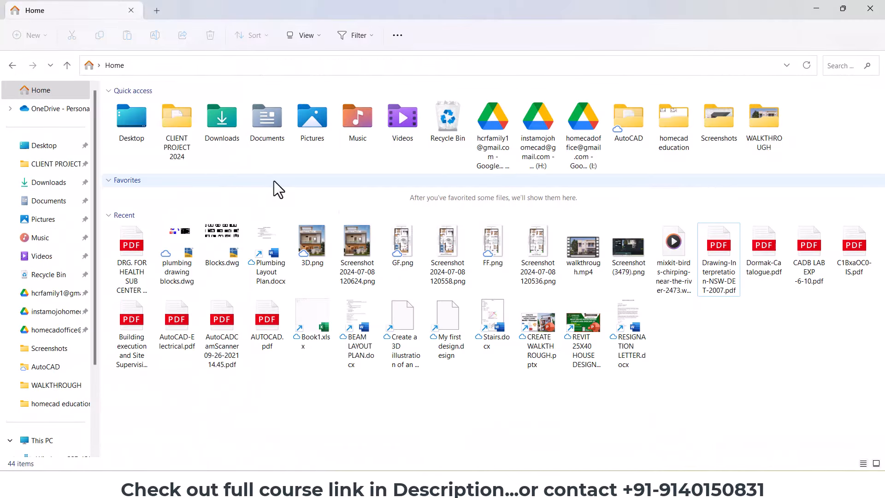
pyautogui.click(53, 311)
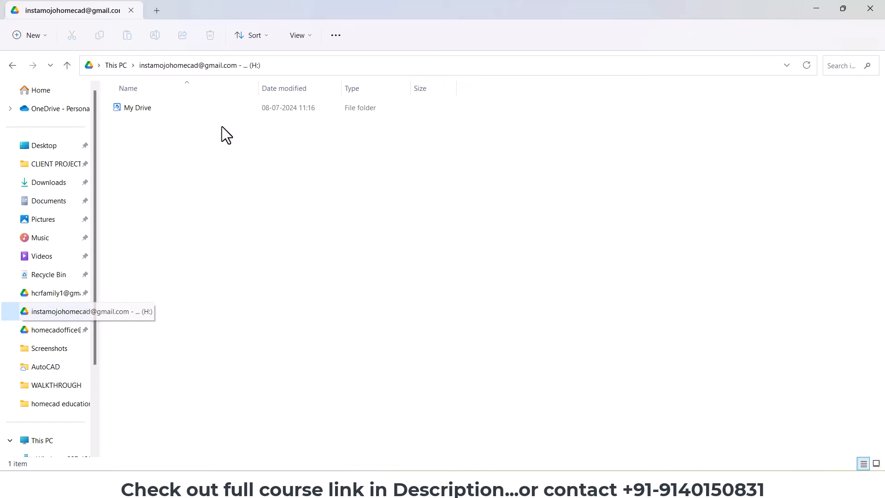
pyautogui.doubleClick(206, 106)
pyautogui.doubleClick(515, 141)
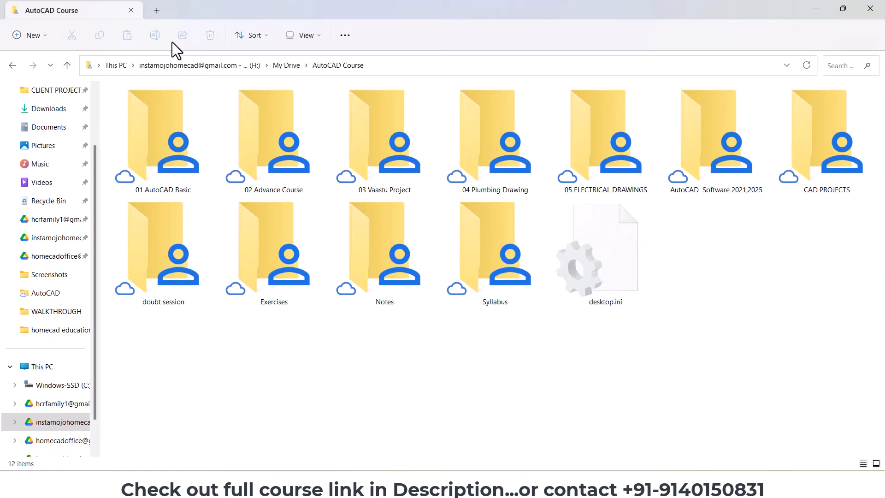
# Step: Copy the Health Sub Center PDF from the recent files into the CAD PROJECTS folder of AutoCAD Course
pyautogui.click(157, 10)
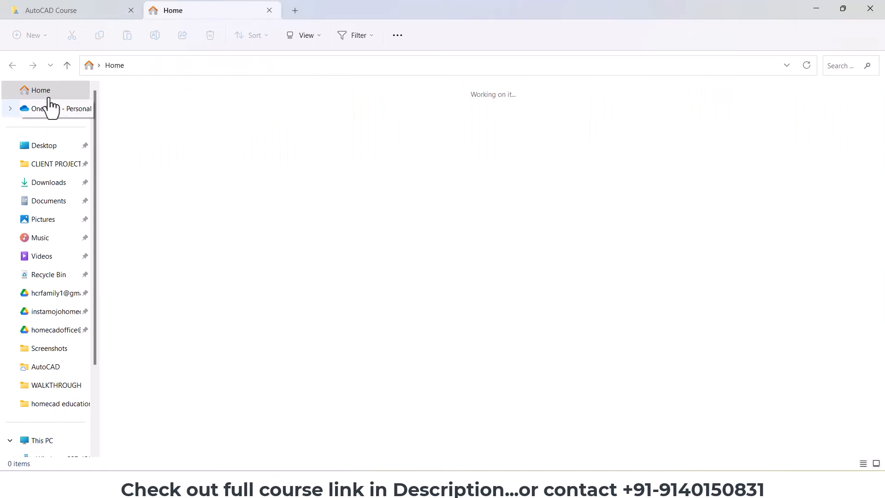
pyautogui.click(131, 249)
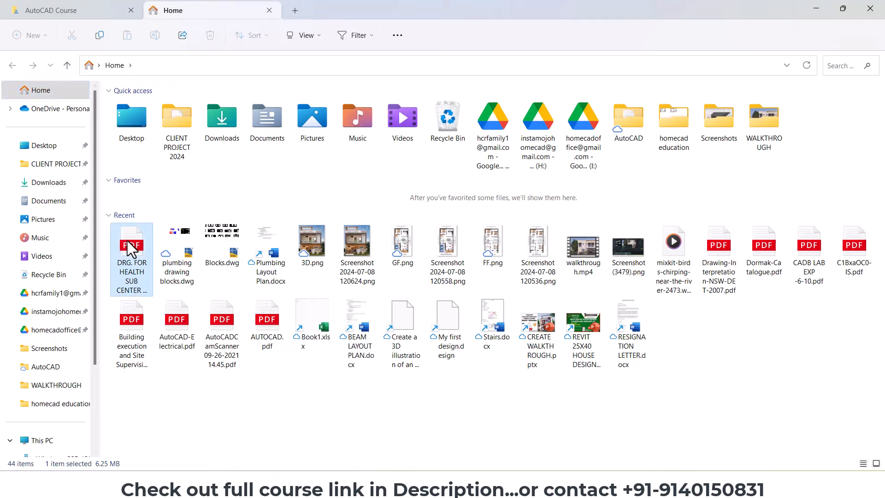
pyautogui.click(51, 11)
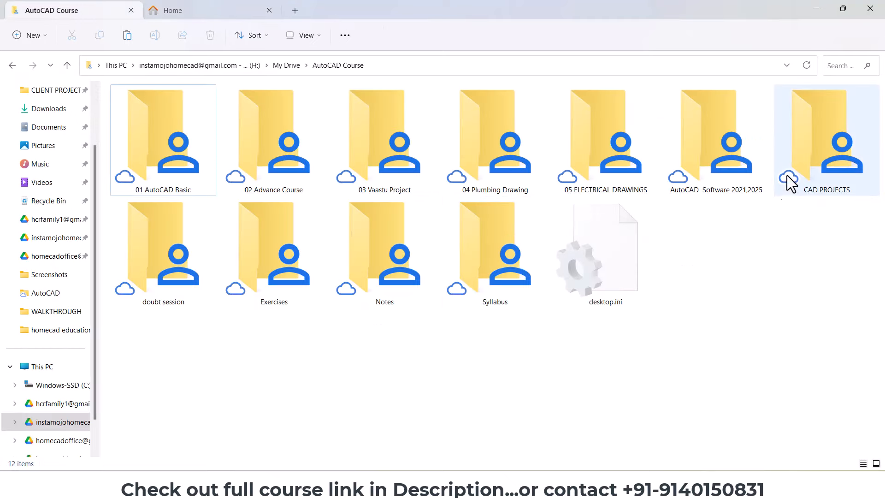
pyautogui.doubleClick(823, 157)
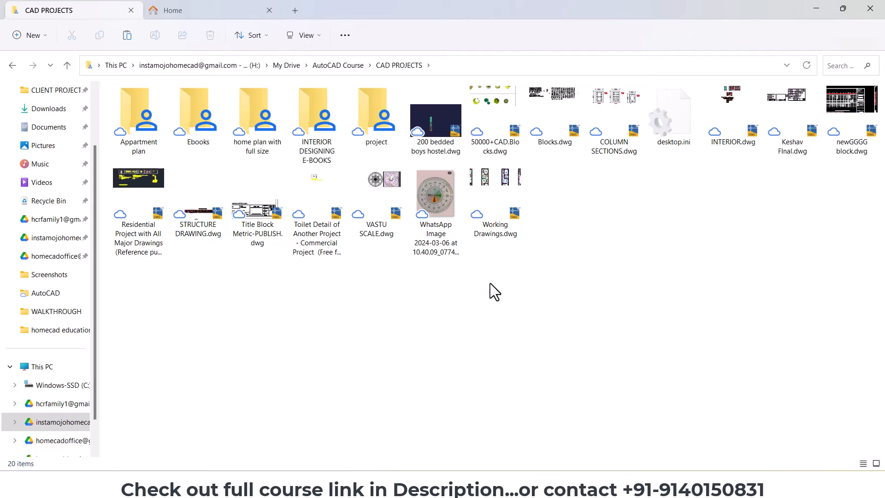
pyautogui.hotkey('ctrl', 'v')
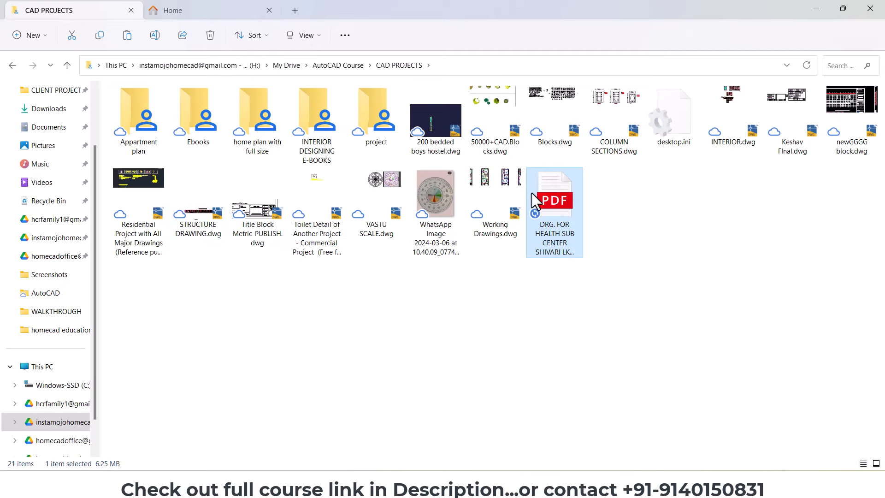
# Step: Open the PLUMBING CAD FILE folder inside 04 Plumbing Drawing of the AutoCAD Course folder
pyautogui.click(13, 66)
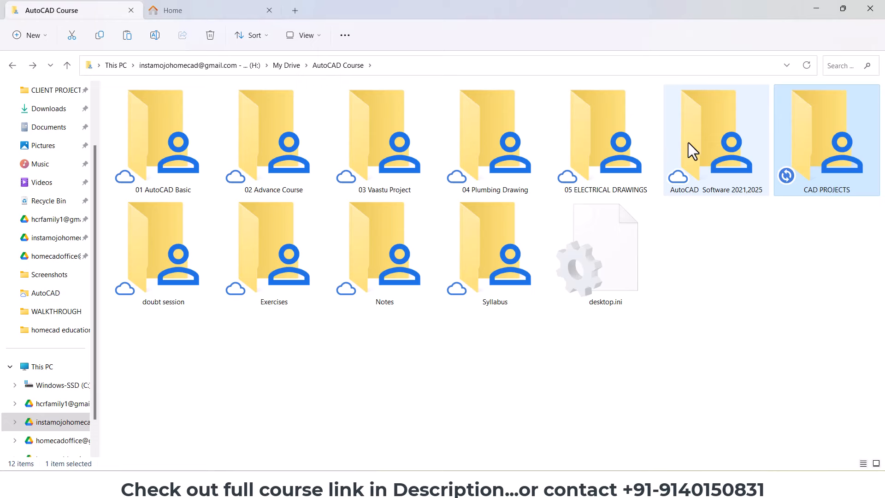
pyautogui.doubleClick(505, 143)
pyautogui.doubleClick(150, 135)
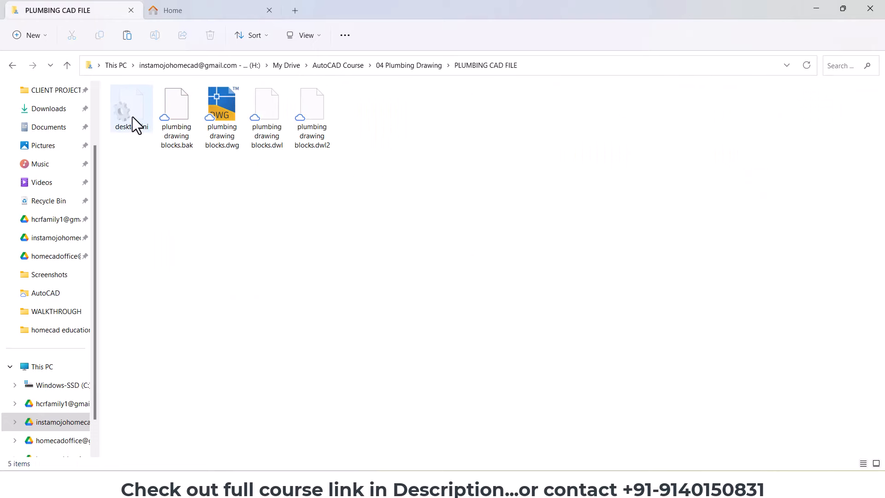
pyautogui.moveTo(190, 74); pyautogui.dragTo(242, 155)
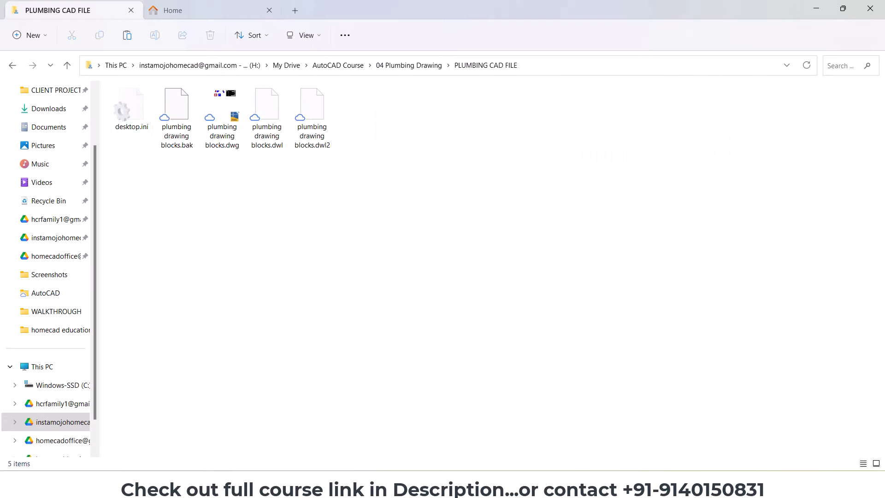
# Step: Switch to AutoCAD and save the Drawing1 plumbing drawing as "27x48 plan" in the PLUMBING CAD FILE folder
pyautogui.click(394, 417)
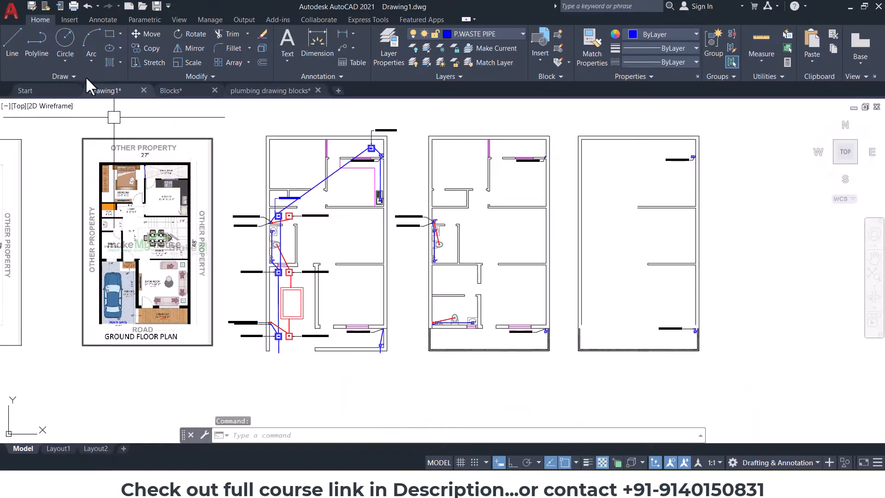
pyautogui.press('Escape')
pyautogui.hotkey('ctrl', 's')
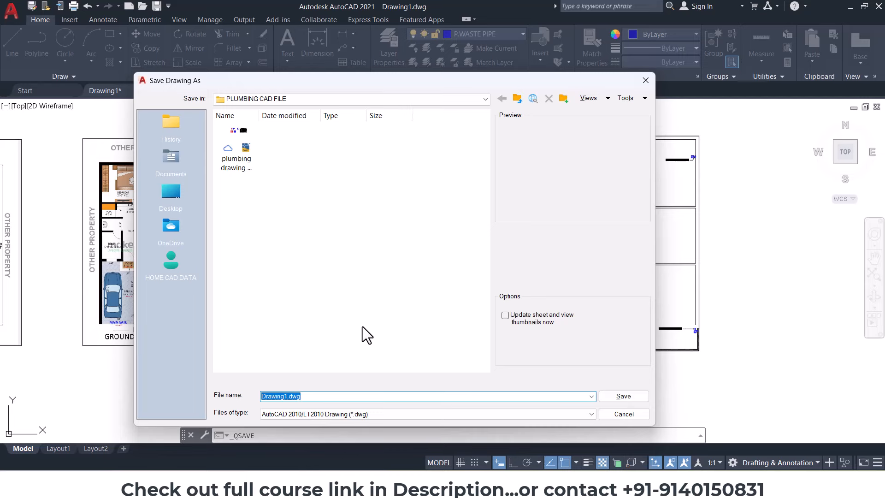
pyautogui.write('27x48 plan')
pyautogui.press('Return')
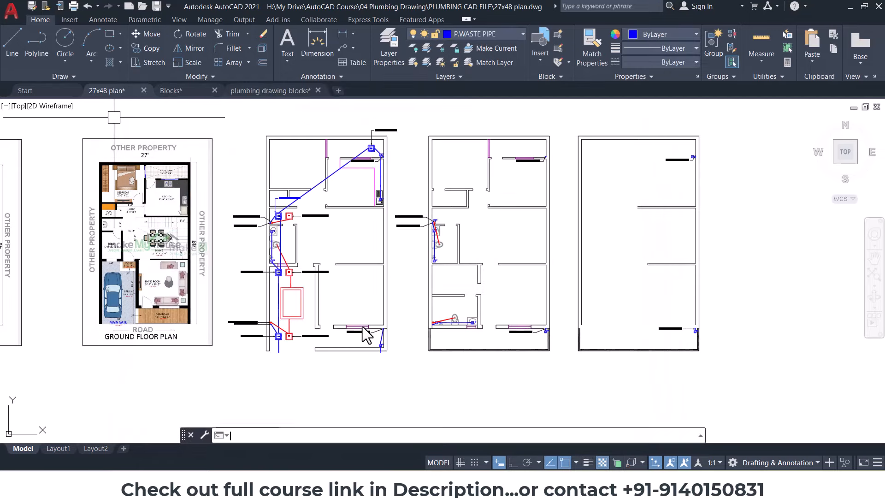